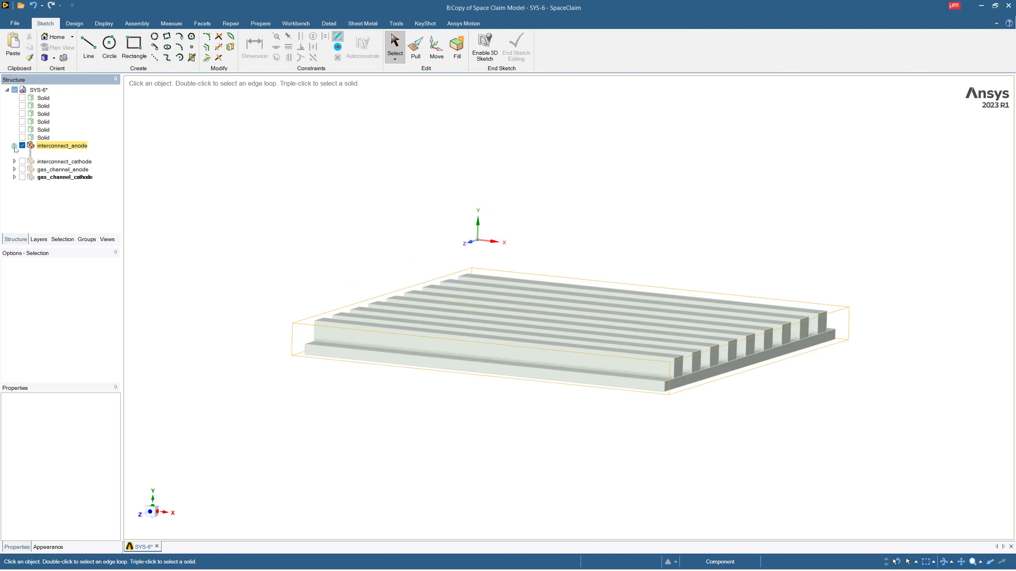
Split the interconnect_anode body into a base plate and separate ribs, using the base plate's rib-side face as the cutter
click(522, 295)
middle_drag(523, 295, 511, 250)
scroll(511, 252, down, 5)
scroll(512, 250, up, 3)
scroll(511, 249, up, 3)
key(Escape)
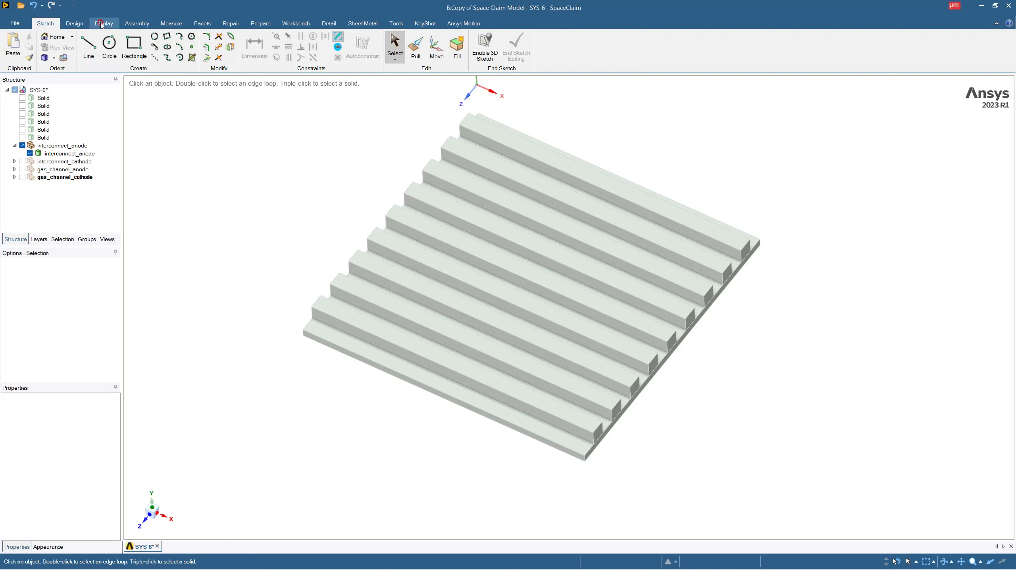
click(75, 23)
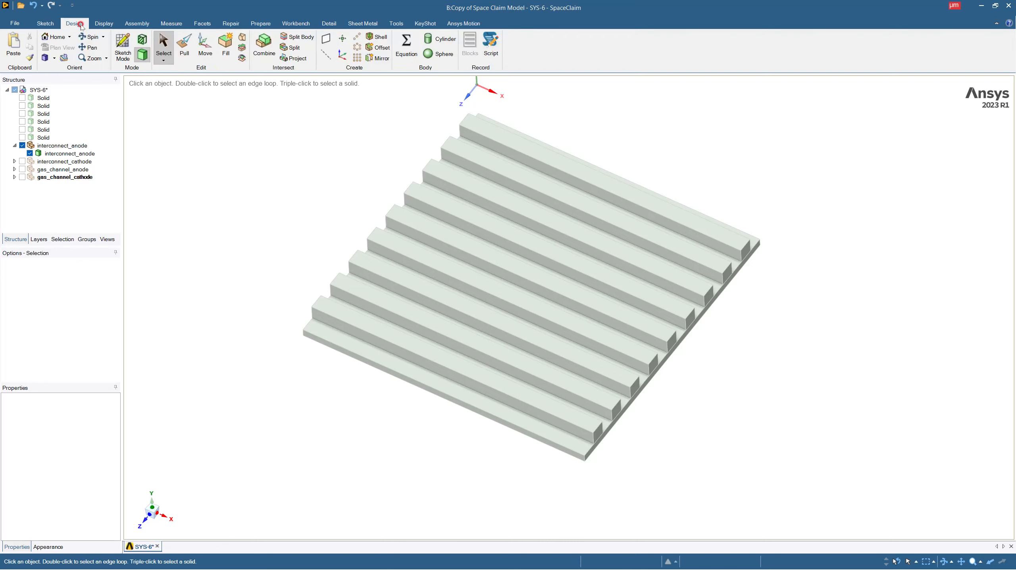
click(297, 37)
click(439, 225)
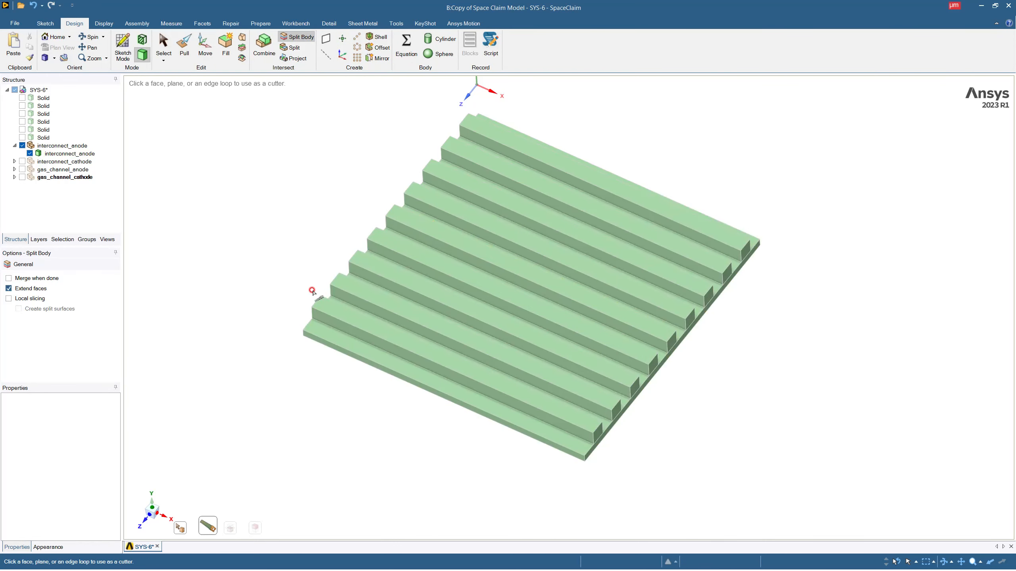
click(321, 331)
key(Escape)
Examine the split bodies under interconnect_anode, including the base plate, and collapse the component
scroll(102, 169, down, 1)
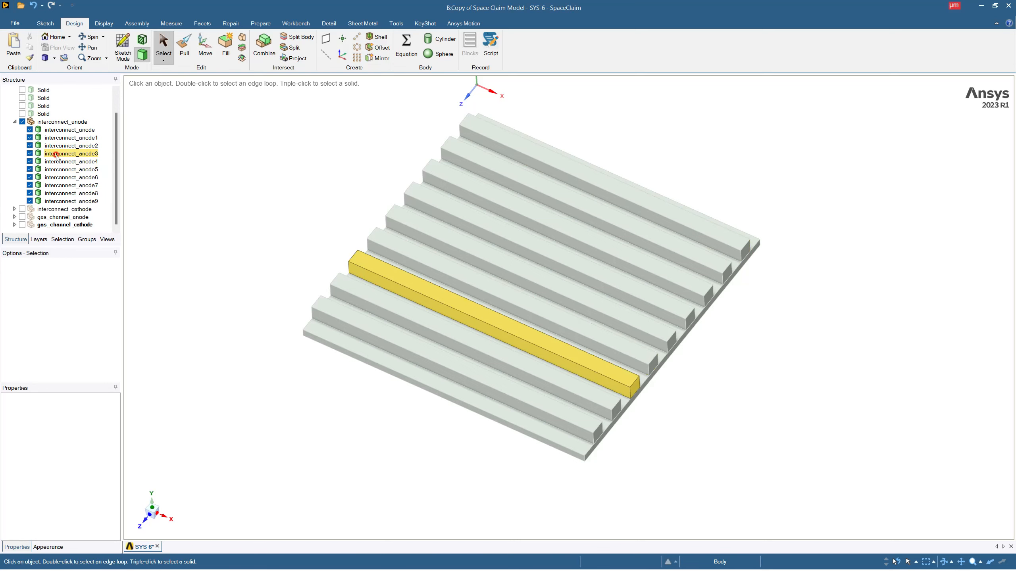
click(29, 130)
click(60, 129)
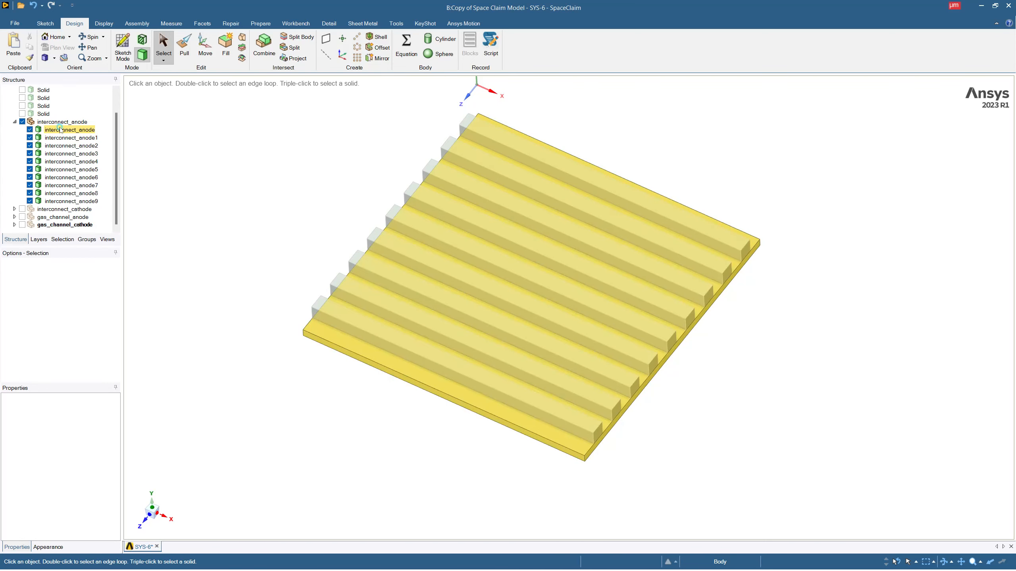
click(60, 128)
click(92, 138)
click(208, 172)
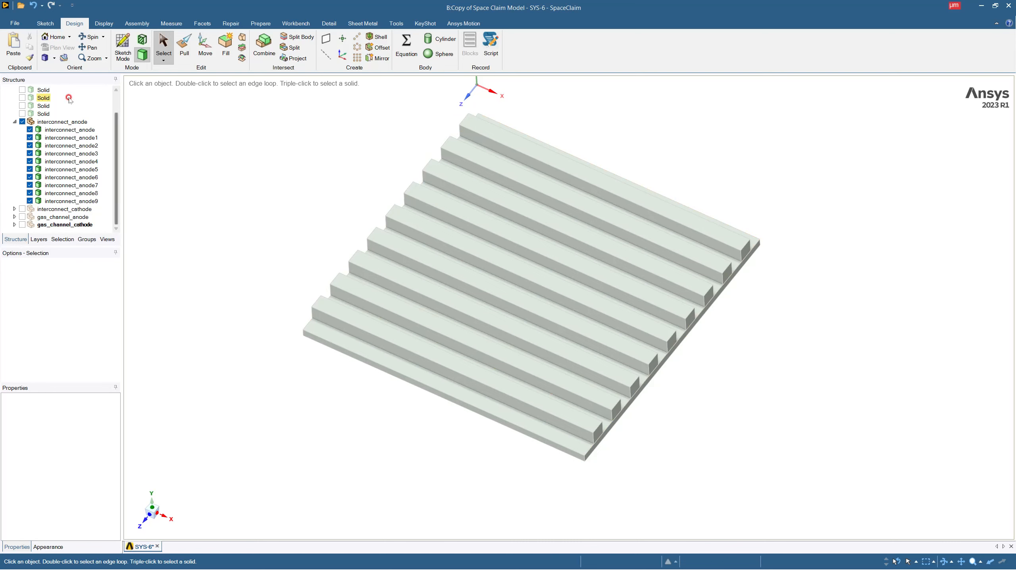
click(13, 122)
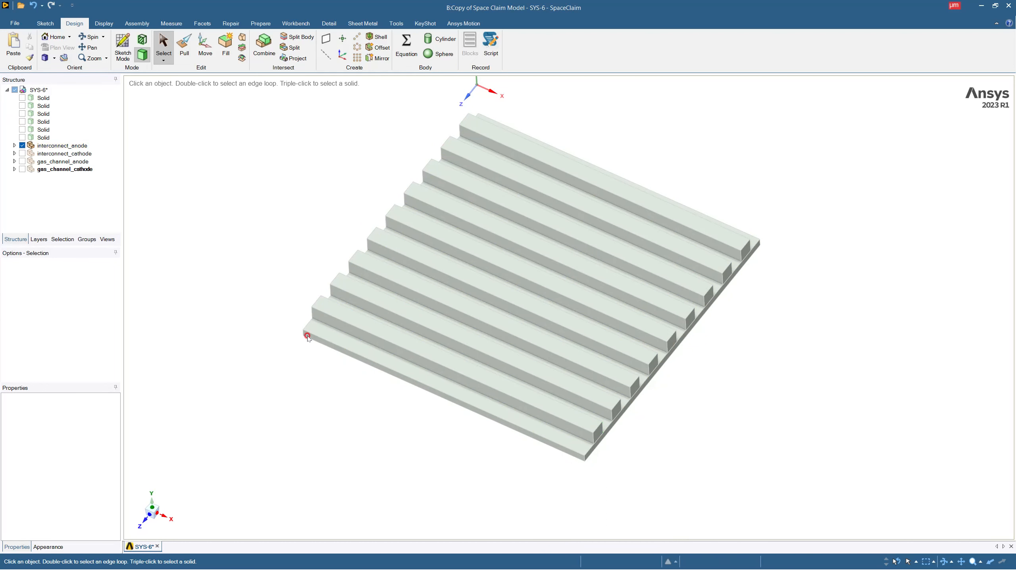
Hide the interconnect_anode component and show interconnect_cathode with its body listed
click(22, 145)
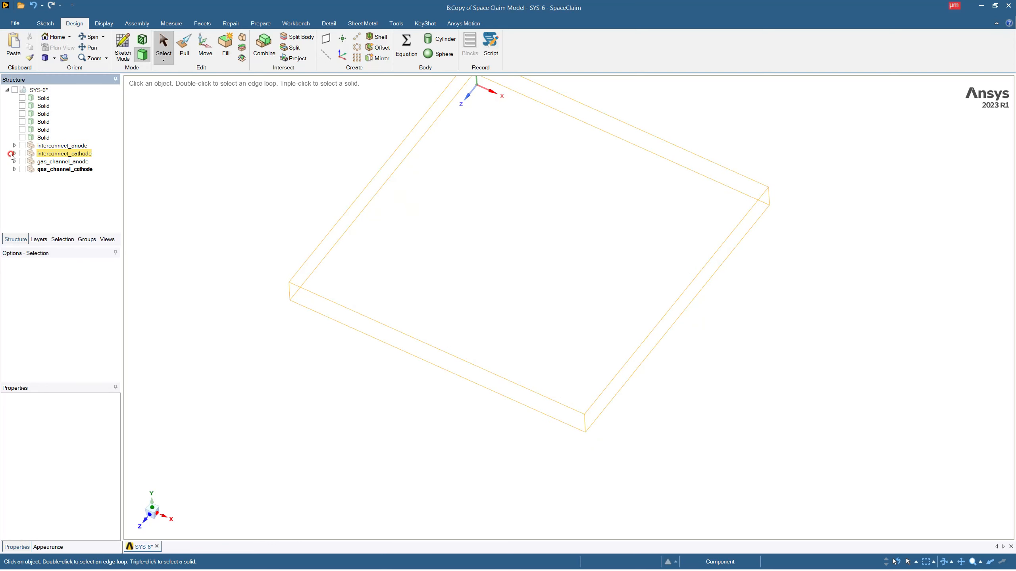
click(13, 154)
click(22, 153)
Split the interconnect_cathode body into a base plate and separate ribs, using the plate face beside the outermost rib as the cutter
click(438, 281)
middle_drag(439, 283, 429, 165)
click(430, 165)
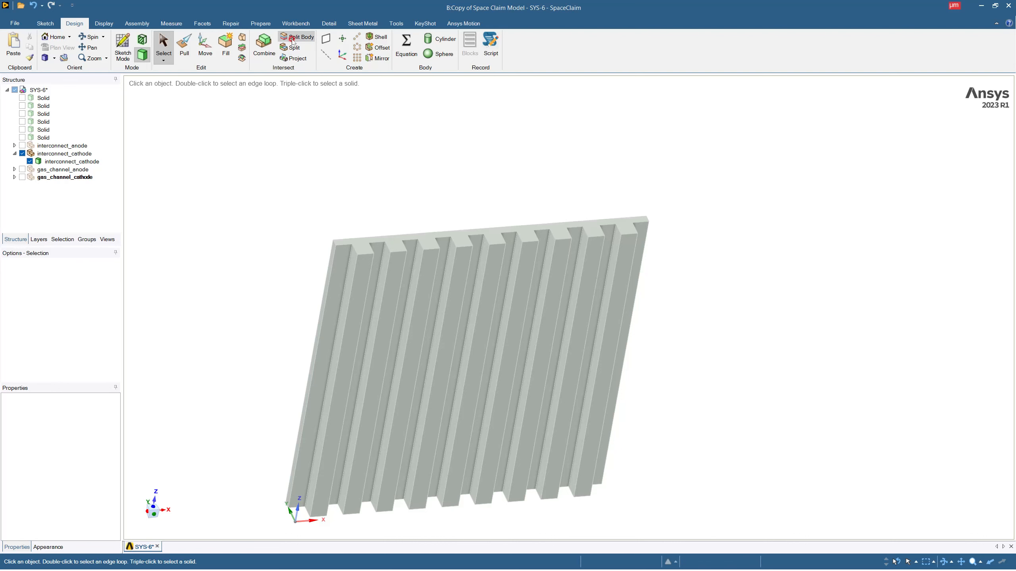
click(293, 38)
click(358, 255)
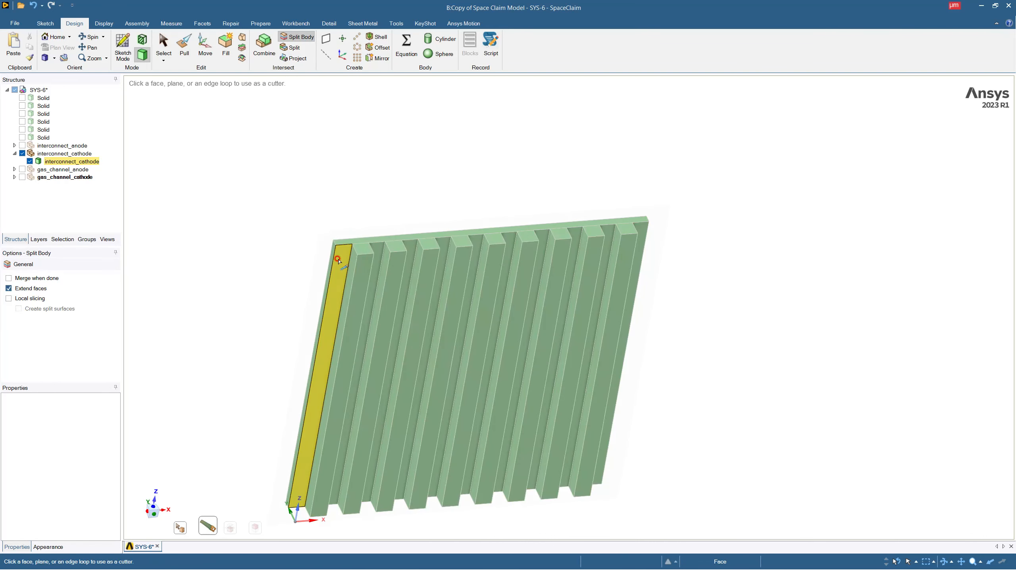
click(342, 260)
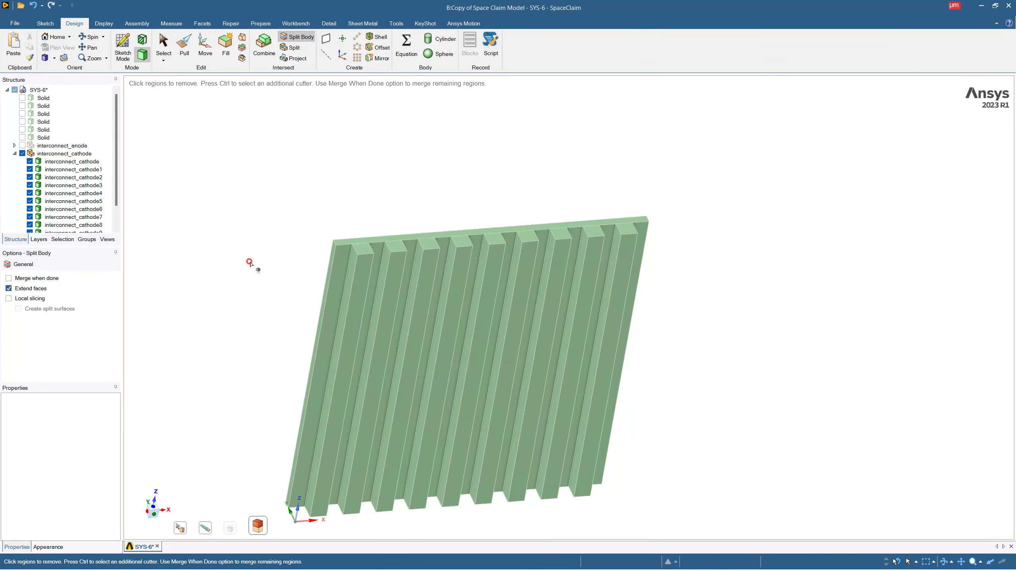
key(Escape)
Collapse and hide the interconnect_cathode component, and show gas_channel_anode with its body listed instead
double_click(64, 153)
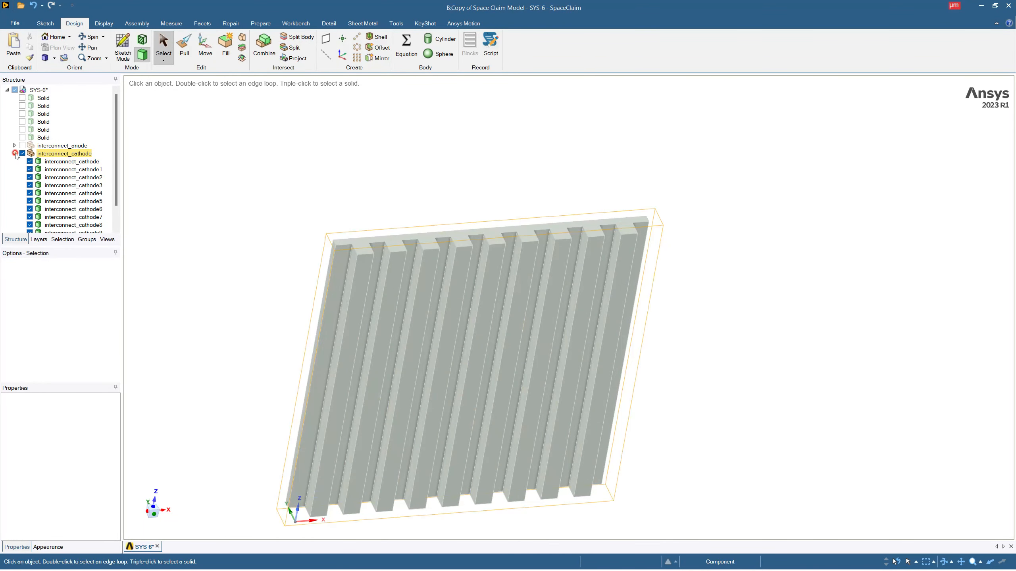
click(98, 189)
click(14, 154)
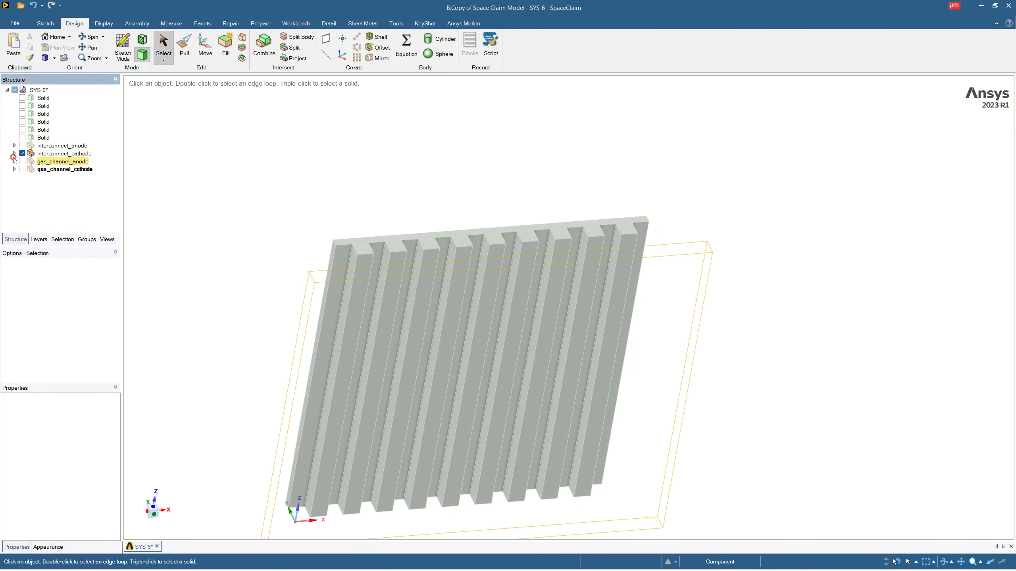
click(22, 154)
click(14, 162)
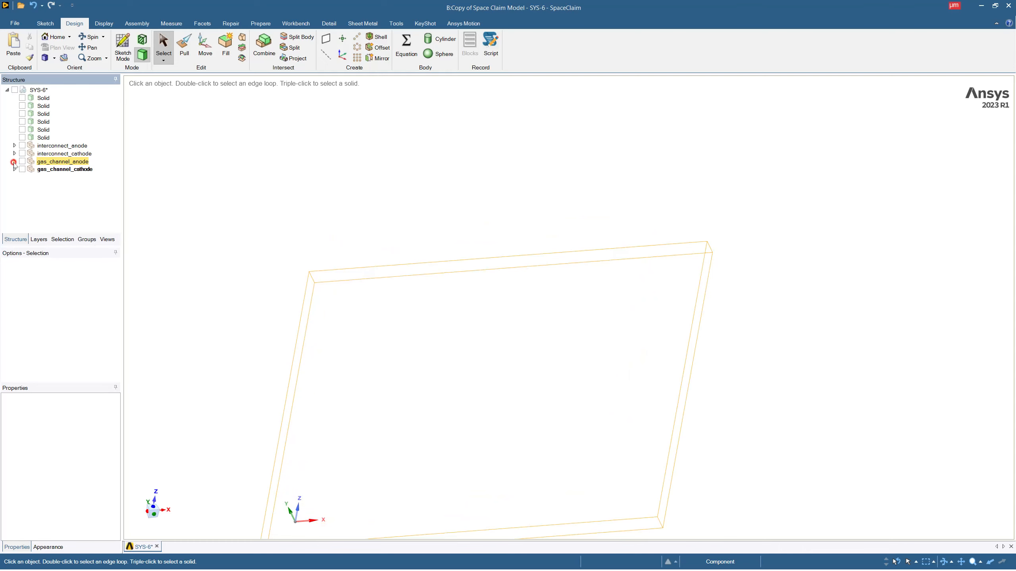
click(13, 161)
click(23, 162)
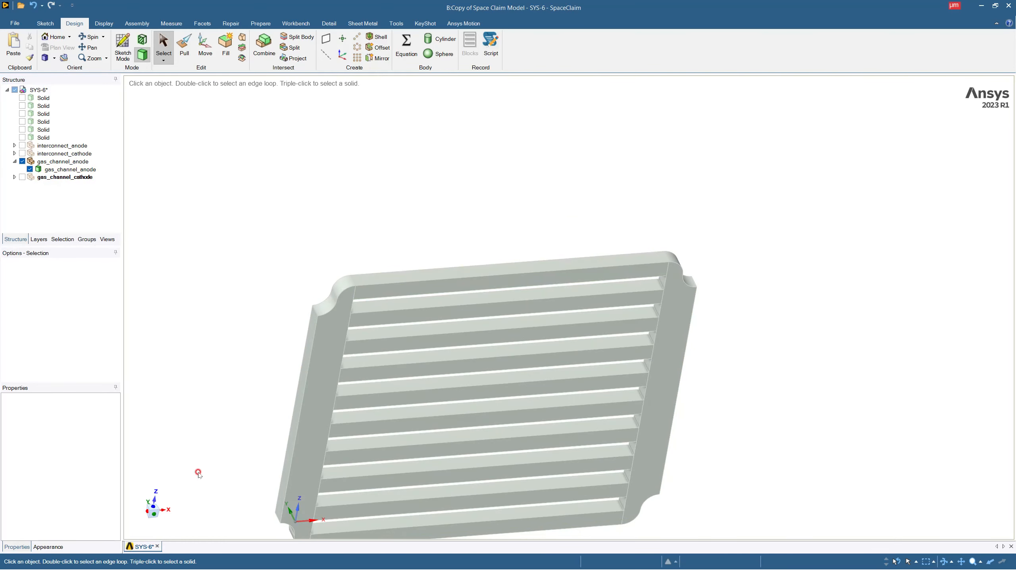
Examine the gas_channel_anode body's parallel channels and its two end strips from straight above
mouse_move(419, 305)
middle_down()
mouse_move(421, 422)
mouse_move(483, 396)
mouse_move(410, 442)
mouse_move(447, 426)
middle_up()
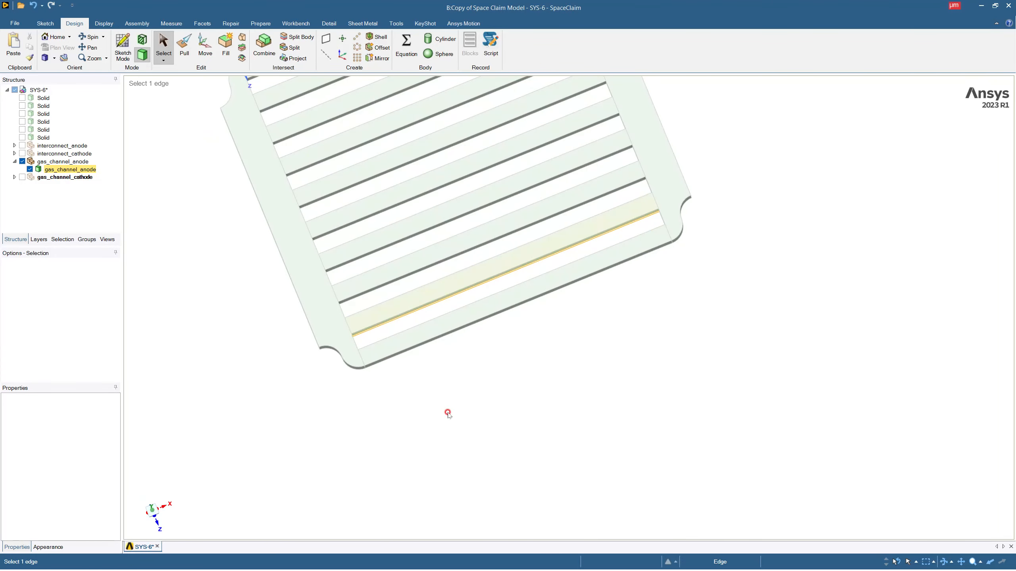
click(153, 514)
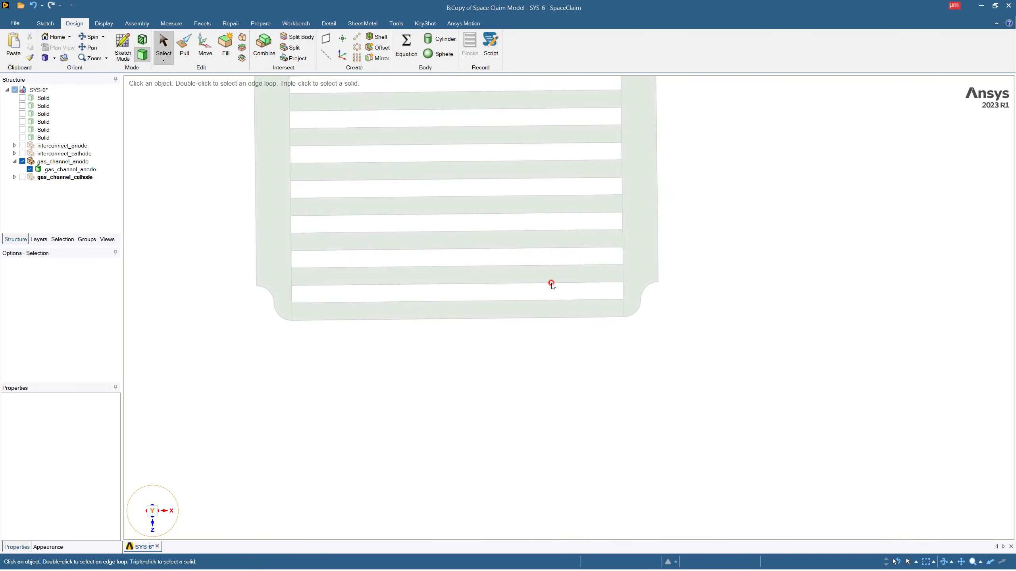
scroll(551, 283, down, 4)
scroll(490, 102, up, 4)
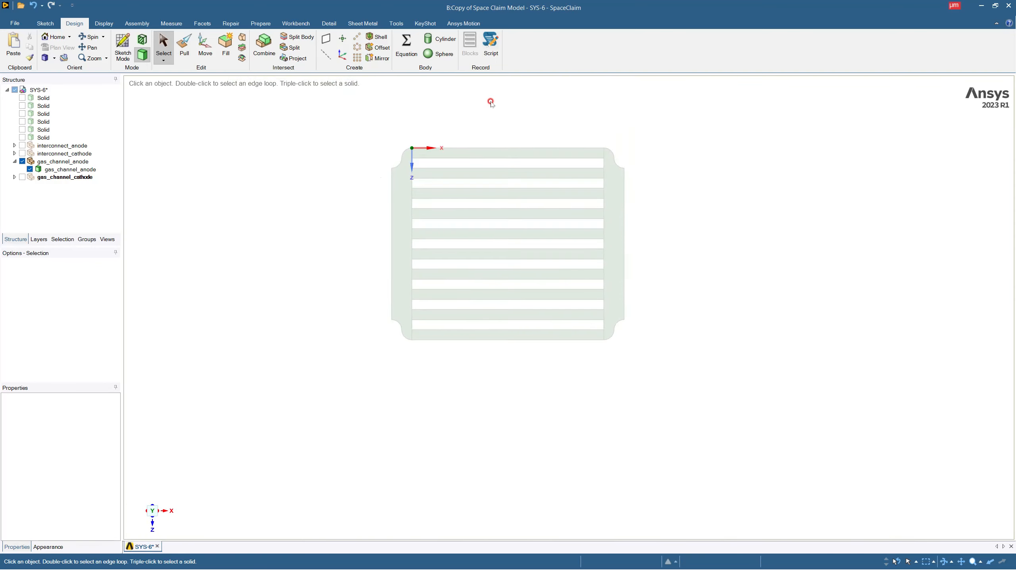
scroll(487, 108, down, 1)
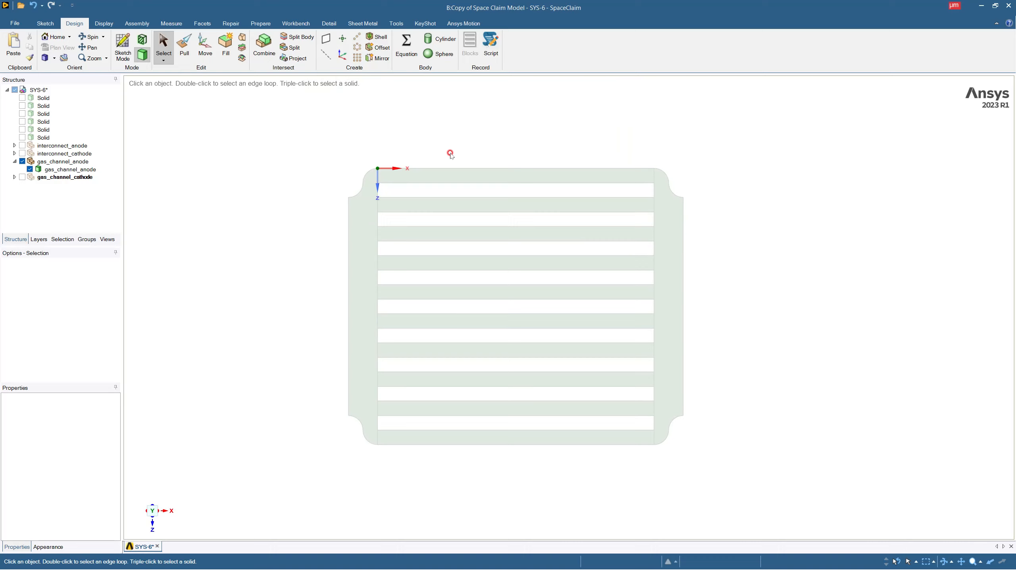
click(536, 296)
click(363, 200)
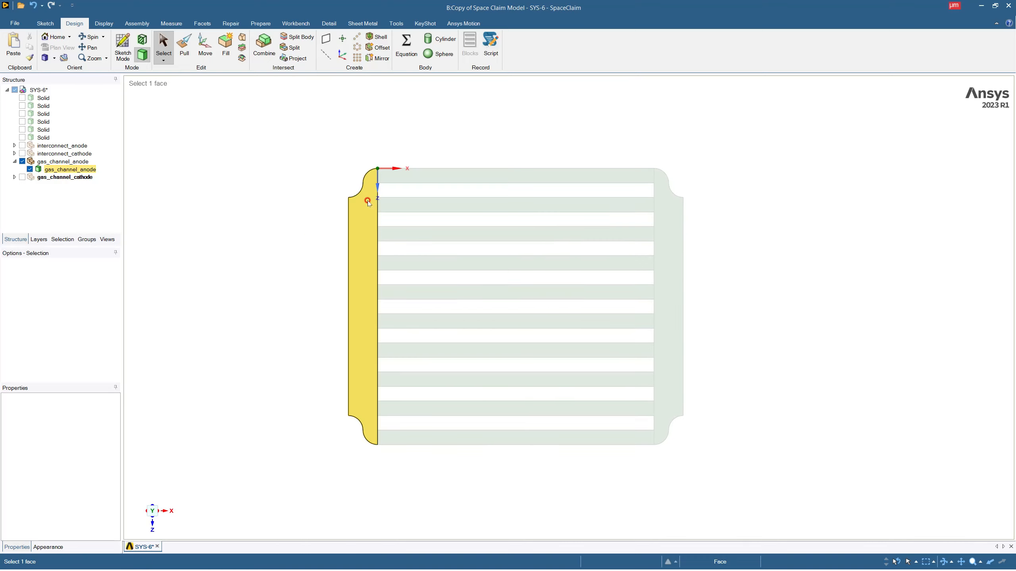
click(408, 204)
click(512, 374)
click(324, 326)
click(35, 90)
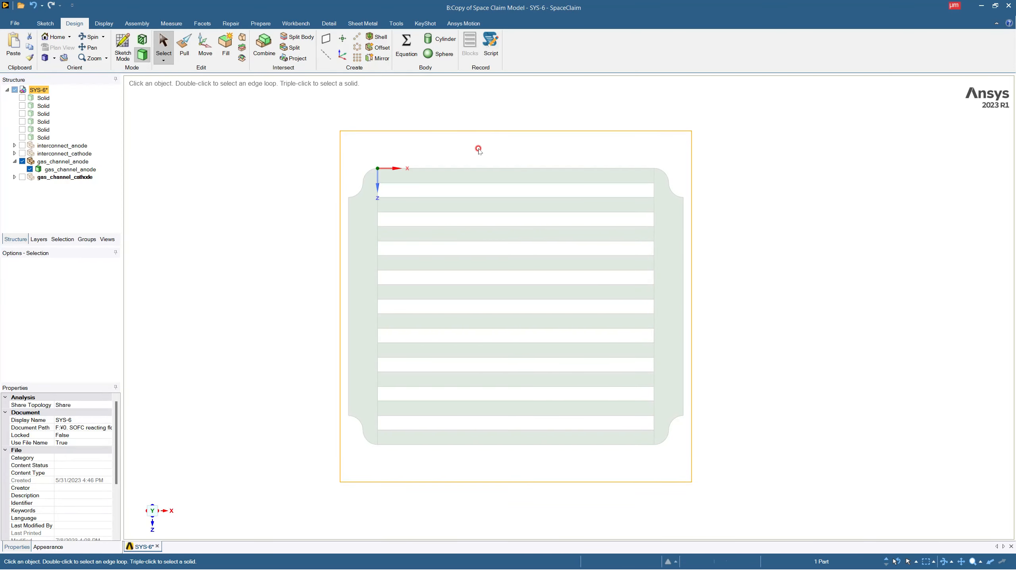
Create a mid-plane parallel to the channels between the two long outer side faces of the gas_channel_anode body
middle_drag(472, 196, 481, 219)
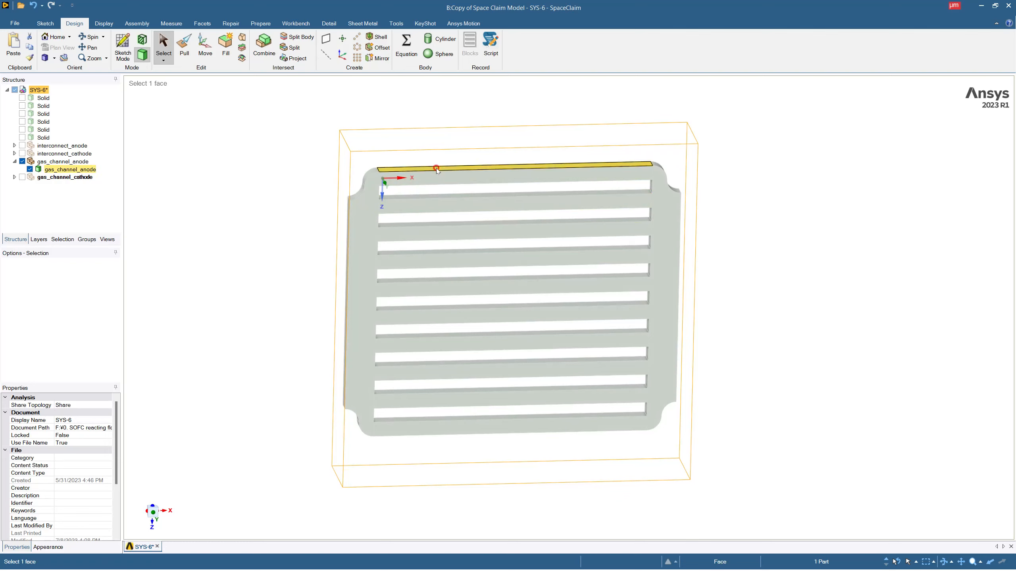
click(436, 169)
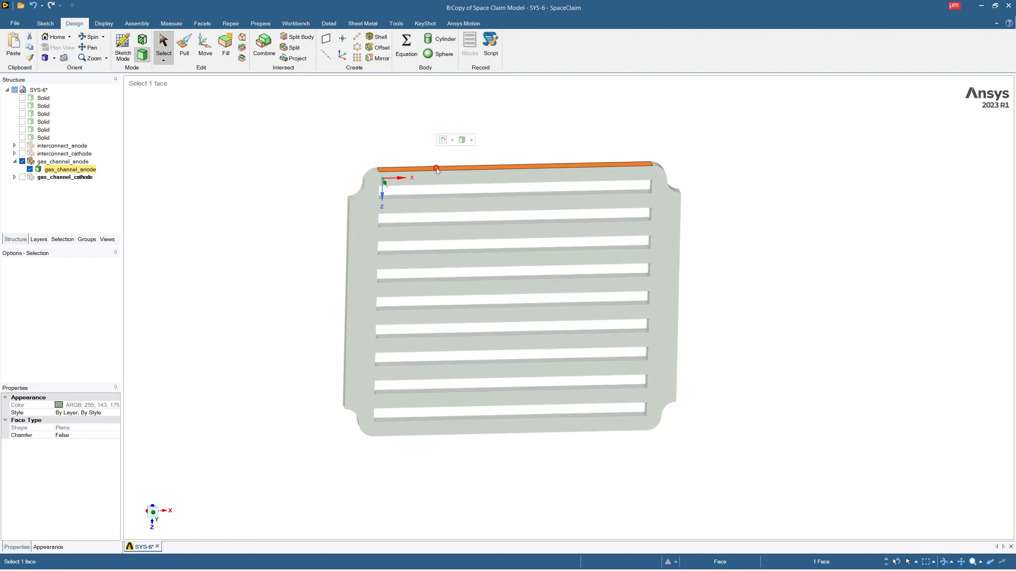
middle_drag(496, 306, 499, 225)
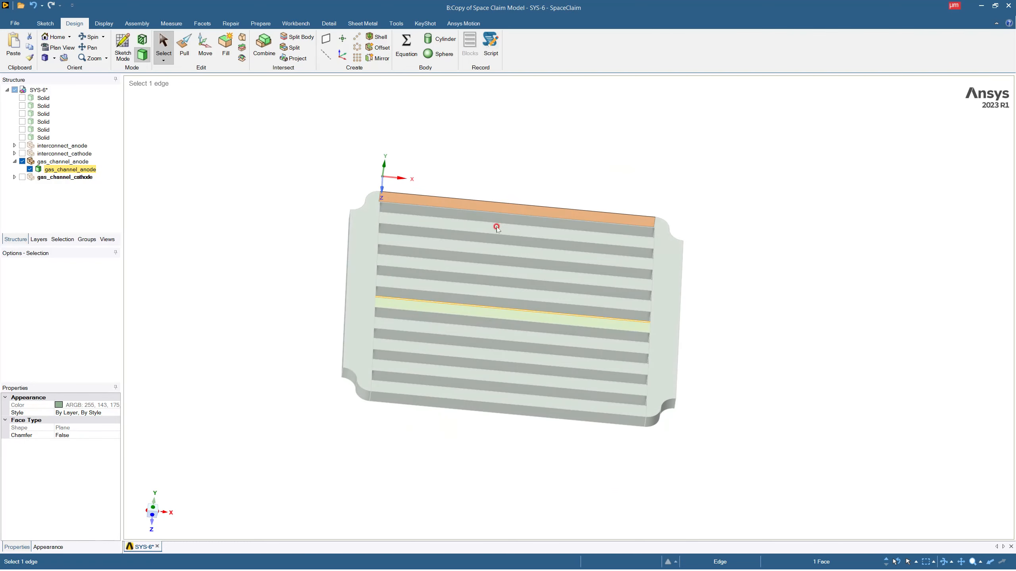
ctrl+click(419, 399)
click(326, 39)
Create a second mid-plane across the channels, between the outer faces of the two end strips of gas_channel_anode
middle_drag(414, 301, 447, 308)
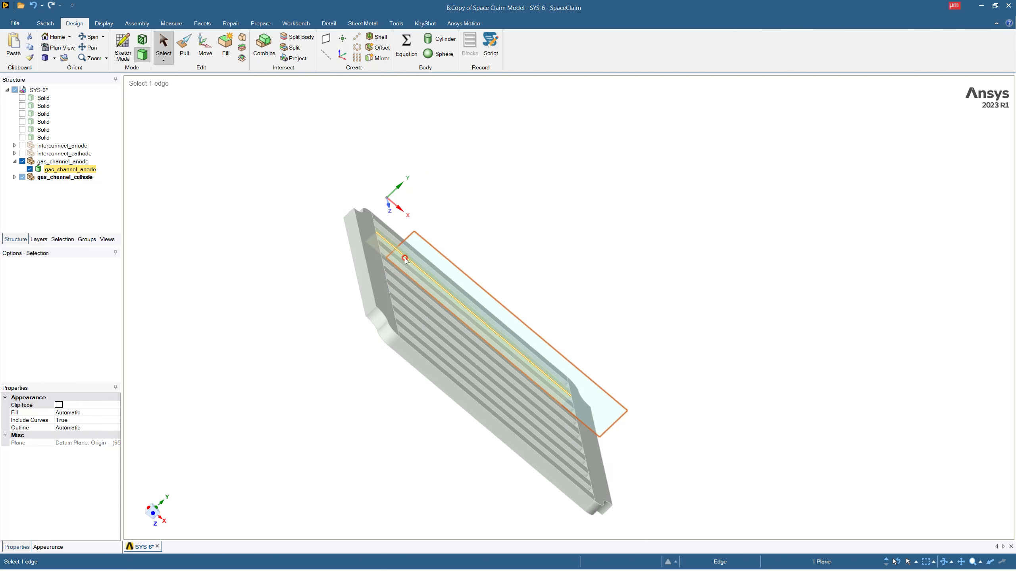
middle_drag(374, 270, 385, 277)
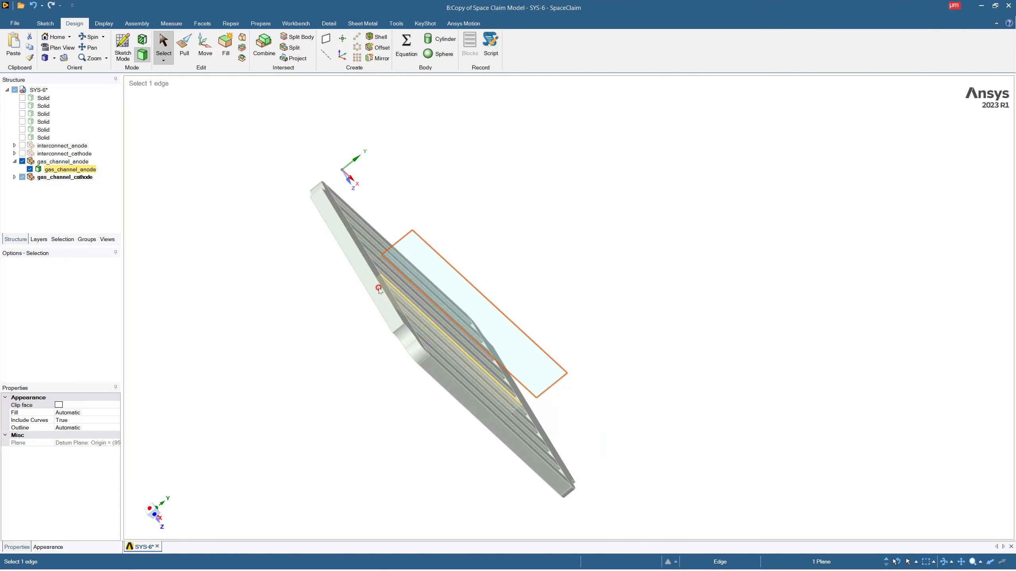
click(369, 286)
middle_drag(492, 329, 422, 324)
ctrl+click(402, 382)
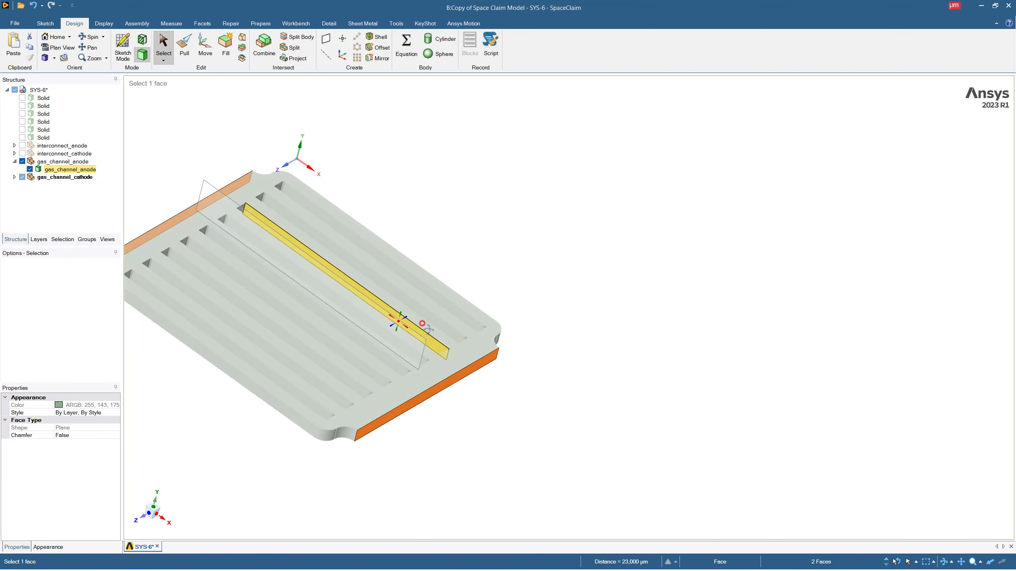
click(325, 38)
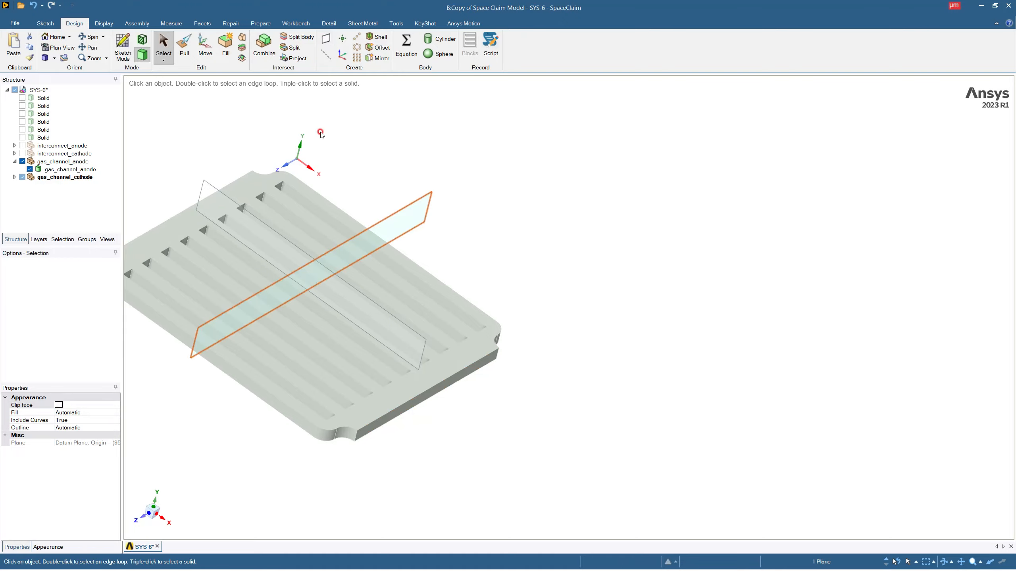
Set the camera projection to Perspective for viewing the gas_channel_anode body and its two mid-planes
middle_drag(329, 234, 440, 331)
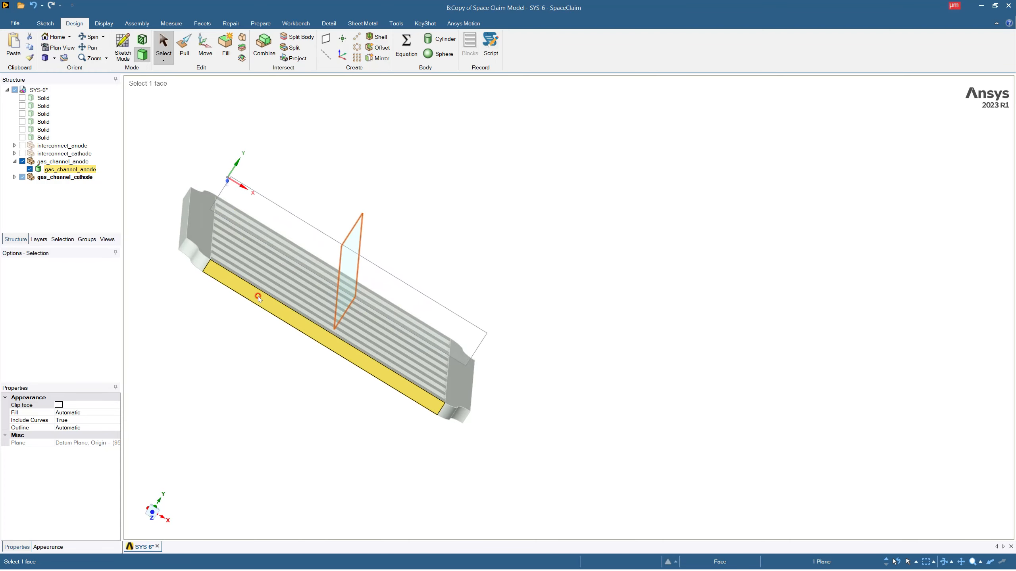
click(152, 512)
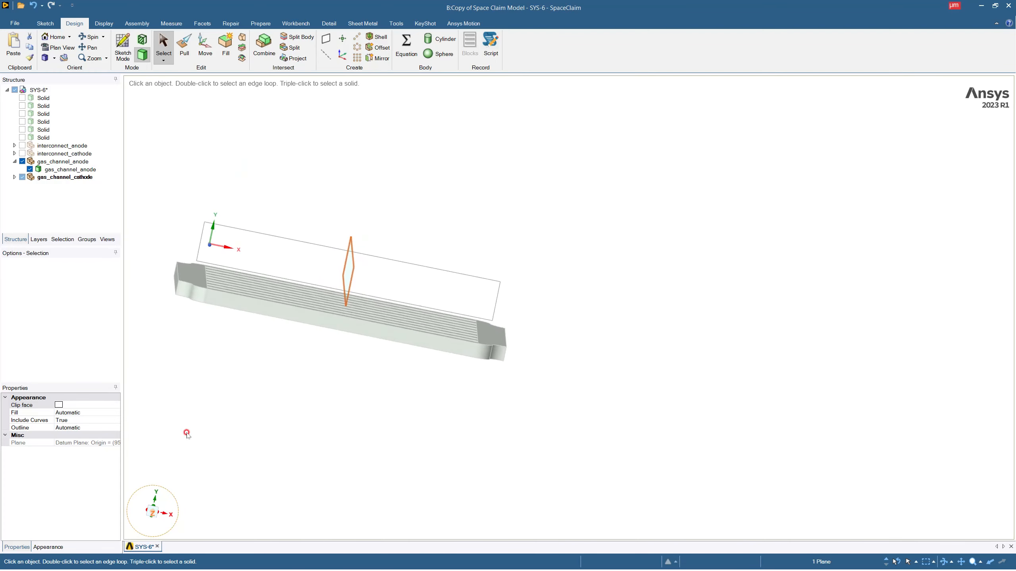
middle_drag(263, 281, 435, 371)
click(105, 23)
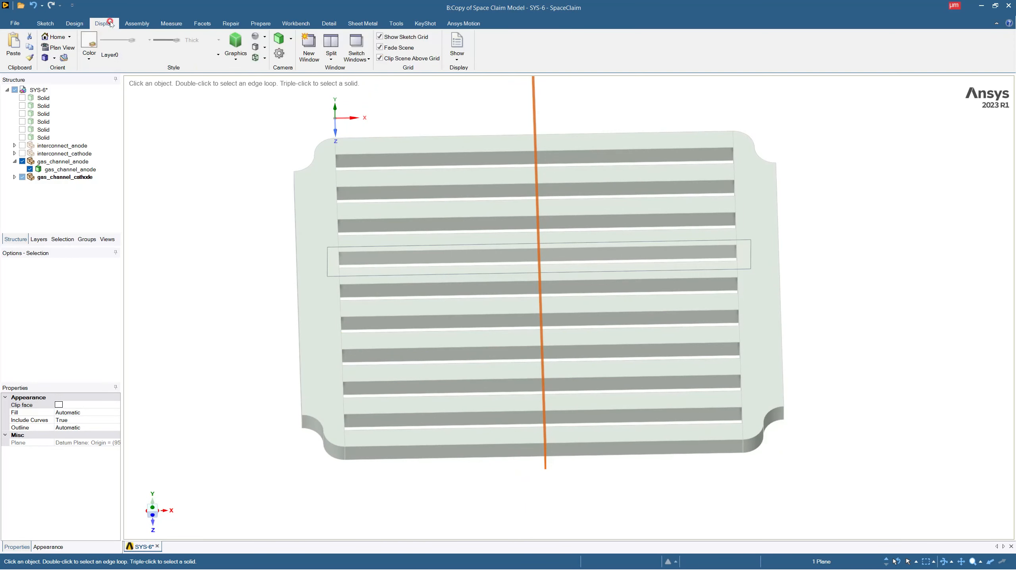
click(265, 37)
click(264, 58)
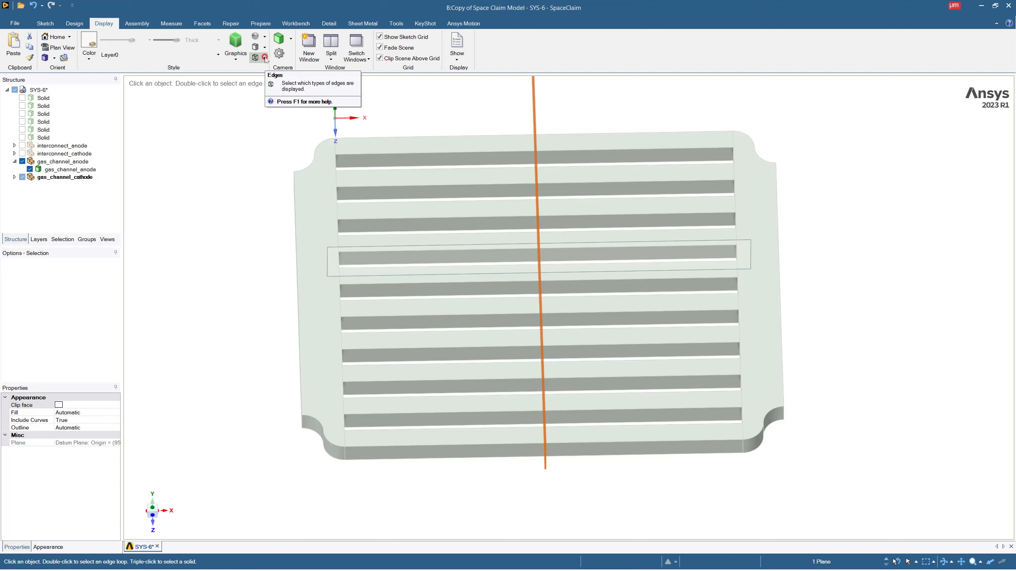
click(289, 40)
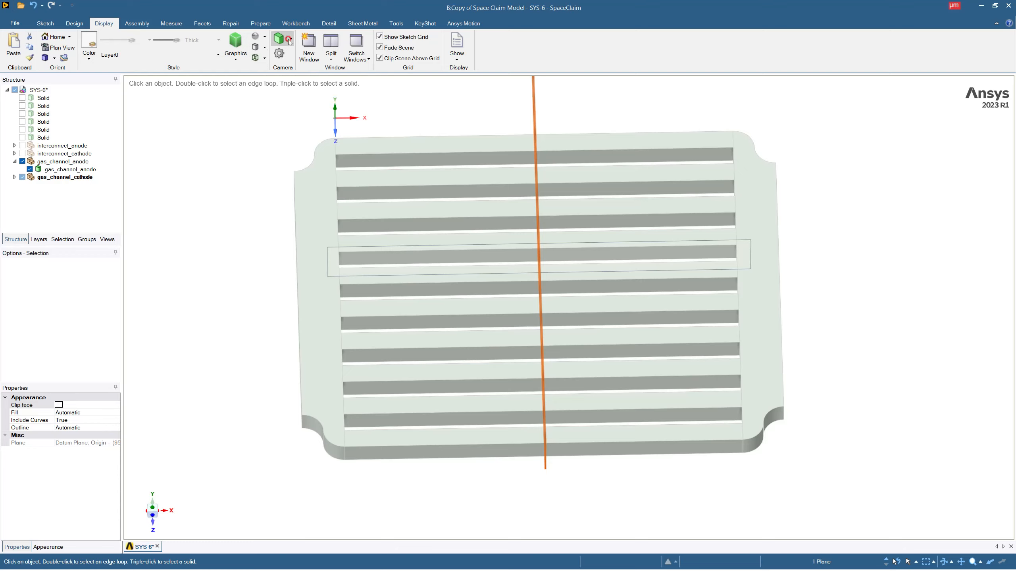
click(293, 61)
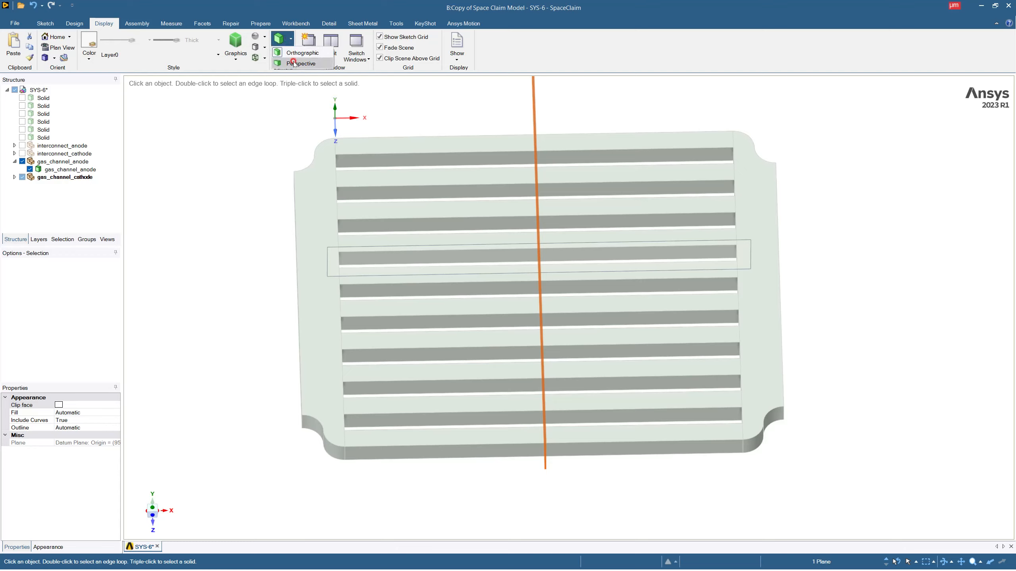
click(293, 61)
middle_drag(441, 287, 418, 376)
middle_drag(334, 343, 302, 349)
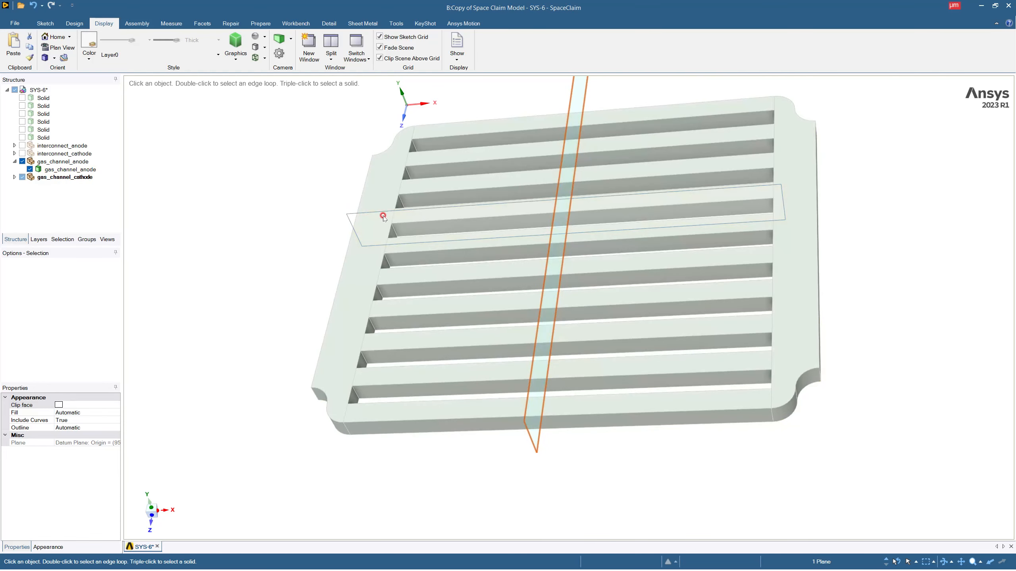
Split the gas_channel_anode body along the inner face where the channels meet the end strip beside the origin
scroll(415, 228, down, 5)
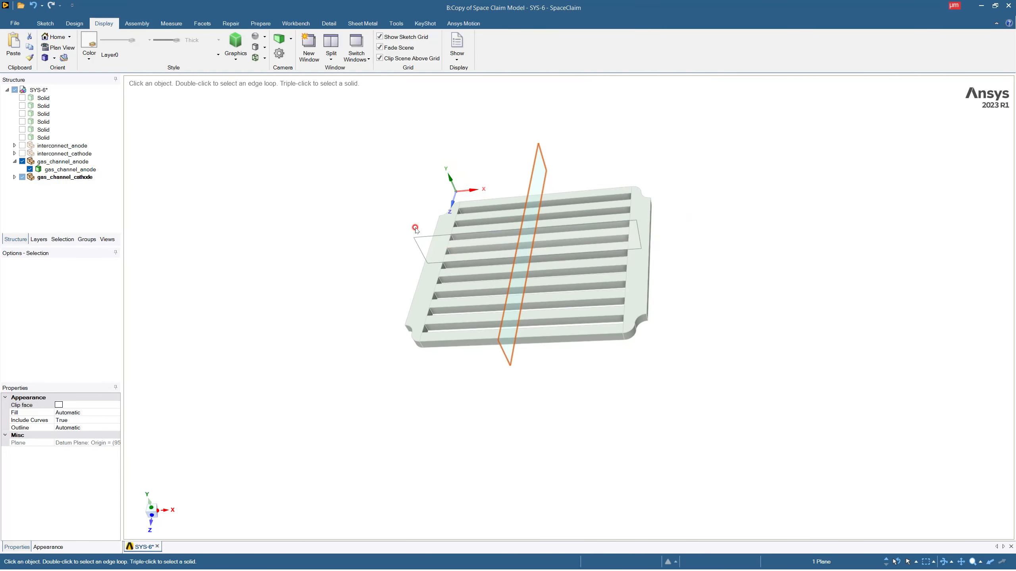
scroll(415, 228, up, 5)
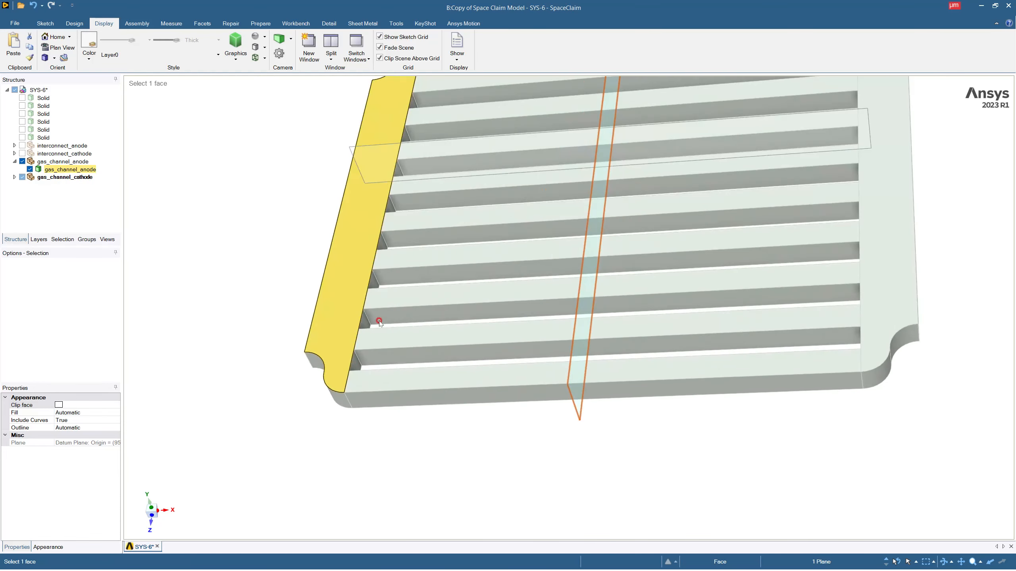
click(78, 23)
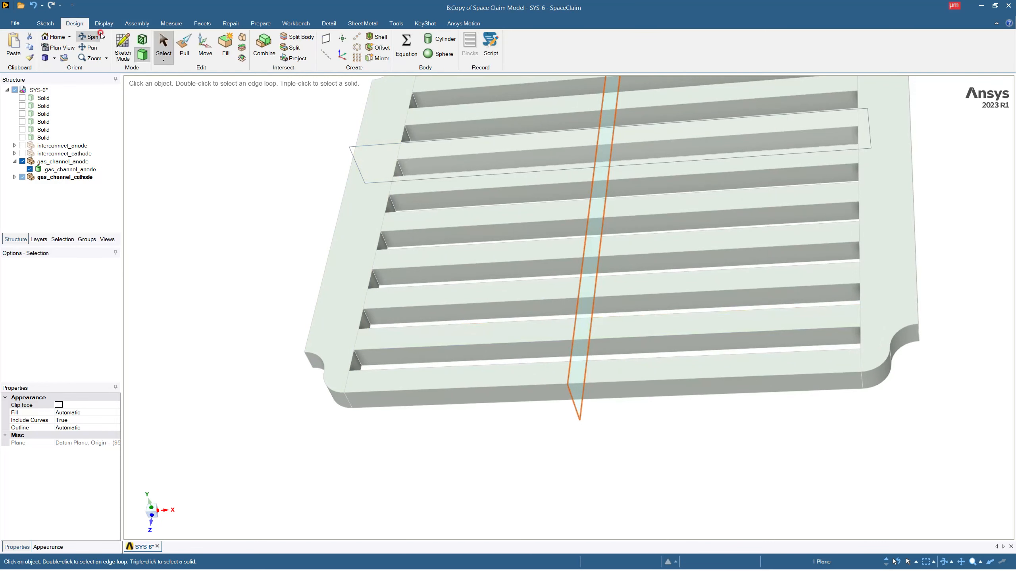
click(290, 36)
click(362, 223)
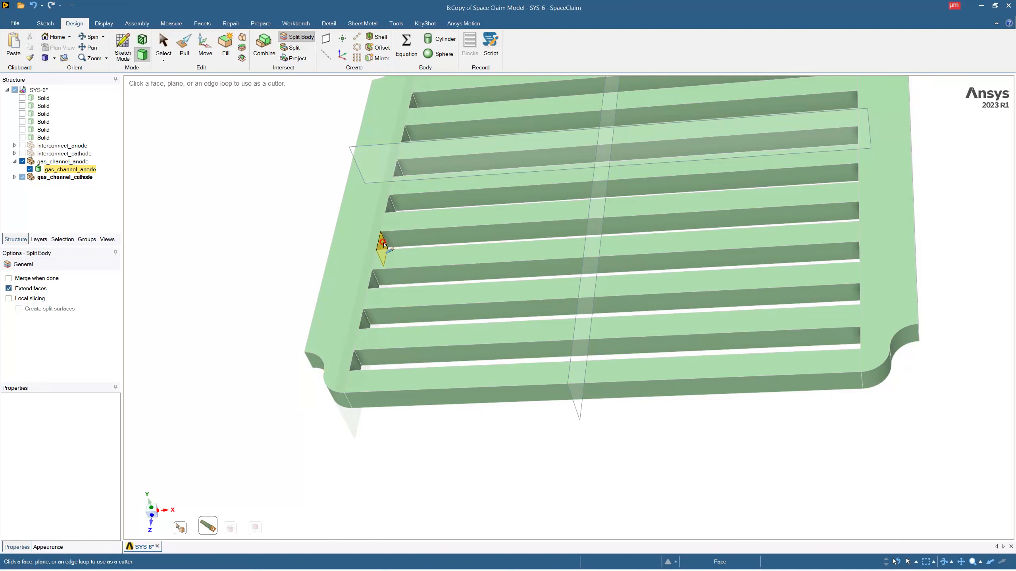
click(357, 365)
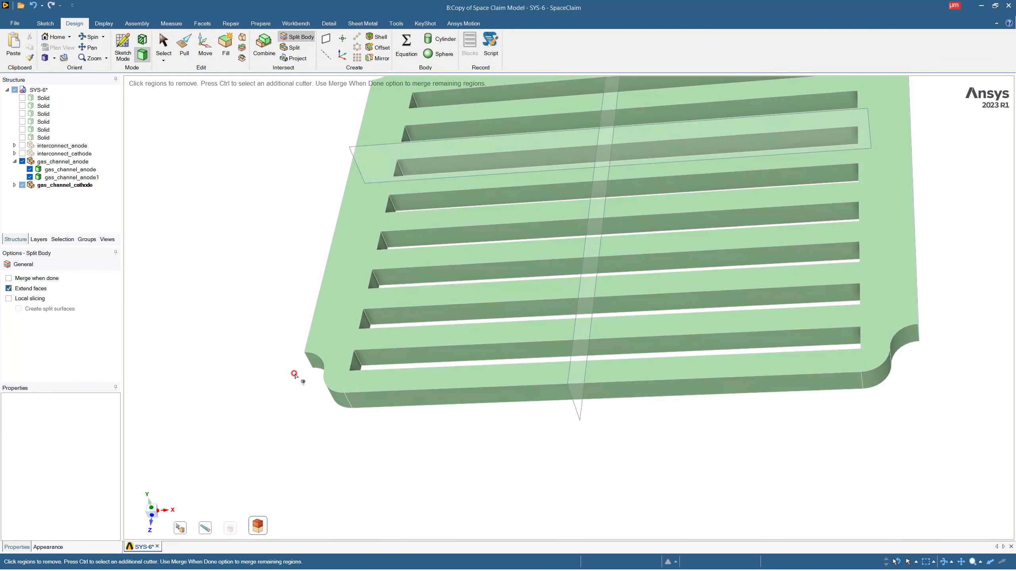
key(Escape)
Split the opposite end strip off the channel bars at their inner end face and remove that strip
click(385, 289)
middle_drag(384, 289, 431, 281)
click(765, 252)
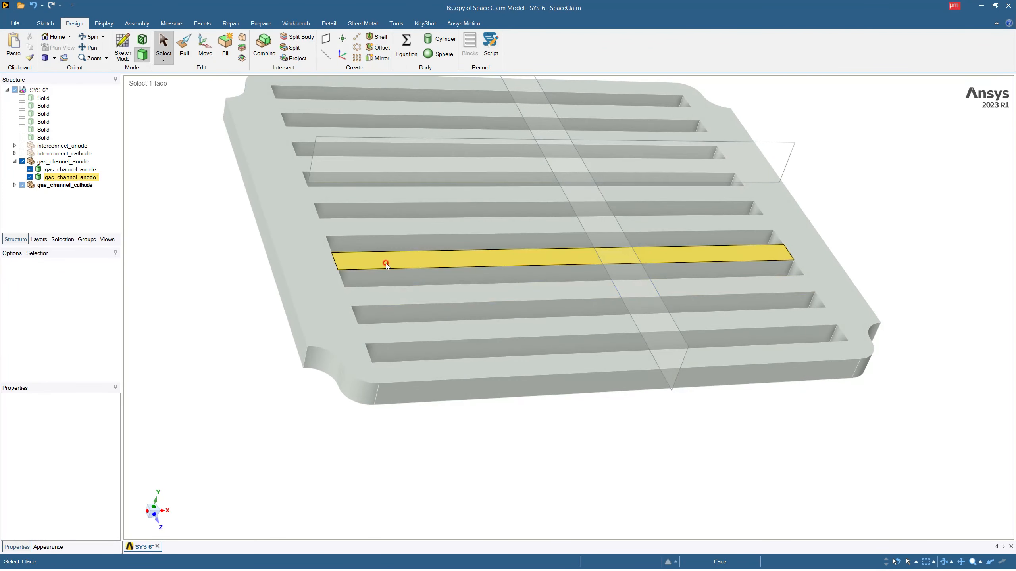
click(296, 37)
click(680, 225)
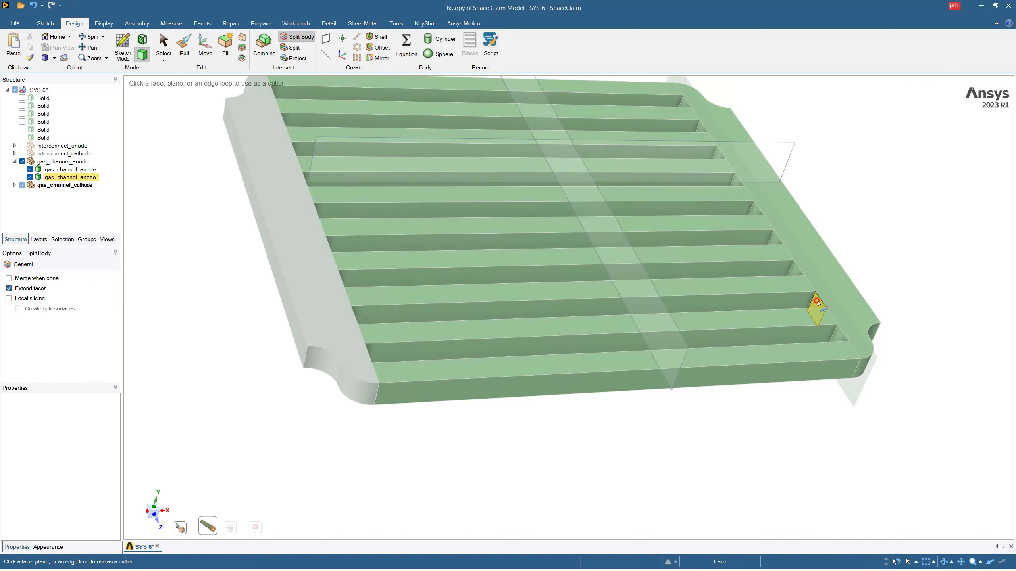
click(817, 301)
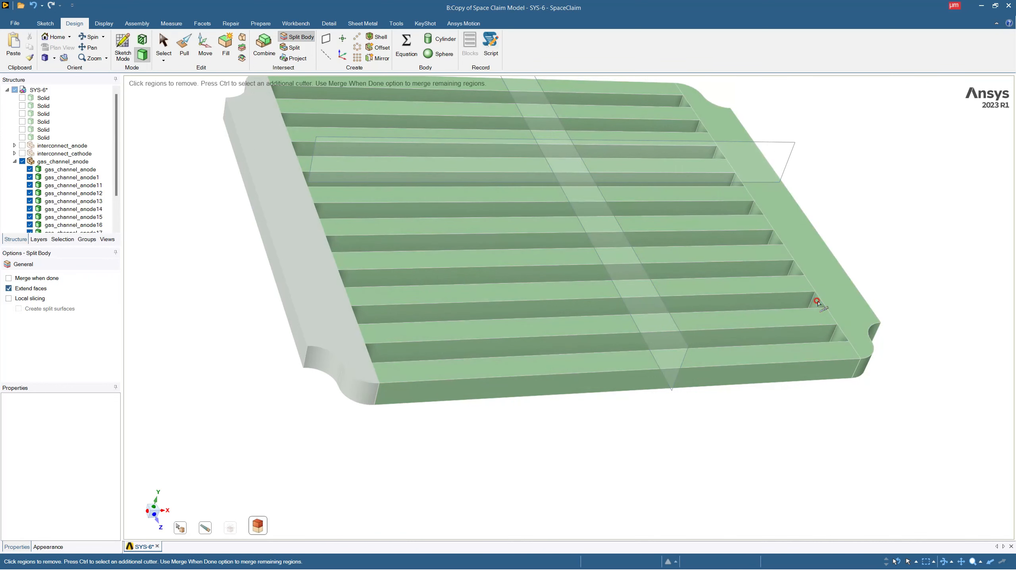
click(850, 296)
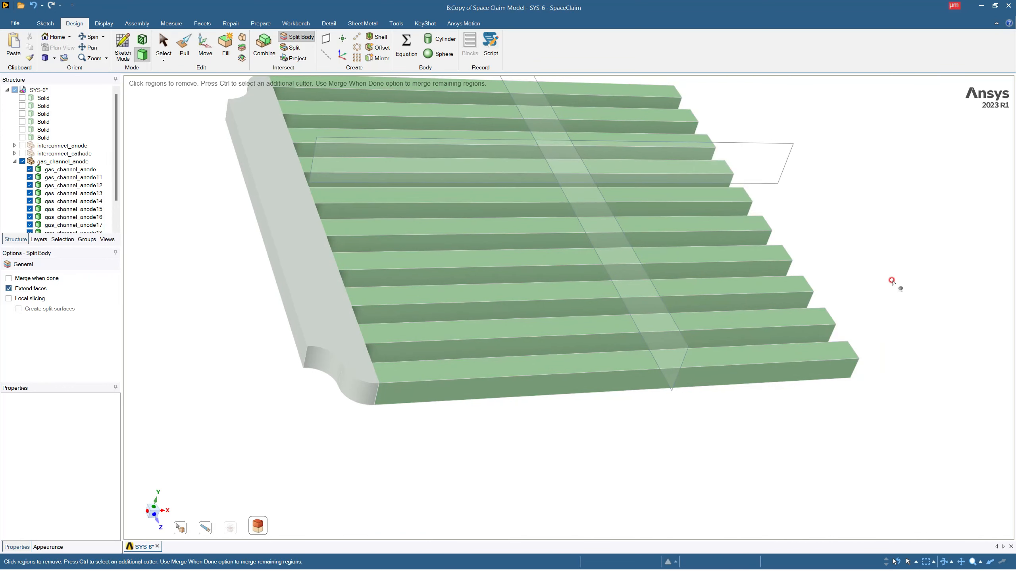
key(Escape)
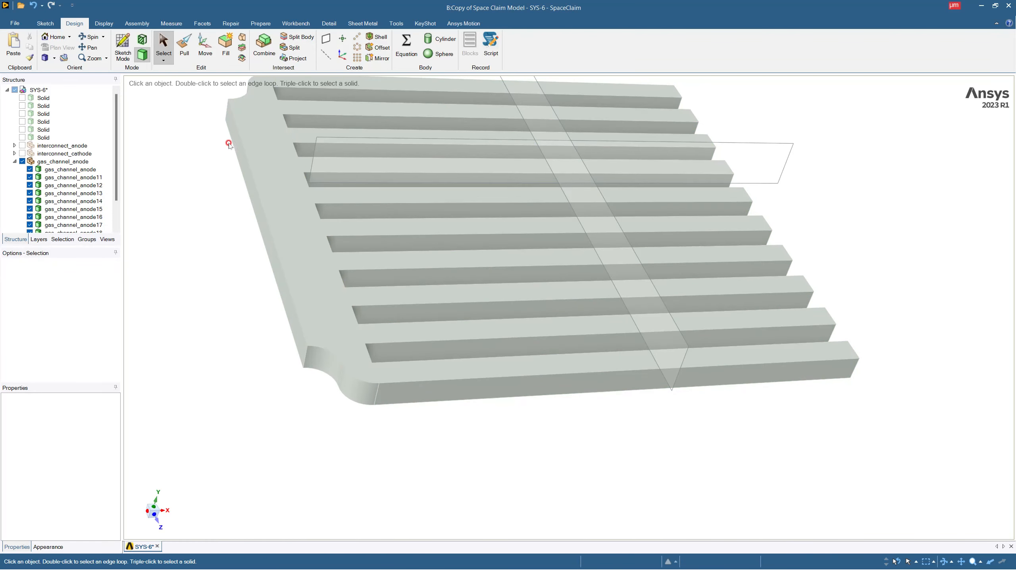
Examine the remaining end strip and the separated channel bars from an angle and from straight above
click(378, 203)
scroll(388, 202, down, 6)
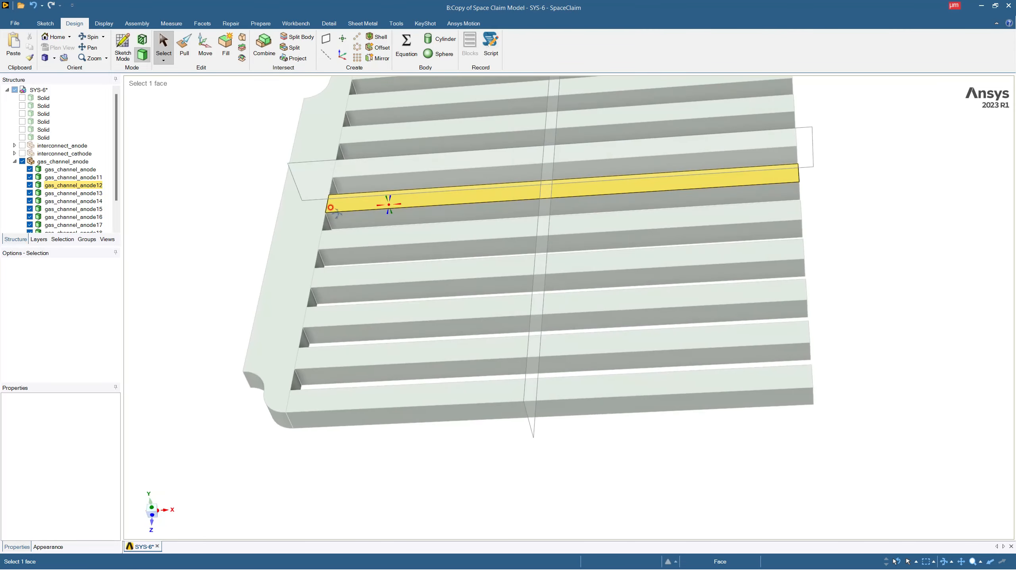
scroll(435, 212, up, 3)
click(476, 225)
scroll(478, 240, up, 4)
ctrl+middle_drag(487, 248, 510, 318)
scroll(530, 242, up, 1)
scroll(527, 234, down, 2)
key(Escape)
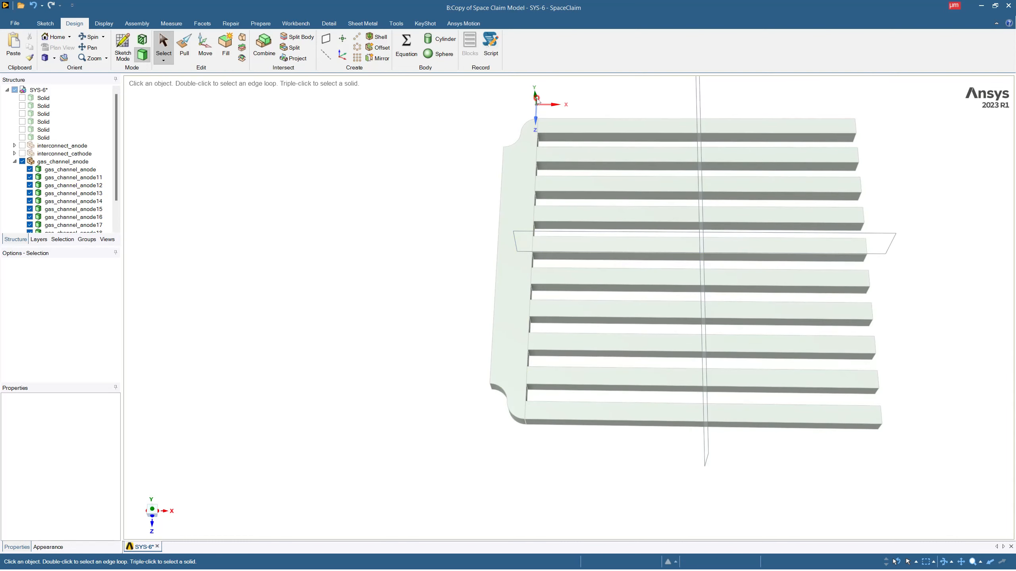
click(153, 508)
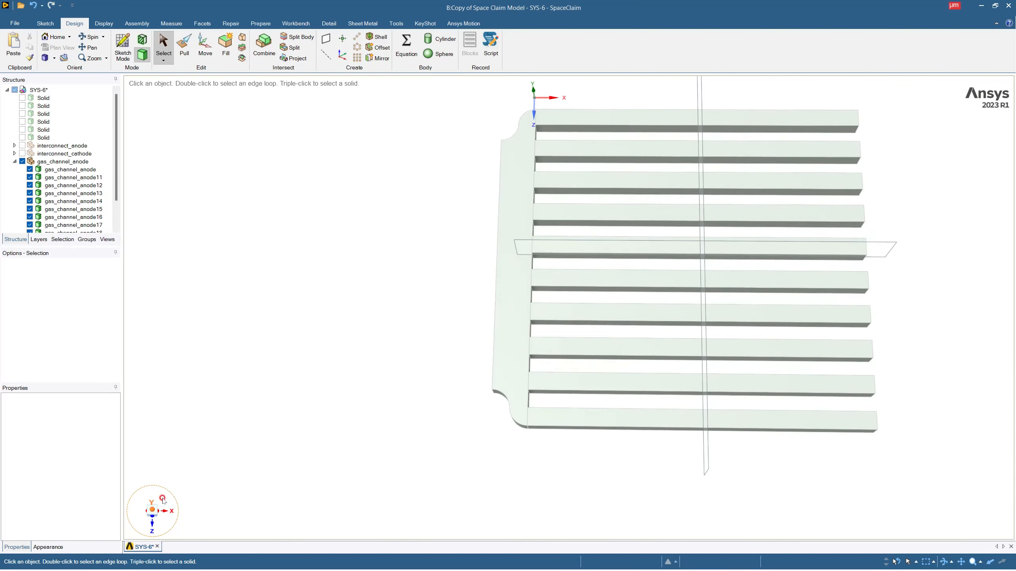
ctrl+middle_drag(668, 263, 576, 275)
scroll(564, 265, up, 1)
click(556, 258)
scroll(556, 257, down, 1)
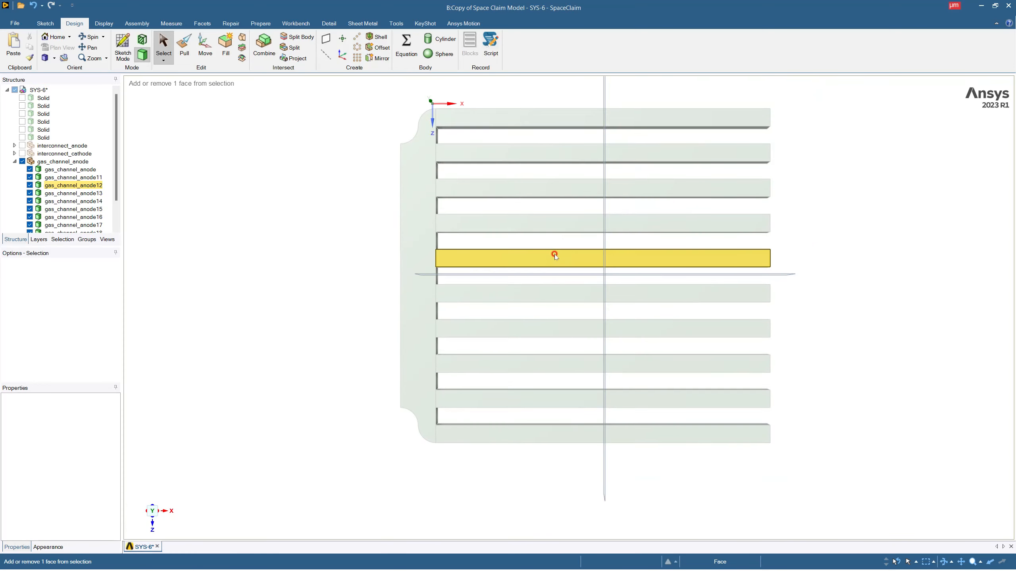
ctrl+middle_drag(562, 234, 532, 254)
scroll(537, 260, up, 1)
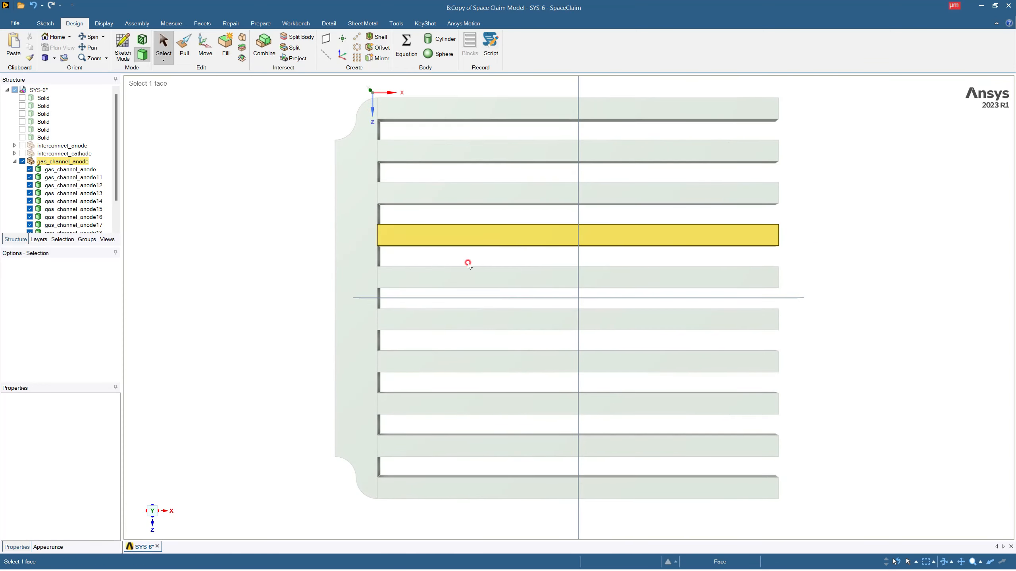
Orient the view straight down on the gas_channel_anode bodies and set the camera projection to Orthographic
click(152, 514)
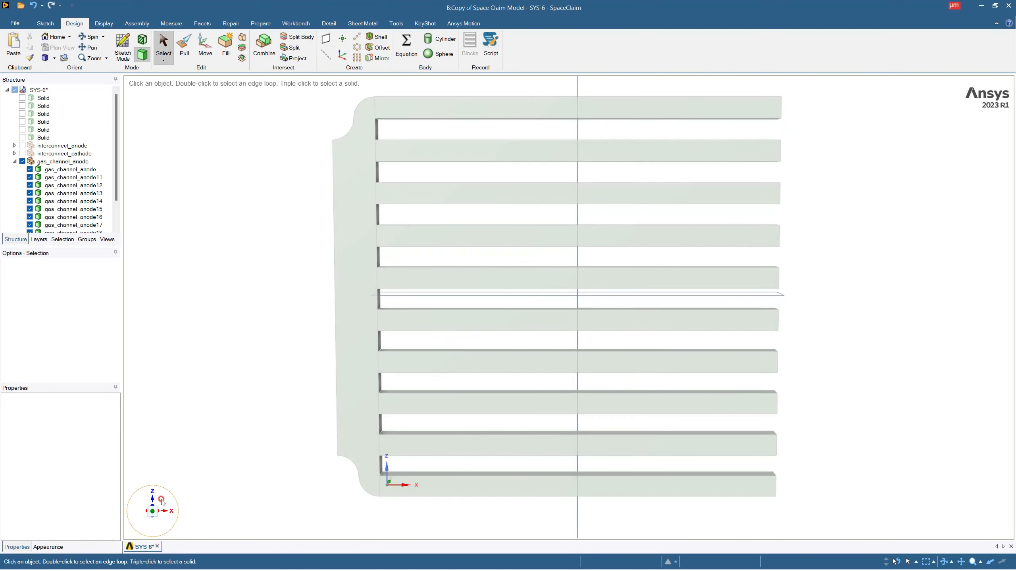
click(152, 513)
click(152, 514)
click(104, 23)
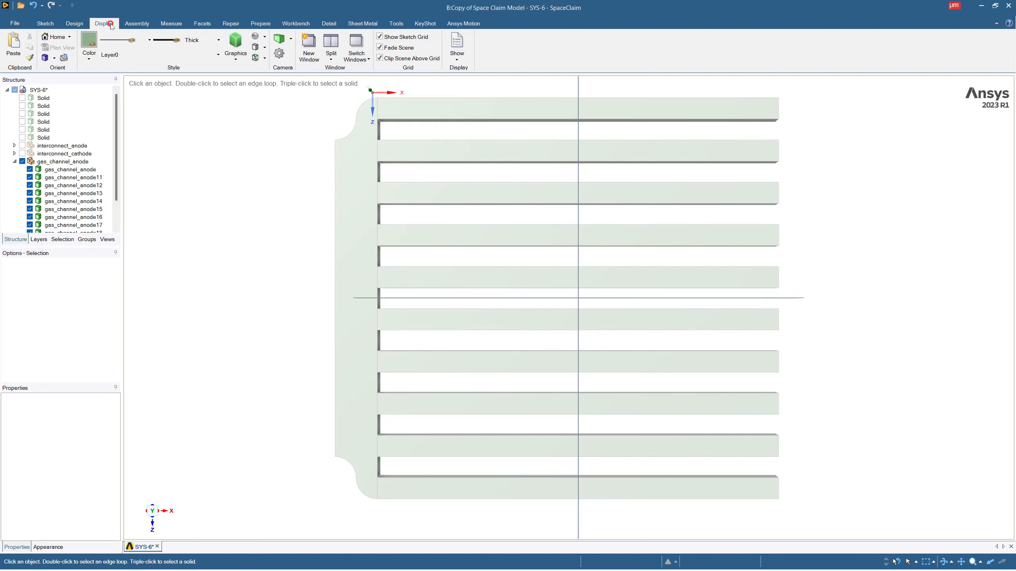
click(291, 40)
click(294, 52)
click(359, 141)
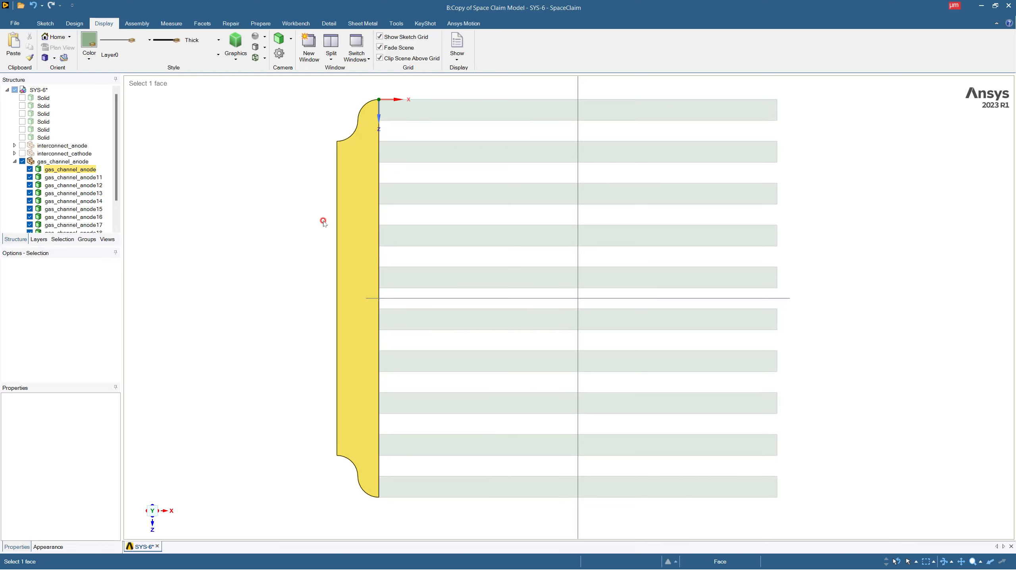
click(310, 177)
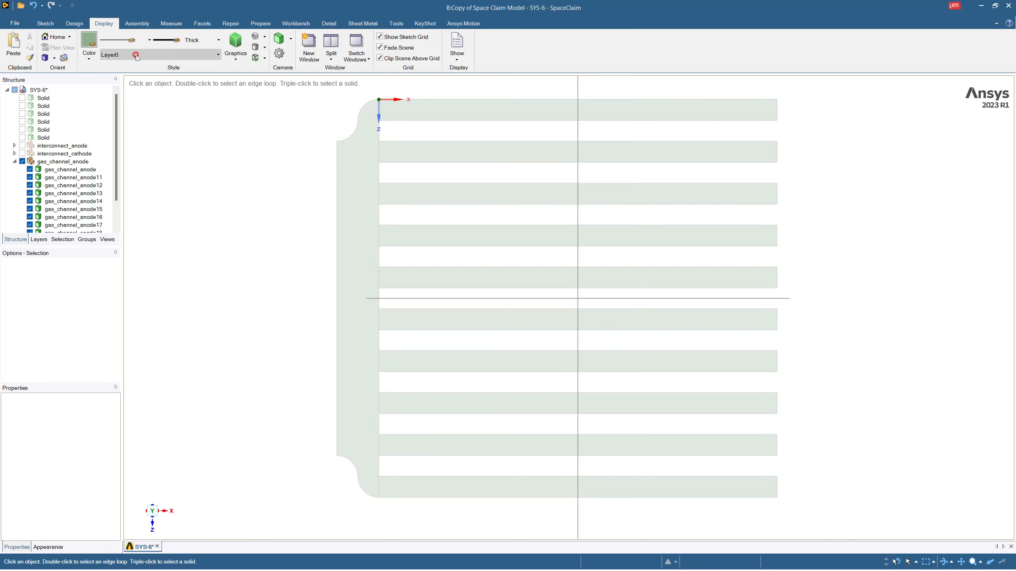
Try to start a sketch on the upper face of the remaining end strip, around its rounded corner
click(74, 23)
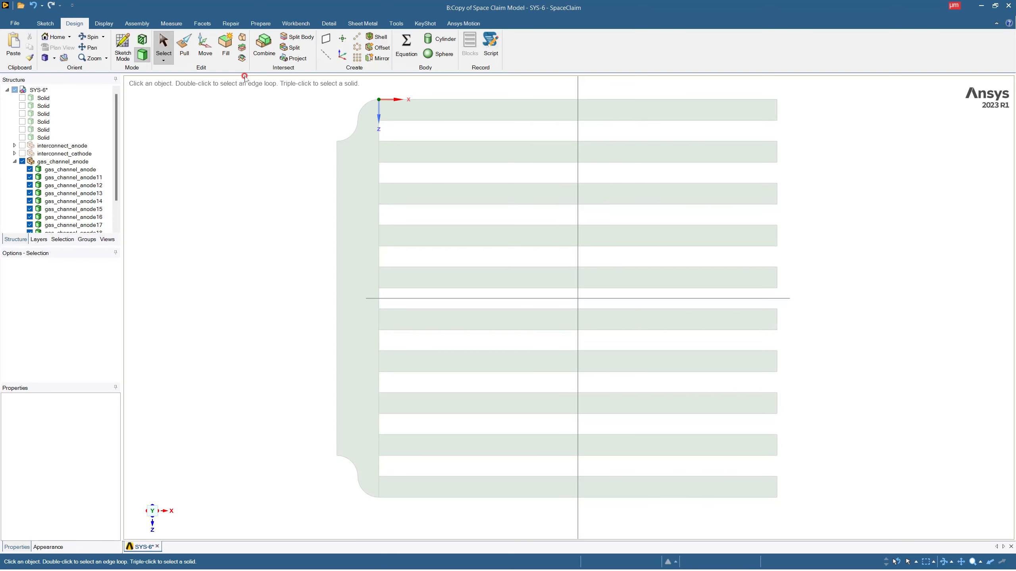
click(123, 47)
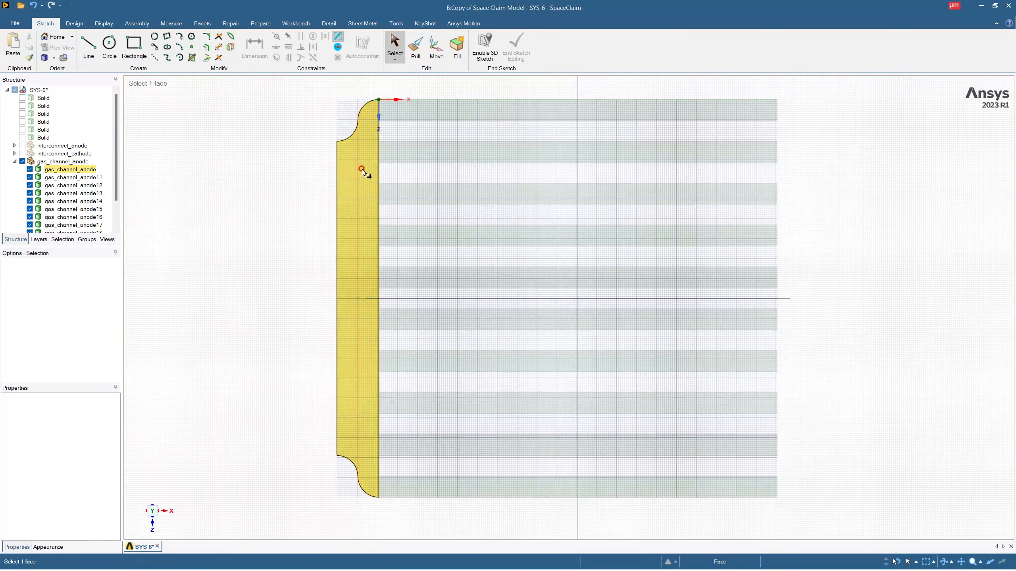
click(361, 169)
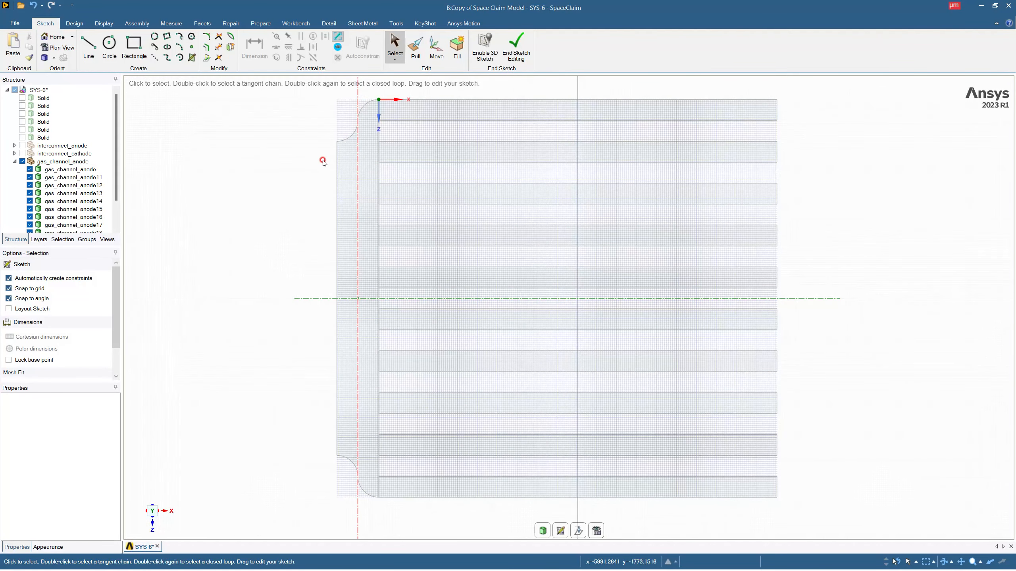
scroll(387, 115, up, 2)
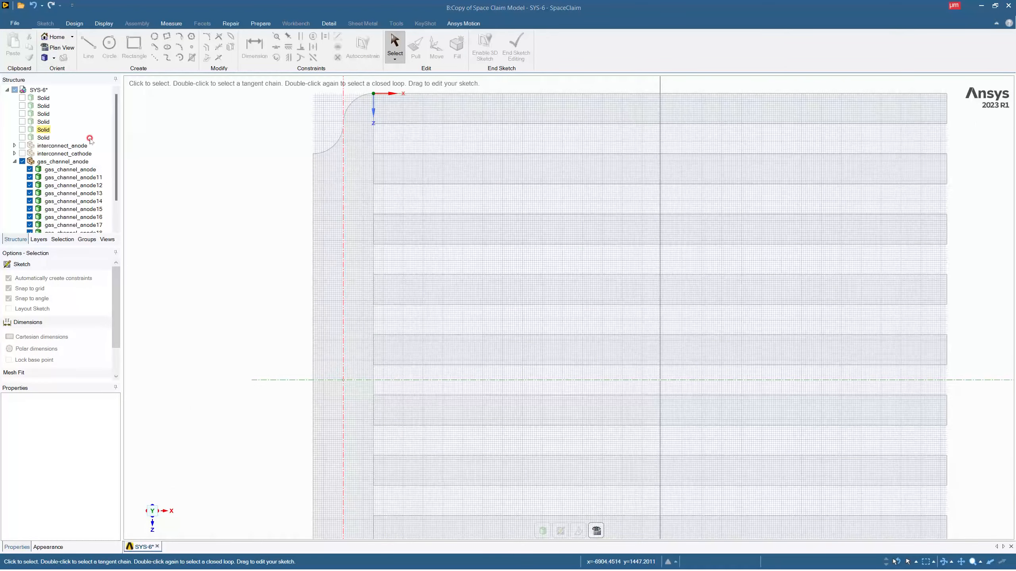
click(334, 144)
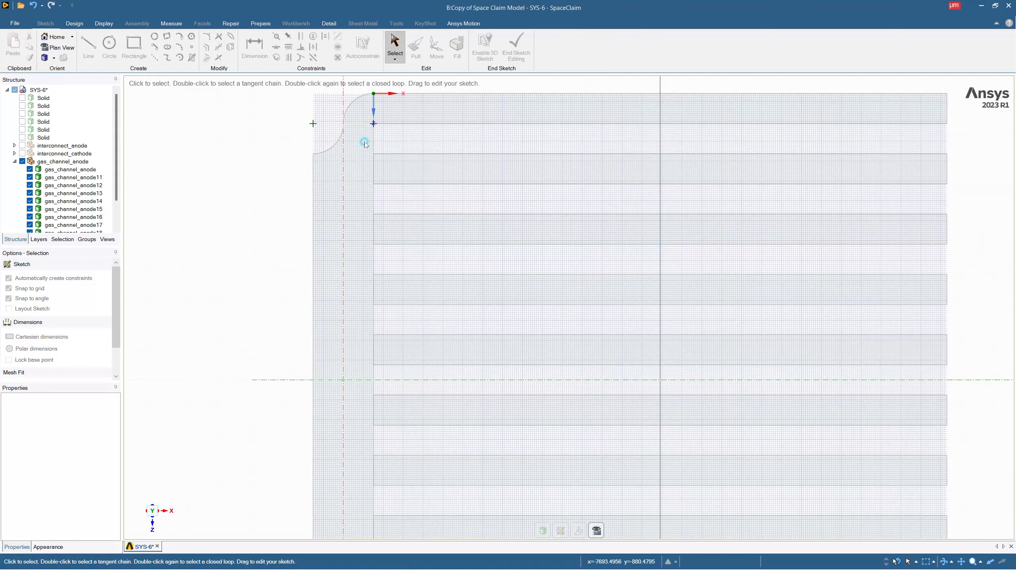
scroll(375, 126, down, 1)
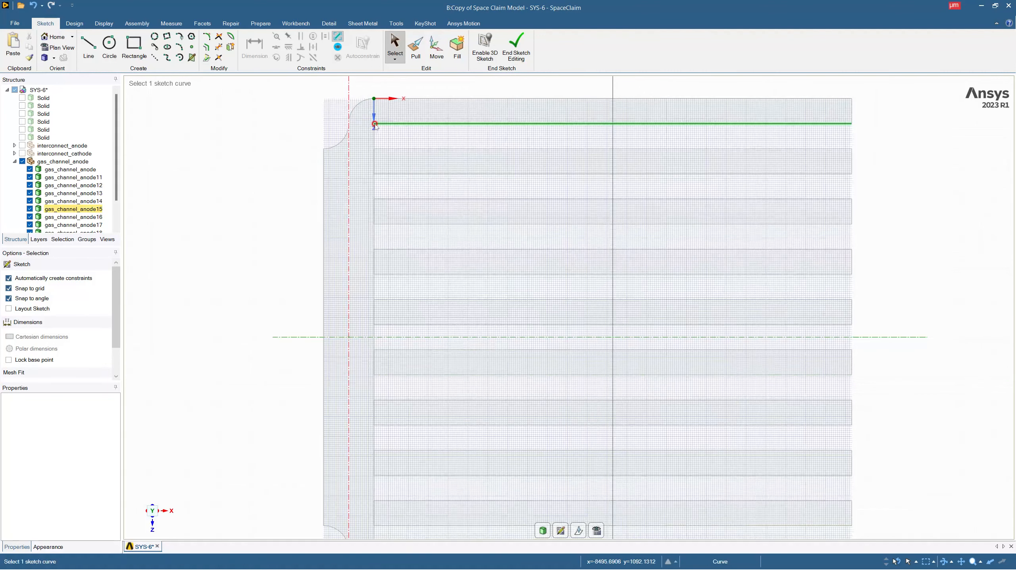
scroll(355, 122, up, 4)
scroll(408, 182, down, 4)
scroll(407, 108, up, 2)
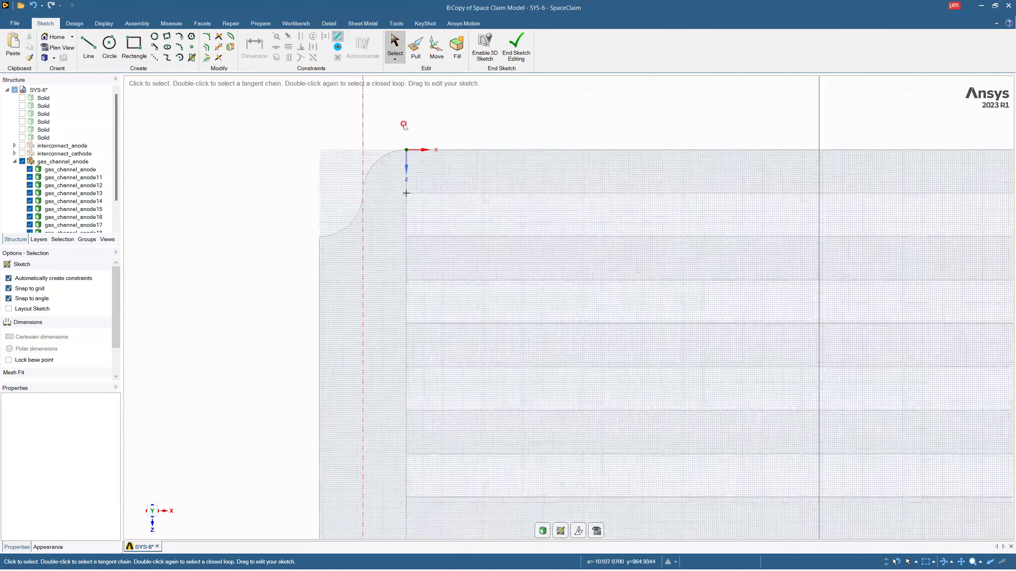
scroll(407, 124, up, 3)
scroll(368, 225, up, 2)
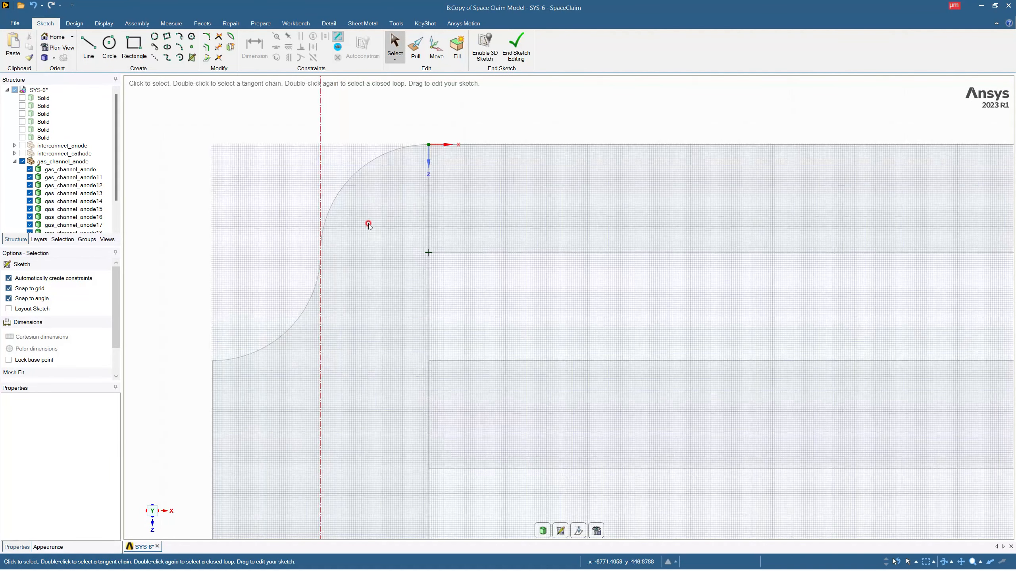
shift+middle_drag(360, 222, 450, 235)
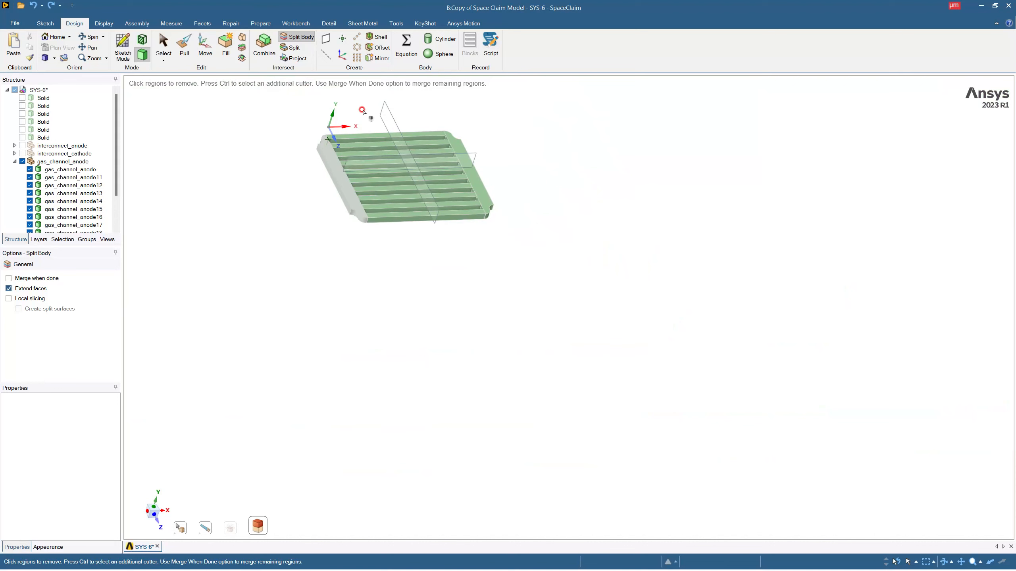
Remove the end strip at the far end of the channel bars from the split gas_channel_anode bodies
scroll(362, 113, up, 4)
click(628, 258)
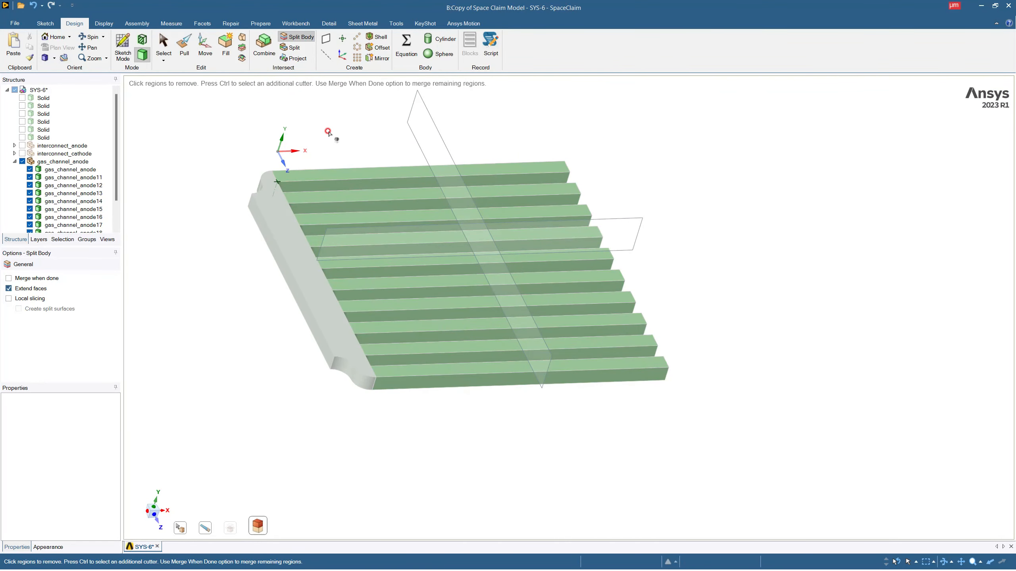
key(Escape)
Restart the sketch on the remaining end strip's upper face in plan view and rotate the view about its normal
click(335, 164)
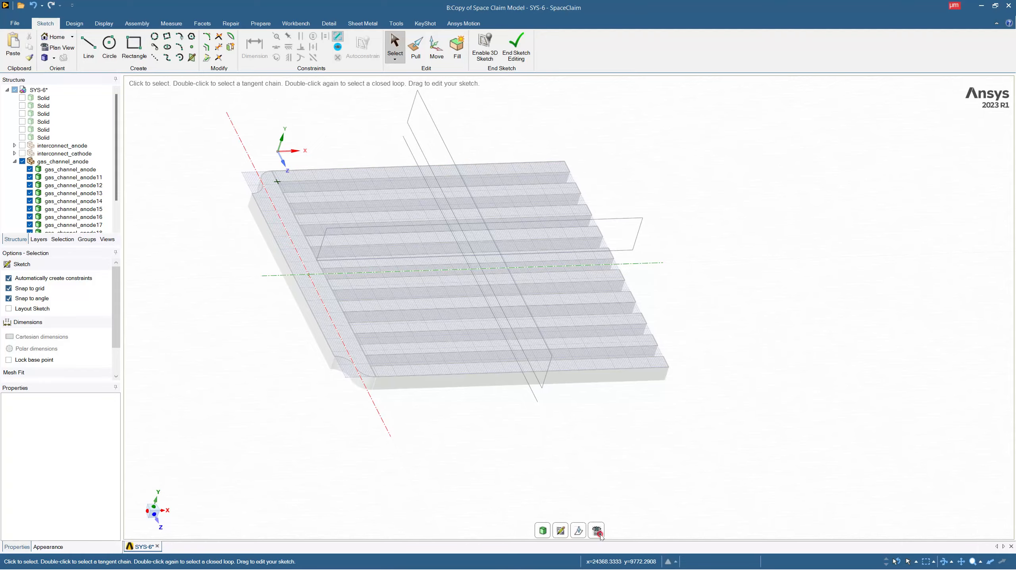
click(598, 532)
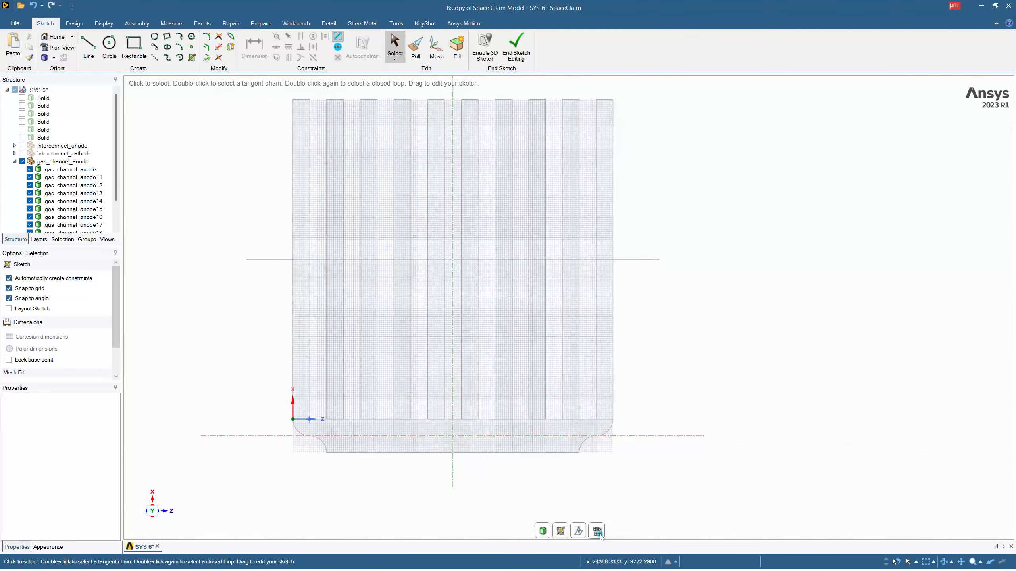
click(154, 511)
drag(155, 511, 191, 478)
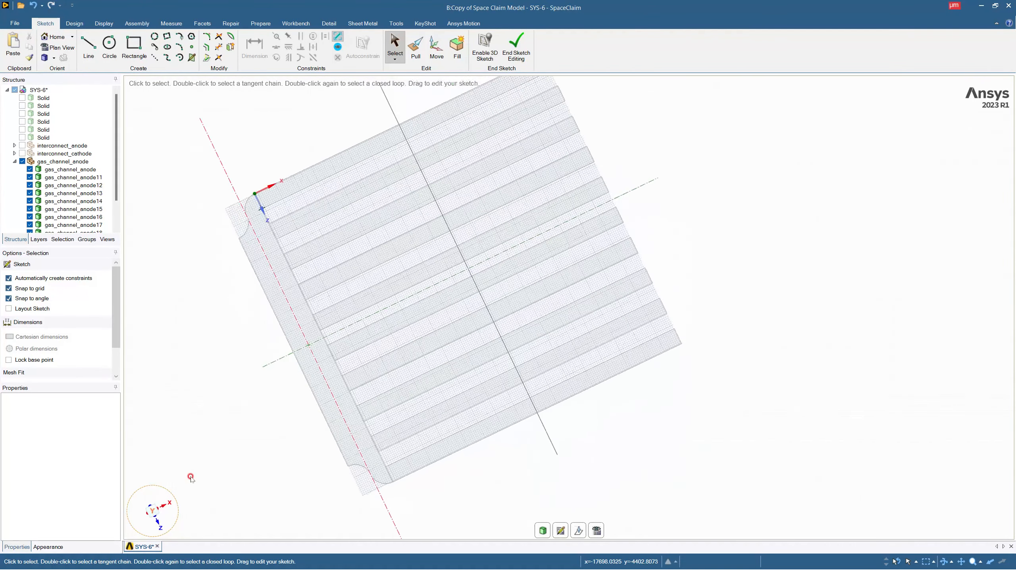
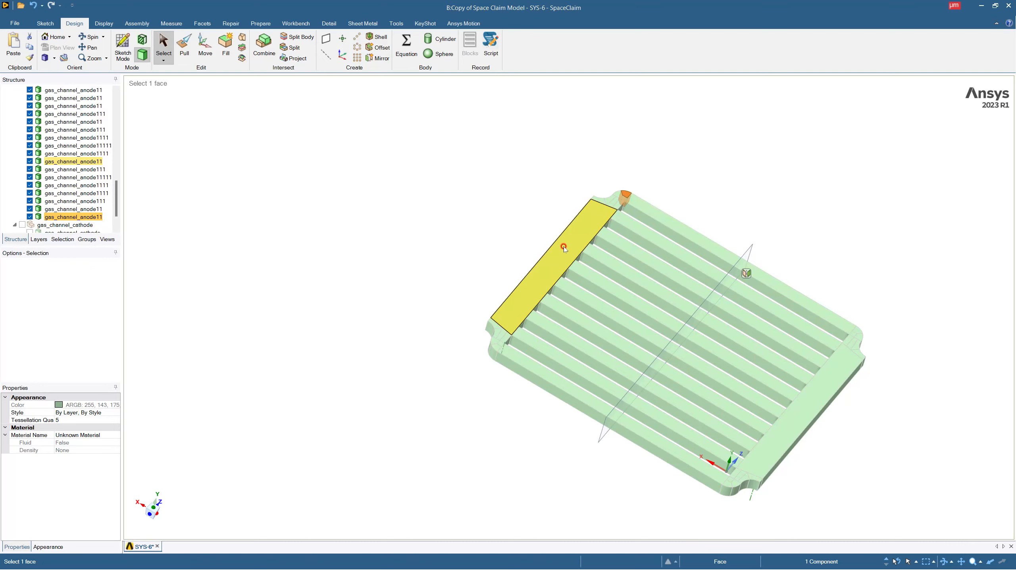
Hide the gas_channel_anode component and collapse its list of bodies
click(808, 386)
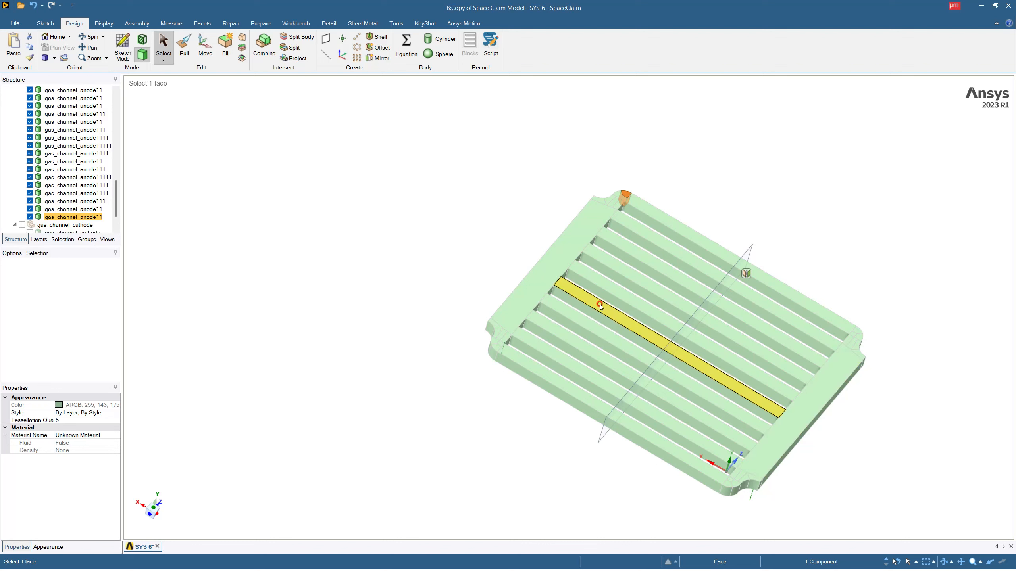
scroll(96, 157, up, 7)
scroll(96, 157, up, 3)
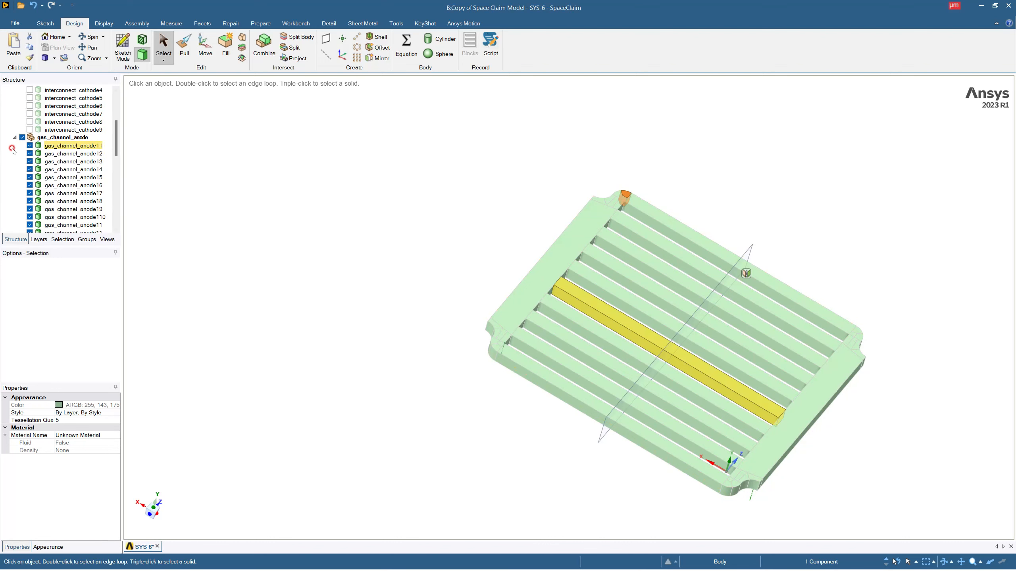
click(25, 138)
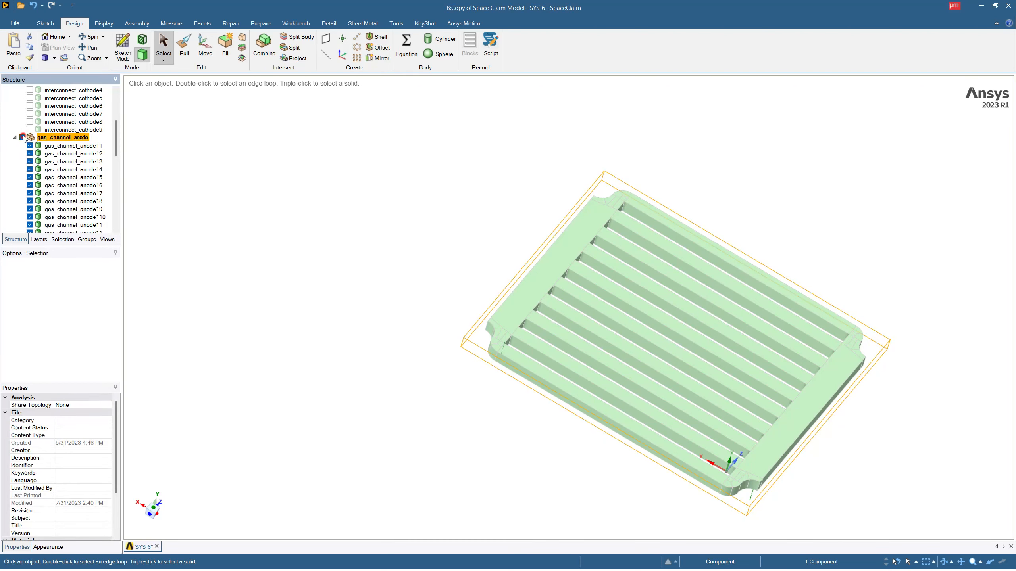
click(22, 137)
click(9, 138)
click(12, 138)
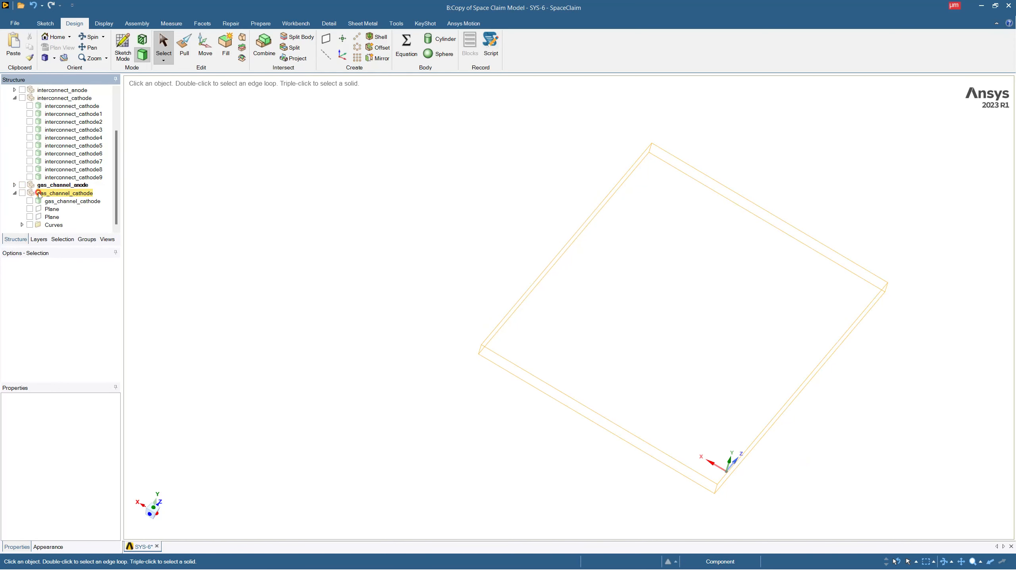
Activate the gas_channel_cathode component, collapse interconnect_cathode, and show the gas_channel_cathode body
right_click(58, 194)
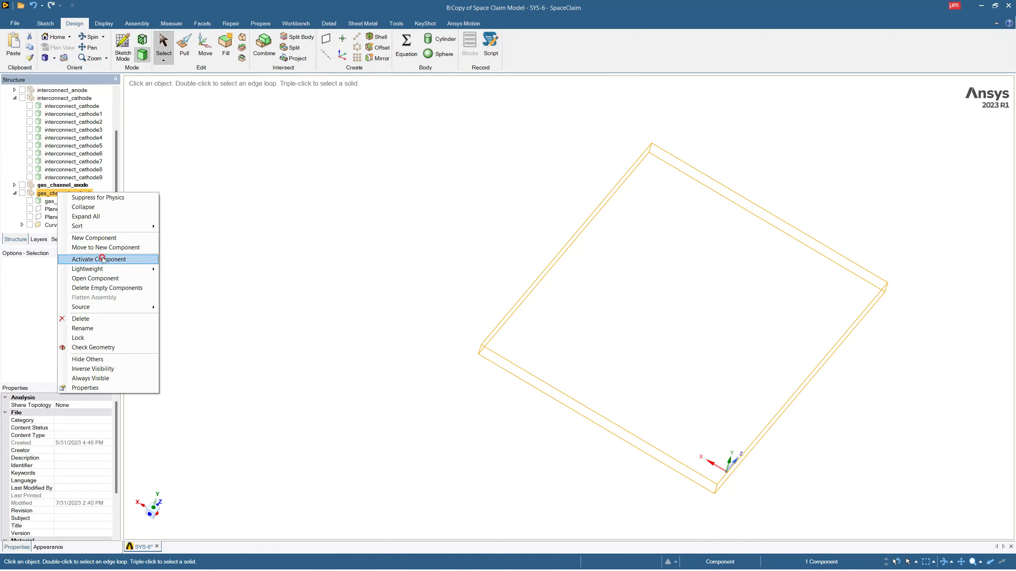
click(128, 258)
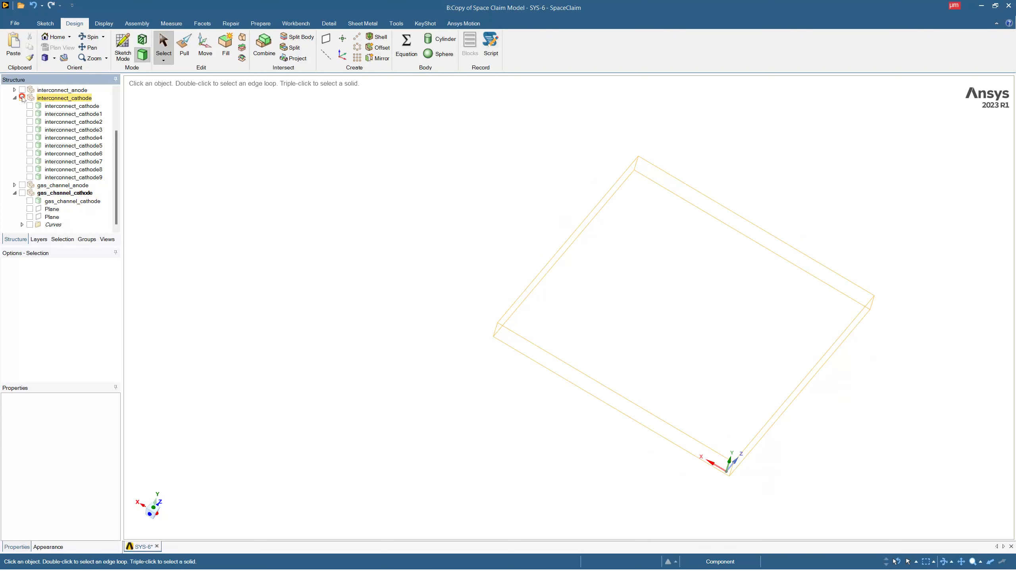
click(14, 98)
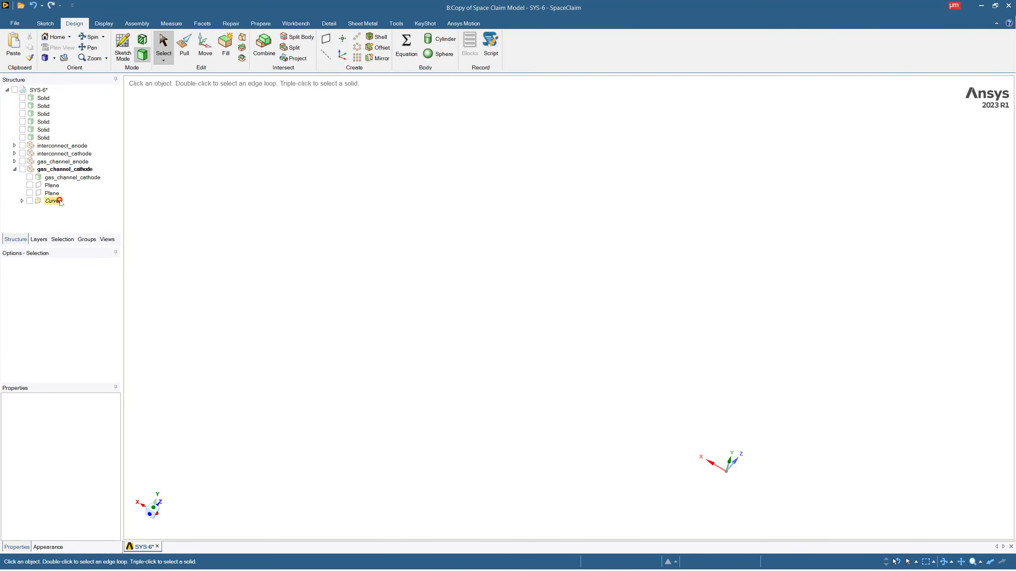
click(31, 177)
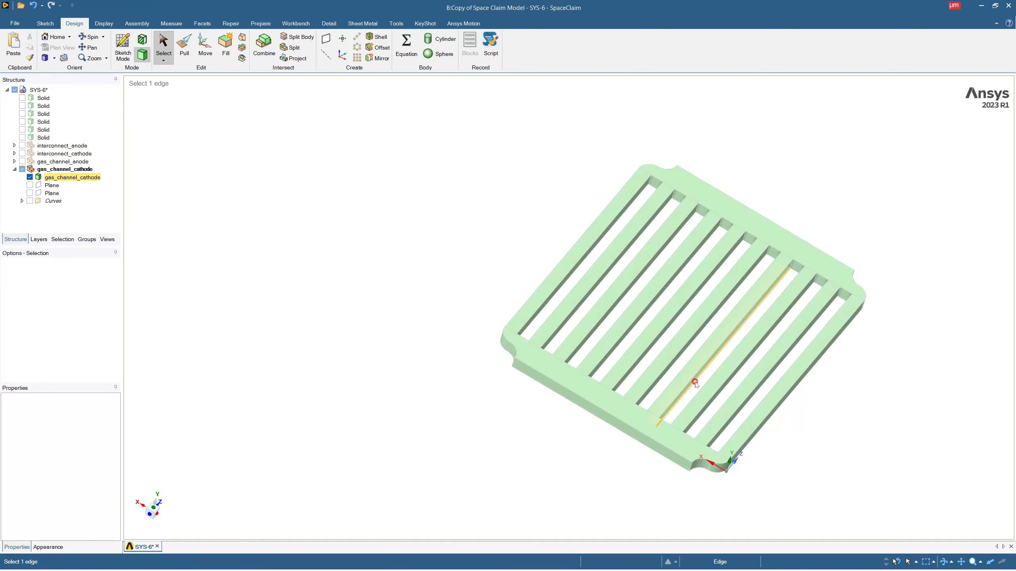
Start a sketch on the upper face of the gas_channel_cathode body in a straight-down view, around the rounded corner at the origin
middle_drag(692, 362, 661, 385)
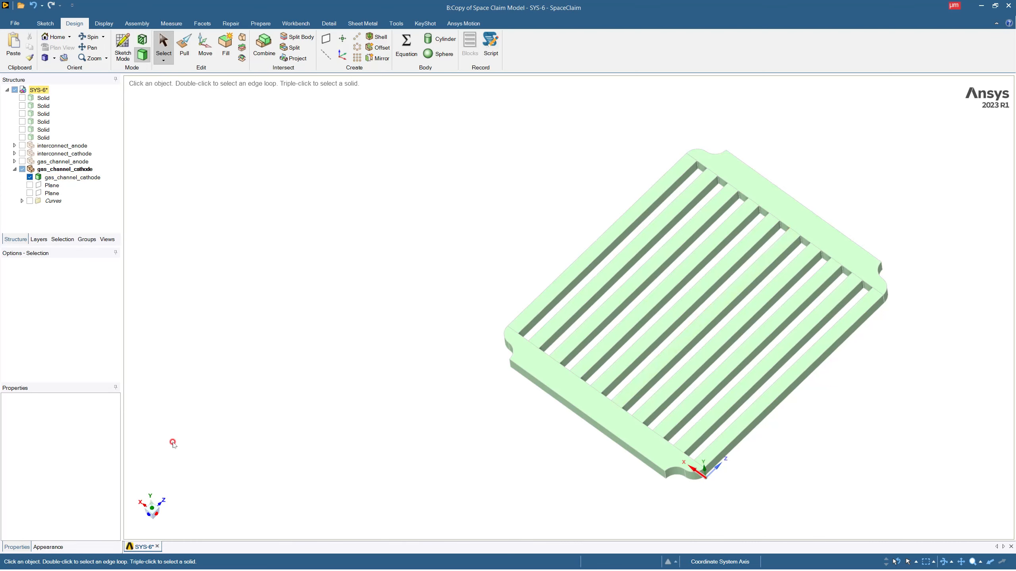
click(153, 511)
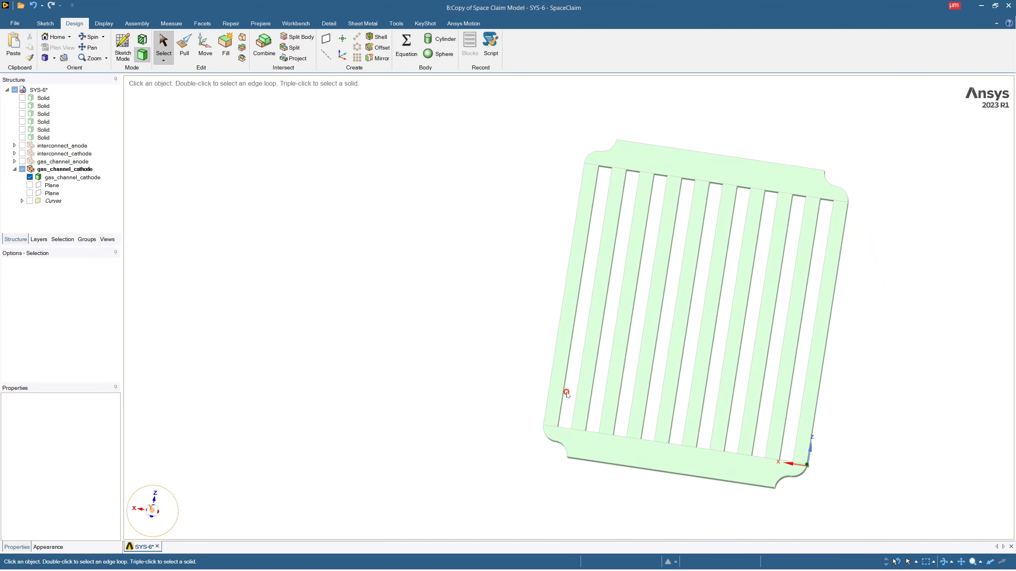
middle_drag(576, 318, 602, 302)
middle_drag(563, 437, 507, 324)
middle_drag(810, 464, 358, 495)
click(152, 510)
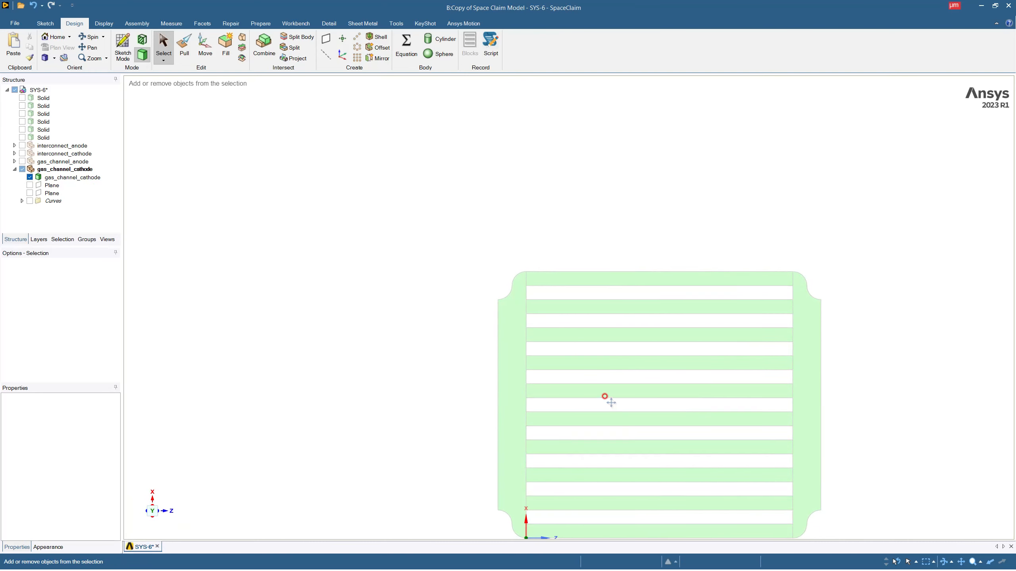
shift+middle_drag(605, 396, 517, 266)
scroll(481, 363, up, 5)
shift+middle_drag(486, 366, 650, 265)
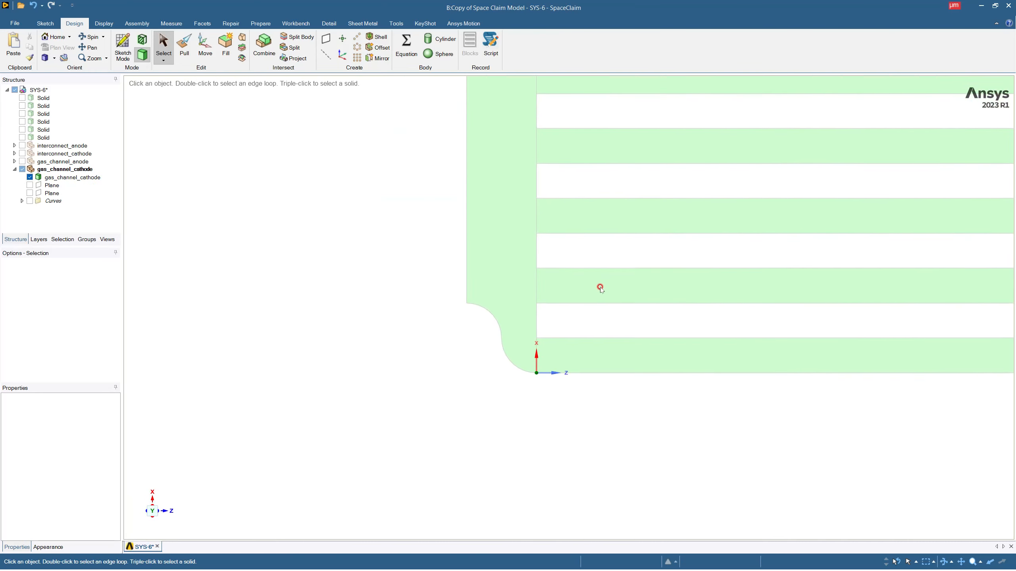
click(123, 47)
click(507, 231)
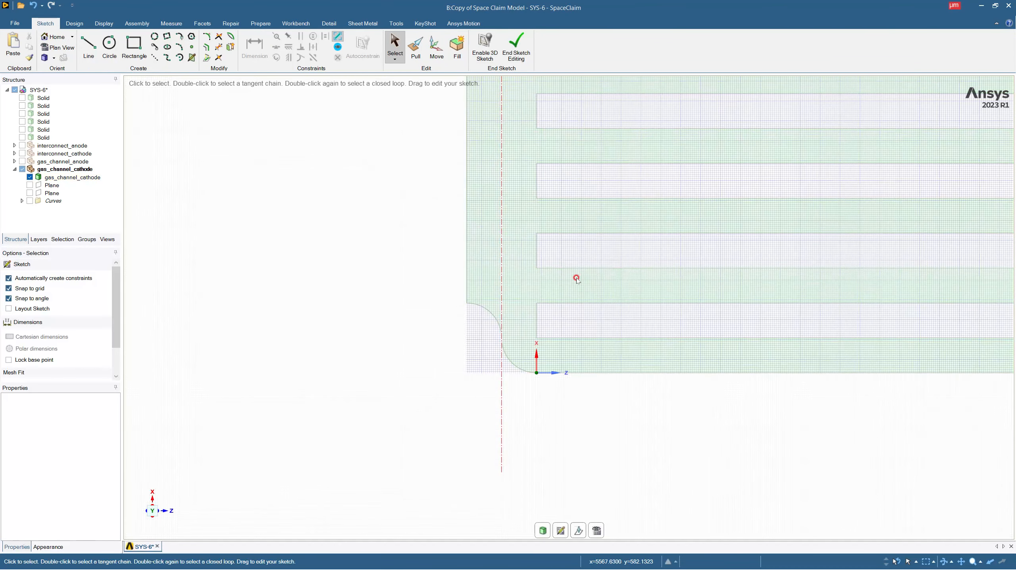
Project the corner's two arcs and the end edge of the nearest slot onto the sketch
click(200, 59)
click(493, 322)
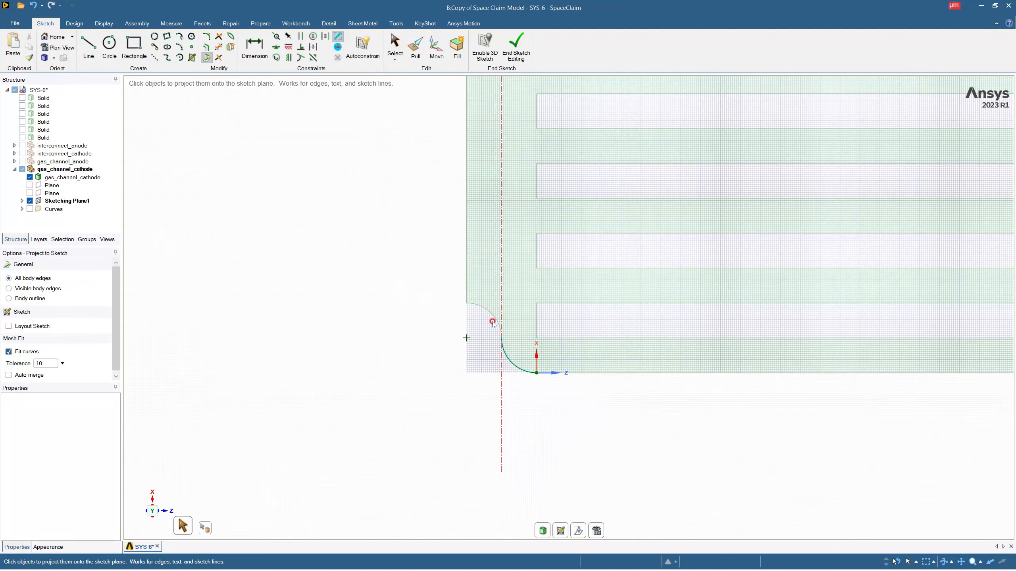
click(494, 317)
click(536, 327)
Draw a horizontal line from the nearest slot's corner to the junction of the two projected arcs
click(82, 49)
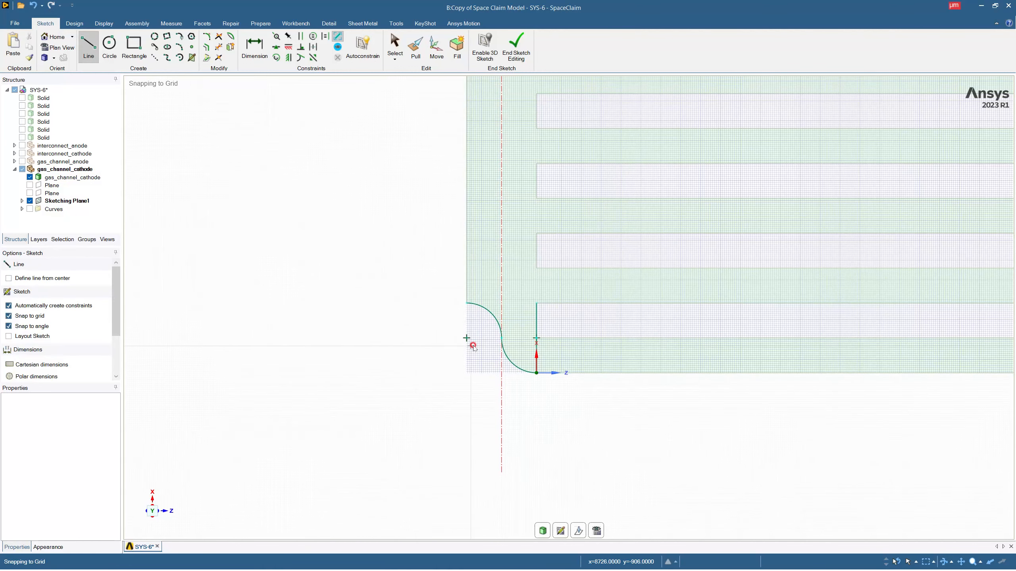
click(536, 338)
click(502, 339)
Draw a 400 by 400 µm square below the horizontal line, starting at the slot's corner
click(134, 47)
click(537, 338)
text(400)
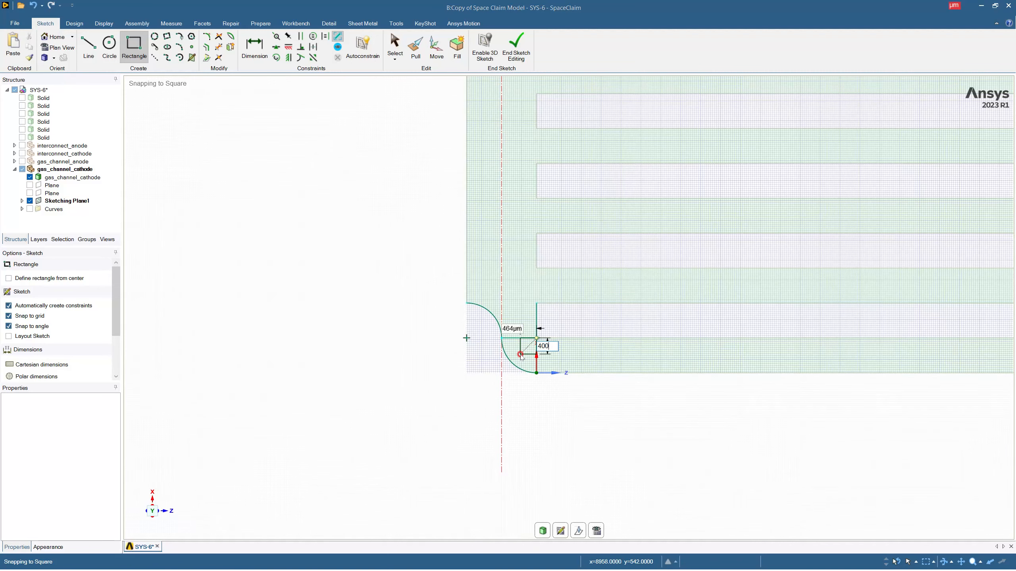
key(Tab)
text(400)
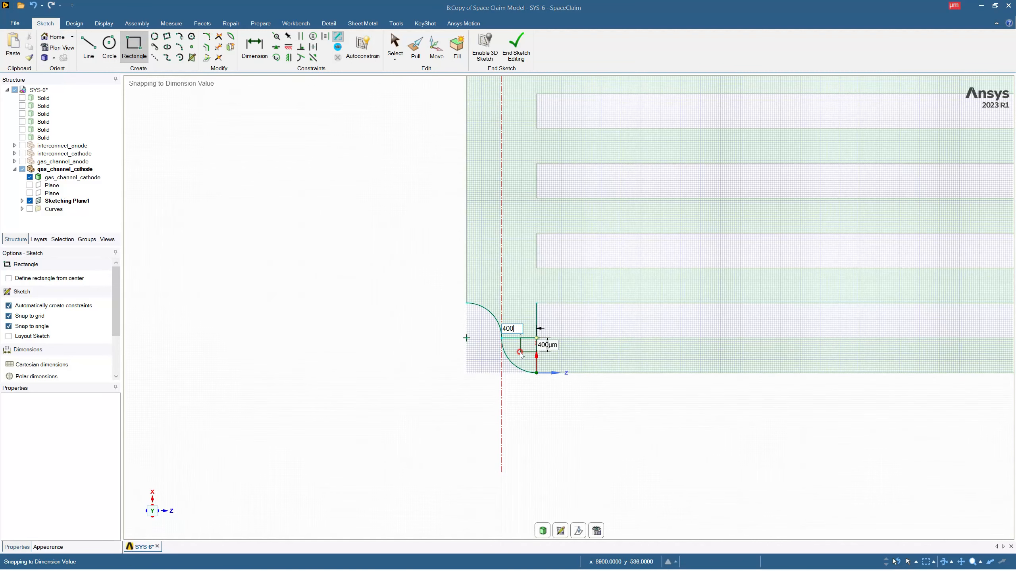
key(Return)
Draw a diagonal line from the square's free corner to the midpoint of the lower arc
scroll(521, 389, down, 2)
scroll(521, 389, down, 2)
scroll(516, 373, up, 4)
key(l)
click(521, 323)
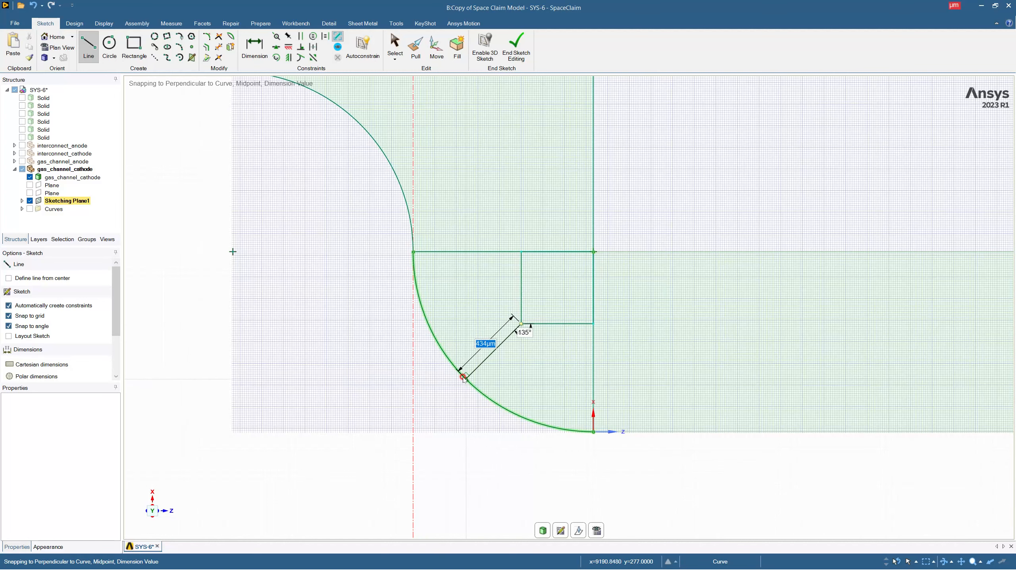
click(466, 379)
key(Escape)
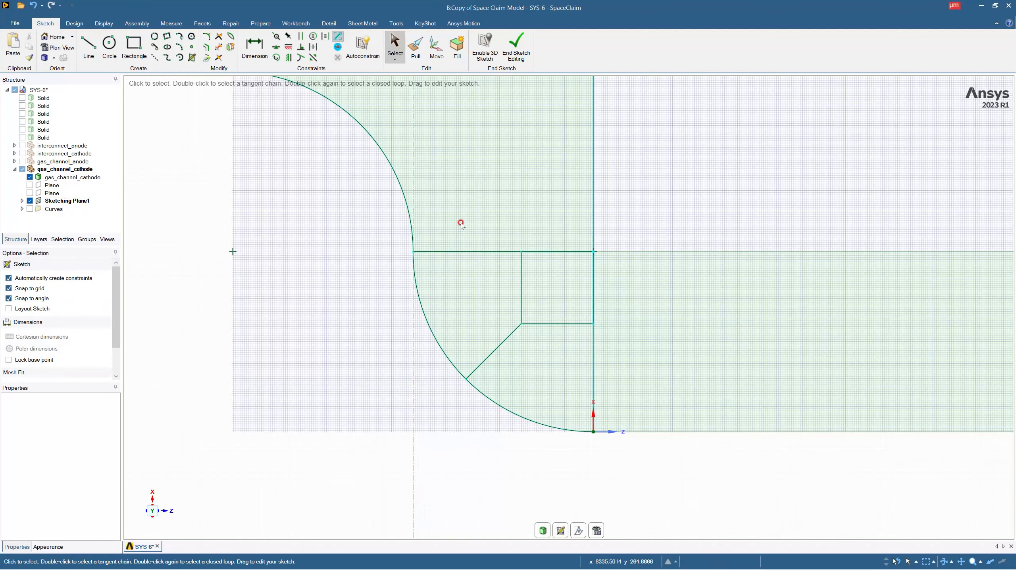
Draw a 400 µm line along the body's outer edge, upward from the end of the upper arc
scroll(458, 206, down, 2)
click(99, 55)
click(352, 149)
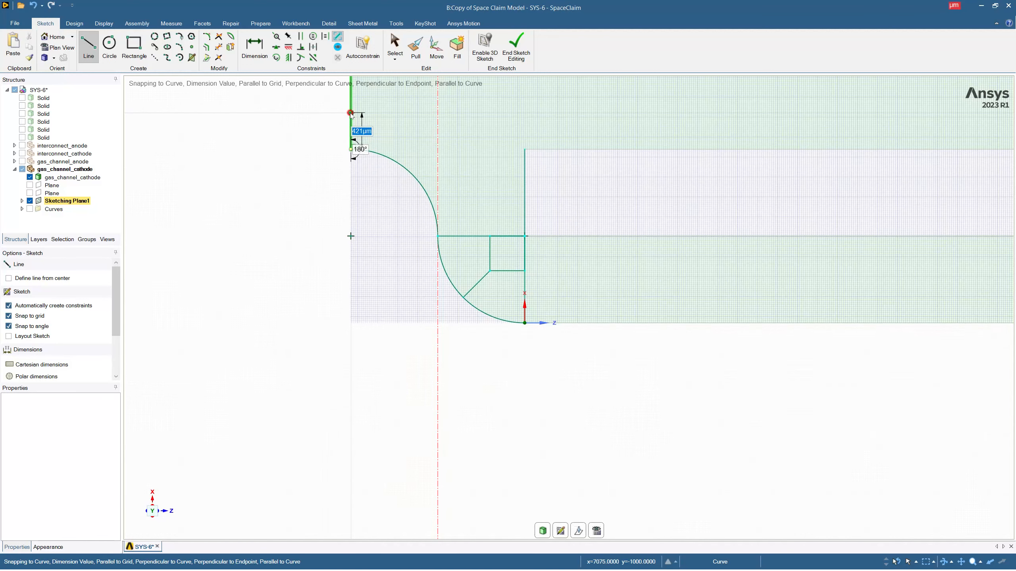
text(400)
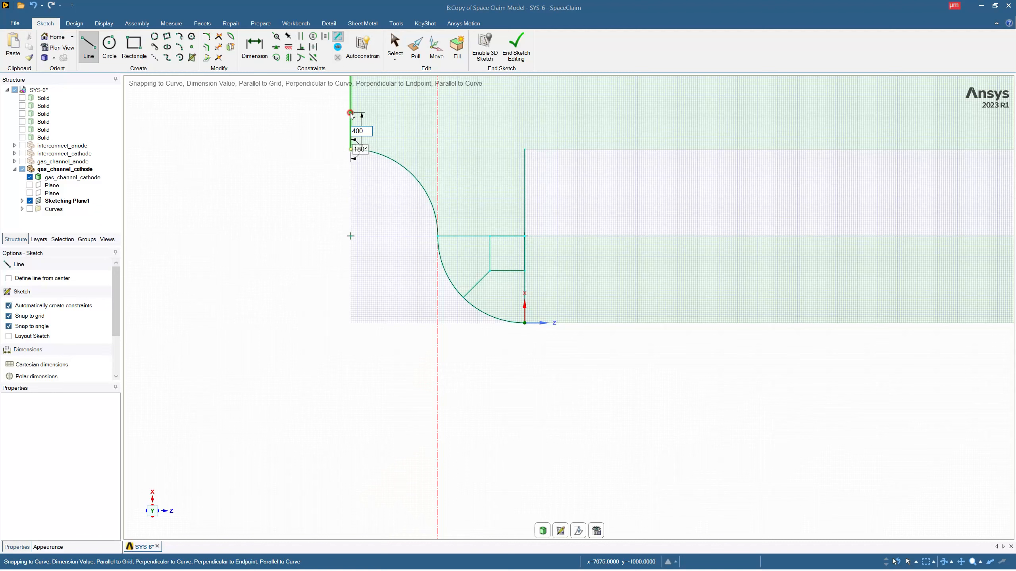
key(Return)
key(Escape)
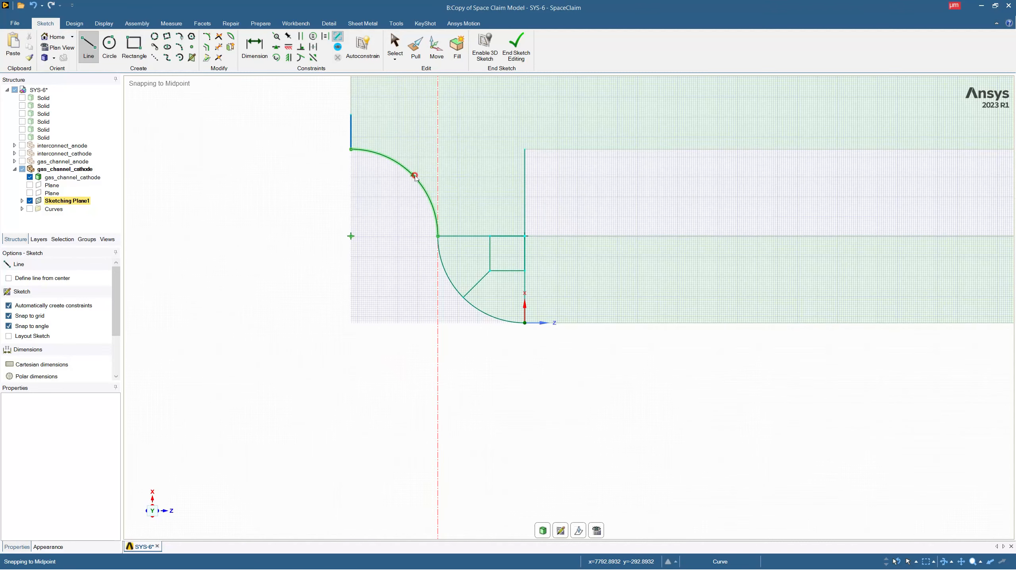
key(Escape)
Connect the 400 µm line's upper end to the slot's far corner, and extend the square's side vertically up to that slanted line
scroll(380, 214, down, 3)
scroll(343, 121, up, 4)
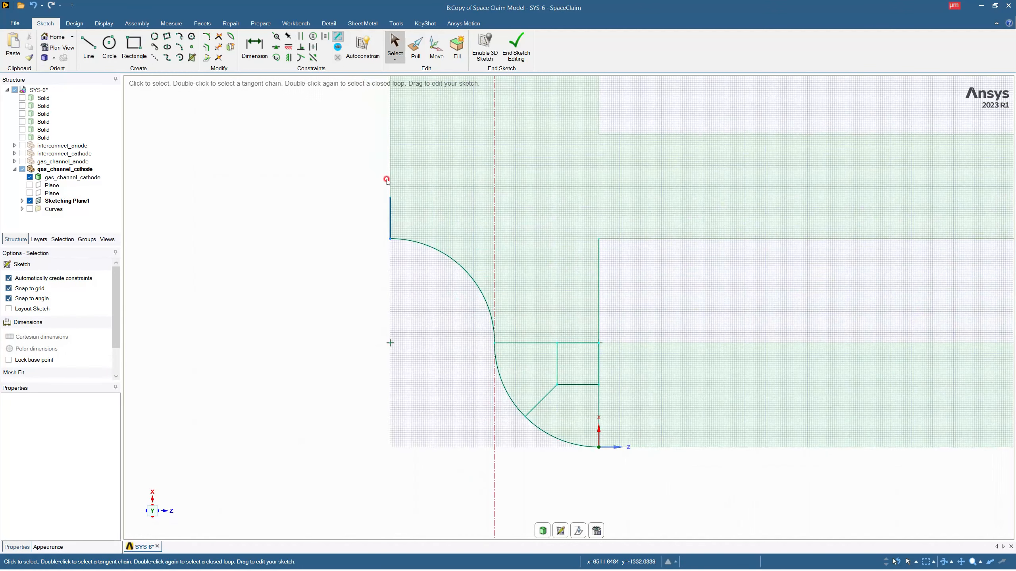
click(88, 44)
click(390, 198)
click(598, 239)
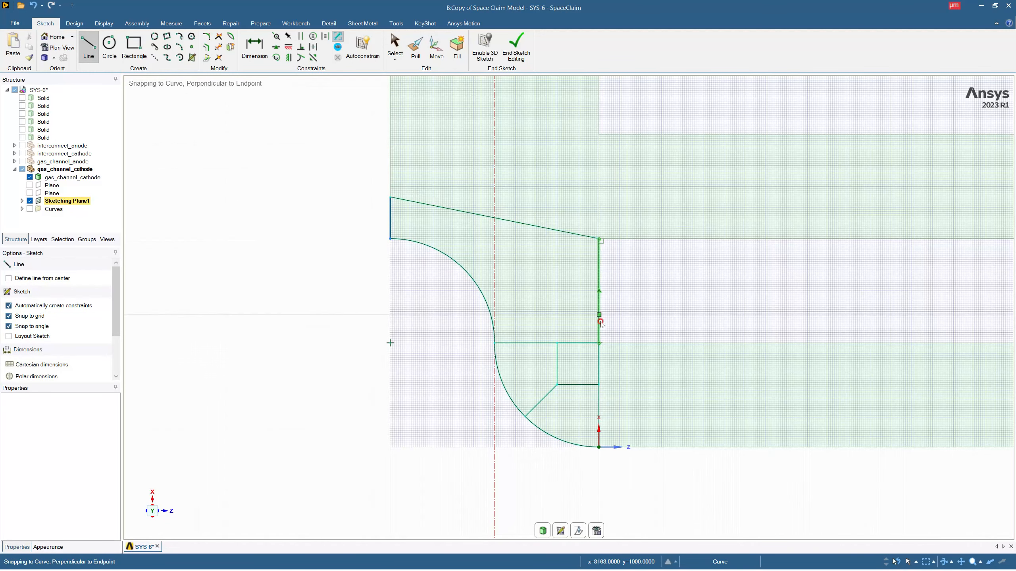
click(556, 343)
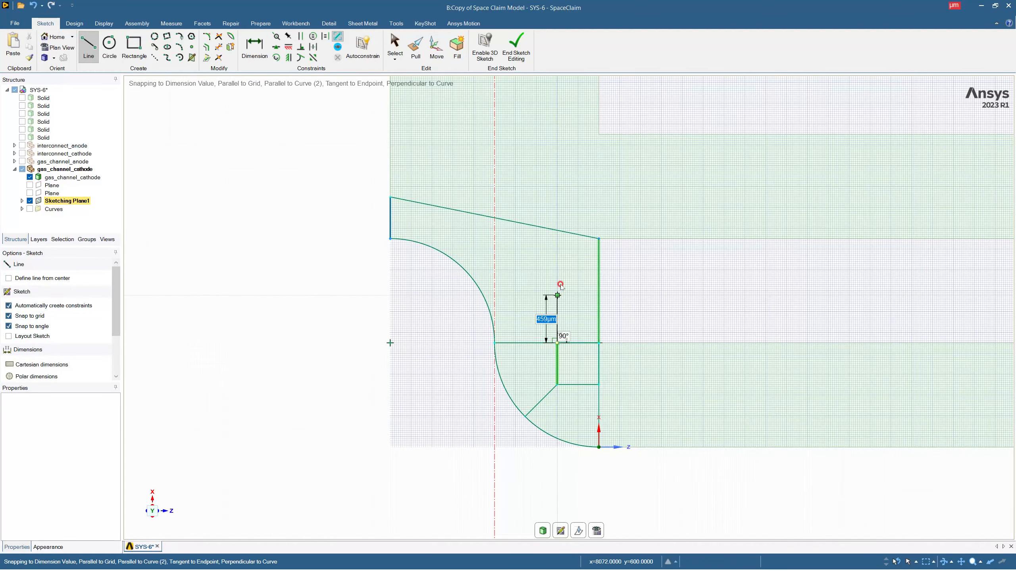
click(557, 231)
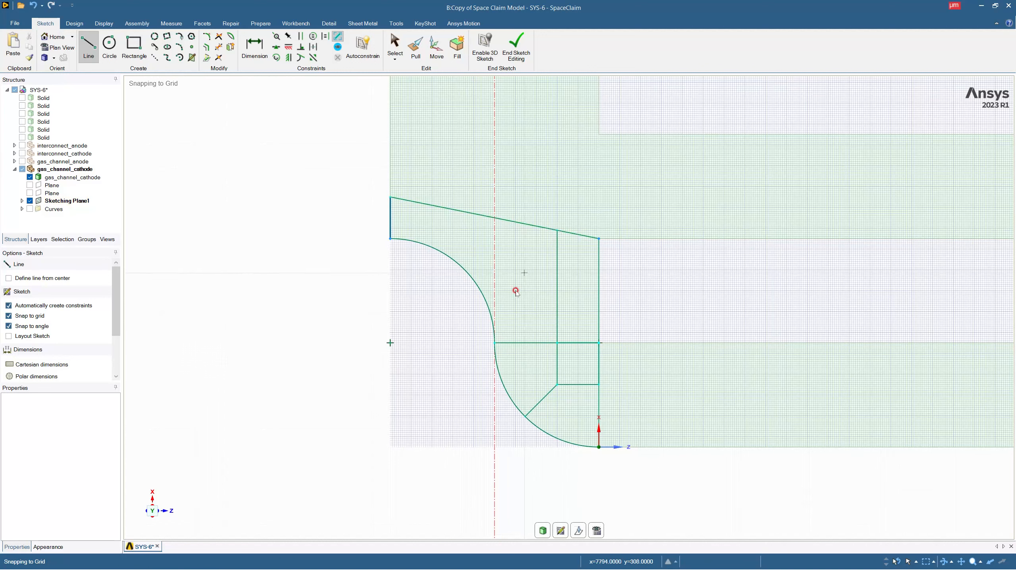
click(466, 274)
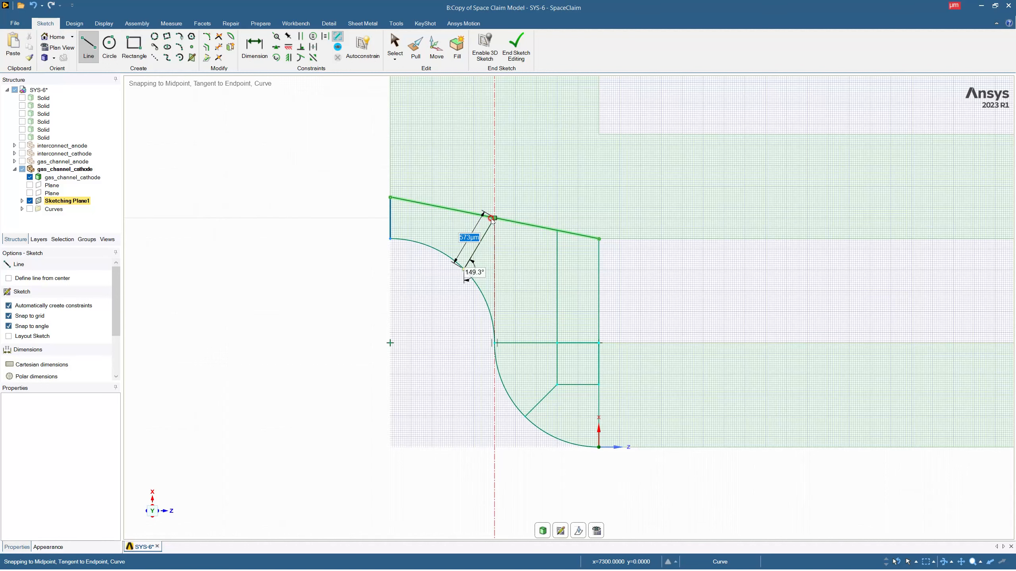
text(`)
key(Escape)
key(Escape)
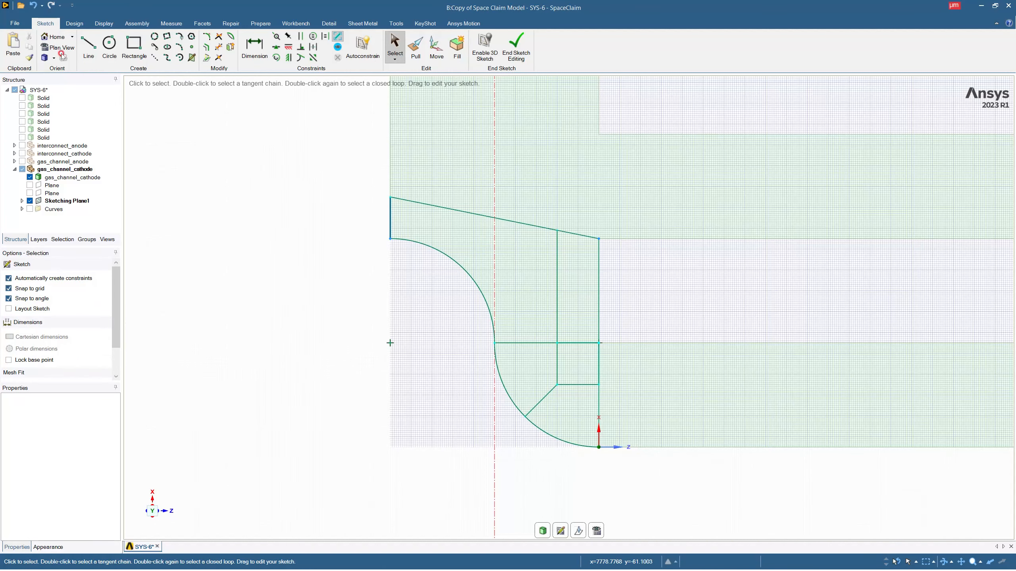
Delete the vertical line between the square and the slanted line, with the sketch in plan view
click(58, 47)
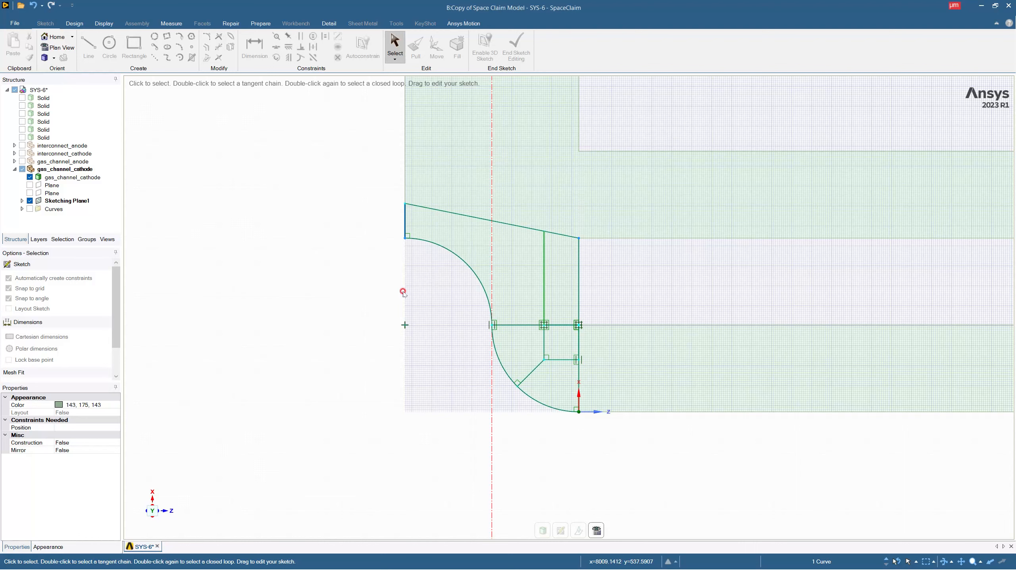
click(371, 292)
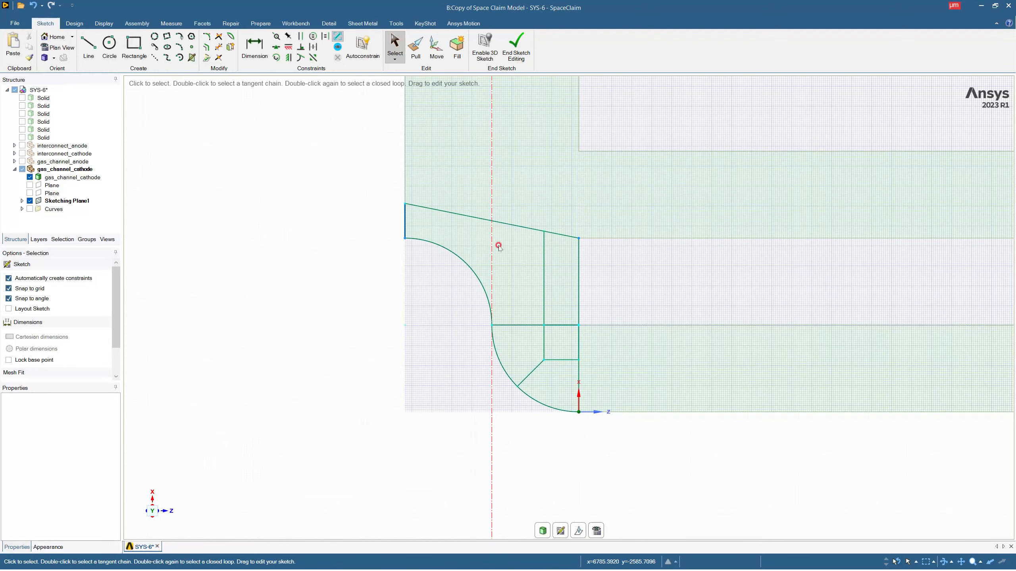
click(545, 268)
key(Delete)
Draw a diagonal line from the midpoint of the upper arc to the slanted line, perpendicular to the arc
click(88, 47)
click(466, 264)
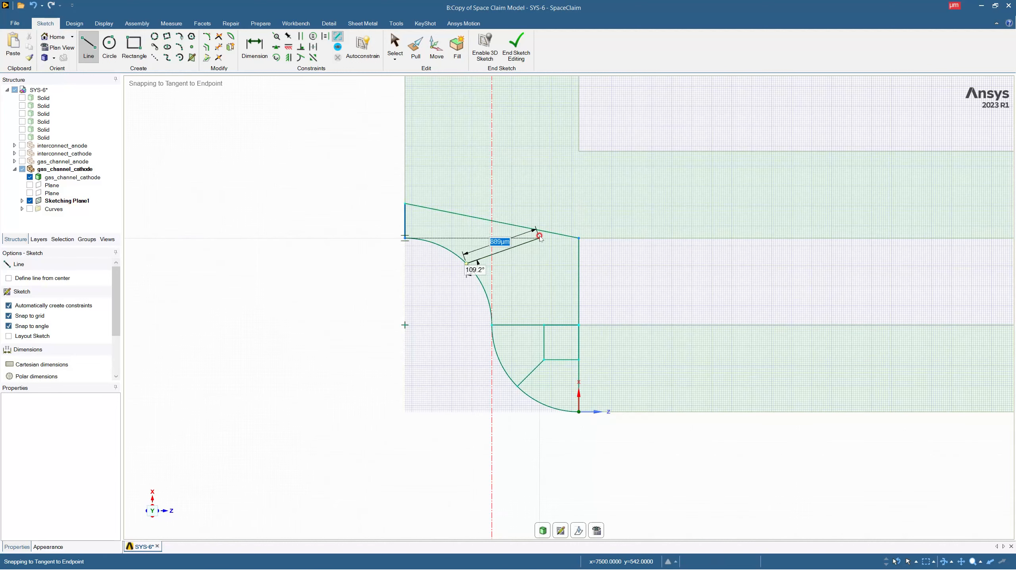
click(506, 226)
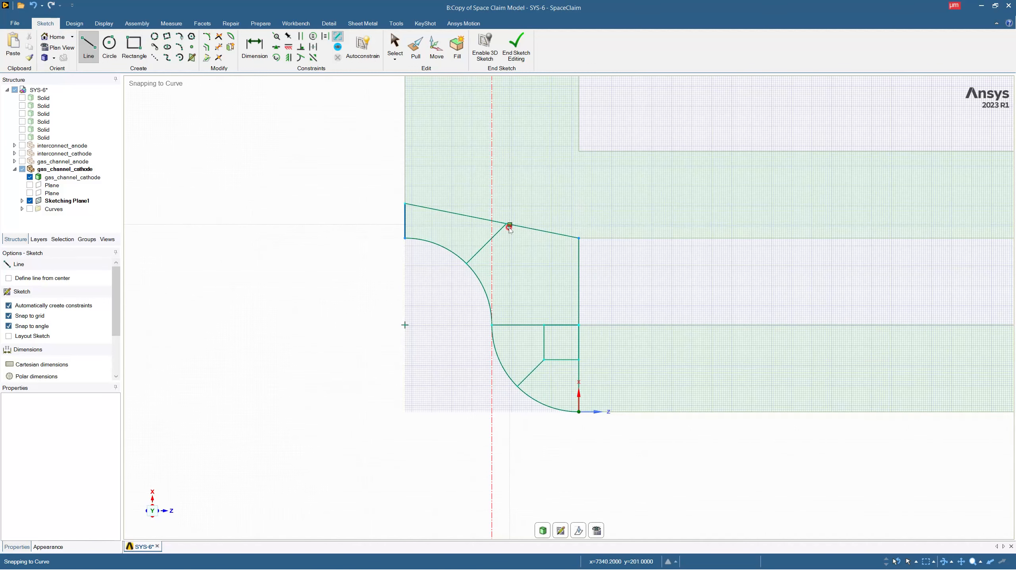
key(Escape)
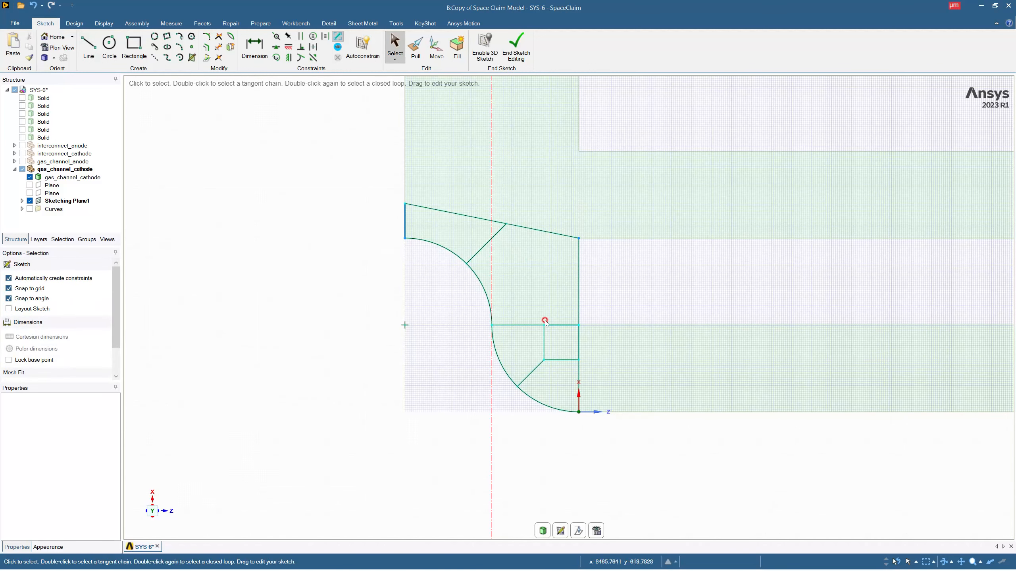
Redraw the vertical line from the square's upper corner to the slanted line
click(88, 46)
click(544, 325)
click(544, 232)
key(Escape)
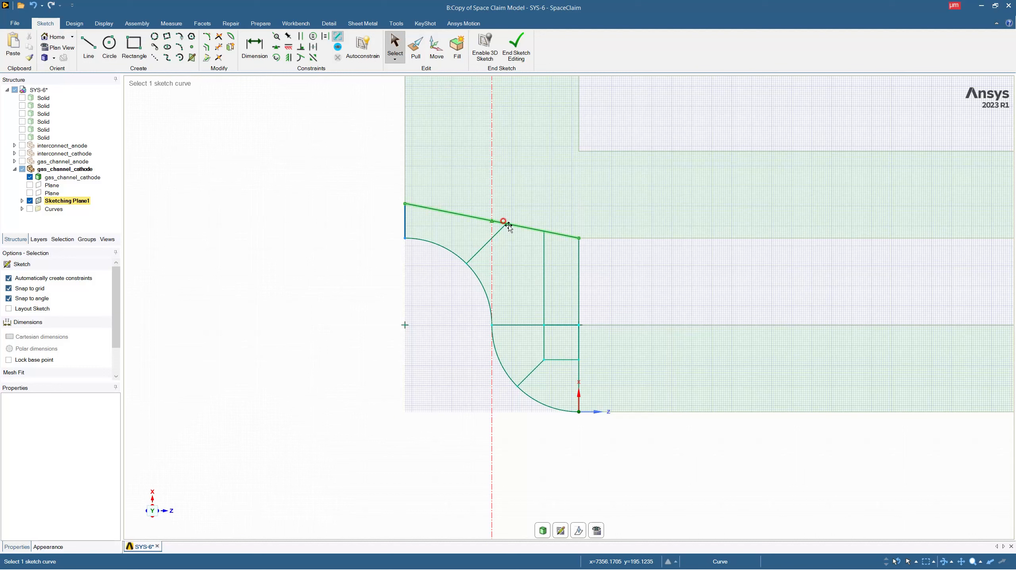
Replace the vertical line above the square with a line from the upper diagonal's end on the slanted line to the horizontal line
click(544, 258)
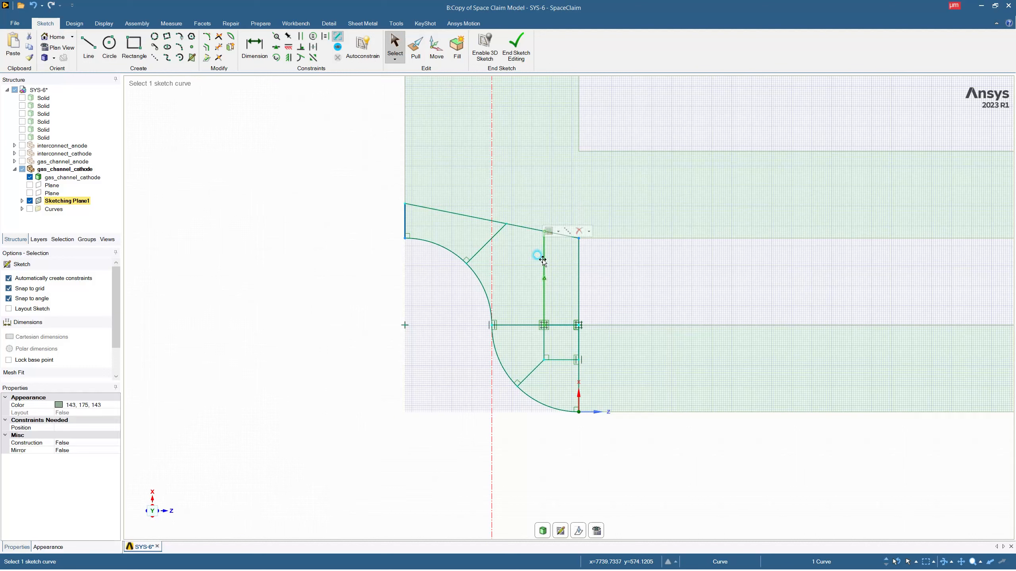
key(Delete)
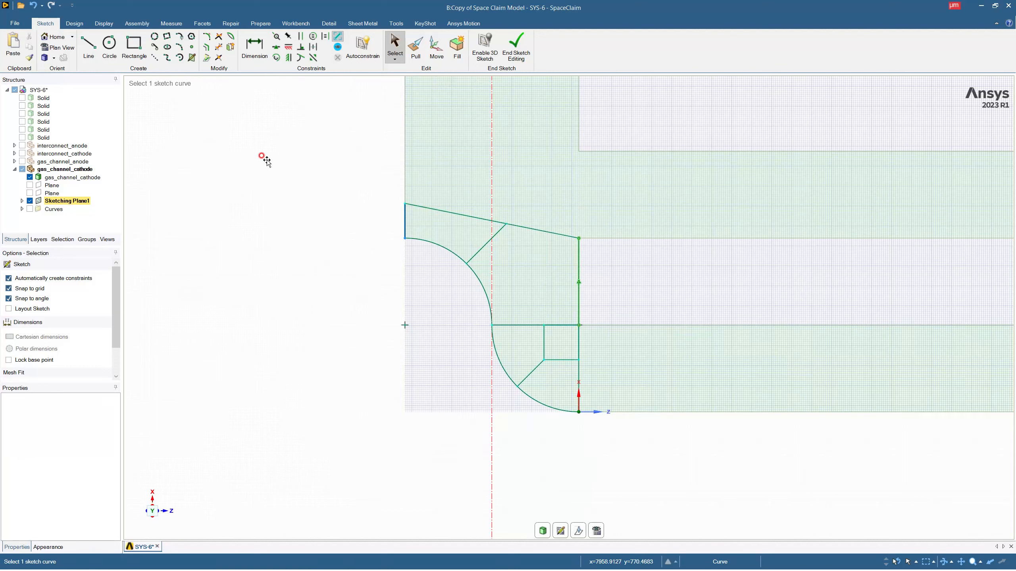
click(91, 55)
click(506, 225)
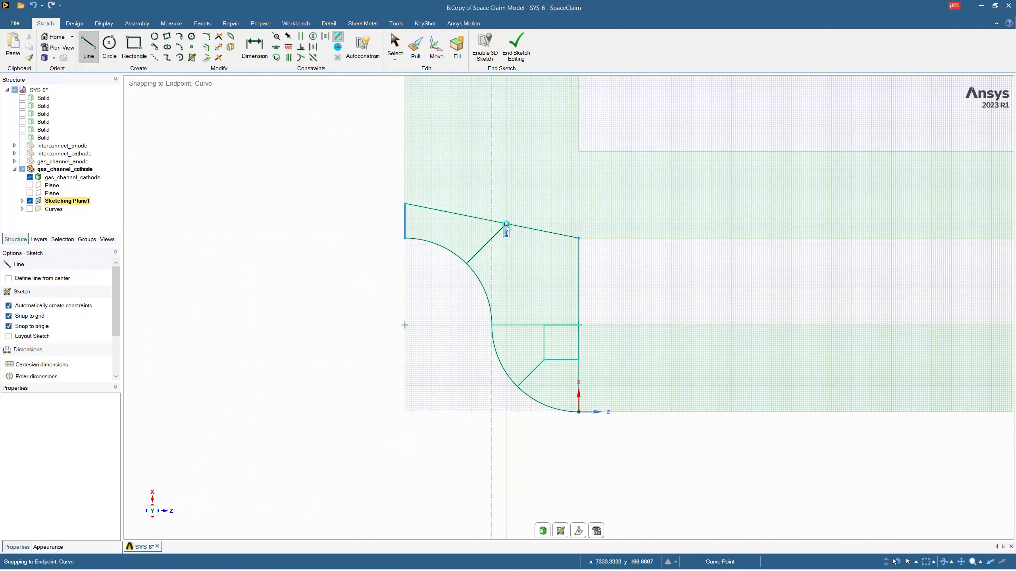
click(528, 326)
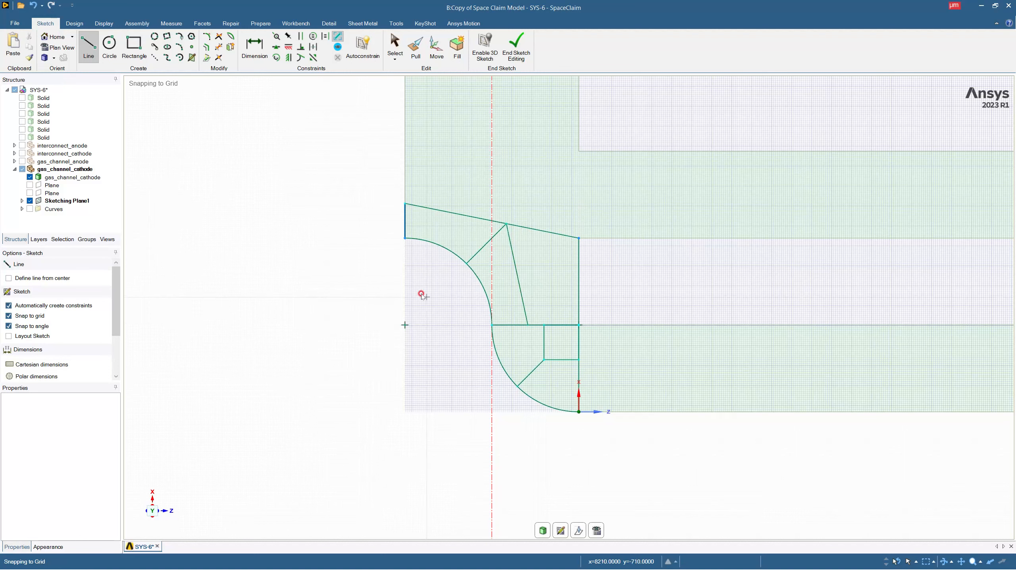
key(Escape)
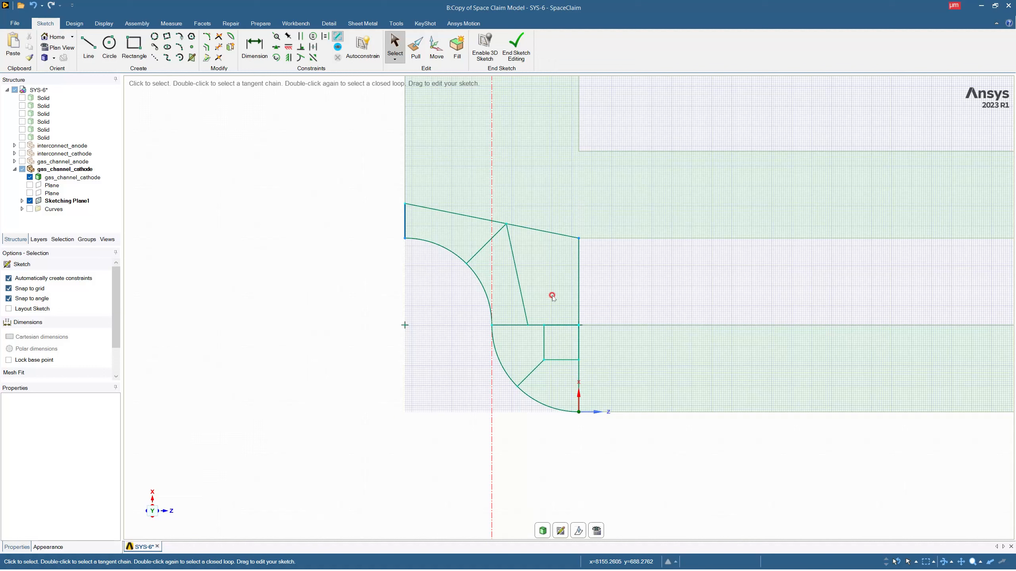
End the sketch on the gas_channel_cathode corner and return to solid editing
click(518, 48)
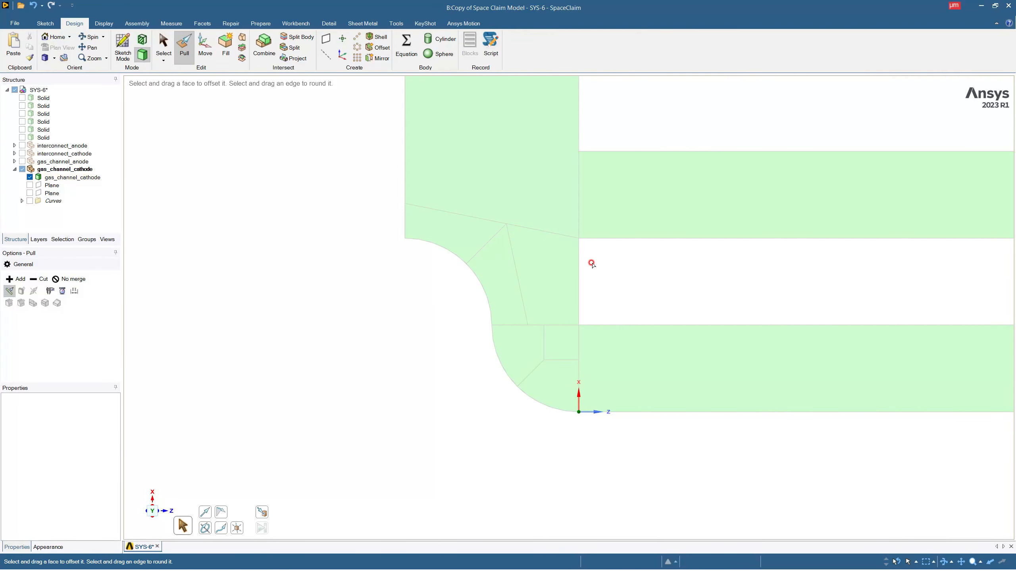
click(498, 266)
click(547, 267)
scroll(549, 268, down, 1)
scroll(549, 267, down, 5)
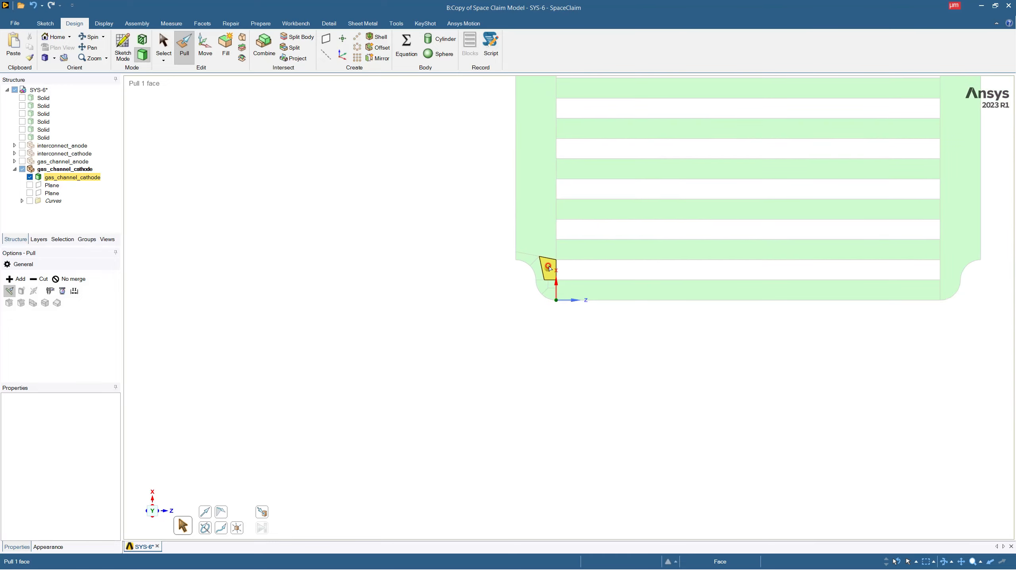
Pull the slanted edge and the upper arc's diagonal edge downward into surfaces about 2171 µm and 2204 µm deep
click(574, 271)
middle_drag(595, 271, 616, 209)
middle_drag(563, 215, 590, 228)
click(583, 334)
shift+middle_drag(583, 336, 416, 354)
scroll(415, 354, up, 5)
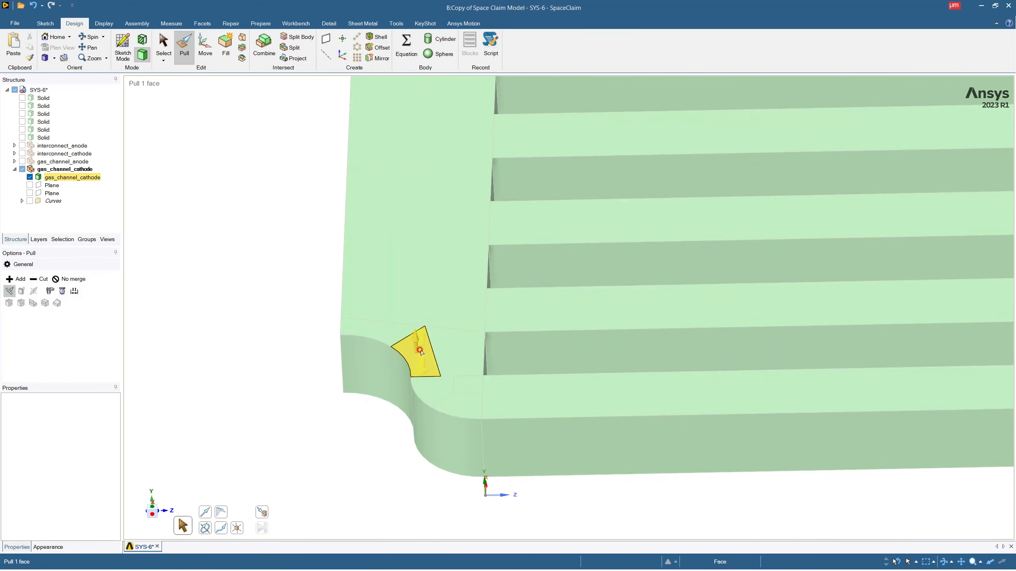
click(387, 319)
drag(388, 320, 378, 472)
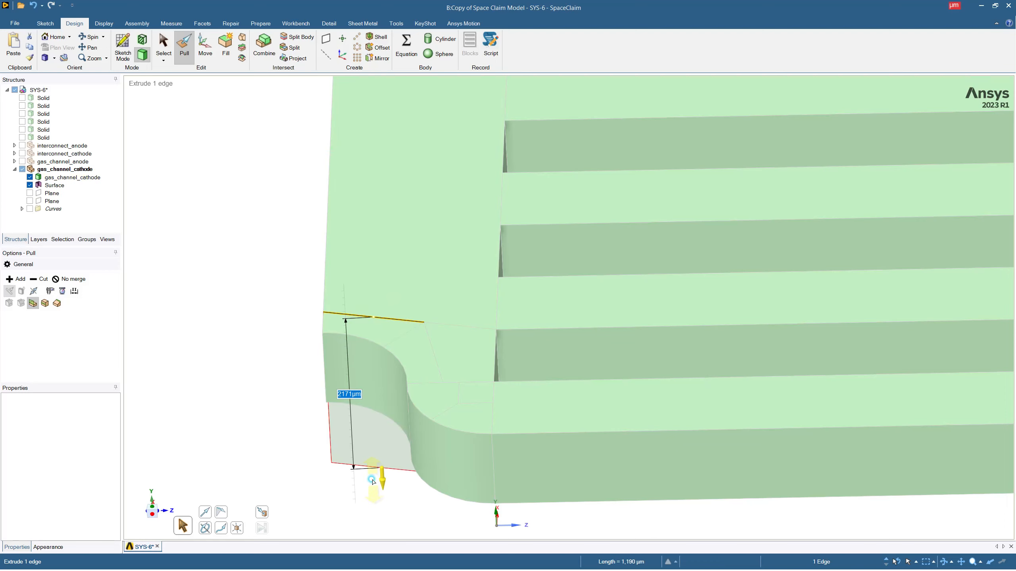
click(400, 336)
drag(401, 338, 409, 497)
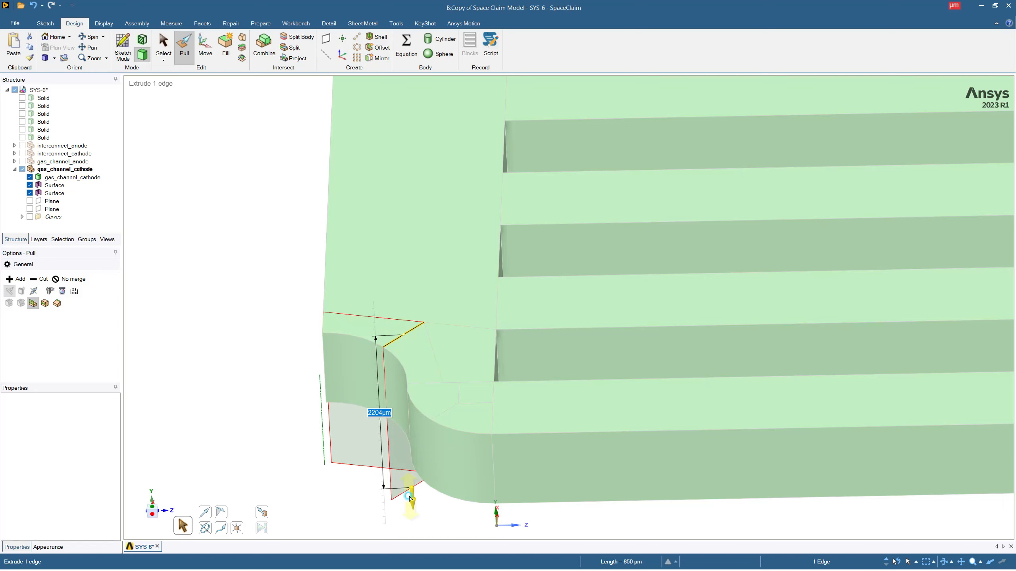
Pull the steep edge from the slanted line and the 400 µm horizontal edge downward into surfaces about 2123 µm and 2089 µm deep
click(432, 363)
drag(435, 376, 439, 515)
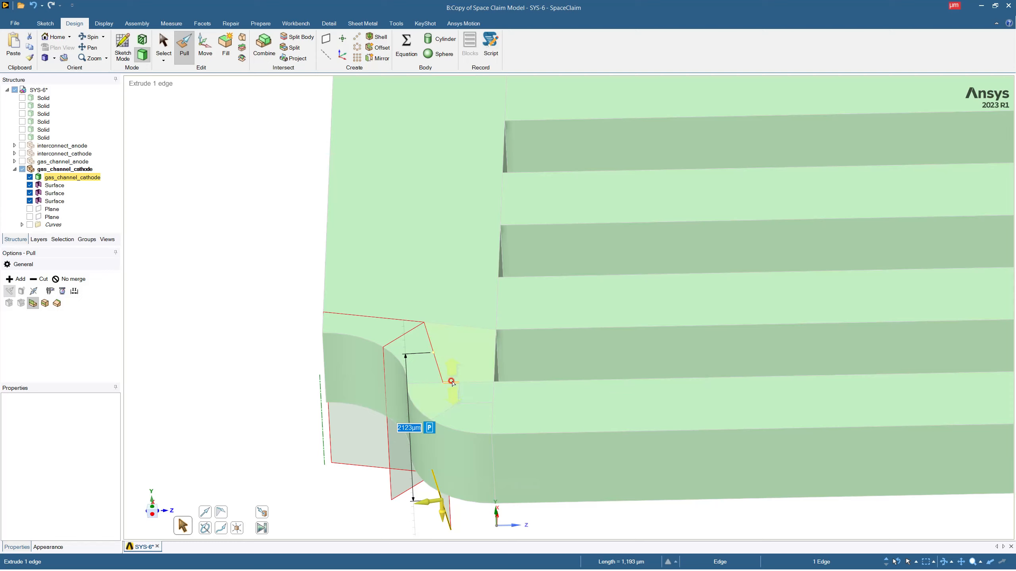
drag(468, 394, 484, 543)
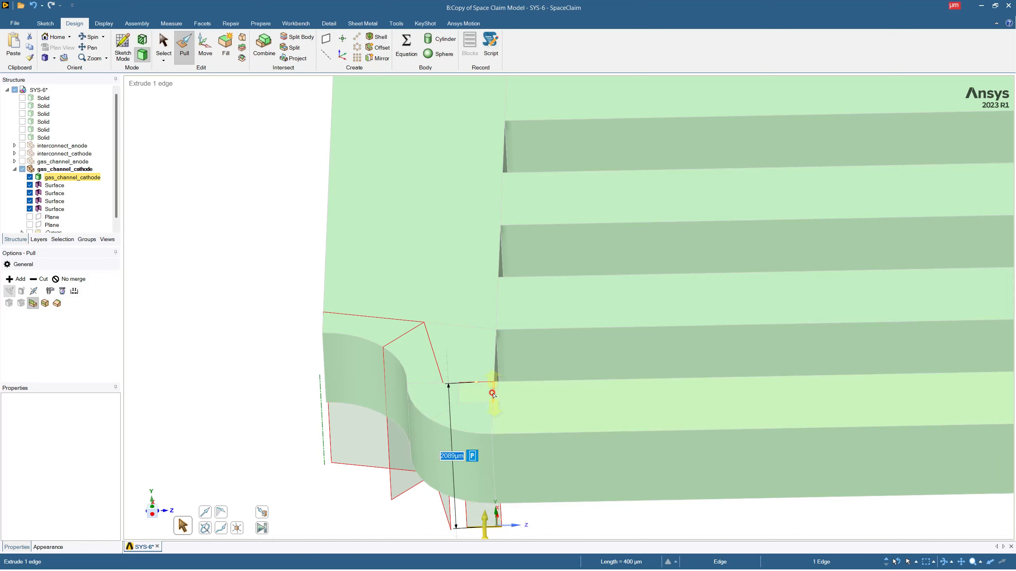
Pull the 600 µm edge at the origin side and the lower arc's diagonal edge downward about 1678 µm and 1763 µm
click(492, 417)
drag(493, 427, 505, 540)
middle_drag(507, 444, 461, 418)
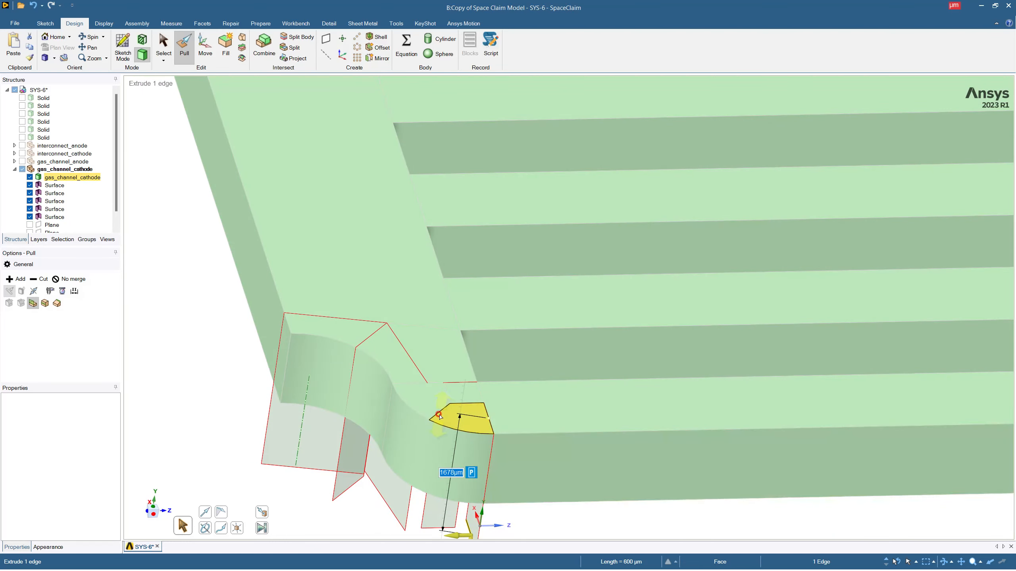
click(438, 418)
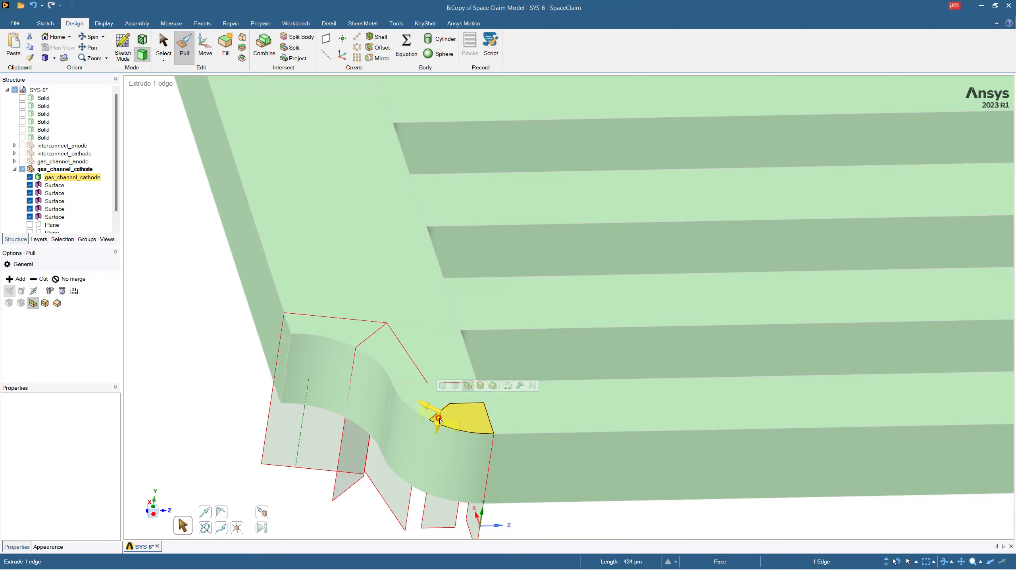
drag(439, 422, 436, 520)
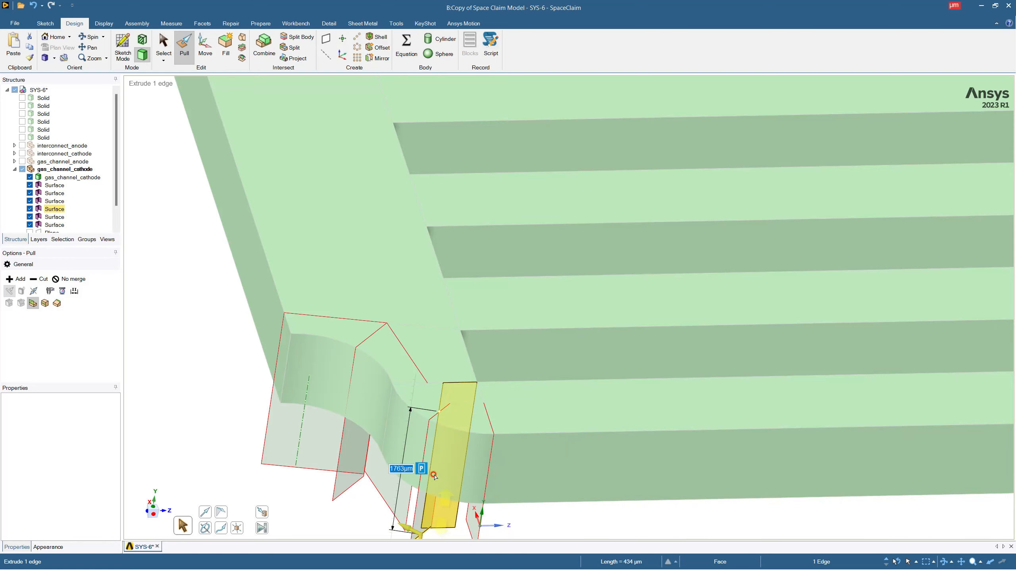
scroll(439, 248, down, 9)
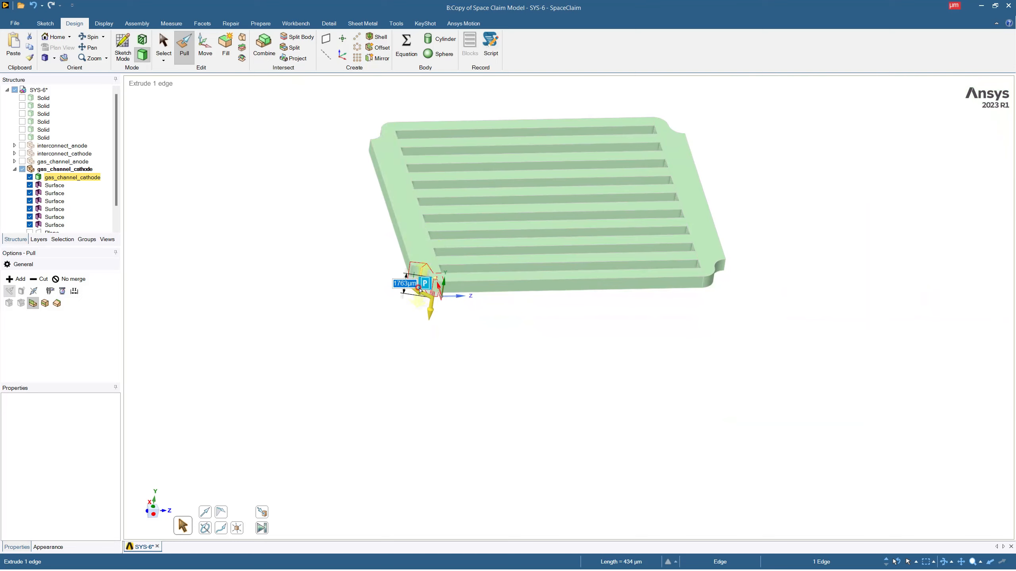
scroll(346, 99, up, 4)
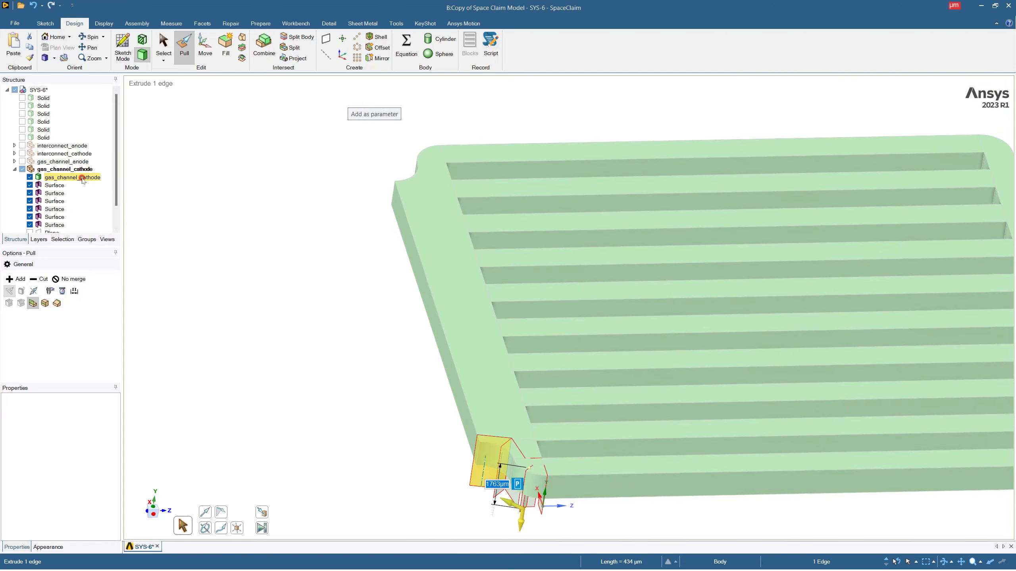
click(83, 180)
scroll(508, 331, up, 2)
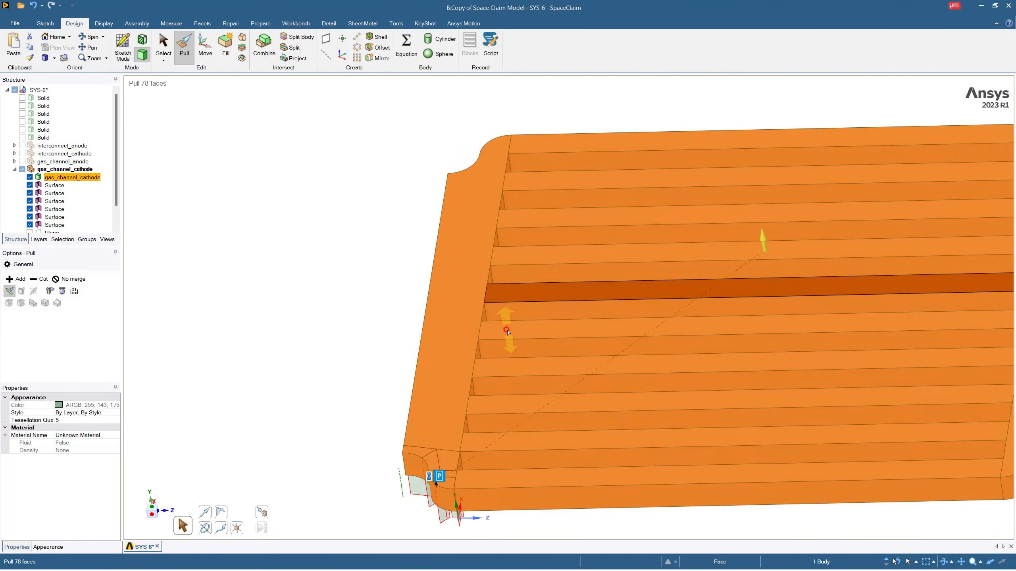
scroll(496, 316, down, 3)
scroll(499, 363, up, 3)
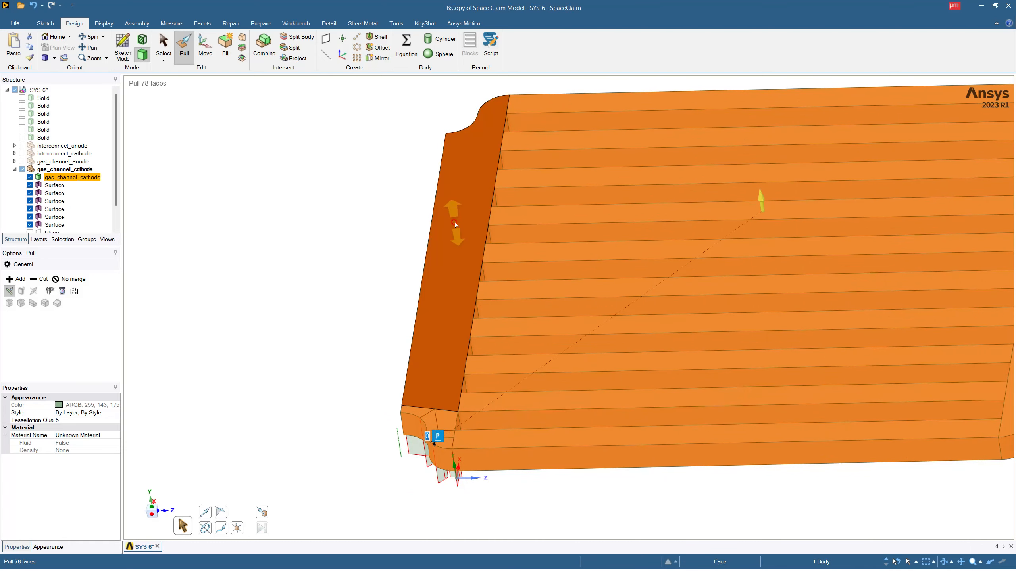
key(Escape)
key(Escape)
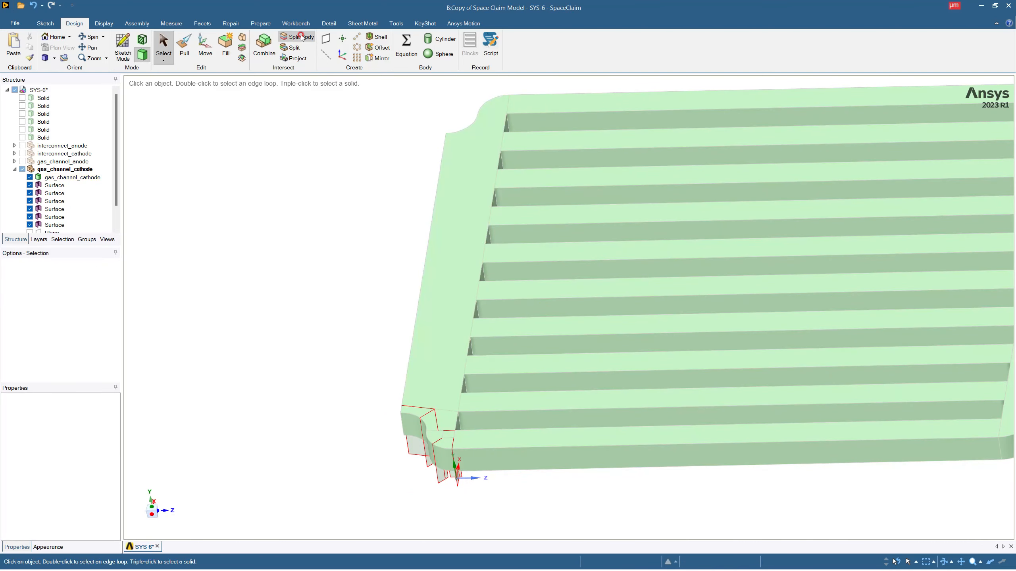
Split the gas_channel_cathode body with the slot's end face near the origin, separating the adjoining rim
click(301, 37)
click(508, 223)
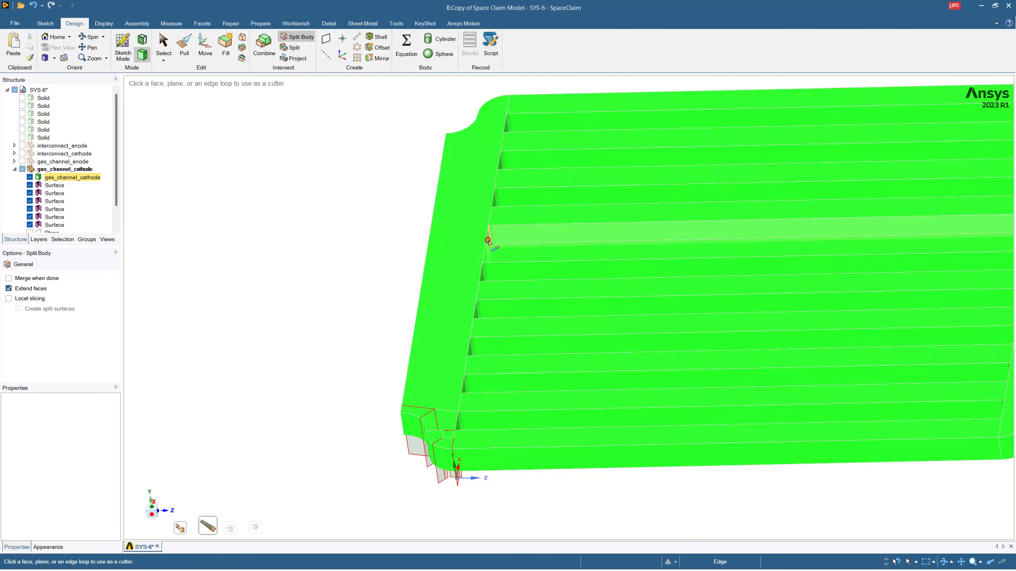
scroll(454, 401, up, 3)
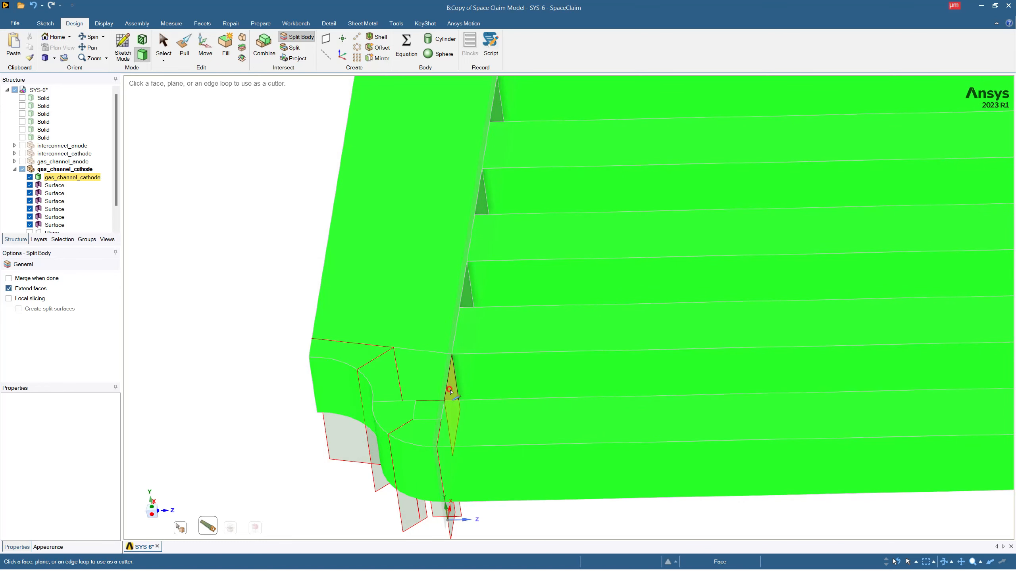
click(450, 390)
scroll(392, 332, down, 5)
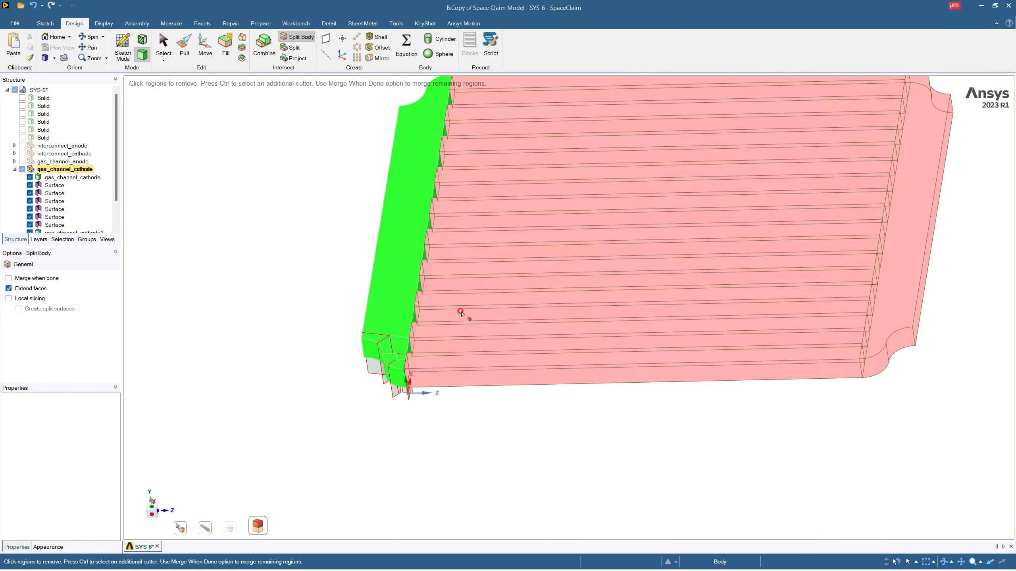
key(Escape)
Split the slotted body at the opposite ends of the slots and remove the far rim, leaving separate bars
middle_drag(453, 318, 458, 344)
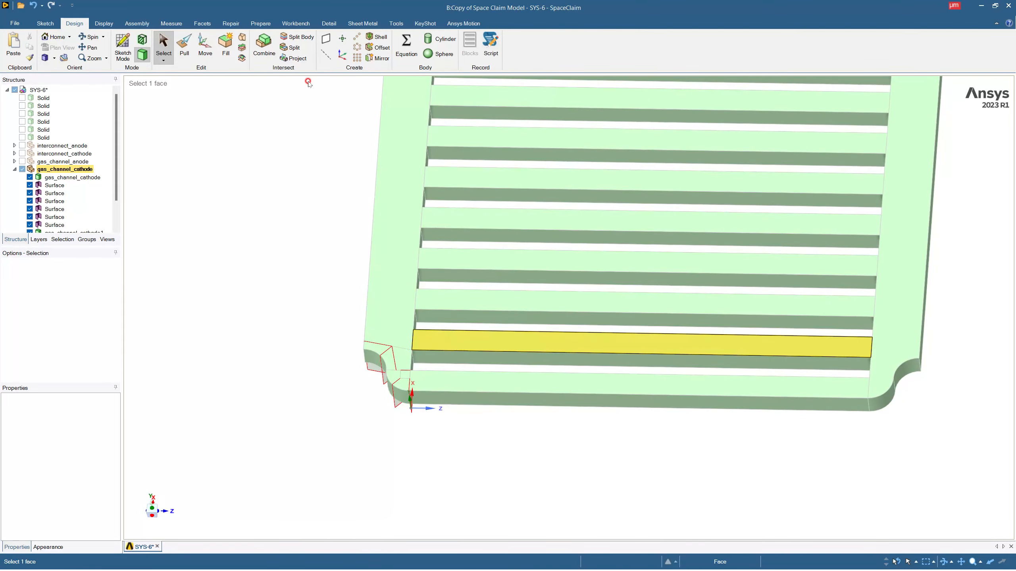
click(307, 37)
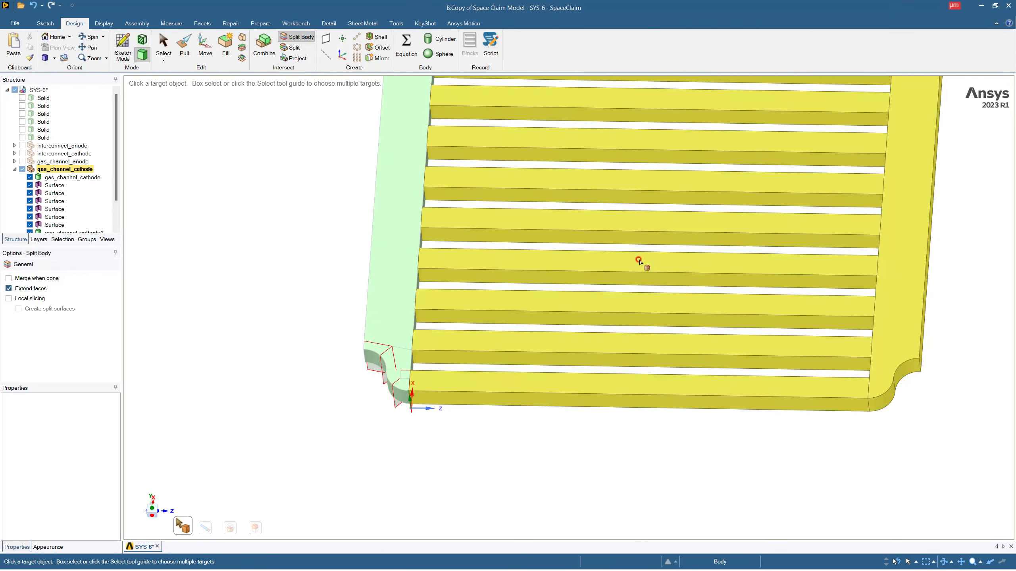
click(744, 306)
scroll(840, 304, up, 5)
middle_drag(882, 302, 857, 298)
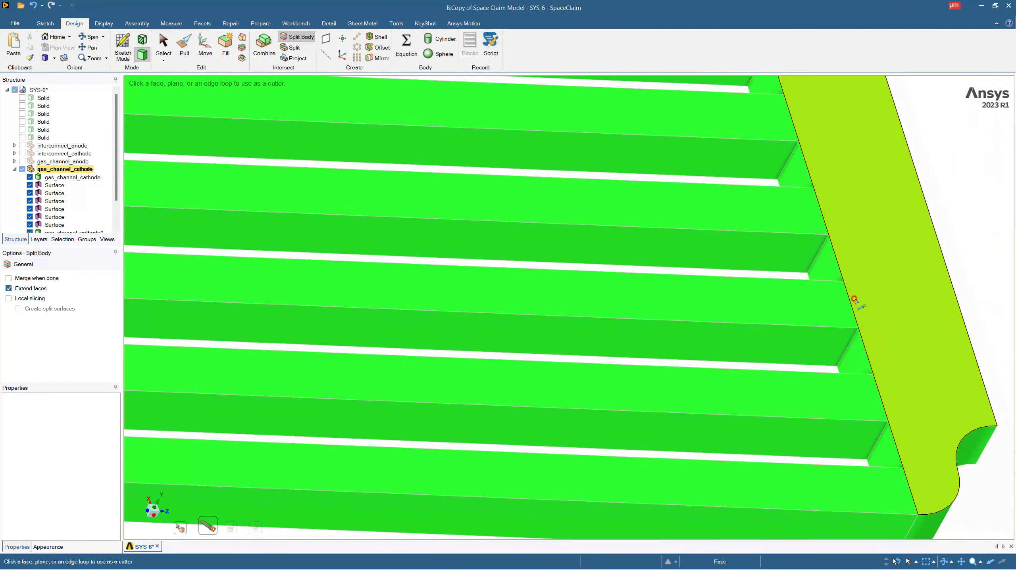
click(849, 269)
click(848, 269)
key(Escape)
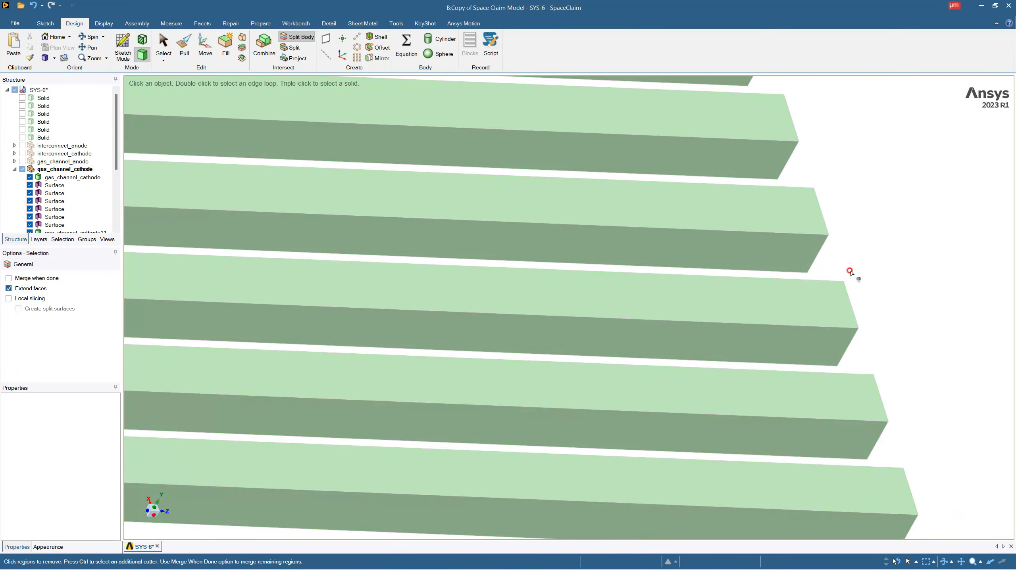
Show the two hidden planes of the gas_channel_cathode component
scroll(850, 275, down, 5)
scroll(576, 192, up, 6)
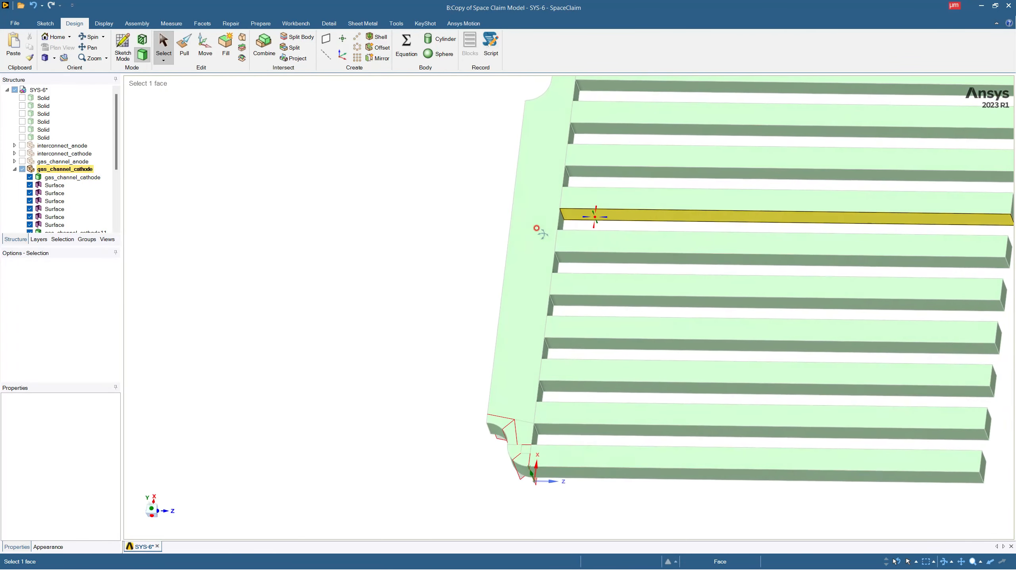
scroll(50, 176, down, 4)
click(30, 209)
click(30, 217)
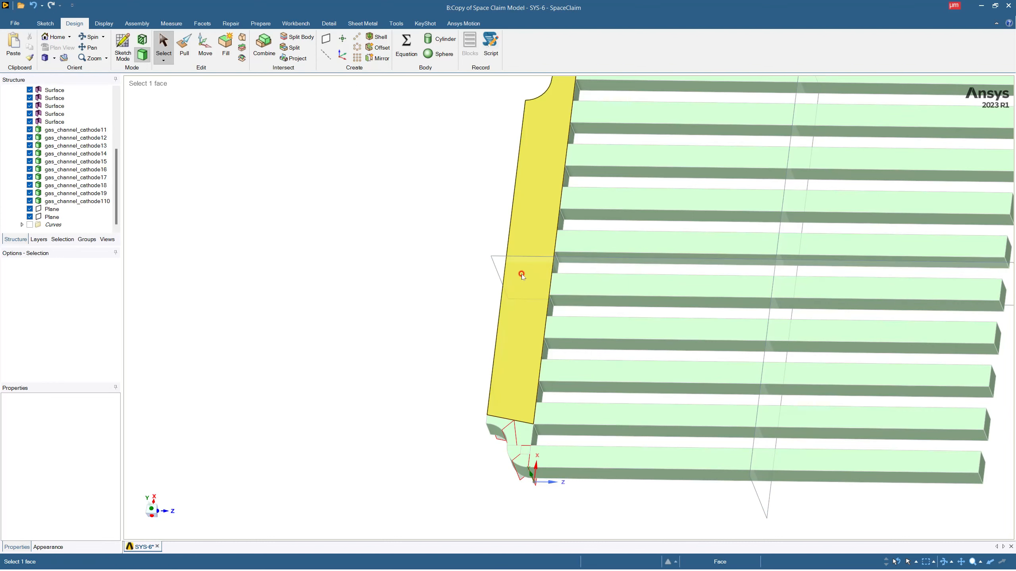
Split the rim body with the plane crossing its middle and remove the half away from the corner cutters
middle_drag(526, 318, 512, 317)
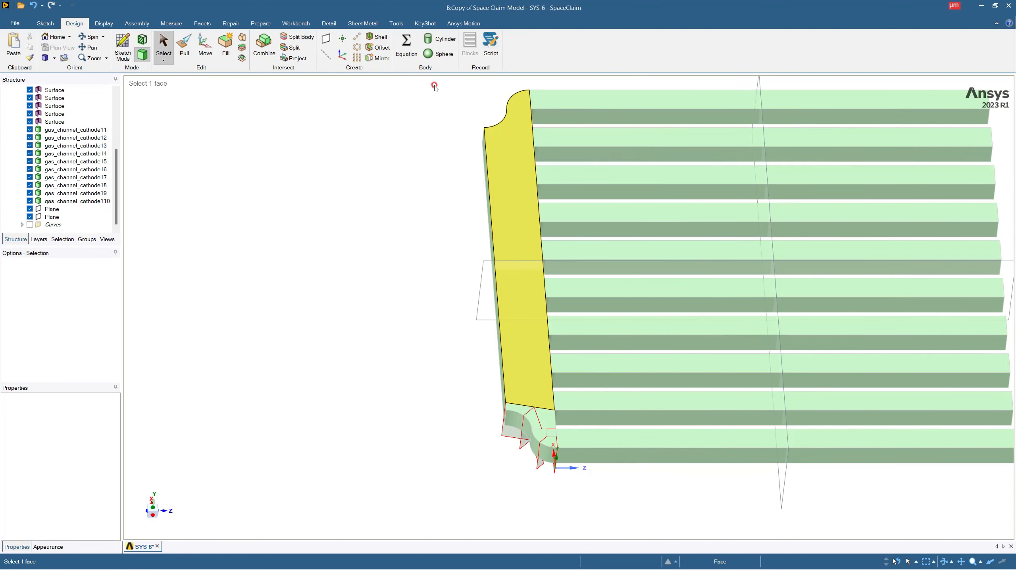
click(296, 37)
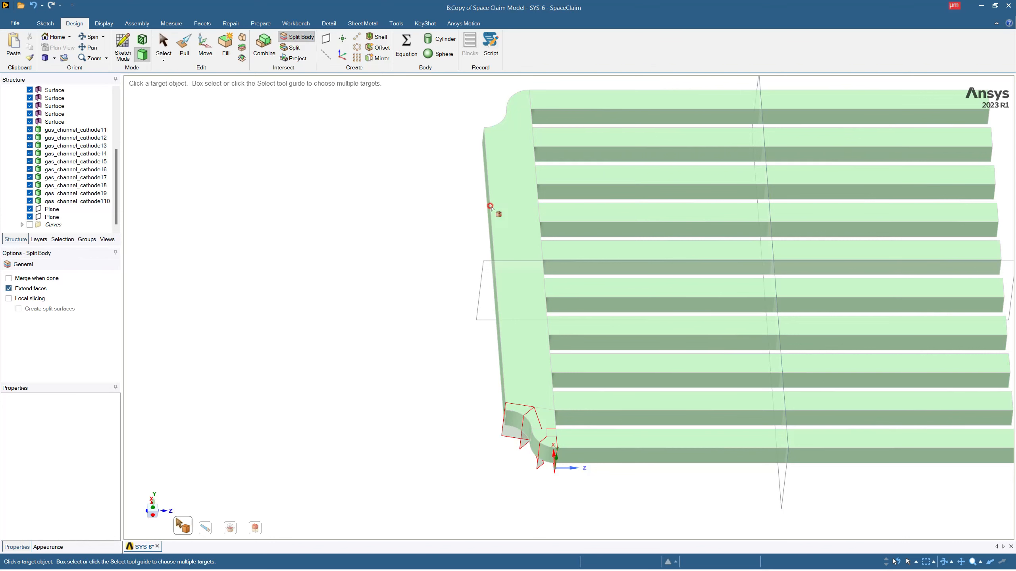
click(517, 306)
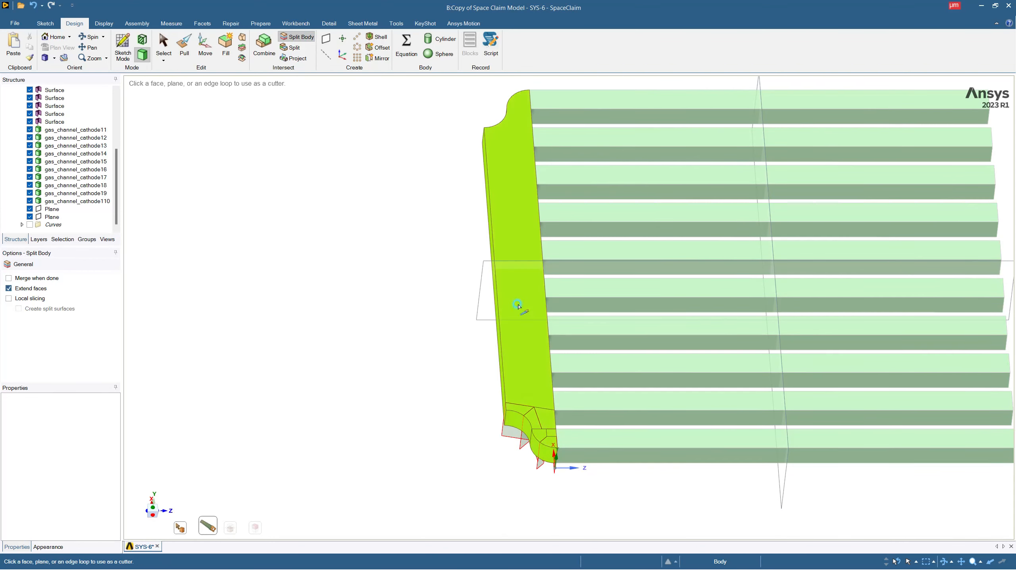
click(480, 276)
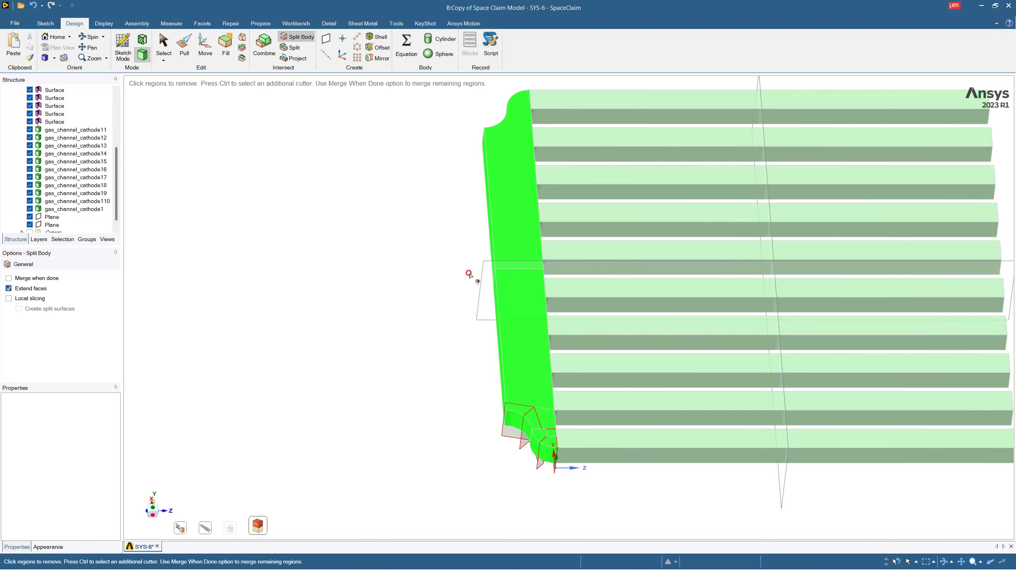
click(513, 220)
key(Escape)
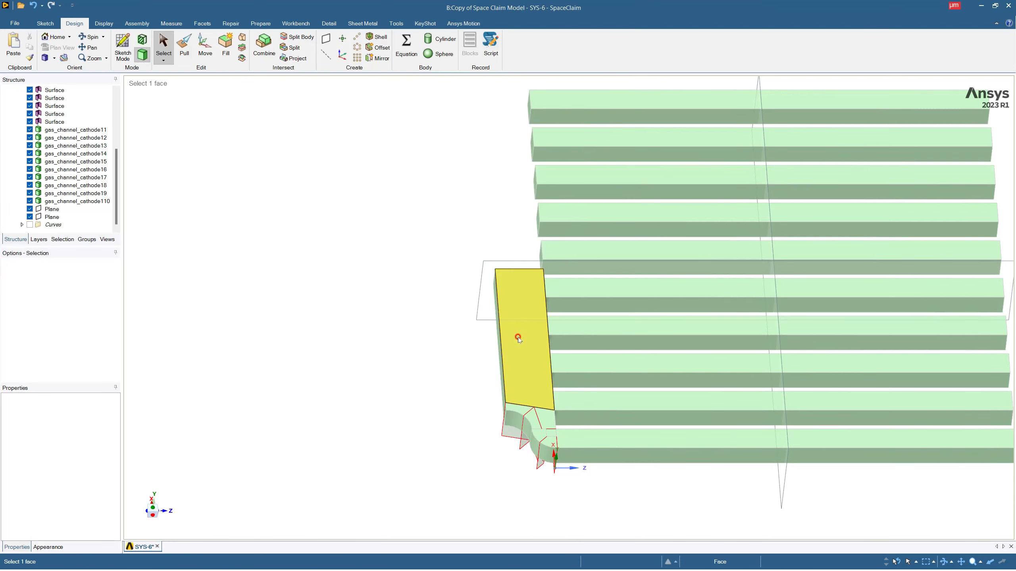
Split the remaining rim body with the slanted cutter surface at the upper end of the corner, separating the corner block
middle_drag(517, 338, 506, 378)
scroll(556, 467, up, 5)
middle_drag(528, 423, 535, 381)
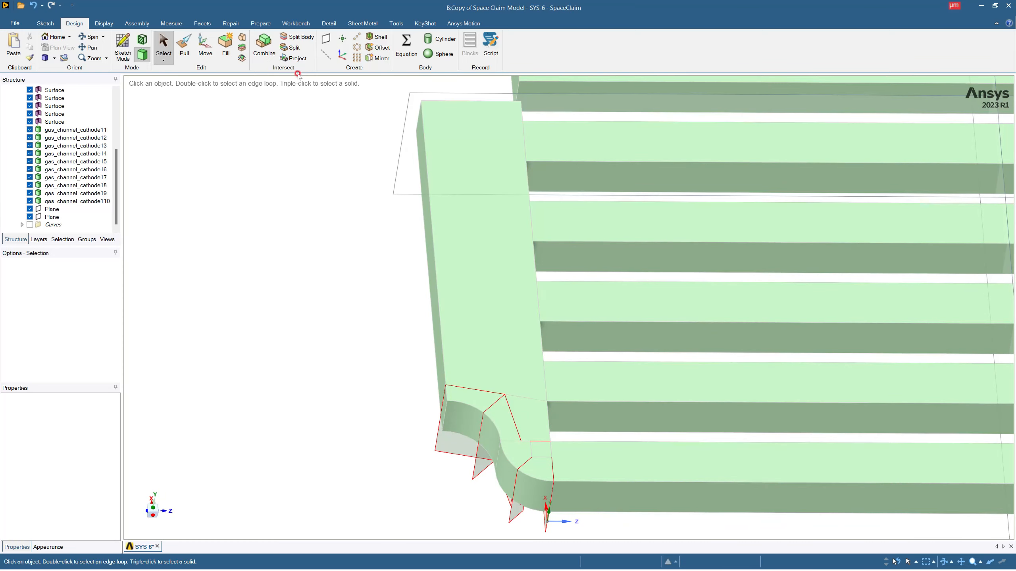
click(289, 42)
click(472, 244)
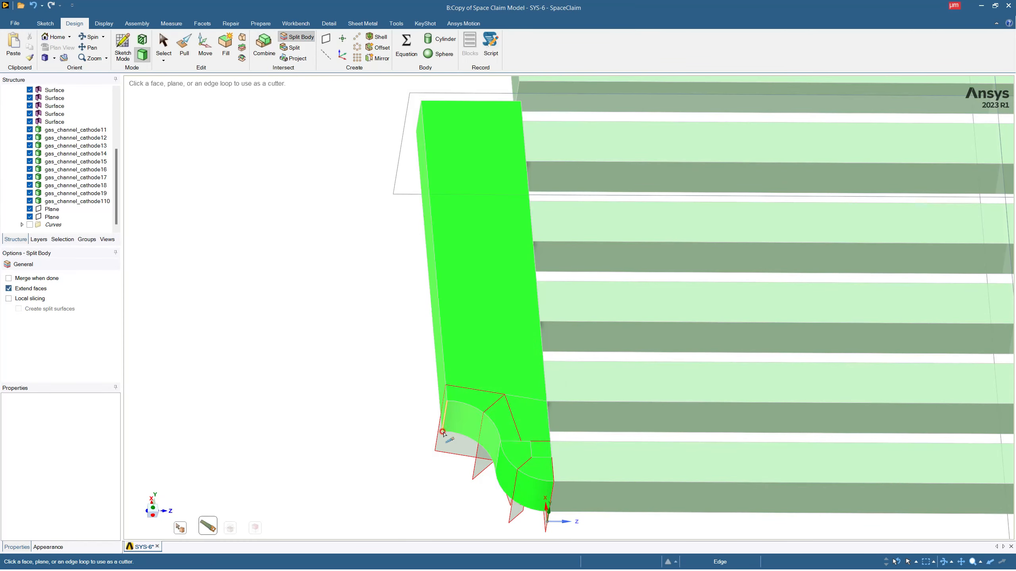
click(444, 445)
key(Escape)
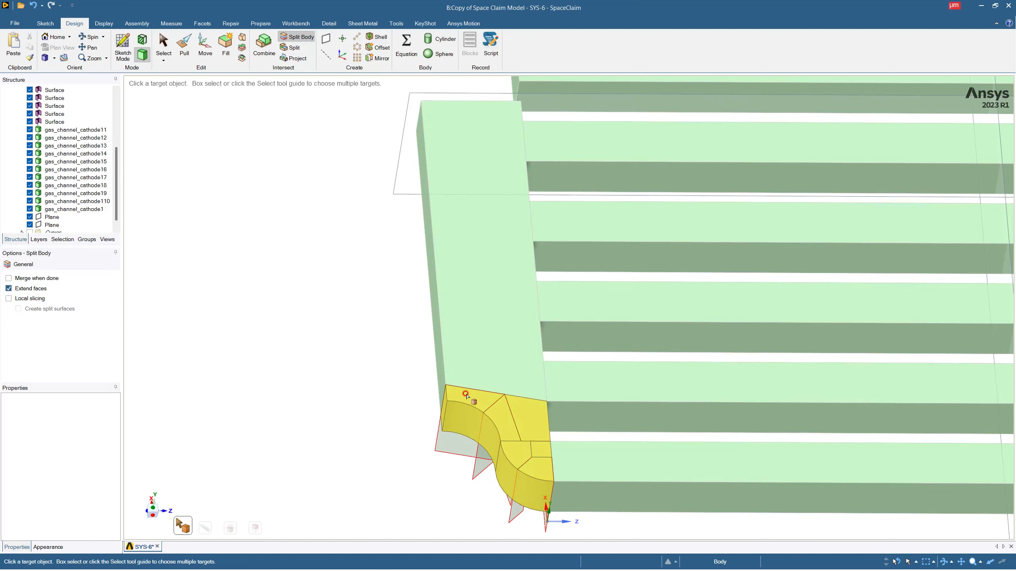
Split the corner block with the surface running between its two curves, separating the lower rounded block from the upper one
click(534, 430)
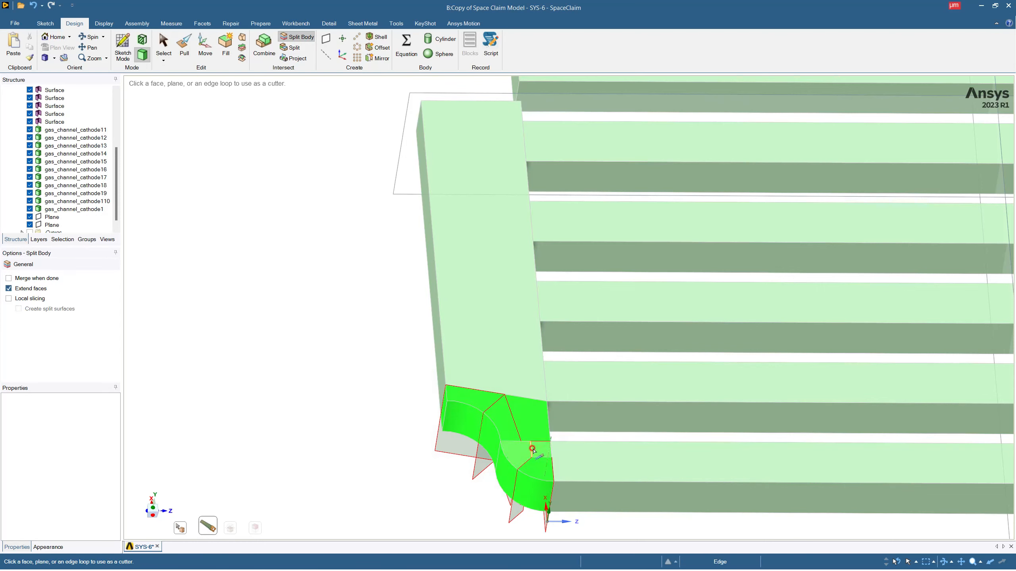
middle_drag(561, 481, 547, 437)
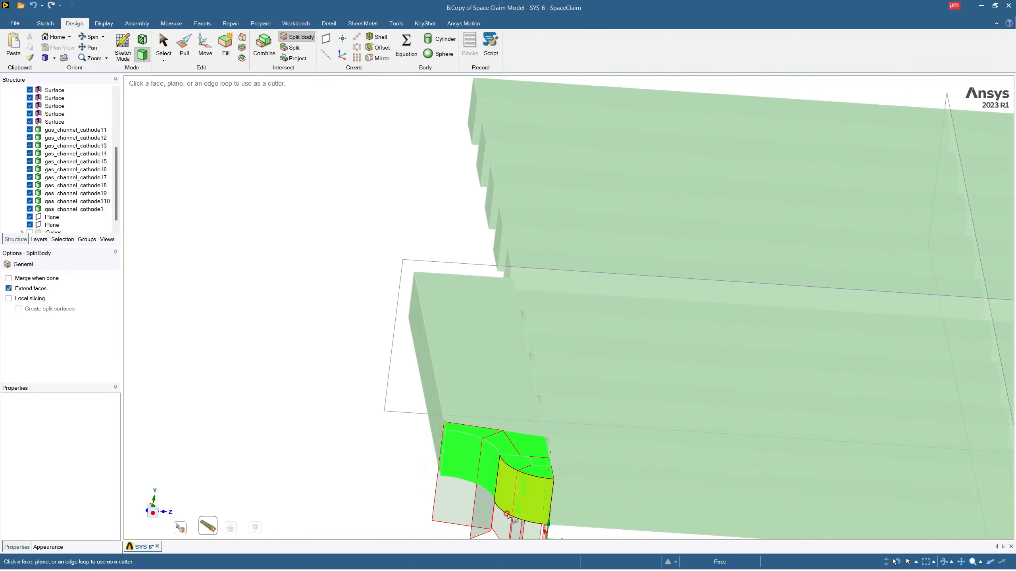
click(530, 533)
key(Escape)
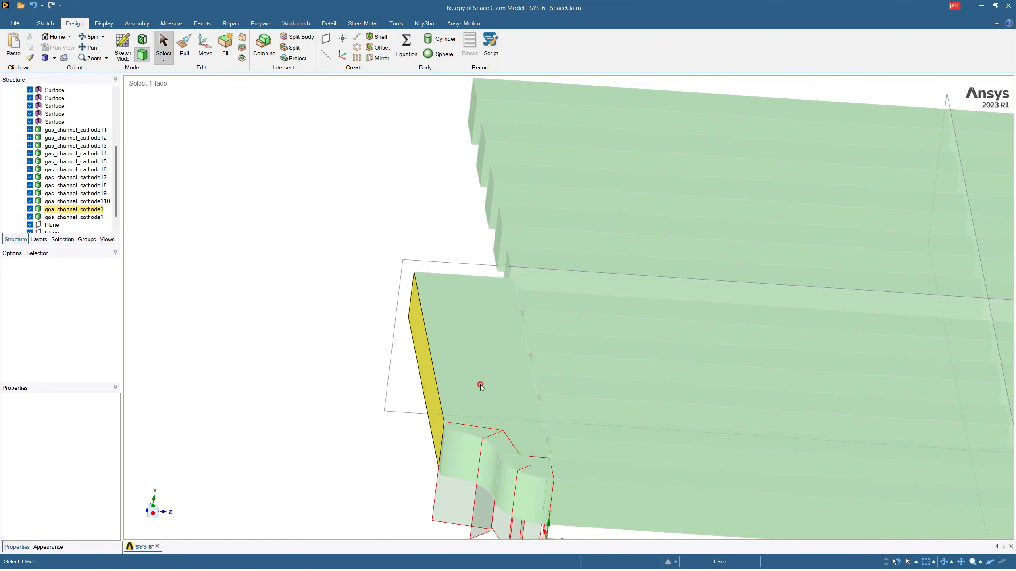
middle_drag(479, 383, 467, 425)
scroll(495, 394, down, 5)
scroll(506, 496, up, 5)
scroll(488, 355, up, 3)
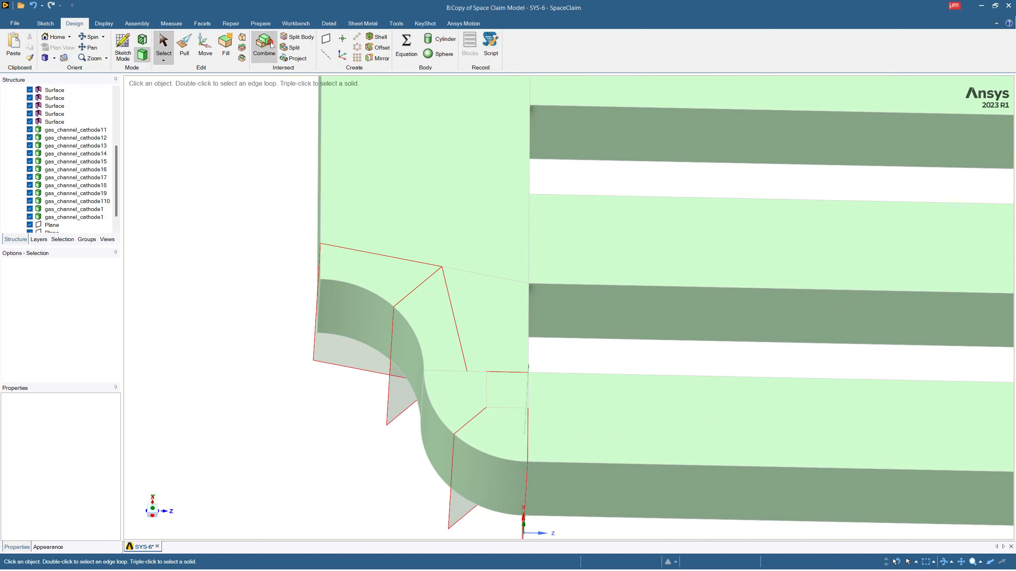
click(290, 38)
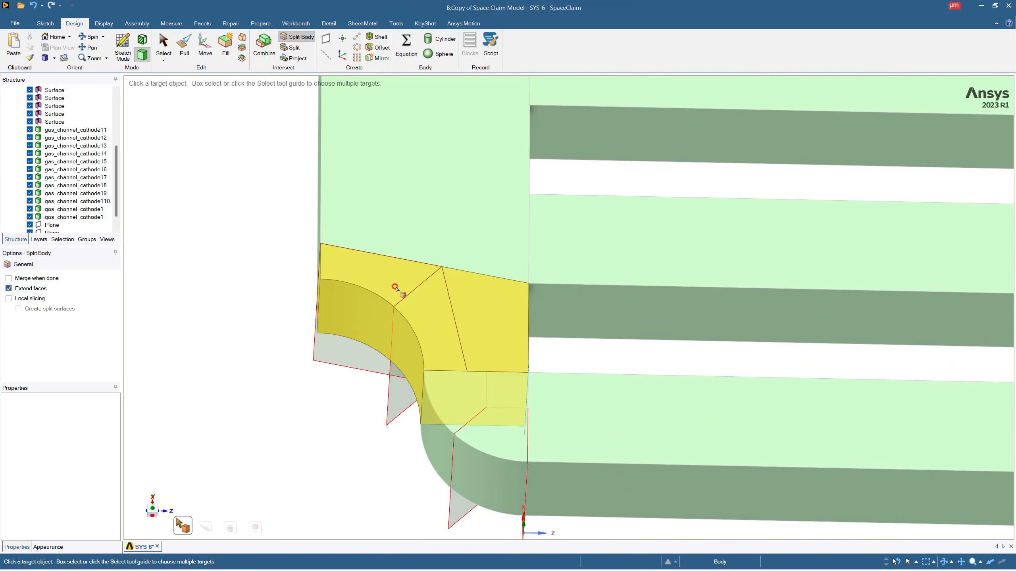
click(498, 434)
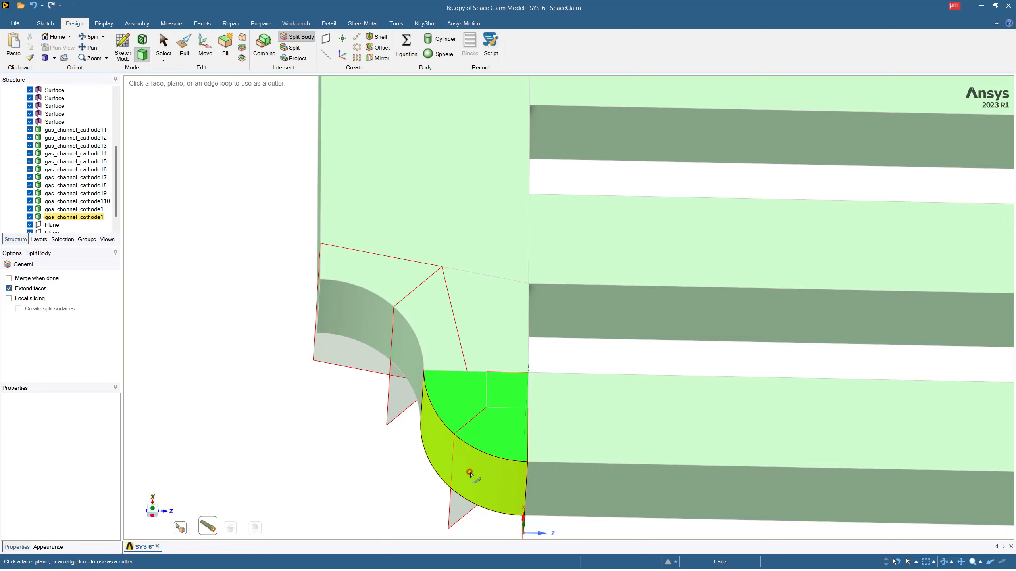
mouse_move(492, 436)
middle_down()
mouse_move(535, 415)
mouse_move(536, 442)
mouse_move(516, 425)
mouse_move(500, 430)
mouse_move(526, 432)
mouse_move(496, 437)
middle_up()
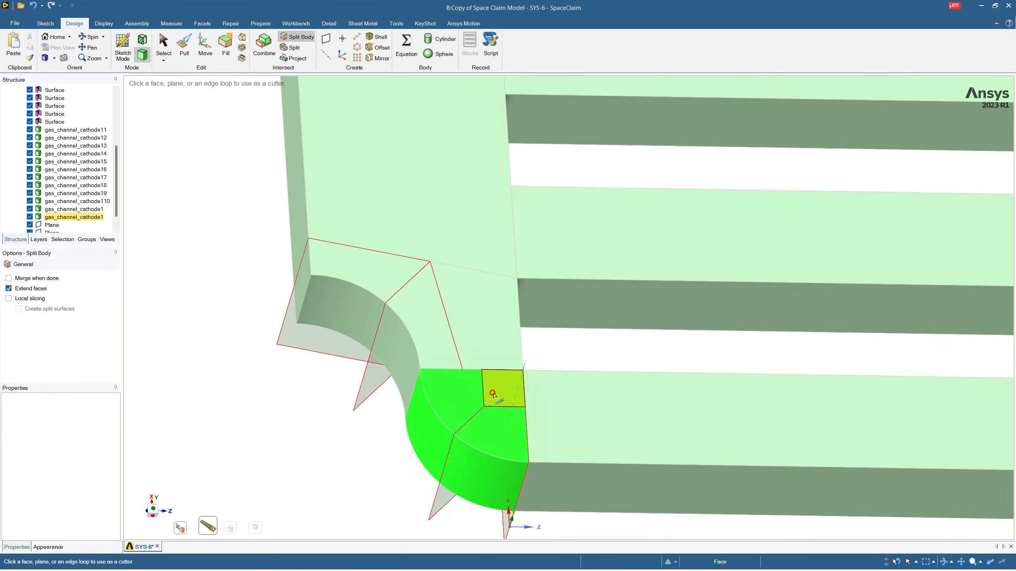
key(Escape)
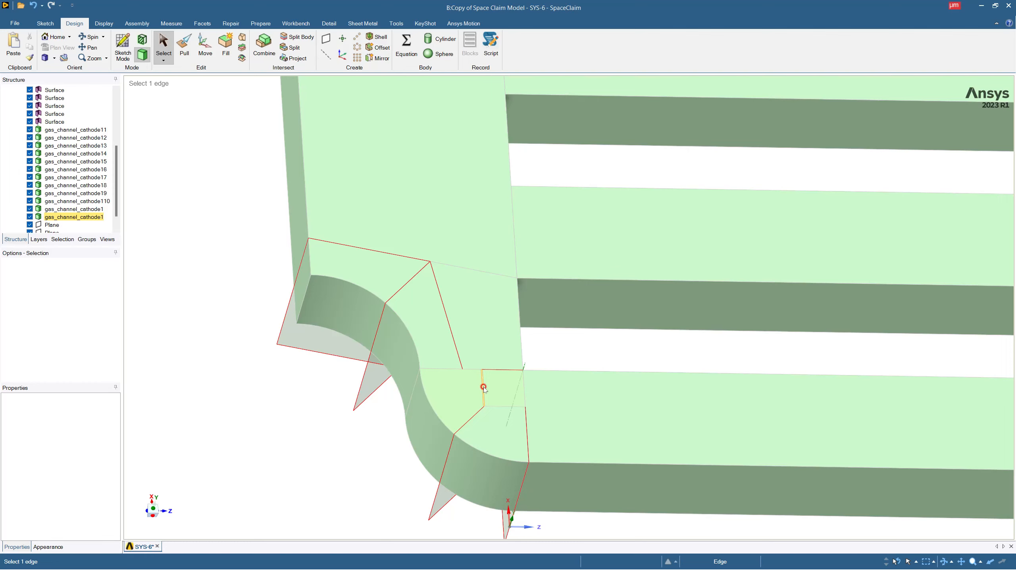
Pull two edges of the small square on the lower rounded block downward into cutter surfaces, the second about 1584 µm deep
middle_drag(515, 423, 491, 394)
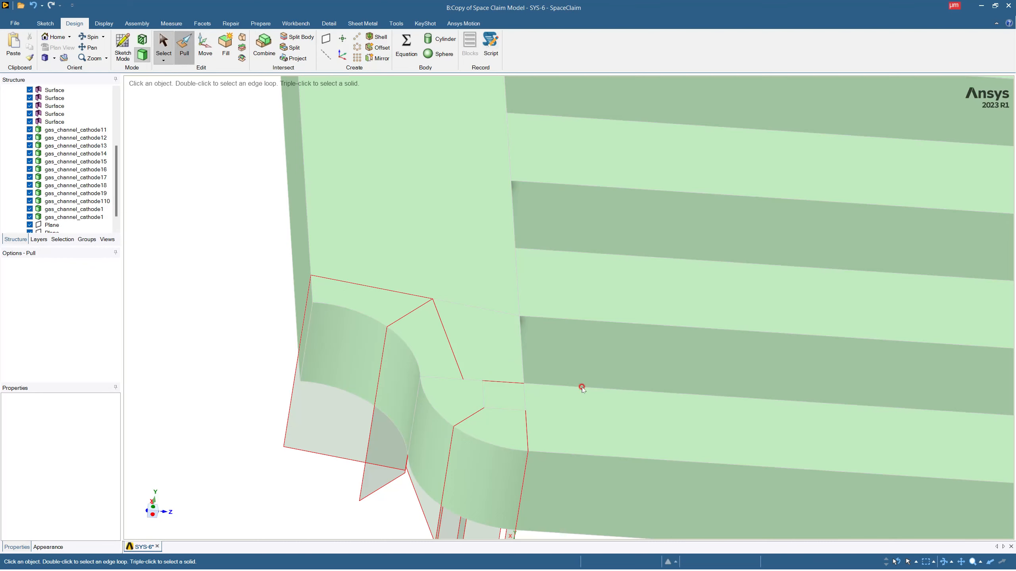
click(484, 391)
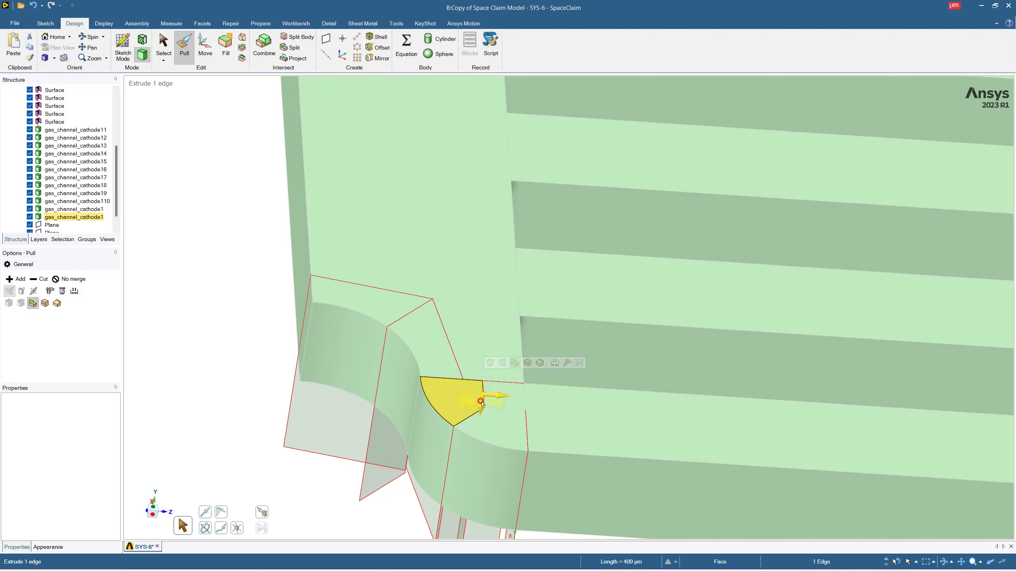
drag(481, 403, 469, 543)
click(518, 445)
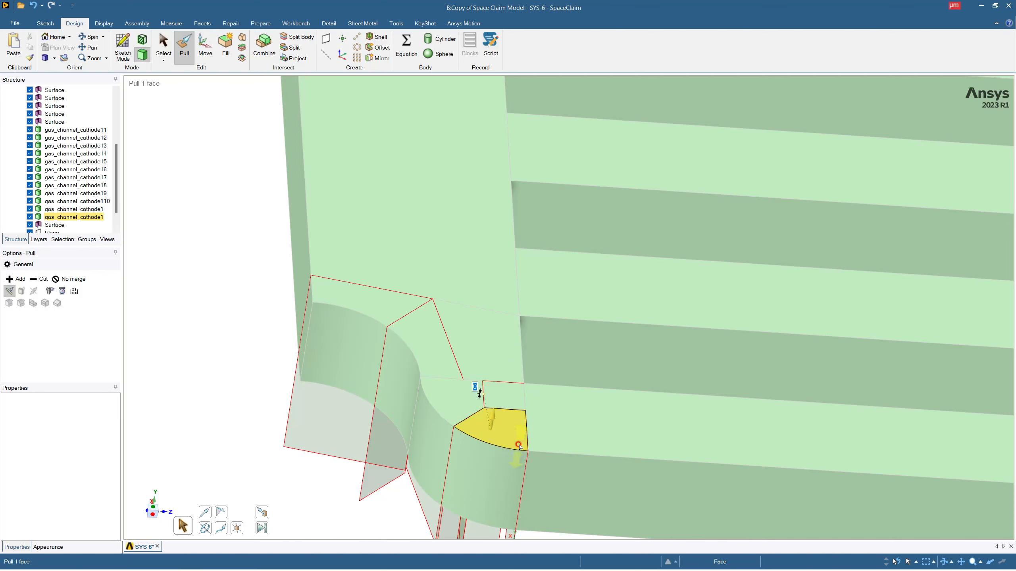
click(504, 409)
drag(504, 420, 499, 547)
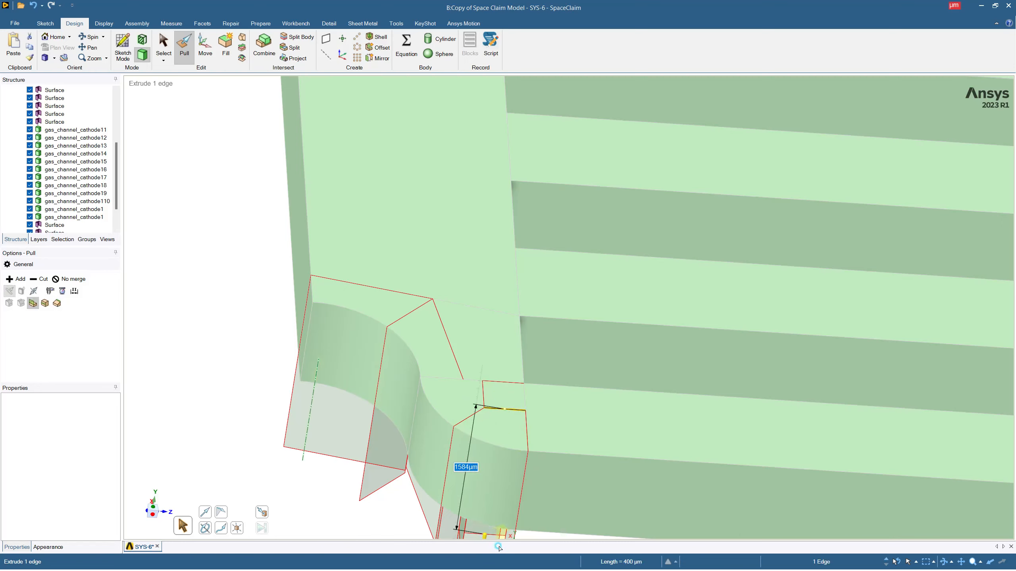
key(Escape)
scroll(532, 406, down, 3)
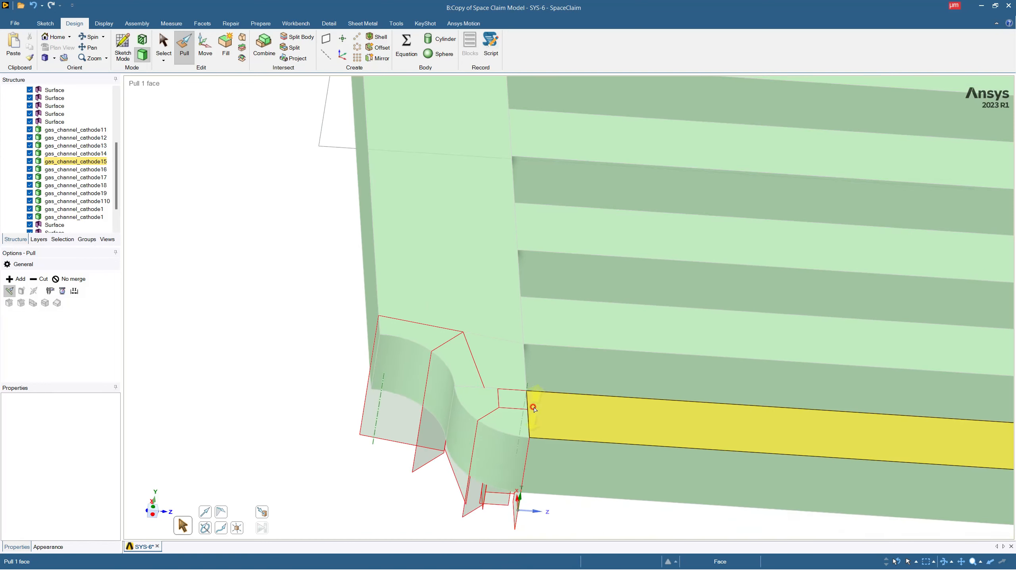
Split the lower rounded block with the surface pulled from the square's side edge, separating the strip that contains the square
scroll(491, 478, up, 1)
scroll(492, 478, up, 1)
key(s)
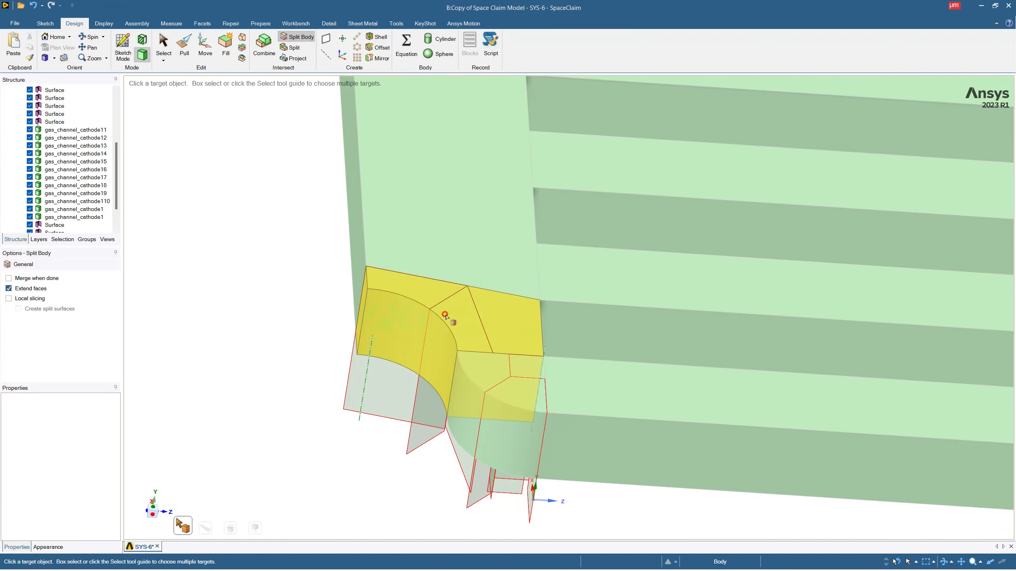
click(478, 368)
middle_drag(524, 432, 529, 396)
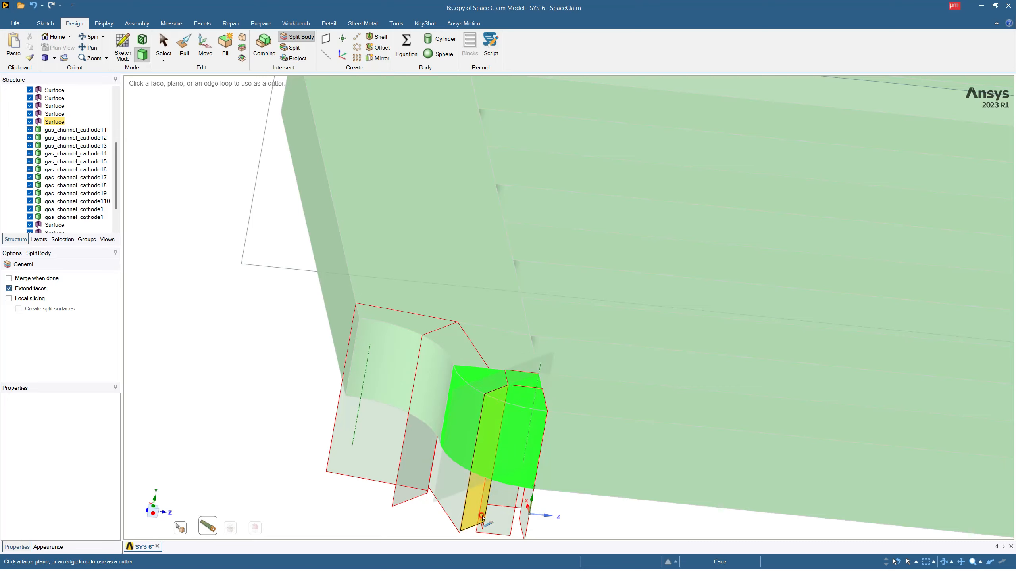
middle_drag(527, 454, 575, 454)
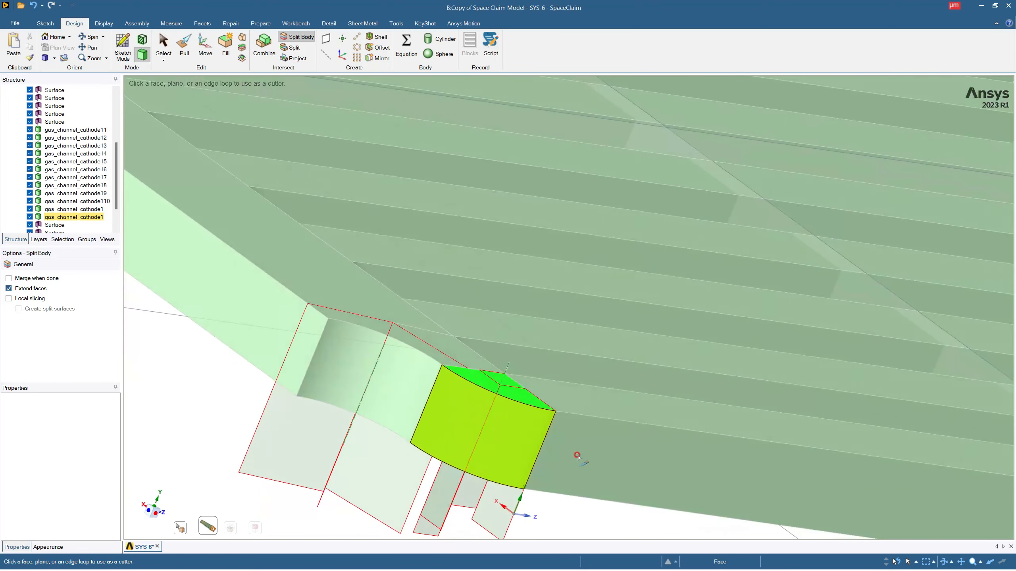
click(432, 505)
middle_drag(535, 424, 461, 432)
key(Escape)
middle_drag(538, 418, 533, 403)
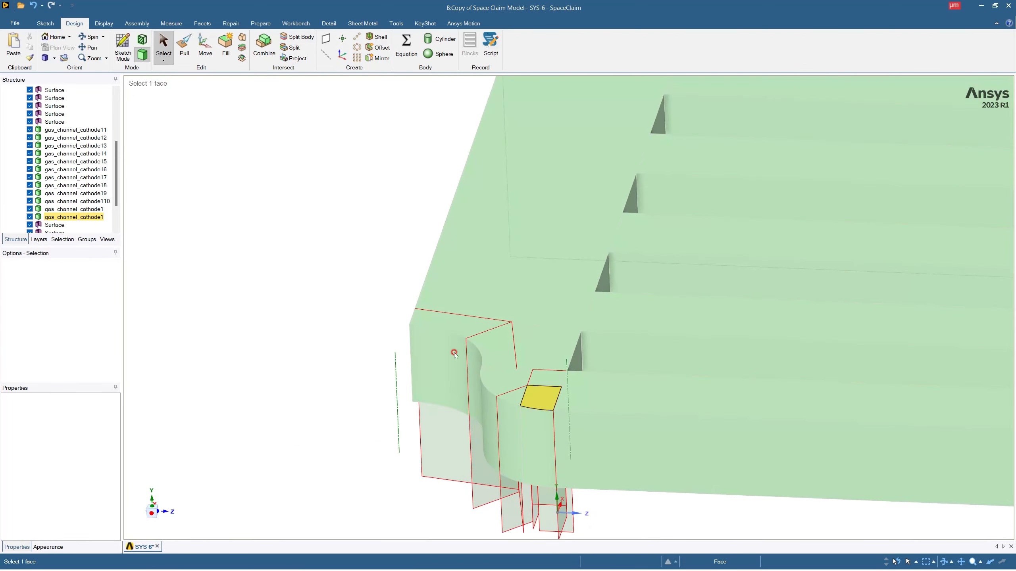
Split the strip containing the square with the surface pulled from the square's lower edge, isolating the square block
click(305, 37)
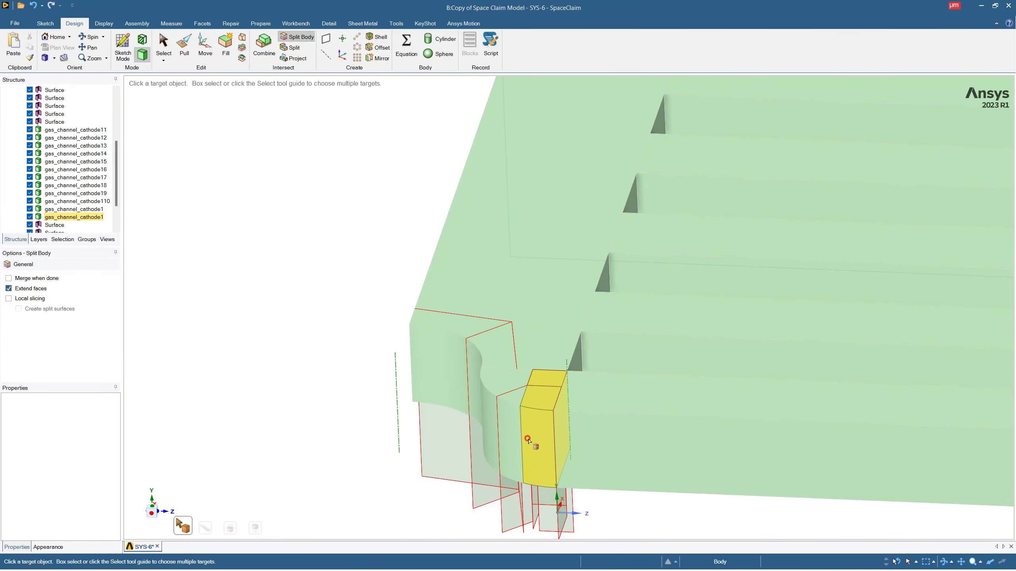
click(528, 439)
middle_drag(528, 439, 560, 452)
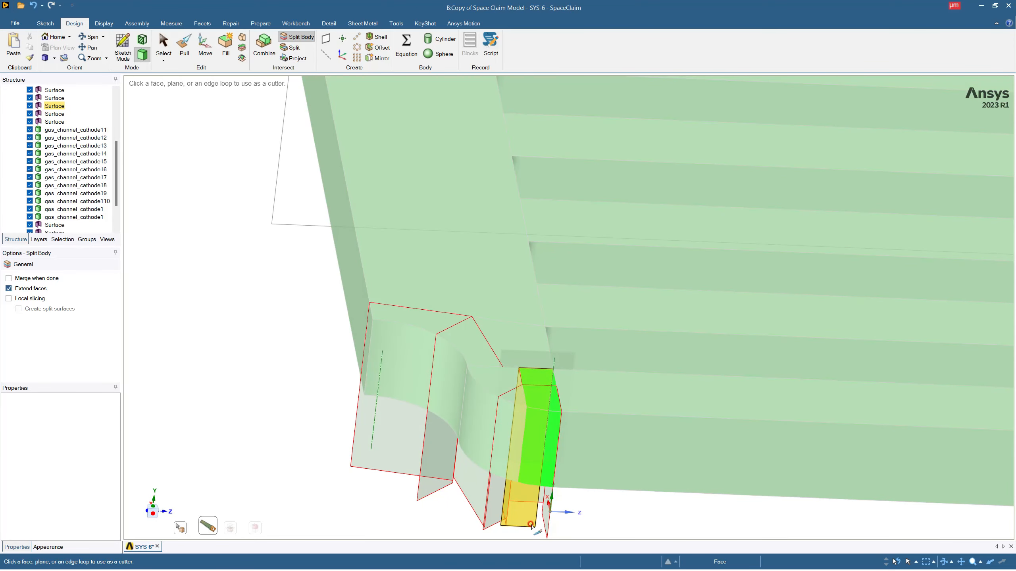
click(530, 502)
key(Escape)
middle_drag(538, 439, 525, 465)
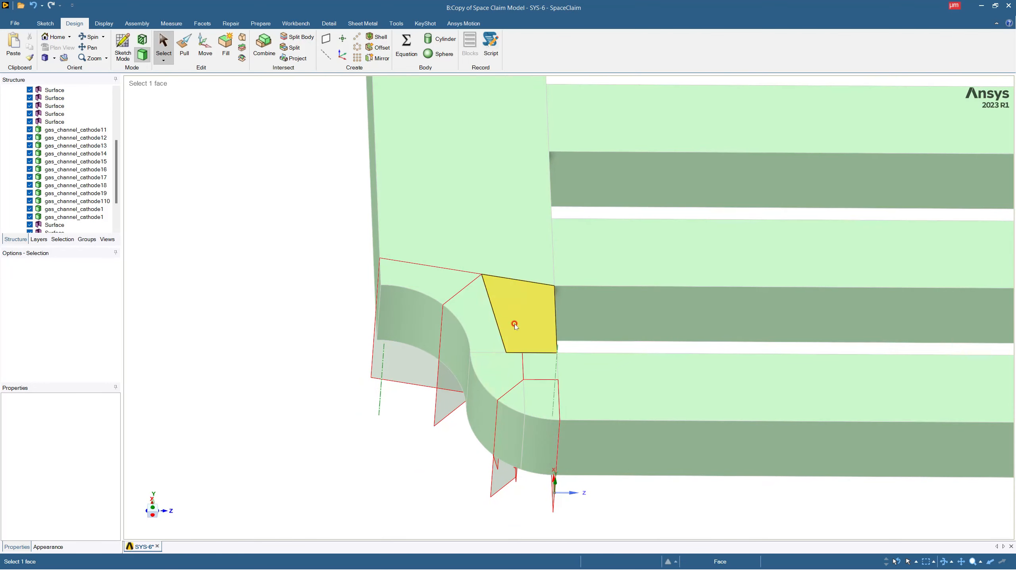
Split the outer piece of the lower rounded block with the diagonal cutter surface running from the square's corner to the curve
click(292, 36)
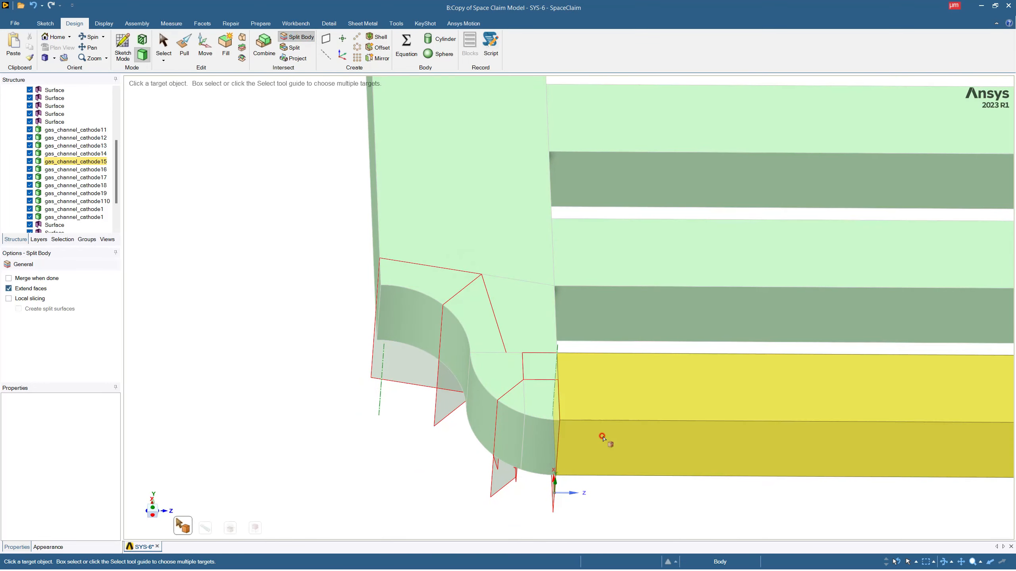
click(501, 386)
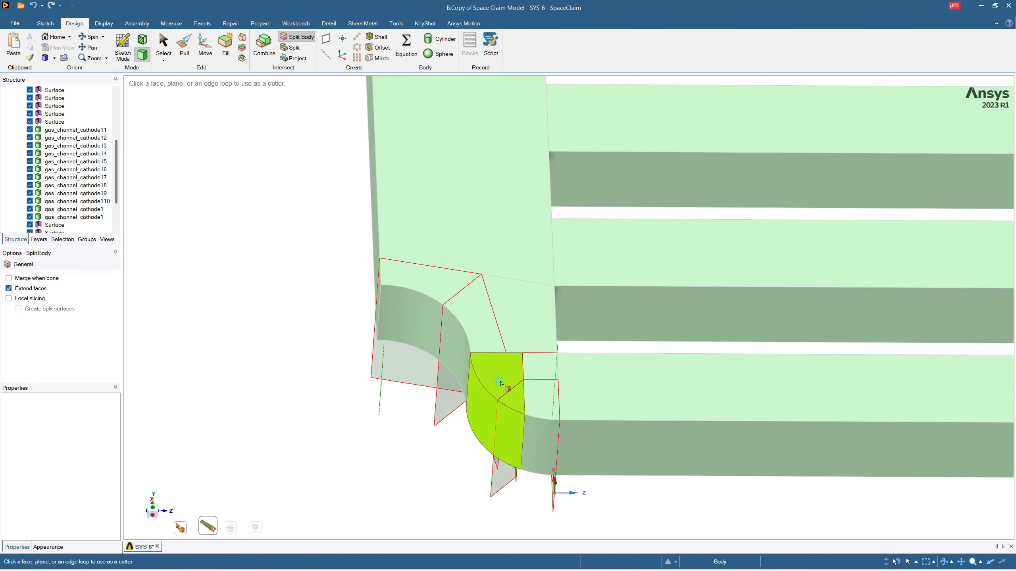
click(500, 482)
key(Escape)
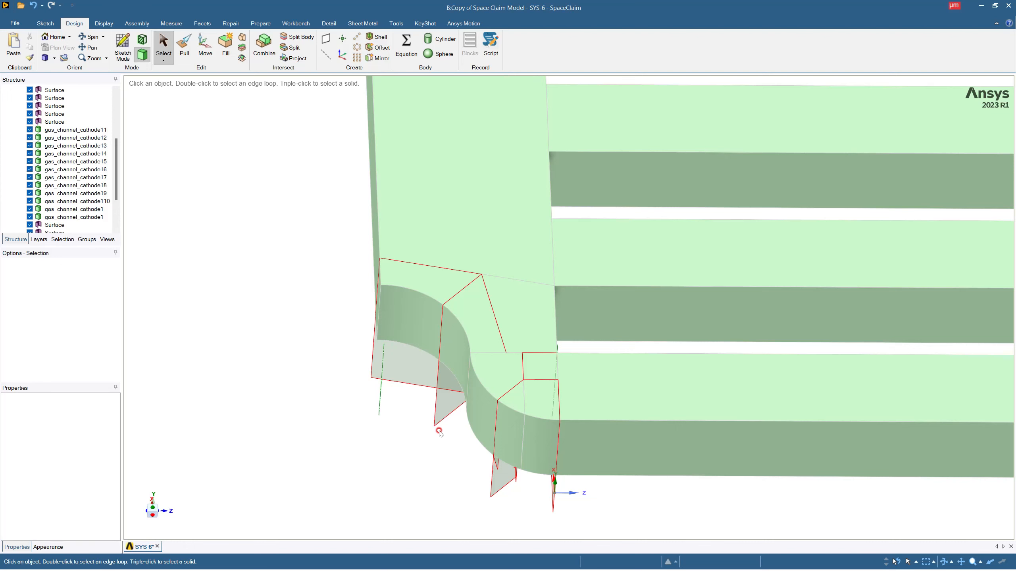
Split the upper corner block with the cutter surface beside the bars, separating its inner four-sided piece from the curved part
click(299, 38)
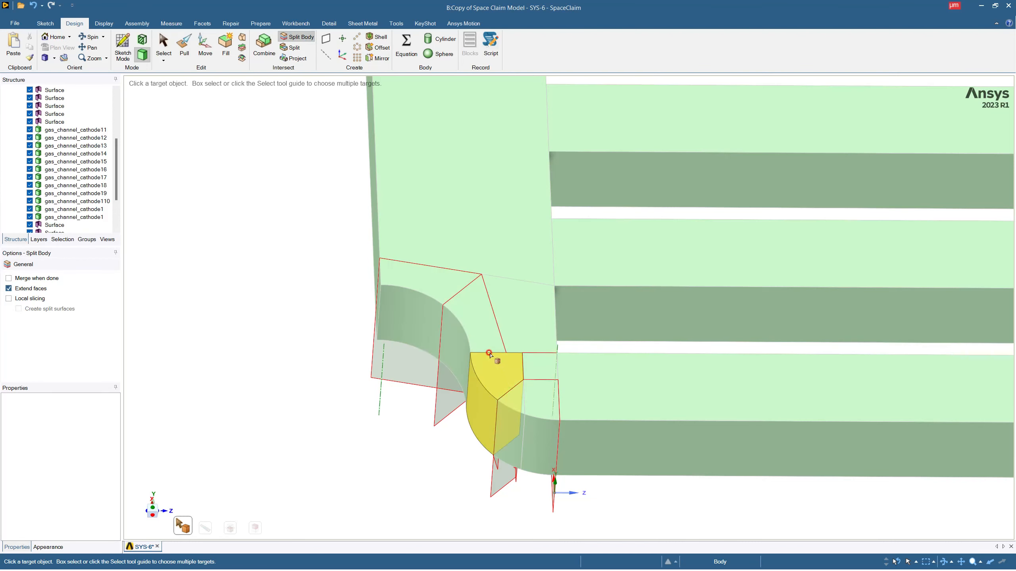
click(520, 331)
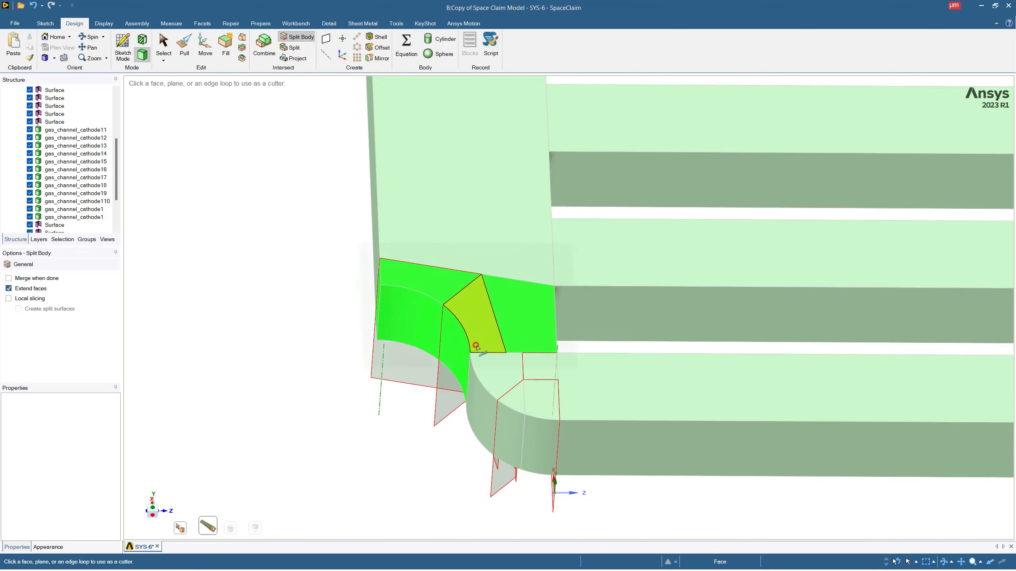
mouse_move(511, 367)
middle_down()
mouse_move(543, 379)
mouse_move(520, 385)
middle_up()
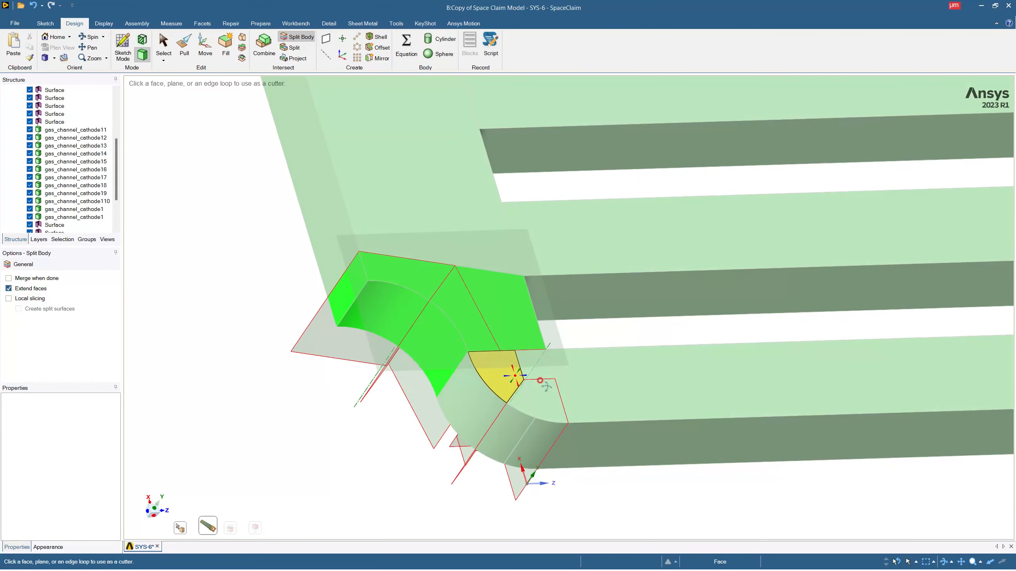
click(419, 409)
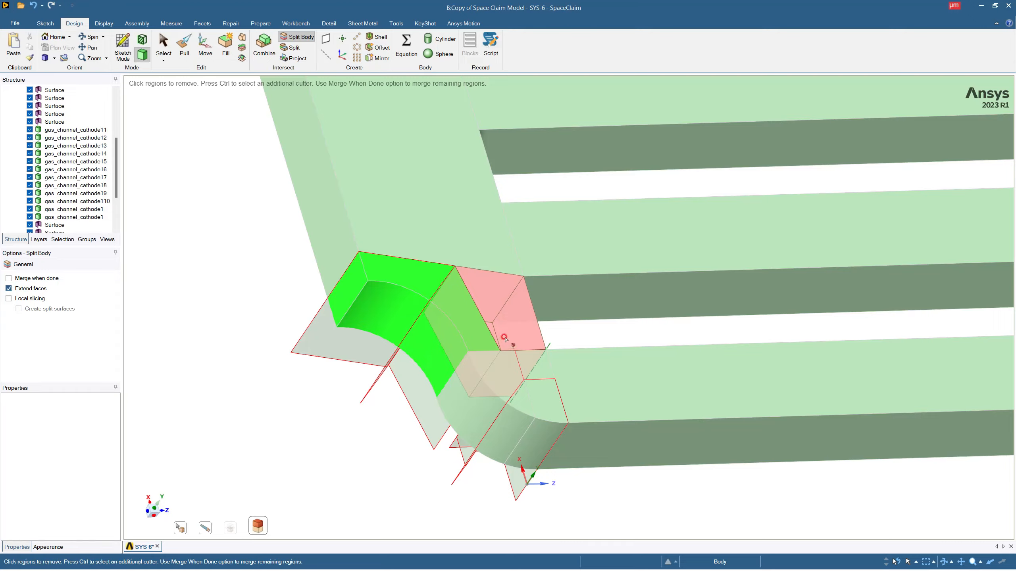
middle_drag(504, 336, 465, 338)
key(Escape)
key(Escape)
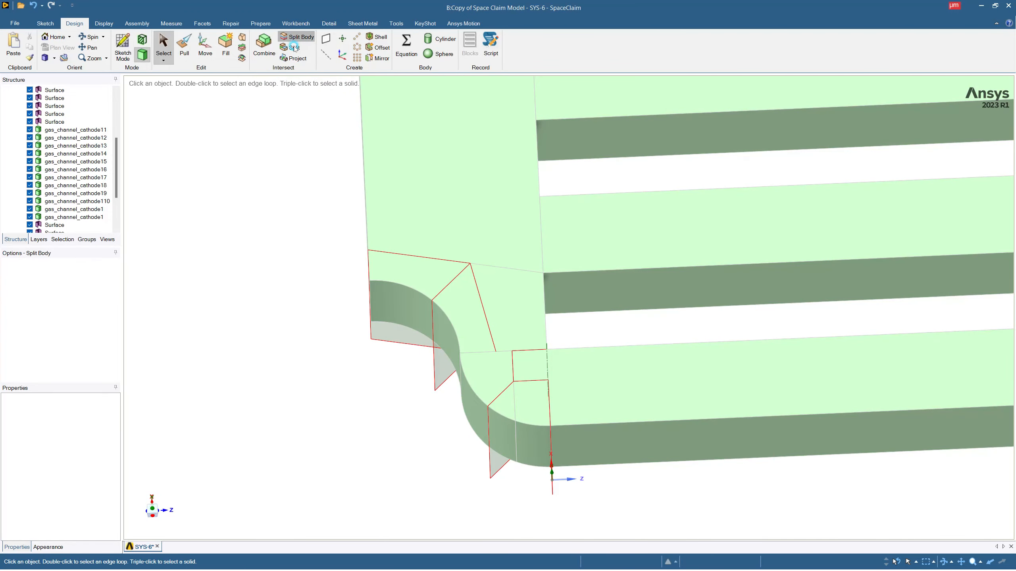
Split the remaining curved part of the upper corner block with the diagonal cutter surface meeting the middle of its arc
click(294, 47)
click(465, 303)
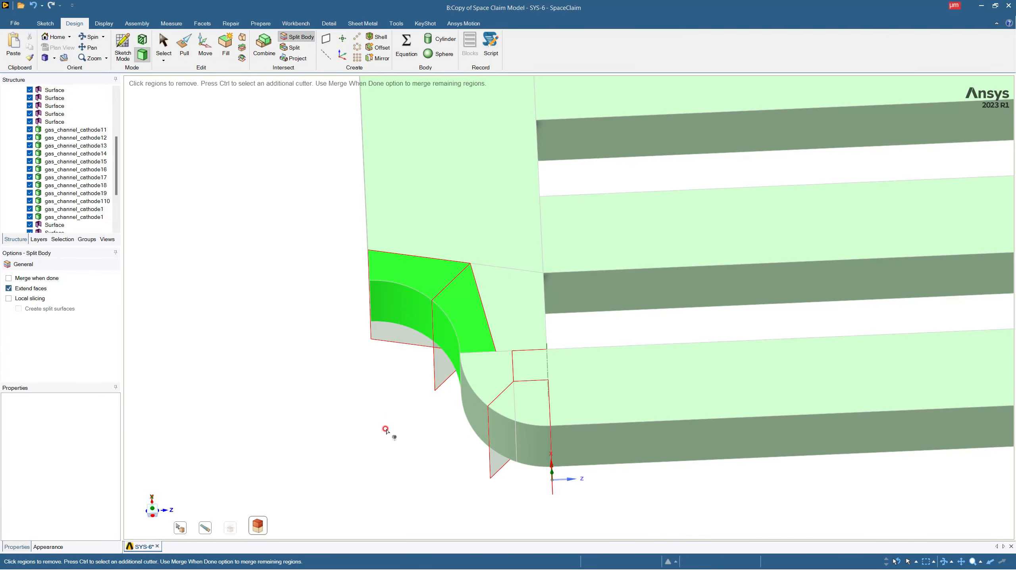
key(Escape)
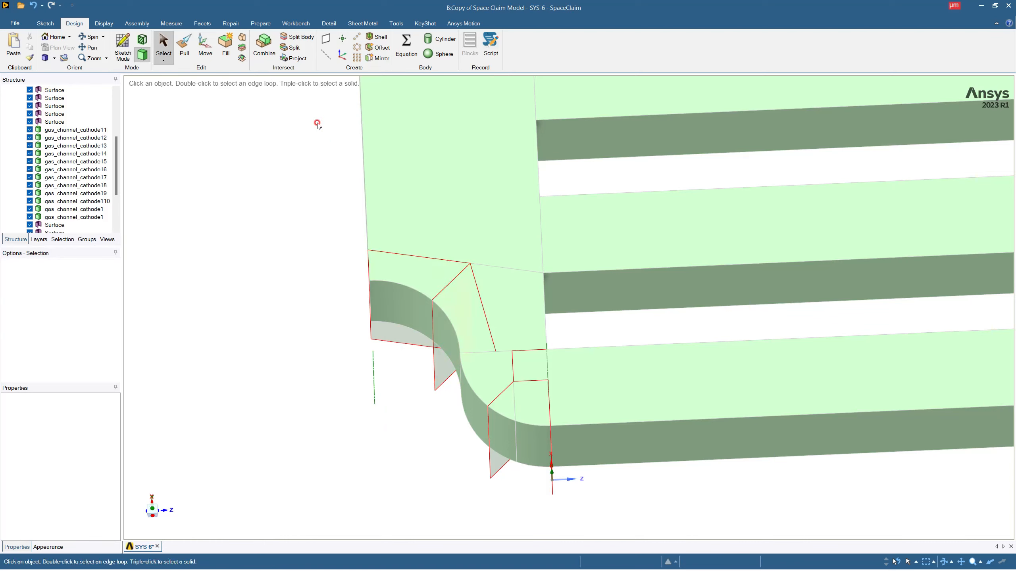
click(298, 36)
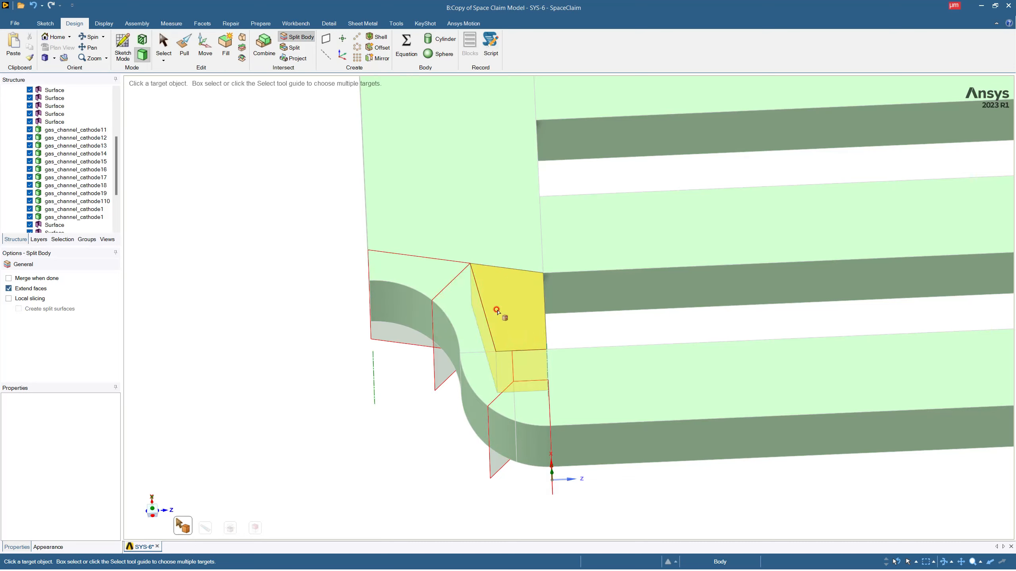
key(Escape)
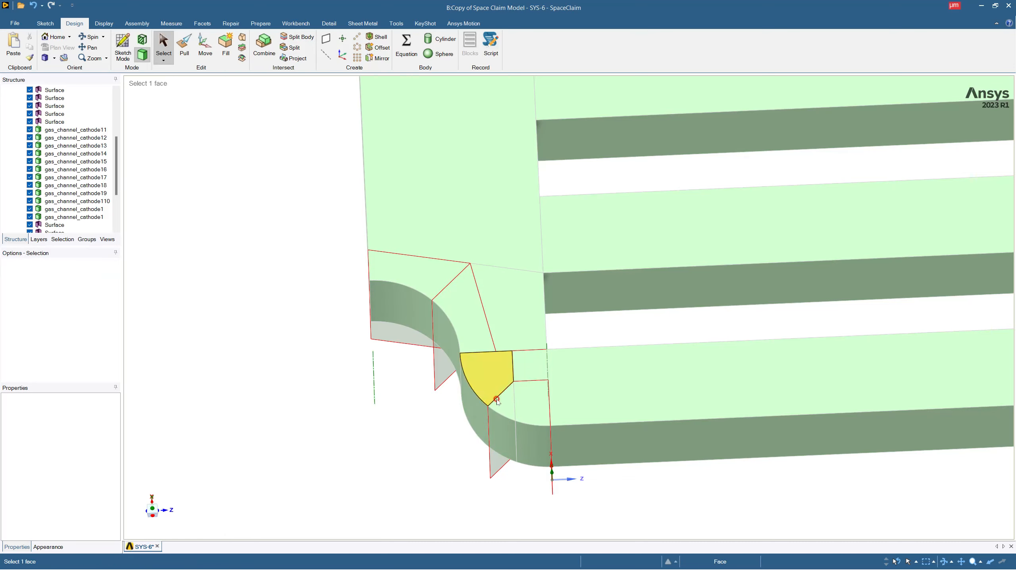
Try to merge the curved piece beside the small square with the narrow wedge across the diagonal cutter surface
click(266, 48)
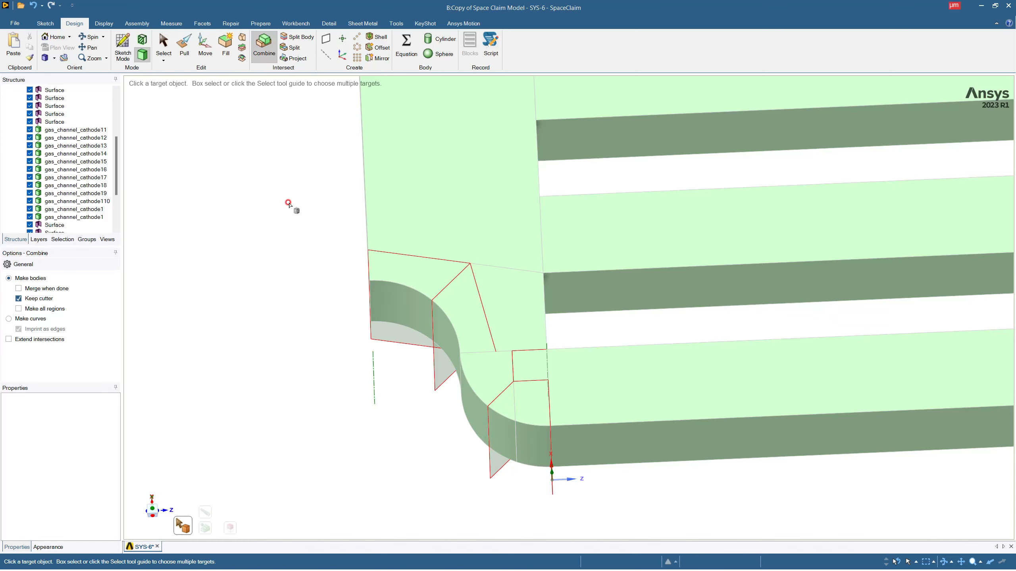
click(485, 382)
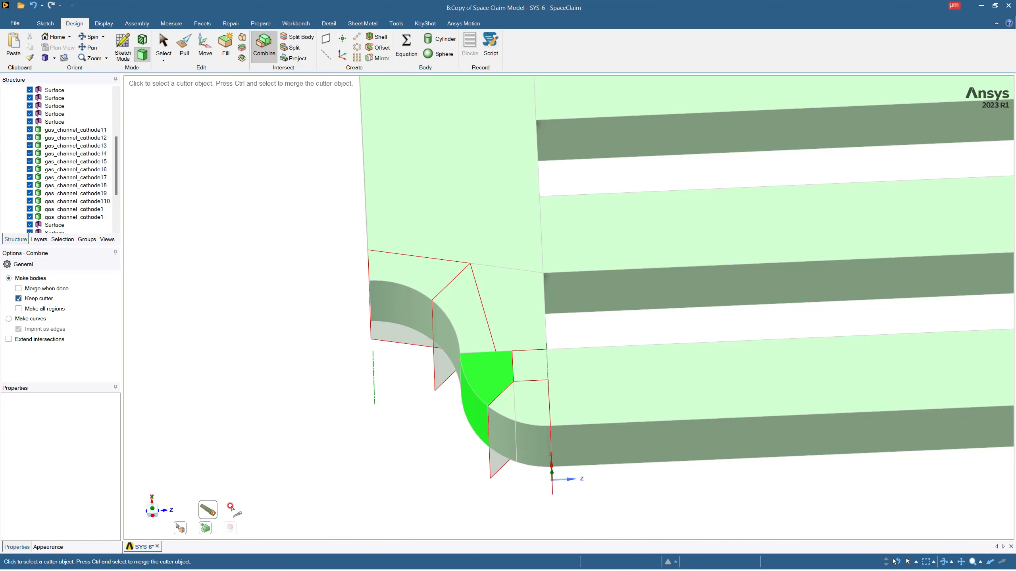
click(207, 529)
click(505, 432)
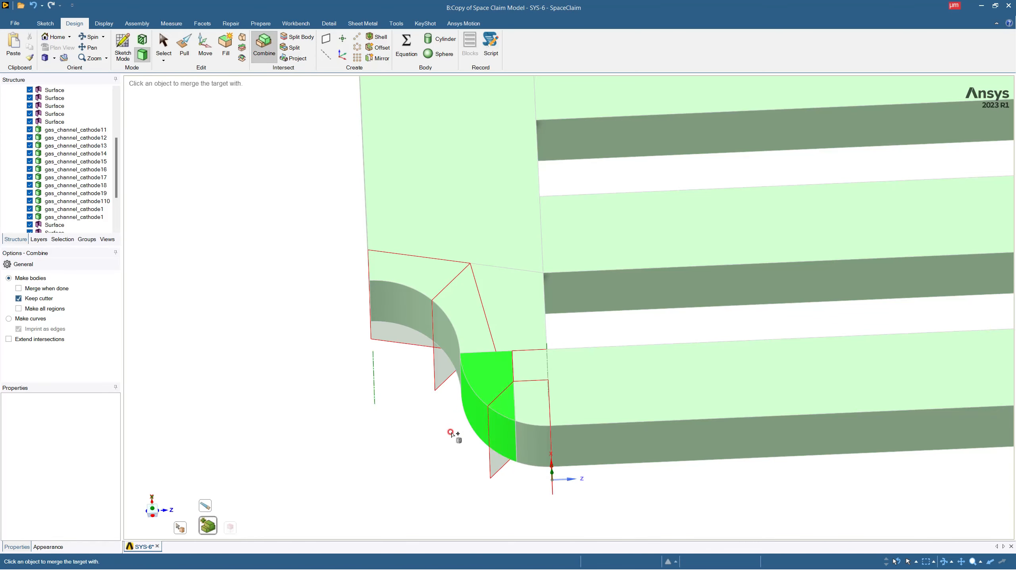
key(Escape)
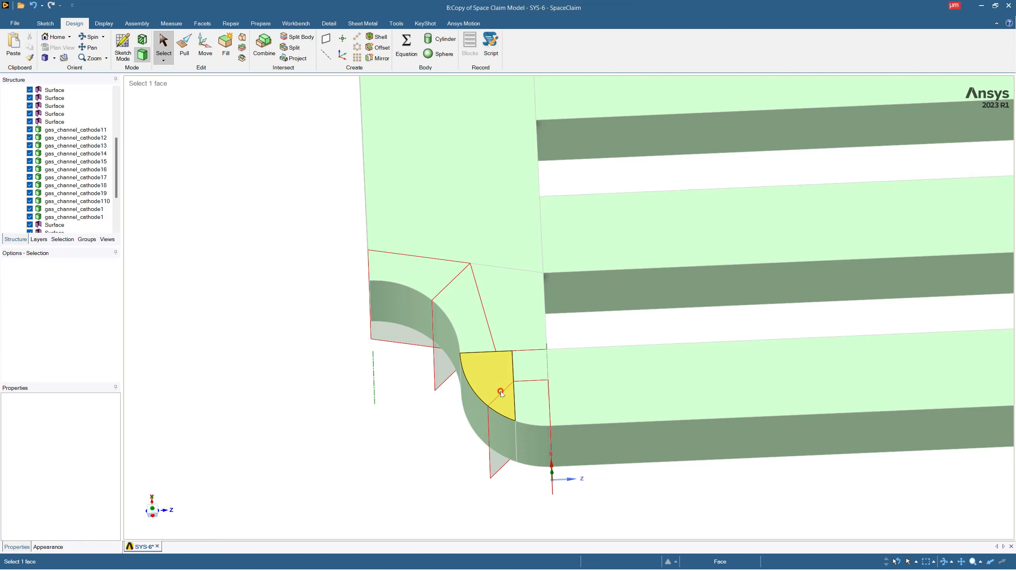
key(ctrl+z)
key(Escape)
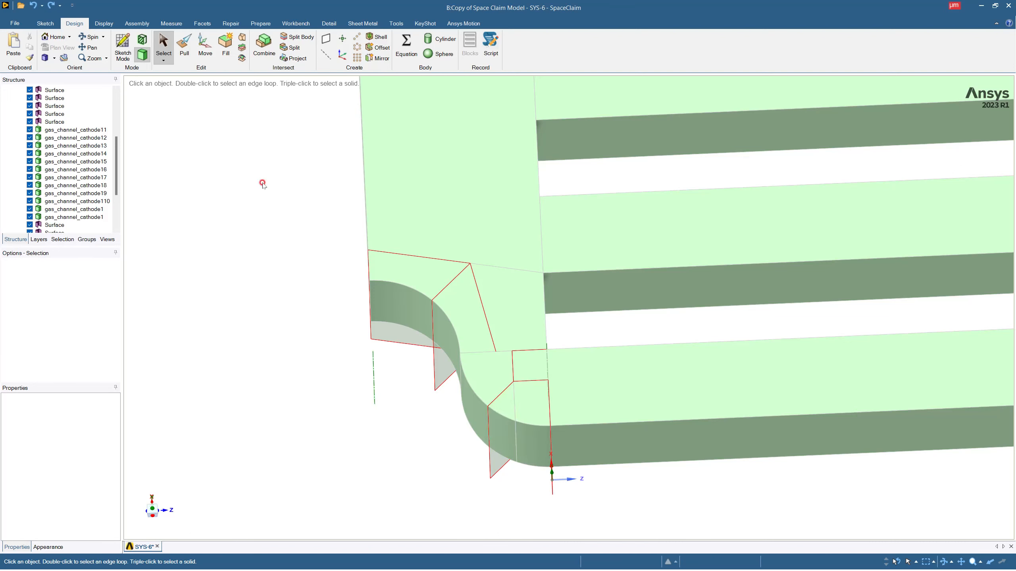
Merge the piece below the small square with the adjoining narrow wedge up to the diagonal cutter surface
click(264, 47)
click(528, 414)
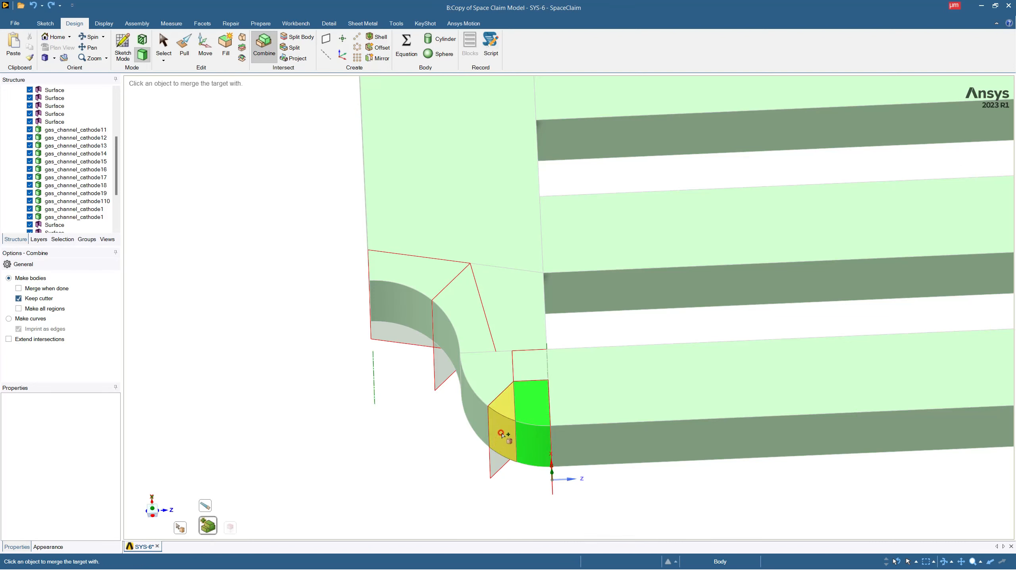
key(Escape)
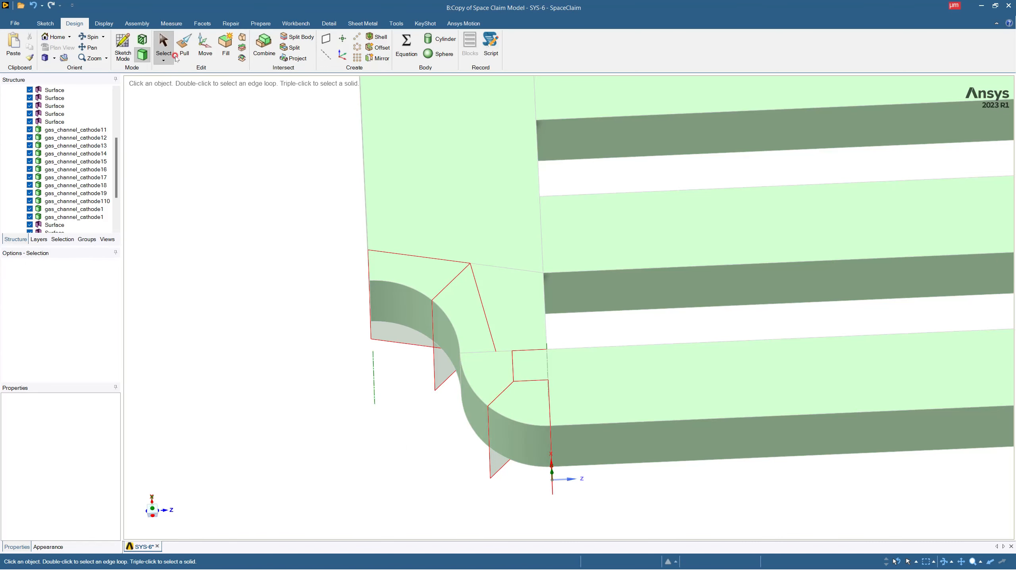
click(294, 36)
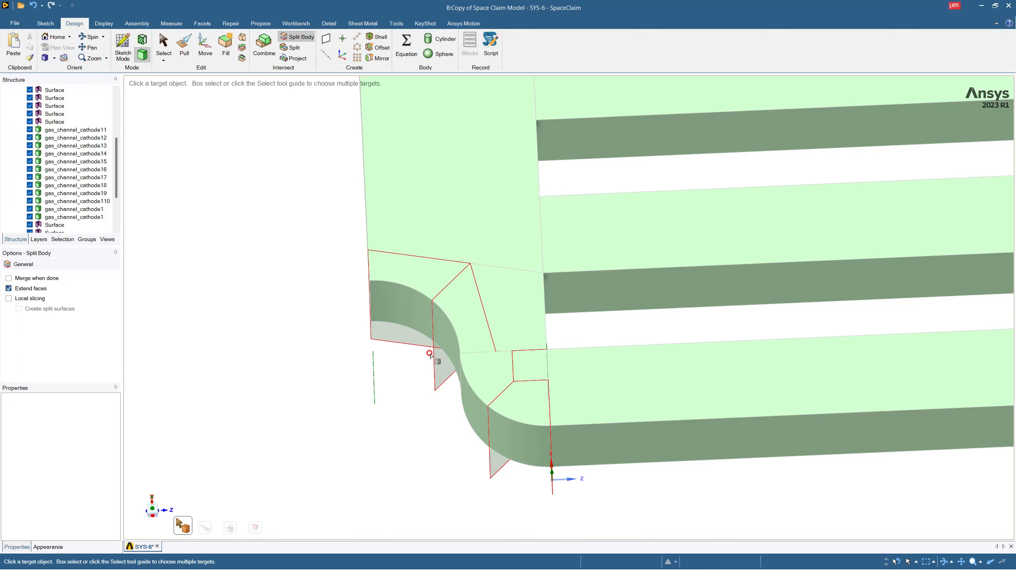
key(Escape)
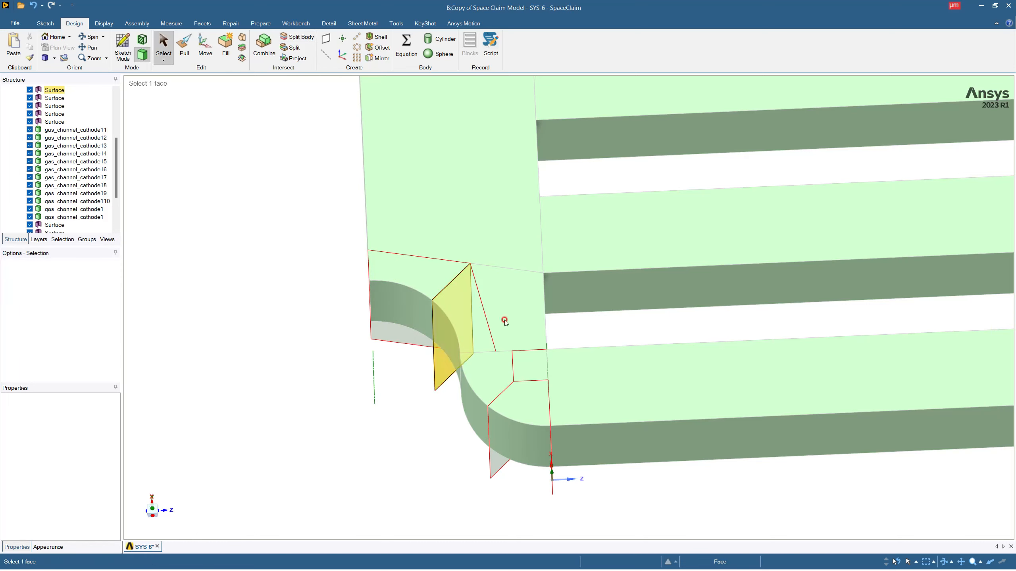
Mirror the side strip and the split corner pieces about the mid-plane running parallel to the channel bars
scroll(498, 283, down, 5)
mouse_move(504, 300)
middle_down()
mouse_move(514, 318)
mouse_move(493, 351)
mouse_move(510, 296)
middle_up()
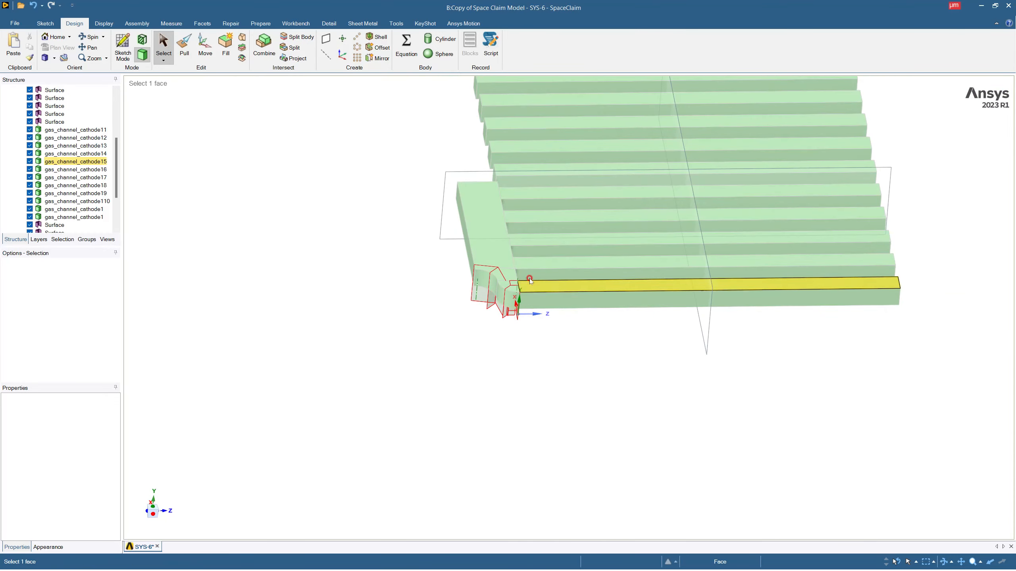
middle_drag(560, 239, 256, 324)
shift+middle_drag(406, 399, 482, 383)
scroll(482, 383, down, 2)
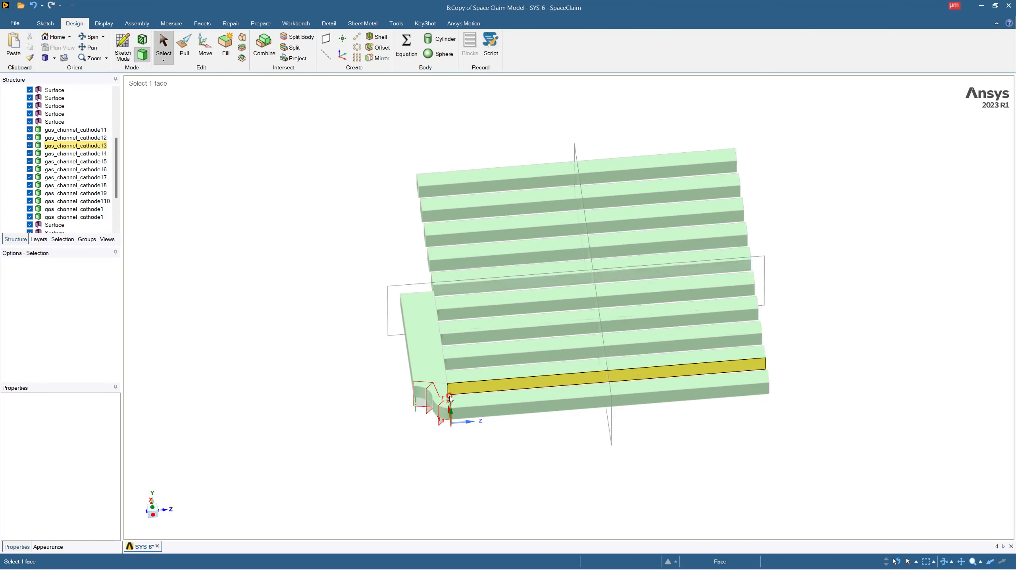
scroll(433, 371, up, 3)
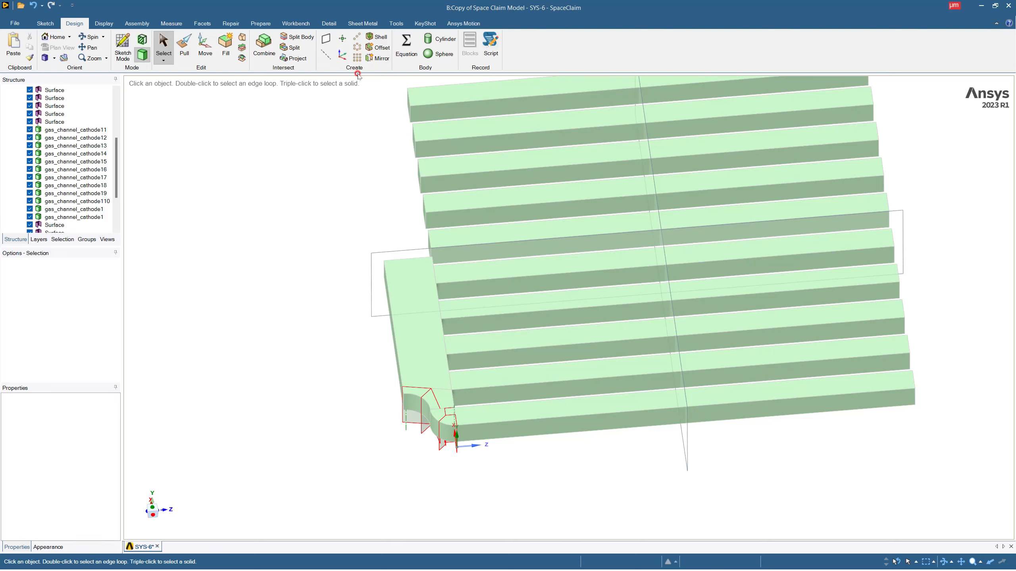
click(375, 60)
click(377, 250)
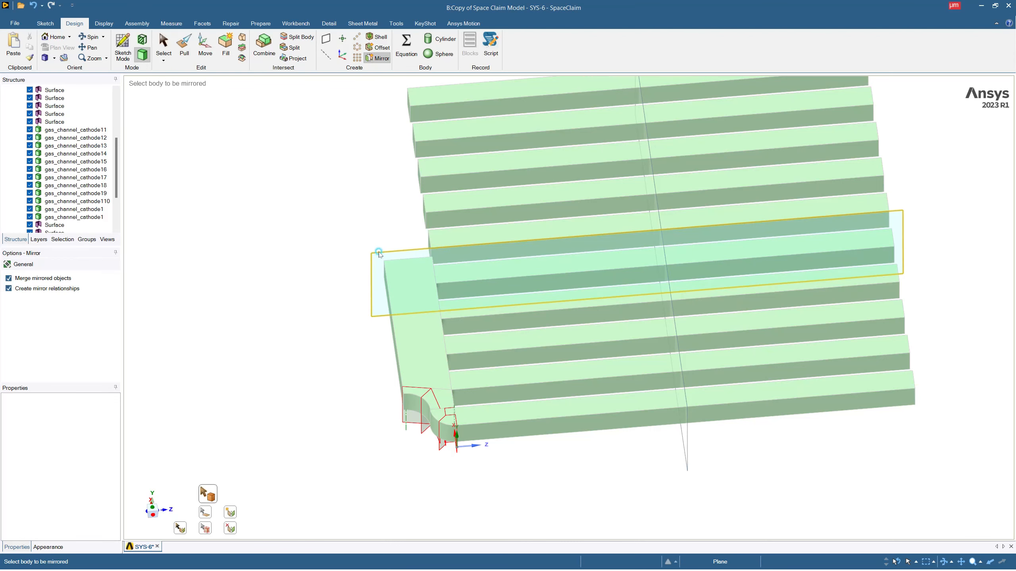
click(405, 347)
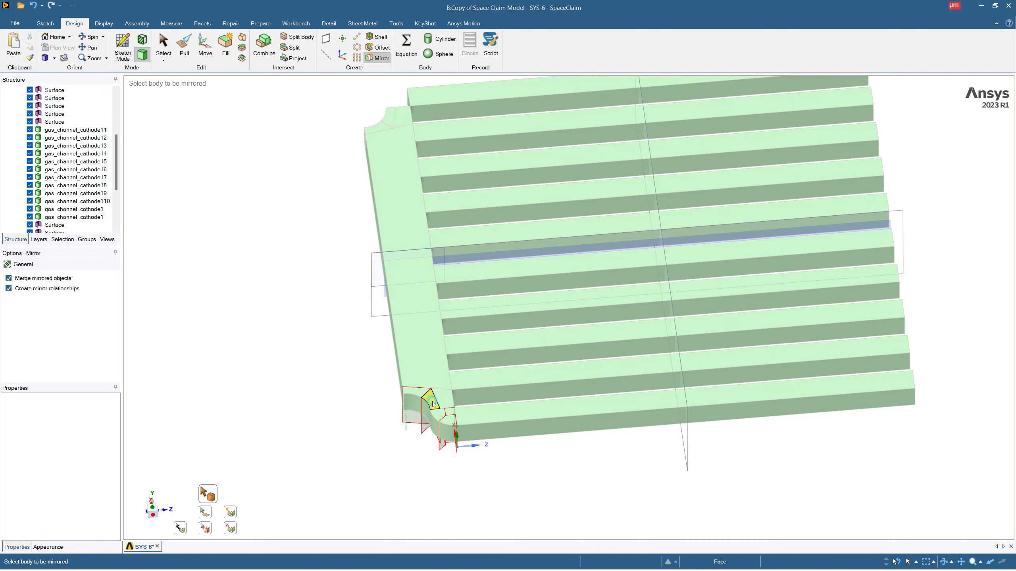
scroll(436, 396, up, 5)
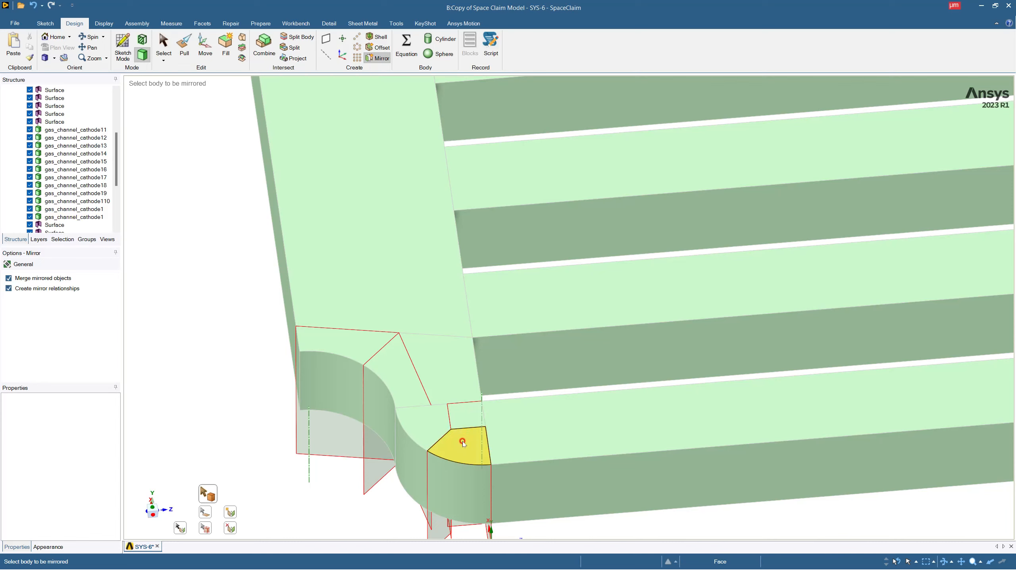
scroll(401, 283, down, 5)
scroll(405, 283, down, 4)
scroll(375, 166, up, 3)
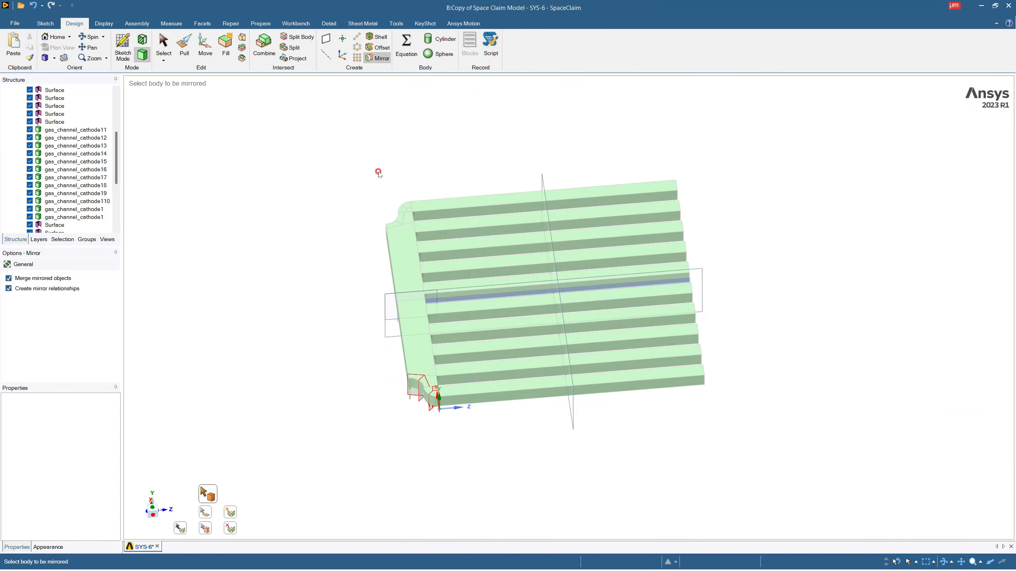
scroll(379, 172, down, 1)
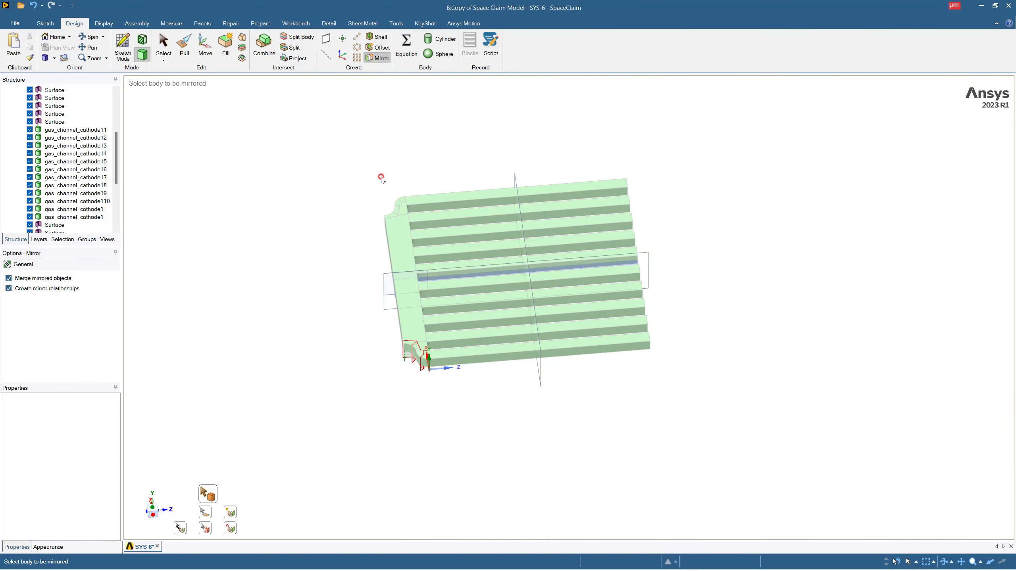
key(Escape)
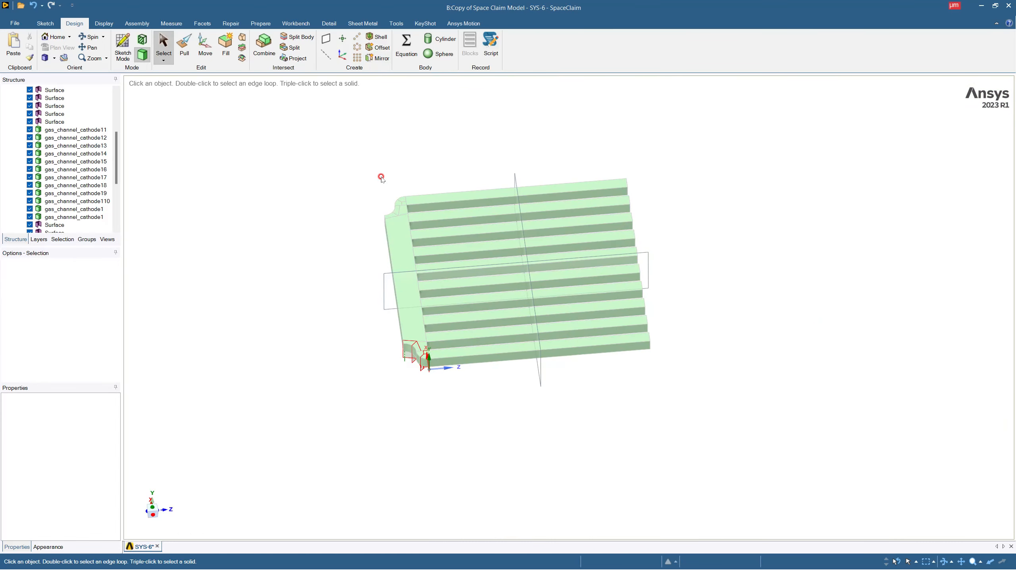
Hide the bar bodies gas_channel_cathode11 through gas_channel_cathode110
click(29, 130)
click(29, 138)
click(29, 146)
click(30, 153)
click(29, 161)
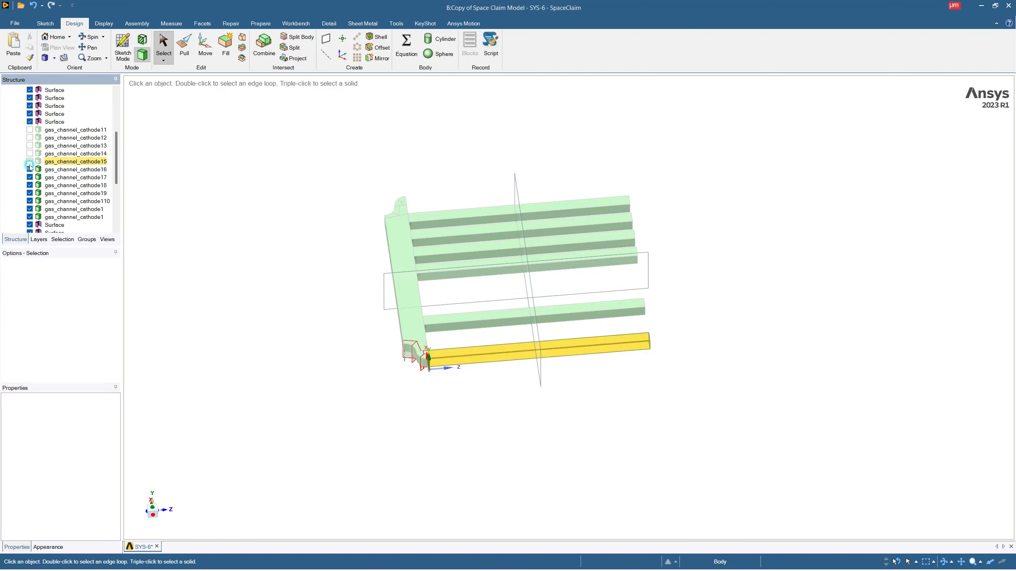
click(29, 169)
click(30, 178)
click(30, 185)
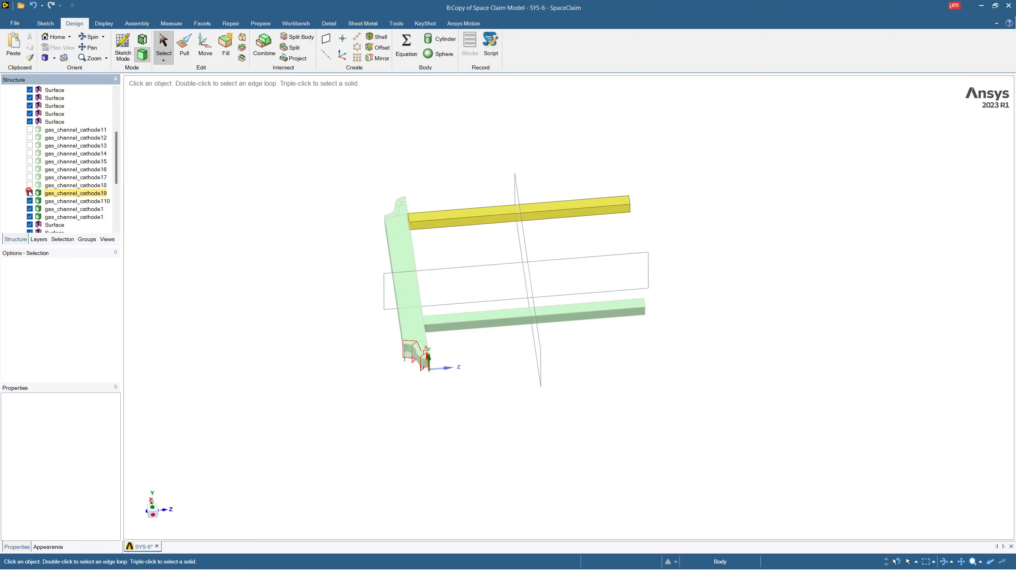
click(30, 193)
click(30, 201)
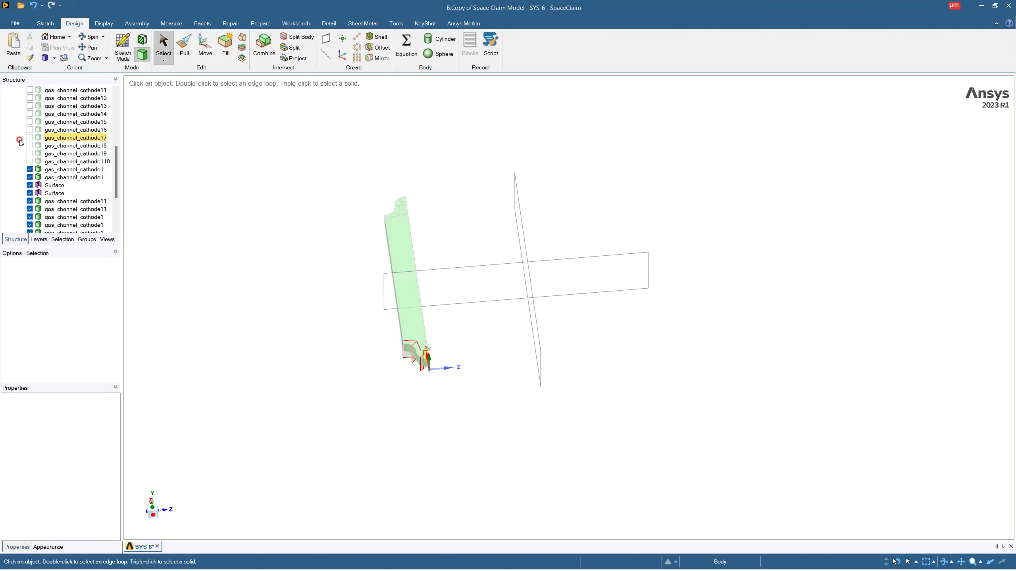
scroll(21, 138, up, 2)
scroll(21, 136, up, 3)
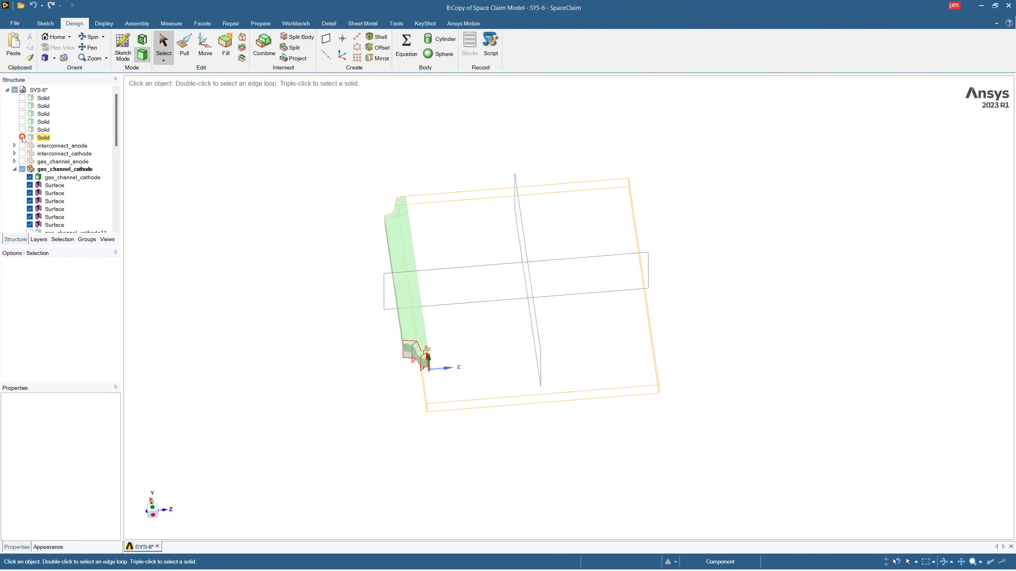
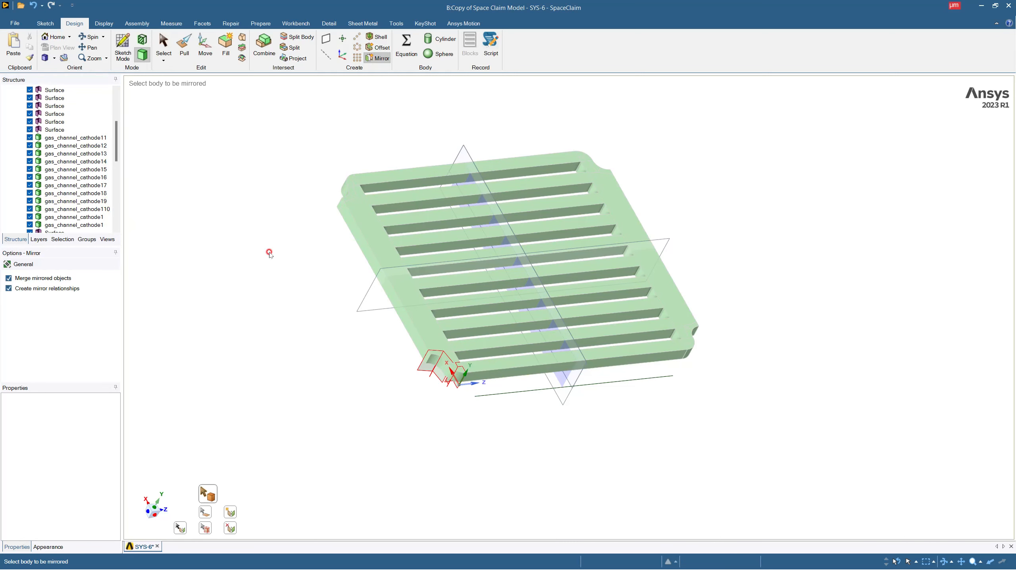
Finish mirroring and delete the six cutter surfaces listed directly below the first gas_channel_cathode body
key(Escape)
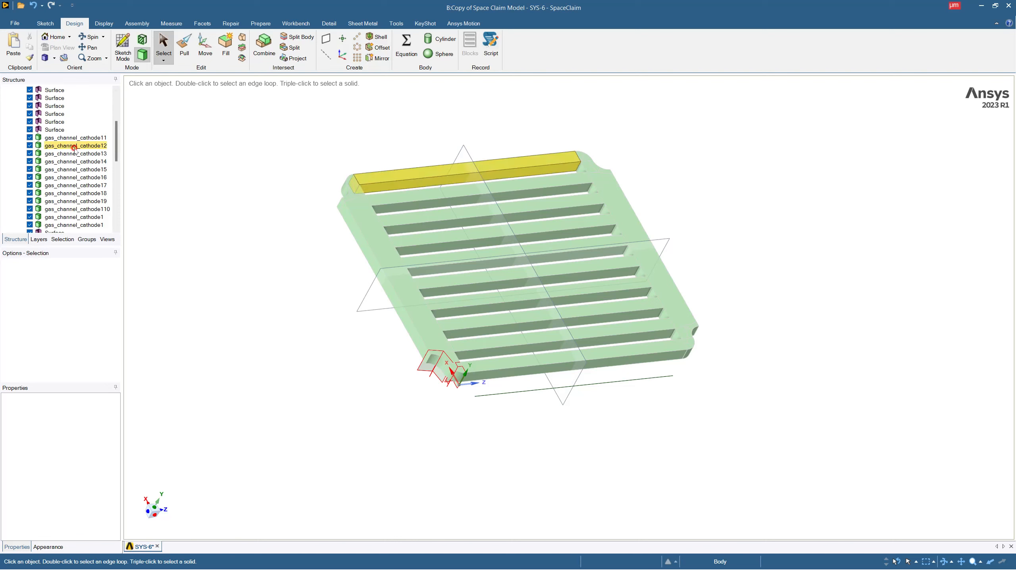
scroll(71, 141, up, 4)
click(72, 177)
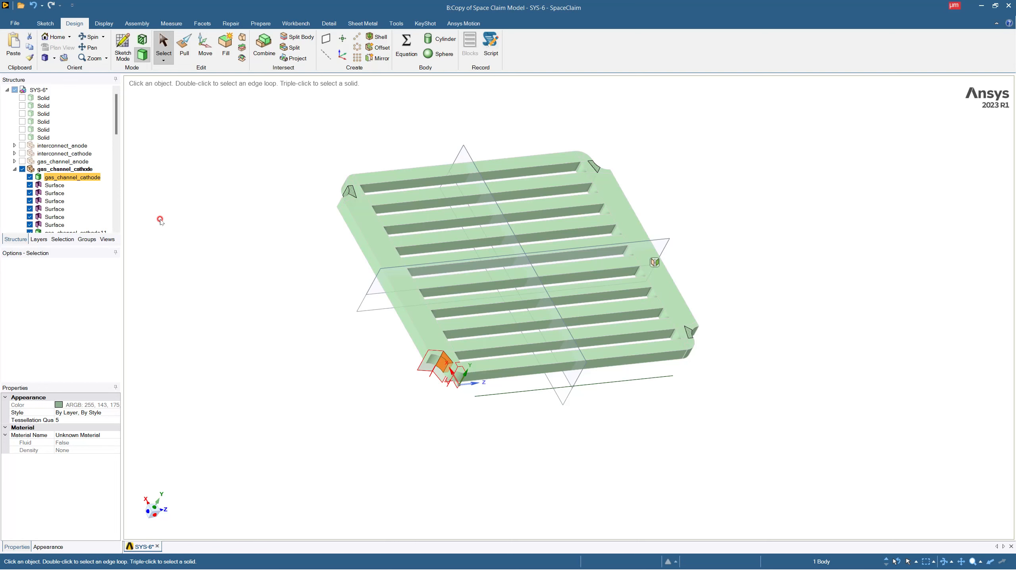
scroll(147, 209, down, 1)
scroll(81, 204, down, 3)
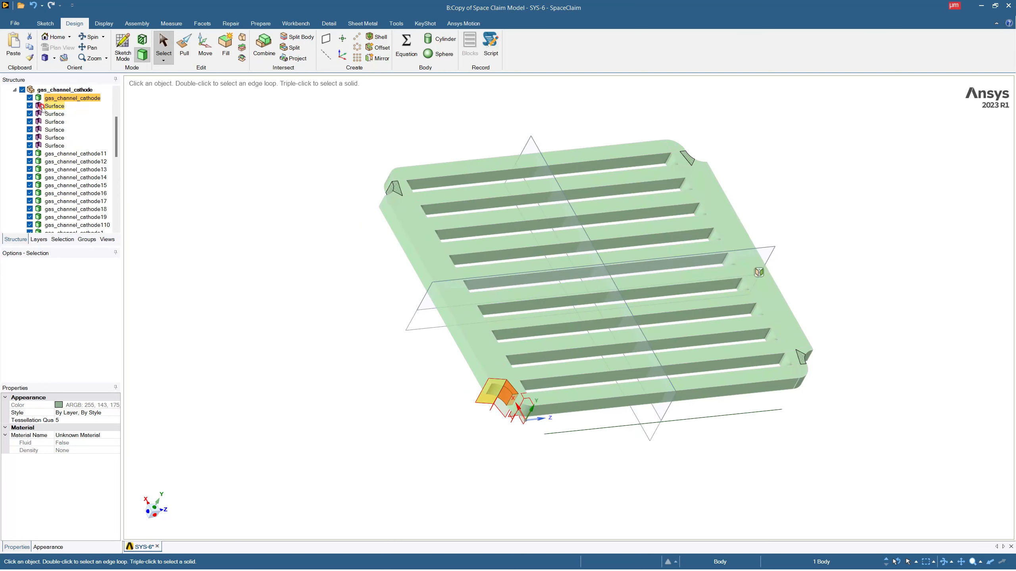
click(56, 106)
shift+click(58, 145)
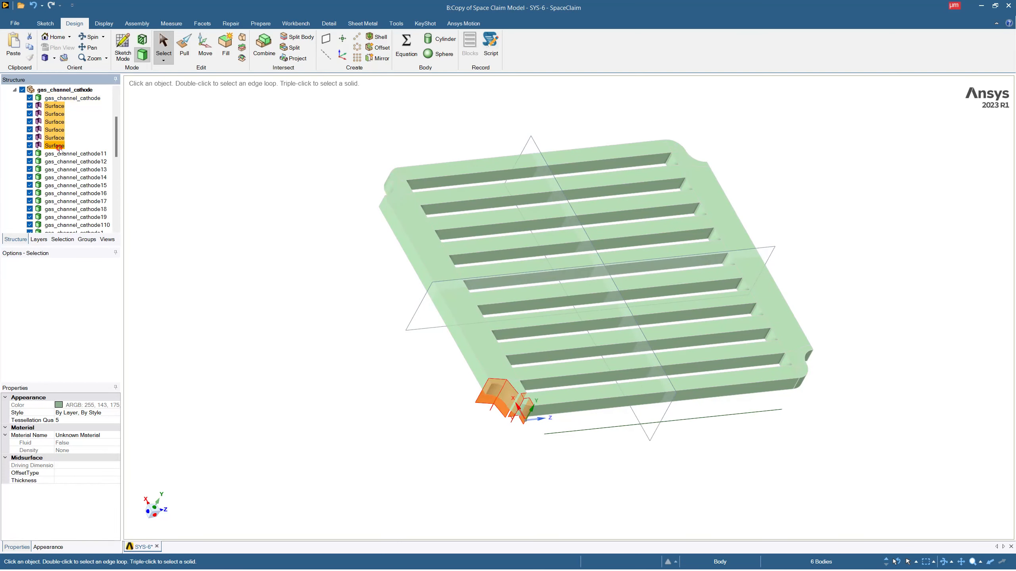
right_click(59, 148)
click(82, 194)
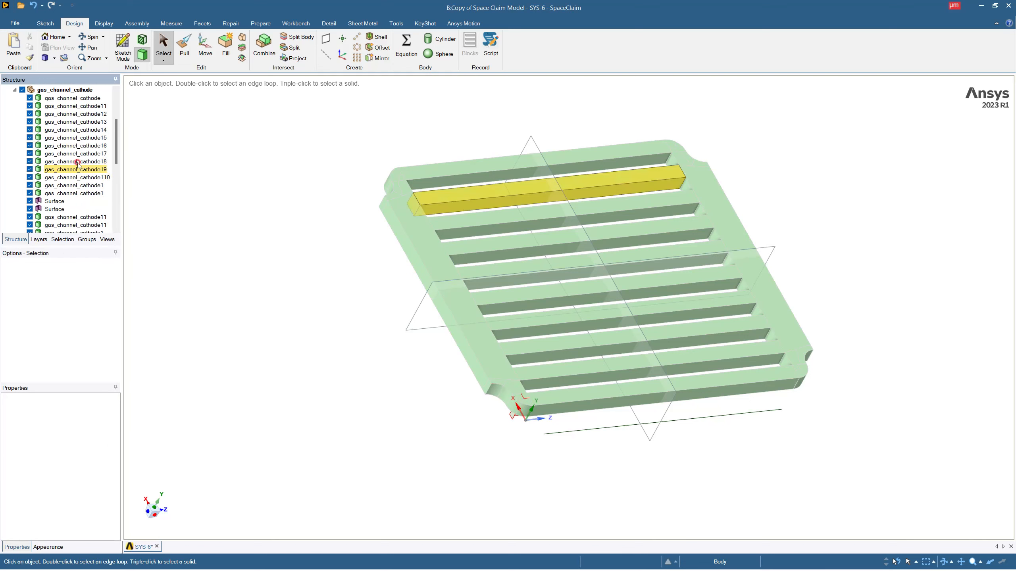
Delete the two remaining cutter surfaces listed after the bar bodies in the gas_channel_cathode component
click(55, 202)
shift+click(55, 209)
right_click(54, 209)
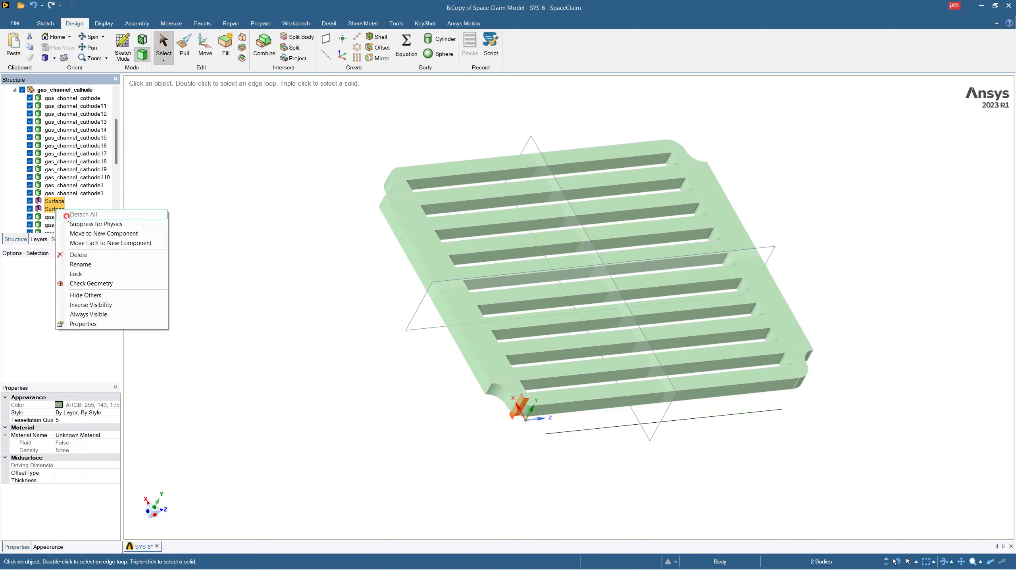
click(89, 259)
Delete both mirror planes and the Curves folder from the gas_channel_cathode component
scroll(72, 185, down, 7)
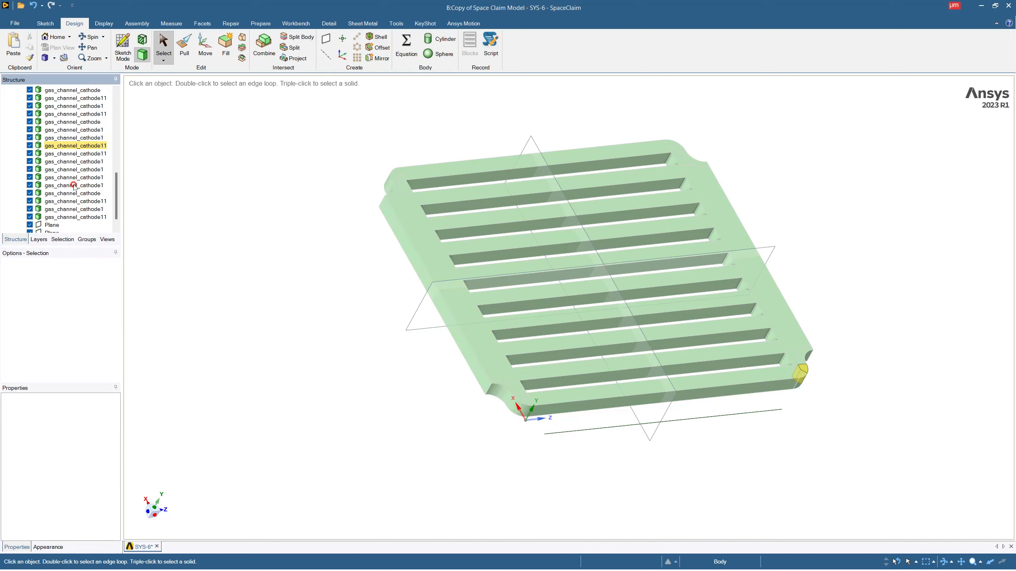
scroll(71, 194, down, 1)
click(59, 208)
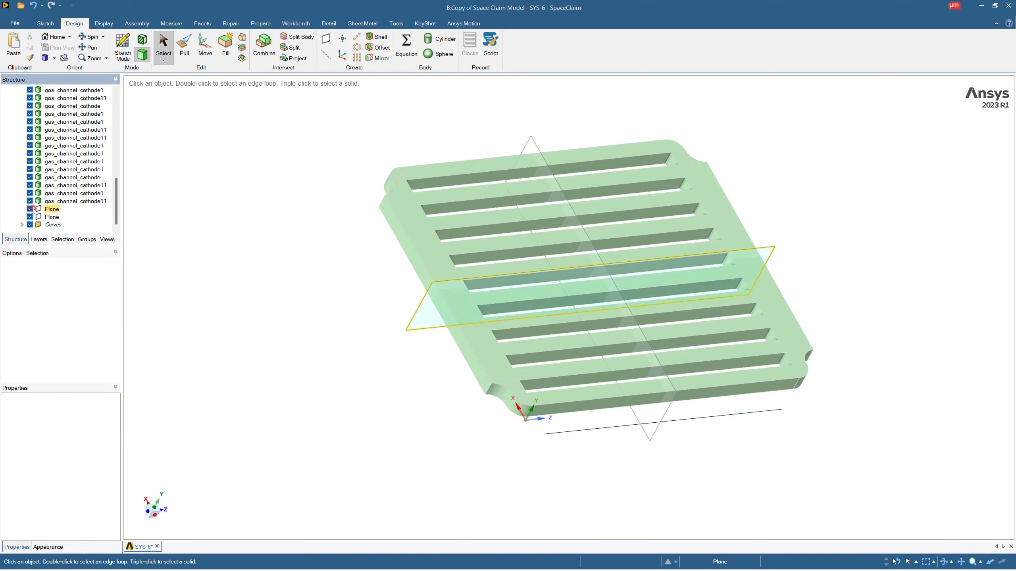
click(43, 210)
shift+click(54, 225)
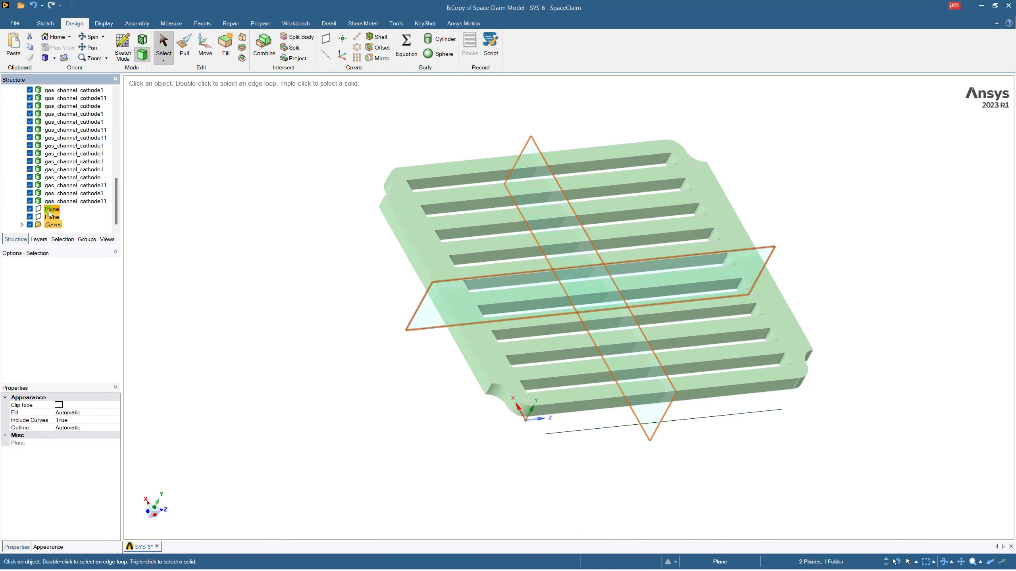
right_click(49, 210)
click(72, 259)
Examine the bodies of the gas_channel_cathode component one after another to see which piece of the geometry each represents
scroll(72, 180, up, 5)
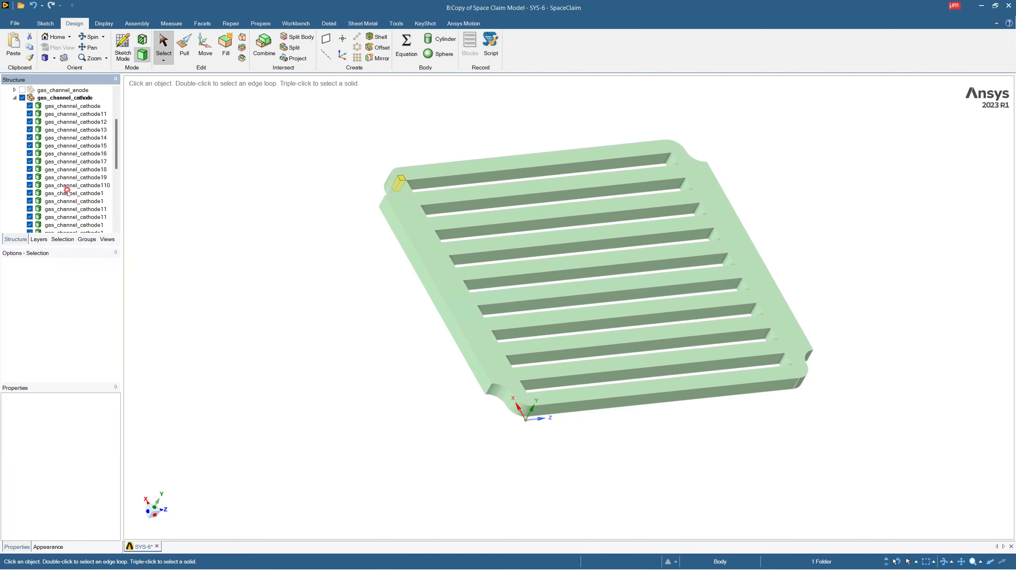
click(72, 177)
click(73, 178)
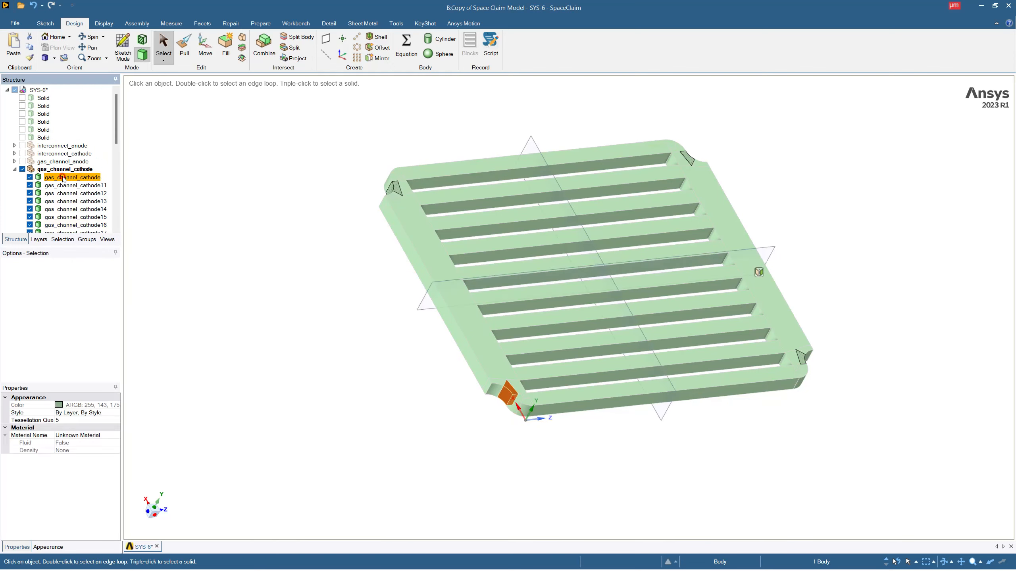
click(64, 186)
click(64, 193)
click(64, 201)
click(64, 210)
click(64, 218)
click(65, 225)
scroll(67, 206, down, 5)
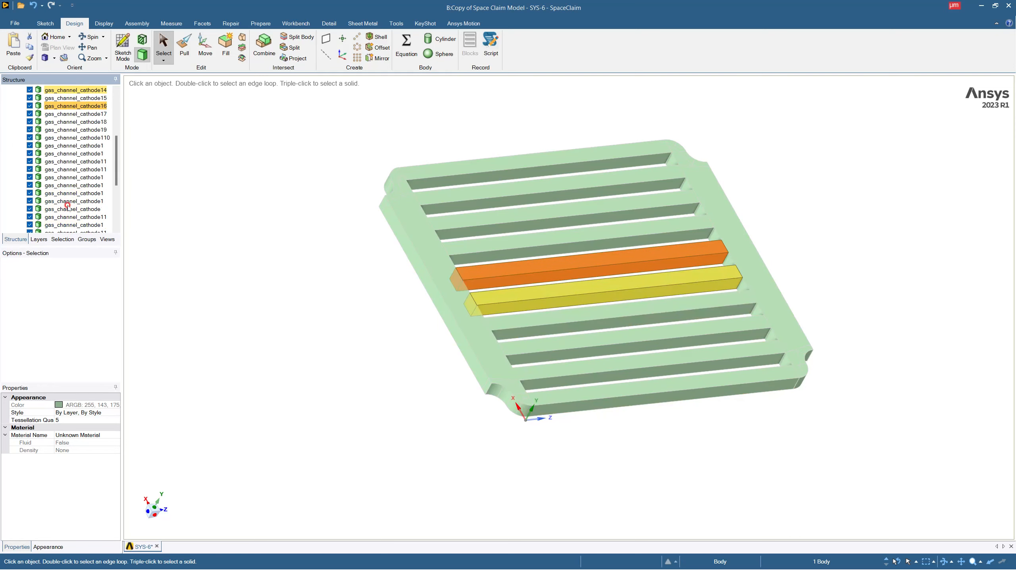
click(78, 113)
click(77, 122)
click(77, 130)
click(77, 137)
click(77, 145)
click(78, 153)
click(77, 162)
click(78, 169)
click(78, 177)
click(79, 185)
click(79, 193)
click(79, 201)
click(79, 209)
click(79, 217)
click(79, 225)
click(79, 233)
scroll(80, 232, down, 4)
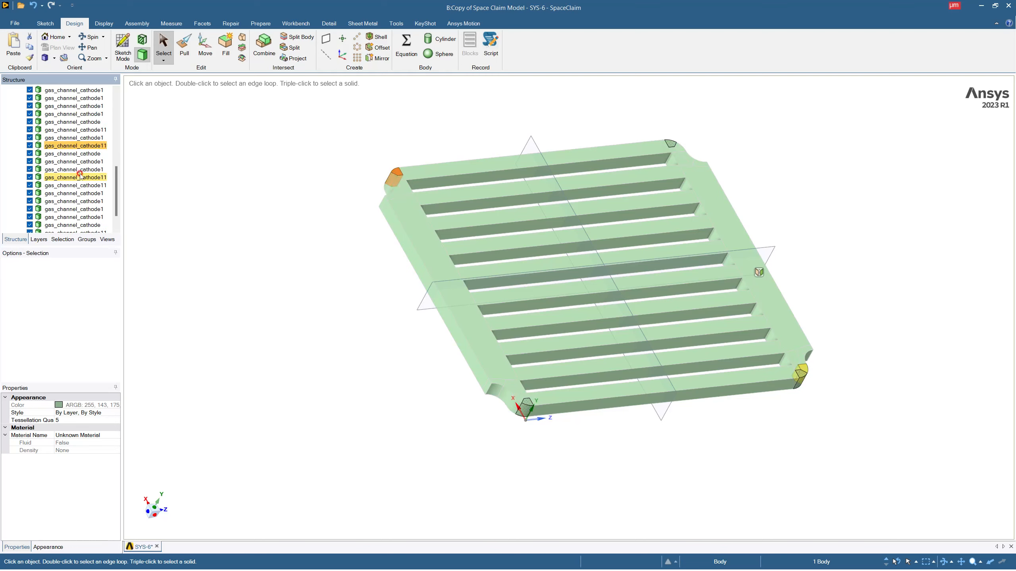
click(80, 153)
click(80, 161)
click(80, 169)
click(80, 177)
click(83, 185)
click(82, 193)
click(81, 201)
click(81, 208)
click(81, 217)
click(80, 225)
scroll(80, 225, down, 1)
click(80, 210)
click(81, 217)
click(80, 225)
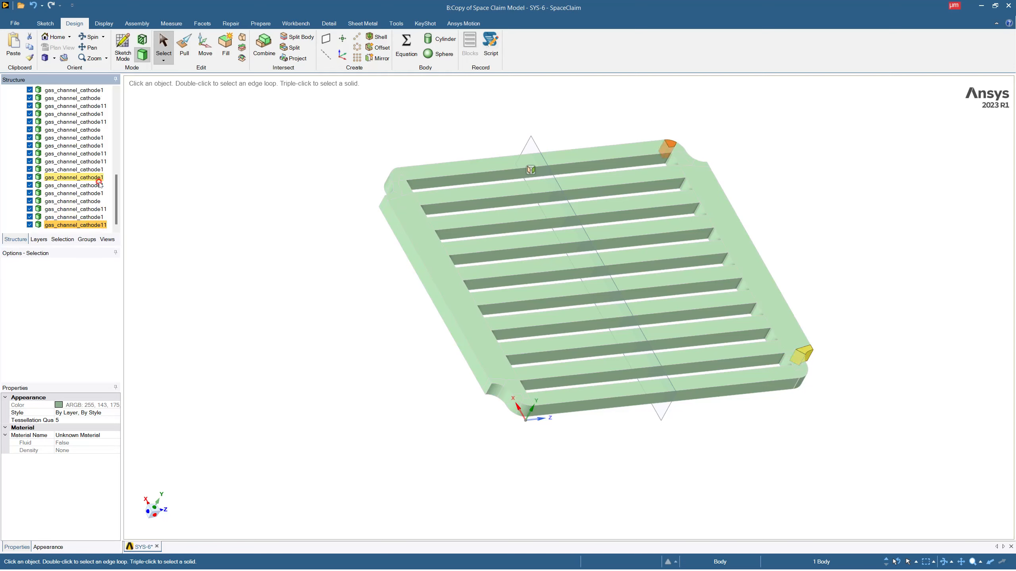
click(290, 232)
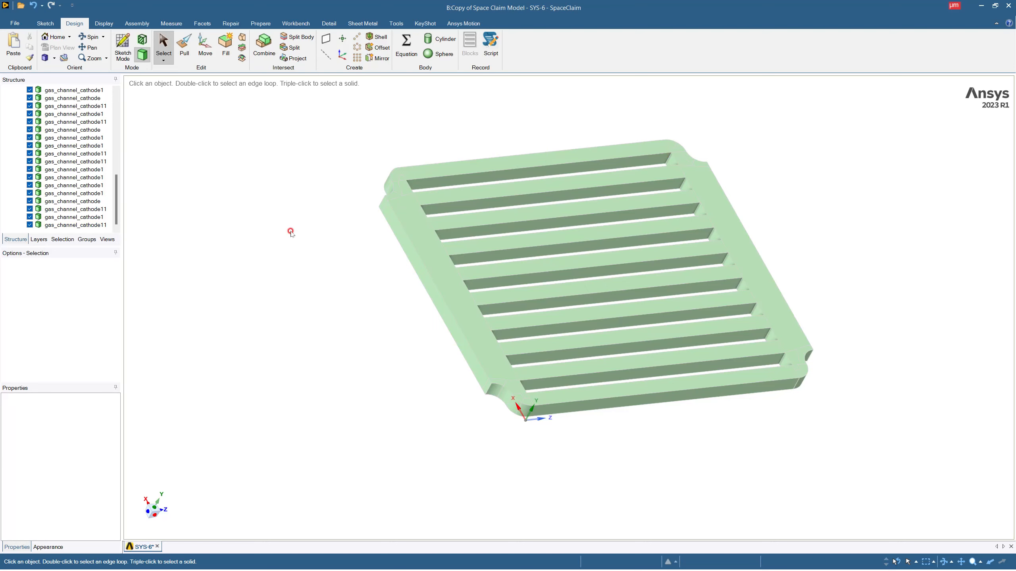
Inspect the split gas_channel_cathode geometry from above, checking its side strips, bars and corner pieces
scroll(335, 236, down, 4)
scroll(314, 219, up, 3)
scroll(81, 157, up, 5)
scroll(82, 157, up, 5)
click(430, 212)
middle_drag(430, 213, 403, 266)
click(406, 265)
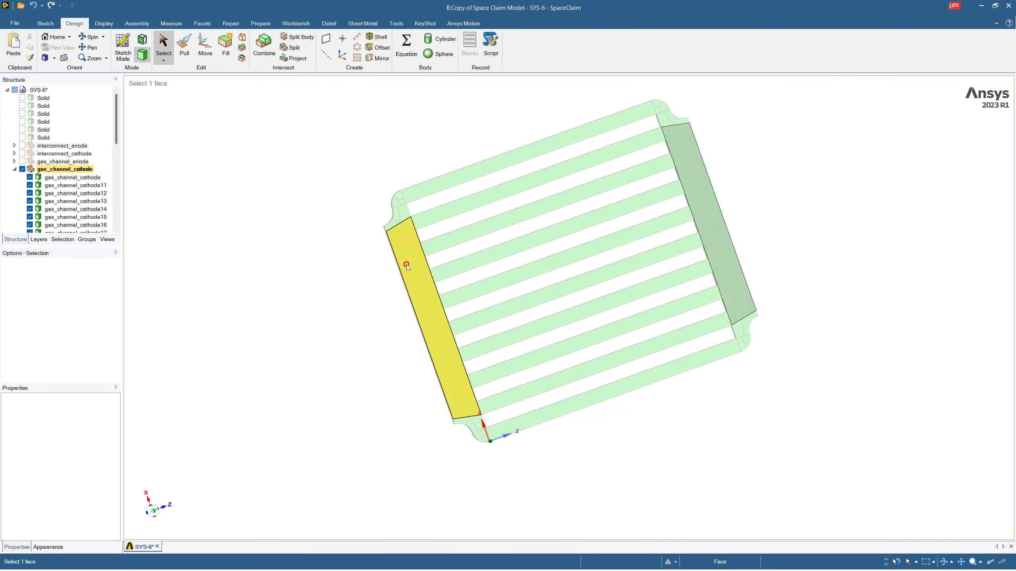
key(Escape)
middle_drag(353, 285, 343, 241)
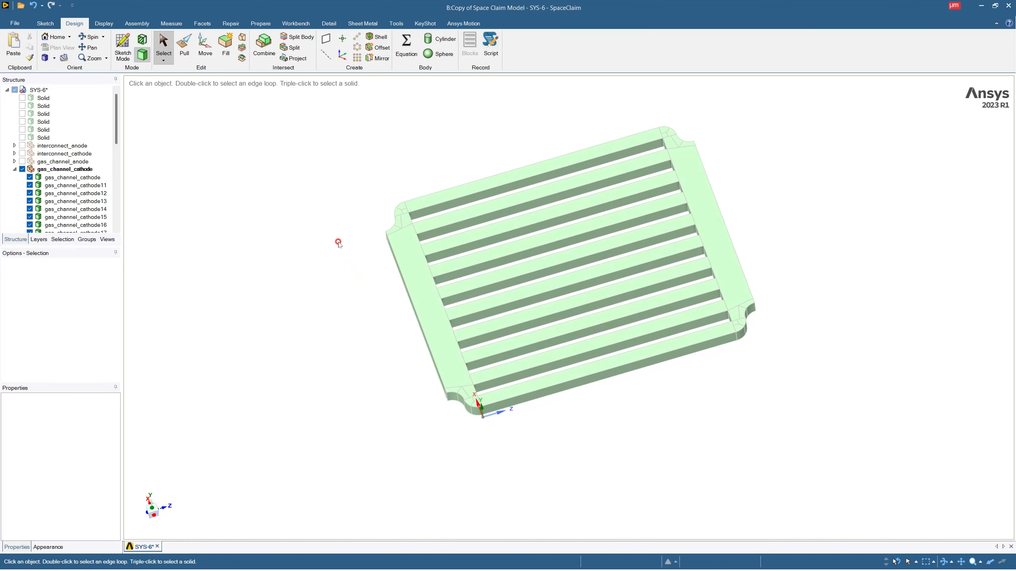
Show all solids and components of the SYS-6 assembly
click(14, 90)
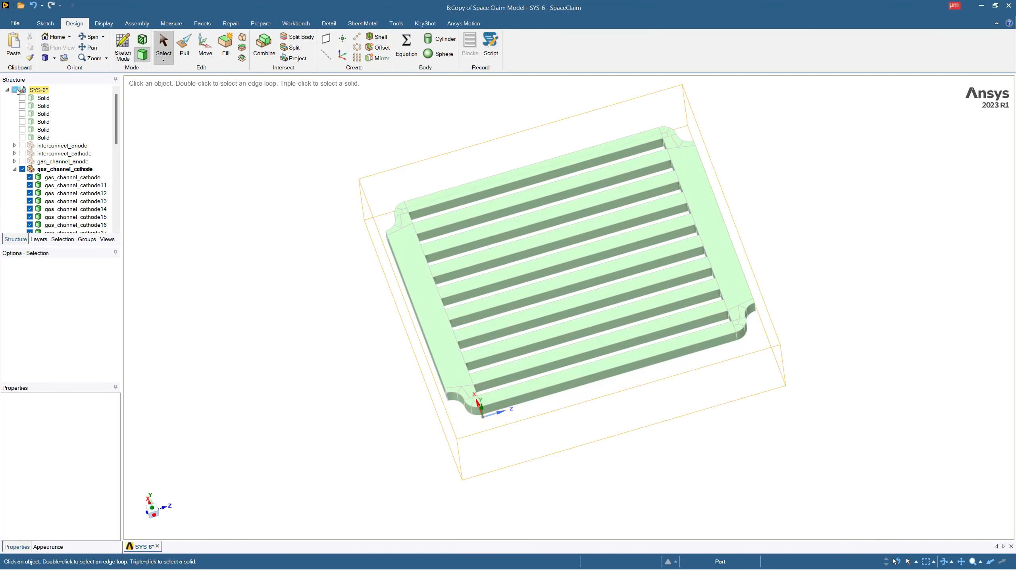
click(14, 90)
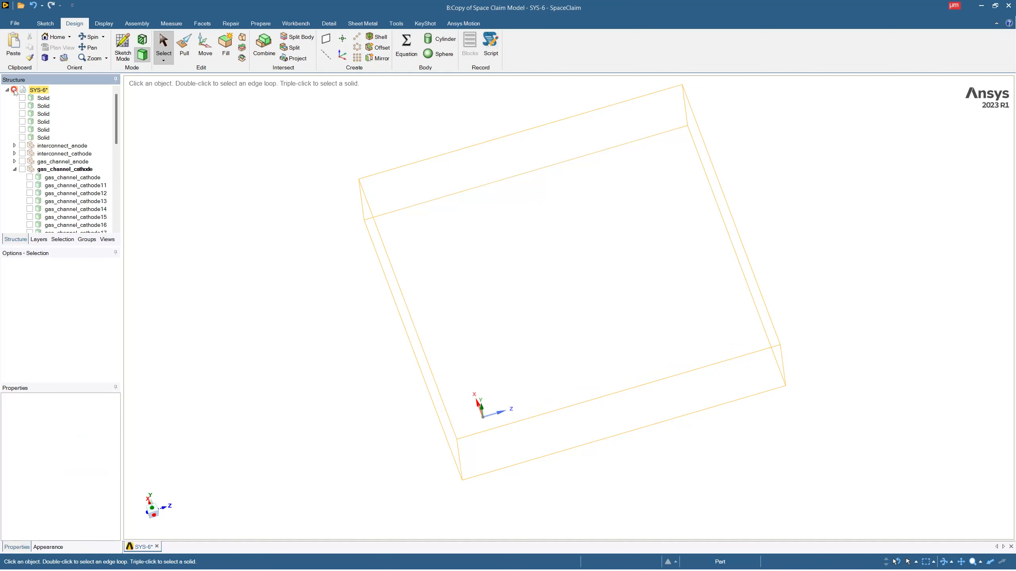
click(15, 91)
middle_drag(399, 252, 418, 224)
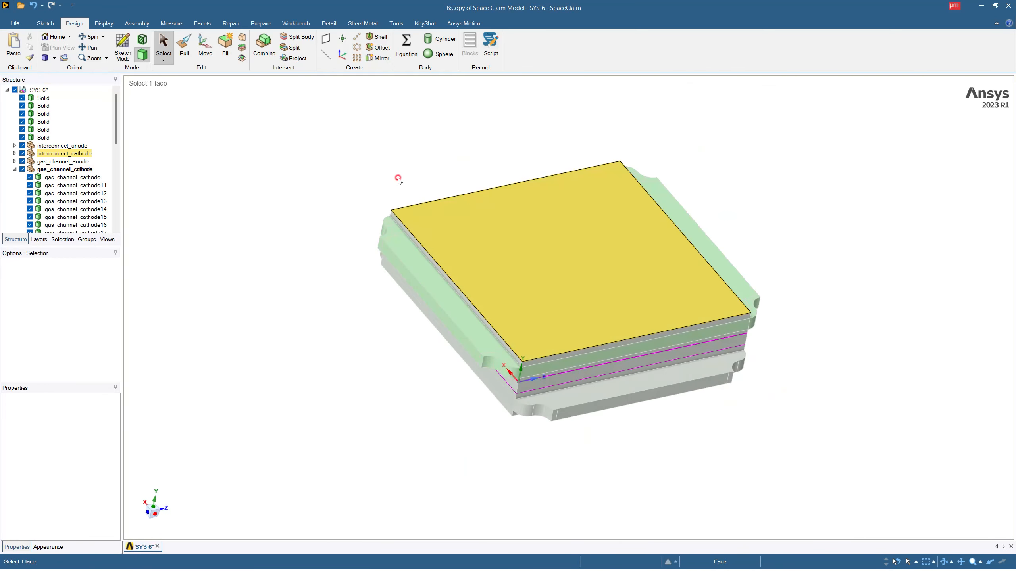
Share all coincident faces and edges across the whole assembly with the Share topology tool, checking the corner pieces before completing
click(295, 23)
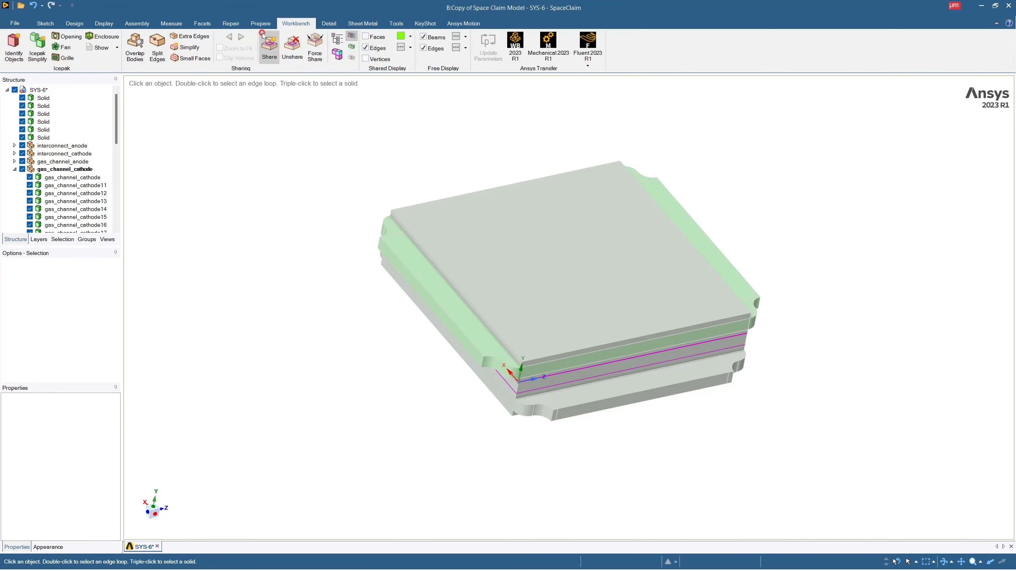
click(279, 49)
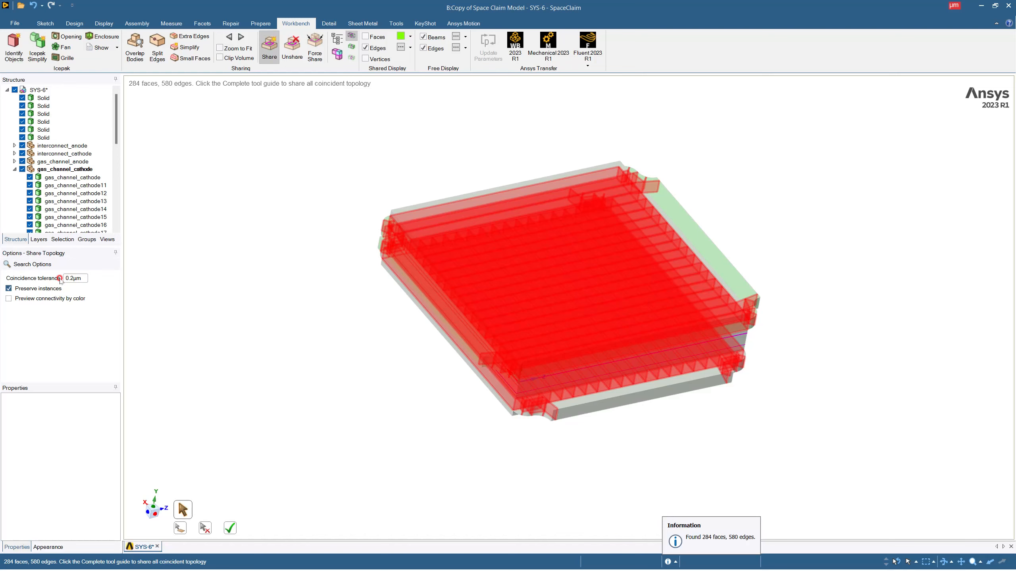
middle_drag(551, 384, 516, 422)
scroll(480, 383, up, 7)
middle_drag(496, 366, 520, 390)
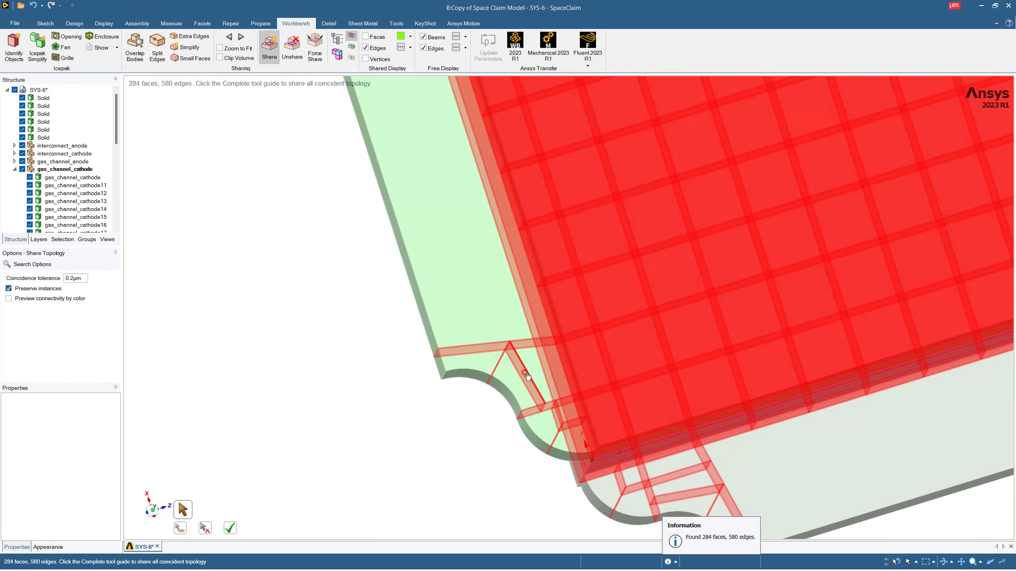
middle_drag(515, 356, 515, 347)
scroll(516, 350, down, 5)
click(229, 531)
Examine the shared edges around the corner pieces of the assembly
mouse_move(489, 394)
middle_down()
mouse_move(497, 326)
mouse_move(517, 359)
mouse_move(460, 381)
mouse_move(407, 368)
mouse_move(402, 397)
mouse_move(482, 386)
middle_up()
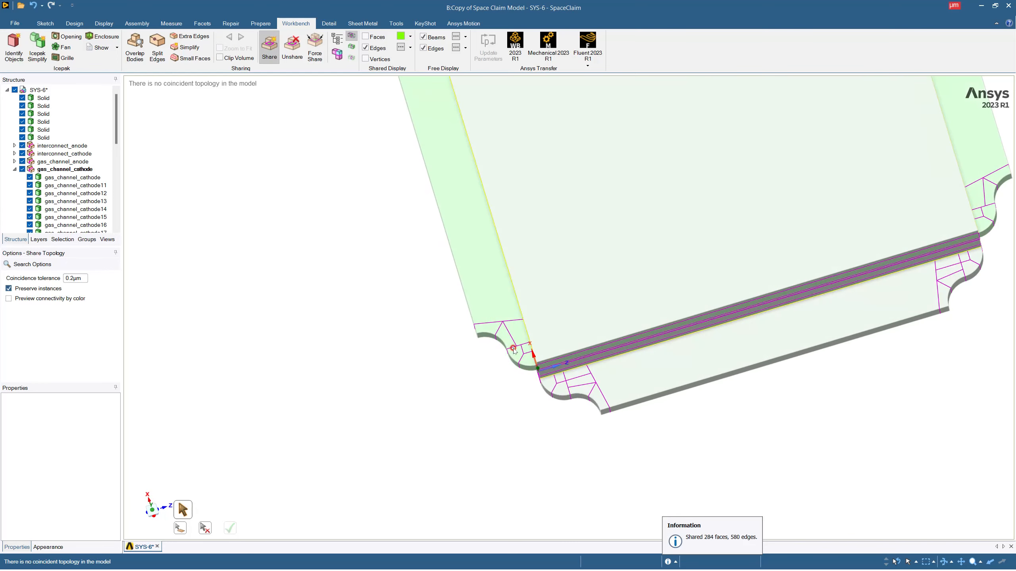
scroll(519, 342, down, 1)
scroll(885, 311, down, 1)
scroll(894, 295, up, 3)
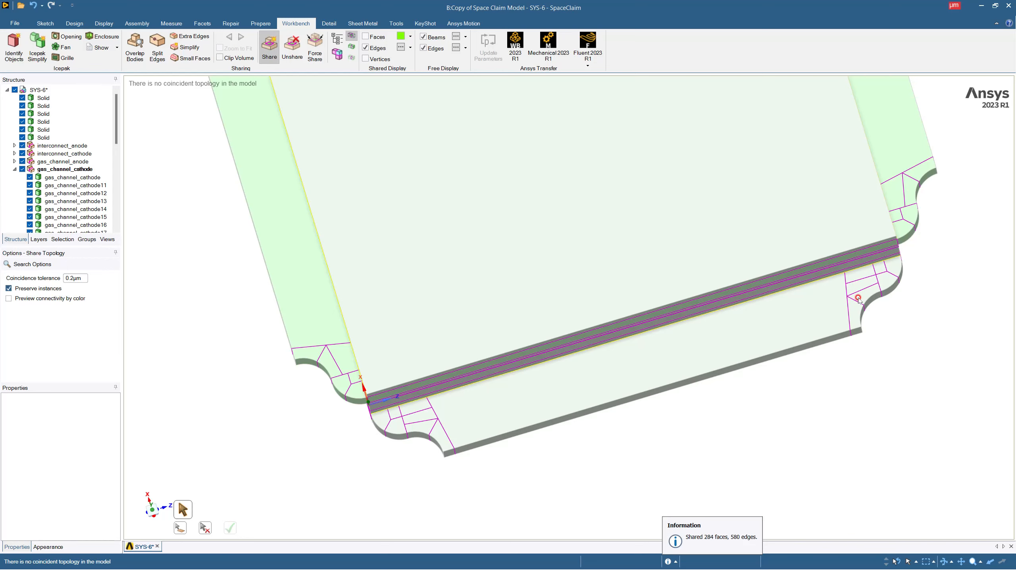
scroll(806, 240, down, 11)
scroll(785, 175, up, 5)
shift+middle_drag(756, 239, 596, 260)
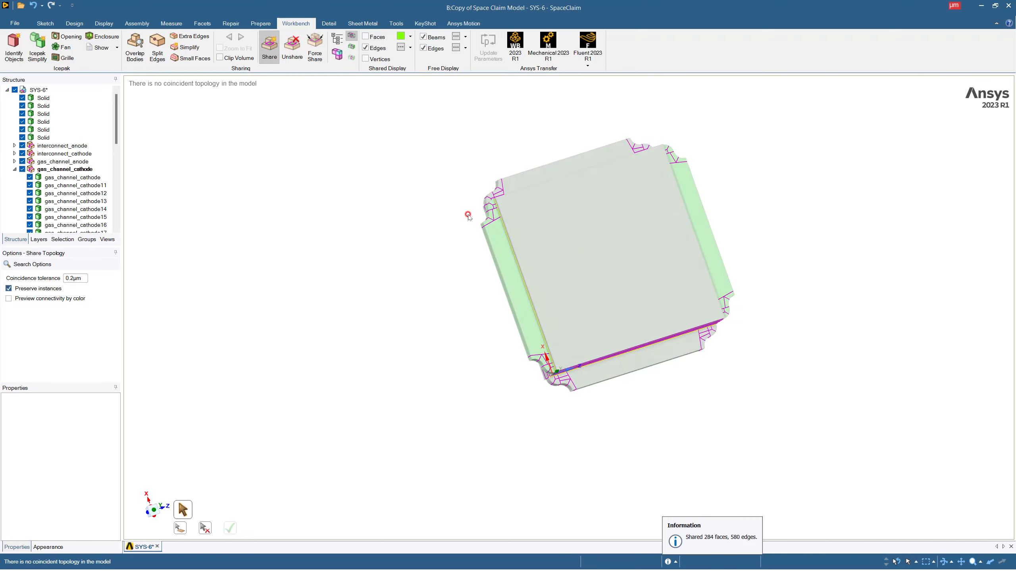
Save the project and close SpaceClaim
click(15, 23)
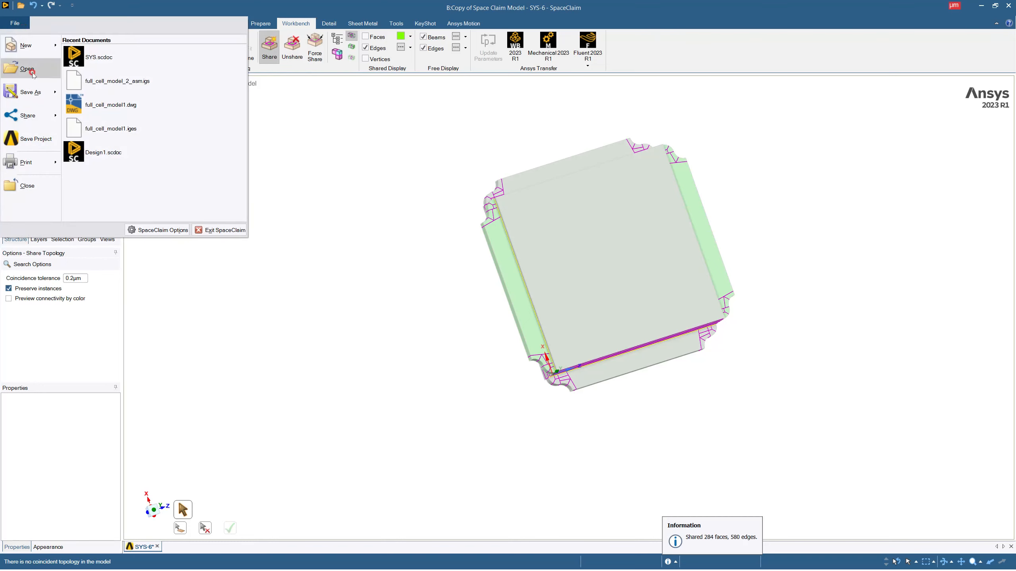
click(37, 134)
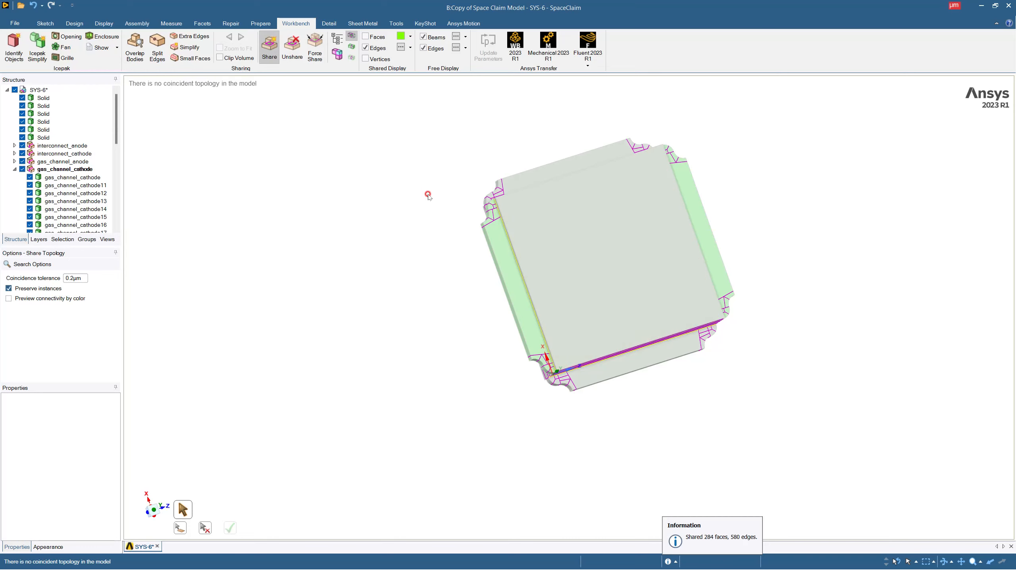
click(1005, 9)
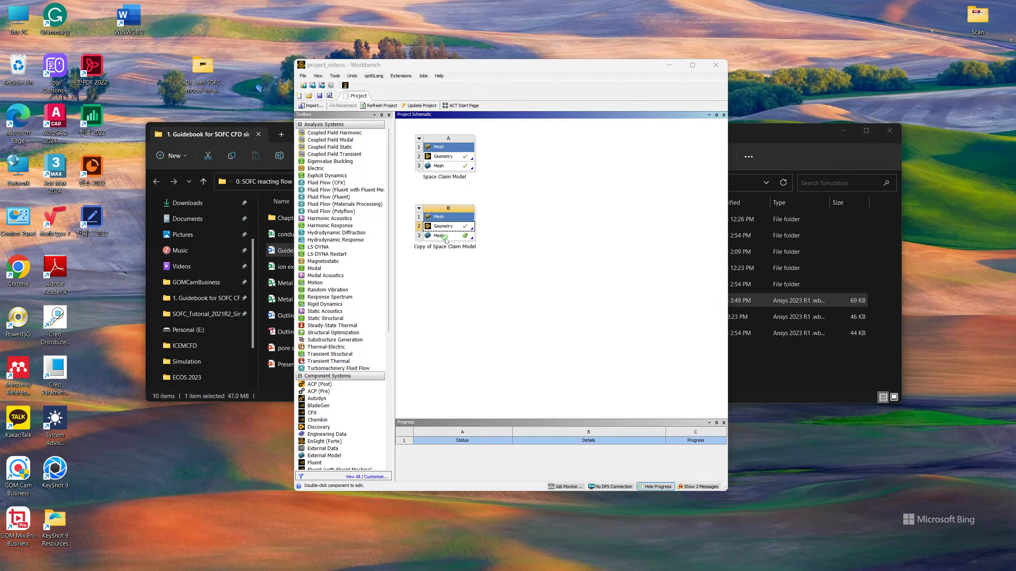
In Workbench, open the mesh of the Copy of Space Claim Model system for editing and read the upstream data
right_click(445, 239)
click(462, 241)
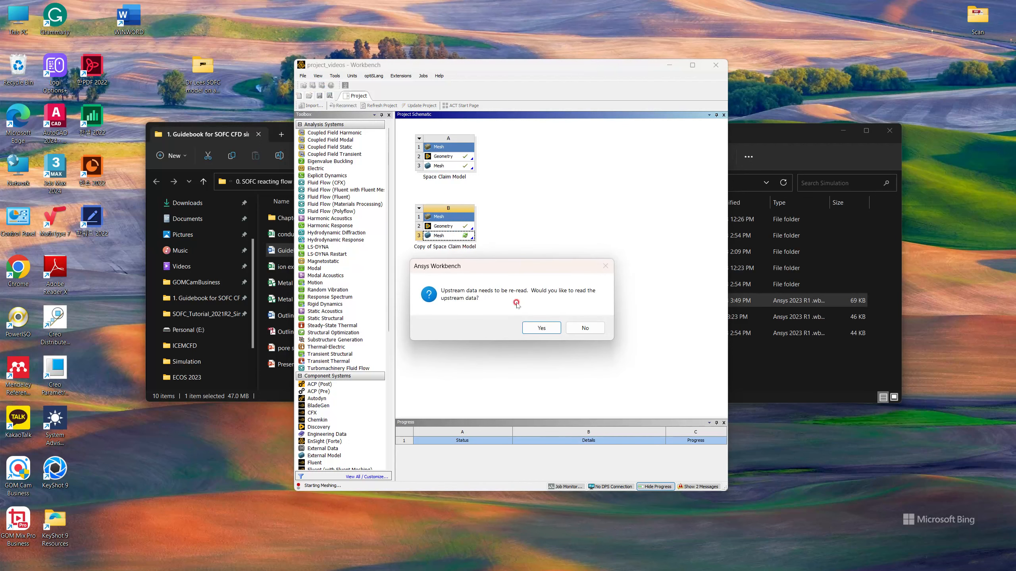
click(538, 328)
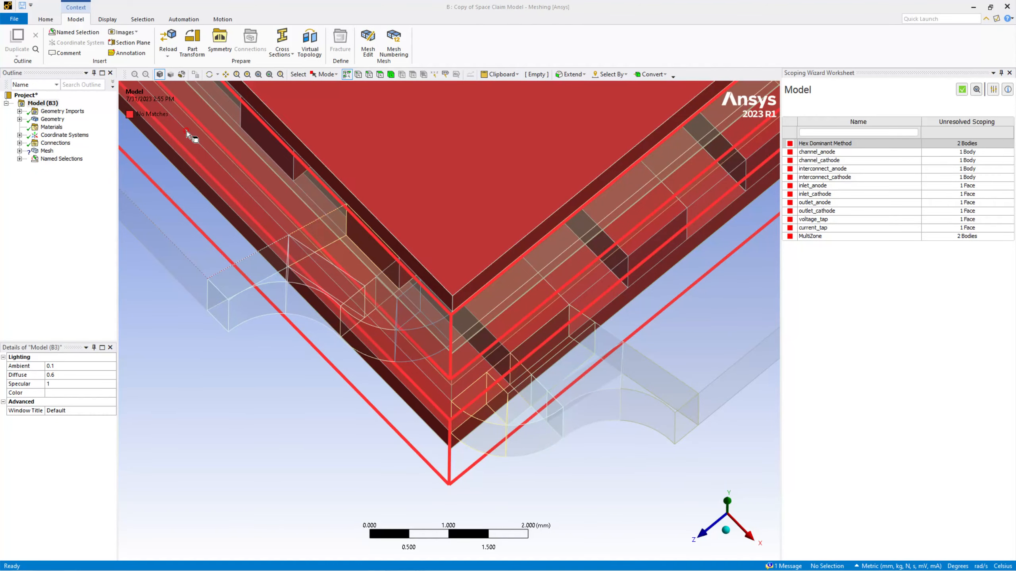
Expand the named selections and mesh controls in the outline, and close the Scoping Wizard worksheet
click(18, 158)
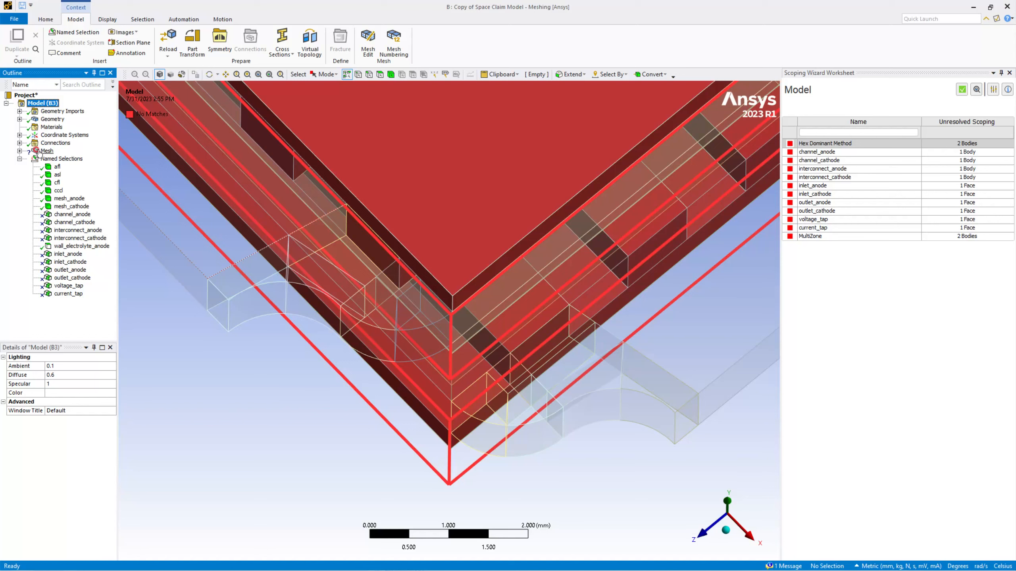
click(19, 150)
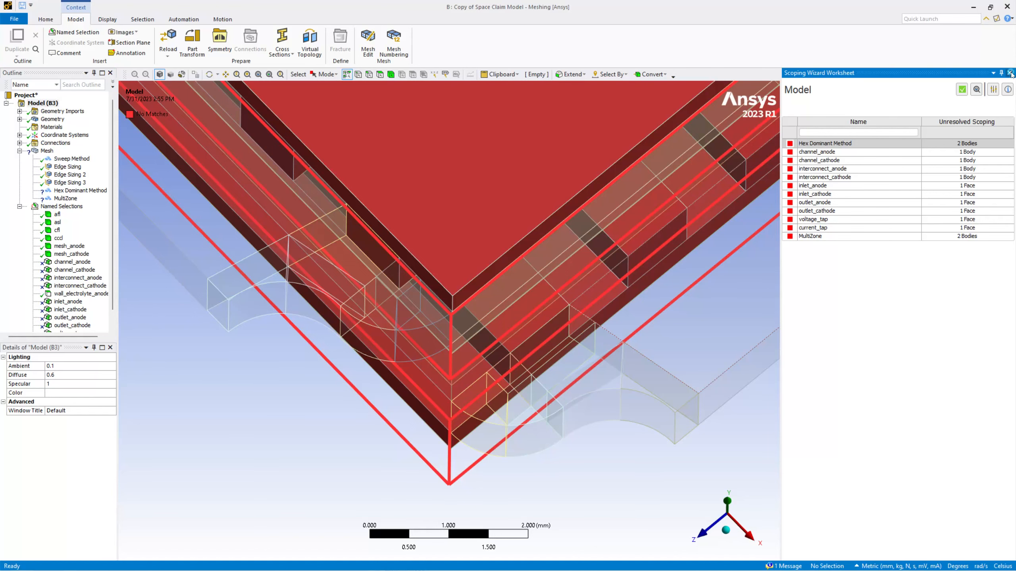
click(1009, 75)
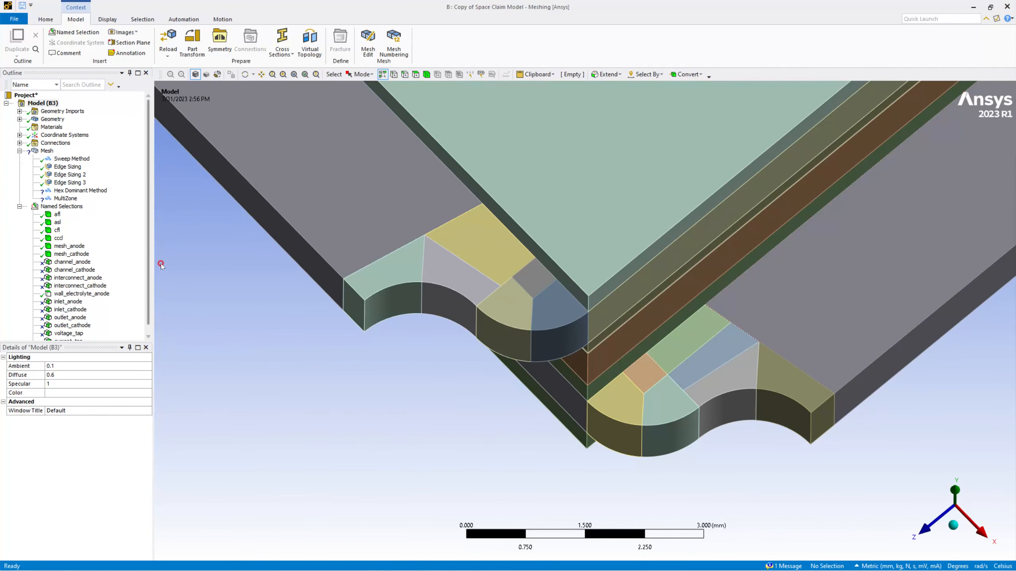
Isolate all interconnect_anode bodies of the SYS-6 part by hiding every other body
mouse_move(486, 247)
middle_down()
mouse_move(492, 229)
mouse_move(473, 243)
middle_up()
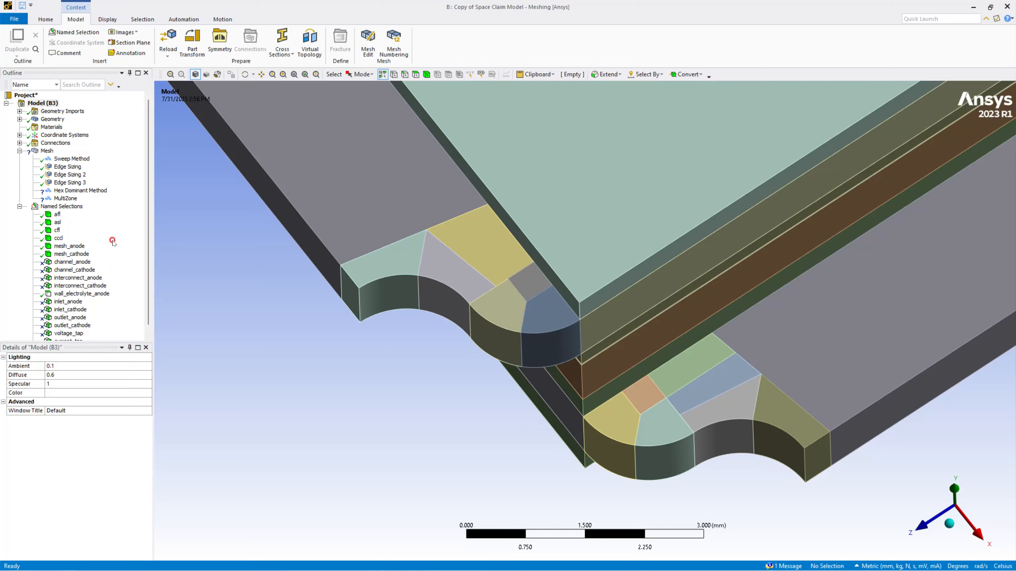
click(19, 119)
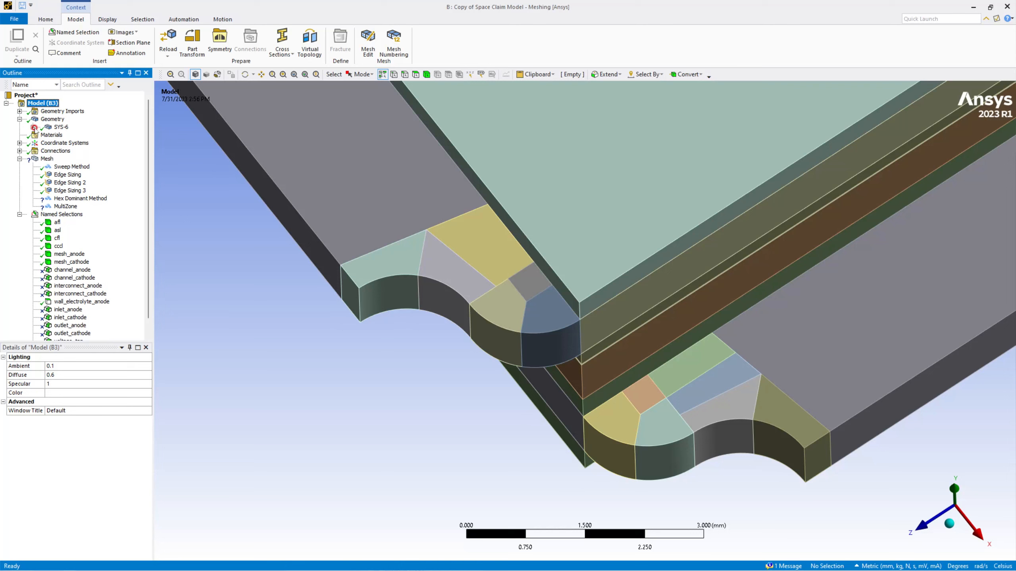
click(34, 128)
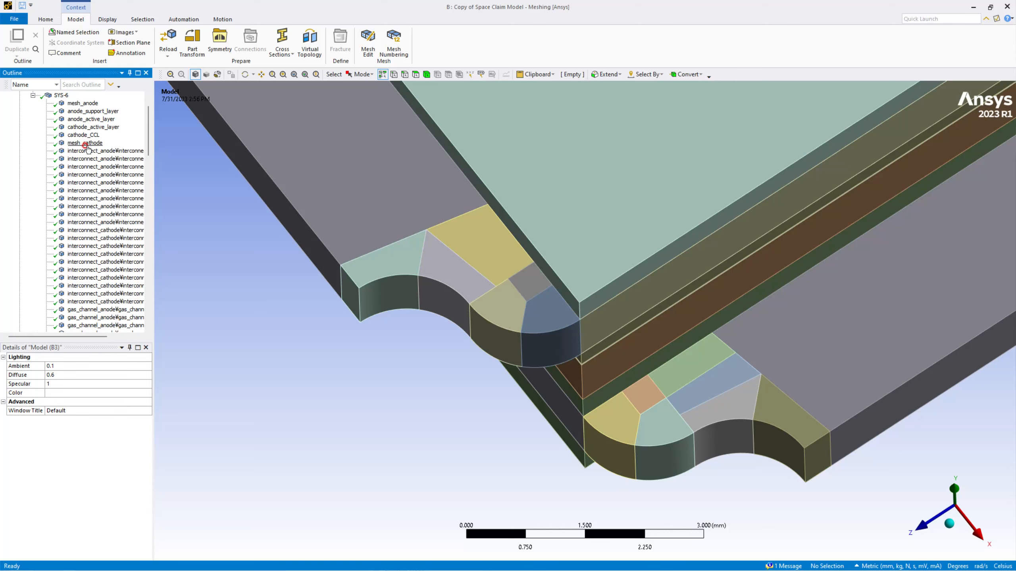
click(88, 152)
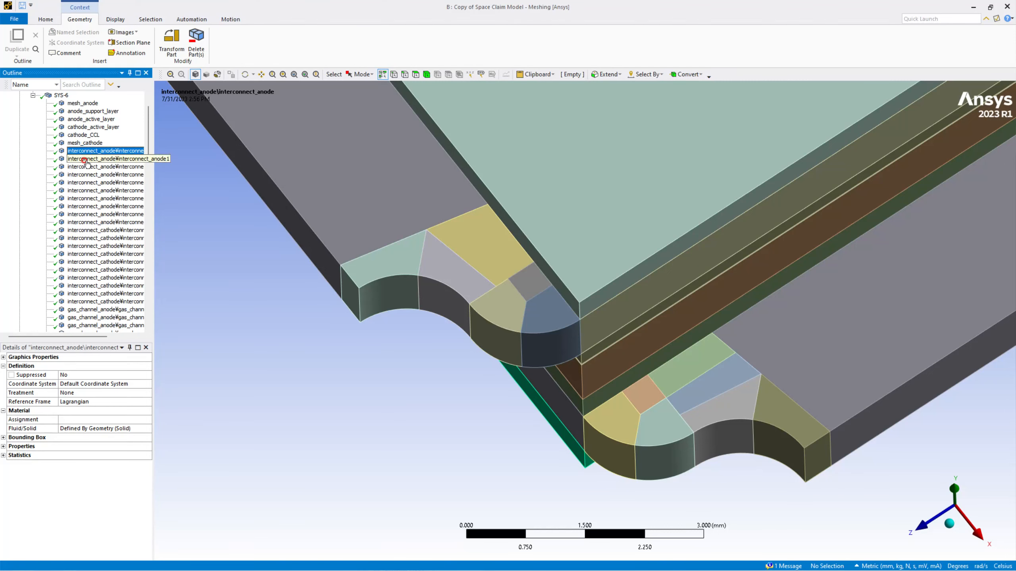
ctrl+click(86, 159)
ctrl+click(86, 167)
ctrl+click(87, 175)
ctrl+click(88, 183)
ctrl+click(89, 191)
ctrl+click(90, 199)
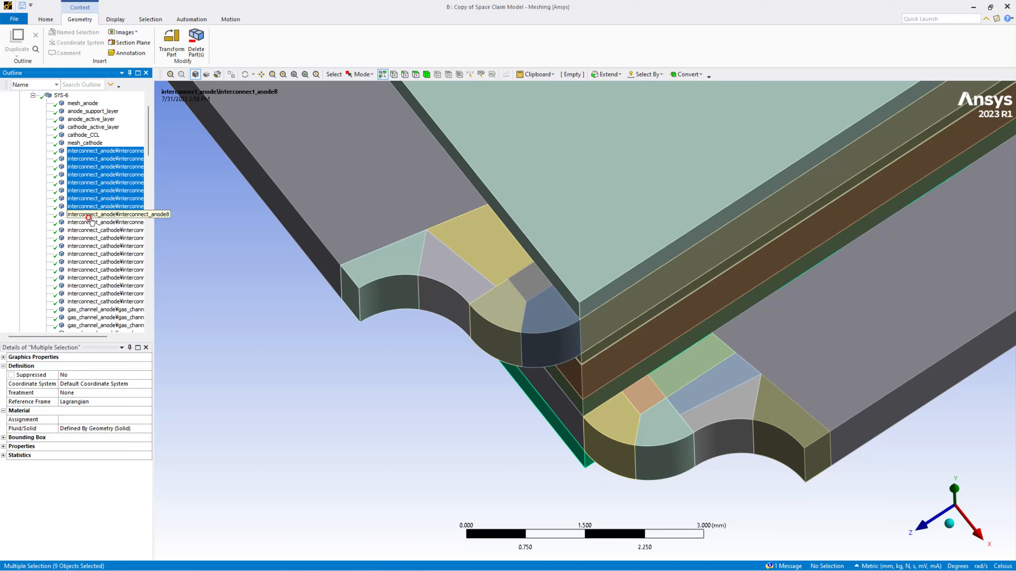
ctrl+click(88, 218)
right_click(82, 221)
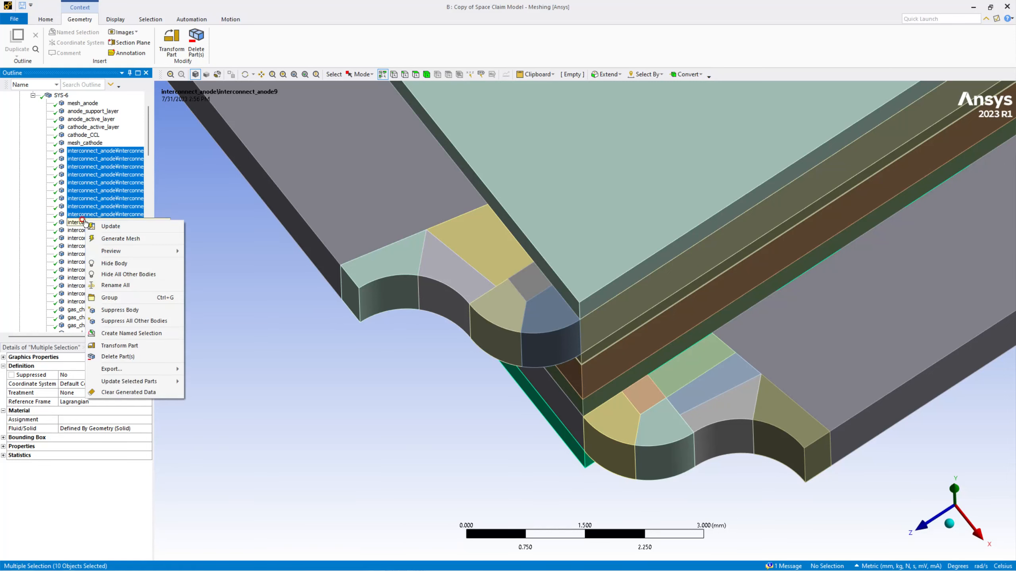
click(119, 274)
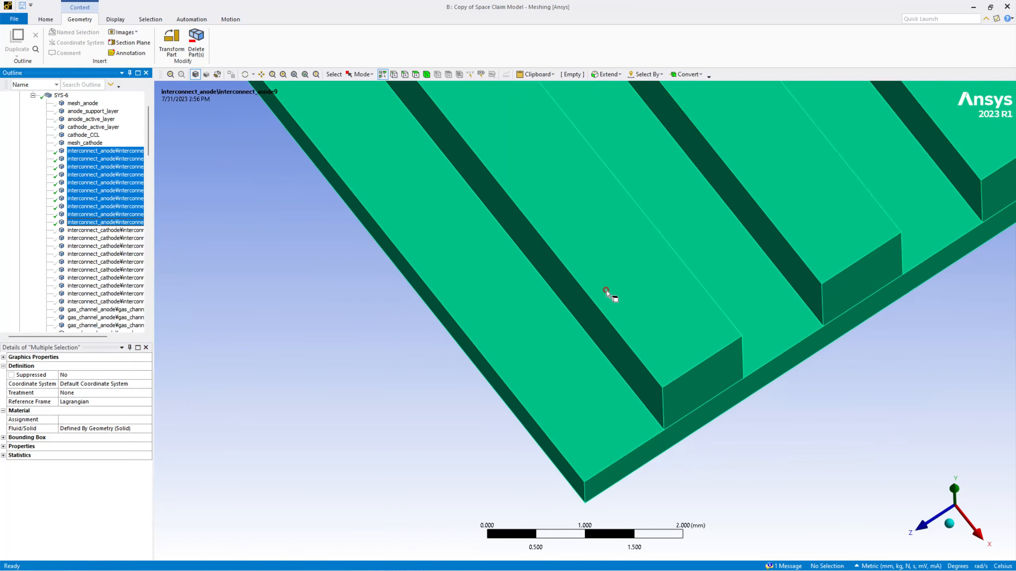
scroll(606, 291, down, 8)
middle_drag(604, 308, 581, 352)
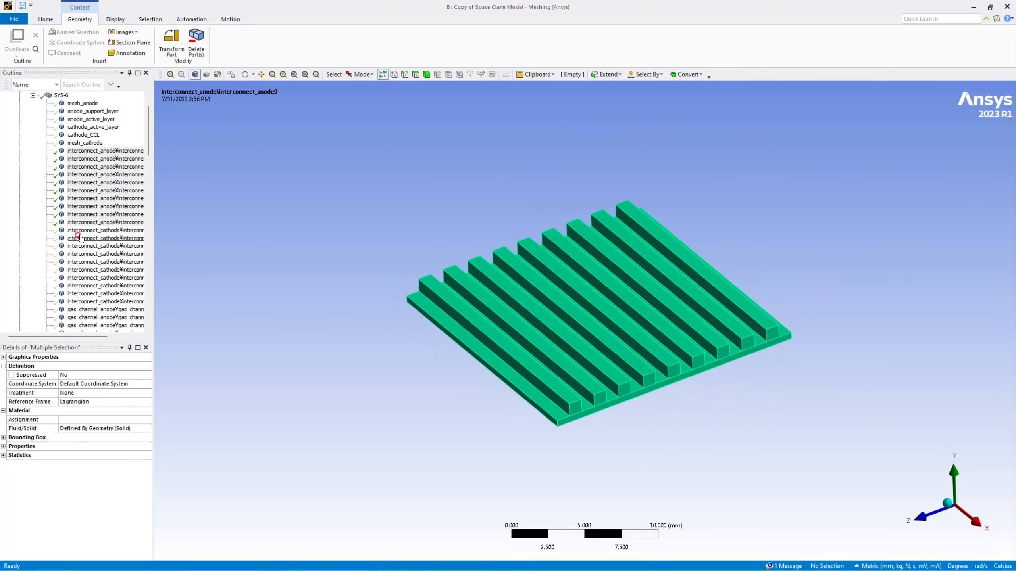
Delete the channel_anode, channel_cathode, interconnect_anode and interconnect_cathode named selections
scroll(80, 238, down, 15)
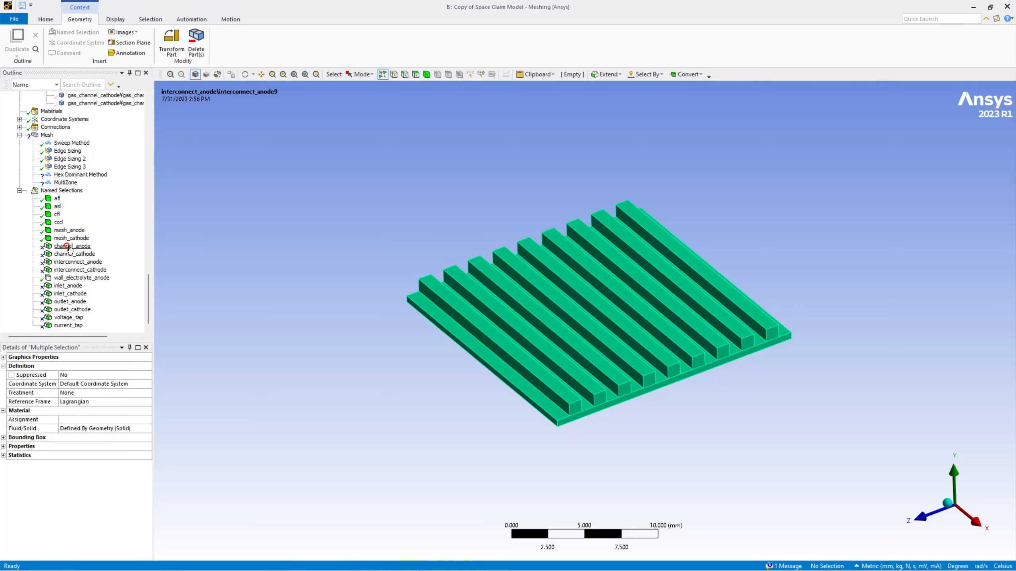
click(68, 246)
ctrl+click(69, 255)
ctrl+click(68, 263)
ctrl+click(68, 270)
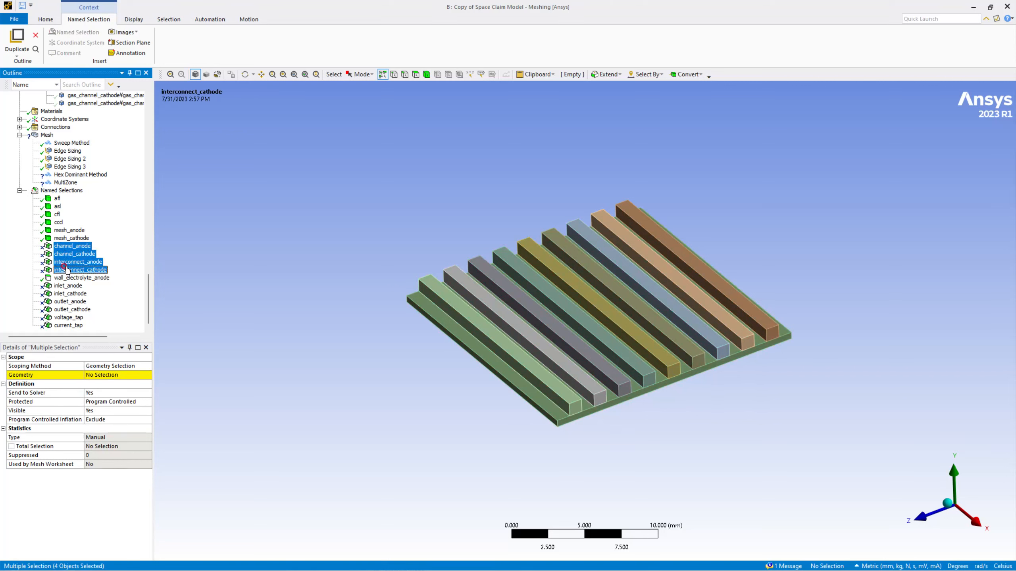
right_click(67, 270)
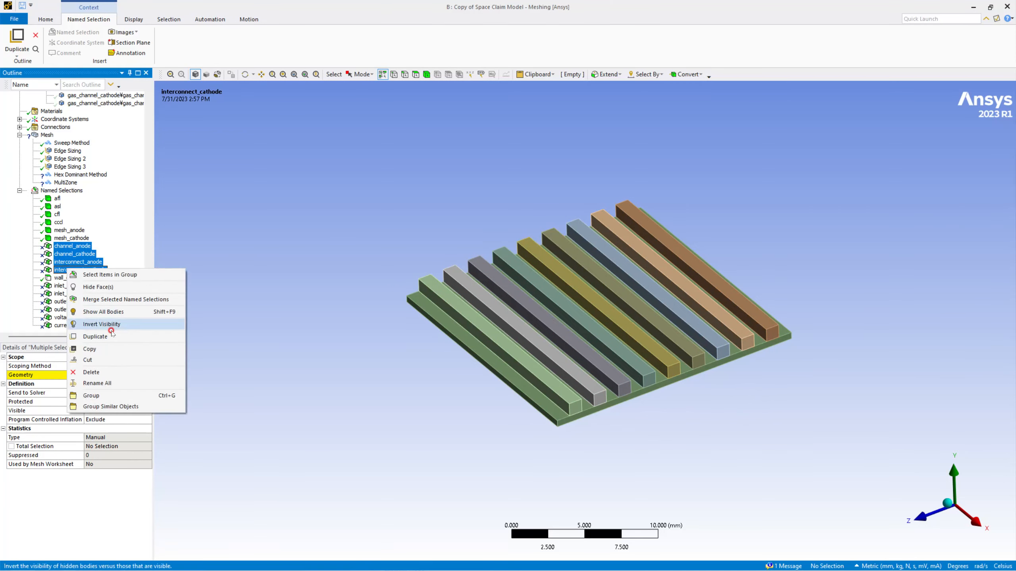
click(91, 372)
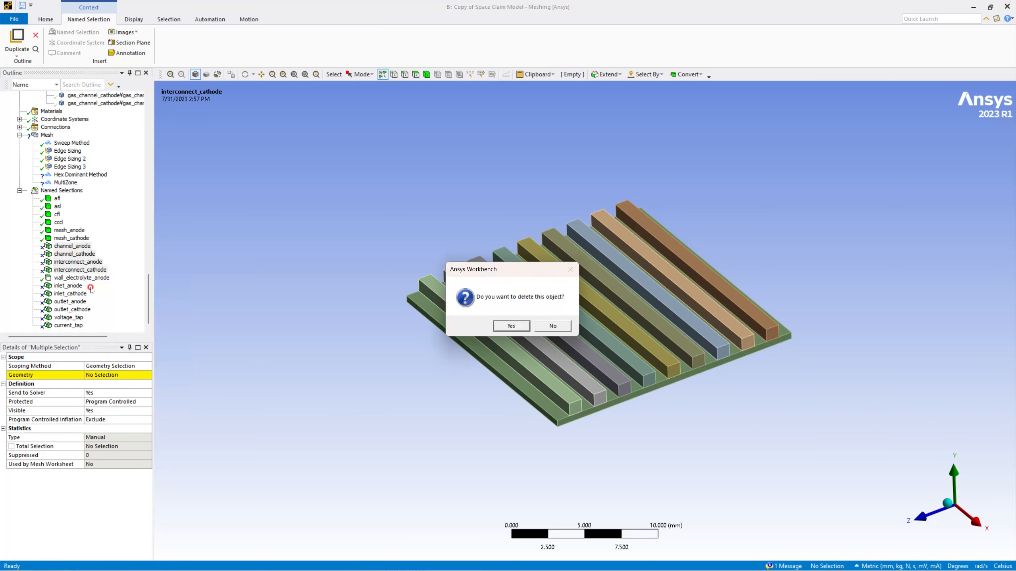
click(506, 326)
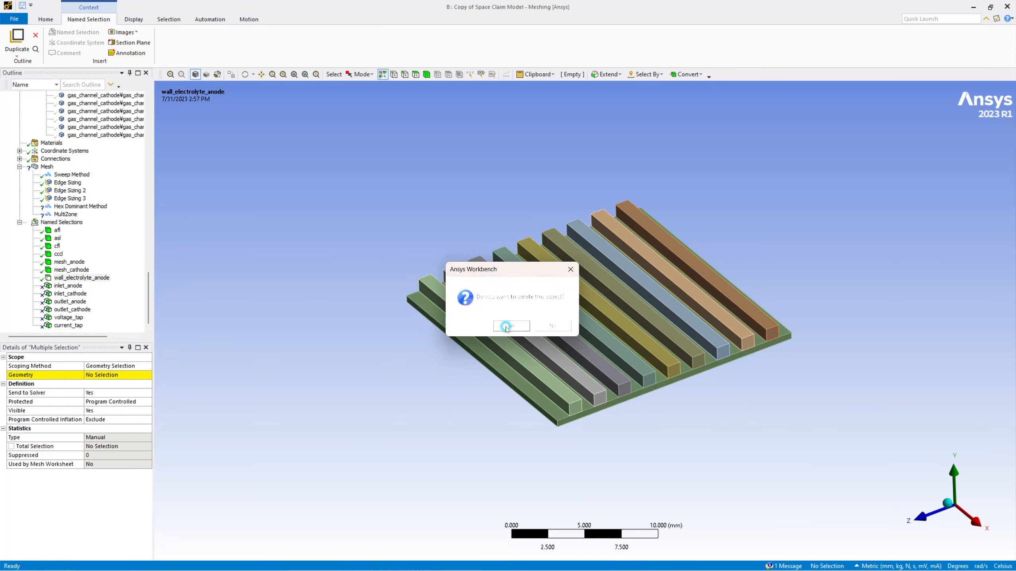
click(69, 286)
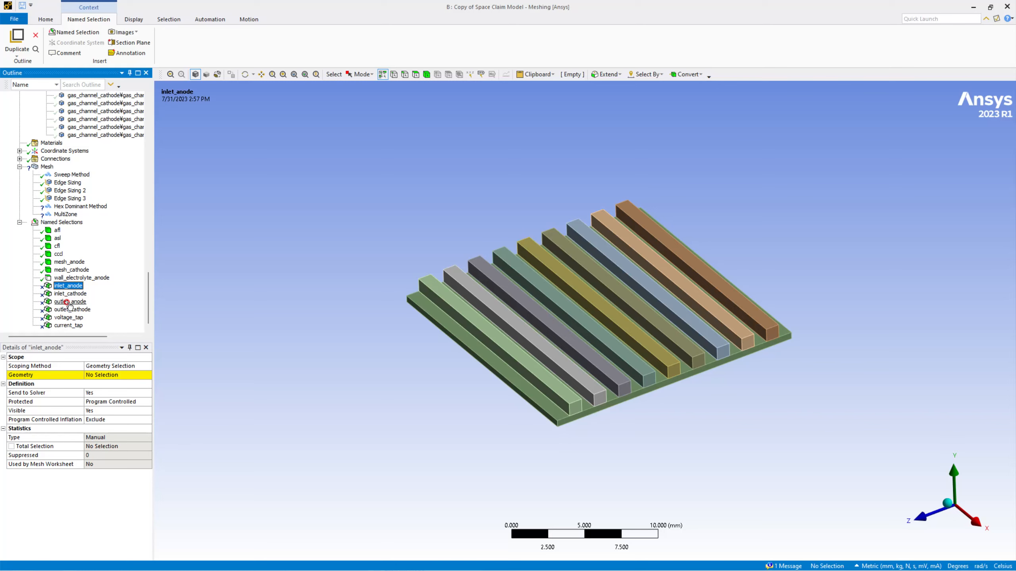
click(188, 271)
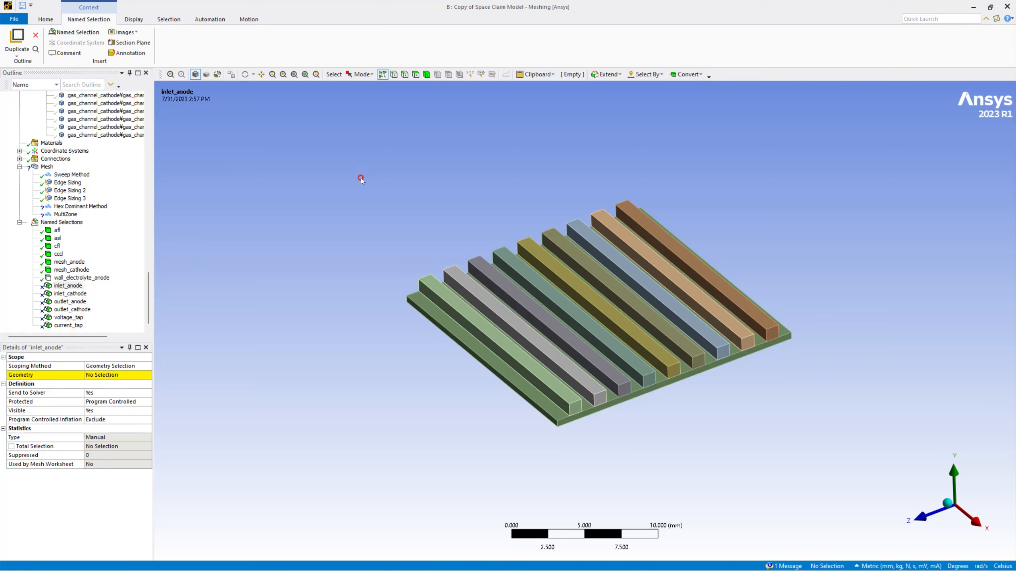
drag(536, 269, 709, 378)
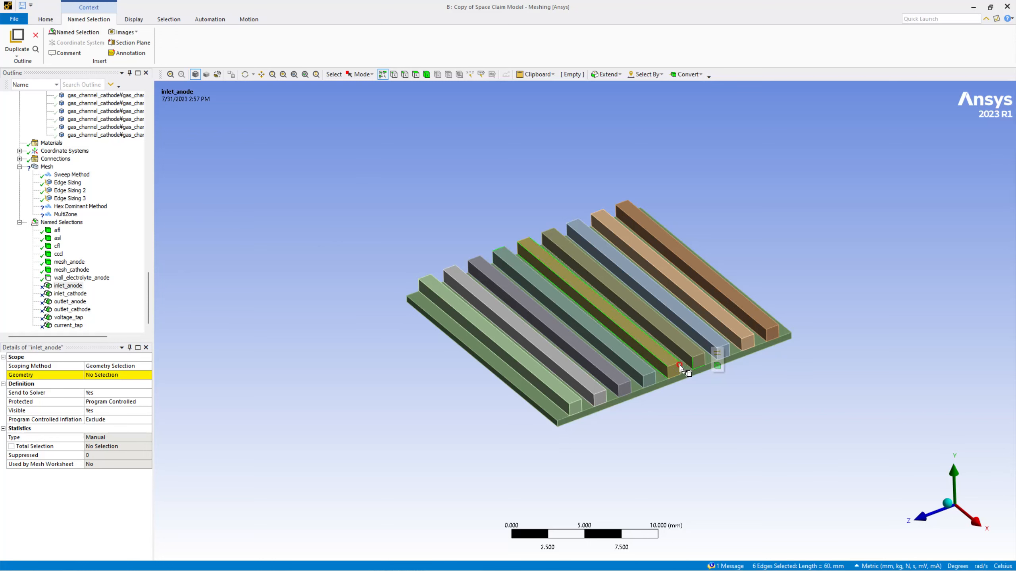
right_click(57, 223)
mouse_move(82, 228)
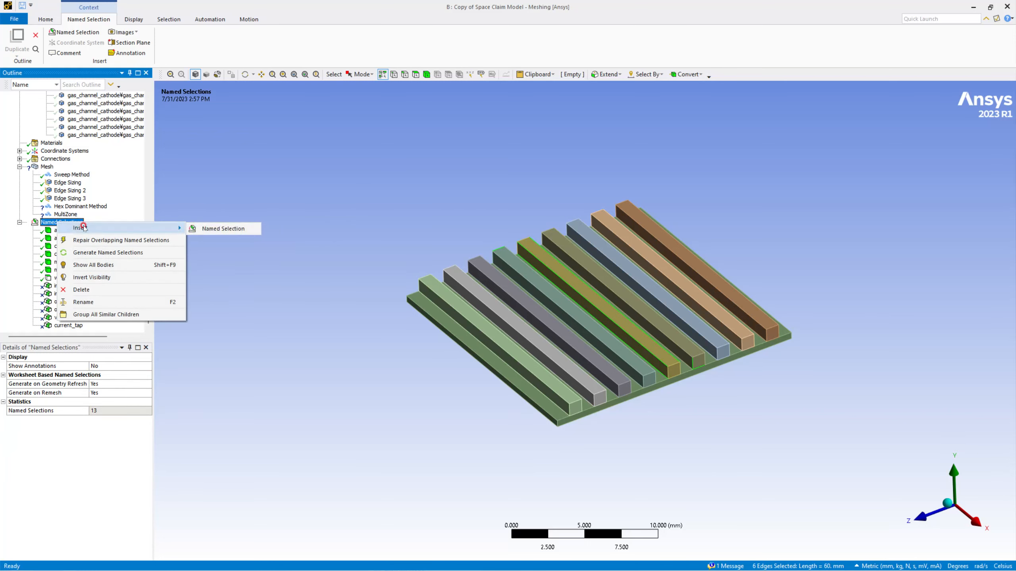
click(232, 229)
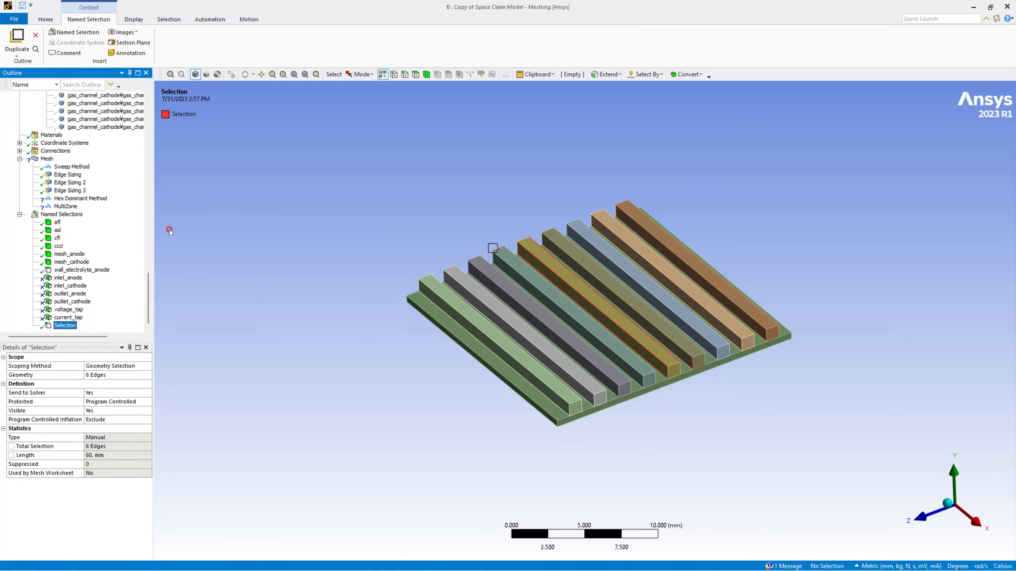
scroll(399, 235, up, 3)
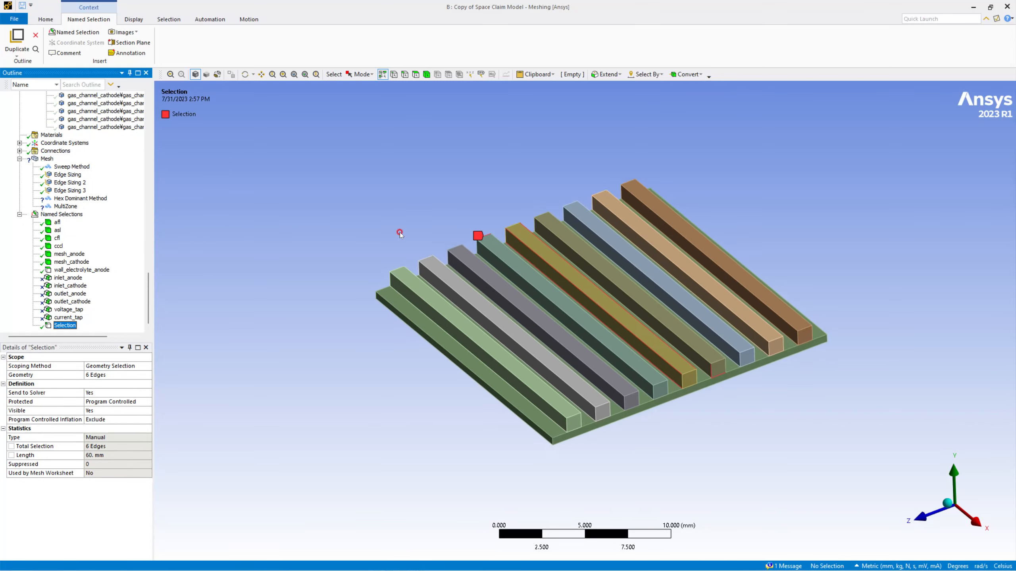
scroll(397, 236, down, 4)
scroll(397, 236, up, 2)
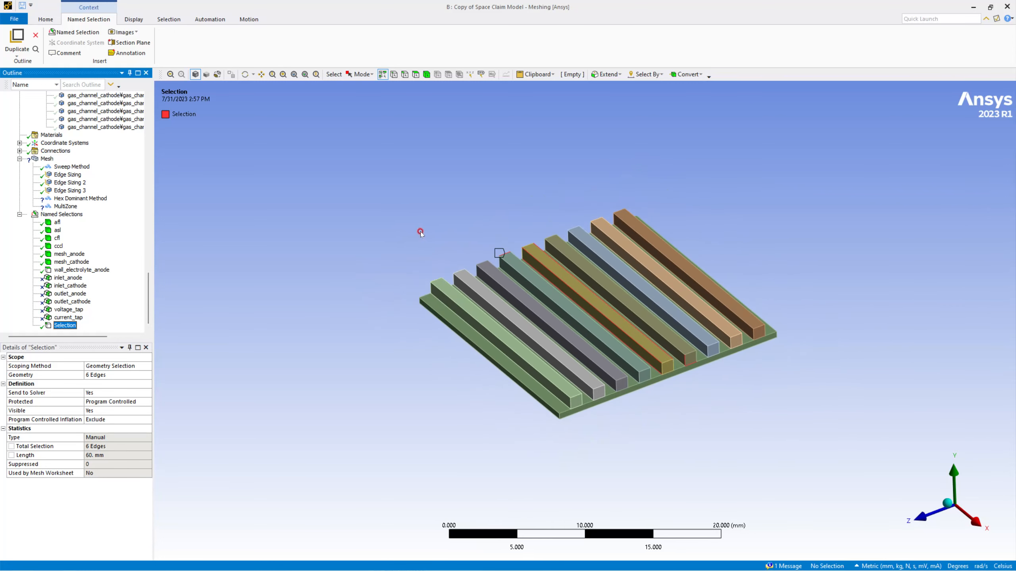
right_click(67, 329)
click(106, 498)
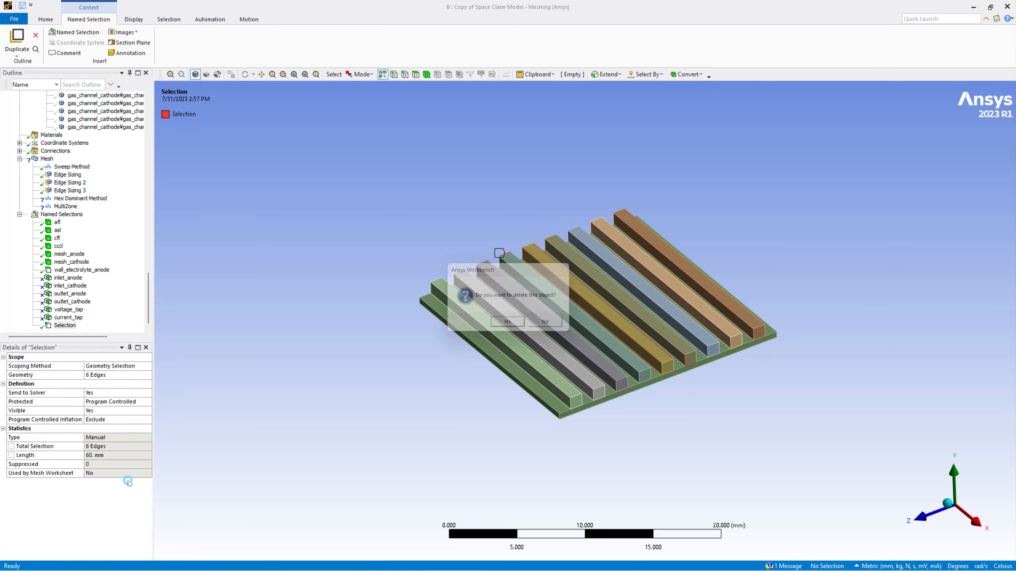
click(506, 325)
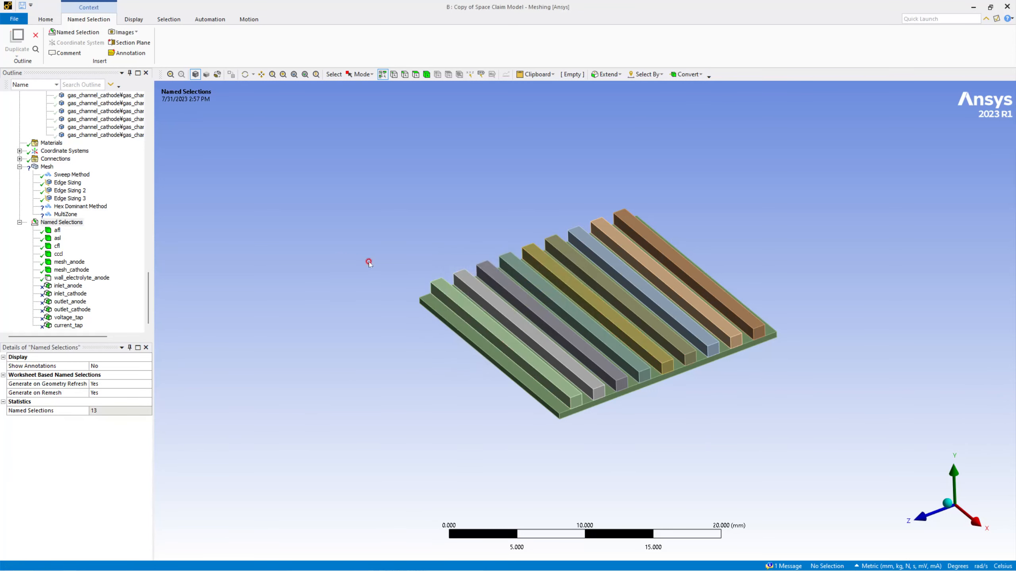
Try selecting all interconnect_anode bodies in the outline as scope for a named selection
scroll(85, 184, up, 10)
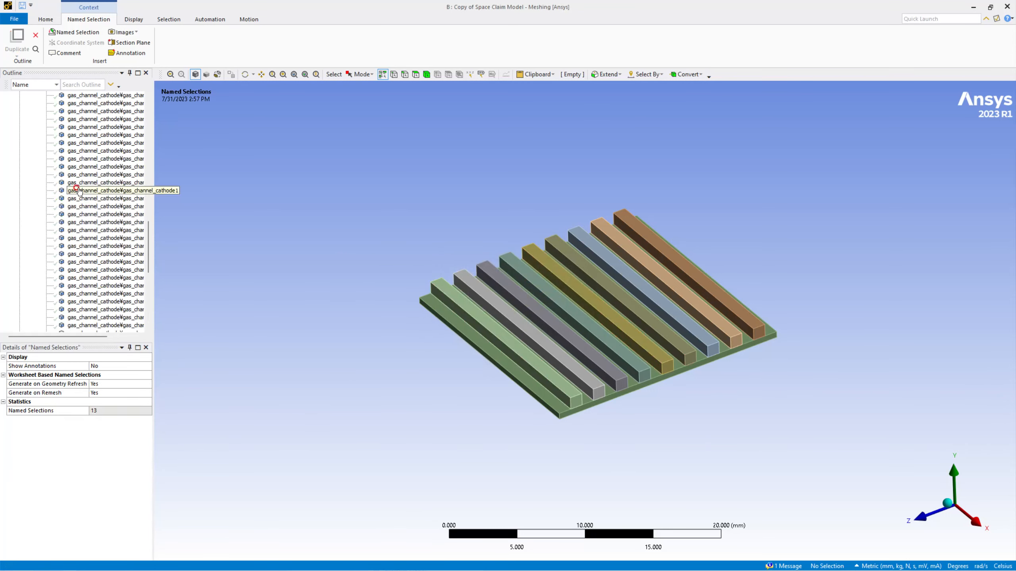
scroll(84, 183, up, 7)
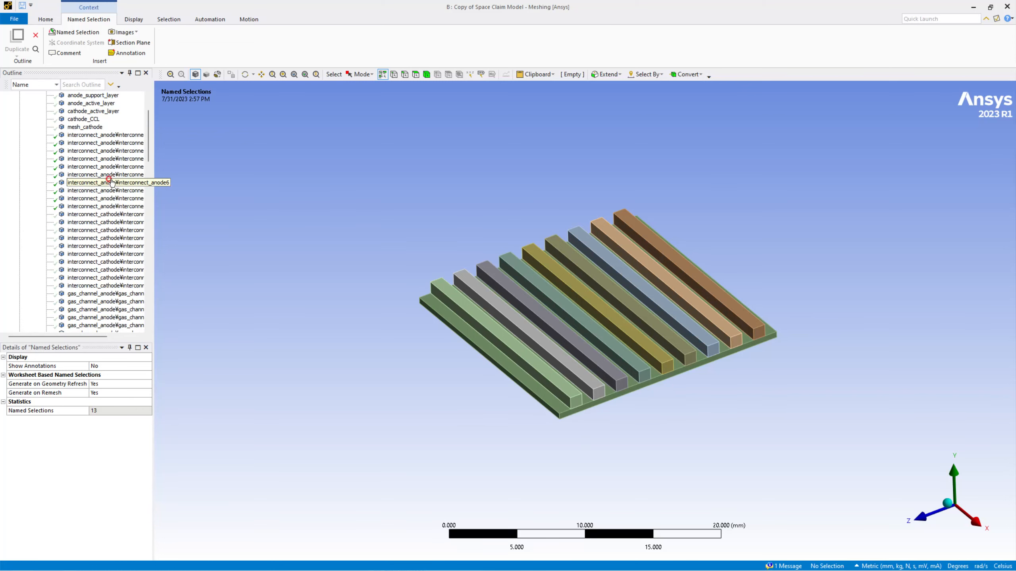
click(83, 136)
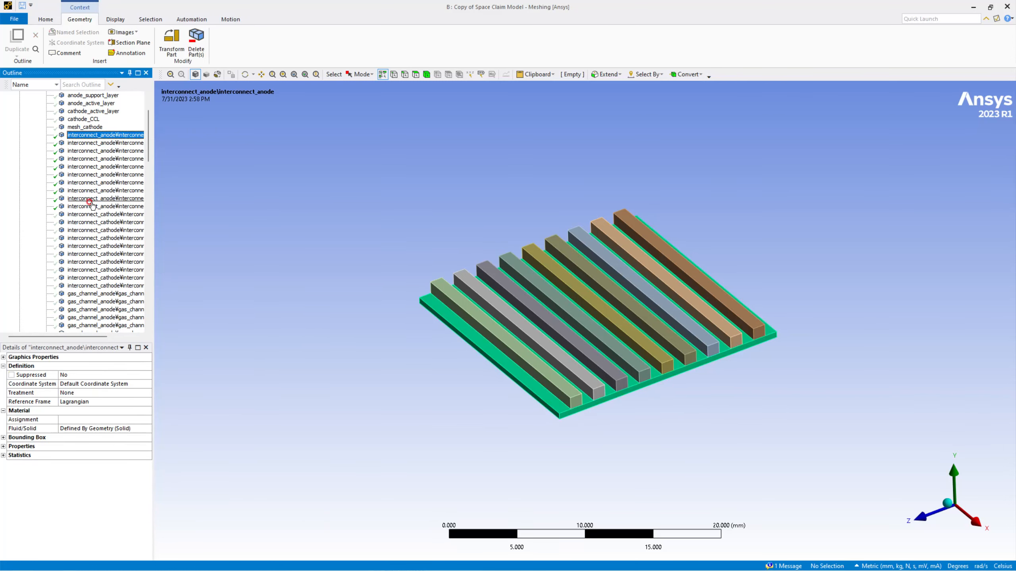
shift+click(130, 209)
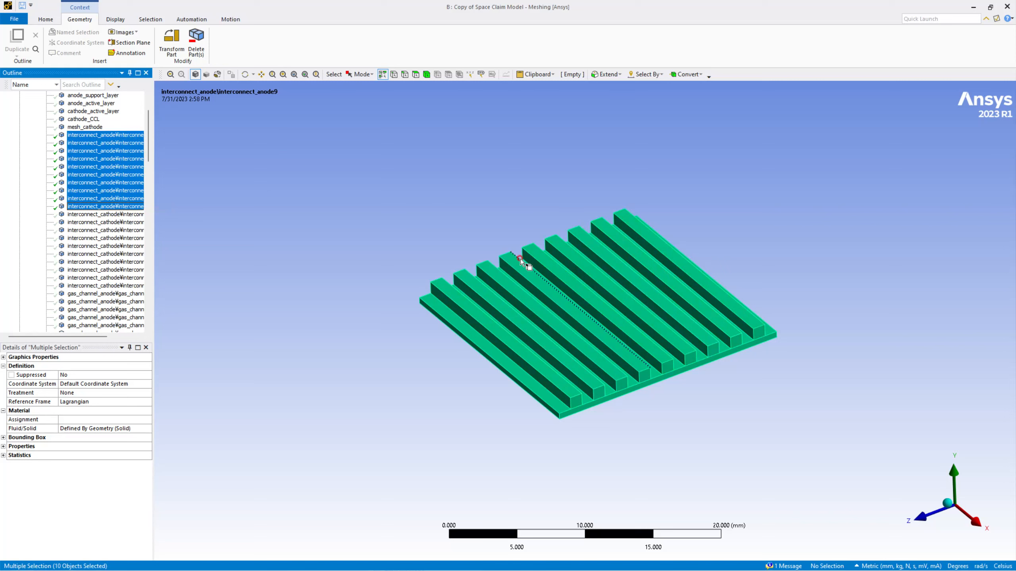
right_click(529, 274)
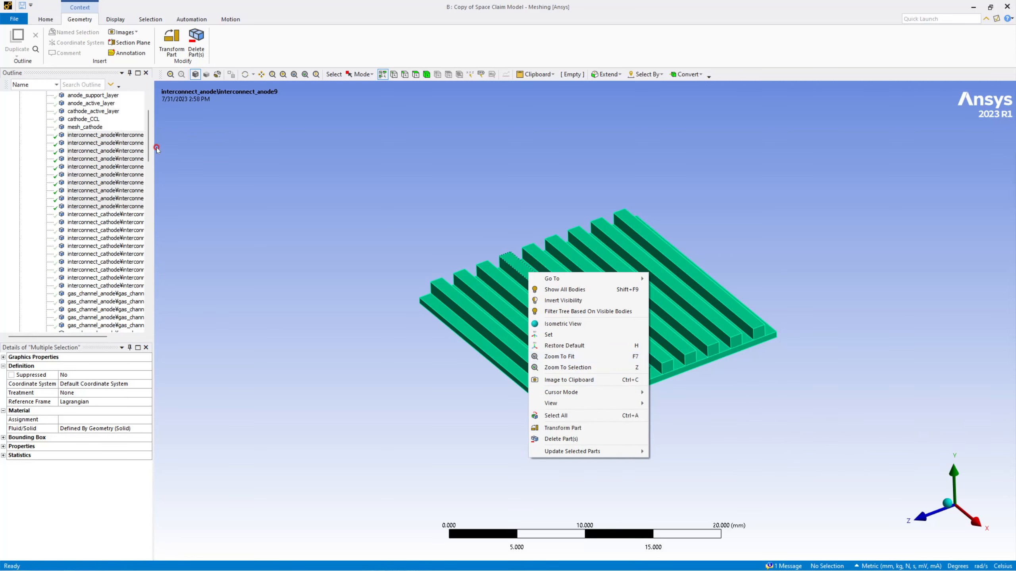
drag(148, 148, 150, 306)
Insert a new named selection and scope it to the ten visible interconnect_anode bodies using body selection
click(50, 220)
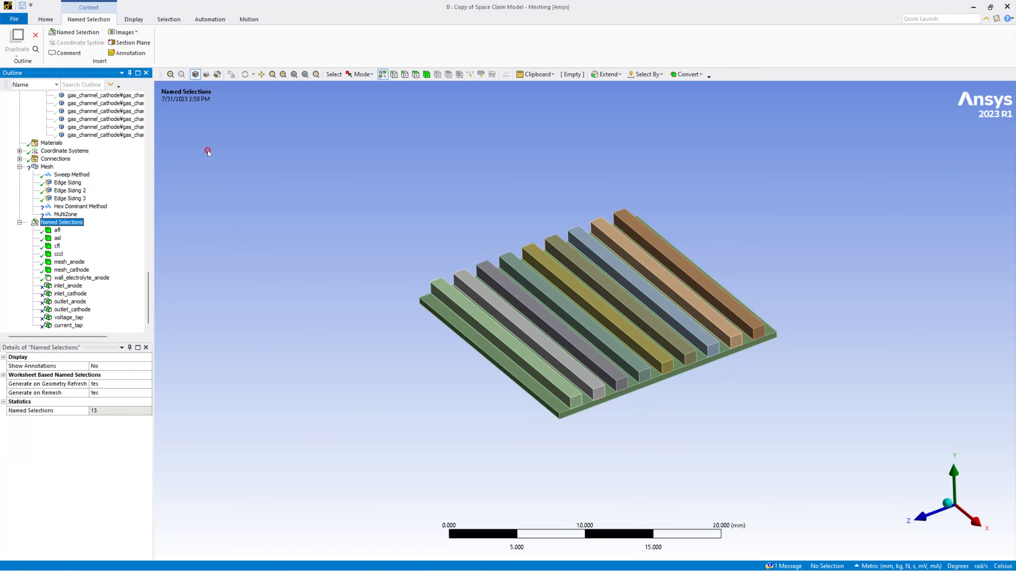
click(75, 32)
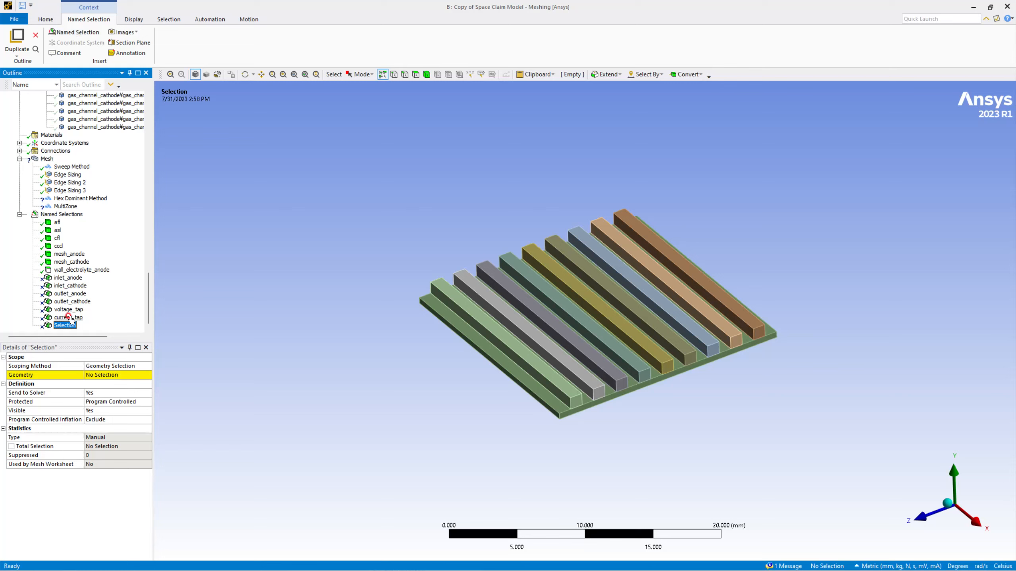
click(115, 376)
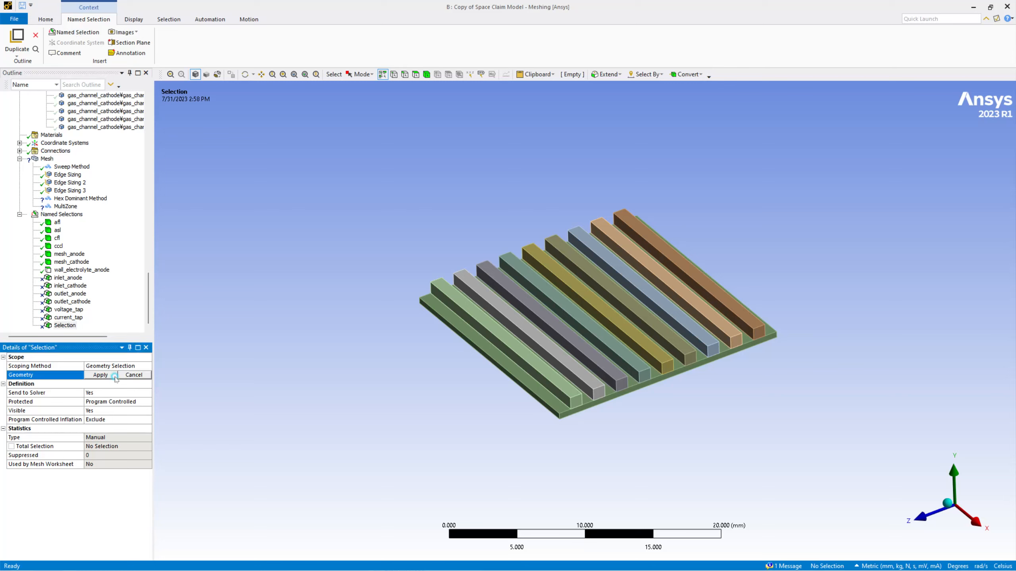
right_click(446, 317)
click(426, 75)
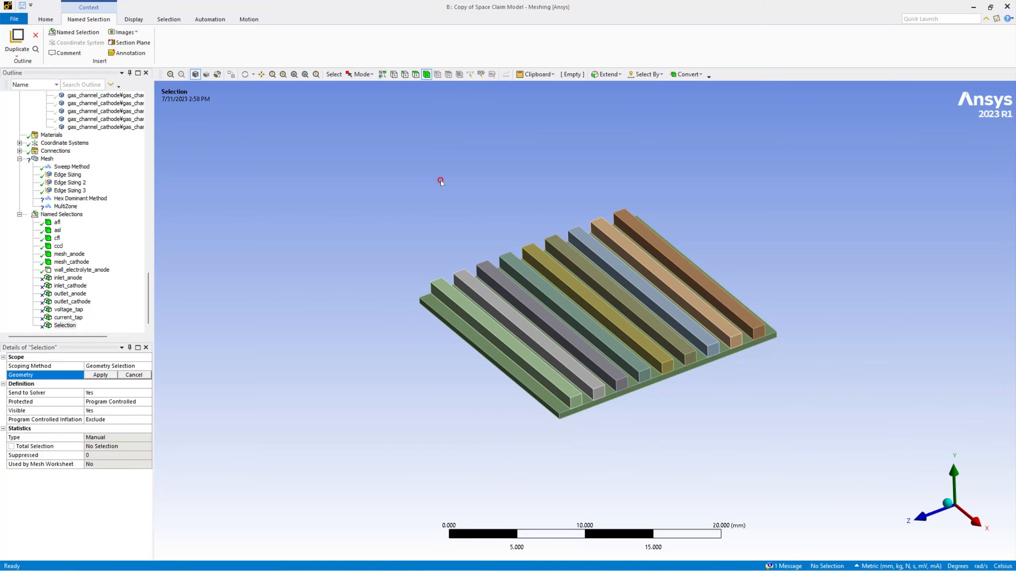
click(449, 317)
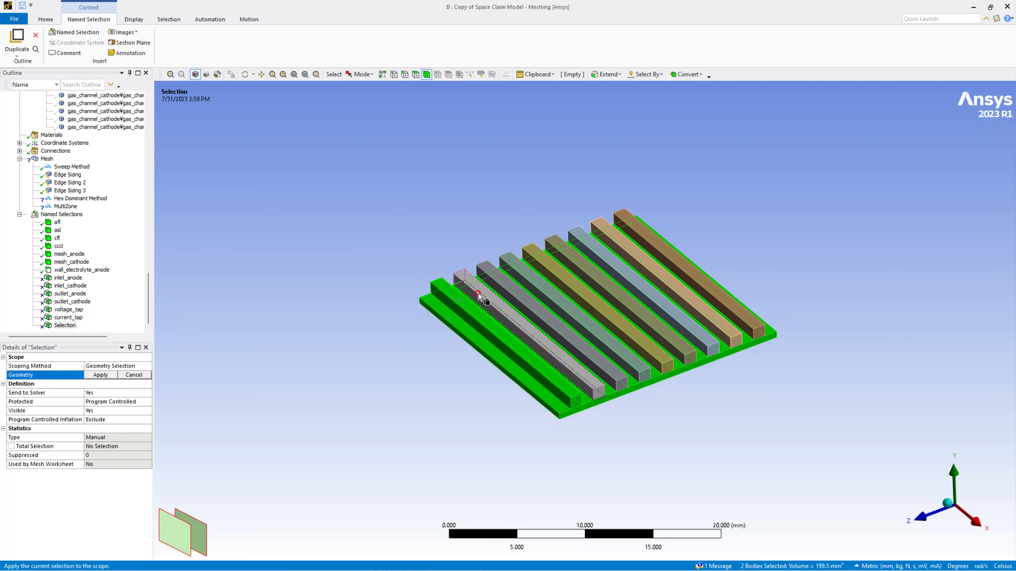
mouse_move(479, 296)
mouse_down()
mouse_move(648, 234)
mouse_move(591, 231)
mouse_up()
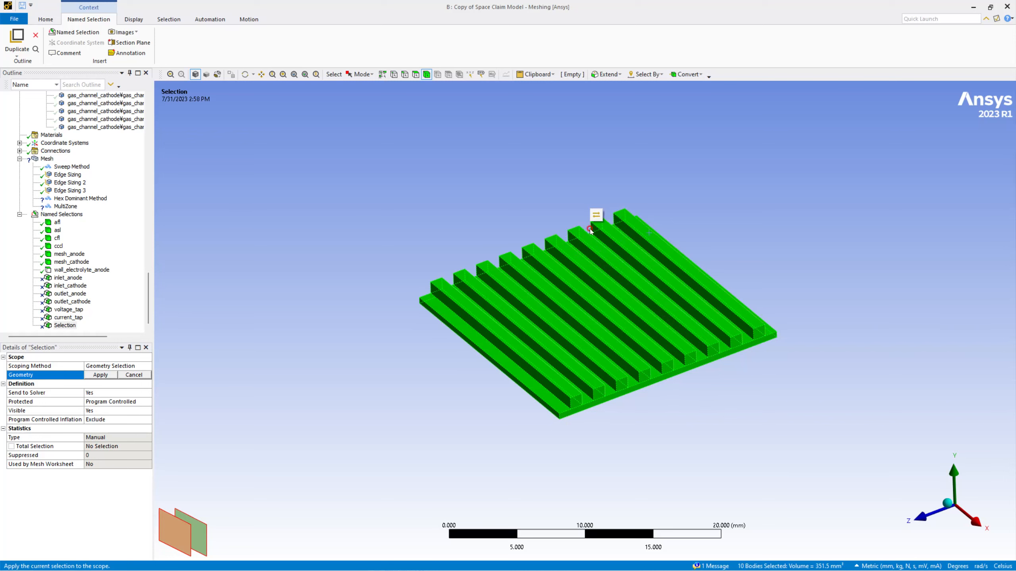
click(101, 375)
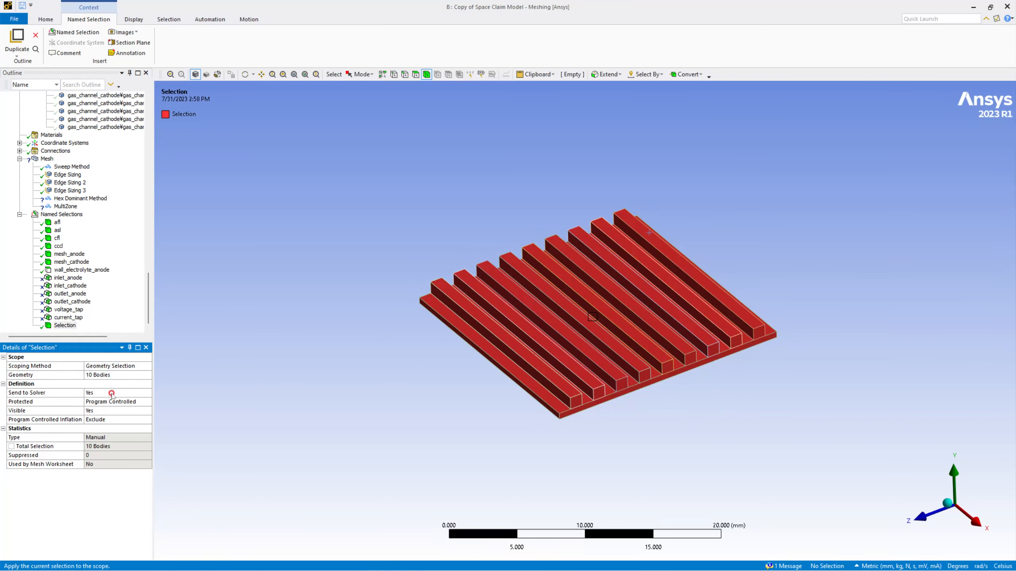
Rename the new ten-body named selection as interconnect_anode
right_click(66, 325)
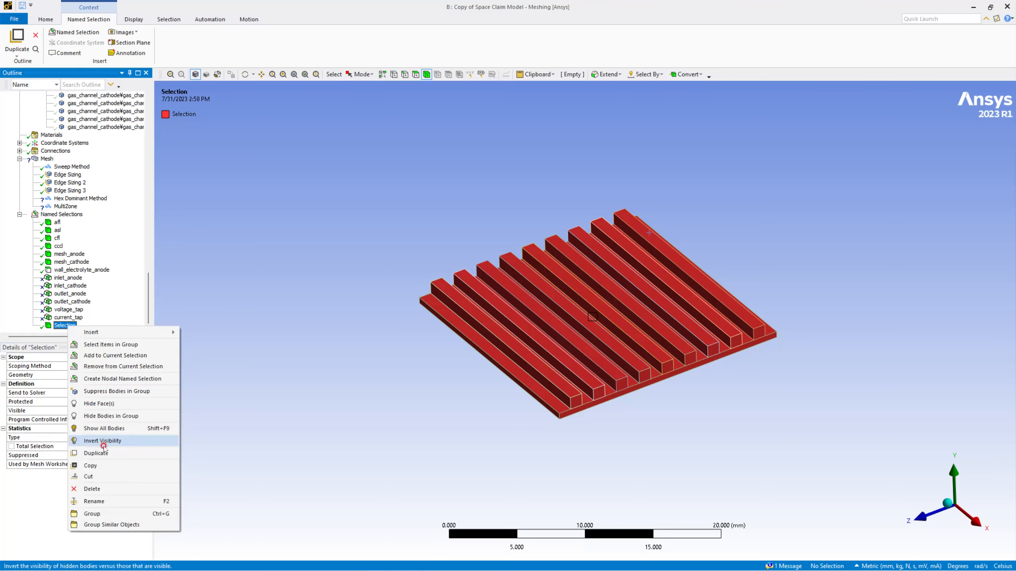
click(94, 501)
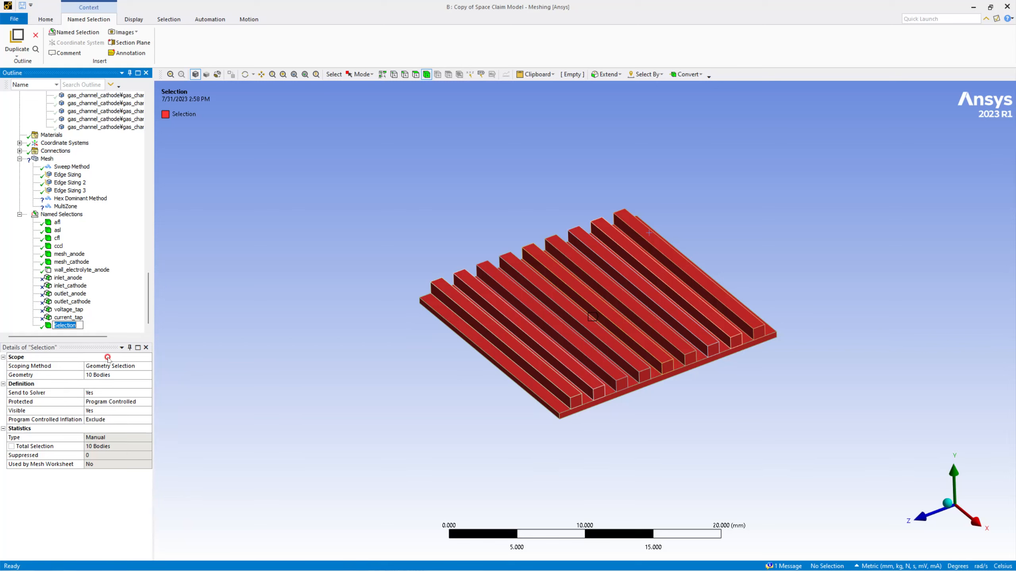
text(KI)
key(Return)
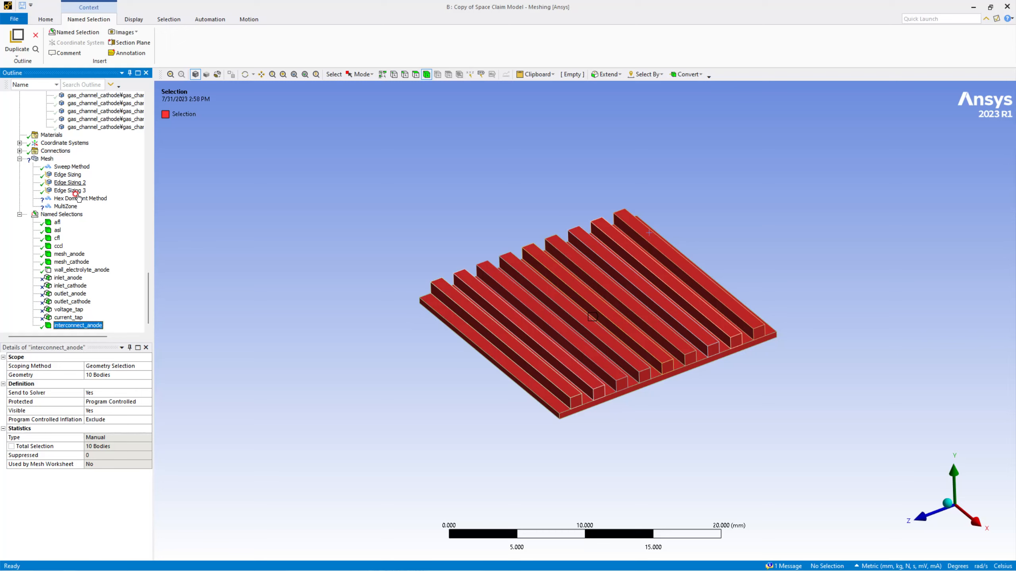
Hide all bodies belonging to the interconnect_anode named selection
scroll(92, 166, up, 15)
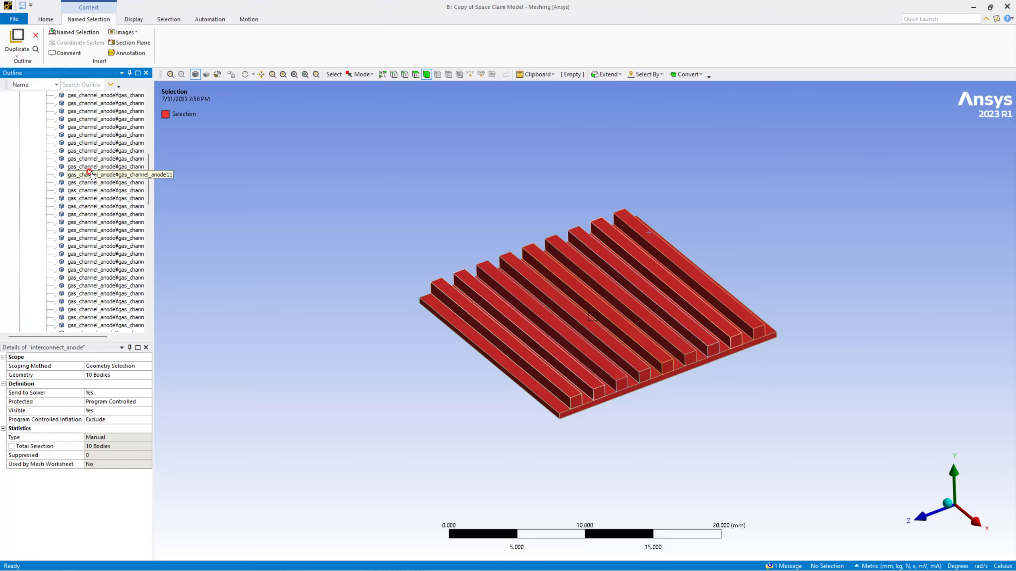
scroll(92, 175, up, 5)
scroll(78, 217, down, 20)
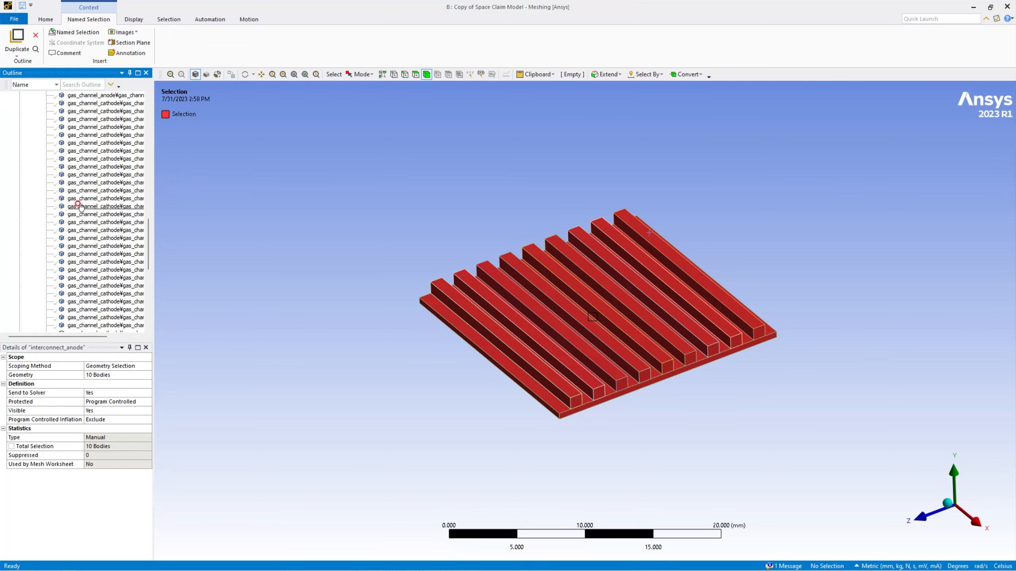
right_click(90, 323)
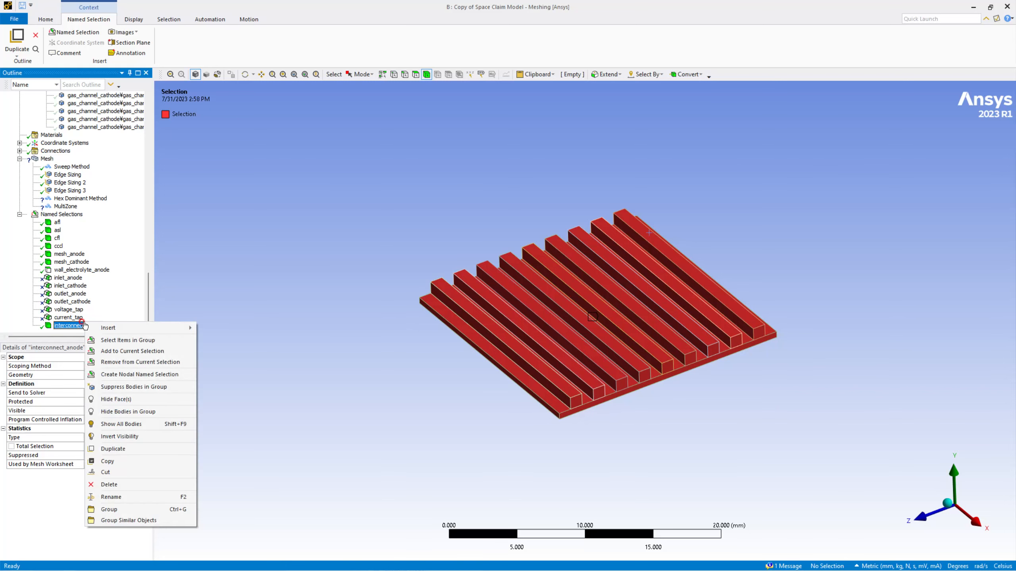
click(136, 411)
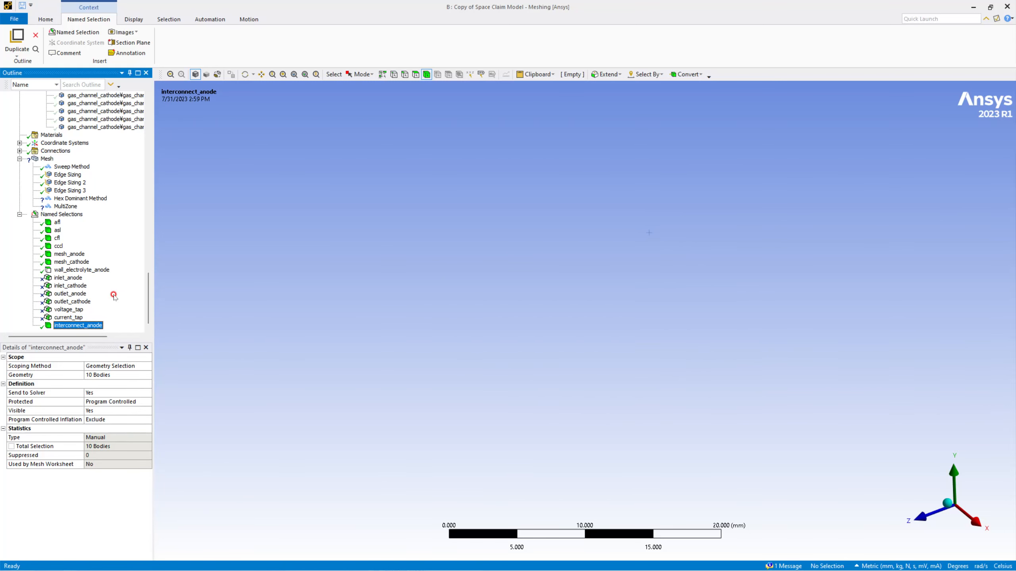
Select all interconnect_cathode bodies in the outline and show them in the graphics view
scroll(114, 293, up, 10)
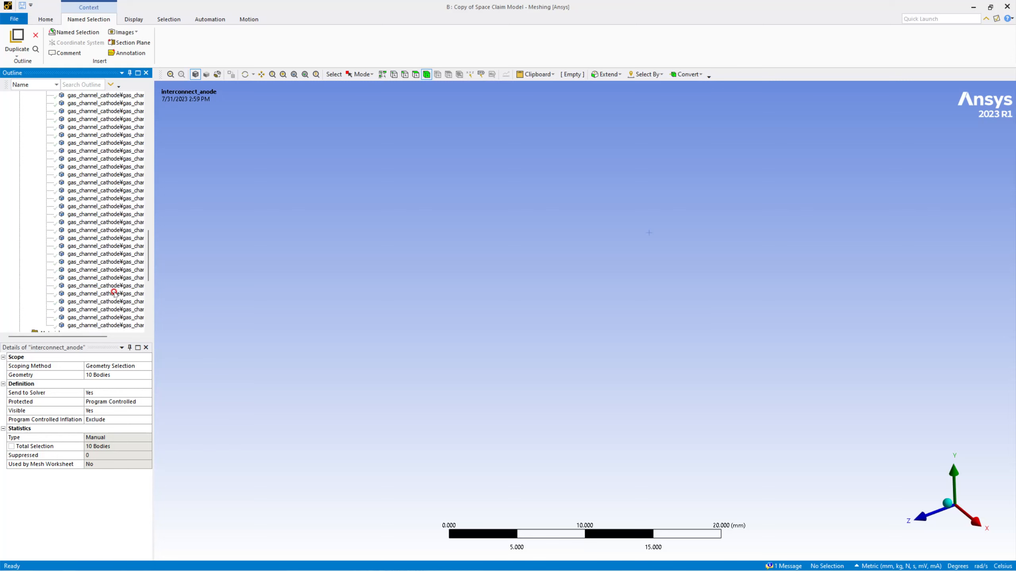
scroll(114, 269, up, 3)
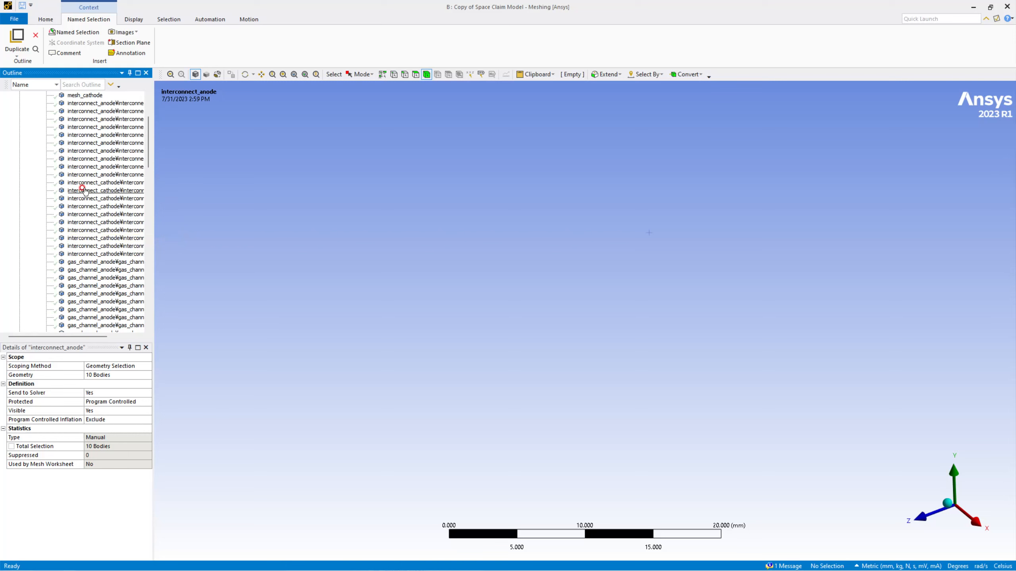
click(86, 183)
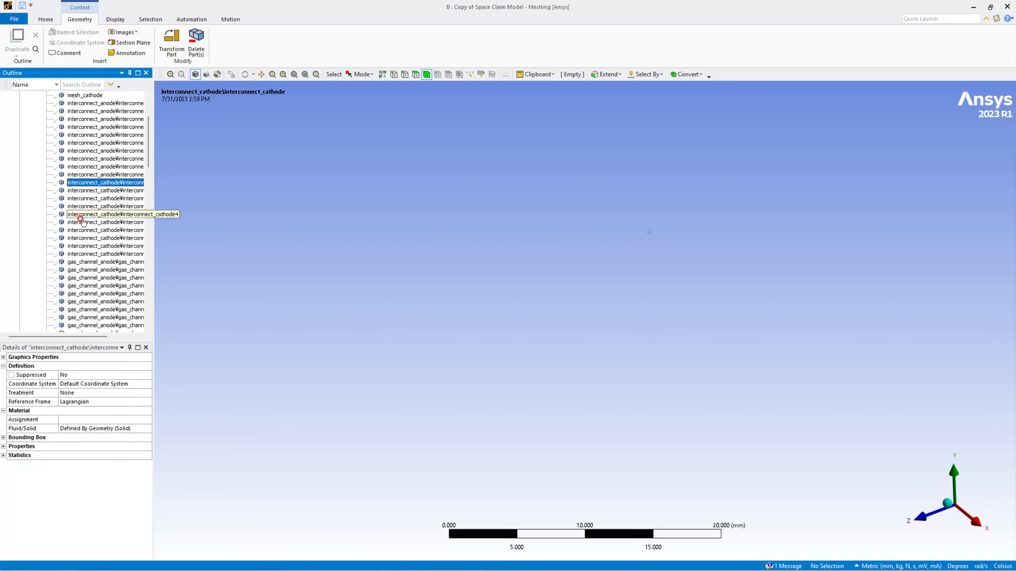
shift+click(90, 254)
right_click(91, 254)
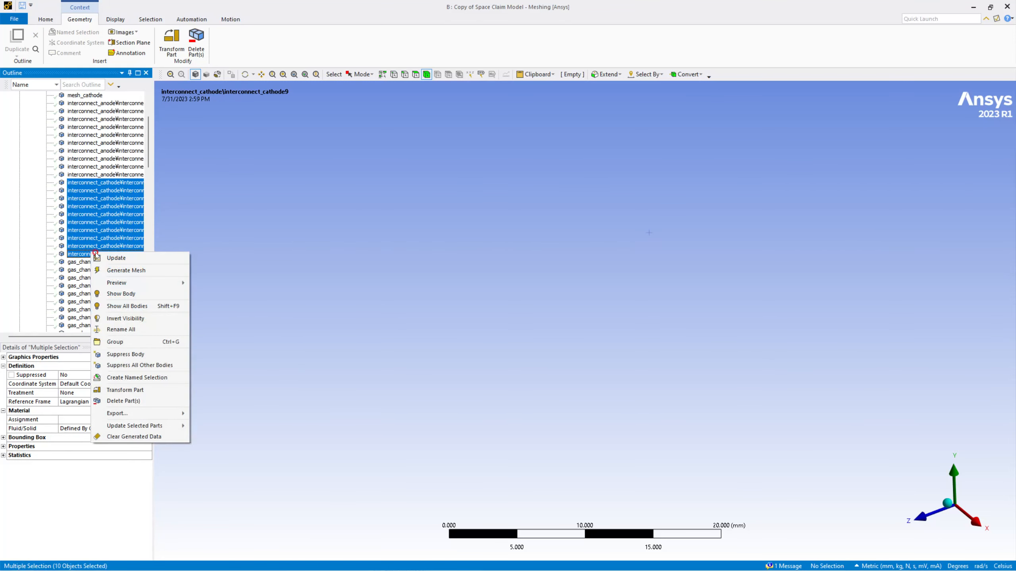
click(134, 294)
middle_drag(530, 354, 588, 287)
right_click(526, 351)
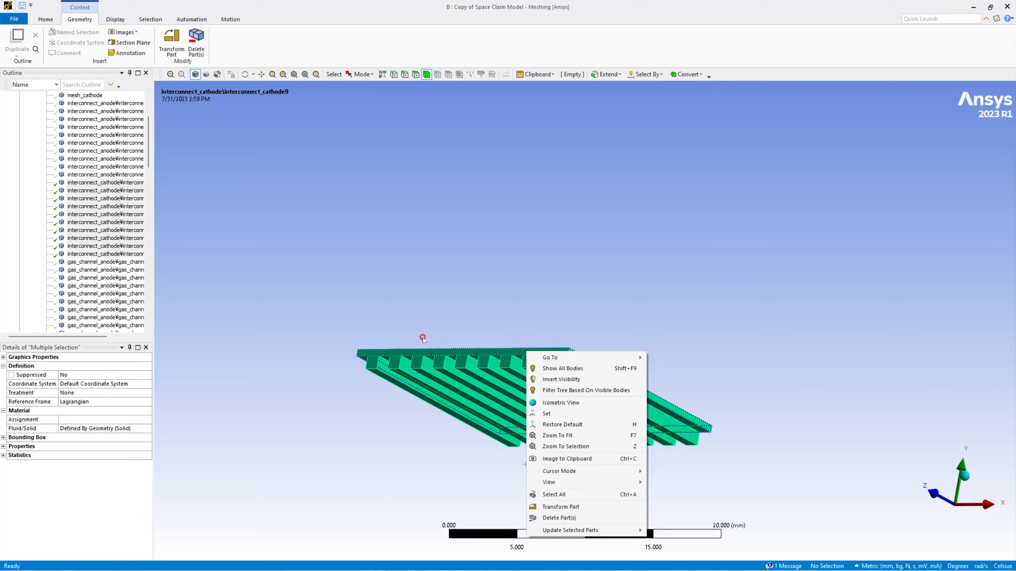
click(454, 331)
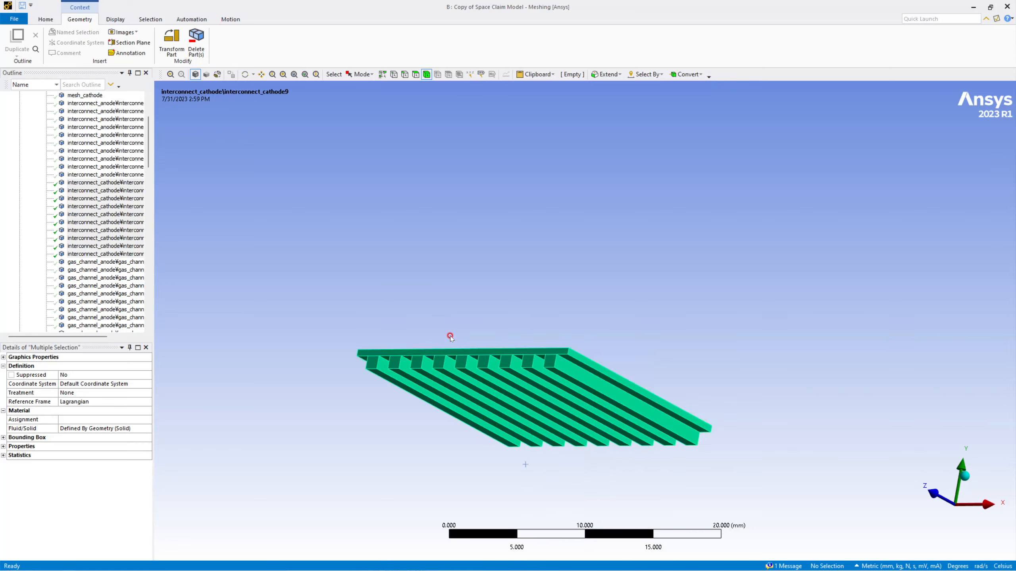
Pick the ten visible interconnect_cathode bodies in the model and insert a new named selection scoped to them
scroll(92, 200, down, 12)
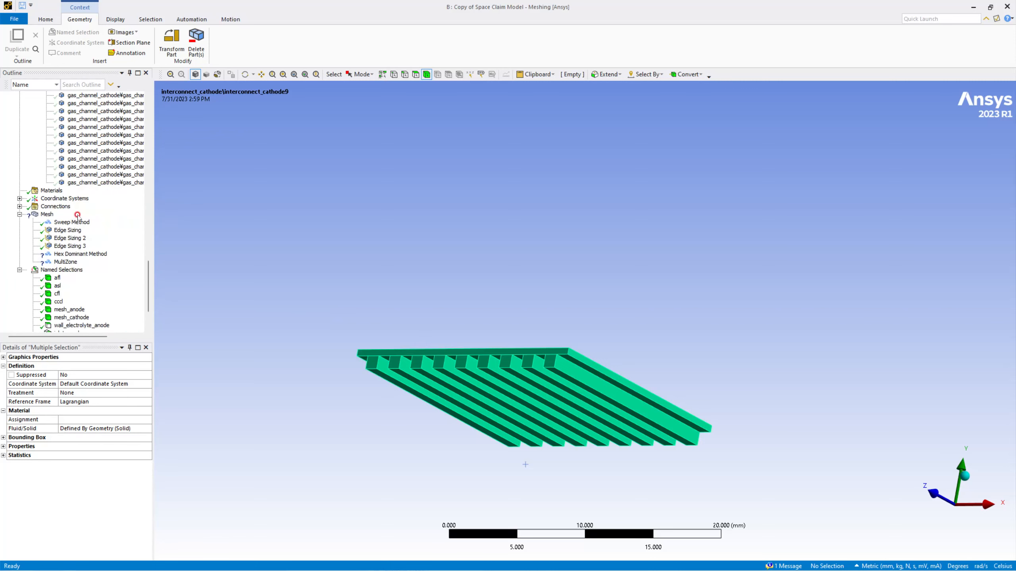
click(378, 361)
ctrl+click(377, 352)
ctrl+click(400, 367)
ctrl+click(417, 364)
ctrl+click(438, 364)
ctrl+click(464, 361)
ctrl+click(485, 359)
ctrl+click(507, 363)
ctrl+click(533, 360)
ctrl+click(555, 362)
right_click(555, 363)
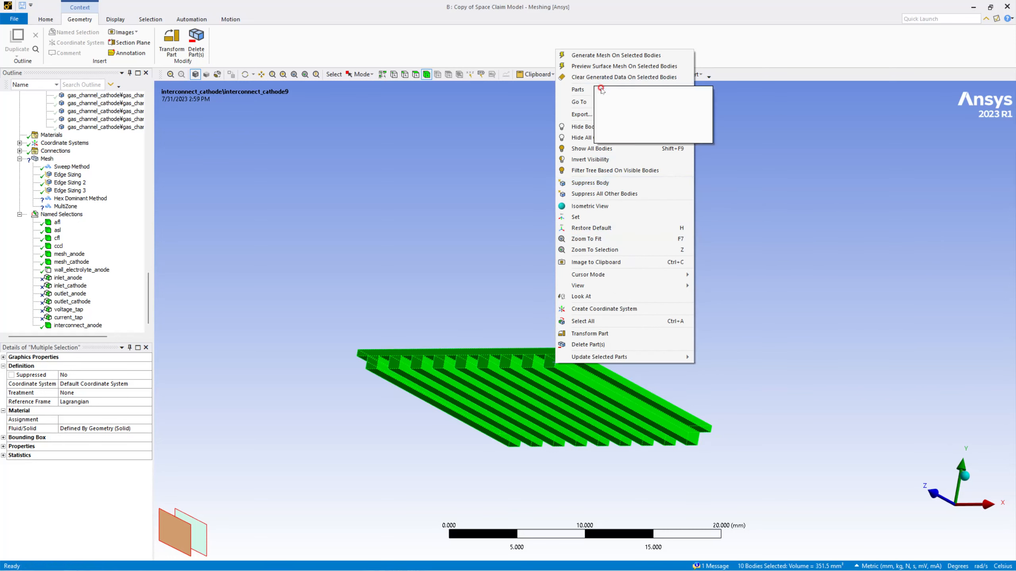
click(67, 216)
right_click(397, 358)
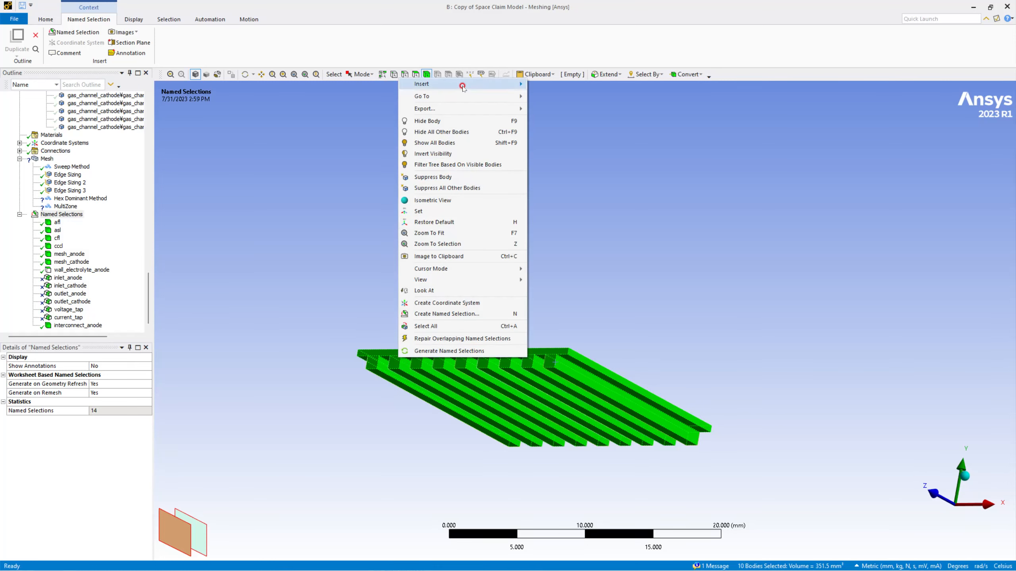
mouse_move(462, 86)
click(556, 86)
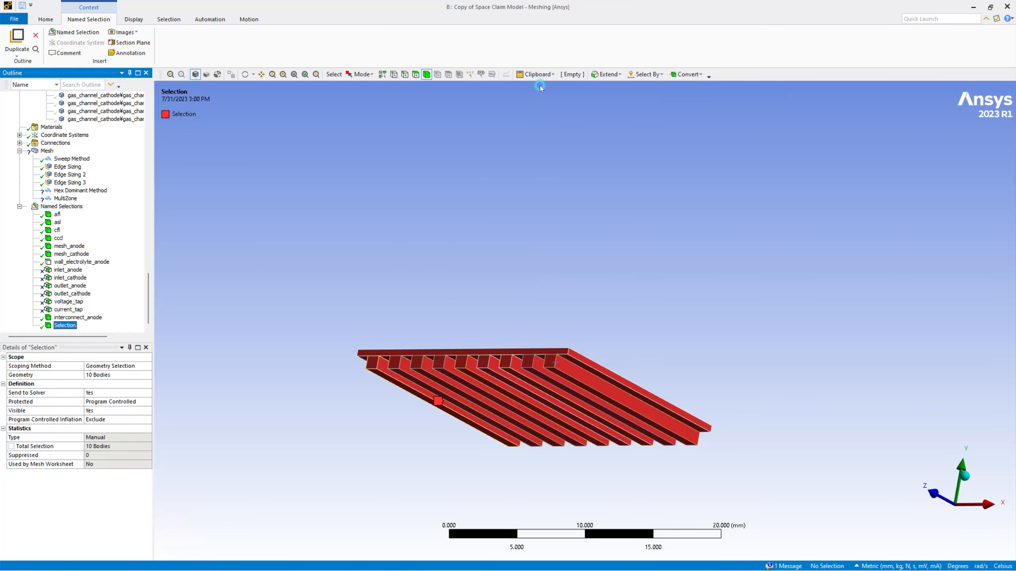
Rename the new ten-body named selection as interconnect_cathode
right_click(66, 327)
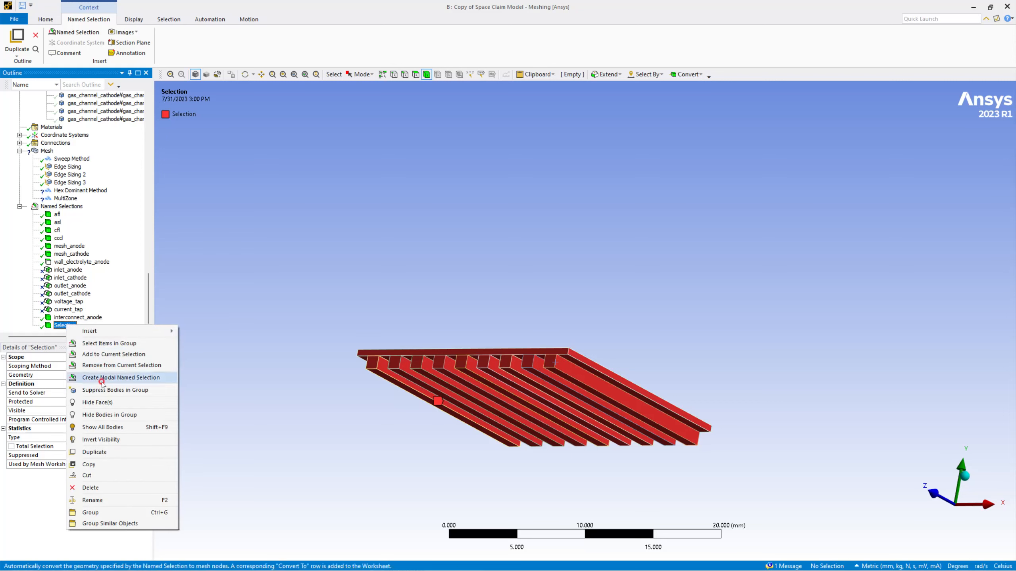
click(92, 500)
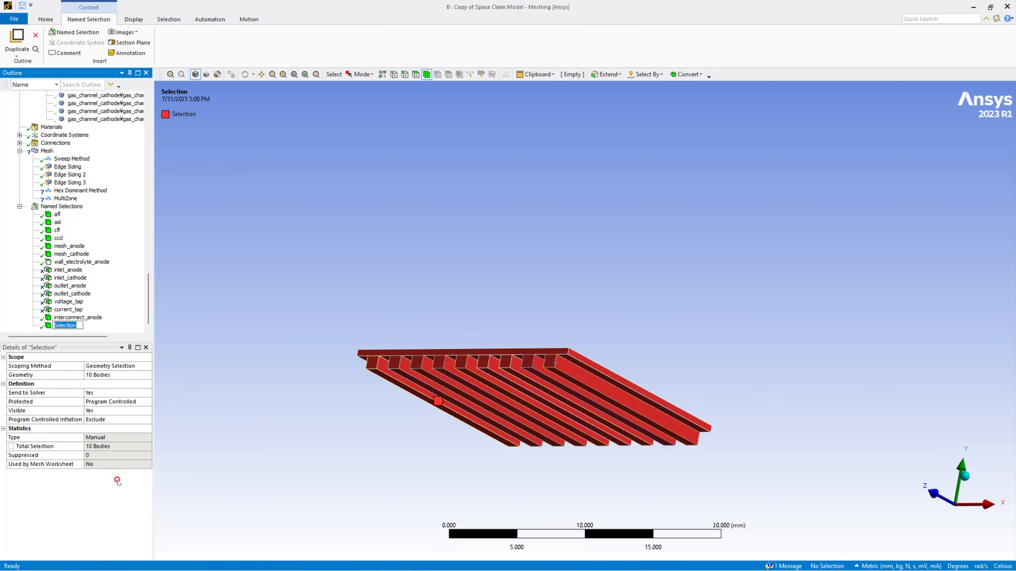
text(interco)
text(nnedc)
key(Return)
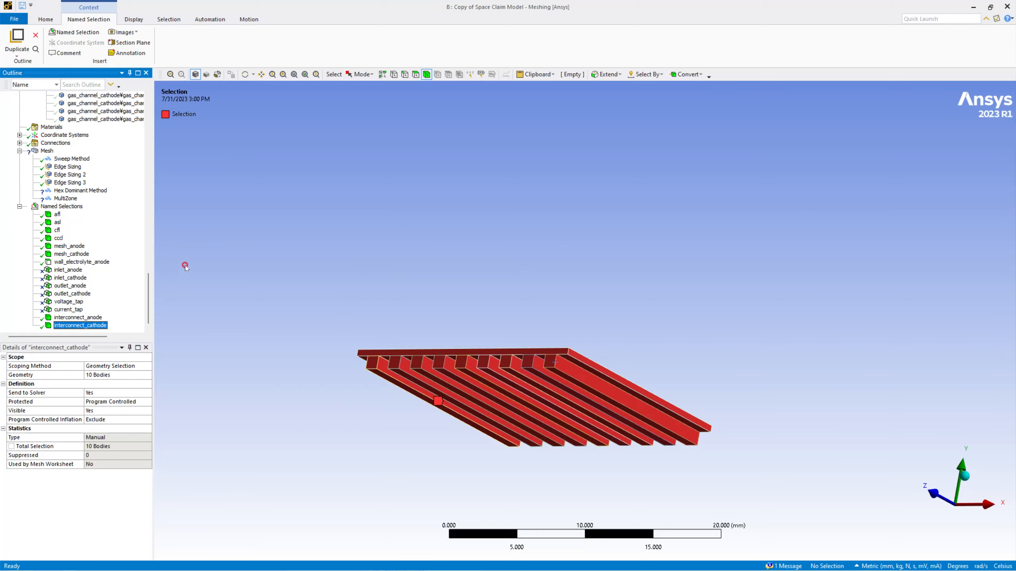
Delete the old named selections from wall_electrolyte_anode through current_tap, including the inlet, outlet and voltage_tap ones
click(101, 265)
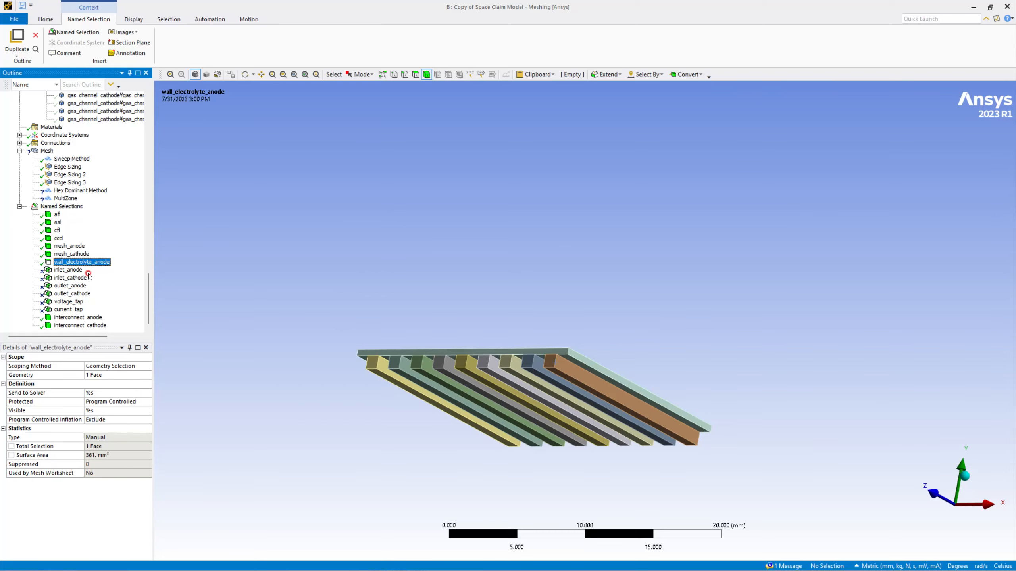
shift+click(70, 310)
right_click(72, 312)
click(107, 400)
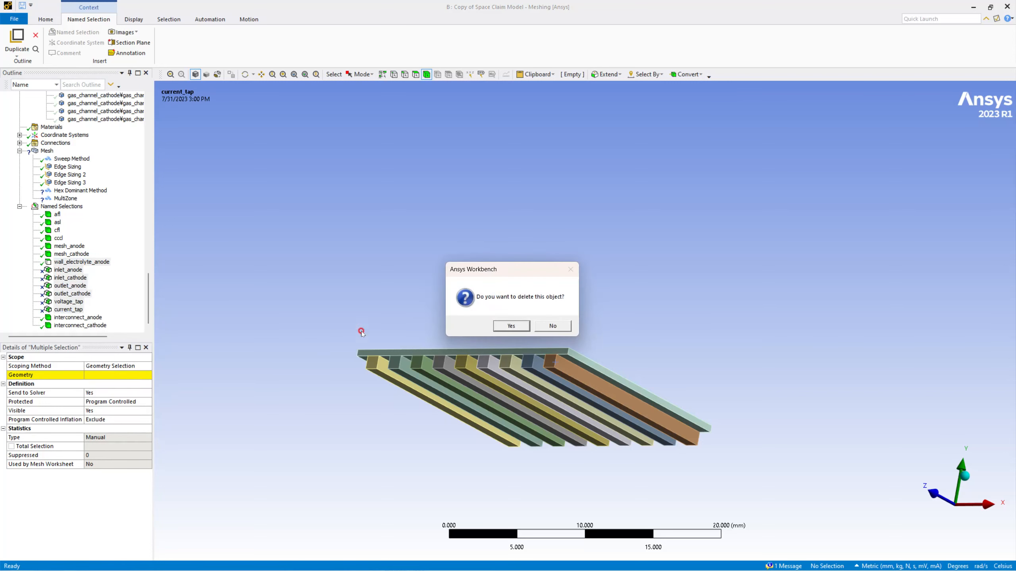
click(512, 326)
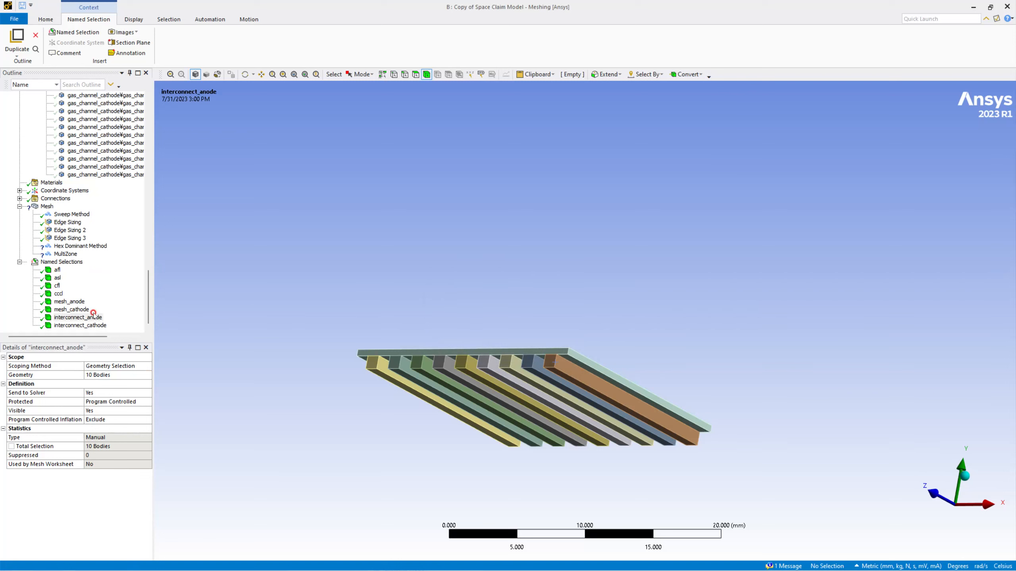
Hide all bodies of the SYS-6 part
scroll(95, 197, up, 10)
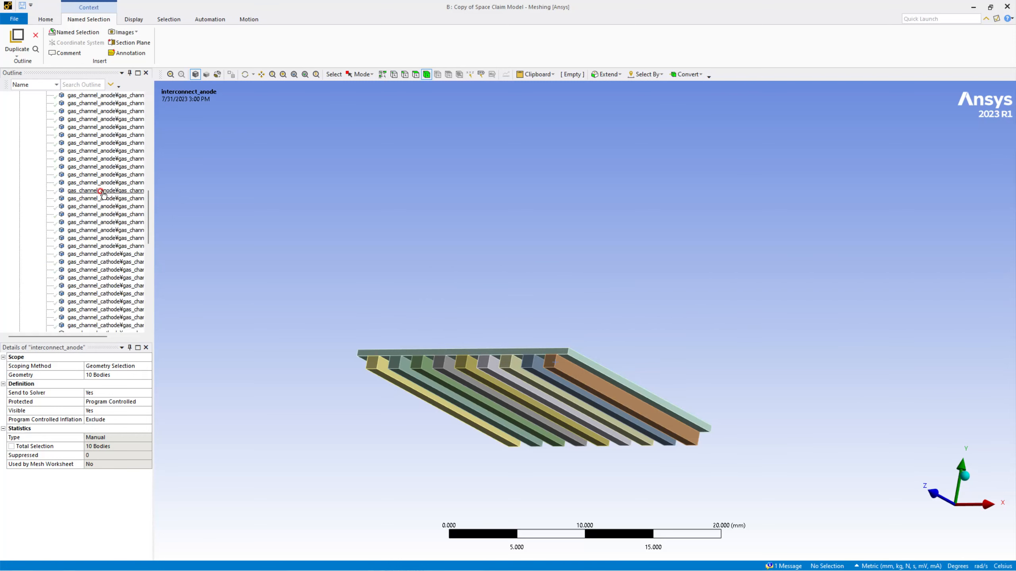
scroll(96, 198, up, 5)
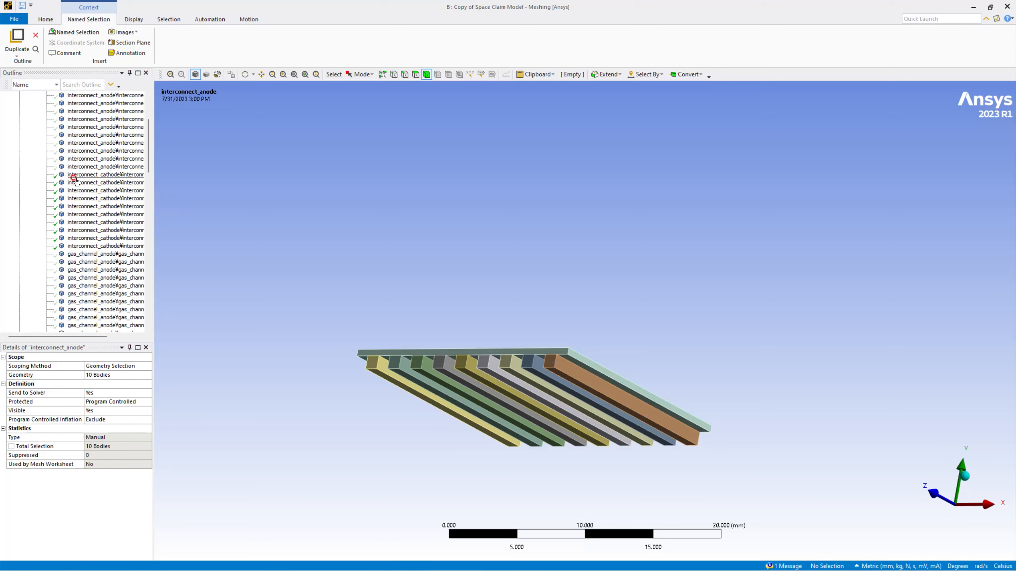
scroll(87, 186, up, 3)
right_click(61, 127)
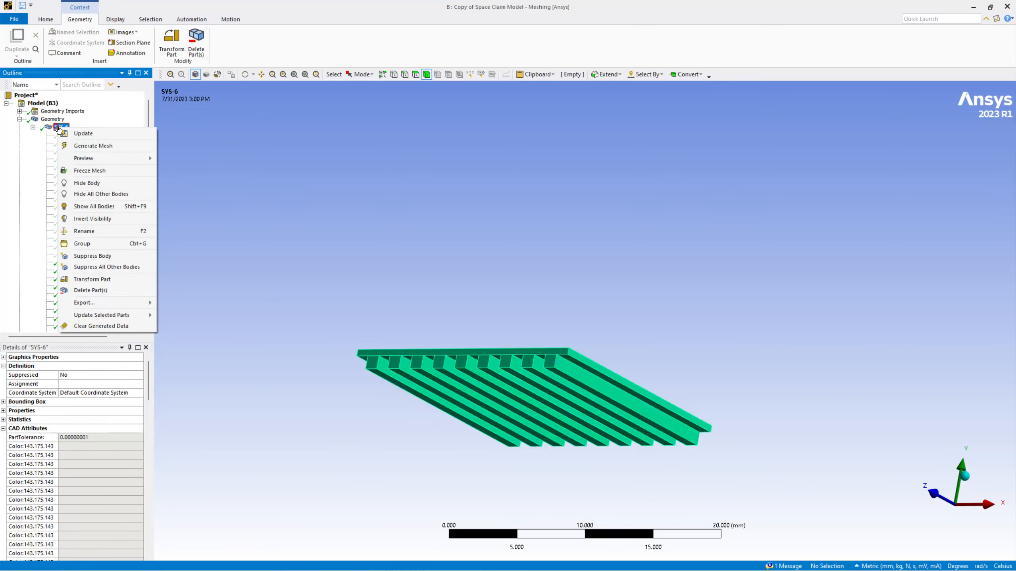
click(105, 183)
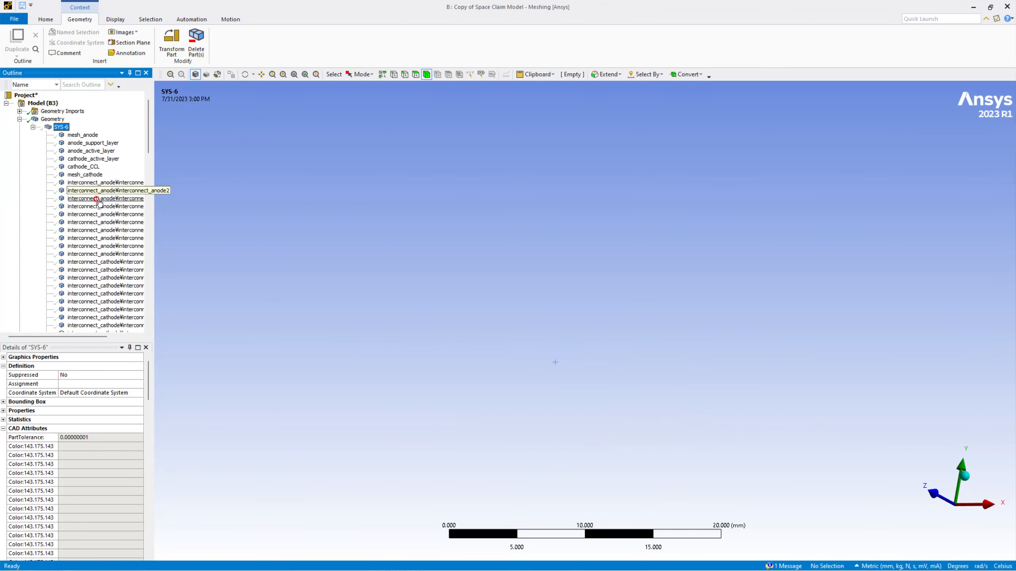
Select all gas_channel_anode bodies in the outline and show them in the graphics view
scroll(99, 200, down, 3)
scroll(99, 202, down, 3)
scroll(94, 203, up, 2)
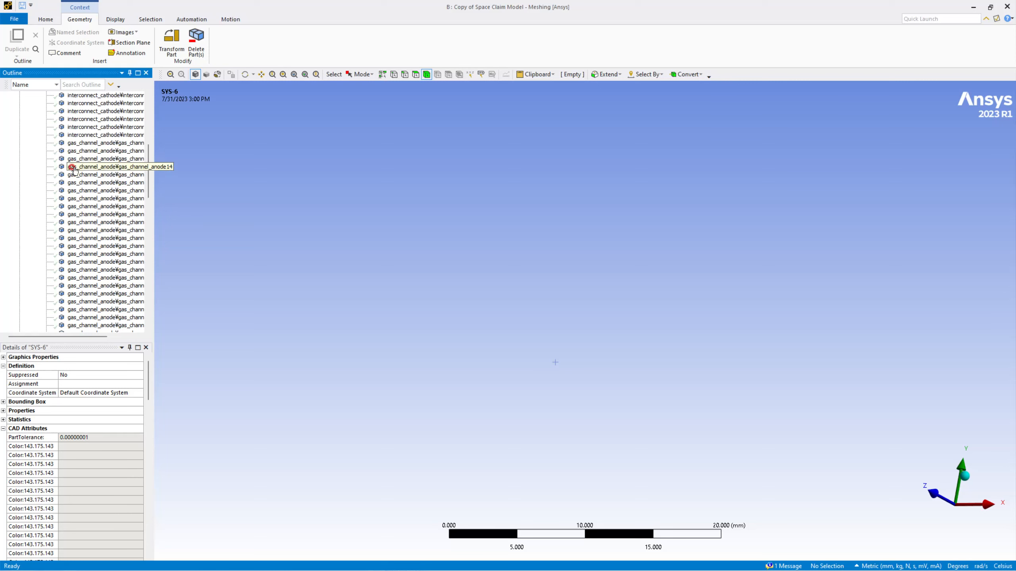
click(63, 144)
ctrl+click(66, 151)
scroll(82, 186, down, 2)
scroll(82, 186, down, 4)
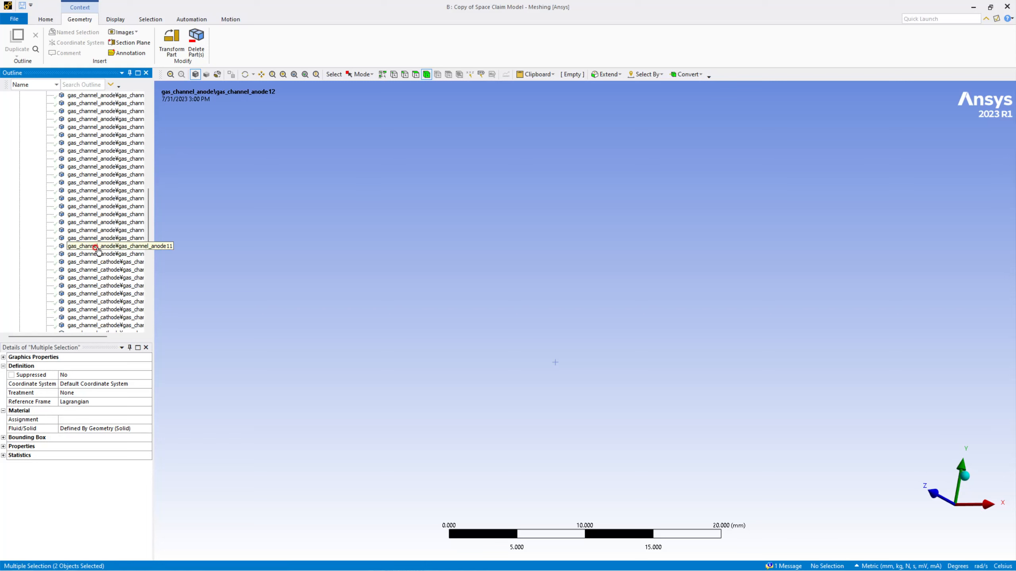
shift+click(96, 247)
scroll(96, 234, up, 3)
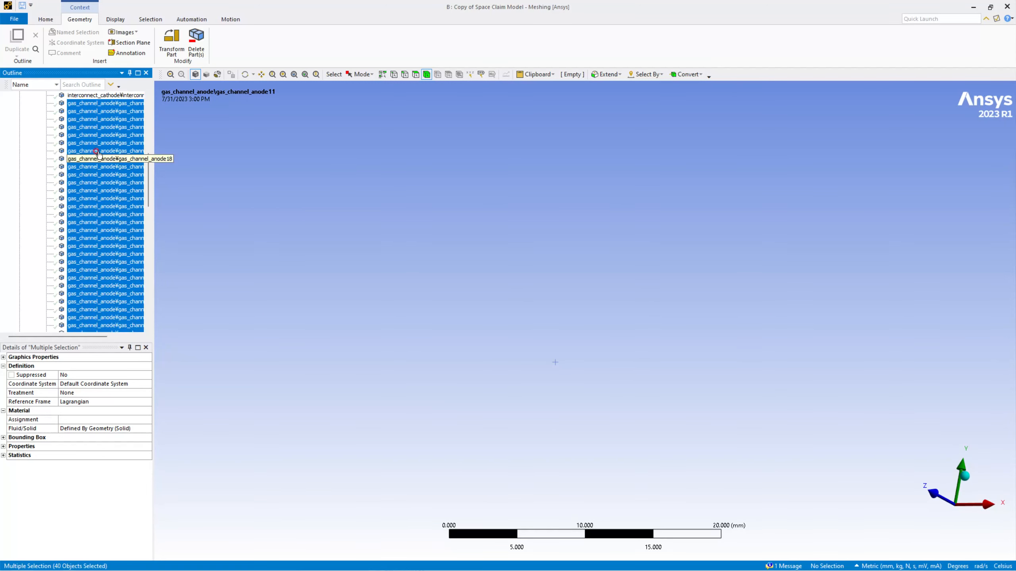
right_click(90, 108)
click(144, 148)
middle_drag(449, 370, 415, 446)
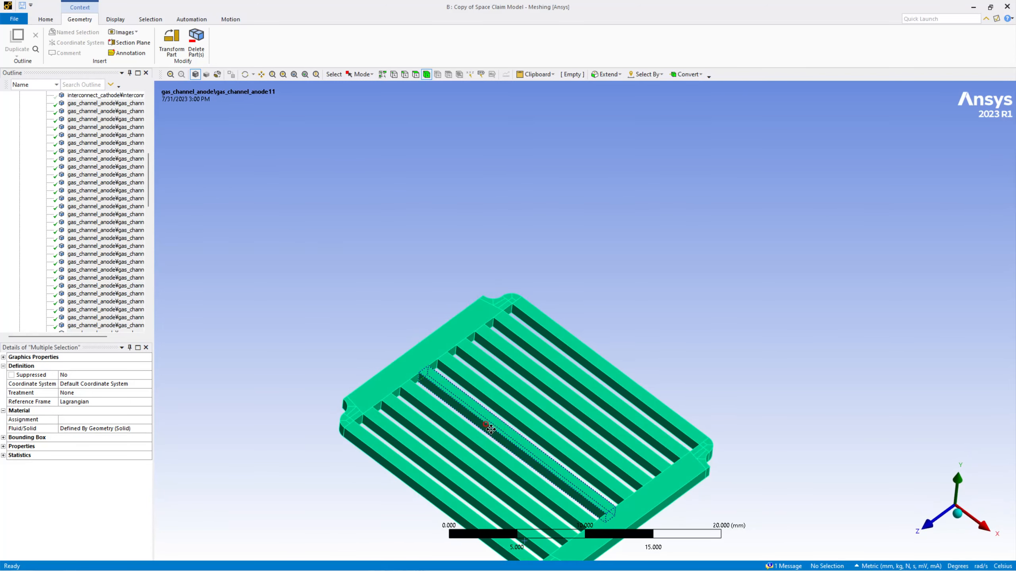
ctrl+middle_drag(491, 429, 503, 295)
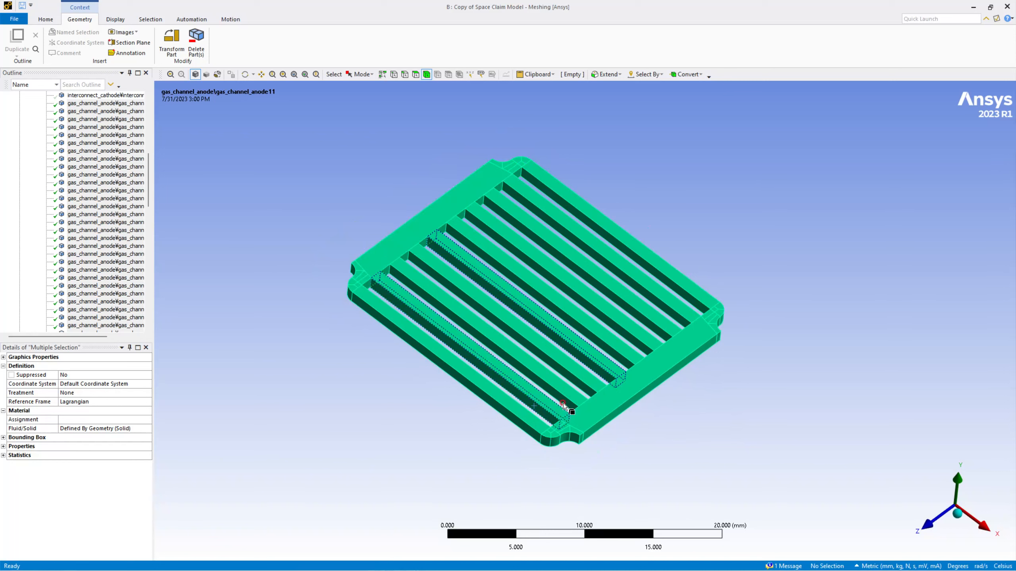
Try to select all visible gas_channel_anode bodies in single-select mode and with the Extend options
mouse_move(290, 103)
mouse_down()
mouse_move(458, 252)
mouse_move(733, 458)
mouse_up()
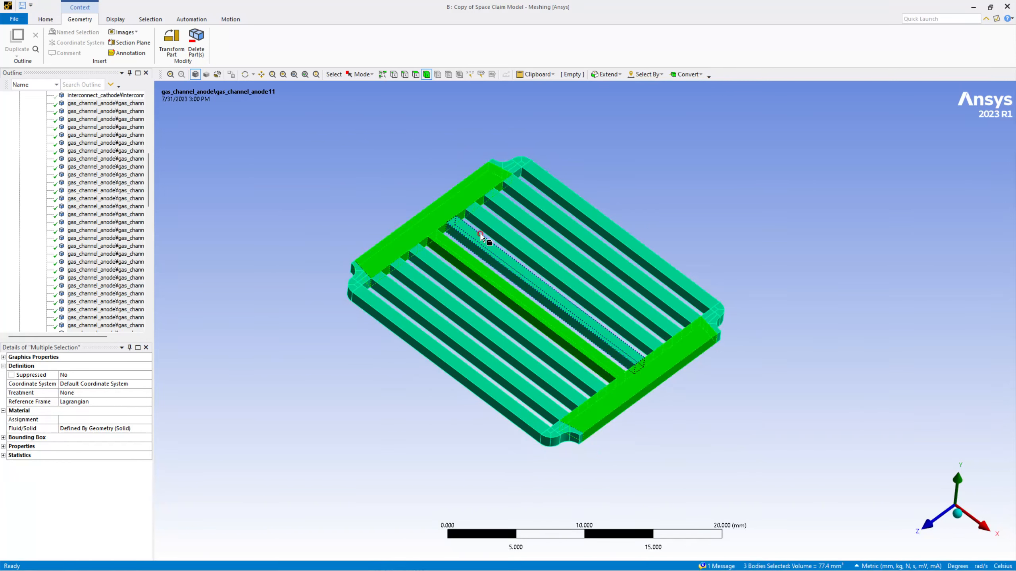
click(354, 268)
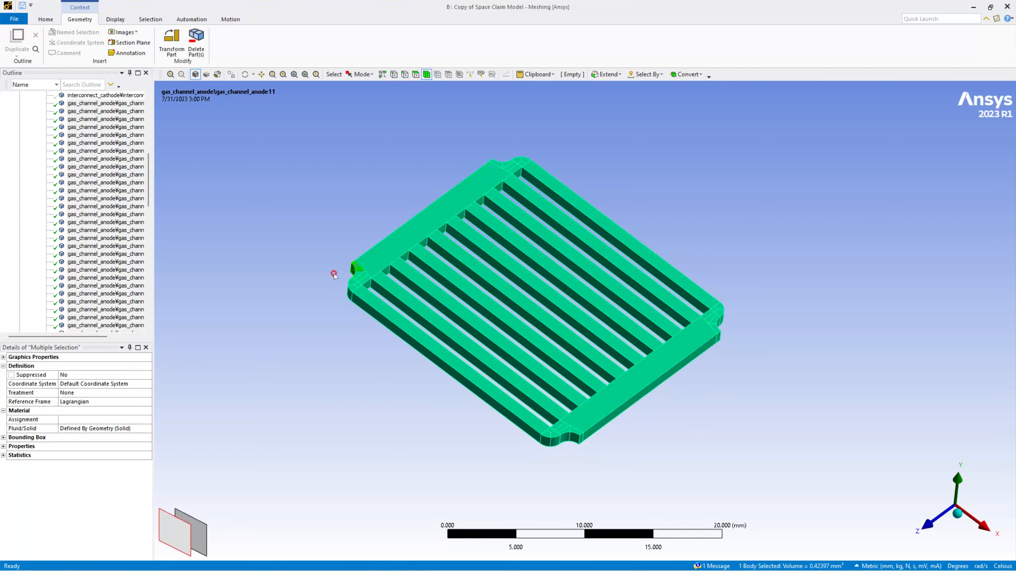
click(303, 194)
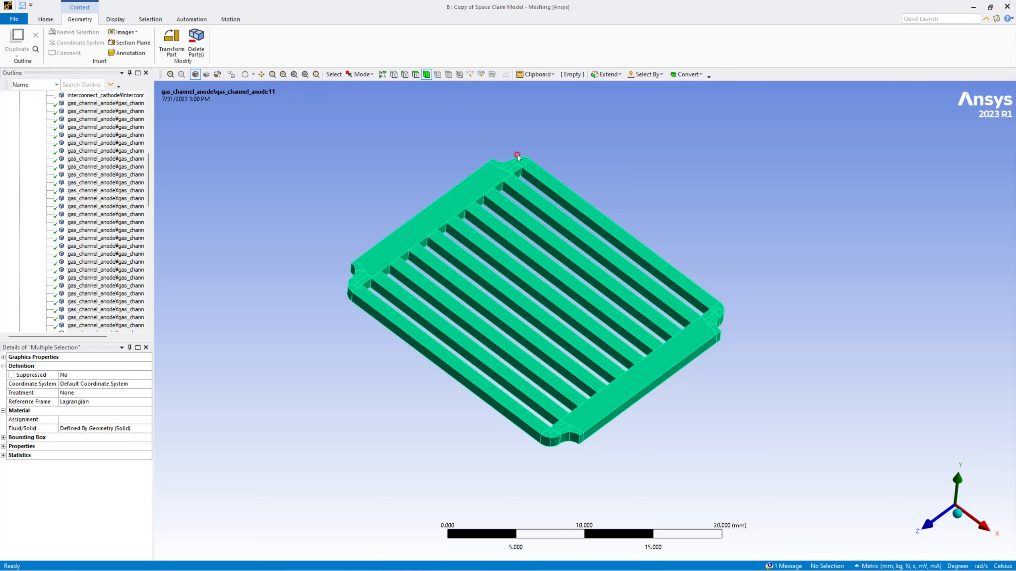
click(485, 175)
click(610, 76)
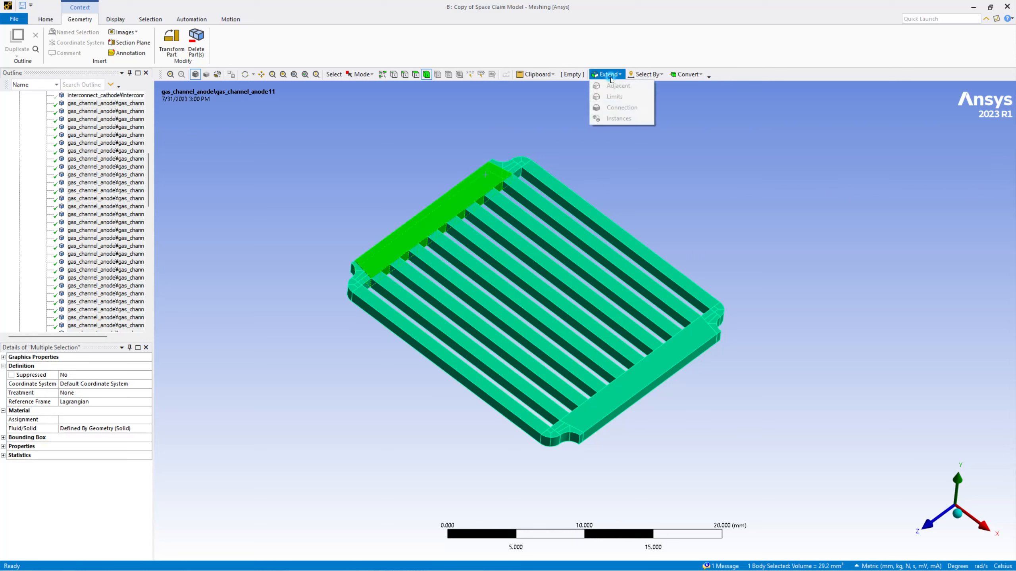
click(534, 117)
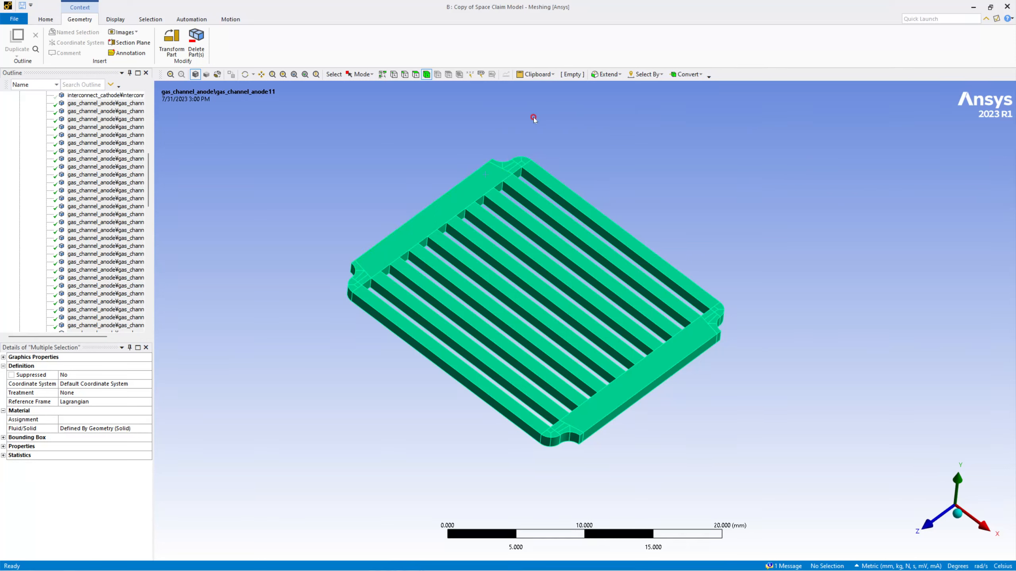
click(857, 567)
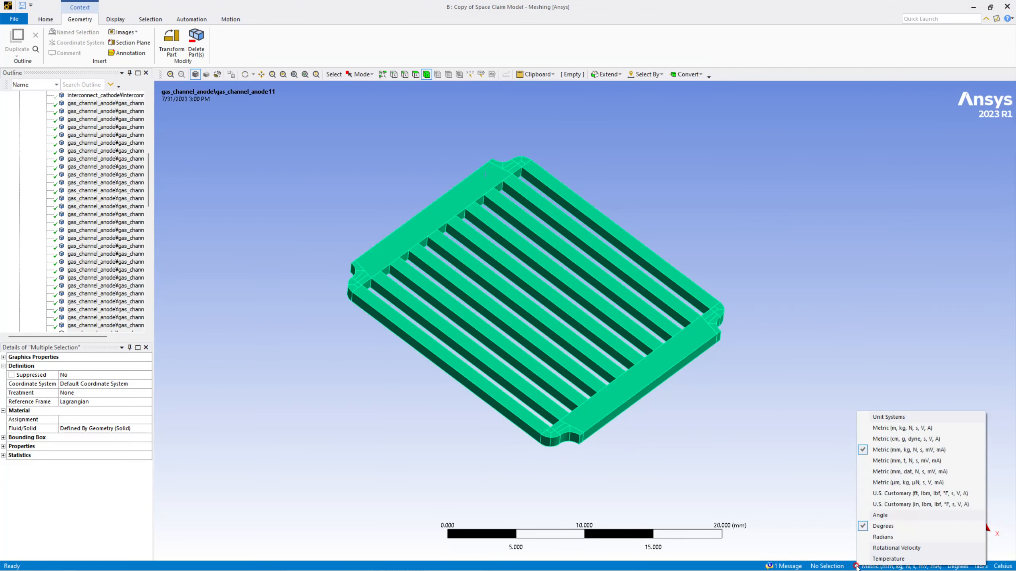
right_click(650, 238)
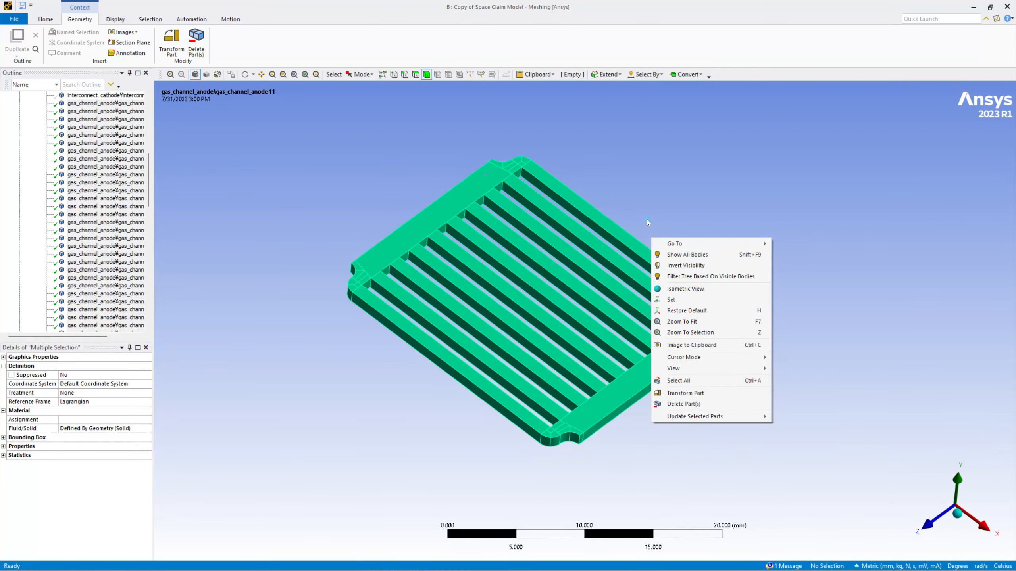
click(409, 179)
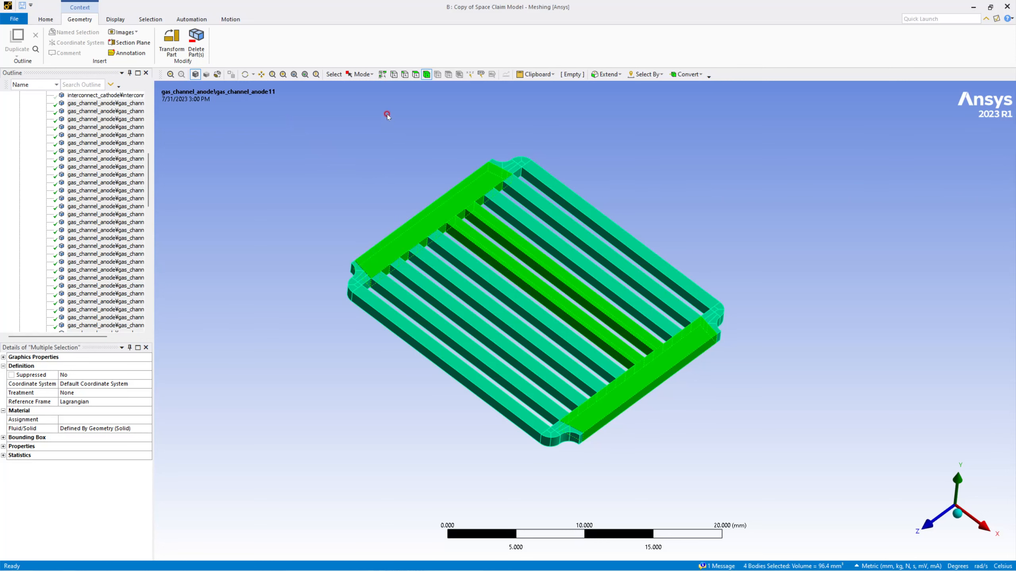
Switch to box selection and select all the visible gas_channel_anode bodies
click(370, 75)
click(374, 97)
drag(310, 123, 773, 467)
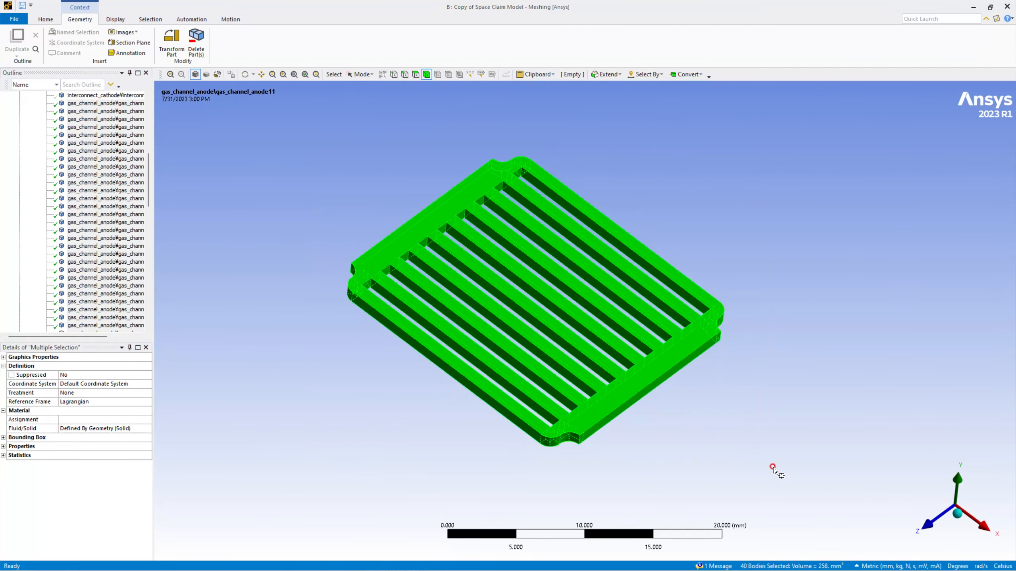
right_click(622, 382)
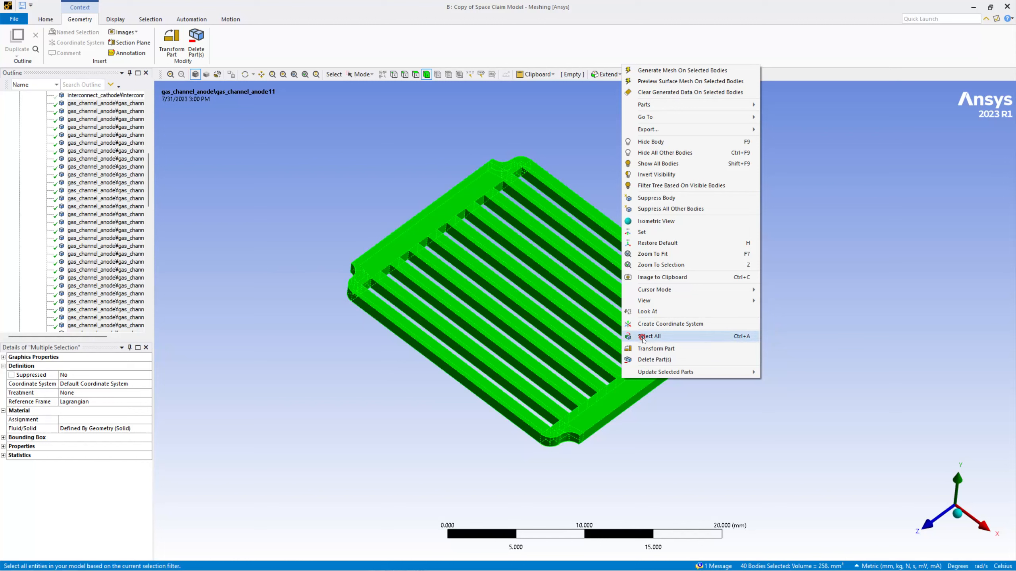
mouse_move(665, 108)
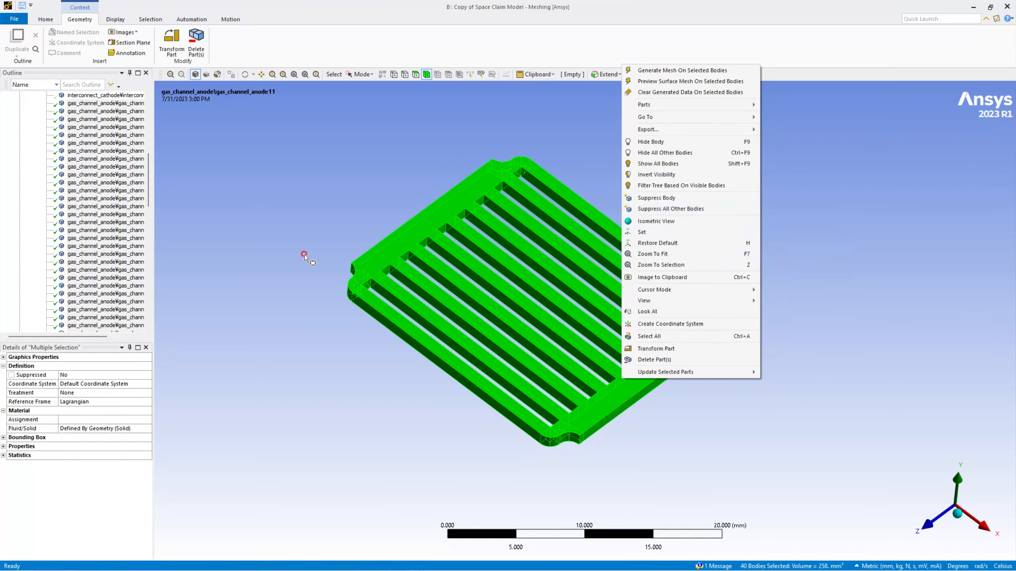
Insert a new named selection from the selected gas_channel_anode bodies
drag(146, 184, 147, 301)
click(62, 261)
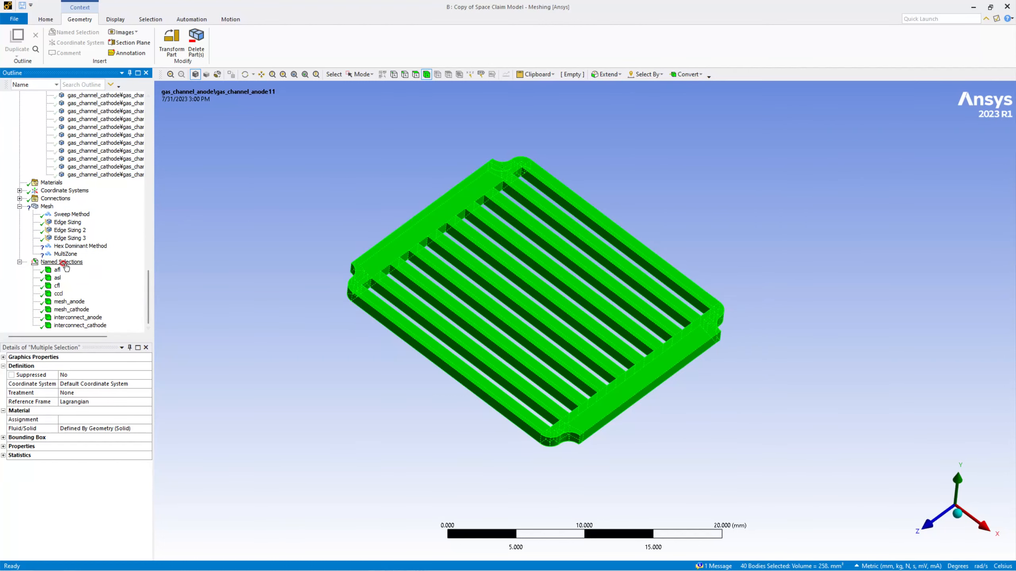
right_click(453, 207)
mouse_move(484, 216)
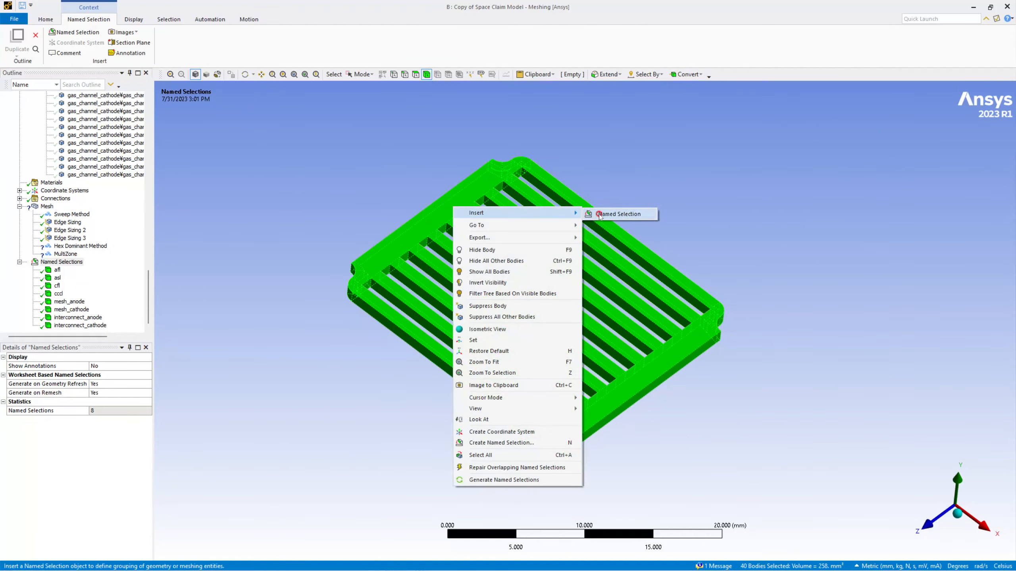
click(619, 214)
Rename the new named selection of the anode channel bodies as gas_channel_anode
click(60, 326)
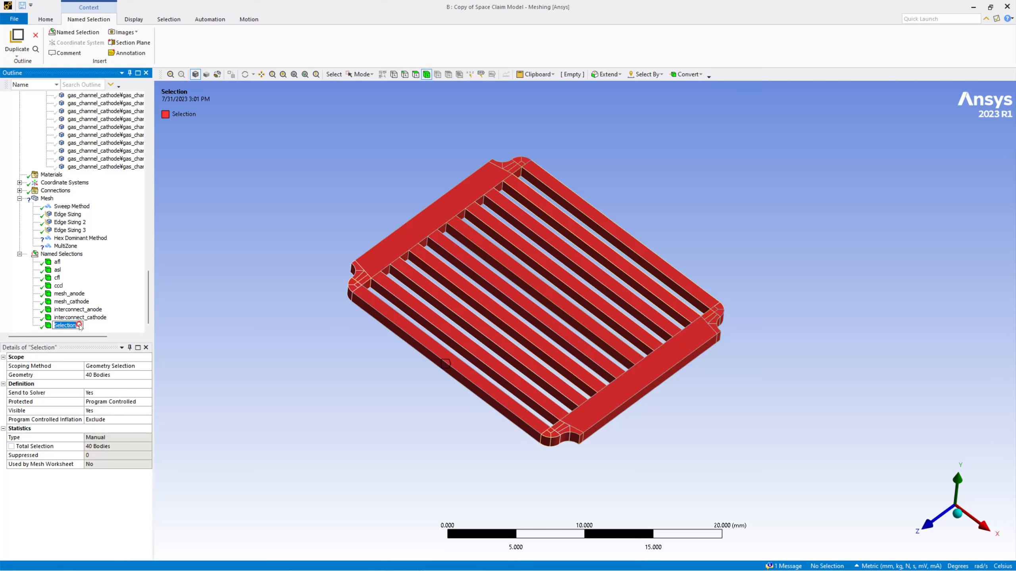
scroll(107, 240, up, 9)
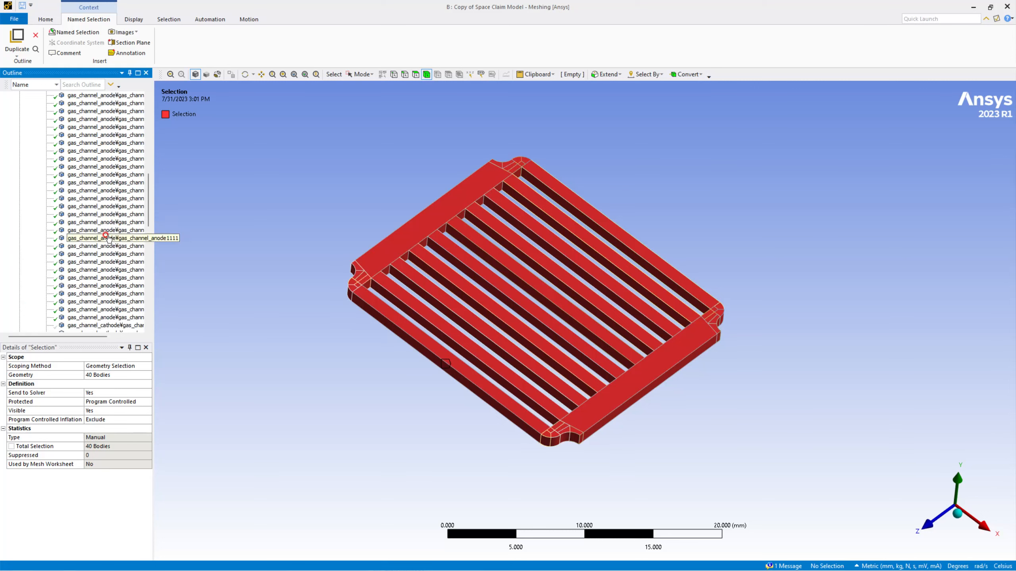
scroll(107, 243, down, 8)
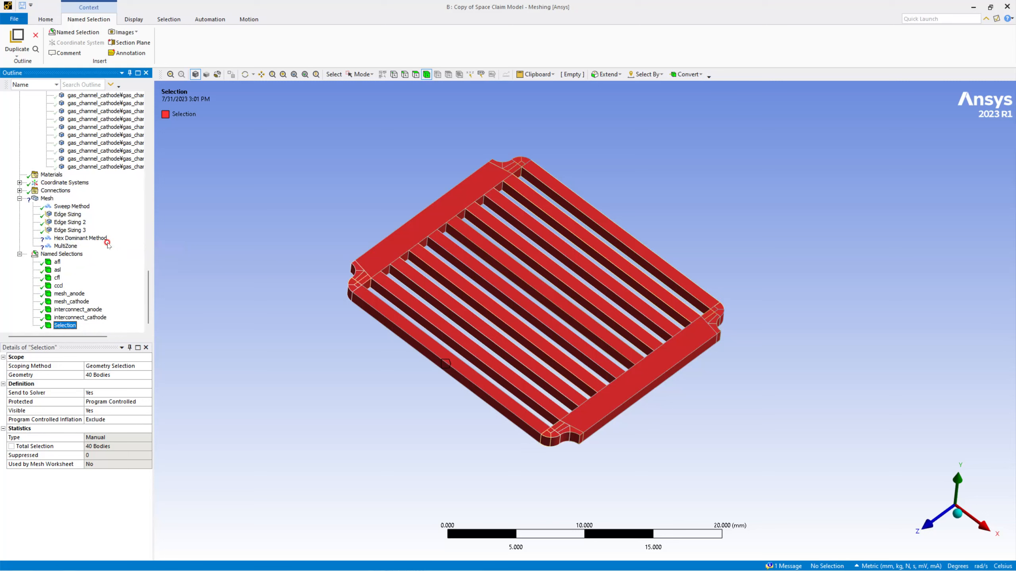
key(Caps_Lock)
key(g)
key(a)
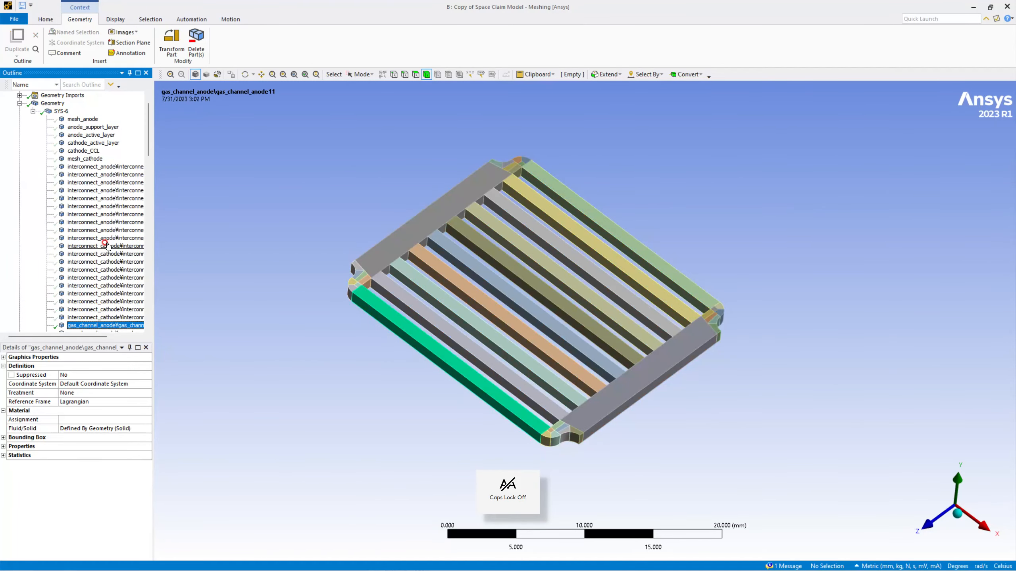
scroll(91, 293, down, 5)
scroll(95, 289, down, 20)
click(64, 326)
key(F2)
text(gas)
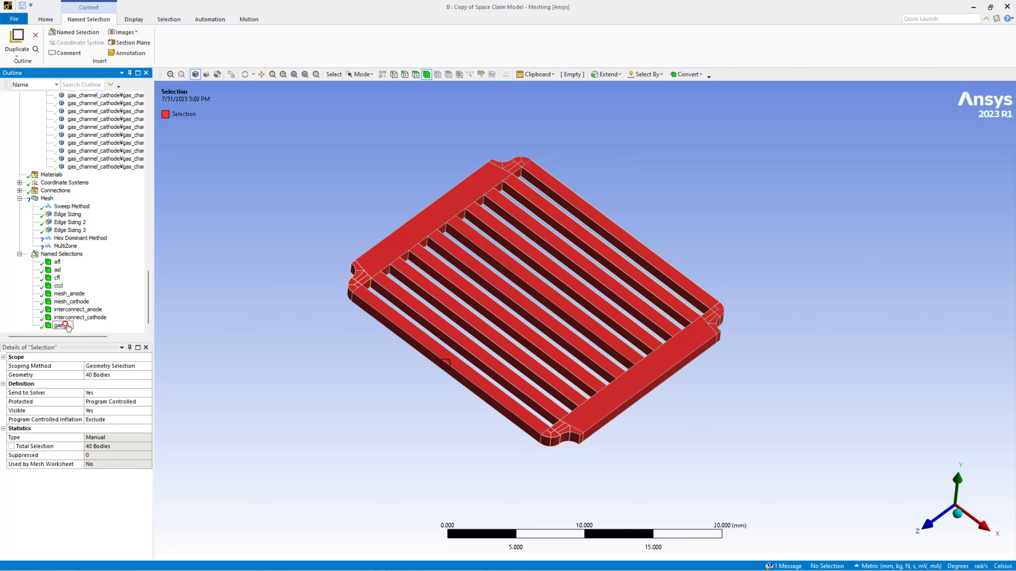
text(_channel_anode)
key(Return)
Hide all bodies belonging to the gas_channel_anode named selection
middle_drag(537, 291, 551, 329)
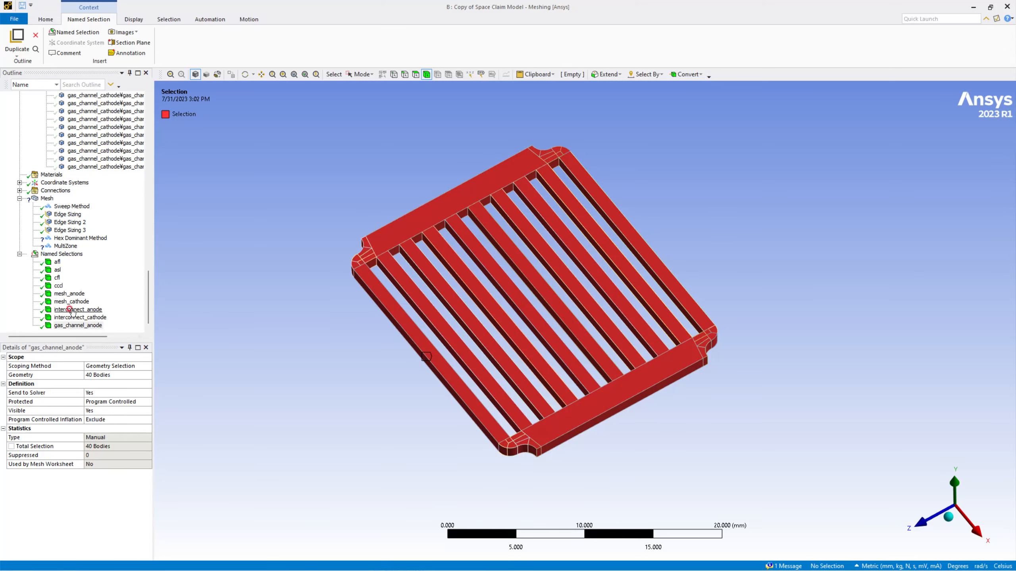
right_click(72, 326)
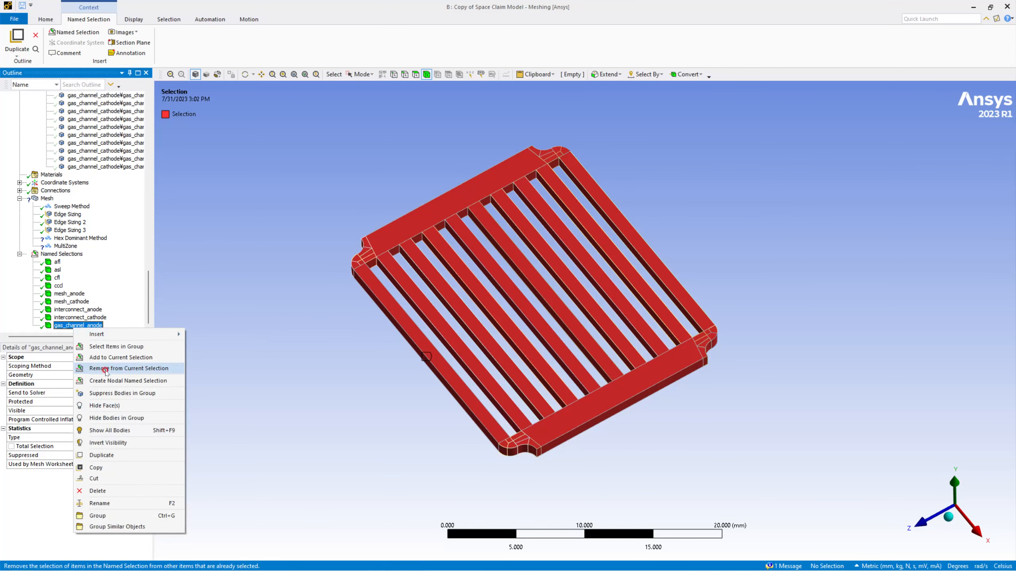
click(116, 418)
Select all gas_channel_cathode bodies in the outline and show them in the graphics view
scroll(98, 228, up, 10)
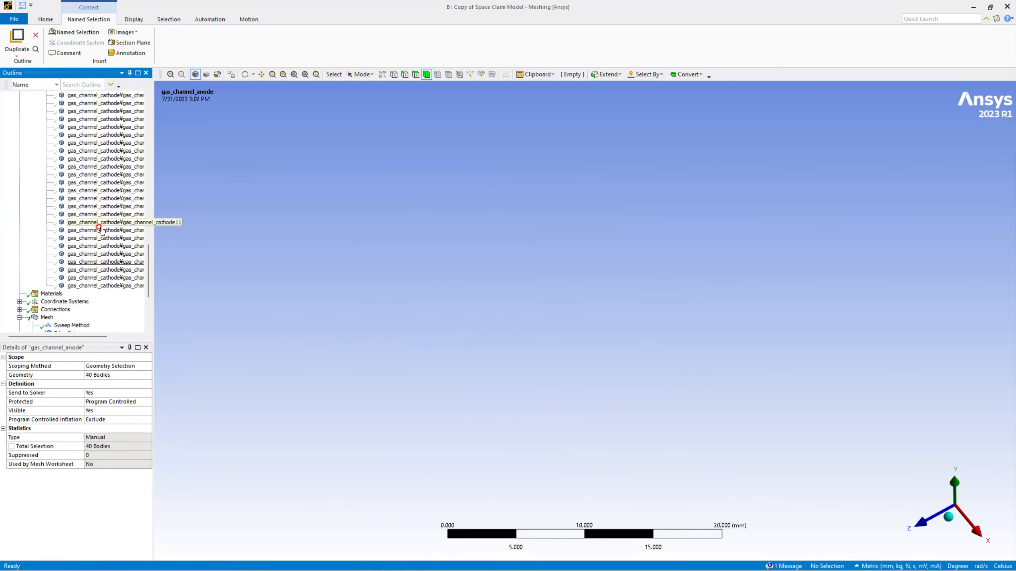
scroll(97, 230, up, 3)
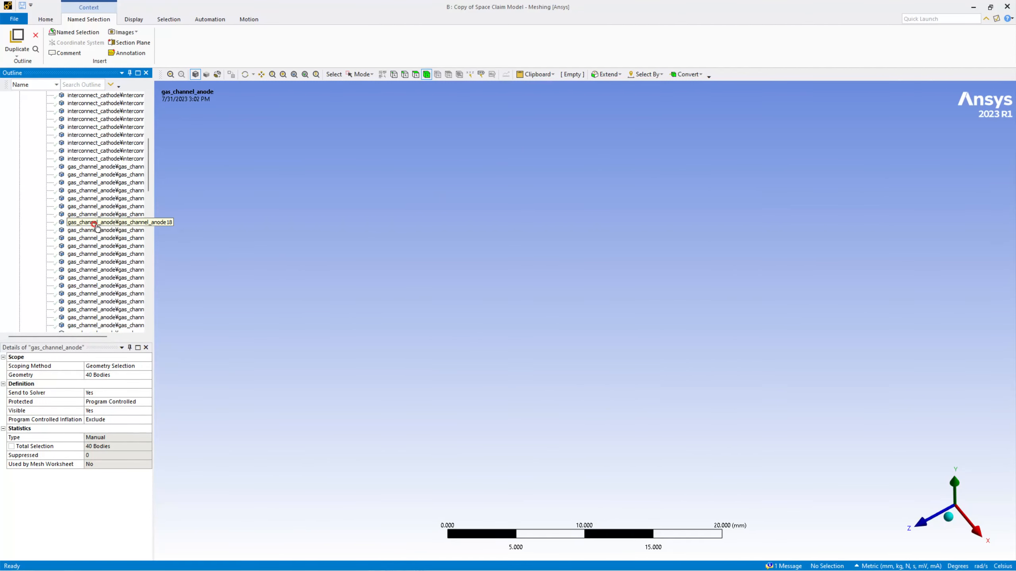
scroll(97, 227, down, 15)
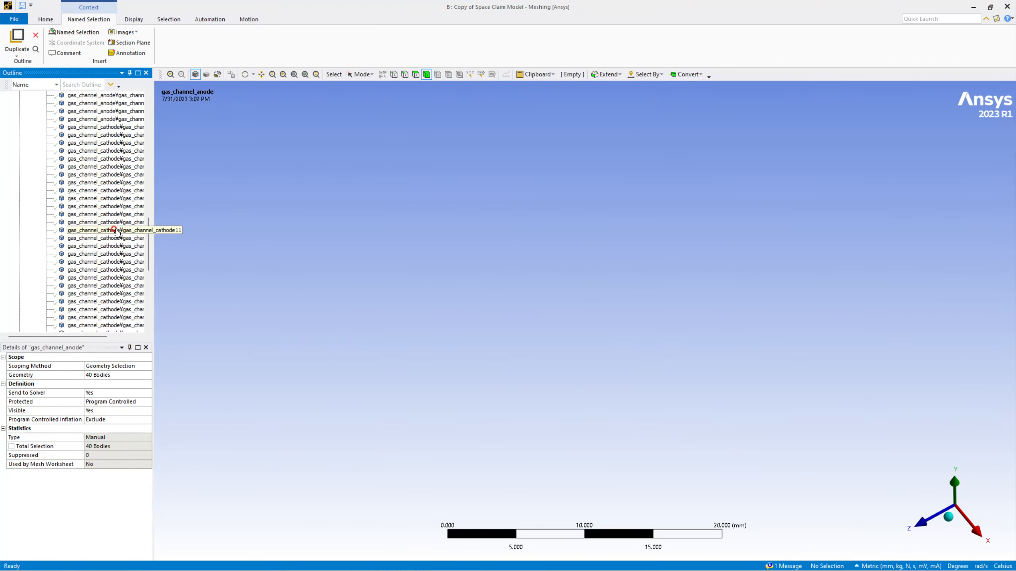
click(104, 127)
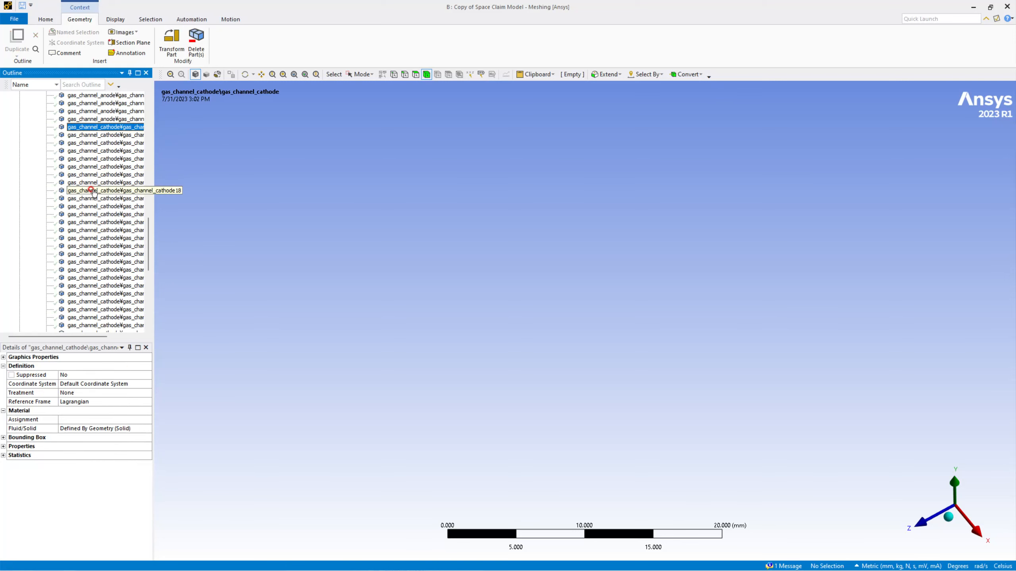
scroll(93, 193, down, 2)
shift+click(87, 286)
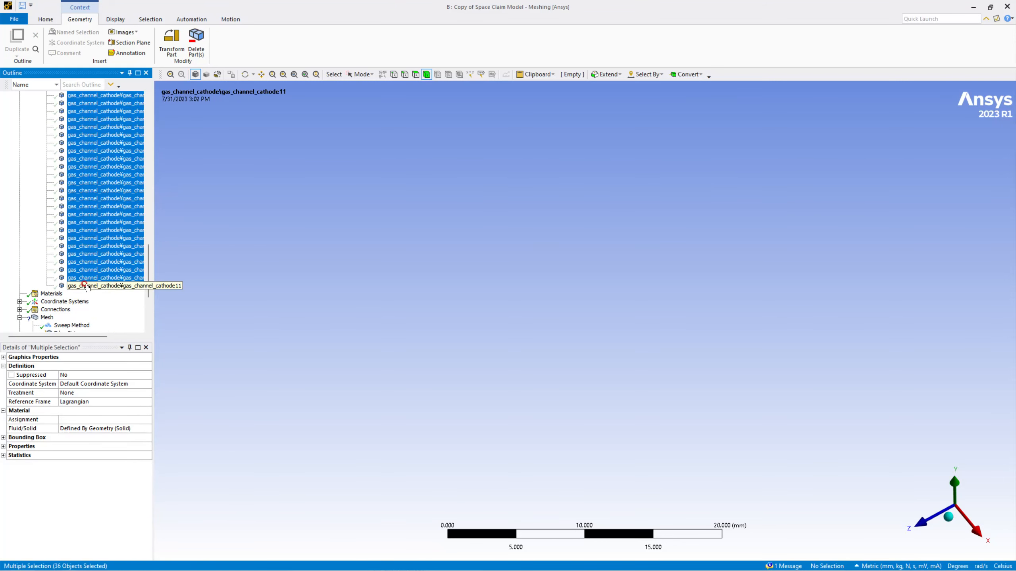
right_click(88, 286)
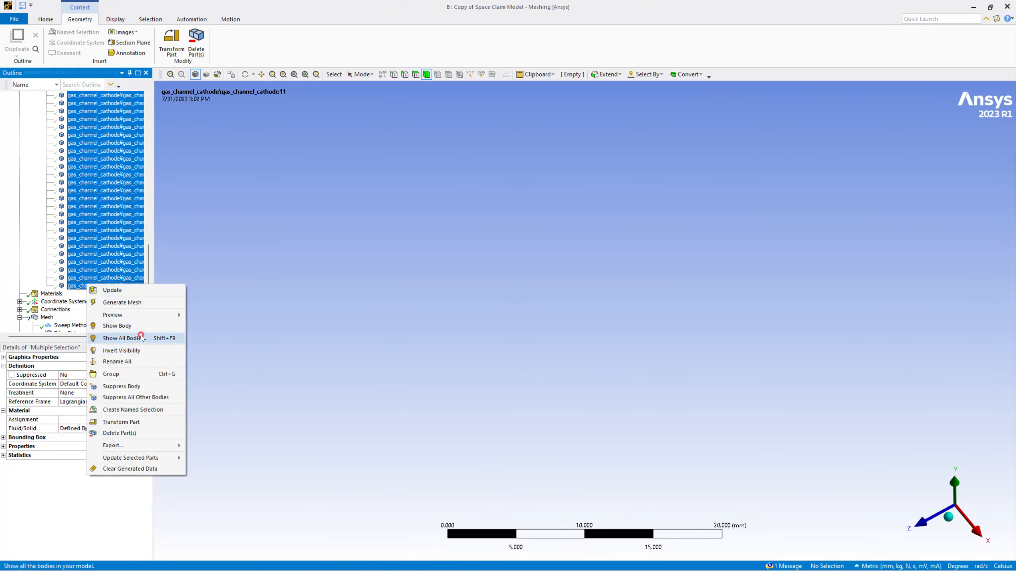
click(137, 333)
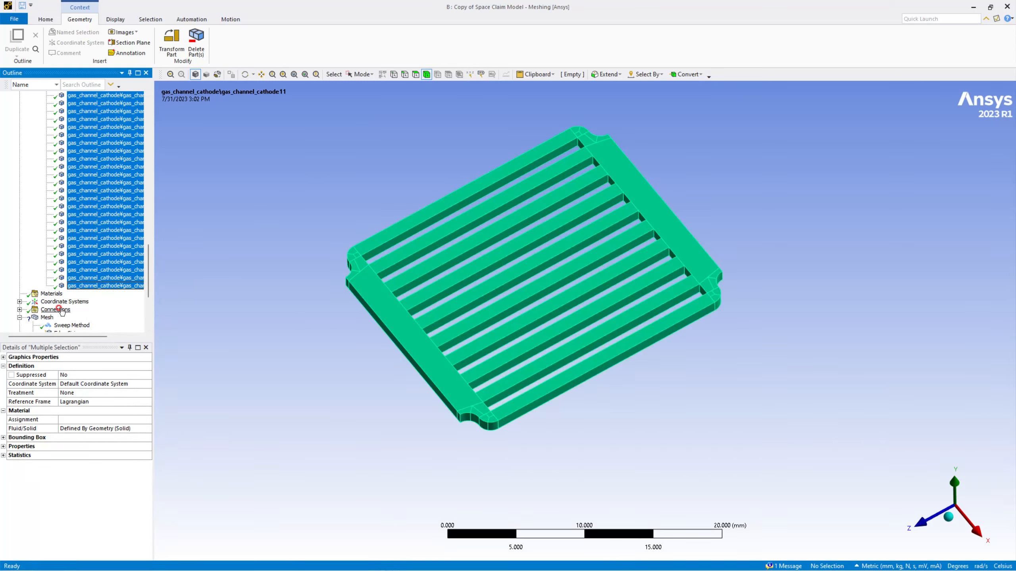
Box-select all the visible gas_channel_cathode bodies and insert a named selection from them
scroll(60, 306, down, 5)
click(60, 253)
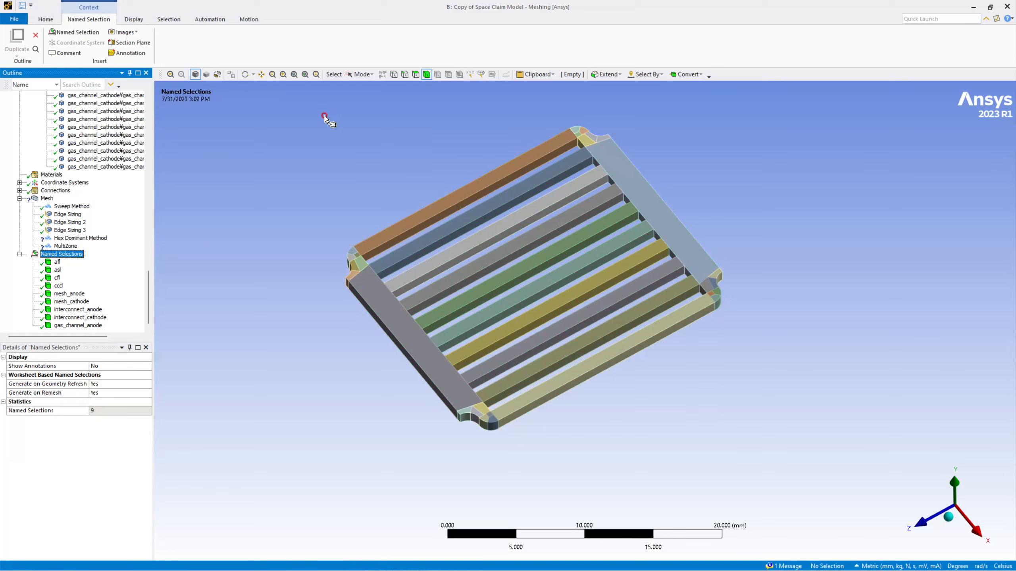
drag(317, 111, 794, 462)
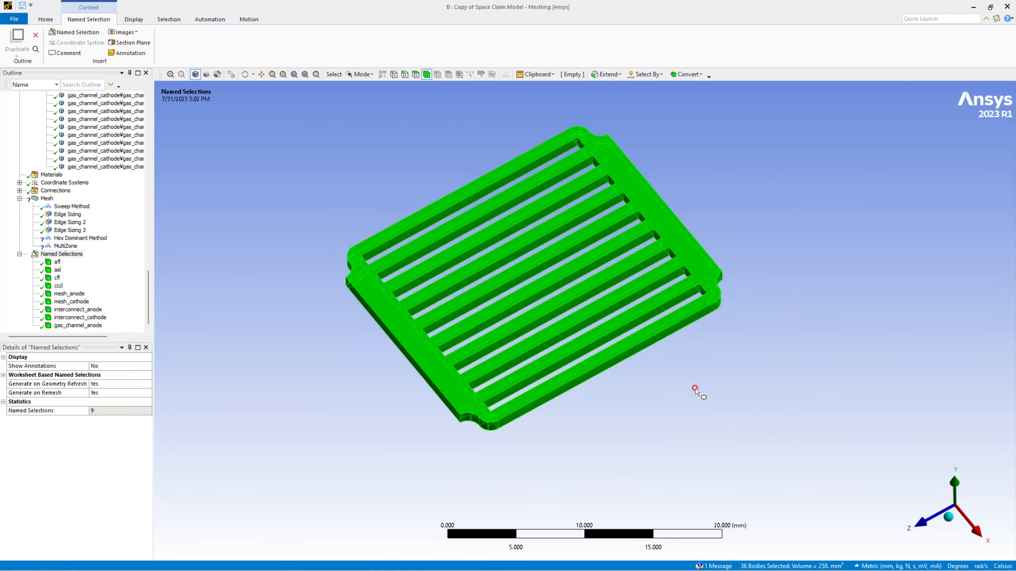
right_click(489, 181)
mouse_move(532, 187)
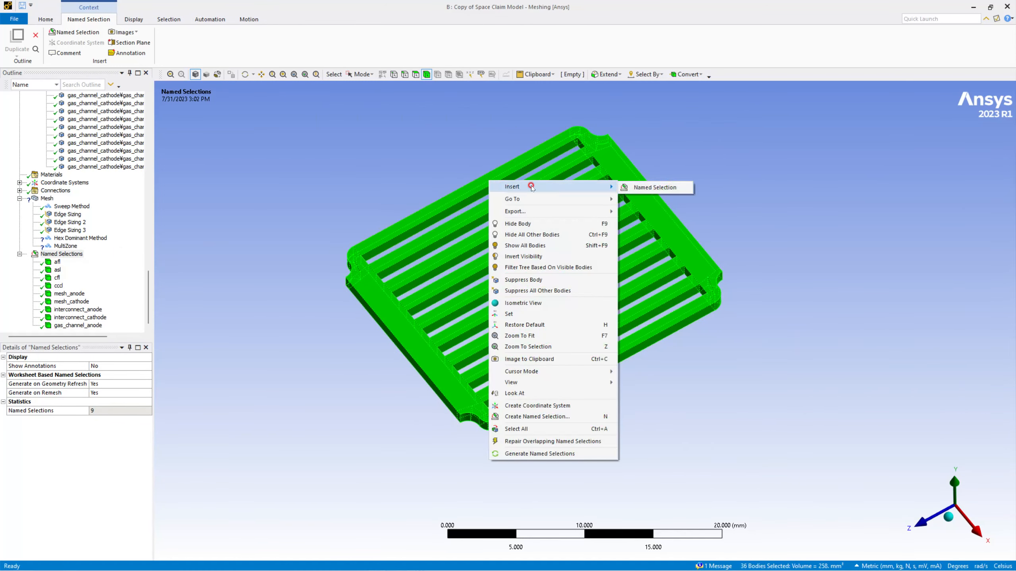
click(652, 188)
Name the new selection of the cathode channel bodies gas_channel_cathode
click(65, 325)
text(gas_channel_catho)
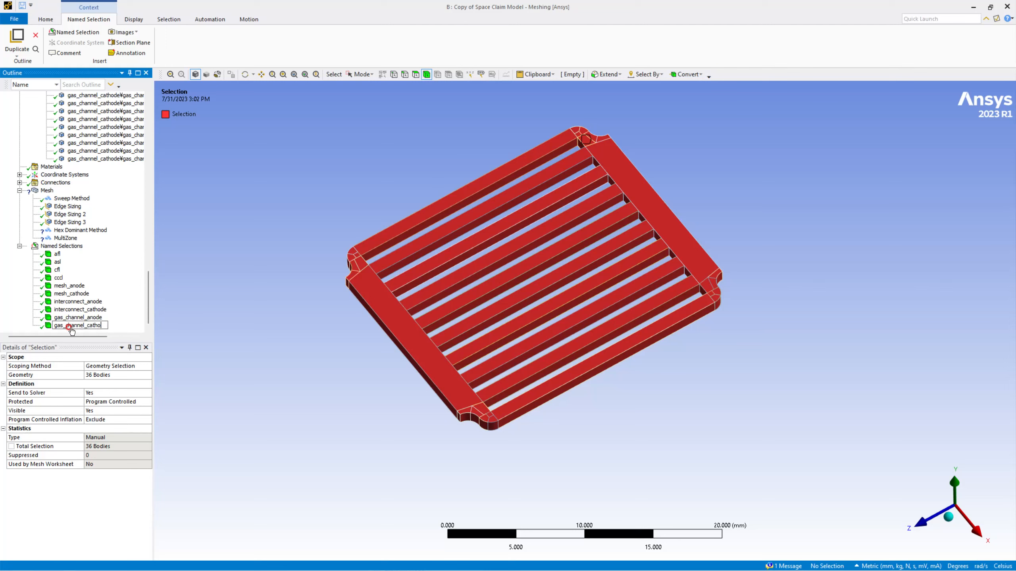
text(de)
key(Return)
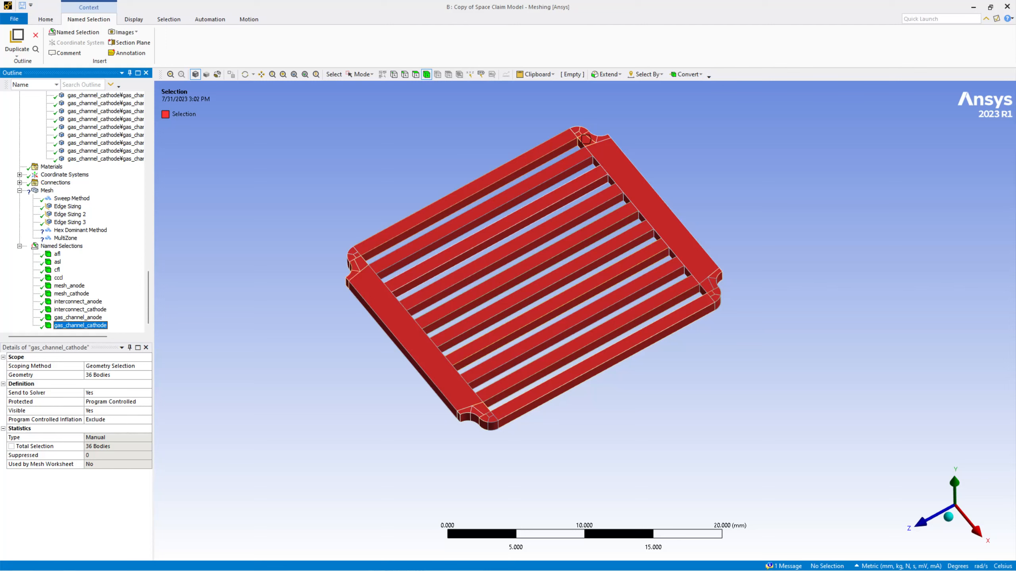
Rename the gas_channel_anode named selection as channel_anode
click(74, 326)
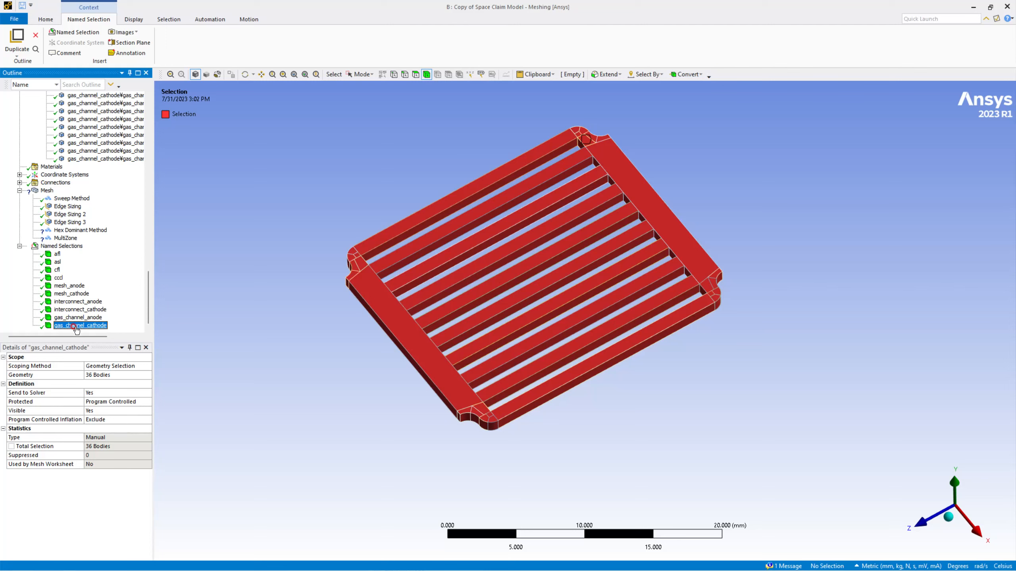
click(74, 317)
right_click(76, 319)
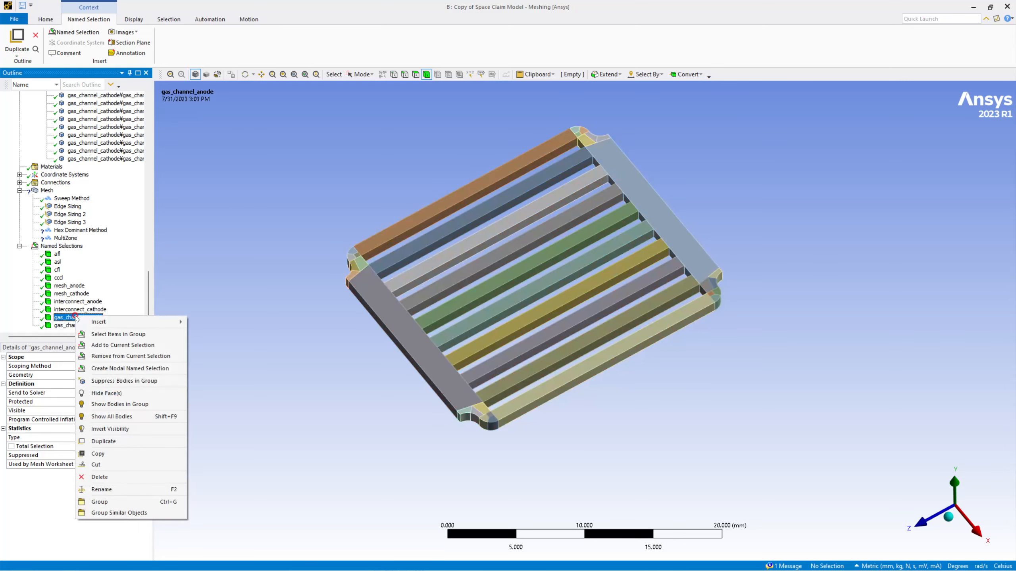
click(134, 478)
click(66, 318)
click(97, 333)
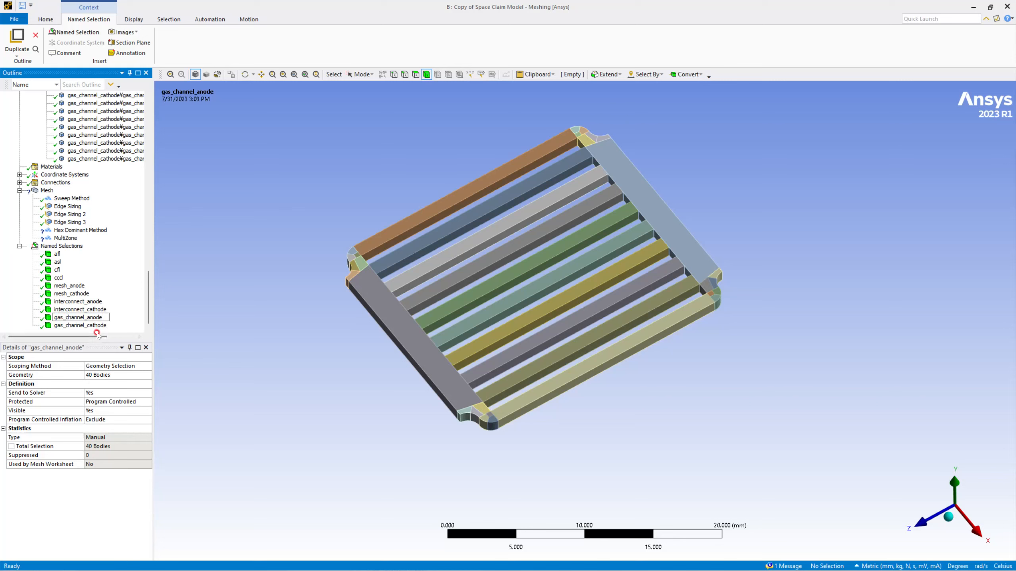
key(BackSpace)
key(BackSpace)
key(BackSpace)
key(BackSpace)
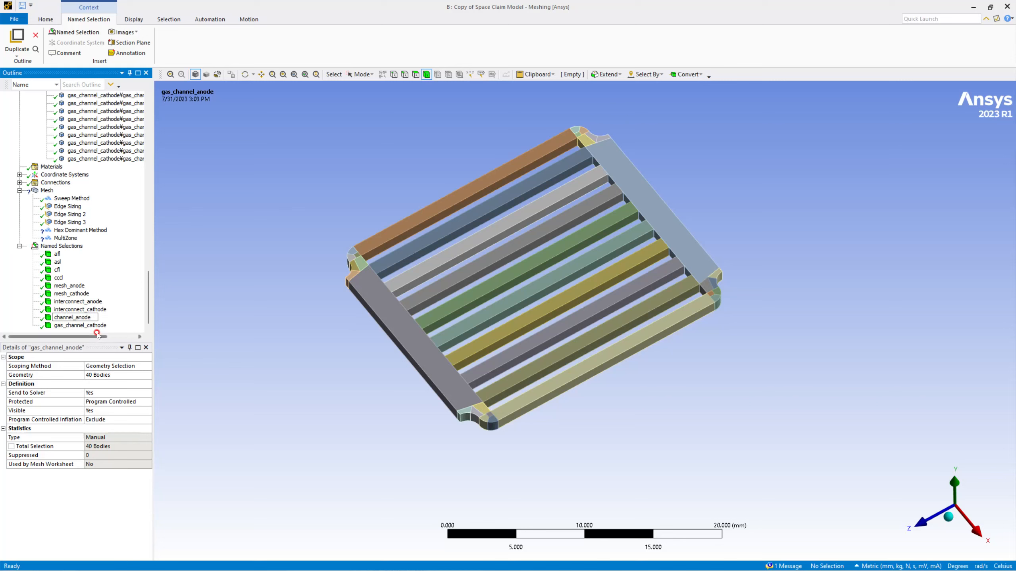
key(Delete)
key(Delete)
key(Return)
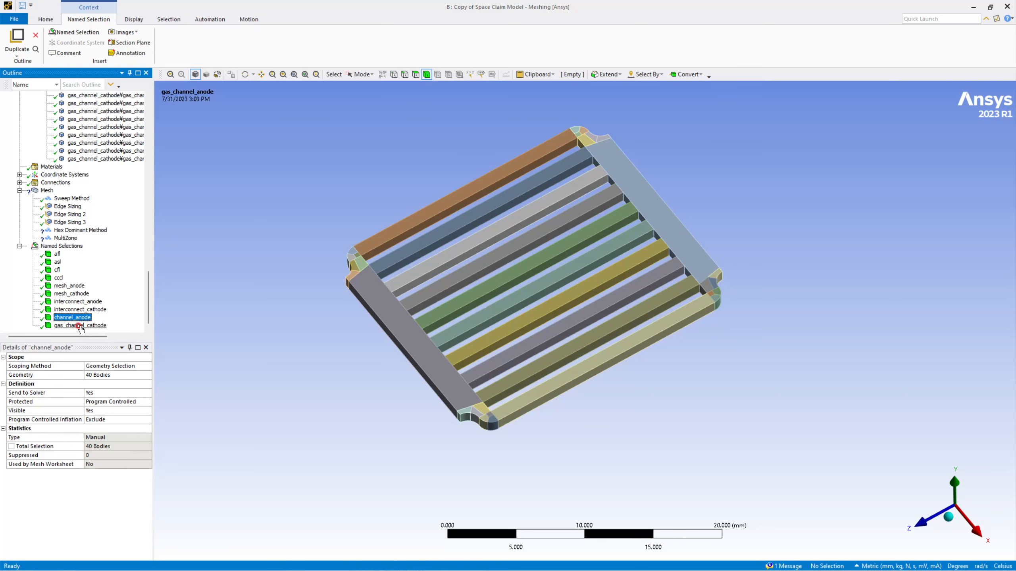
Rename the gas_channel_cathode named selection as channel_cathode
click(80, 326)
click(80, 326)
click(66, 326)
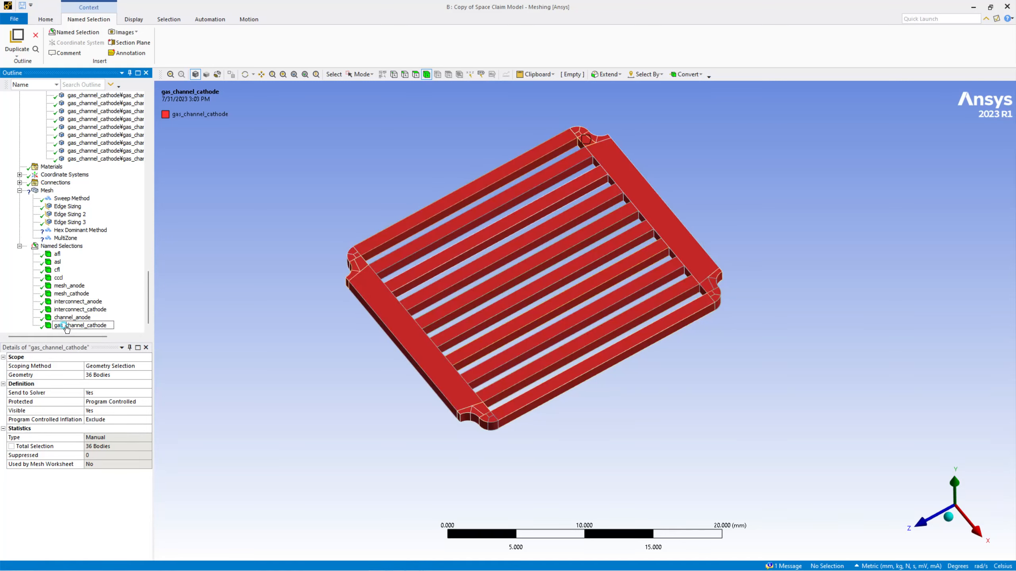
key(BackSpace)
key(BackSpace)
key(BackSpace)
key(BackSpace)
key(Return)
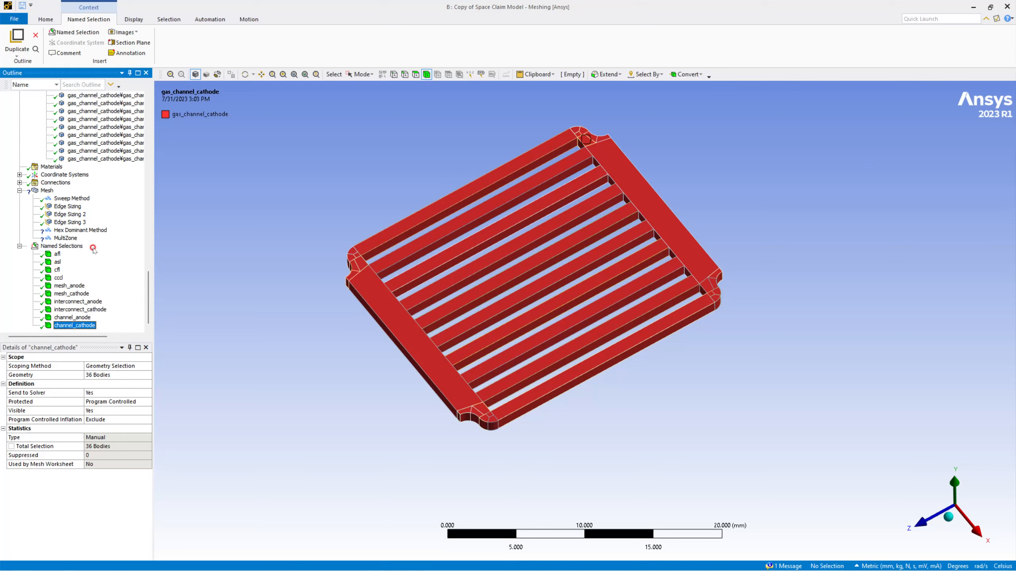
Show the anode_active_layer body of the SYS-6 part together with the cathode channel bodies
scroll(37, 268, up, 15)
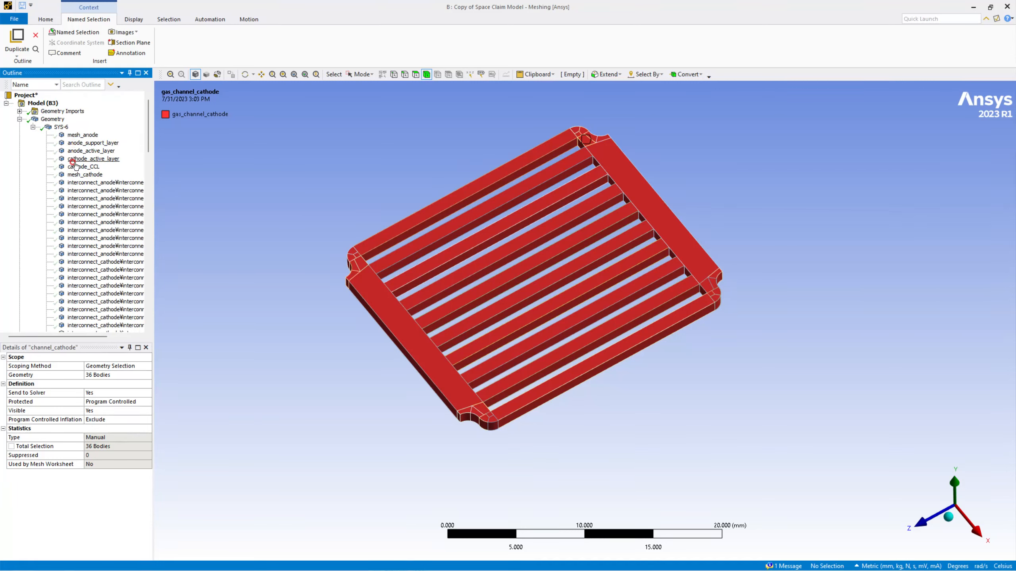
click(78, 152)
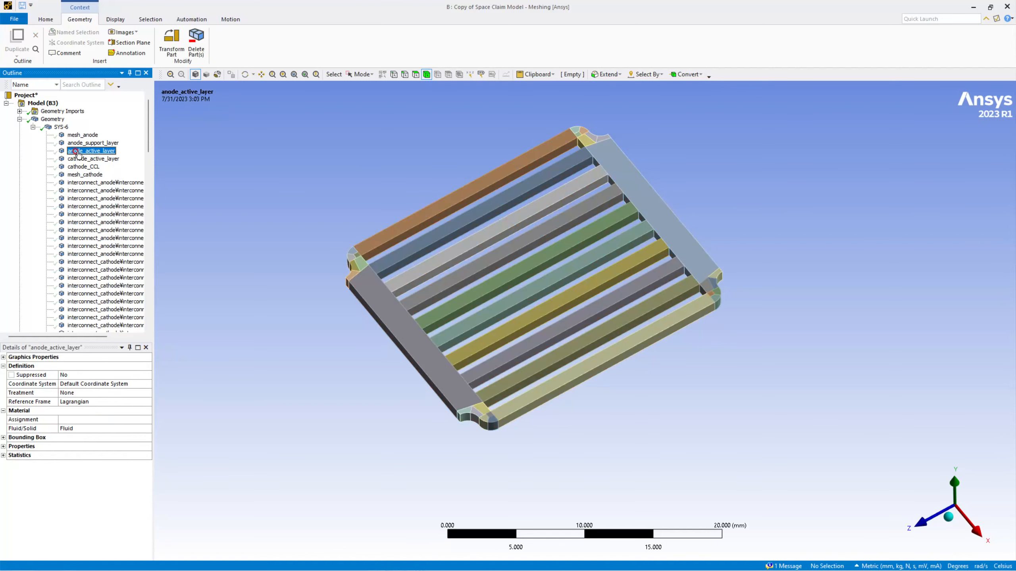
right_click(78, 153)
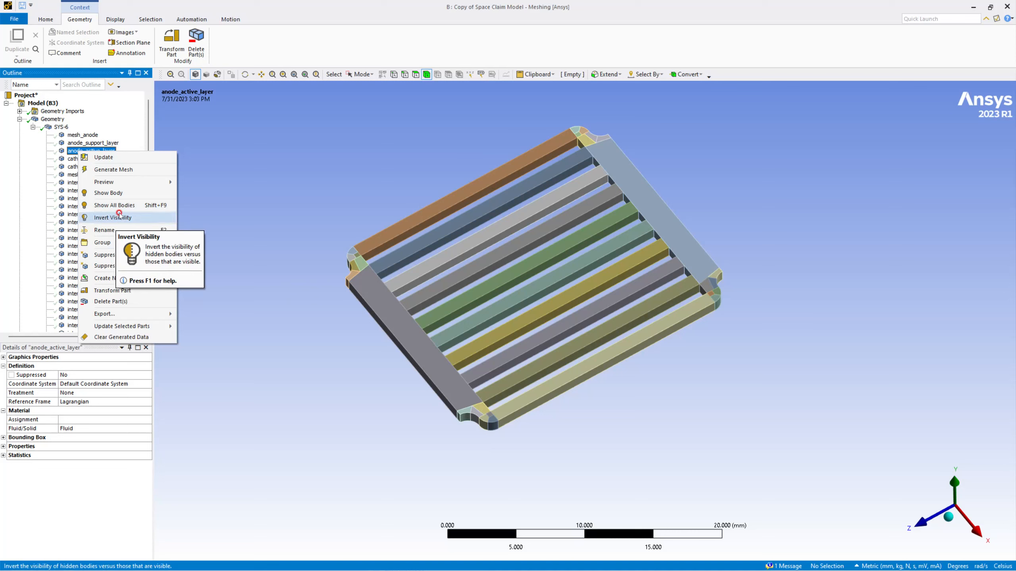
click(114, 193)
middle_drag(247, 224, 463, 186)
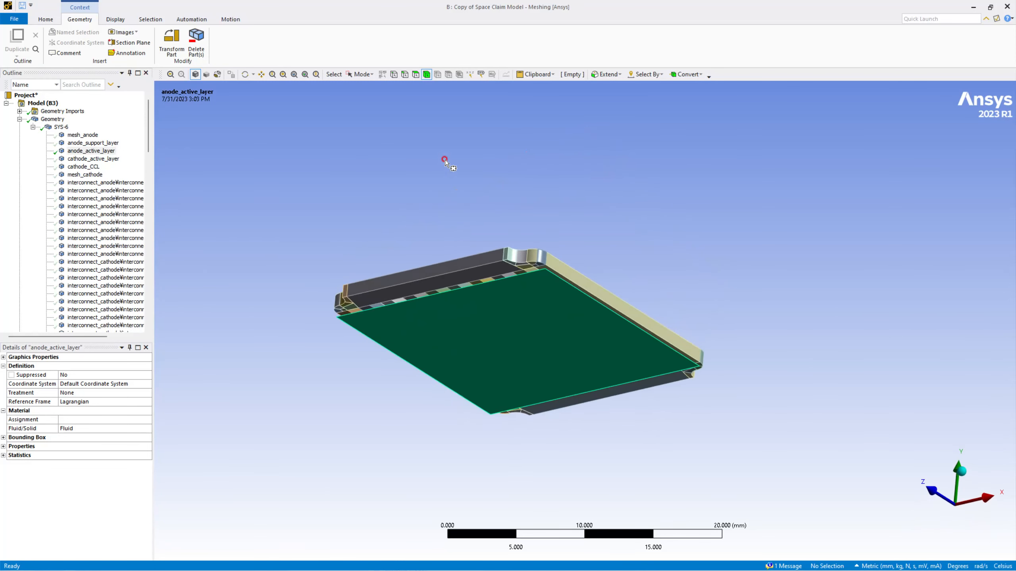
Switch the graphics selection mode from box to single select
click(360, 74)
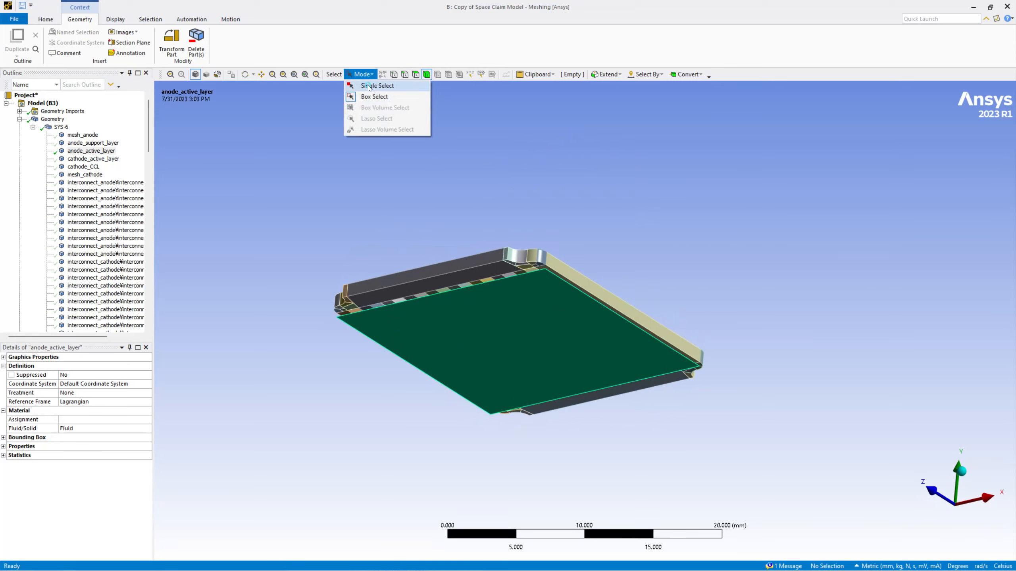
Isolate the anode_active_layer body by selecting it in single-select mode and hiding all other bodies
click(368, 86)
click(491, 307)
right_click(492, 307)
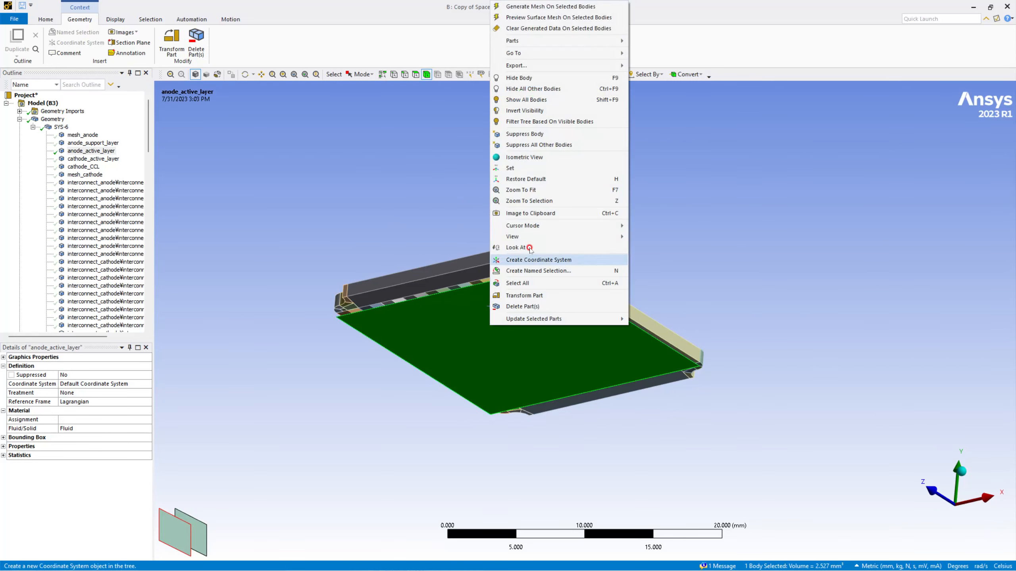
click(552, 89)
middle_drag(520, 274, 493, 340)
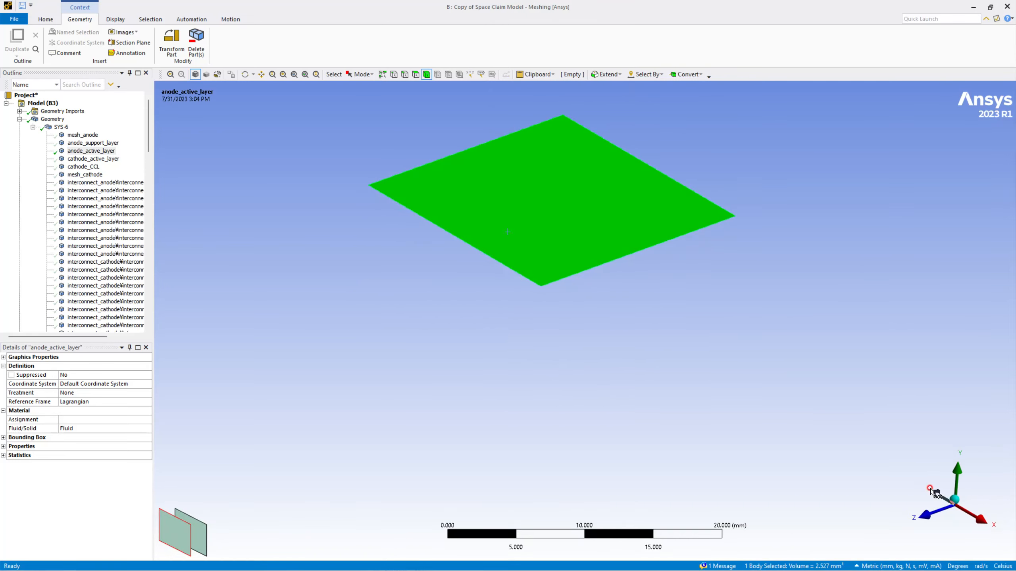
Create a named selection wall_electrolyte_anode from the large upper face of the anode active layer, picked in isometric view
click(957, 505)
middle_drag(580, 290, 579, 285)
scroll(598, 305, up, 5)
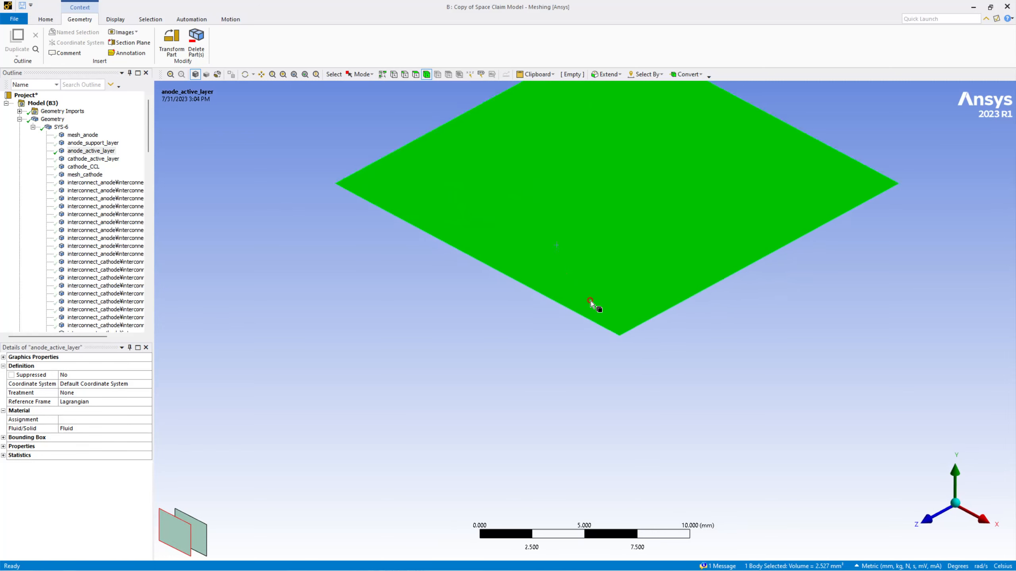
click(417, 75)
scroll(637, 304, up, 6)
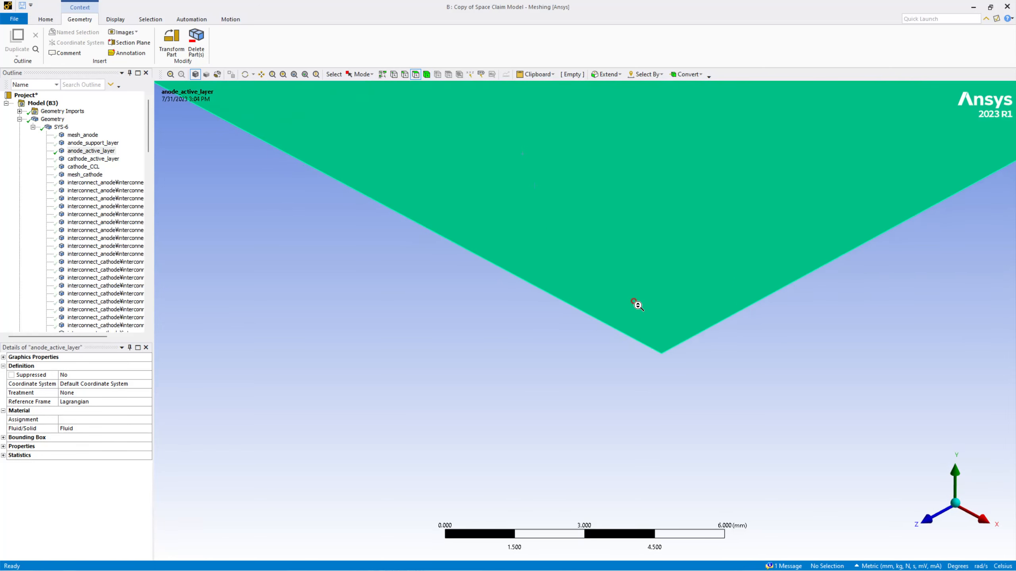
ctrl+middle_drag(715, 335, 459, 315)
scroll(458, 315, up, 3)
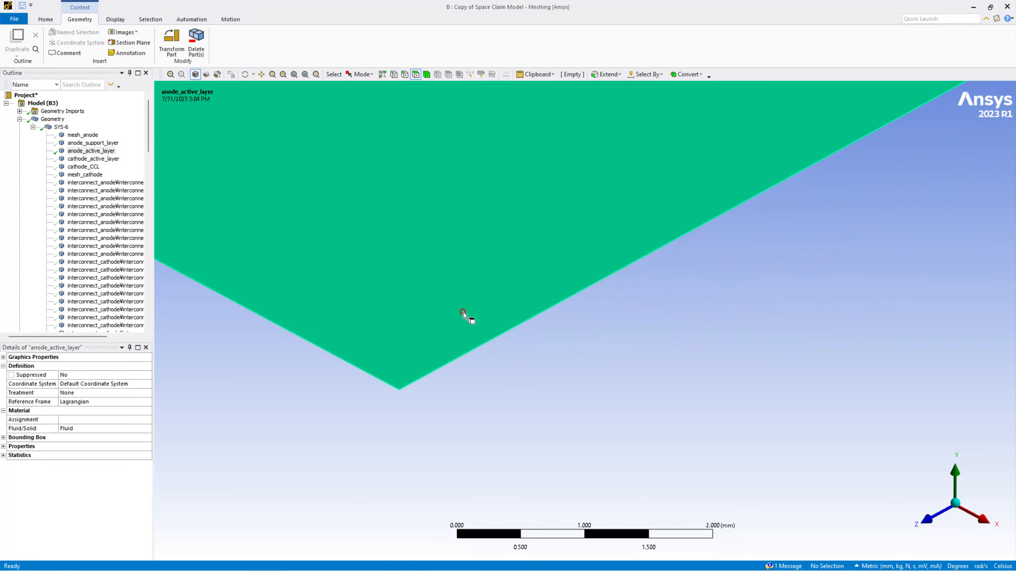
ctrl+middle_drag(387, 335, 408, 382)
scroll(476, 341, up, 2)
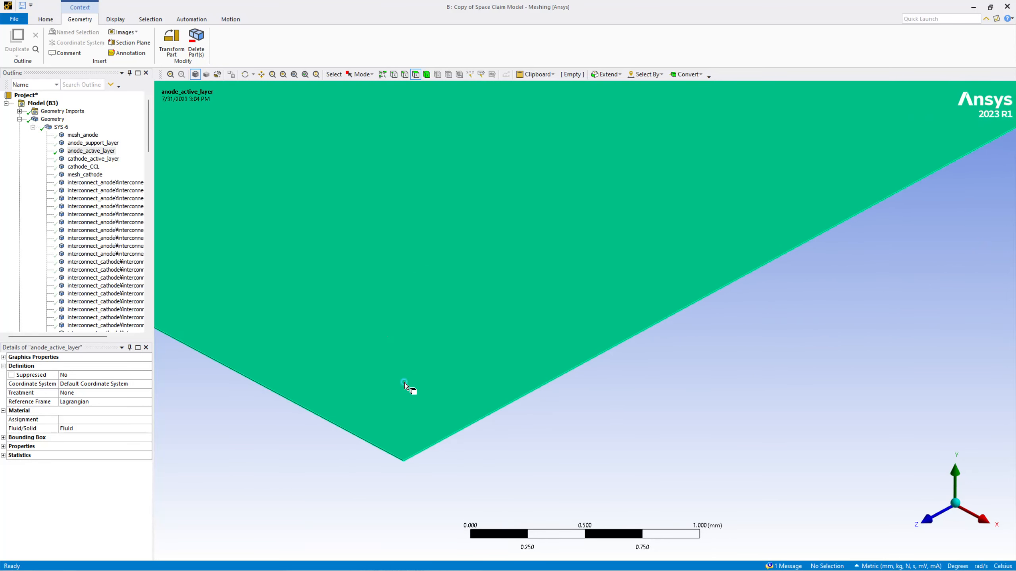
click(405, 382)
text(n)
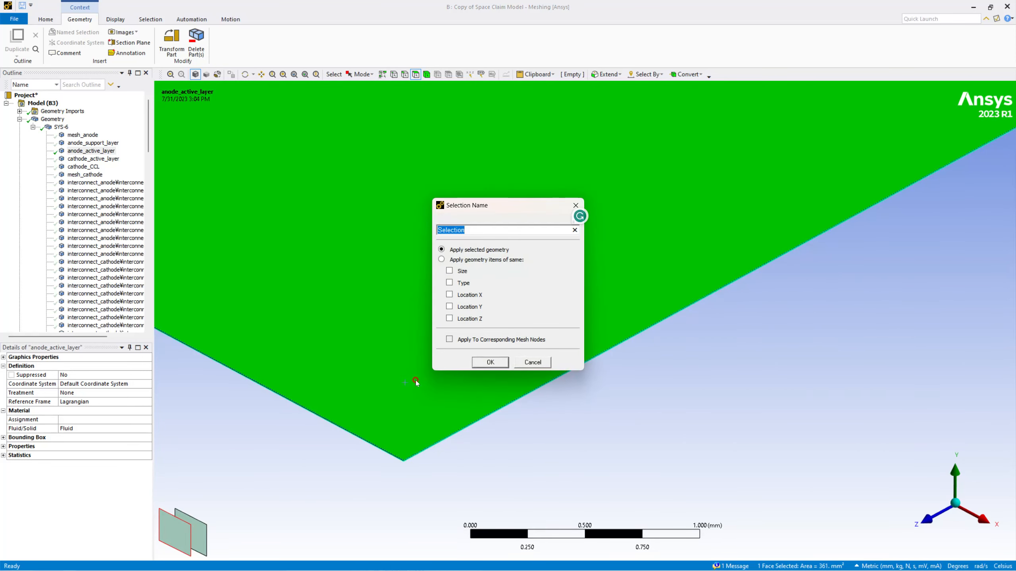
text(wall_electrolyte_anode)
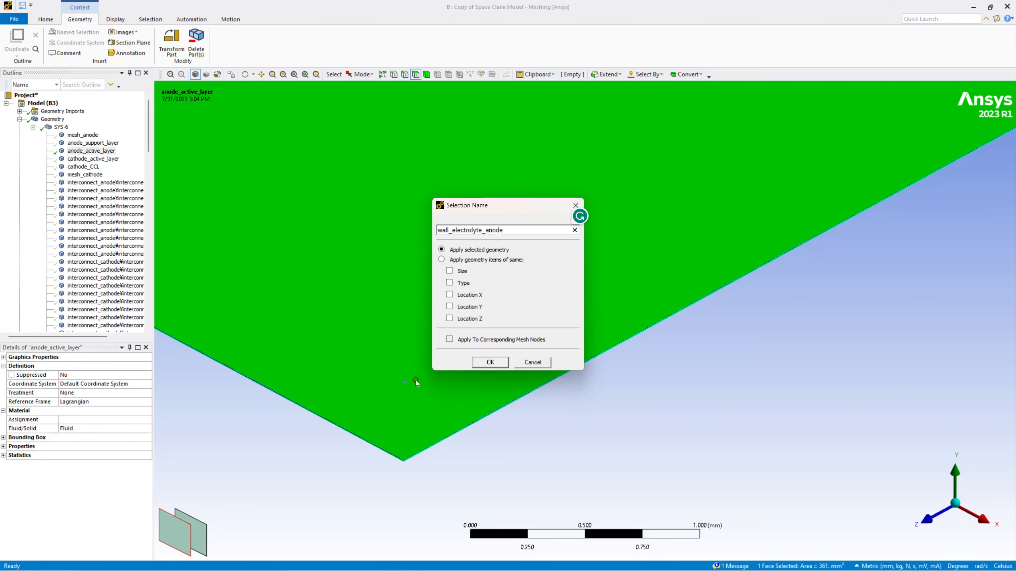
key(Return)
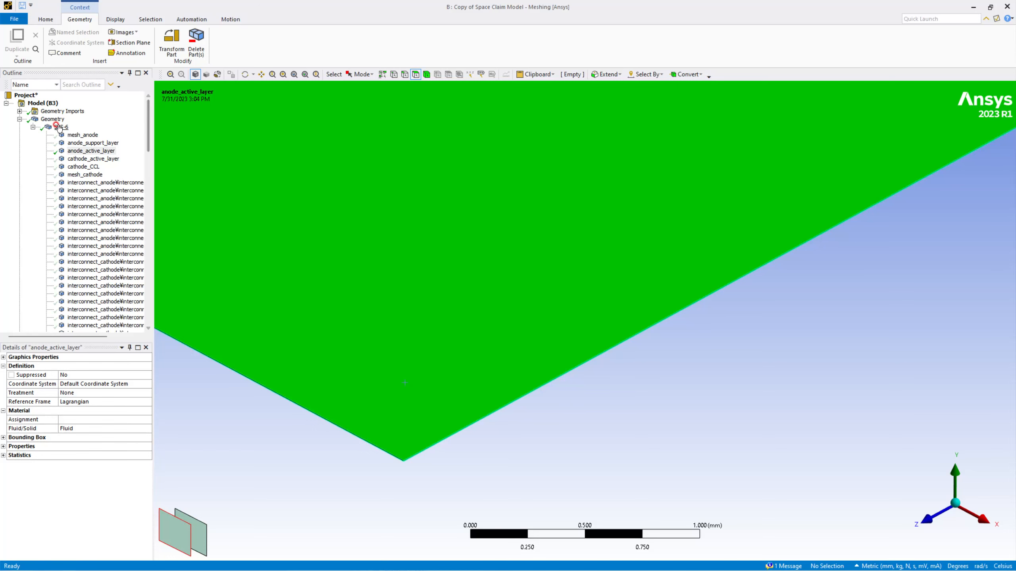
Show all bodies of the SYS-6 part again and bring the whole cell assembly into view
right_click(58, 127)
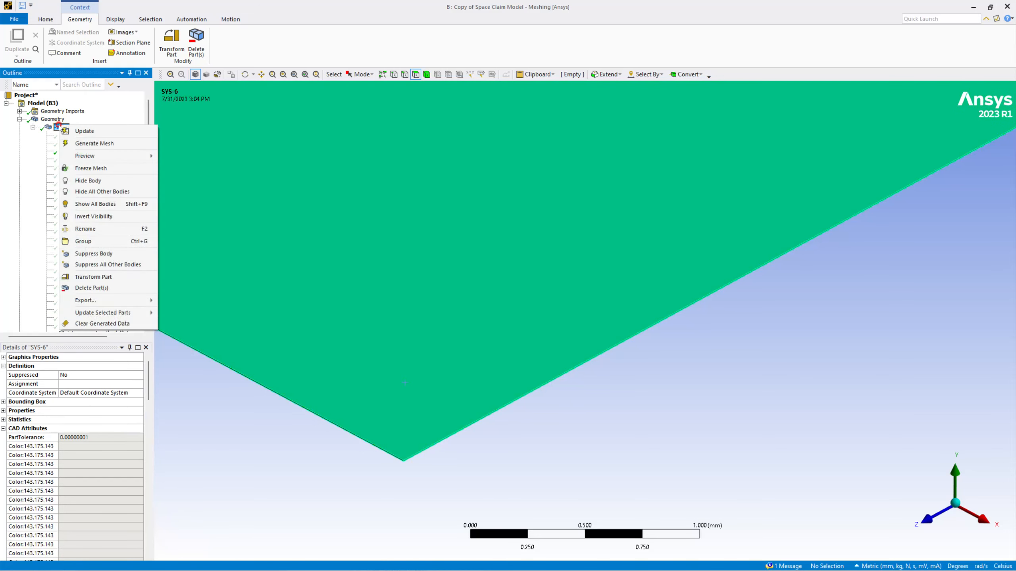
click(113, 204)
scroll(431, 225, down, 3)
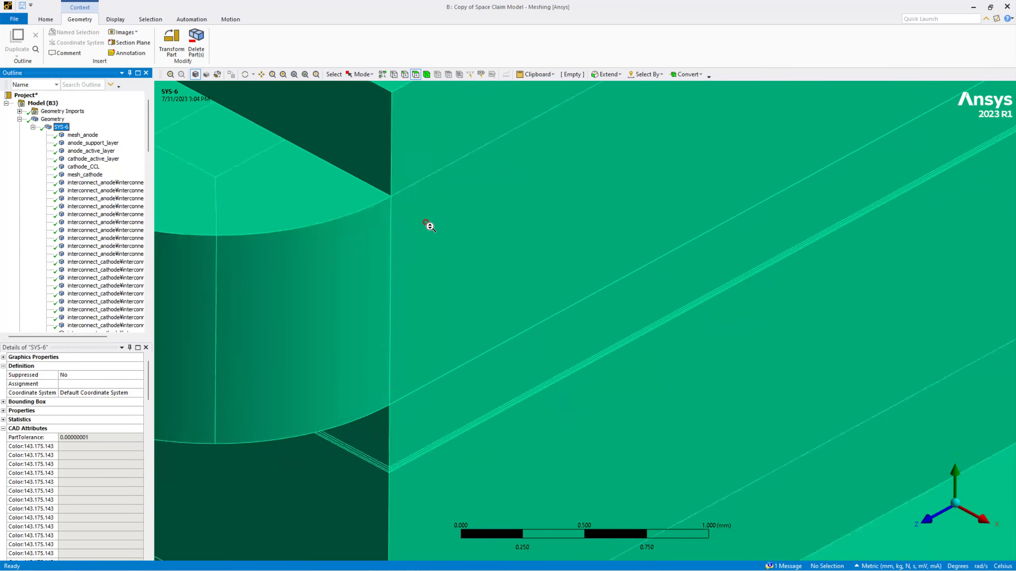
scroll(439, 244, down, 10)
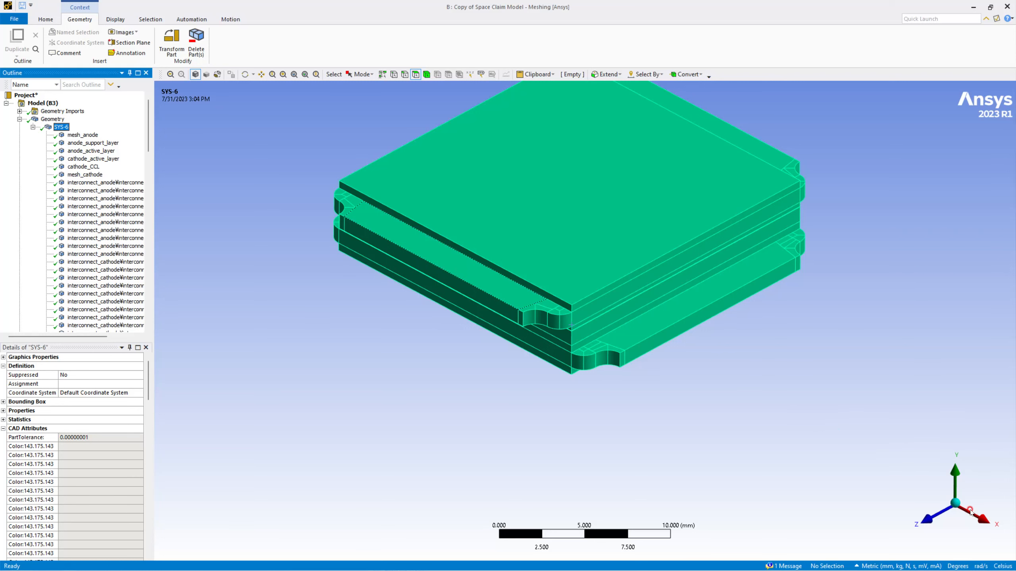
Select the protruding -X end face of the lower channel, extend it to limits, and name the selection inlet_anode
middle_drag(471, 334, 667, 432)
scroll(332, 196, down, 1)
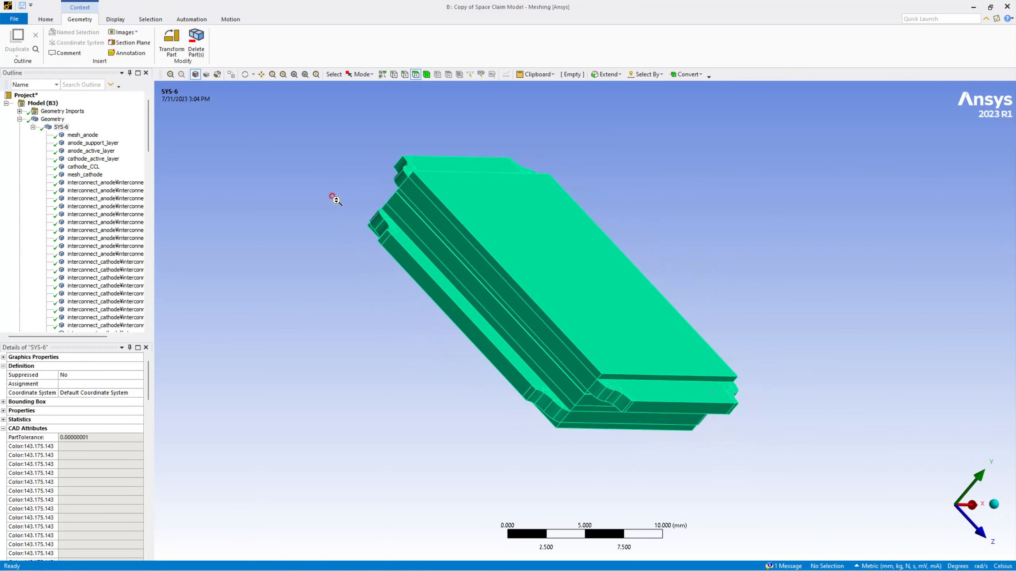
scroll(356, 238, up, 2)
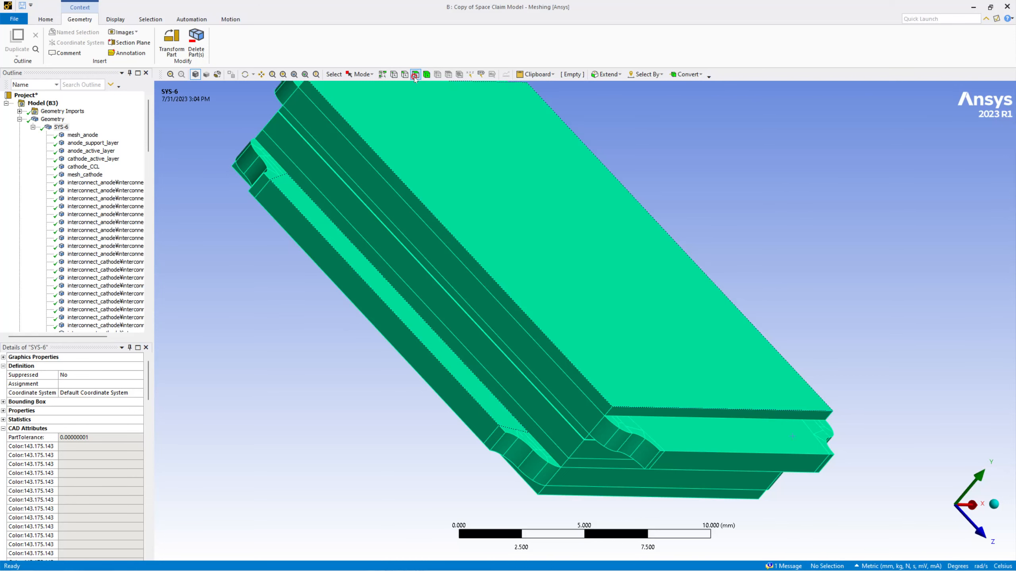
scroll(262, 203, down, 1)
scroll(264, 206, up, 4)
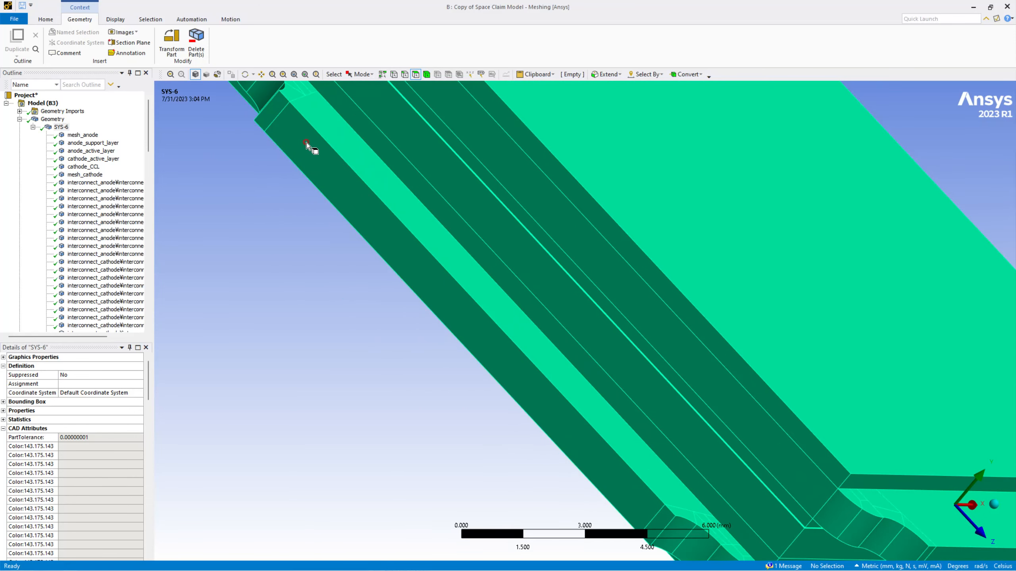
click(276, 110)
click(613, 75)
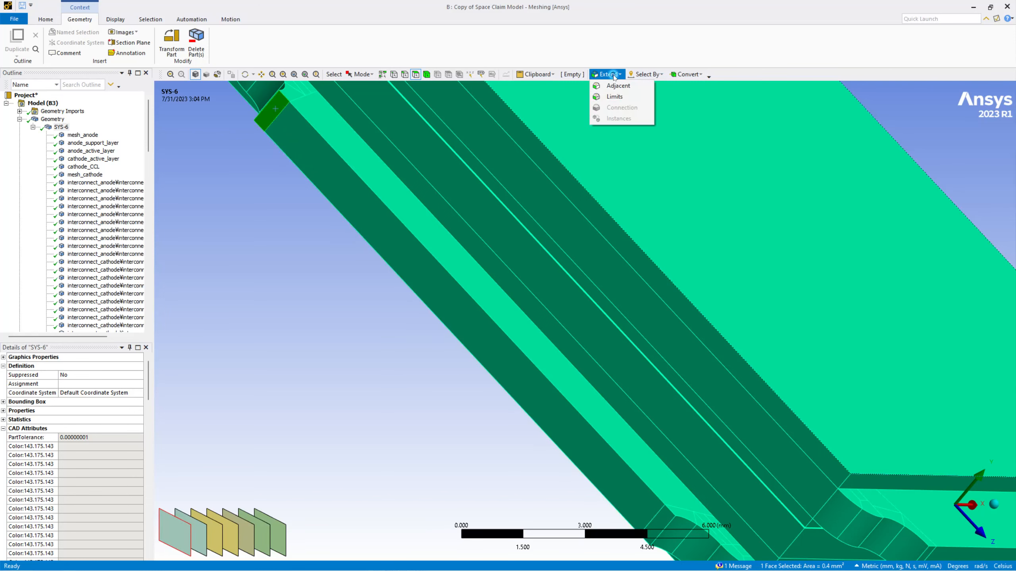
click(614, 97)
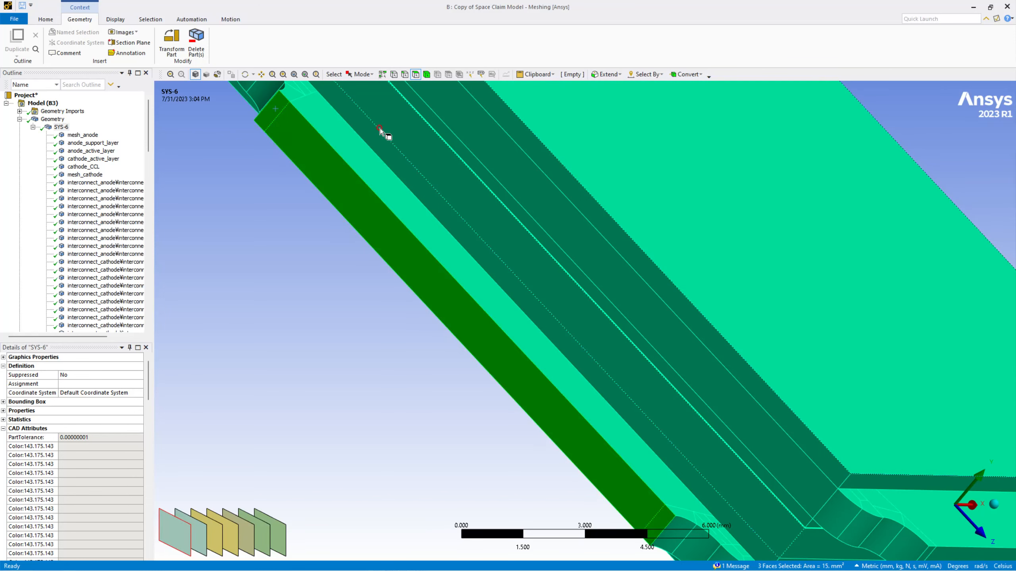
scroll(301, 149, down, 2)
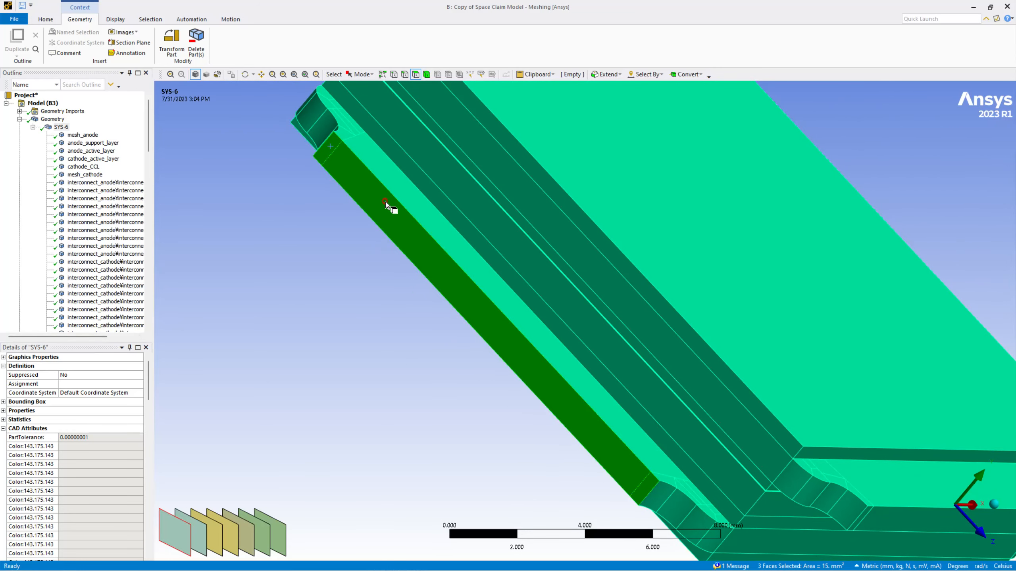
key(n)
text(inlet_anode)
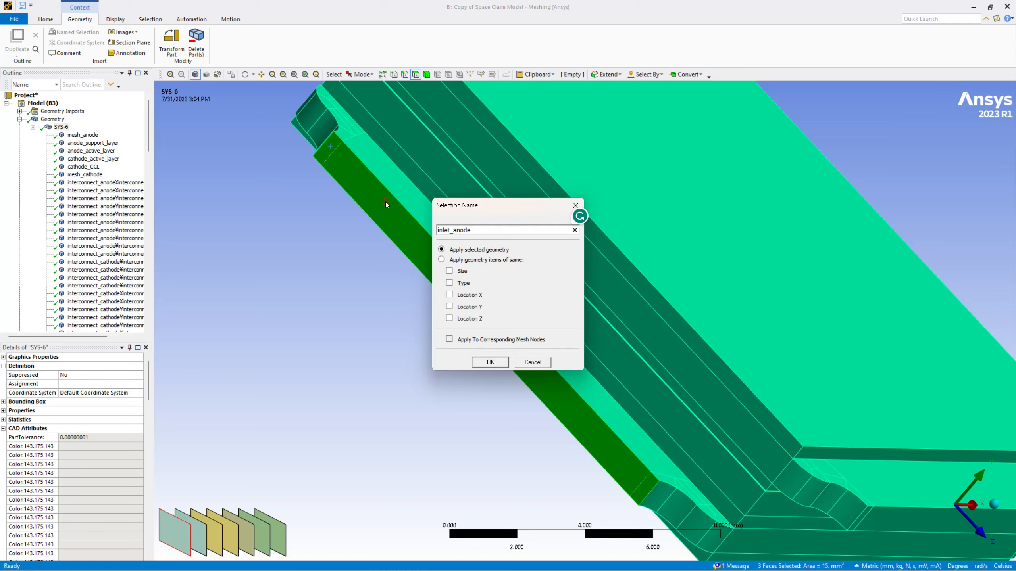
key(Return)
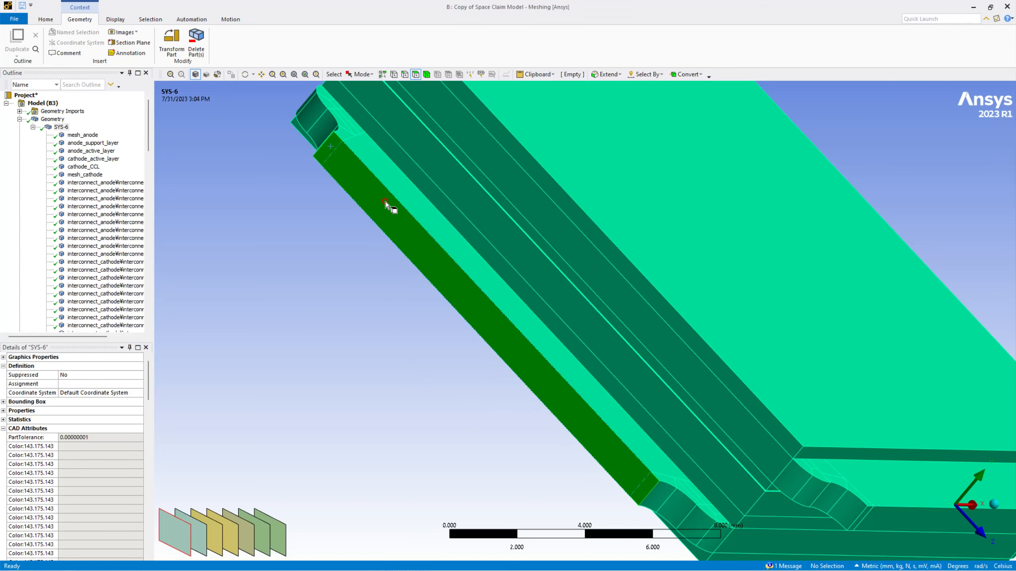
Collapse the SYS-6 body list and examine the faces scoped to the inlet_anode named selection
click(34, 127)
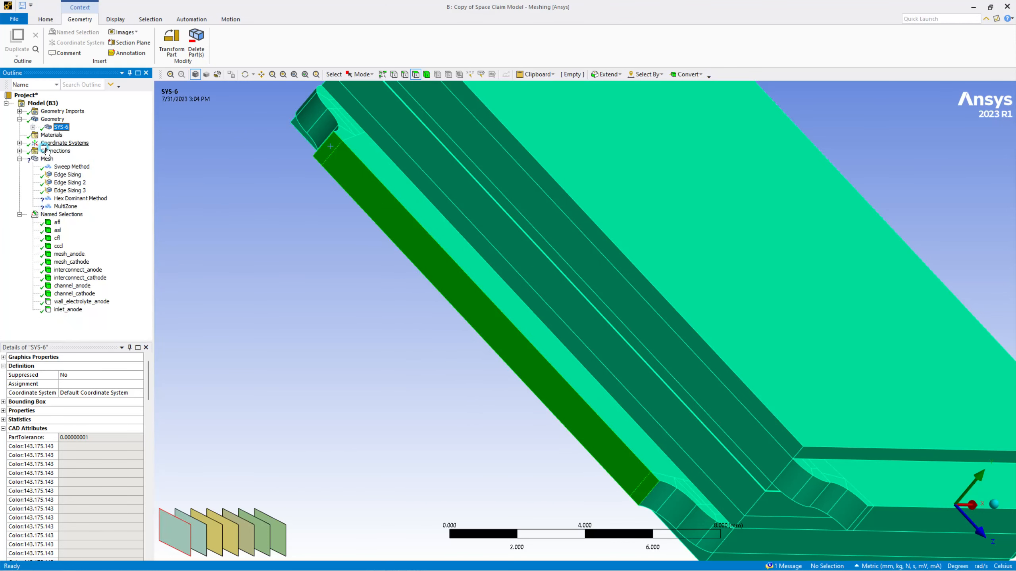
click(75, 314)
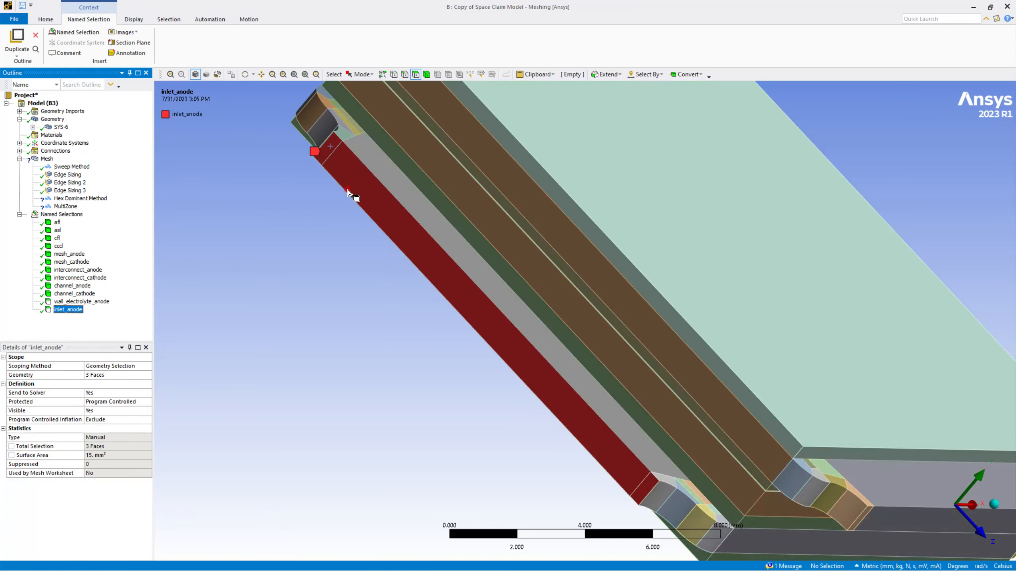
middle_drag(384, 222, 282, 282)
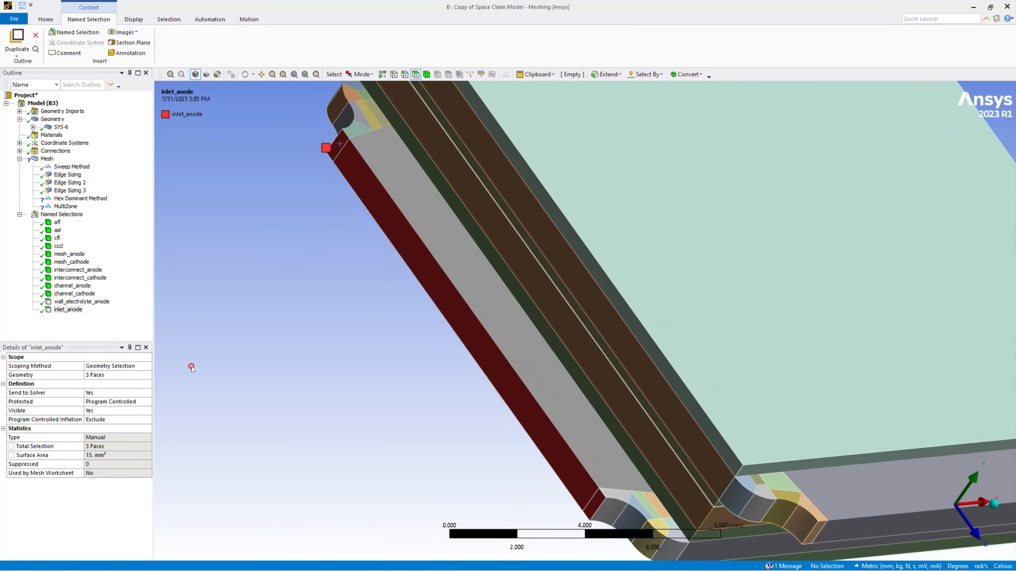
scroll(348, 244, up, 3)
scroll(348, 242, down, 7)
Select the protruding -Z end face of the upper channel, extend it to limits, and name the selection inlet_cathode
middle_drag(714, 281, 304, 320)
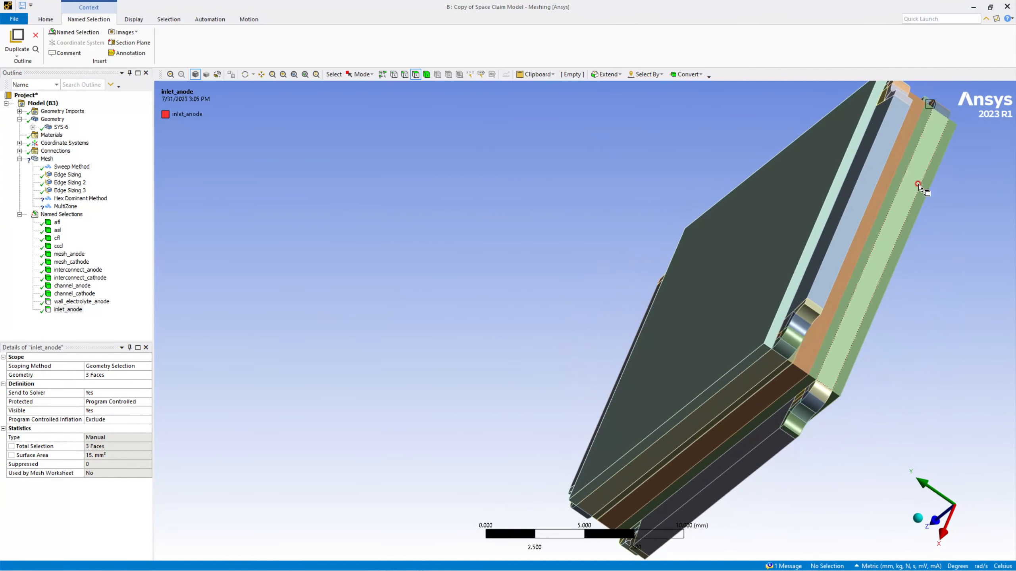
click(865, 192)
click(606, 74)
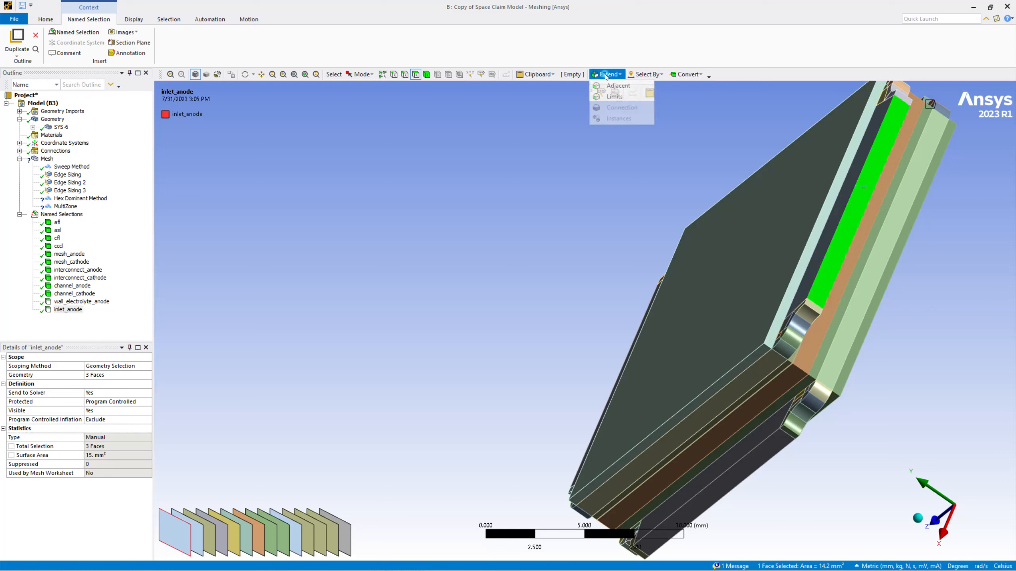
click(612, 98)
text(nin)
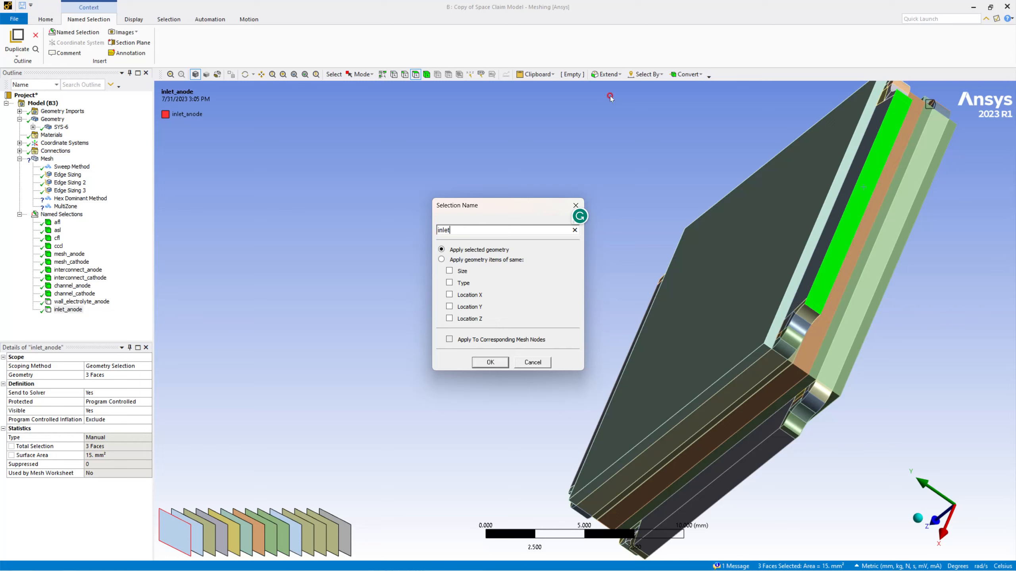
text(let_cathode)
click(491, 363)
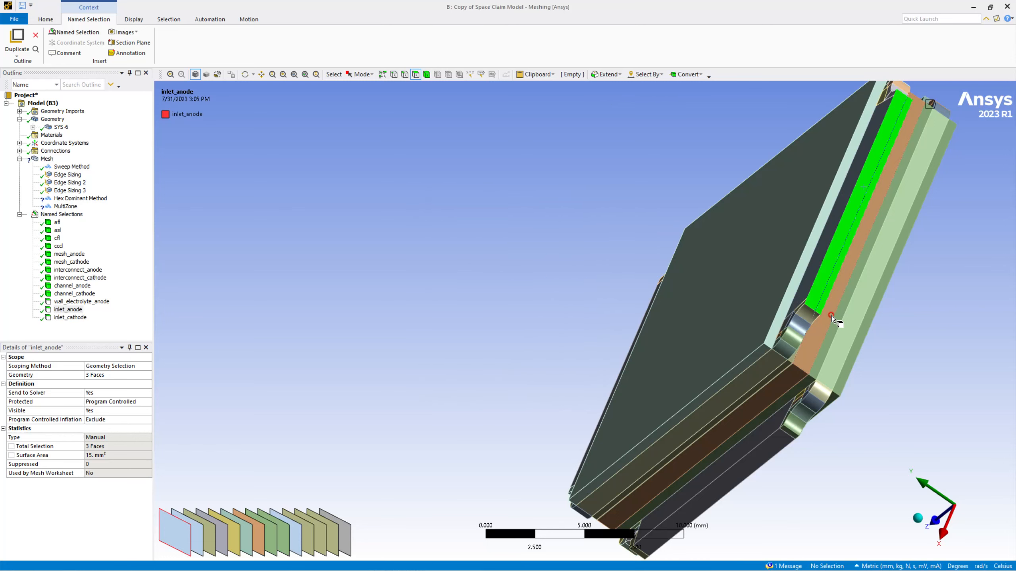
Select the protruding +X end face of the lower channel, extend it to limits, and name the selection outlet_anode
middle_drag(723, 327, 929, 282)
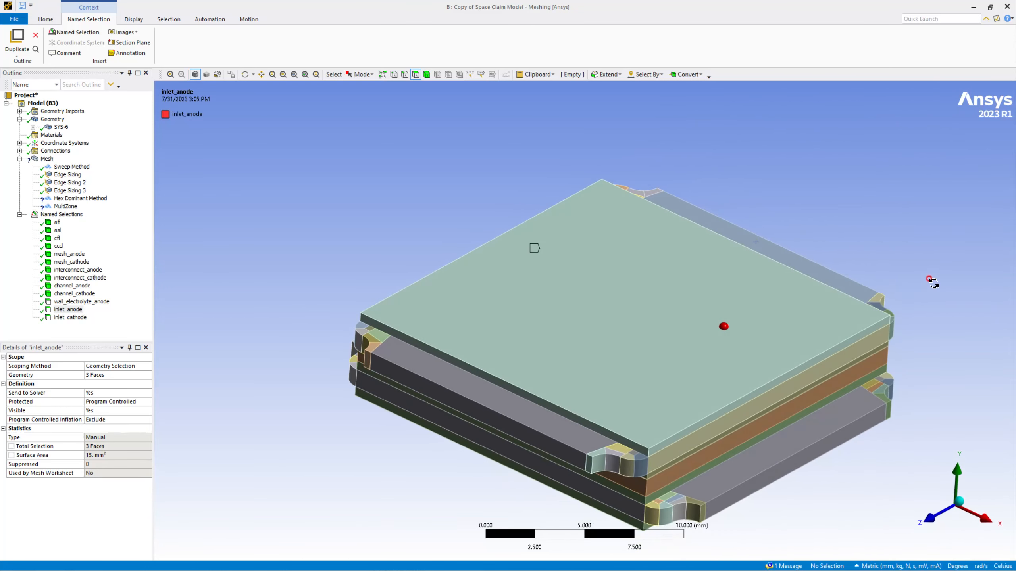
click(815, 453)
click(619, 77)
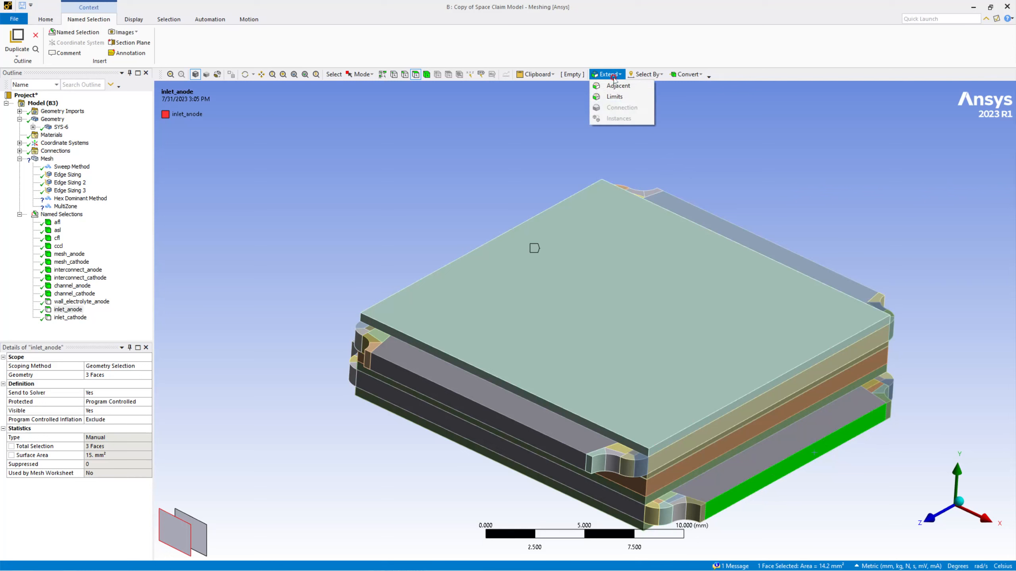
click(613, 97)
text(n)
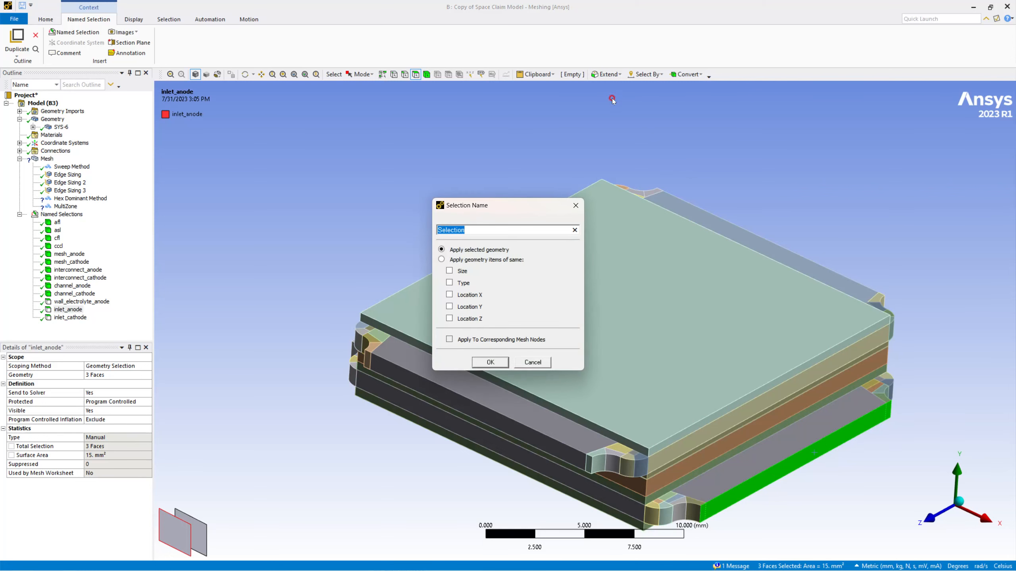
text(outlet_anode)
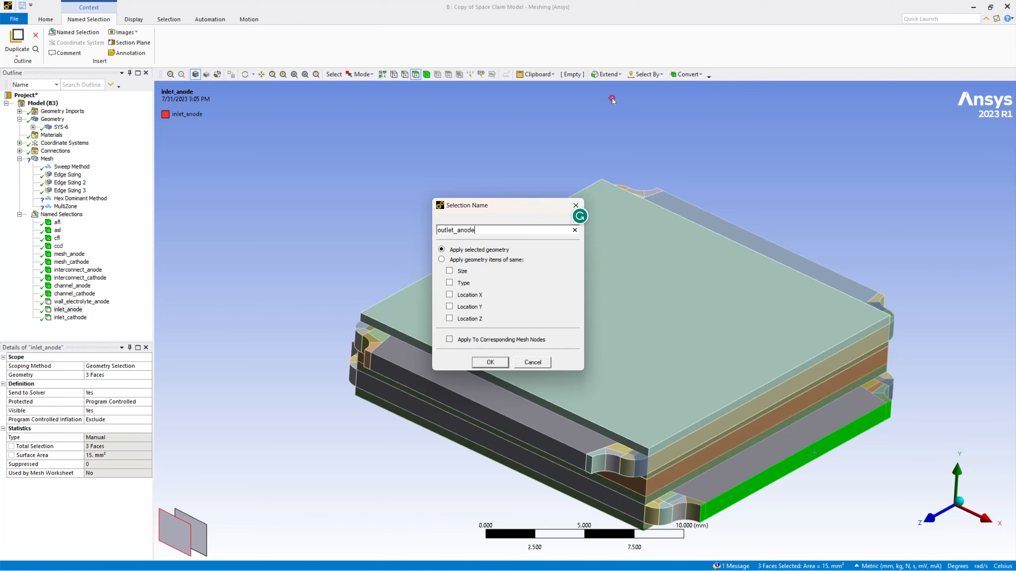
key(Return)
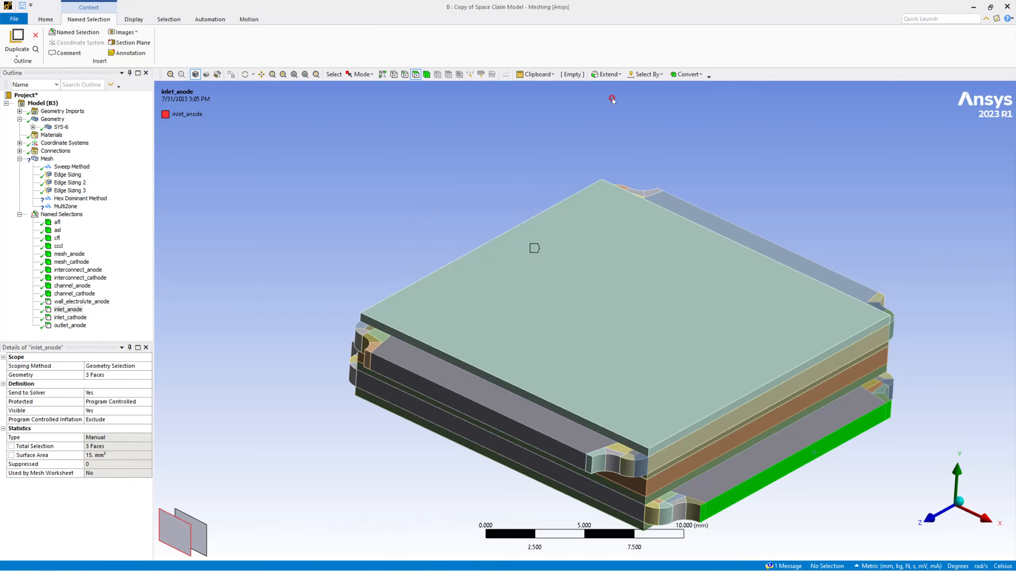
Select the protruding +Z end face of the upper channel, extend it to limits, and name the selection outlet_cathode
click(430, 386)
click(619, 75)
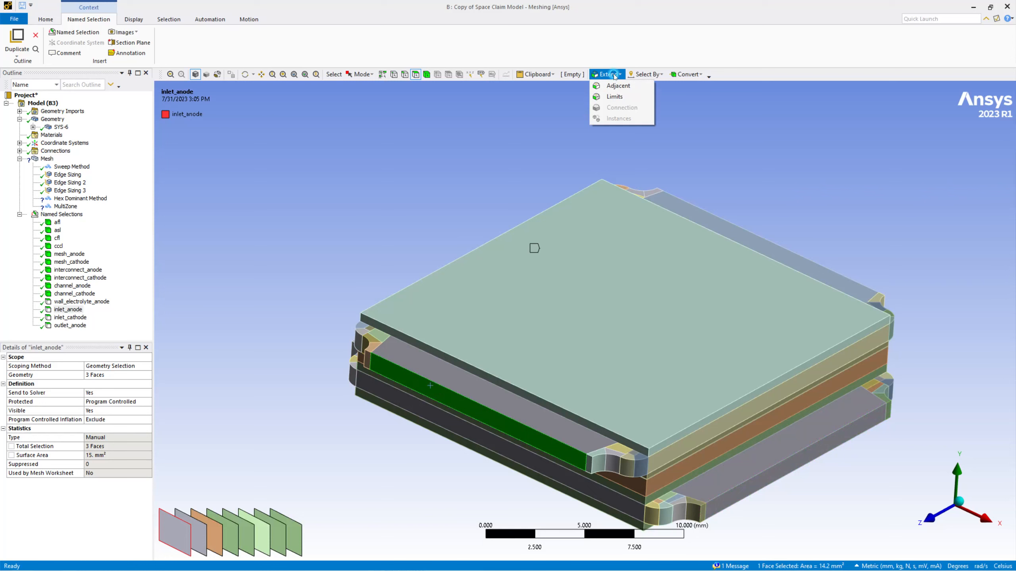
click(618, 94)
text(no)
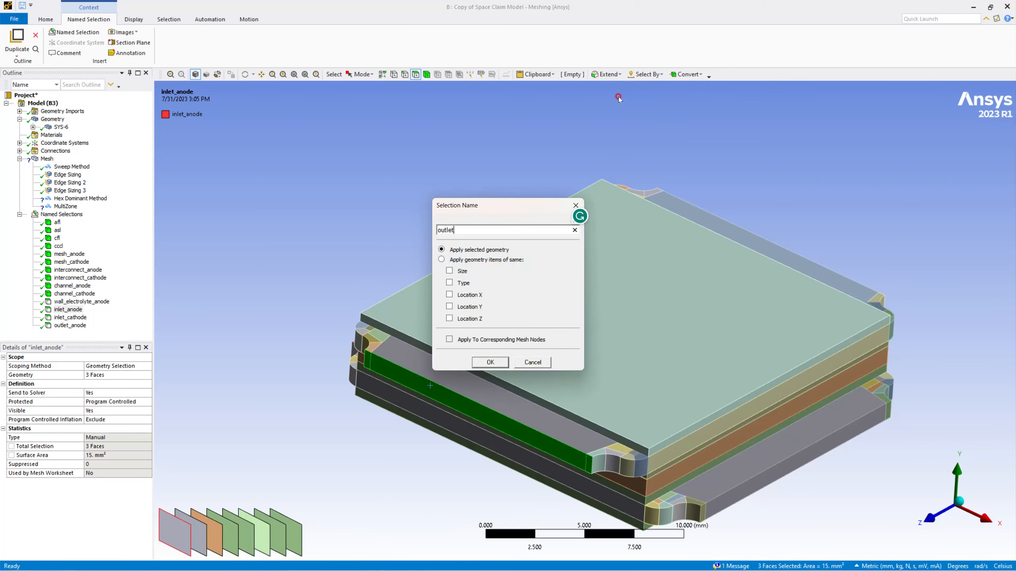
text(utlet_cathode)
key(Return)
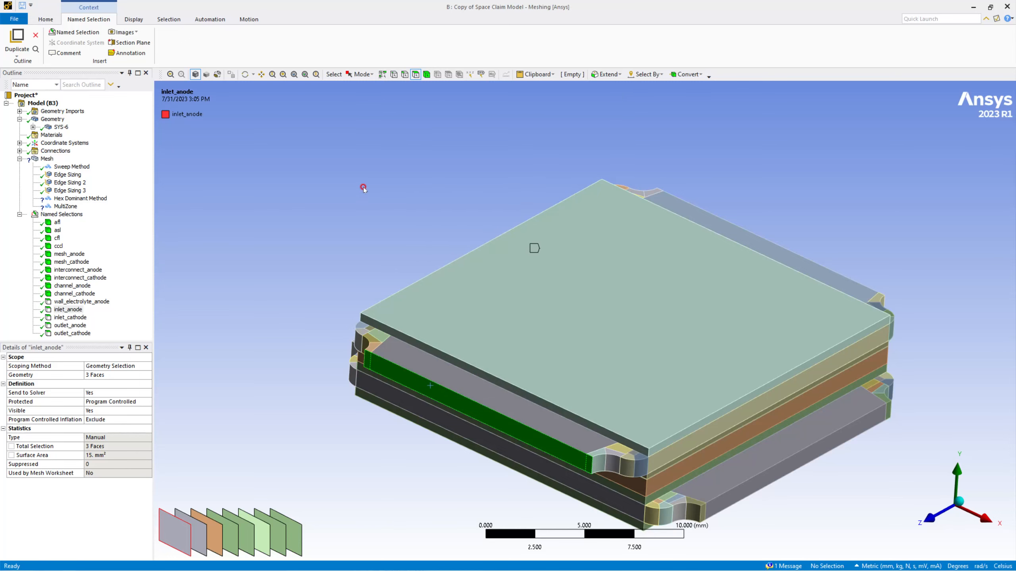
Select the large top face of the fuel cell stack and create a named selection called current_tap from it
middle_drag(426, 220, 409, 220)
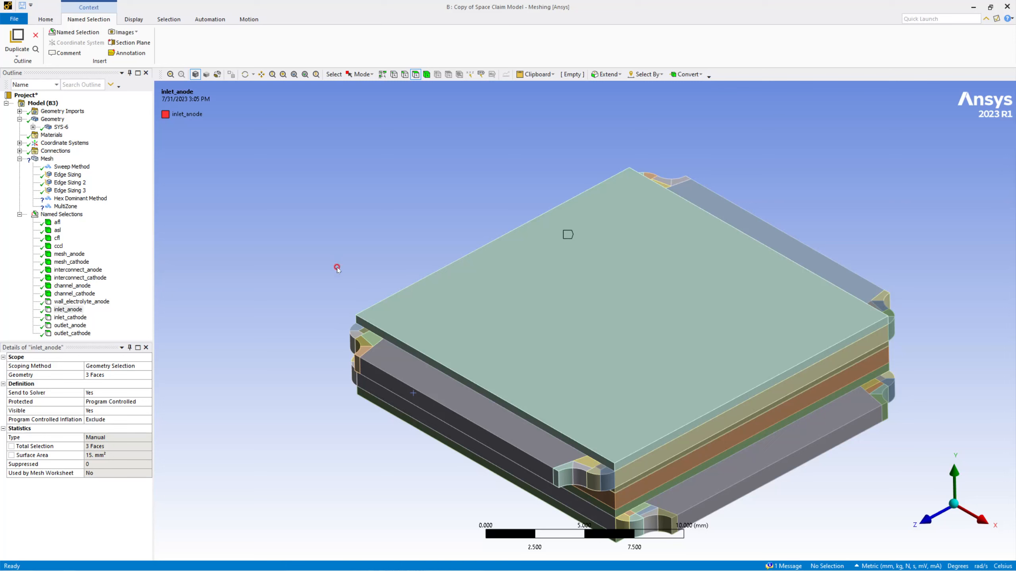
click(573, 310)
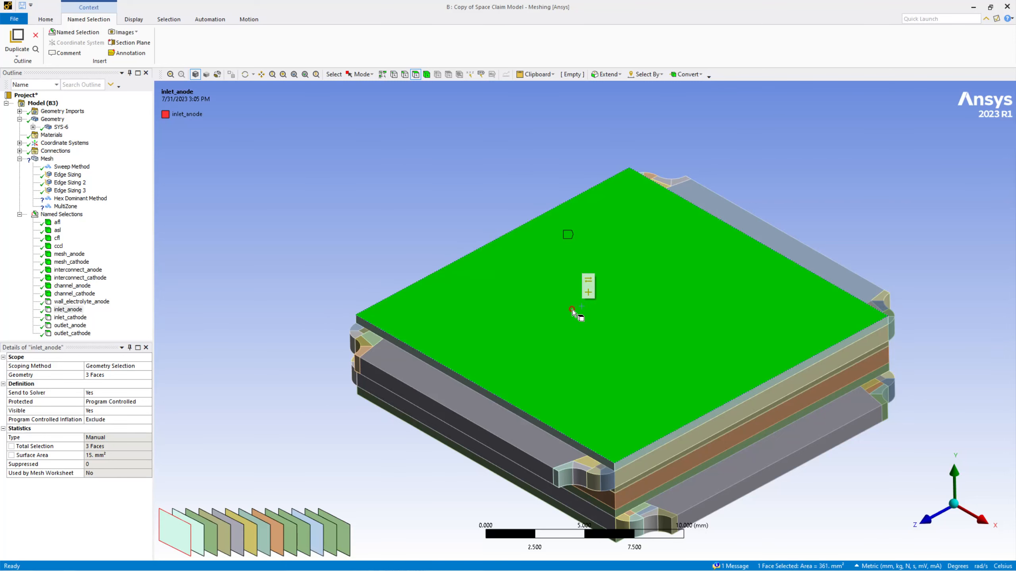
text(n)
text(c)
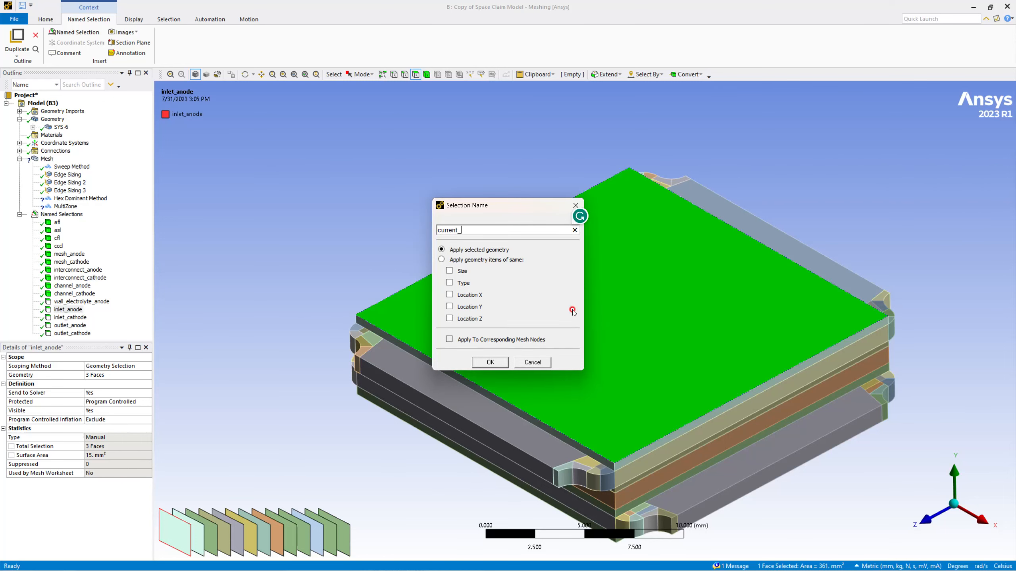
key(Return)
Select the large bottom face of the fuel cell stack and create a named selection called voltage_tap from it
middle_drag(562, 347, 595, 390)
click(638, 441)
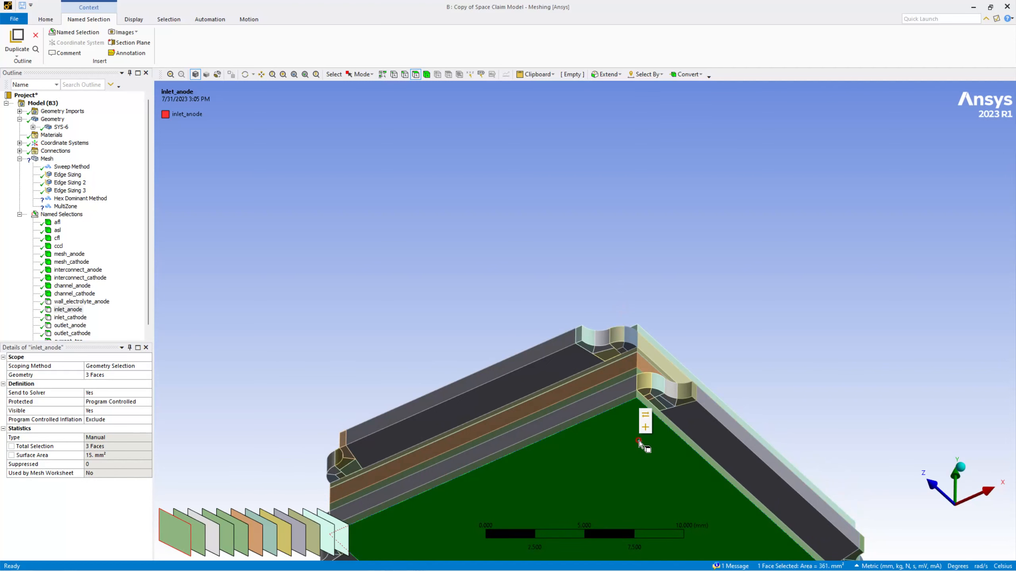
text(nvoltage_tap)
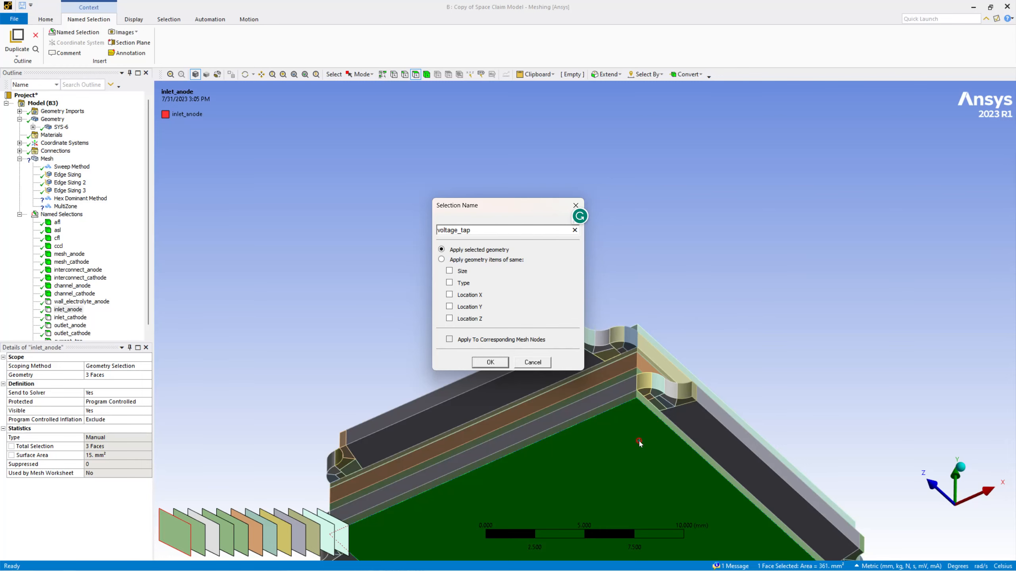
key(Return)
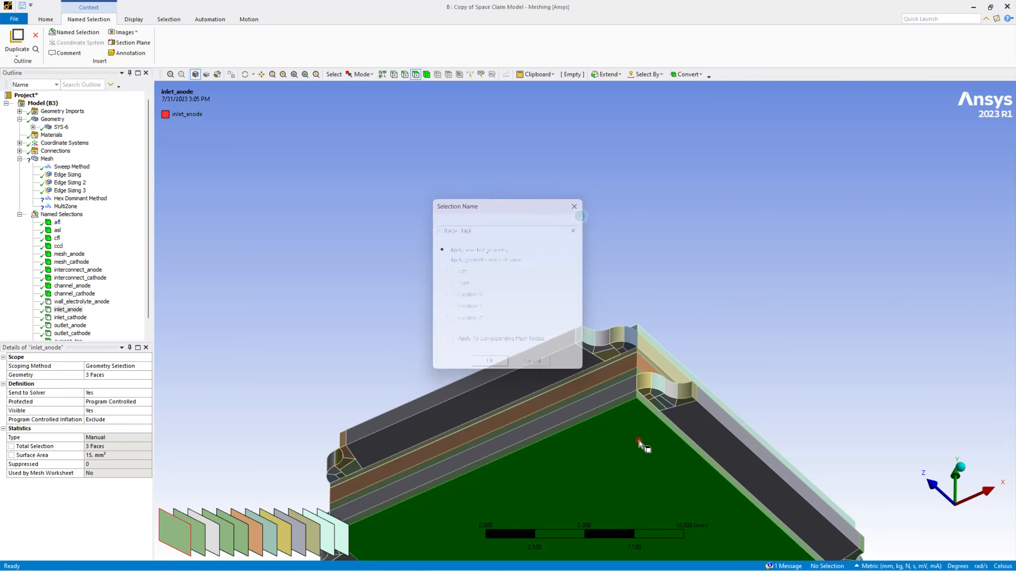
middle_drag(635, 273, 612, 212)
scroll(585, 300, up, 2)
scroll(582, 298, down, 3)
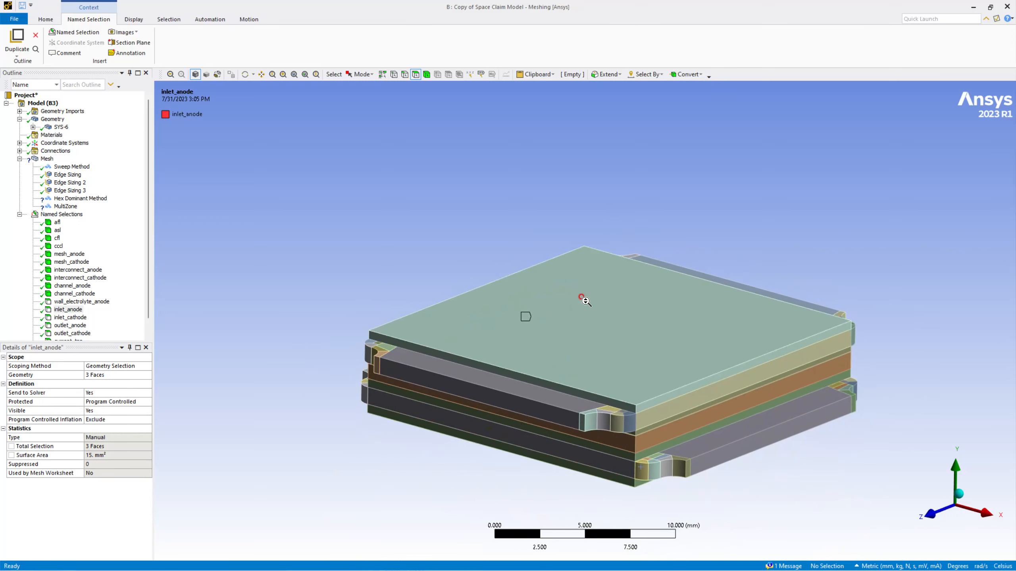
scroll(85, 236, down, 1)
scroll(85, 234, up, 1)
scroll(94, 227, down, 1)
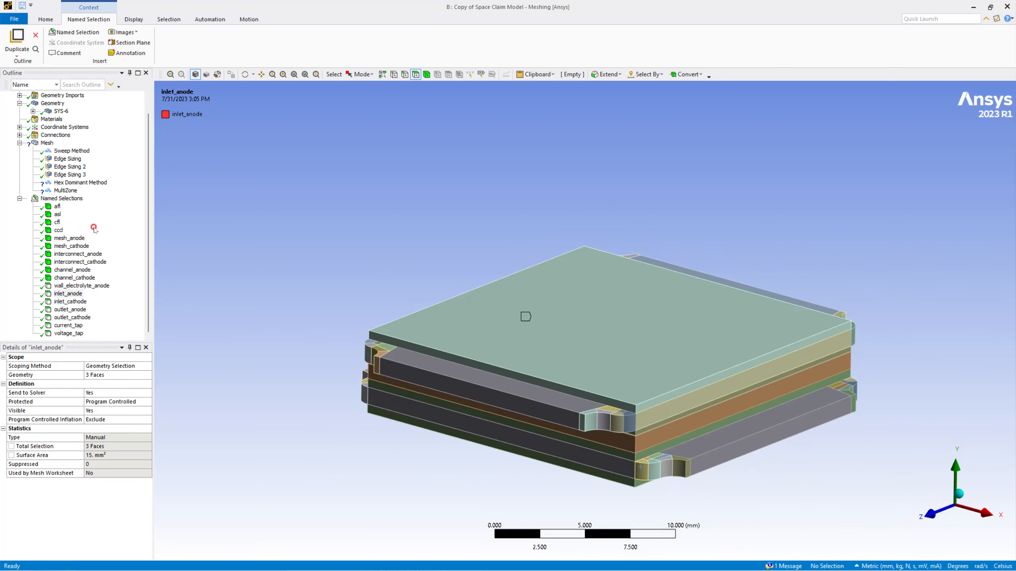
right_click(57, 207)
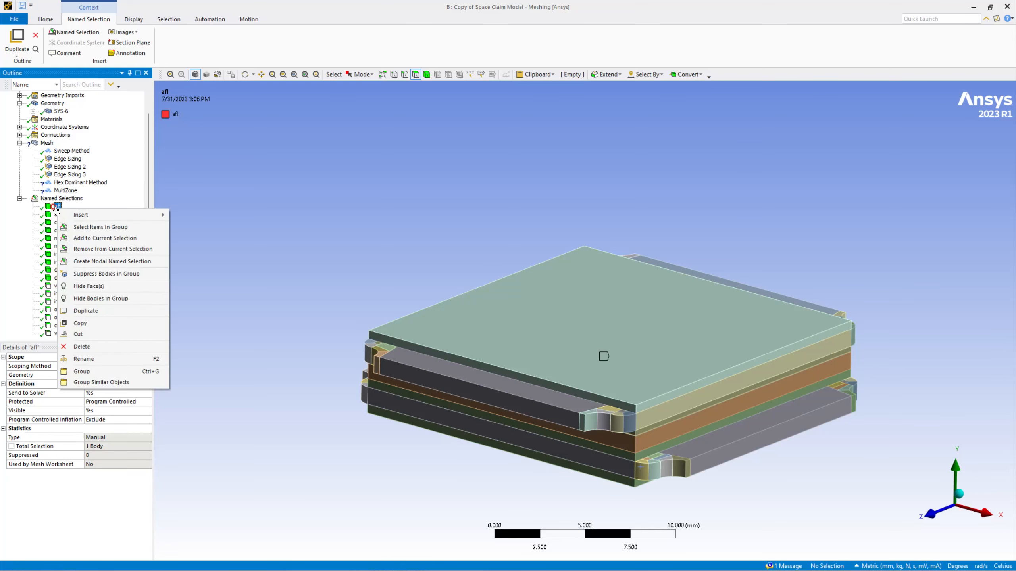
scroll(146, 116, up, 1)
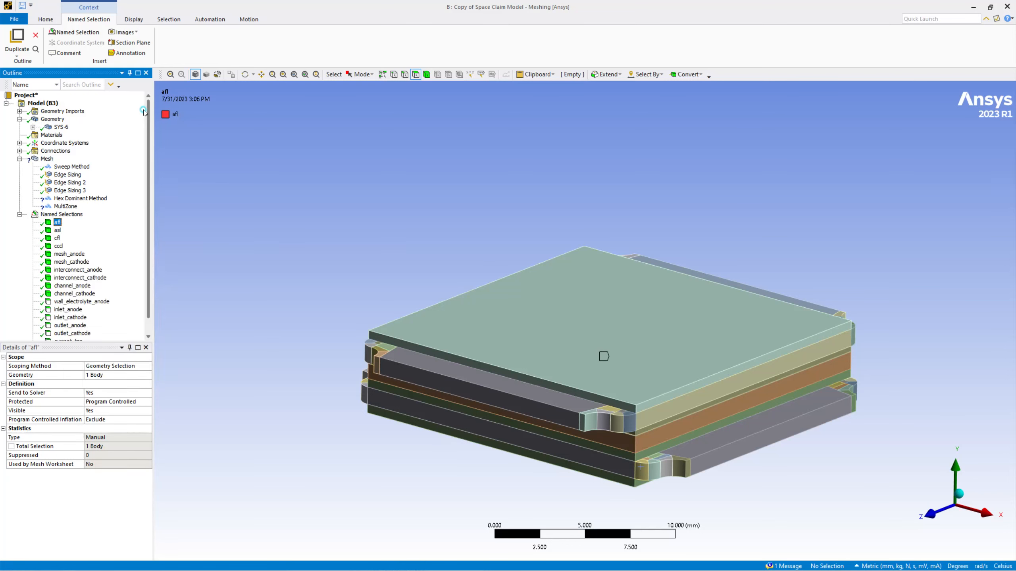
click(58, 122)
right_click(58, 121)
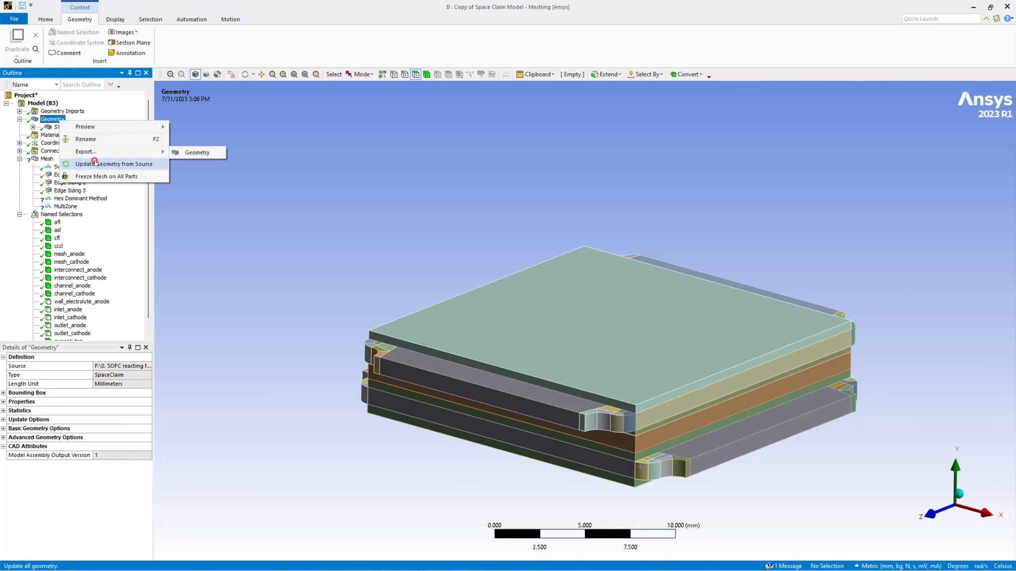
click(268, 217)
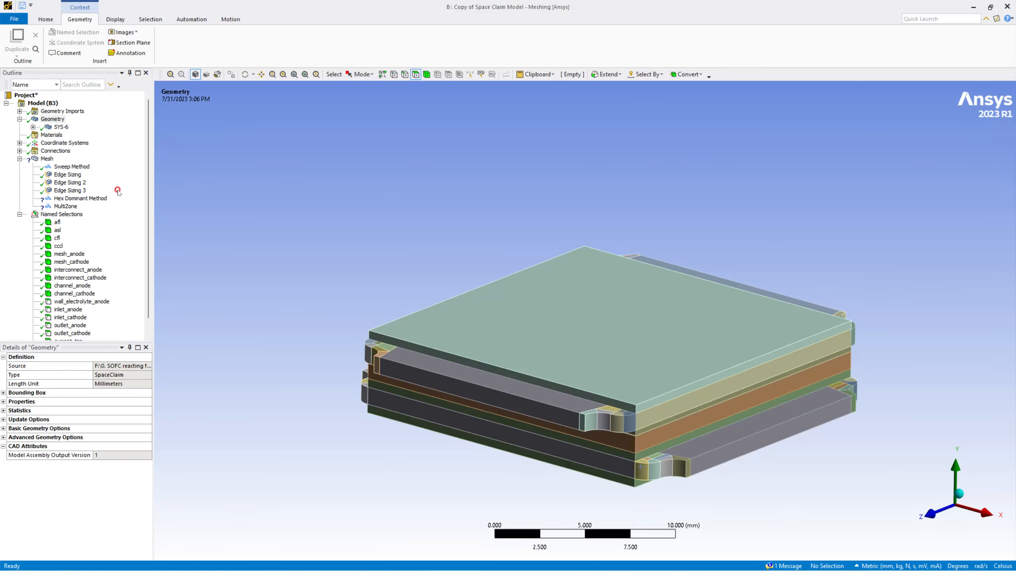
Run Repair Overlapping Named Selections on all the named selections and check the message log
right_click(55, 207)
click(43, 213)
right_click(50, 212)
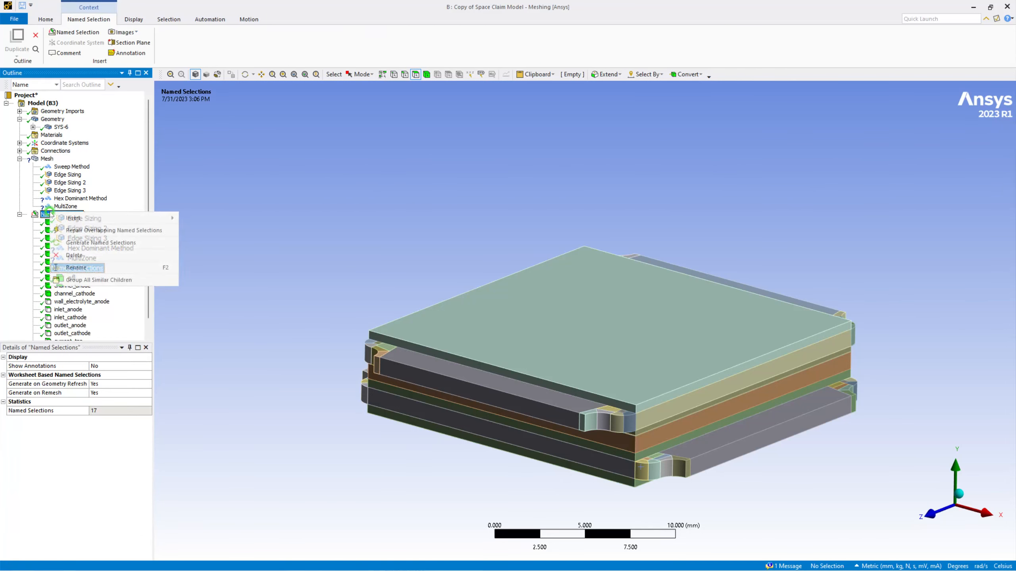
click(82, 231)
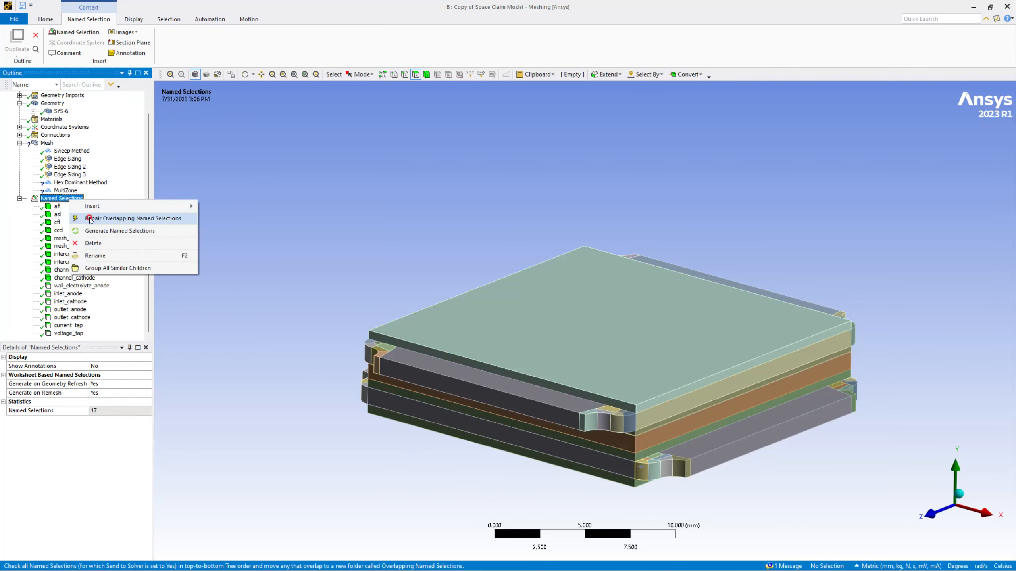
click(90, 219)
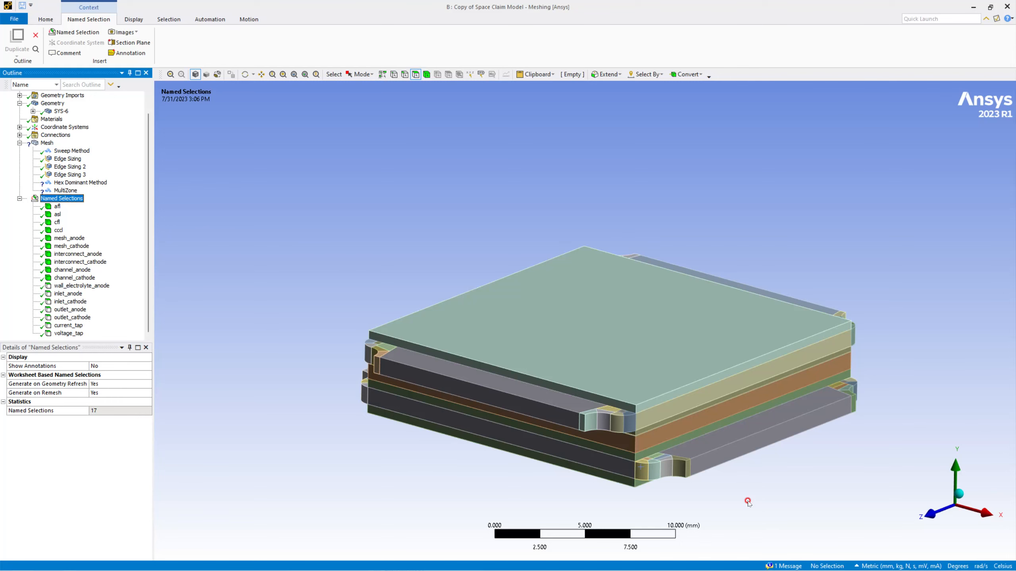
click(781, 566)
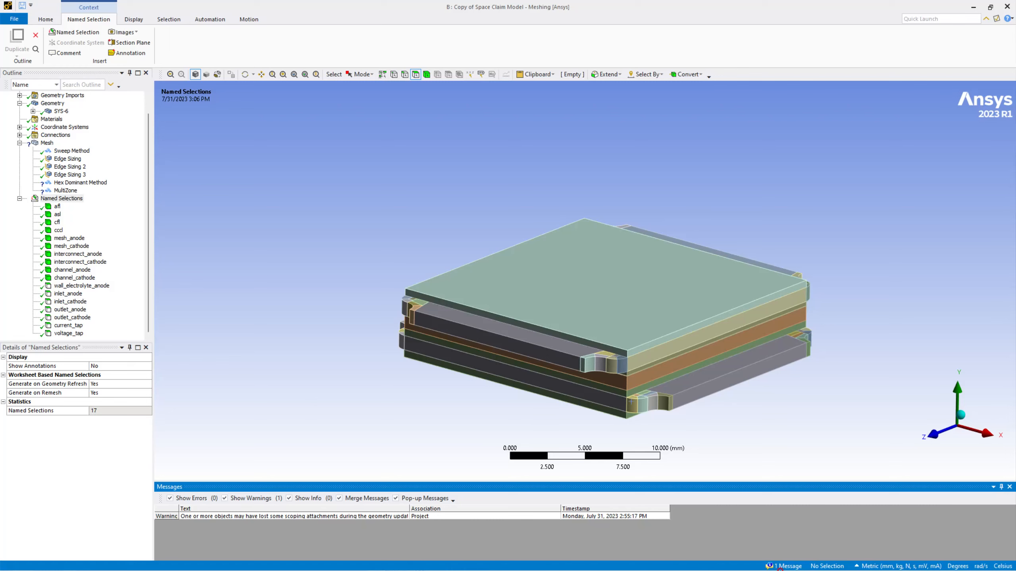
click(798, 566)
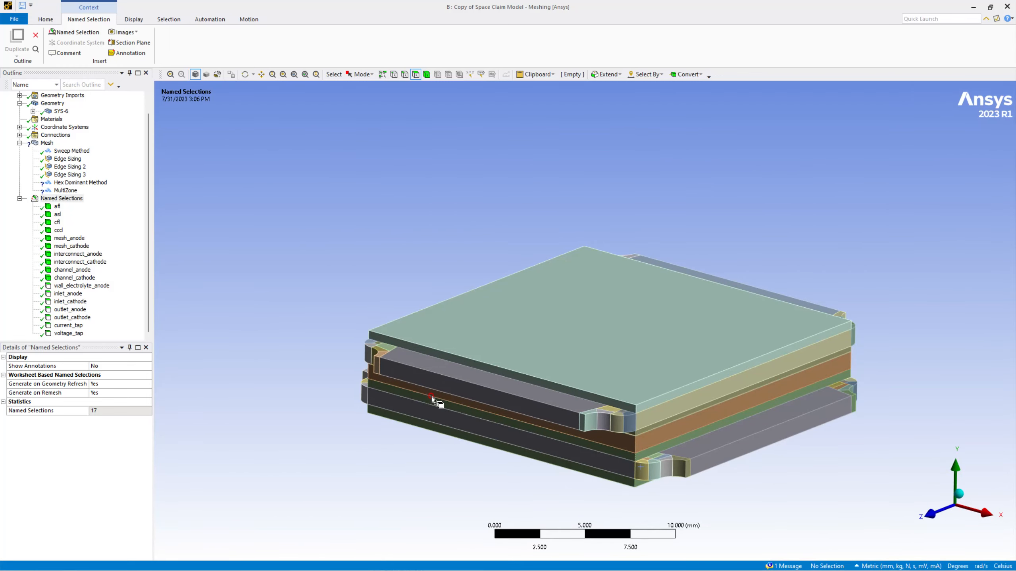
Delete the unscoped Hex Dominant Method and MultiZone mesh controls
scroll(540, 319, down, 2)
middle_drag(540, 319, 508, 297)
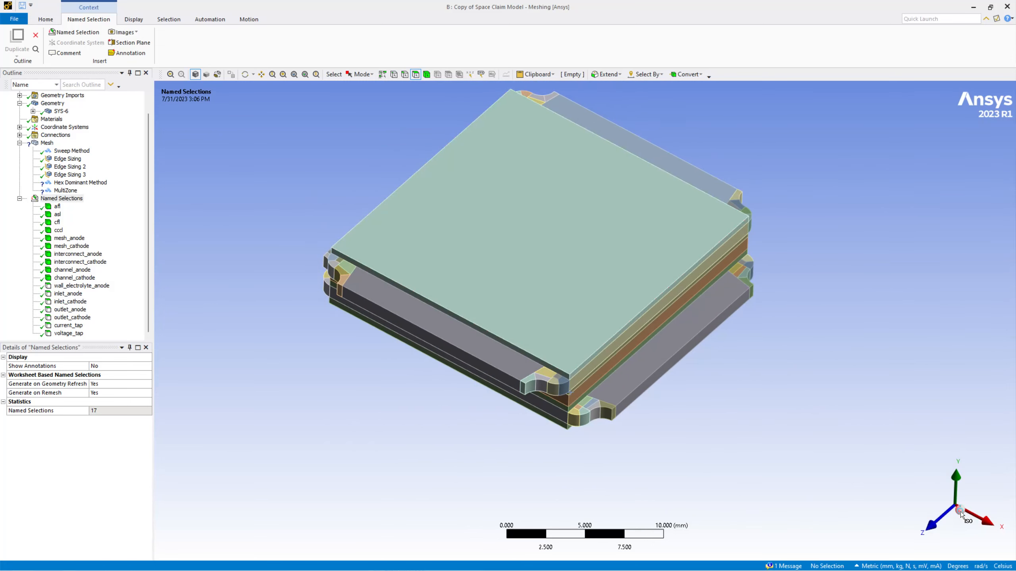
click(960, 511)
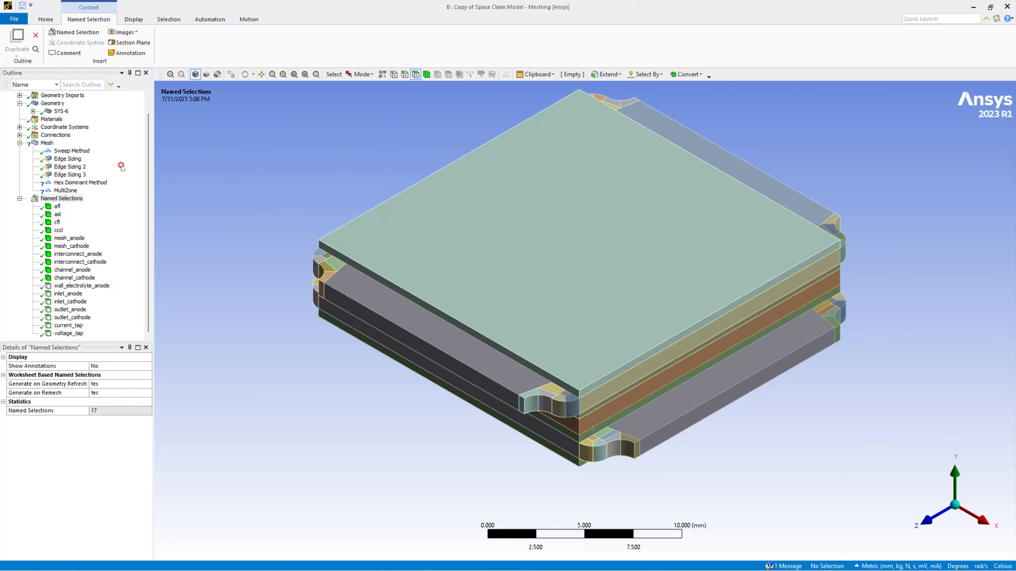
click(78, 183)
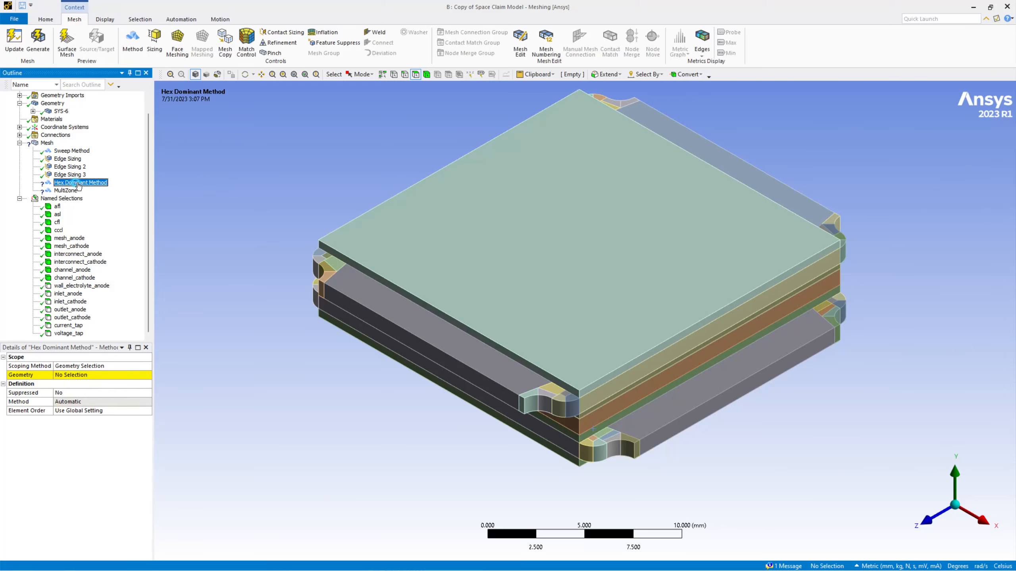
ctrl+click(72, 191)
right_click(72, 191)
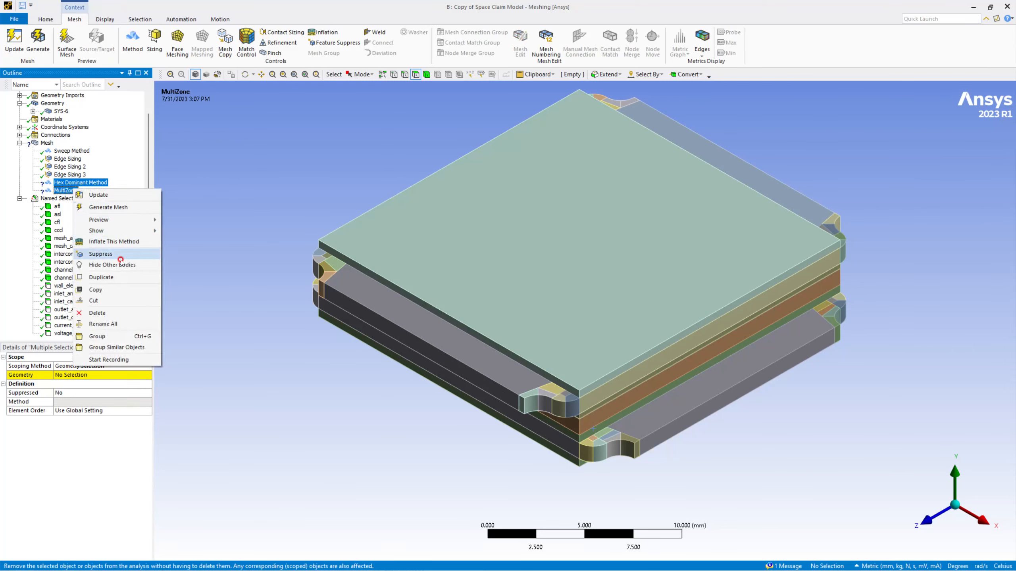
click(98, 314)
click(506, 324)
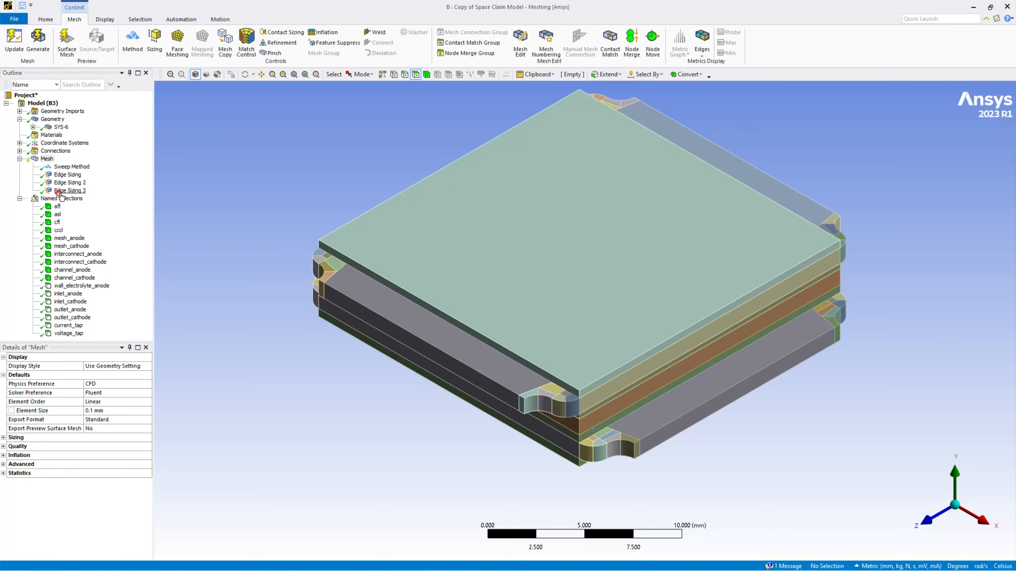
Hide the SYS-6 part and show only the bodies in afl, asl, cfl, cccl, mesh_anode and mesh_cathode
click(47, 159)
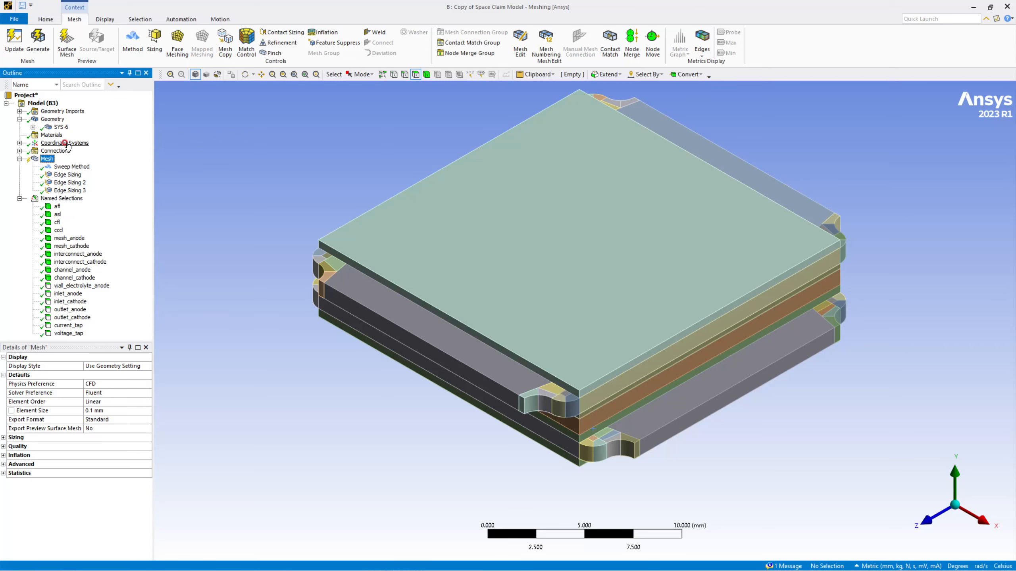
right_click(56, 127)
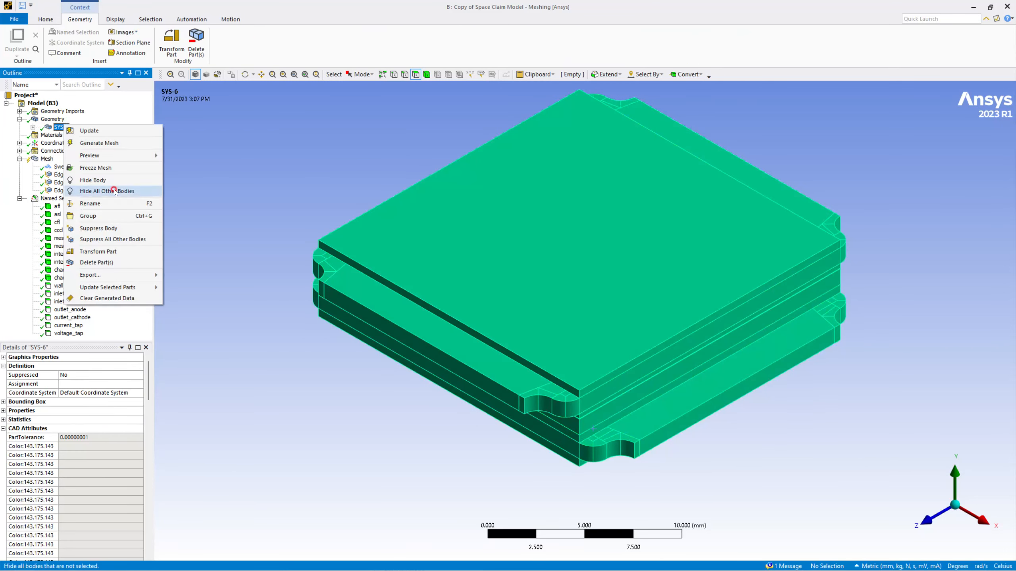
click(109, 180)
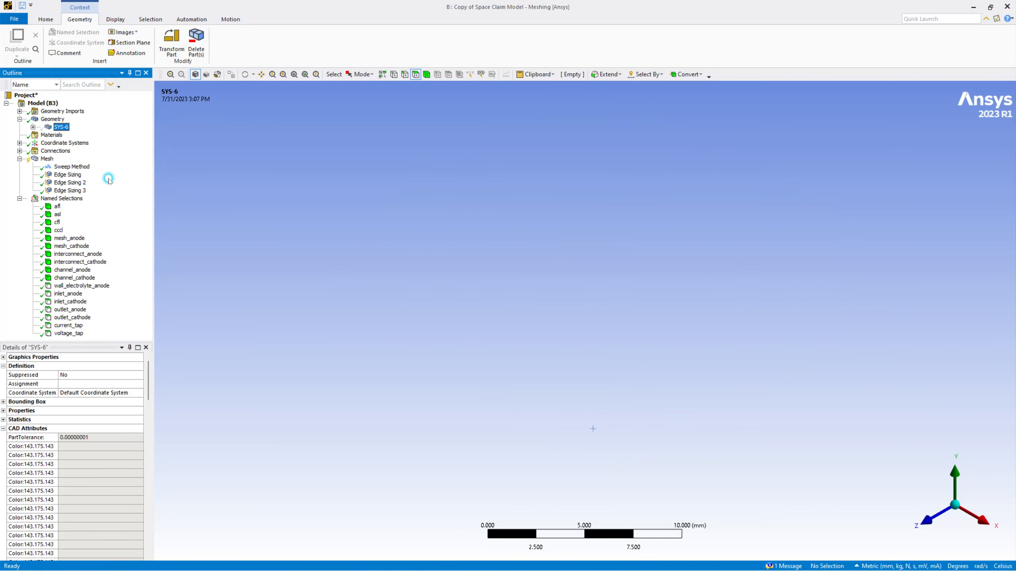
click(57, 207)
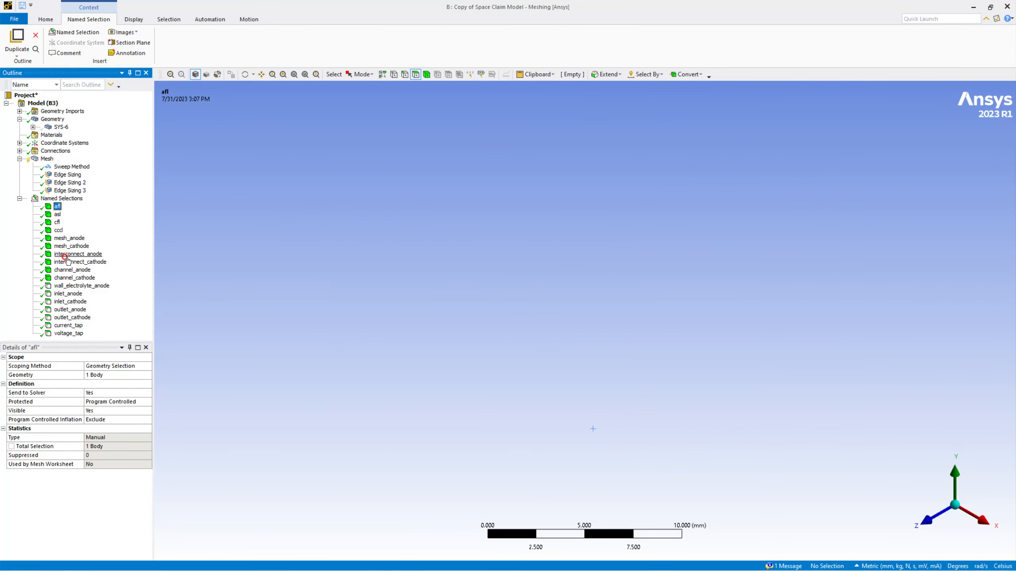
shift+click(67, 247)
right_click(68, 247)
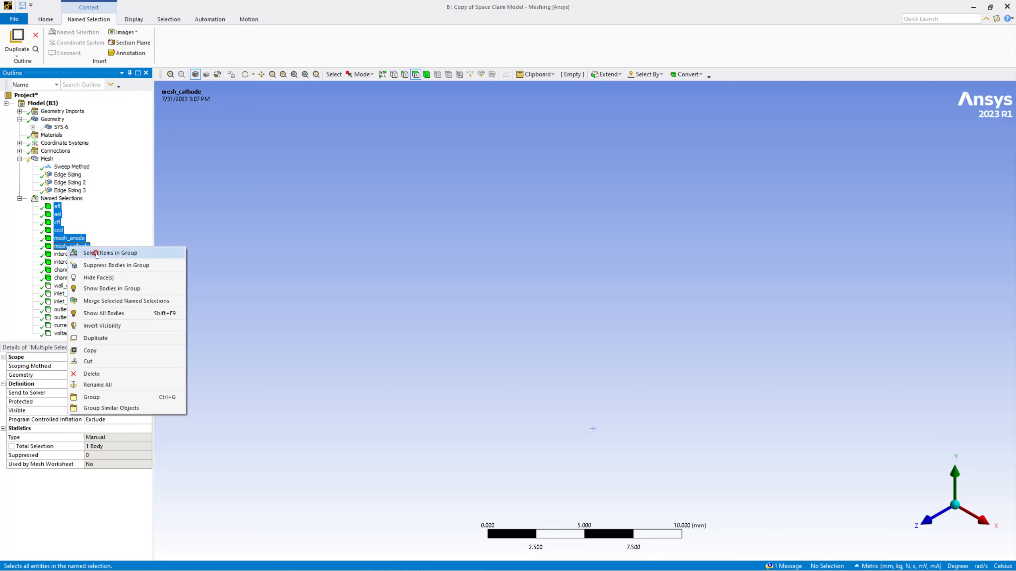
click(104, 289)
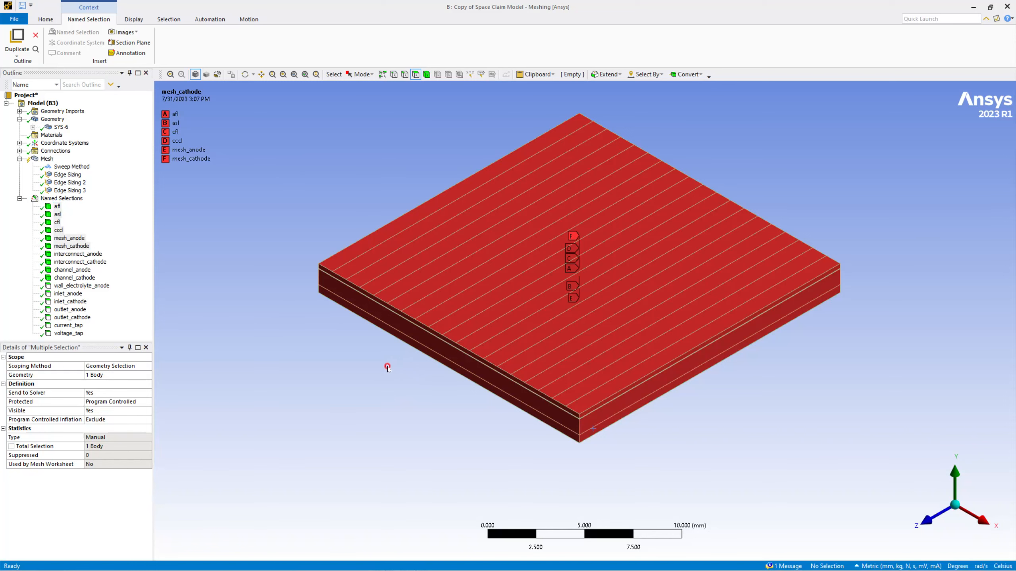
Generate the mesh only on the thin afl body, selecting it as a body at the stack's front corner
click(68, 208)
scroll(576, 427, down, 1)
scroll(576, 427, up, 10)
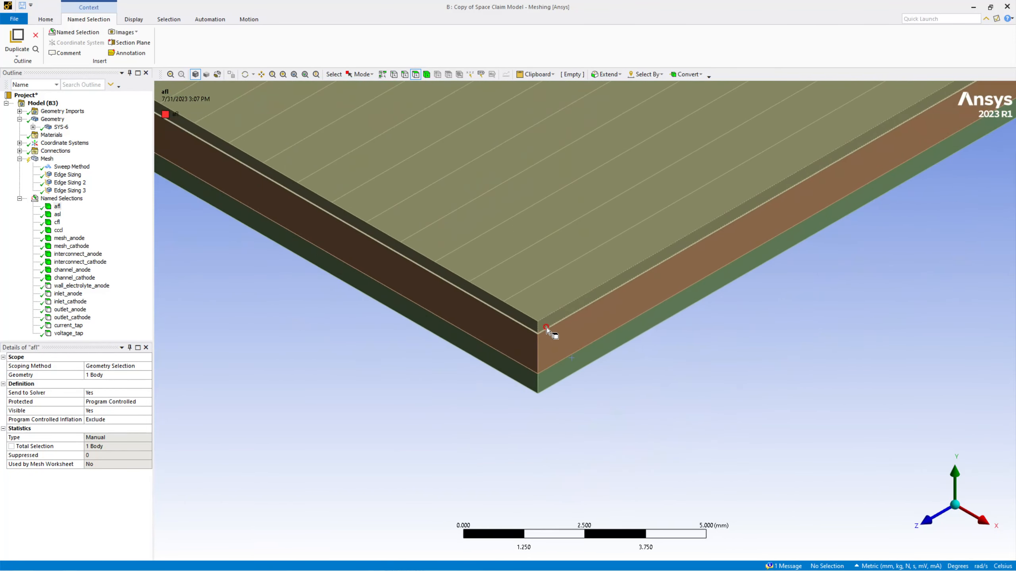
scroll(509, 338, up, 8)
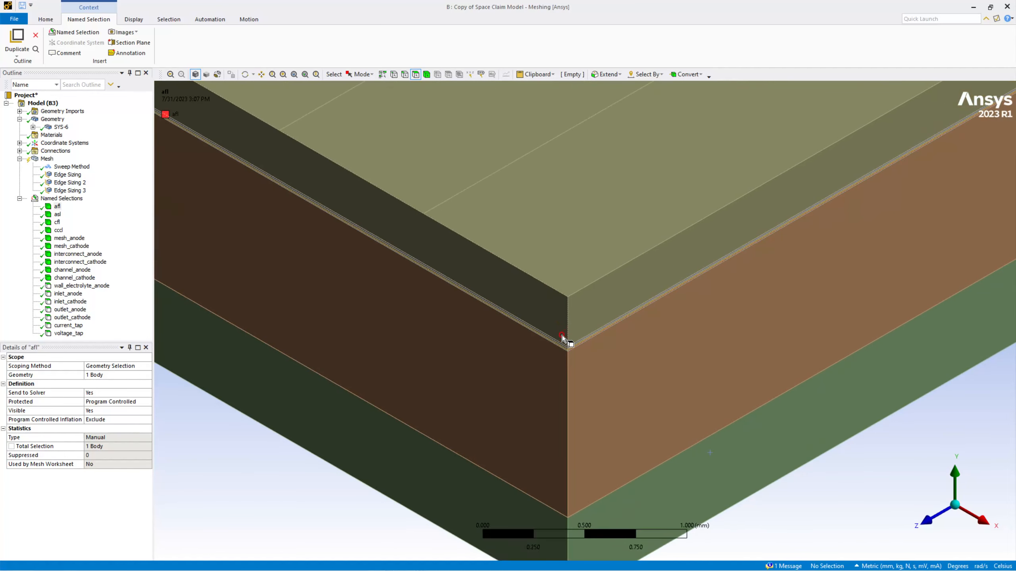
scroll(546, 336, up, 4)
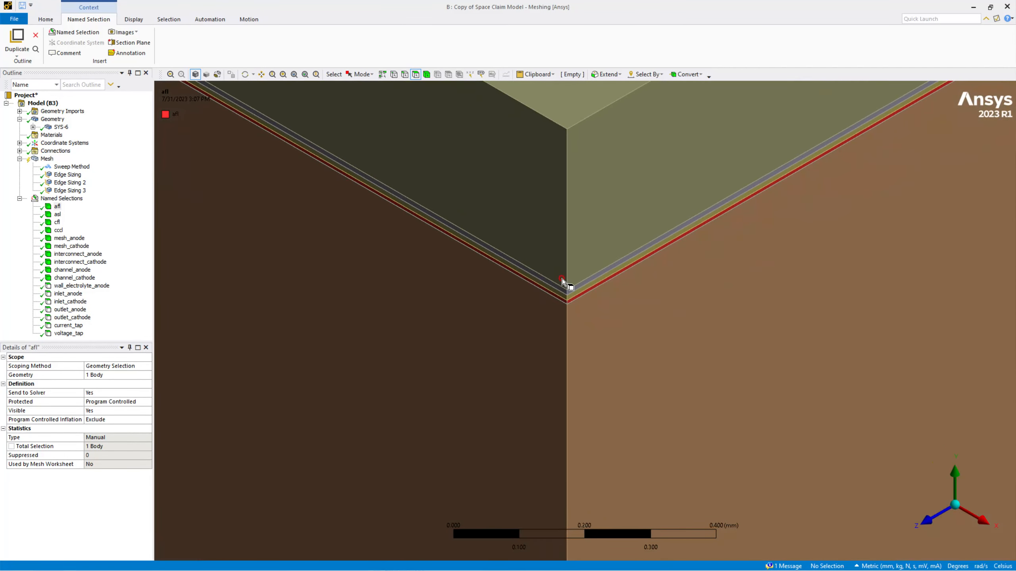
scroll(556, 290, up, 2)
click(558, 279)
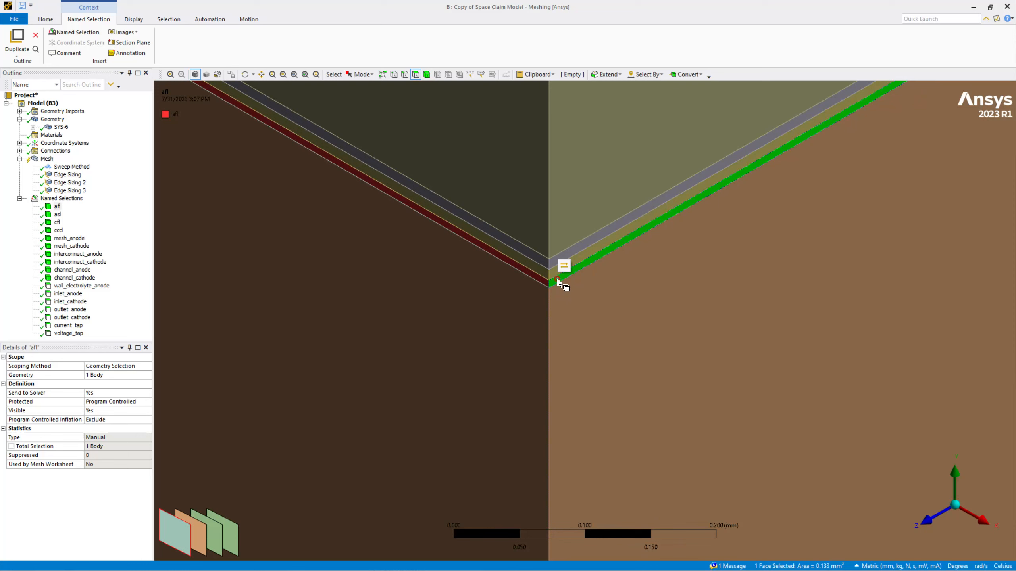
click(427, 76)
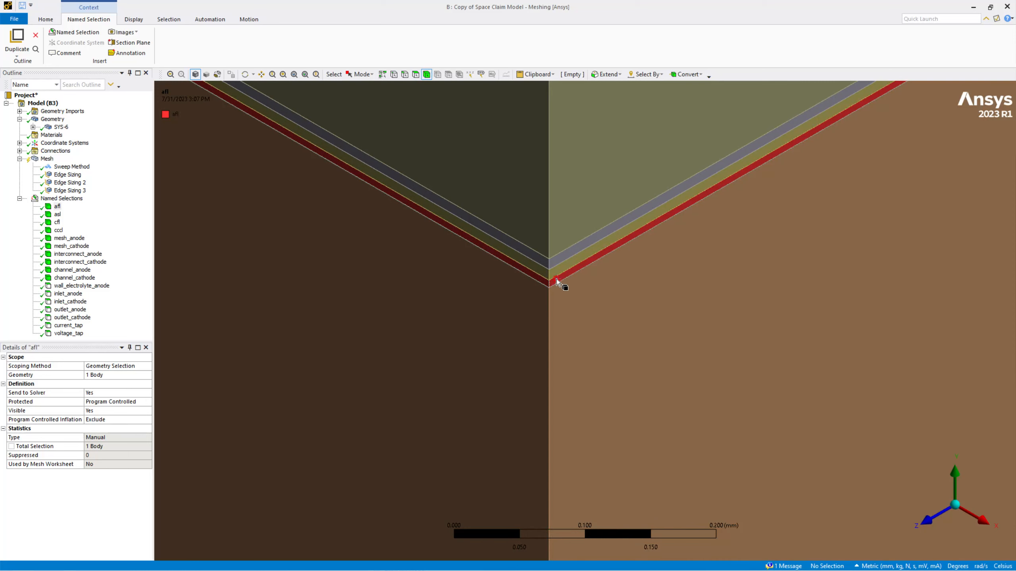
click(557, 280)
right_click(556, 280)
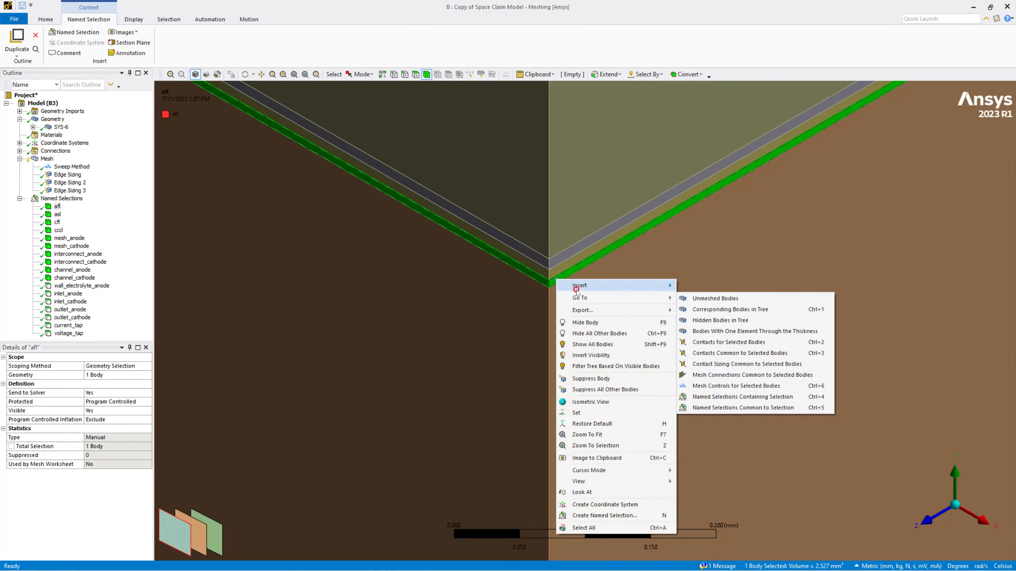
click(46, 158)
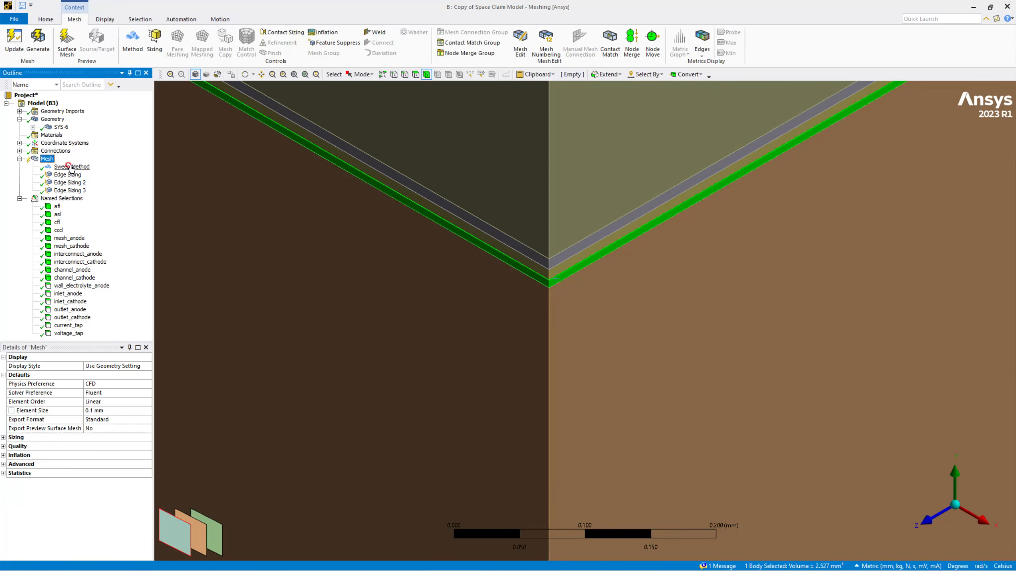
right_click(556, 282)
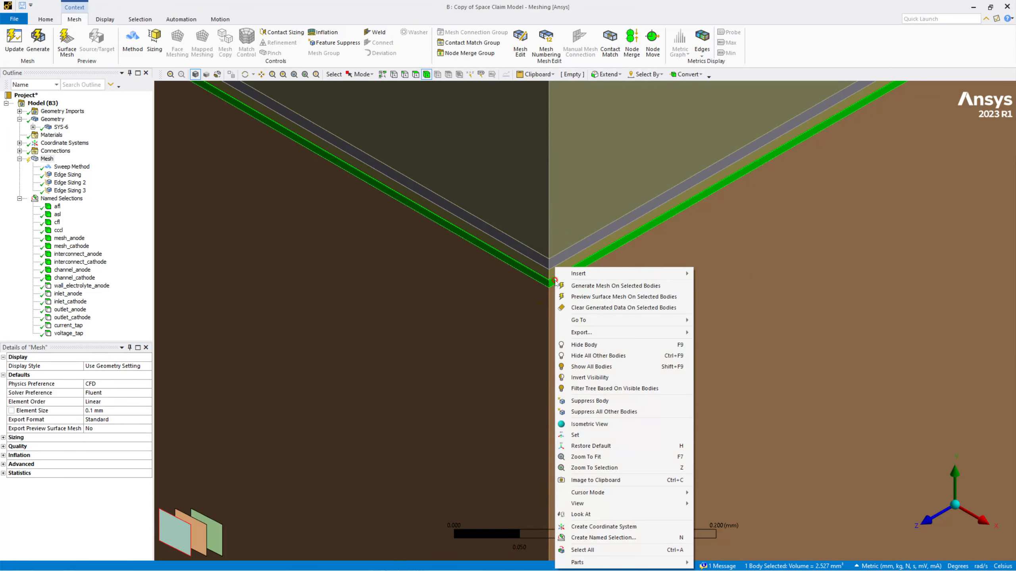
click(578, 286)
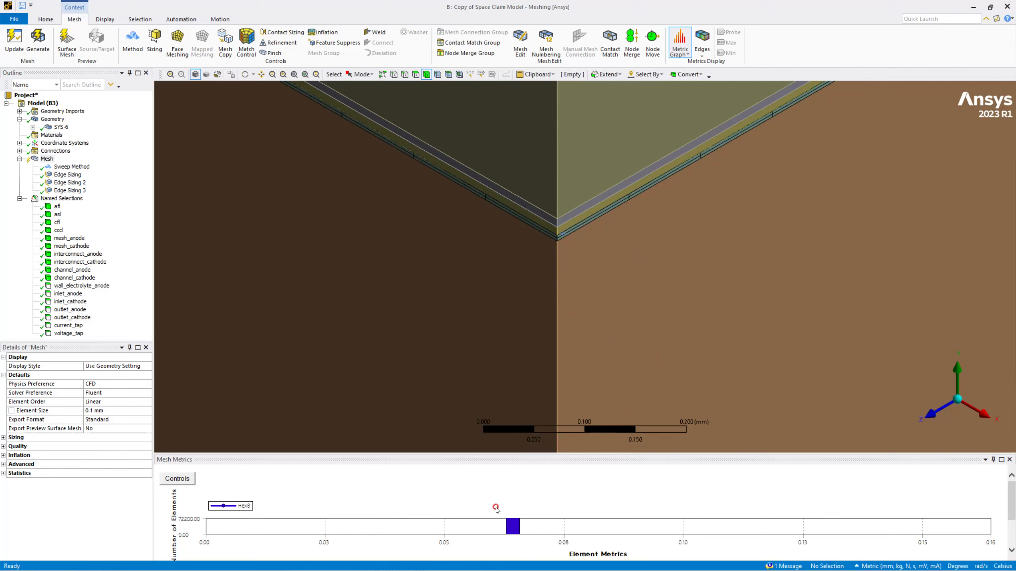
Generate the mesh on the two thin cathode layers directly above afl, cfl first and cccl second
click(525, 517)
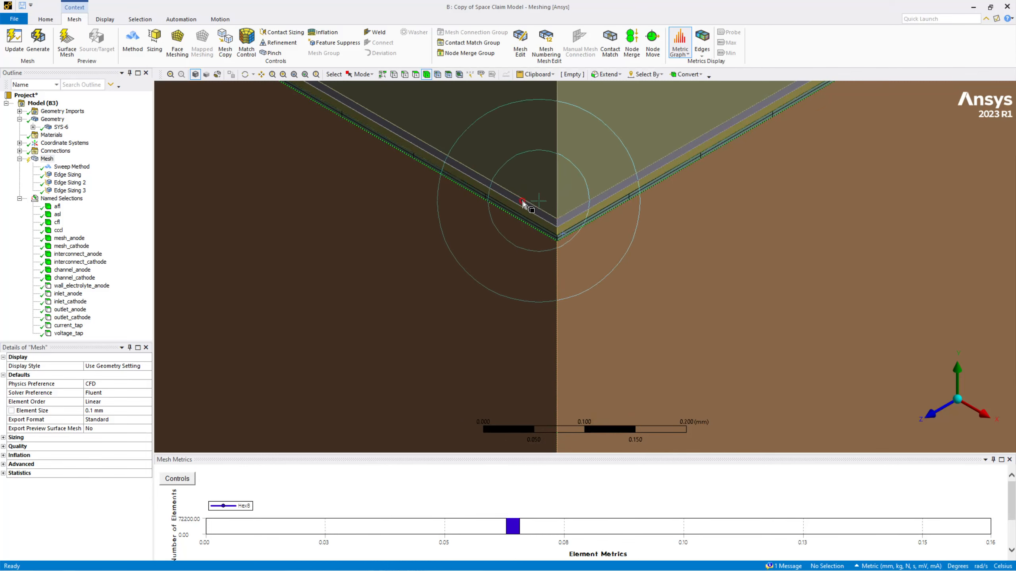
click(570, 225)
right_click(570, 225)
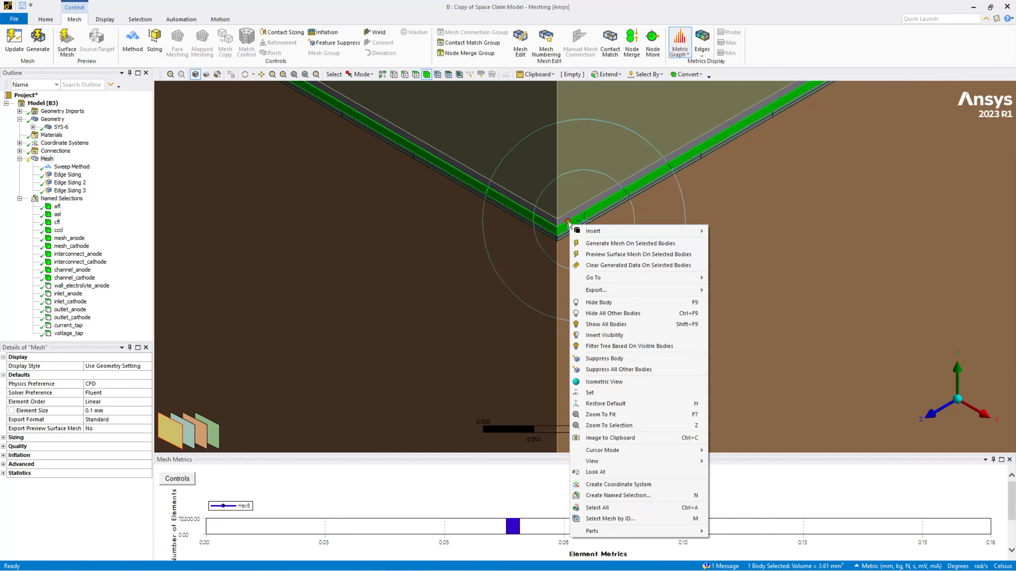
click(600, 242)
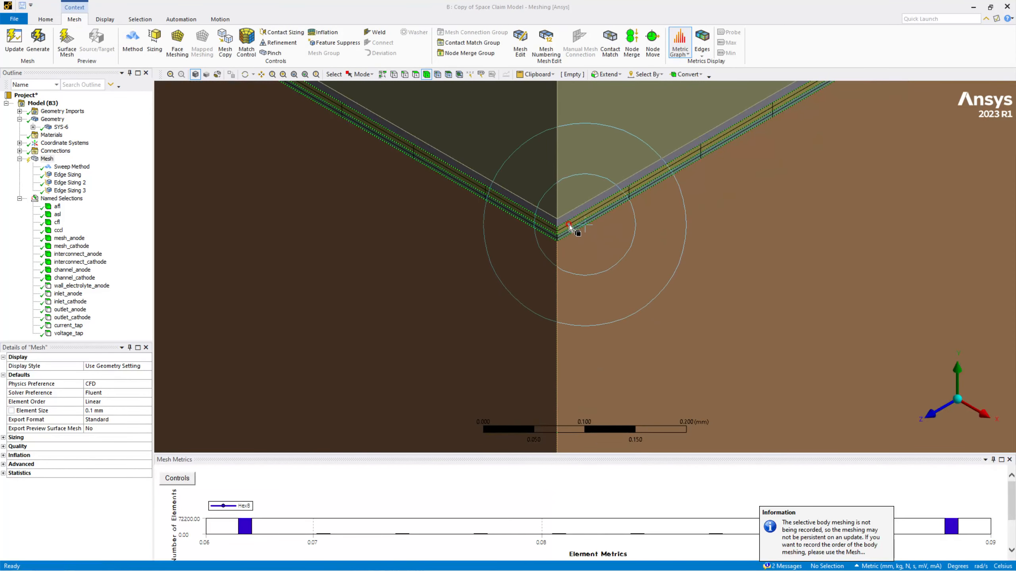
click(573, 217)
right_click(572, 218)
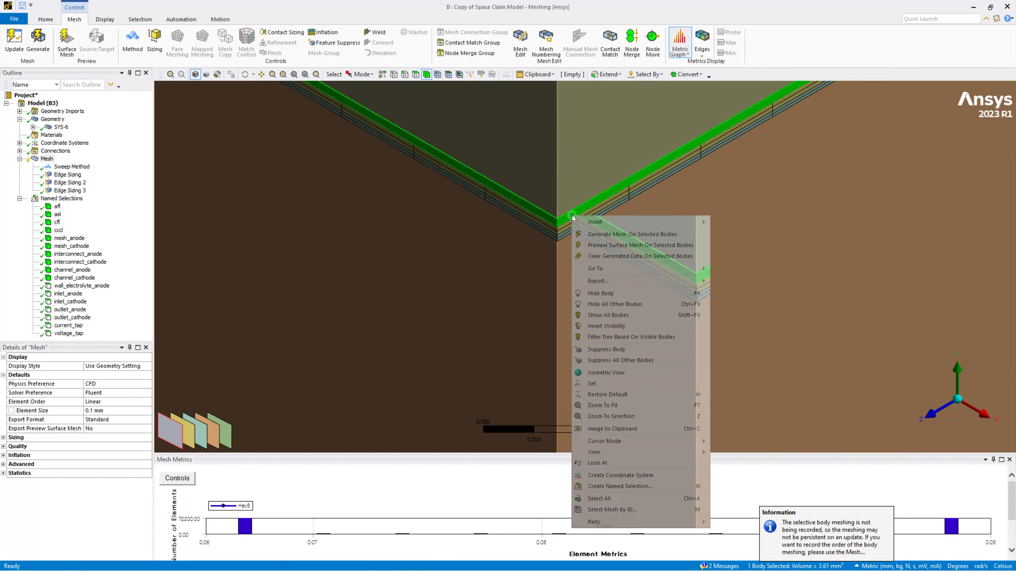
click(609, 235)
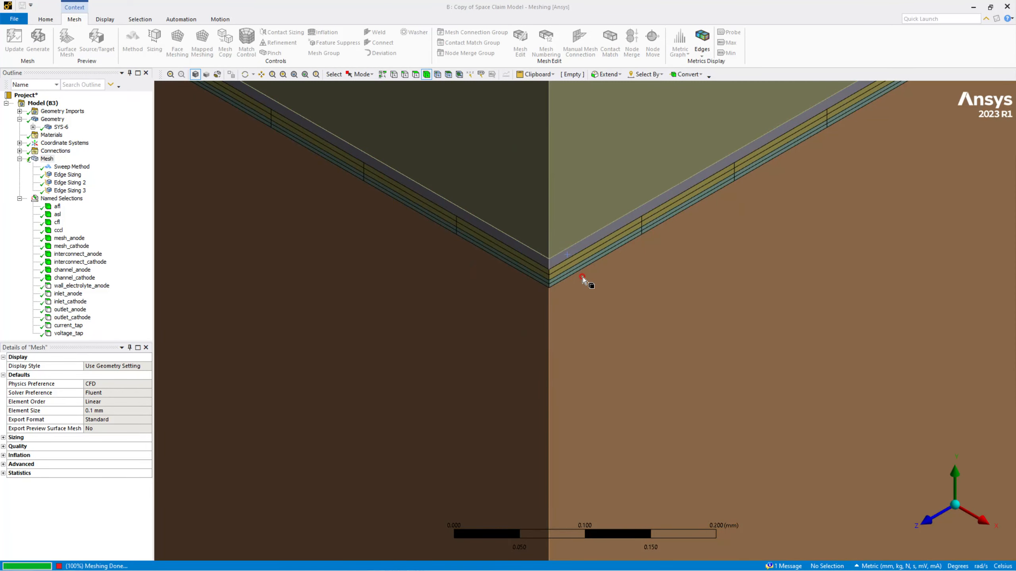
Generate the mesh on the thick mesh_cathode body above the thin layers, followed by the asl body below them
click(580, 152)
right_click(581, 151)
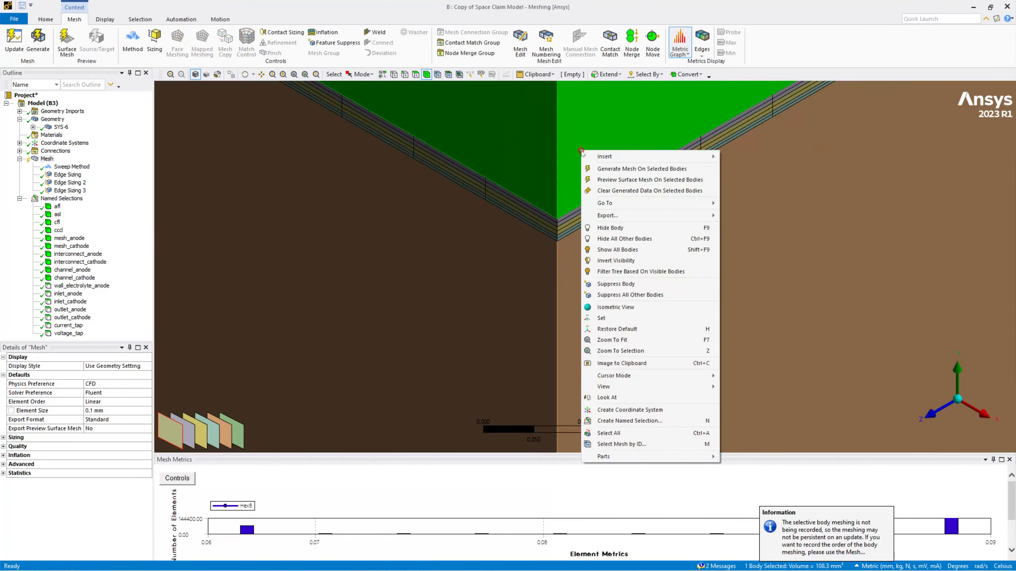
click(608, 175)
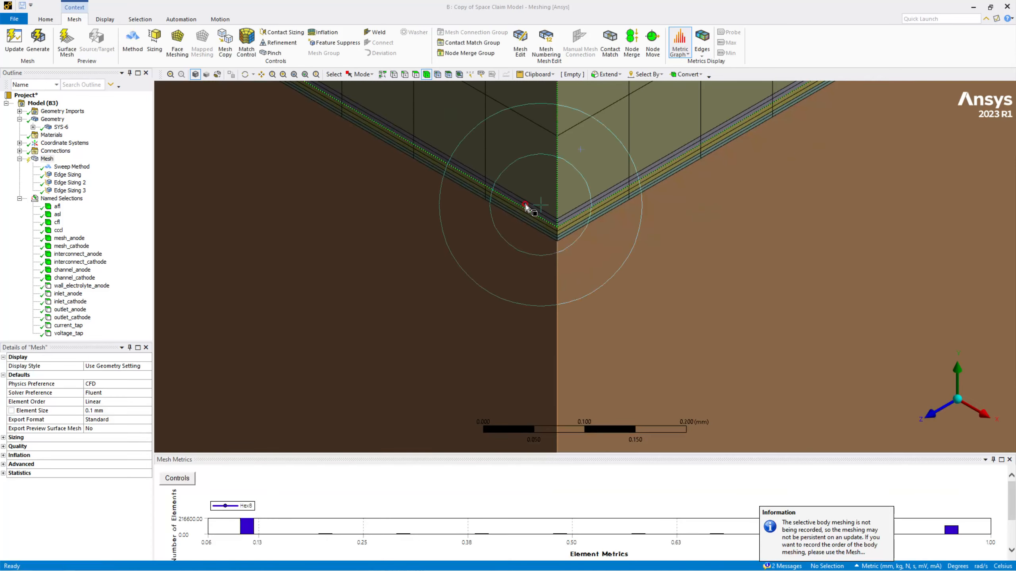
click(567, 257)
right_click(567, 258)
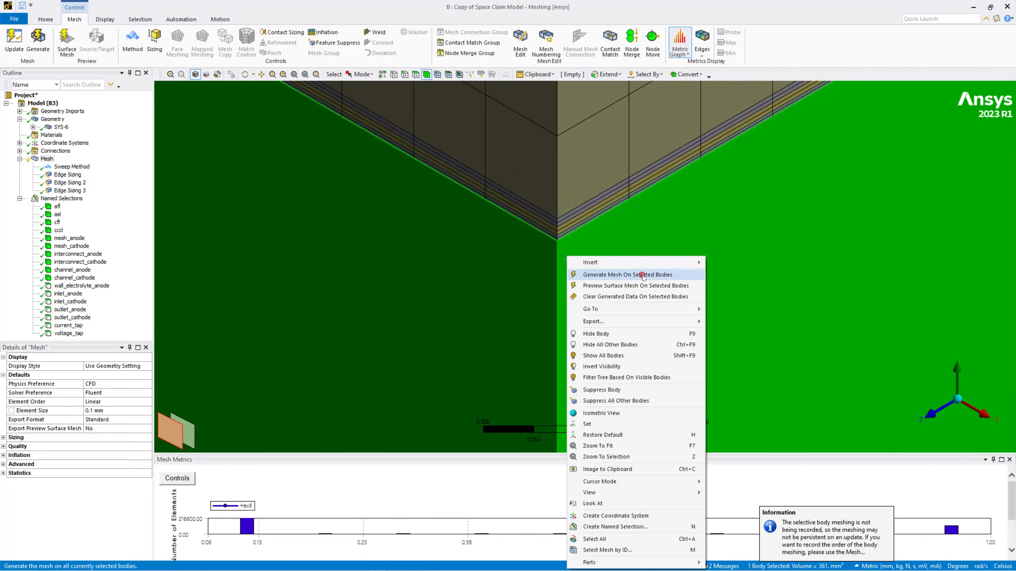
click(642, 275)
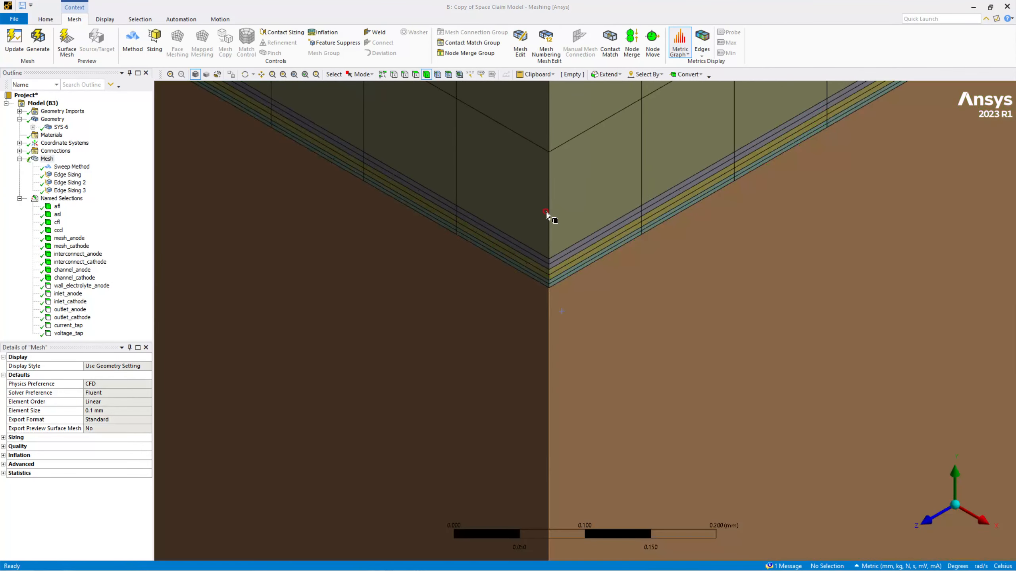
Generate the mesh on the mesh_anode body at the bottom of the stack
scroll(520, 272, down, 5)
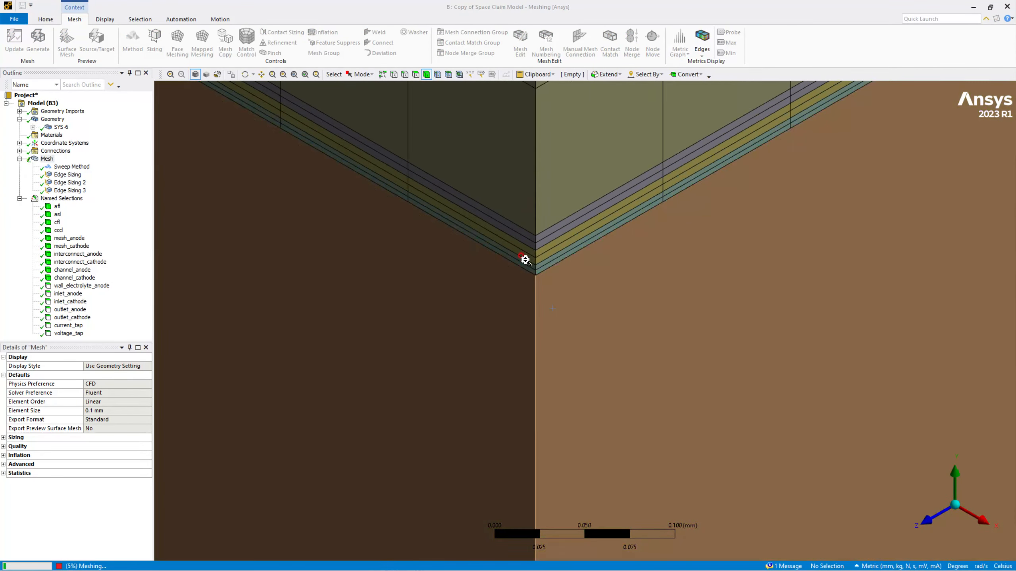
scroll(531, 260, down, 4)
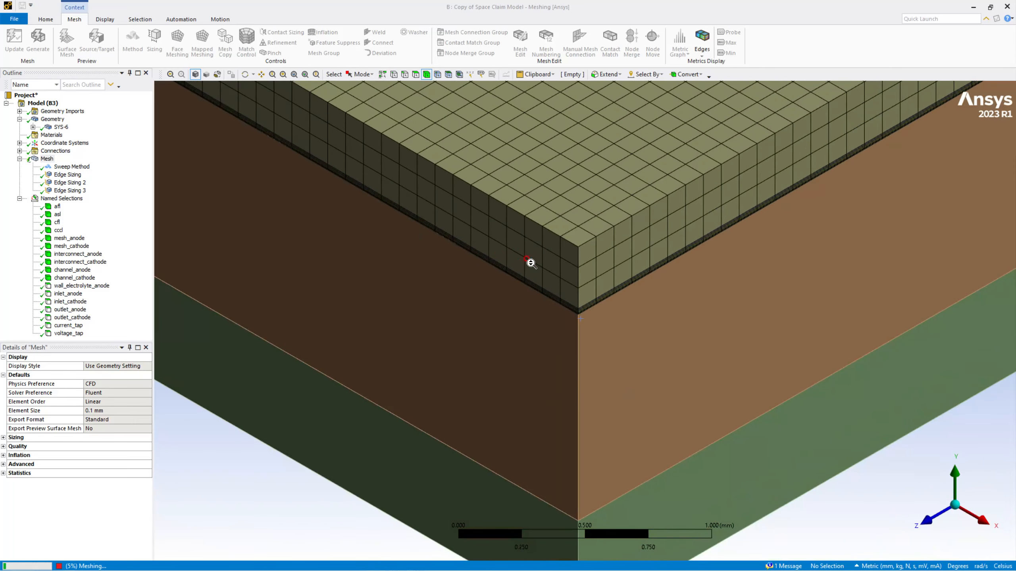
ctrl+middle_drag(602, 361, 611, 241)
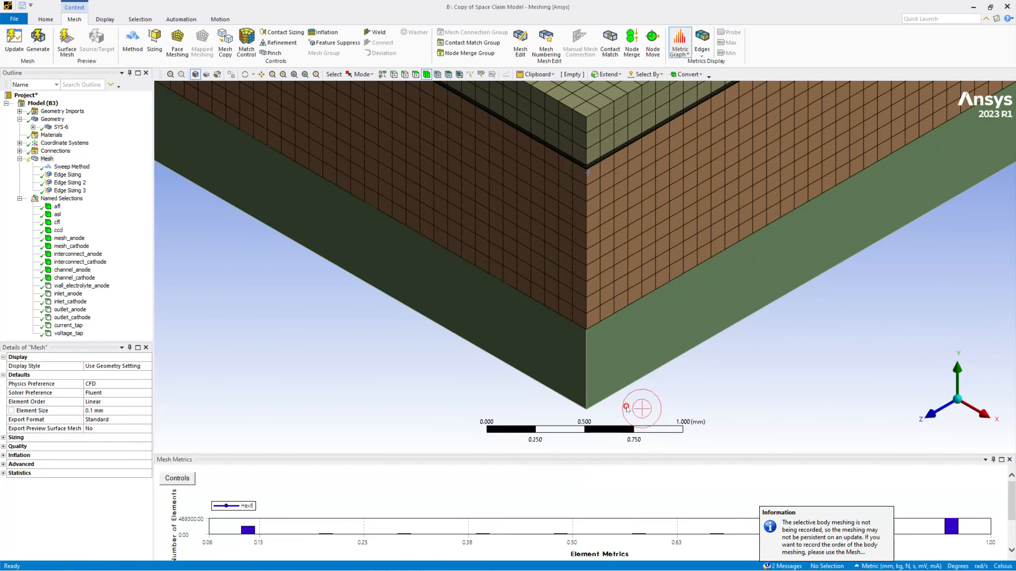
click(603, 347)
right_click(602, 347)
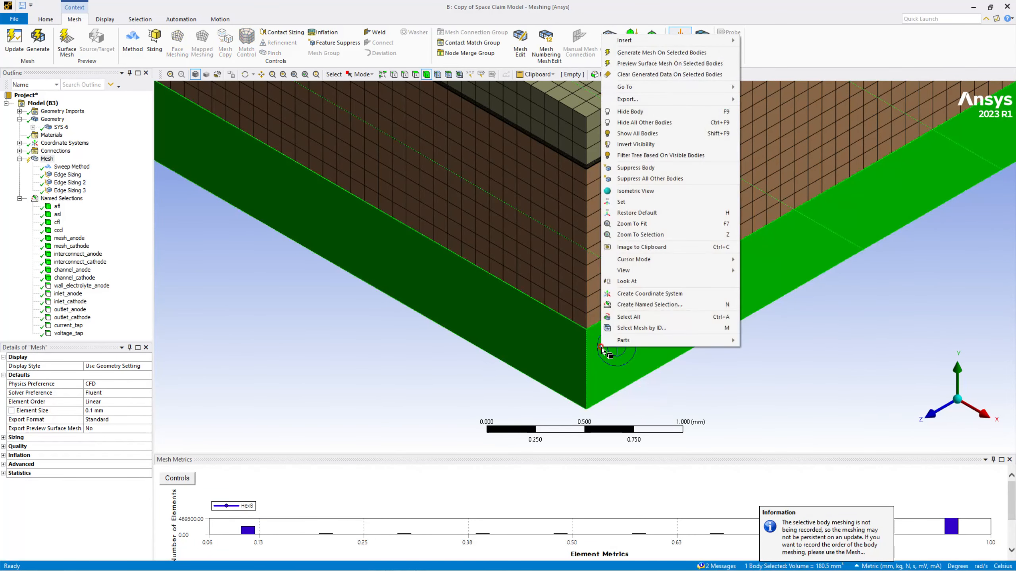
click(643, 52)
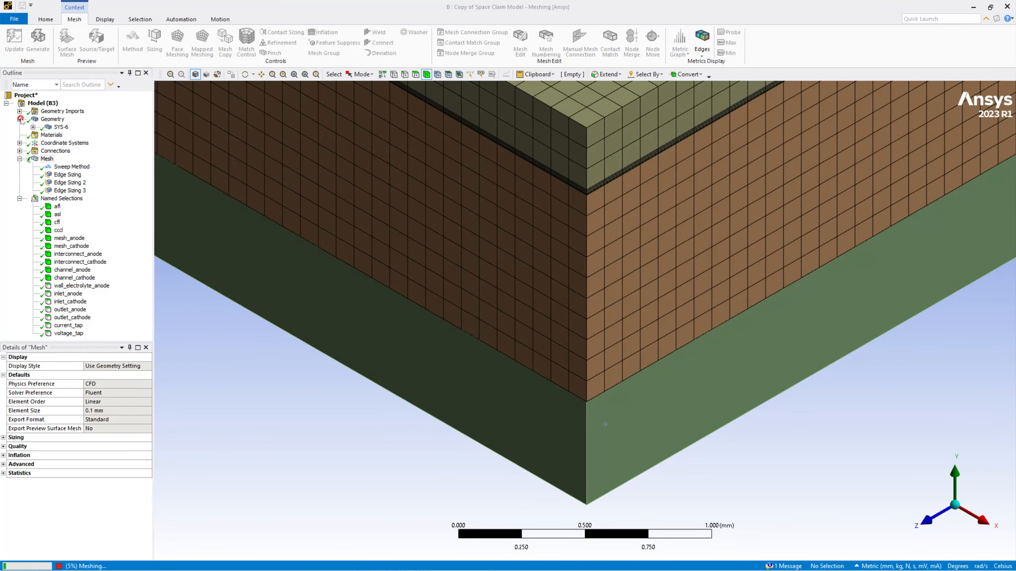
Hide the six meshed bodies of SYS-6, from mesh_anode through mesh_cathode
click(34, 127)
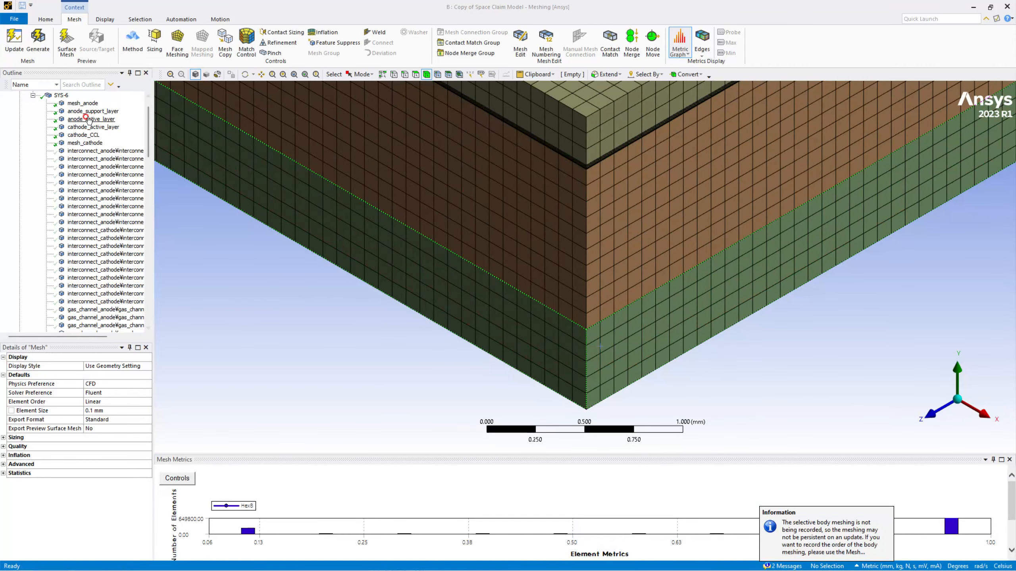
scroll(77, 184, down, 10)
scroll(77, 184, down, 16)
scroll(77, 184, up, 20)
scroll(86, 170, up, 3)
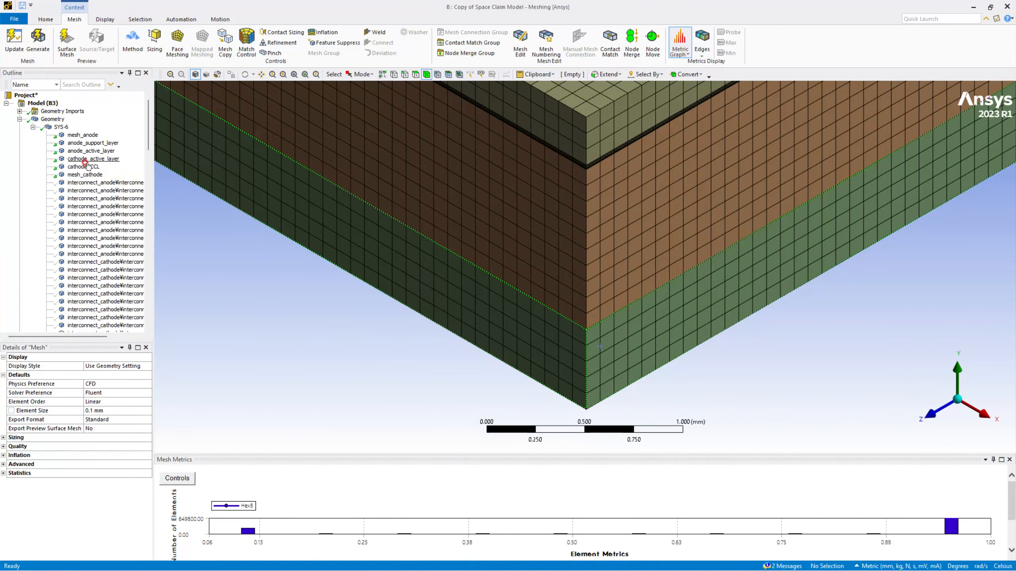
click(83, 136)
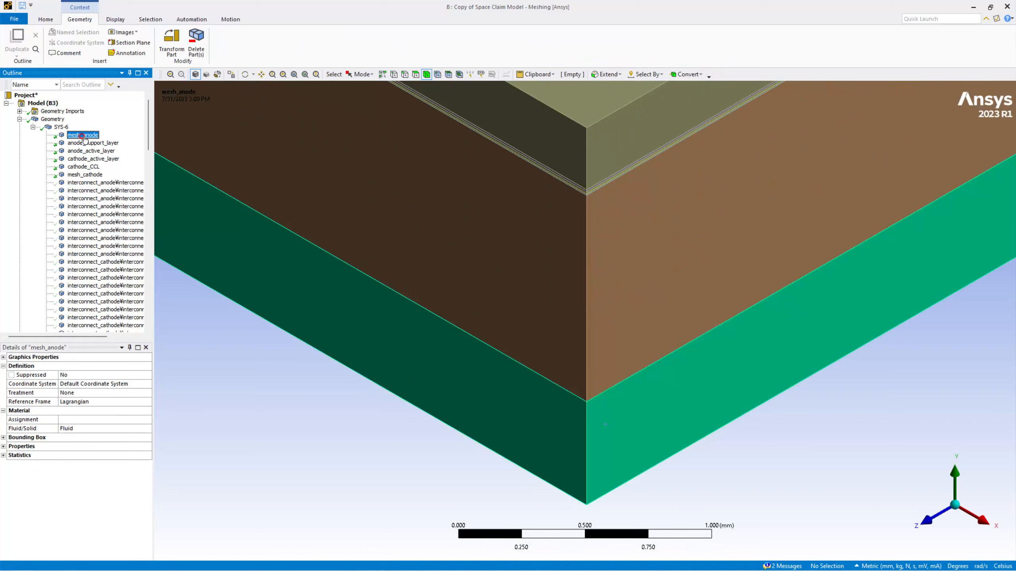
shift+click(85, 173)
right_click(86, 172)
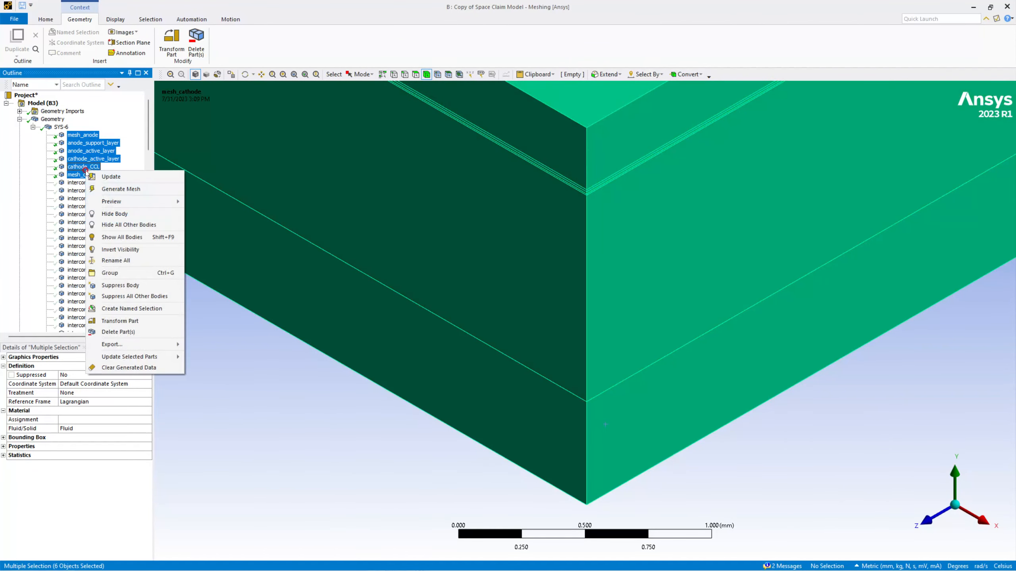
click(138, 213)
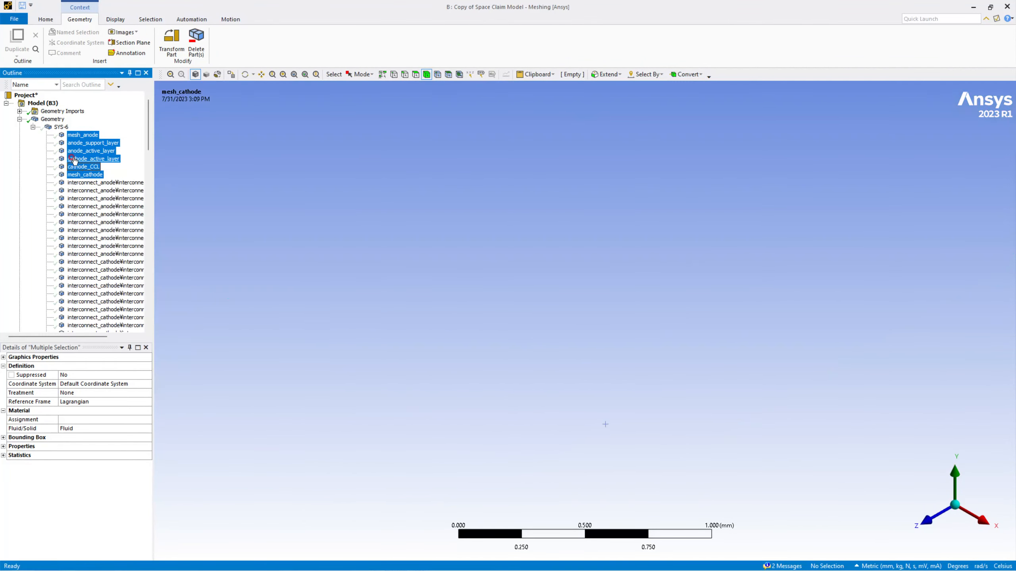
click(34, 127)
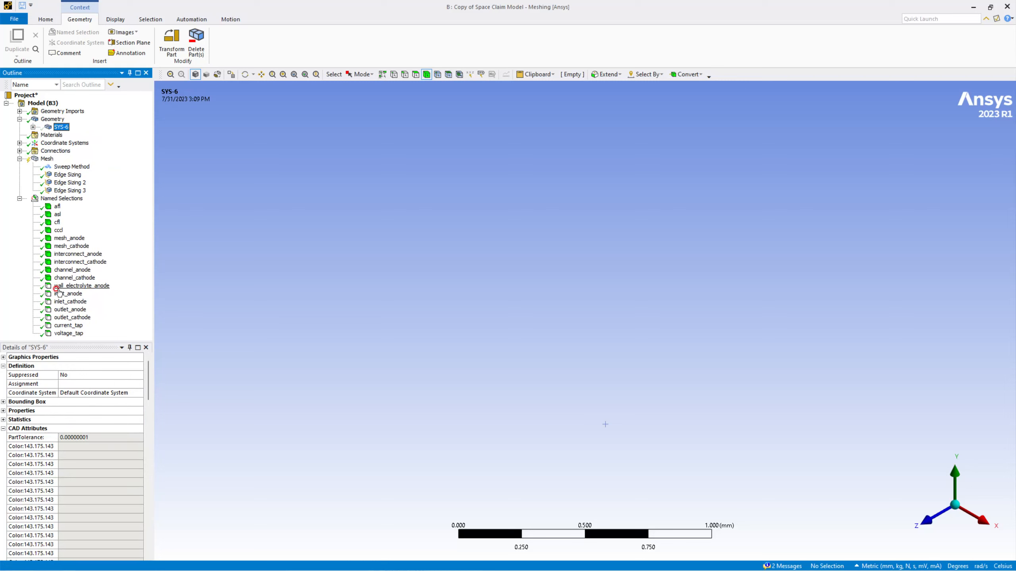
Show the bodies of the channel_anode named selection and bring the whole channel plate into view
click(68, 272)
right_click(68, 271)
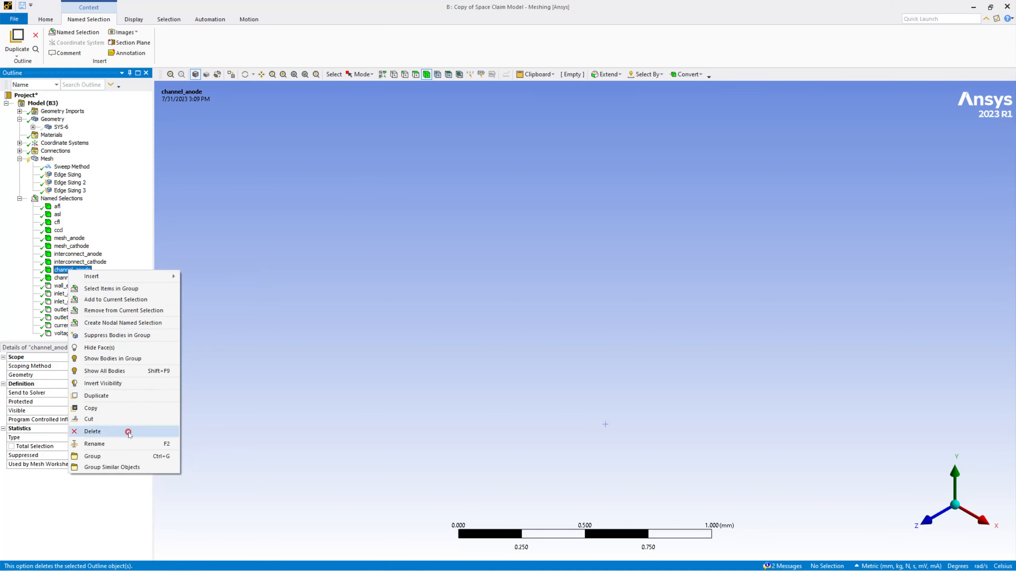
click(105, 358)
scroll(517, 286, down, 10)
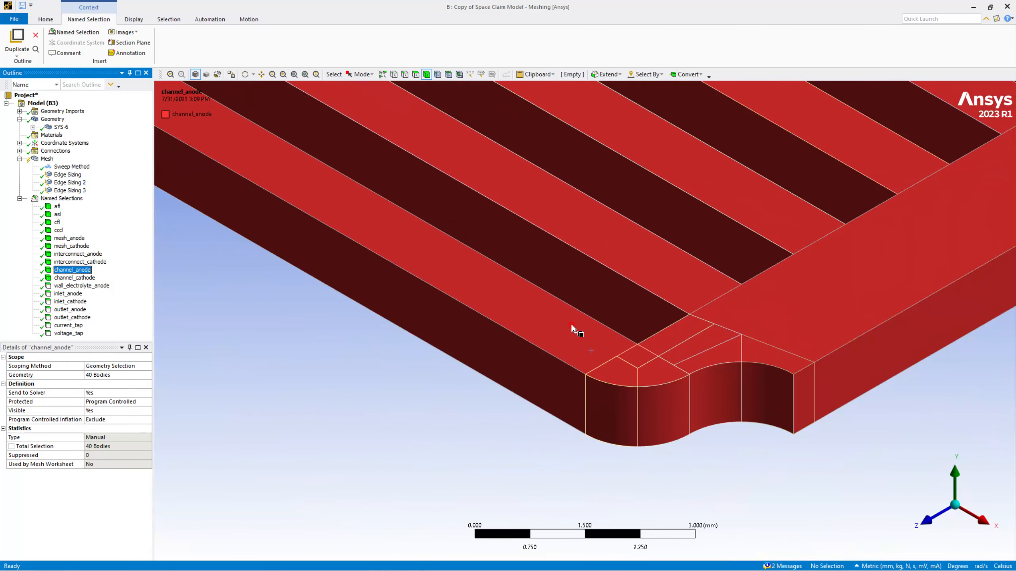
scroll(538, 354, down, 4)
scroll(580, 423, down, 2)
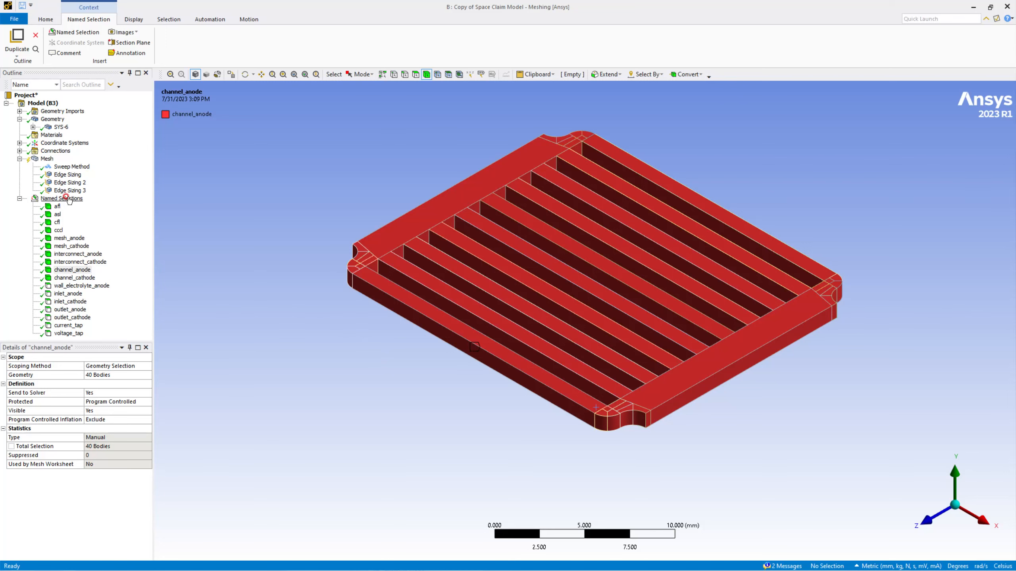
Add a face meshing control to the mesh, scoped to all 40 top faces of the anode channel plate, including the four corner groups
click(47, 158)
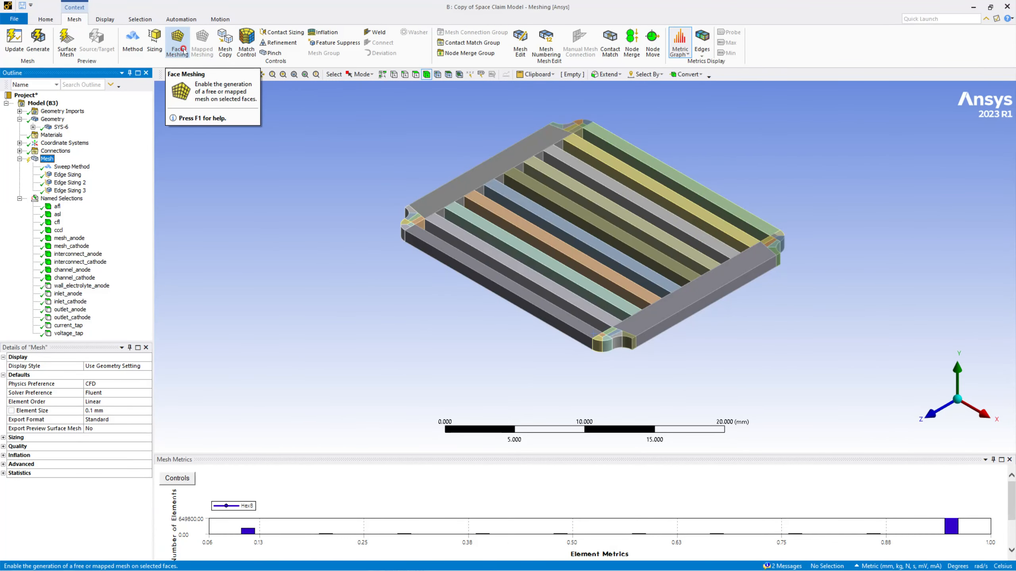
click(183, 49)
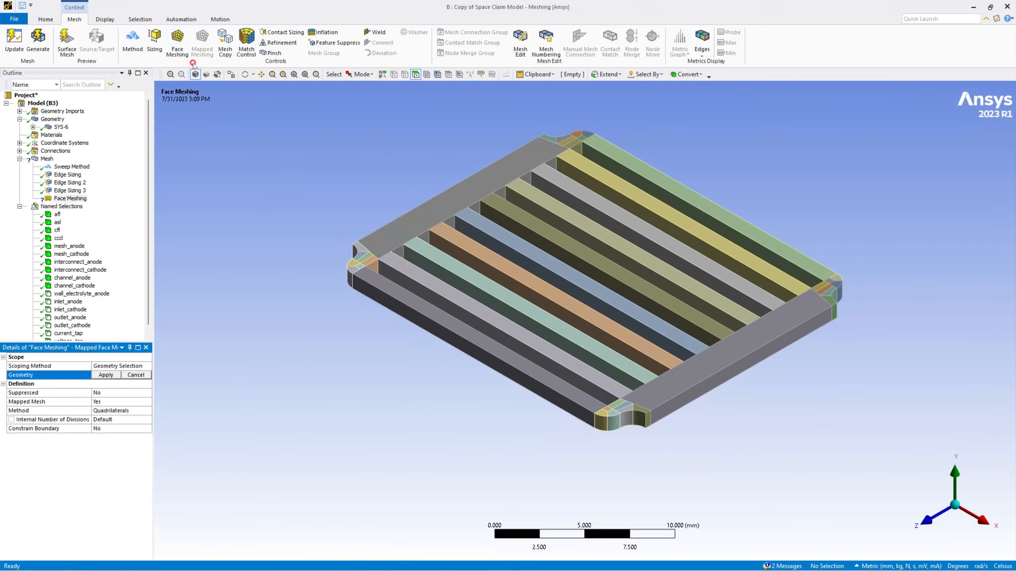
click(372, 242)
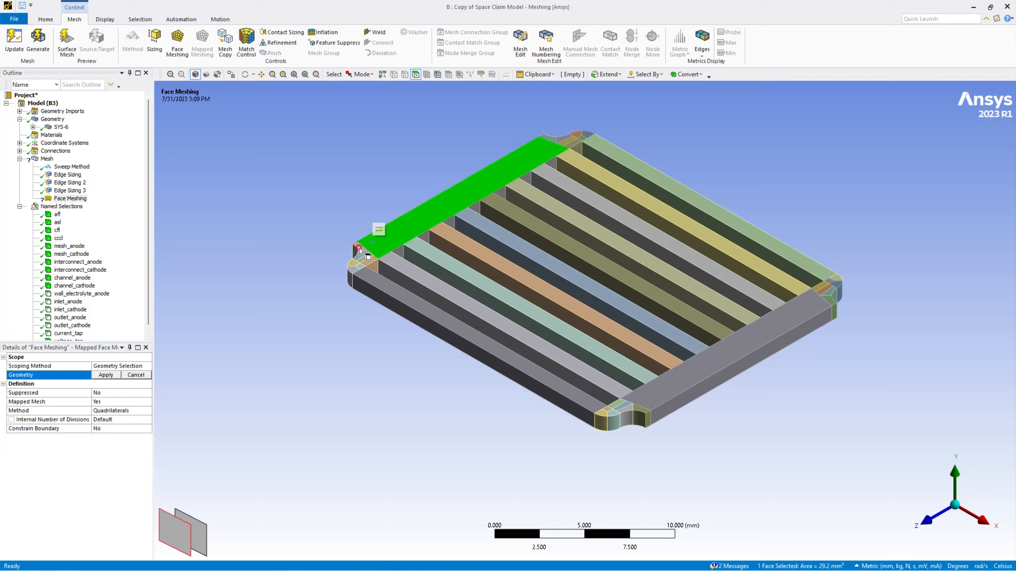
click(360, 249)
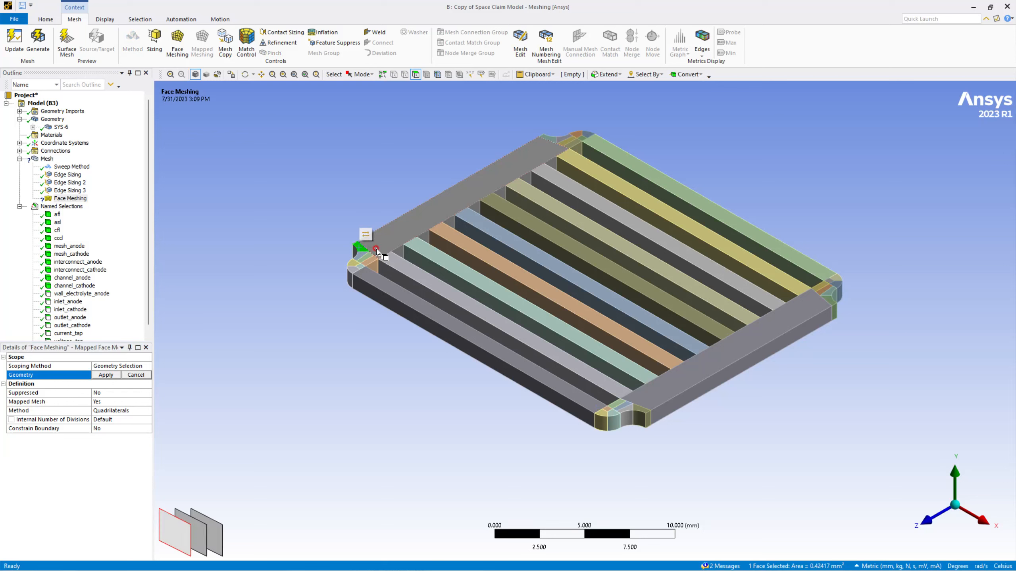
ctrl+click(376, 249)
ctrl+click(361, 257)
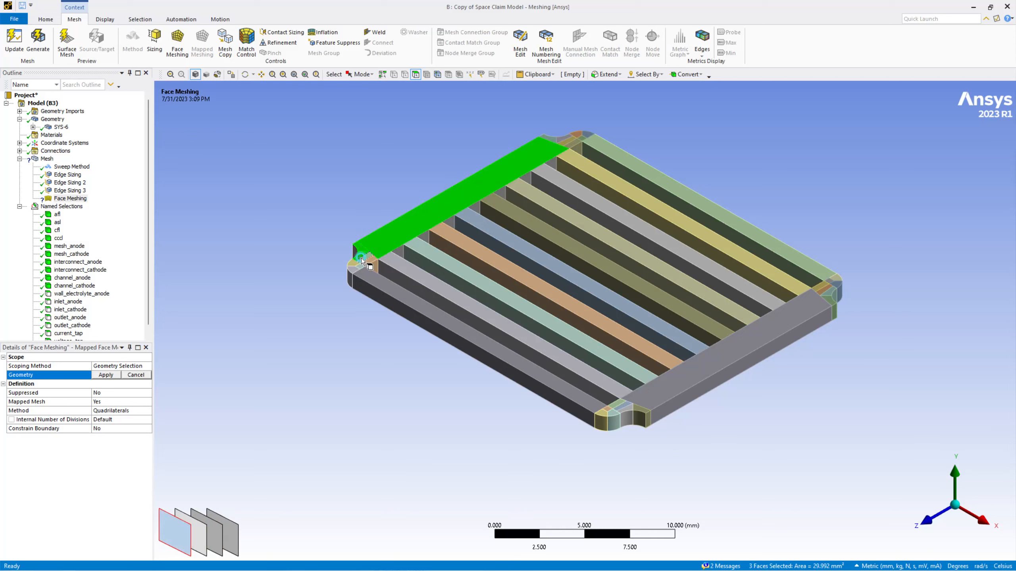
ctrl+click(365, 260)
ctrl+click(369, 264)
ctrl+click(358, 268)
ctrl+click(370, 279)
ctrl+click(403, 269)
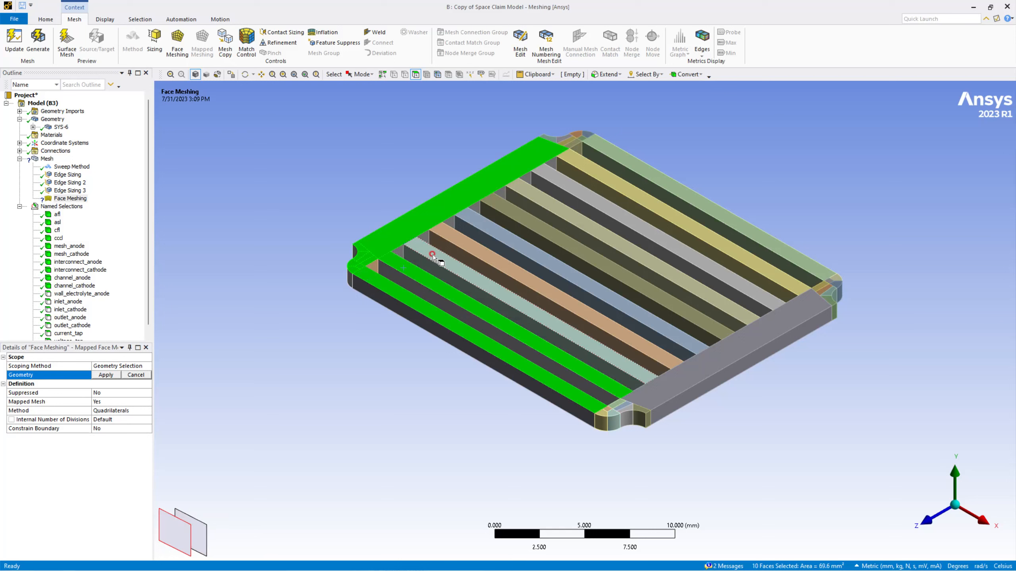
ctrl+click(446, 248)
ctrl+click(469, 234)
ctrl+click(492, 220)
ctrl+click(505, 210)
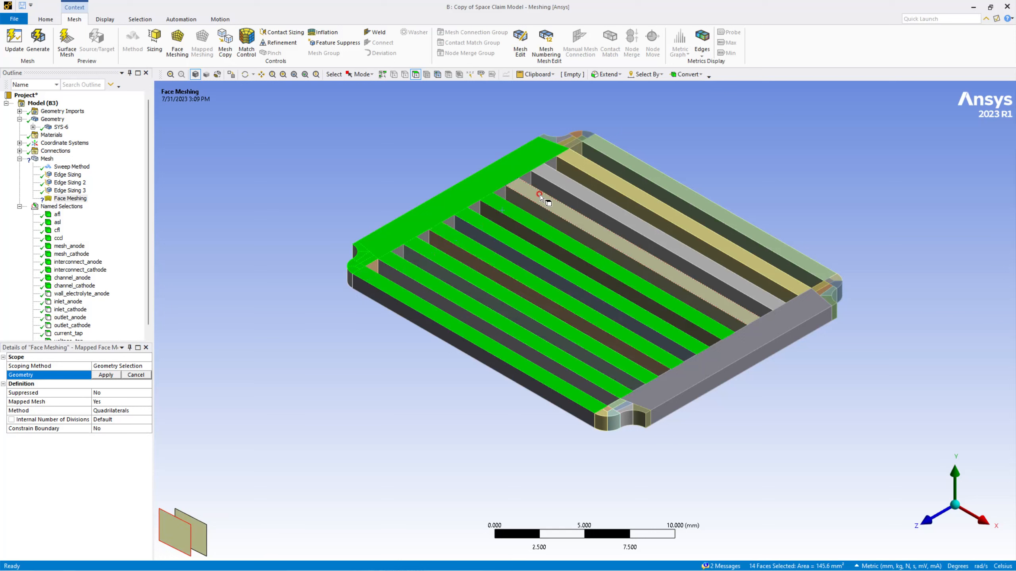
ctrl+click(534, 197)
ctrl+click(552, 140)
ctrl+click(569, 136)
ctrl+click(577, 134)
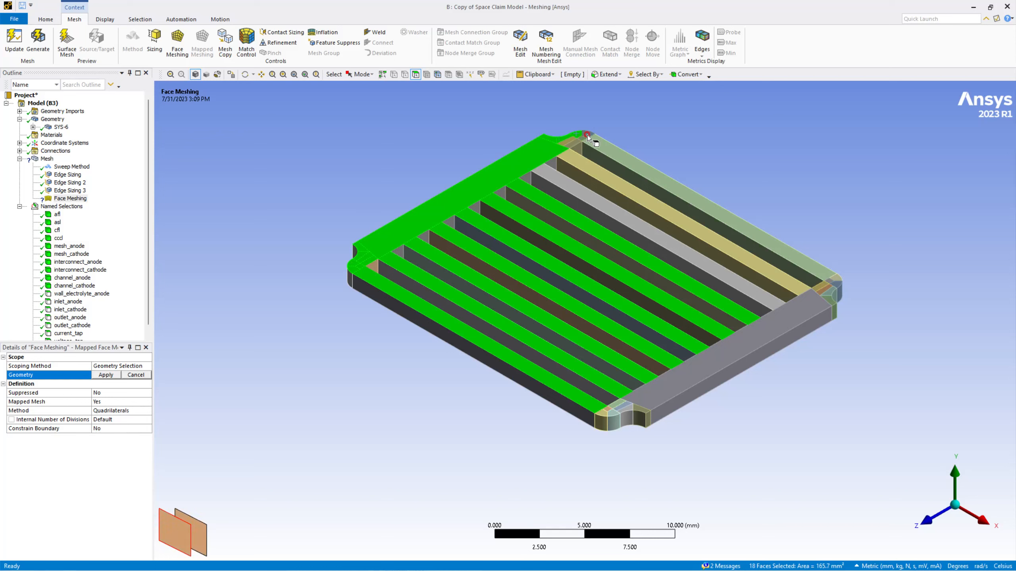
ctrl+click(587, 135)
ctrl+click(584, 138)
ctrl+click(570, 142)
ctrl+click(573, 144)
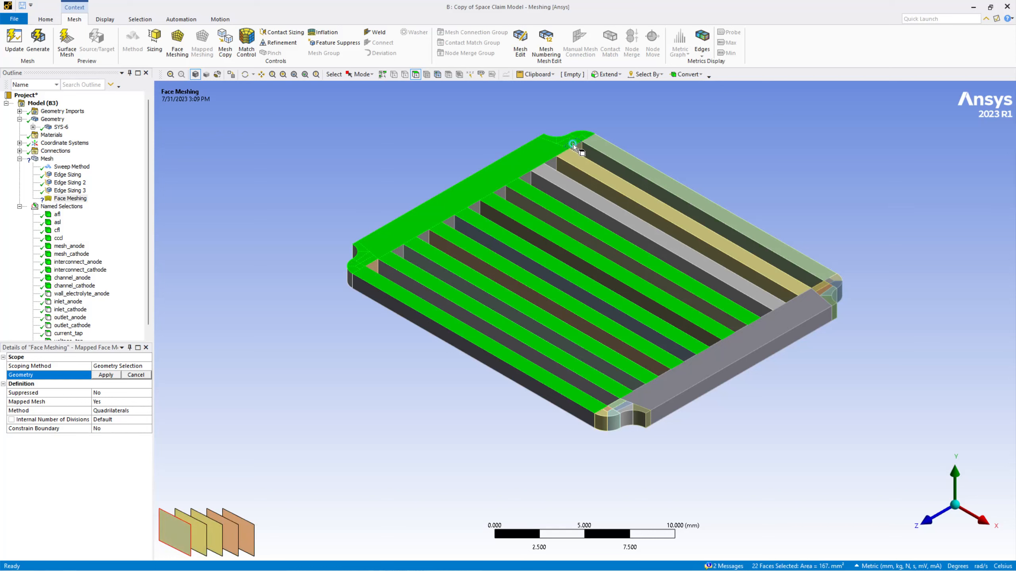
ctrl+click(606, 147)
ctrl+click(598, 169)
ctrl+click(577, 197)
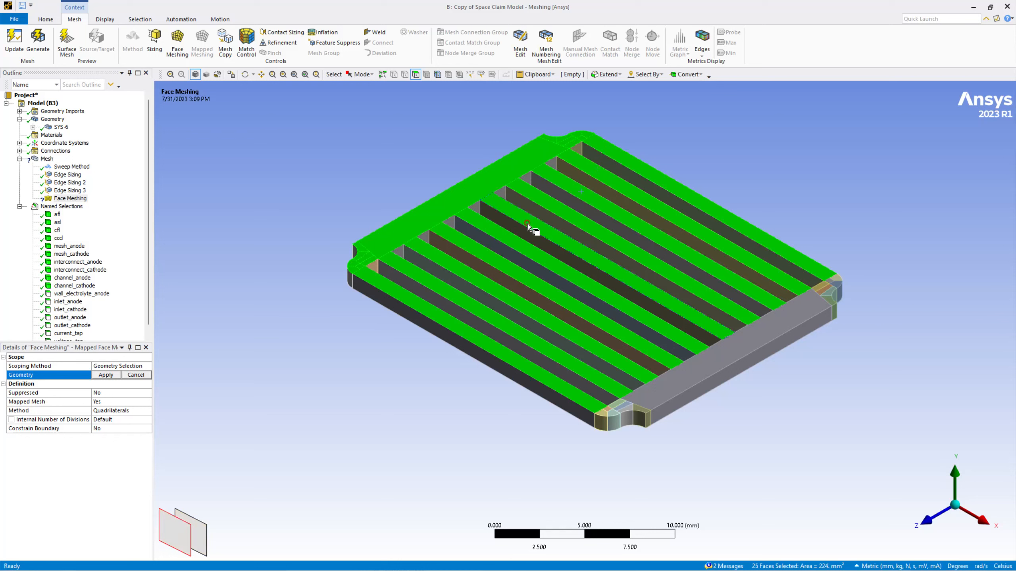
ctrl+click(837, 279)
ctrl+click(829, 286)
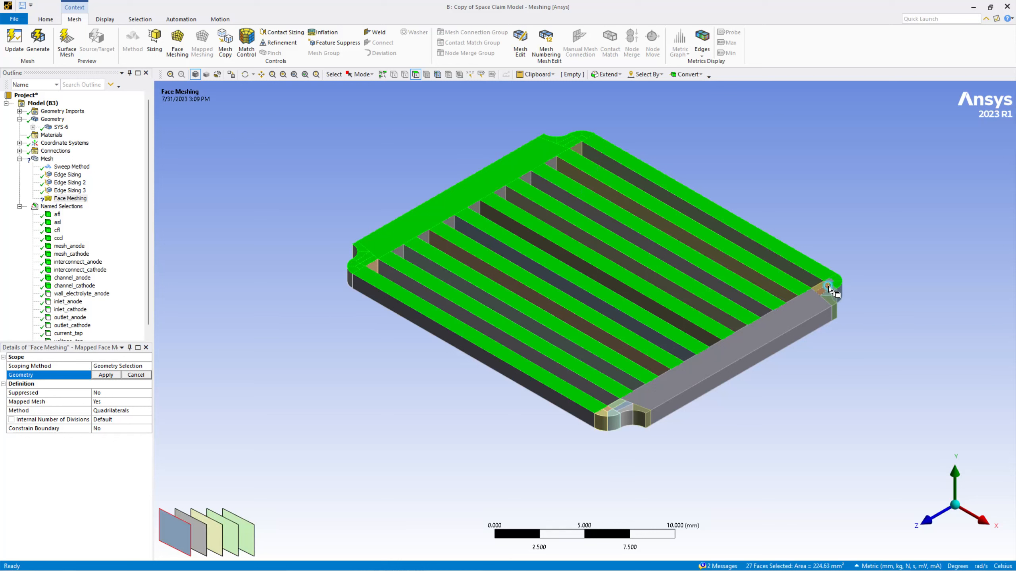
ctrl+click(819, 285)
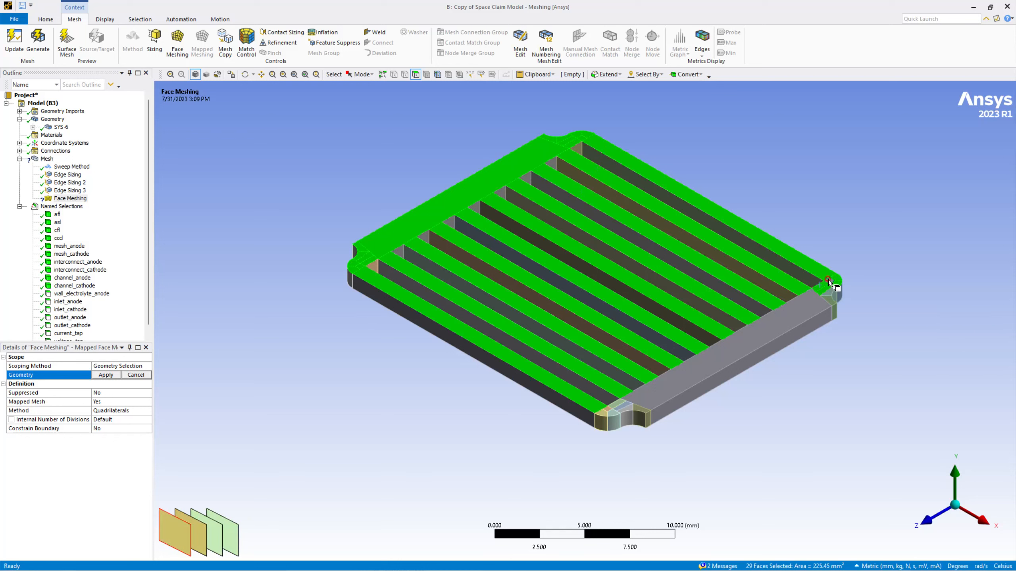
ctrl+click(828, 279)
ctrl+click(829, 293)
ctrl+click(827, 301)
ctrl+click(814, 308)
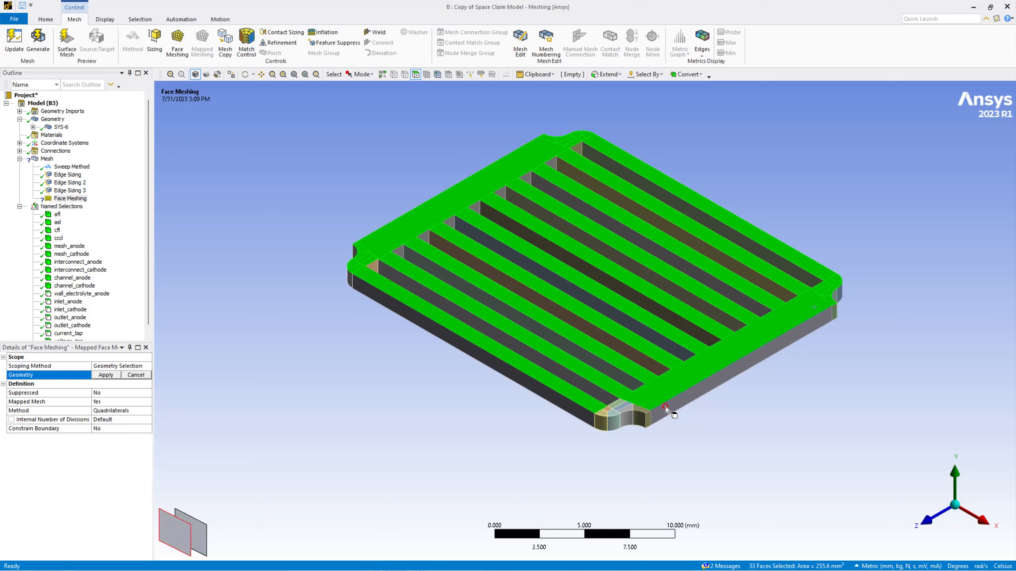
ctrl+click(603, 416)
ctrl+click(613, 415)
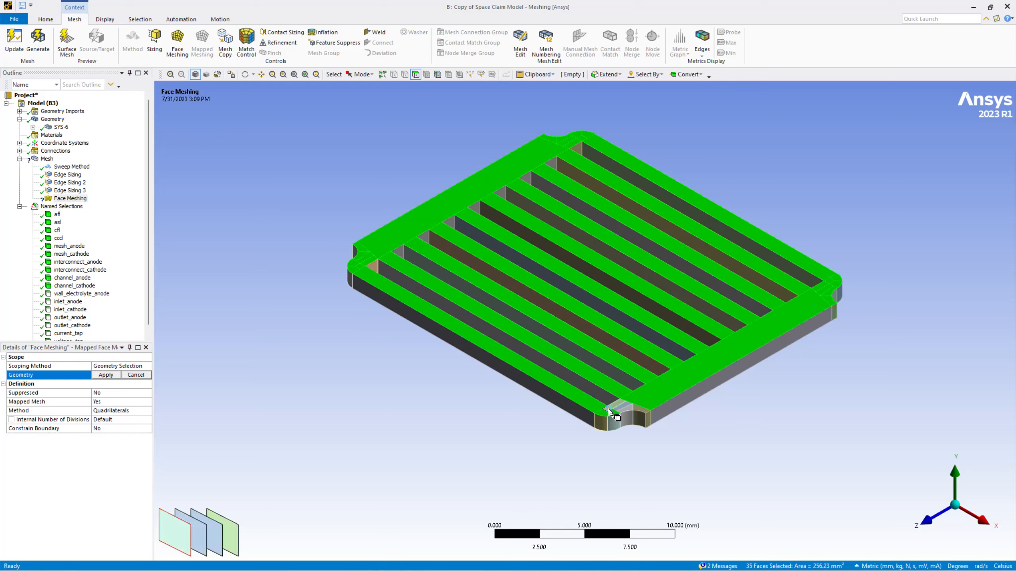
ctrl+click(617, 405)
ctrl+click(624, 407)
ctrl+click(627, 408)
ctrl+click(645, 409)
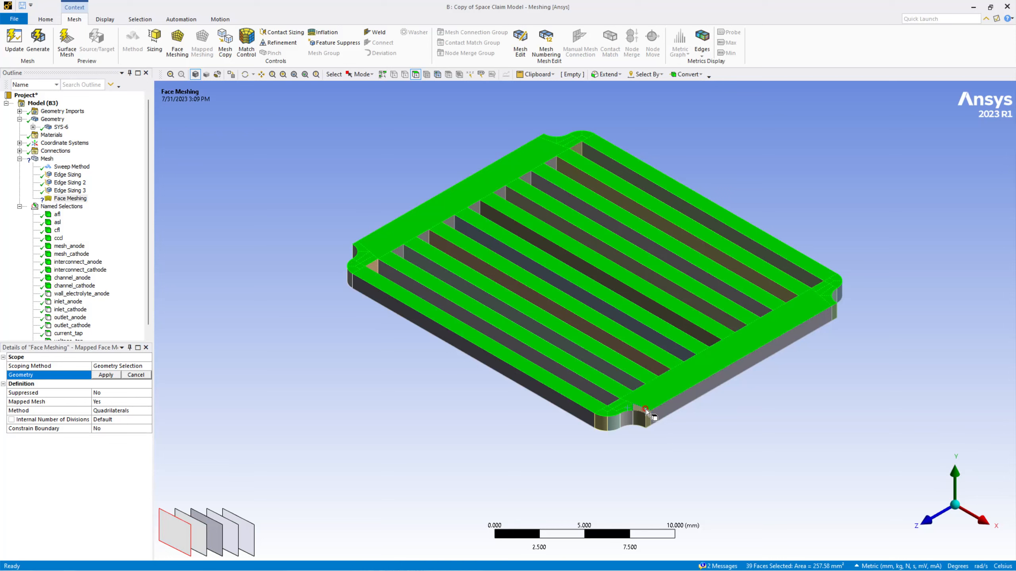
ctrl+click(646, 409)
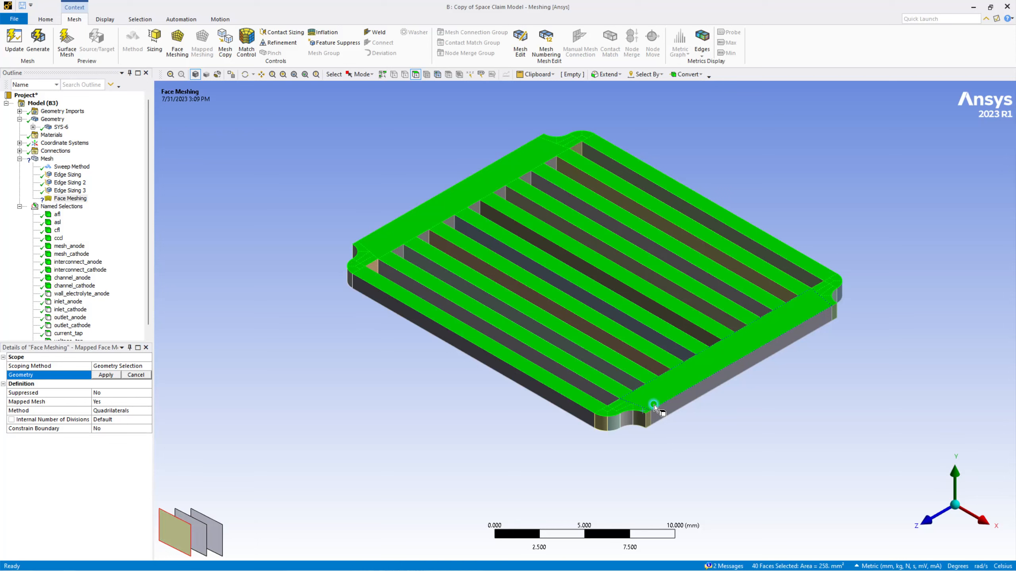
click(106, 375)
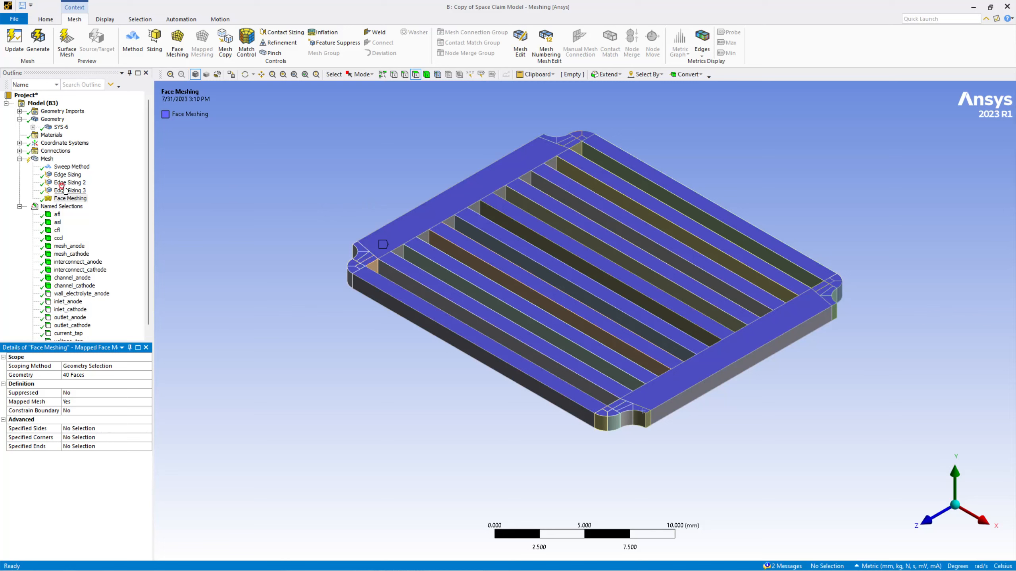
Insert a new method control under the mesh
right_click(44, 160)
mouse_move(74, 164)
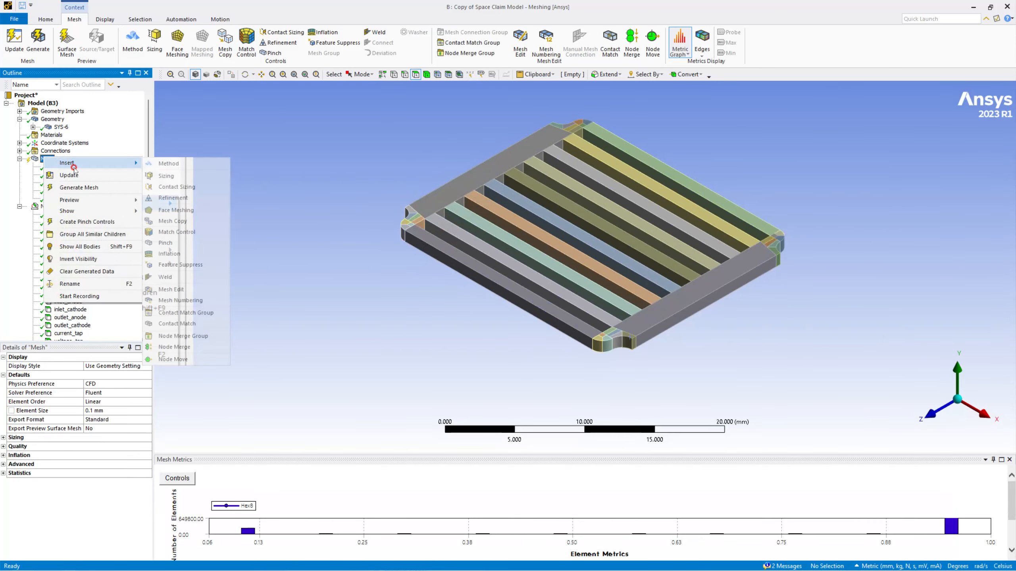
click(168, 163)
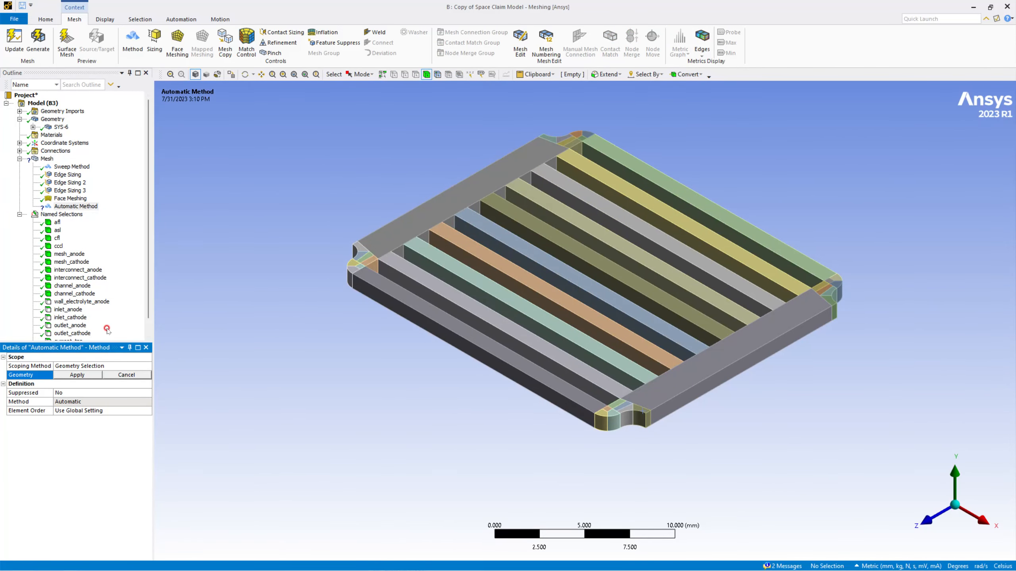
scroll(122, 264, down, 1)
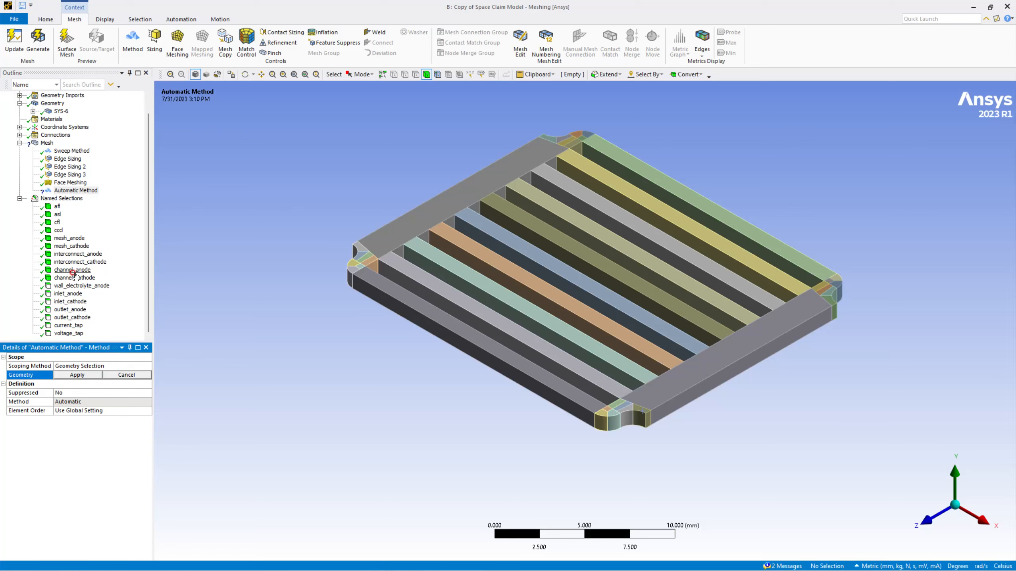
click(72, 271)
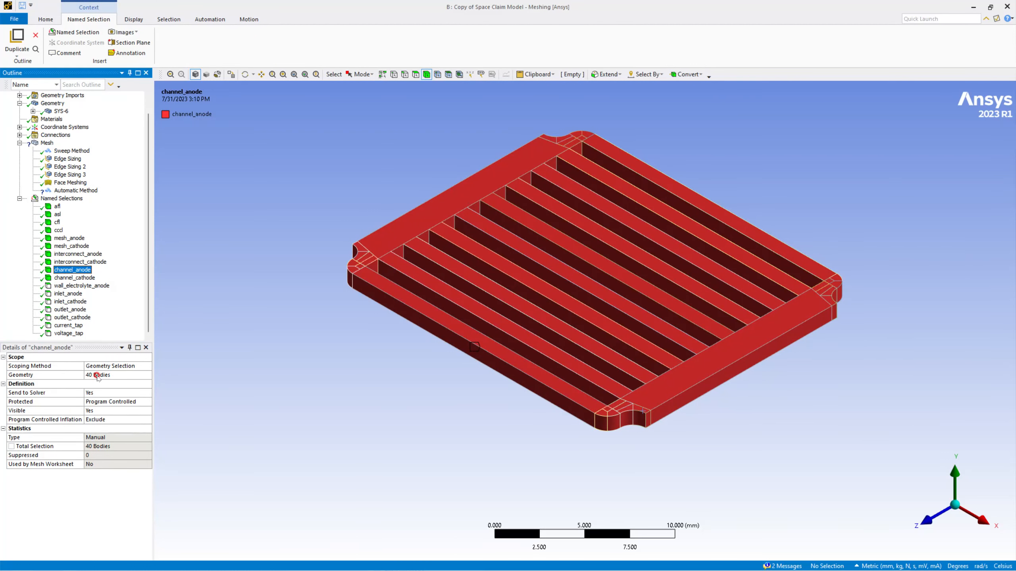
click(81, 192)
click(84, 375)
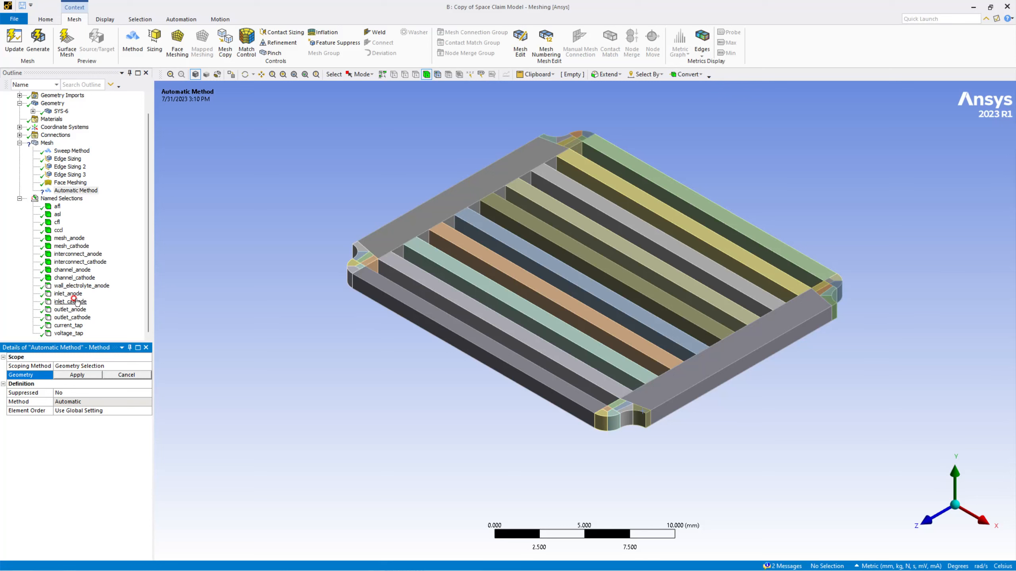
click(64, 256)
click(68, 270)
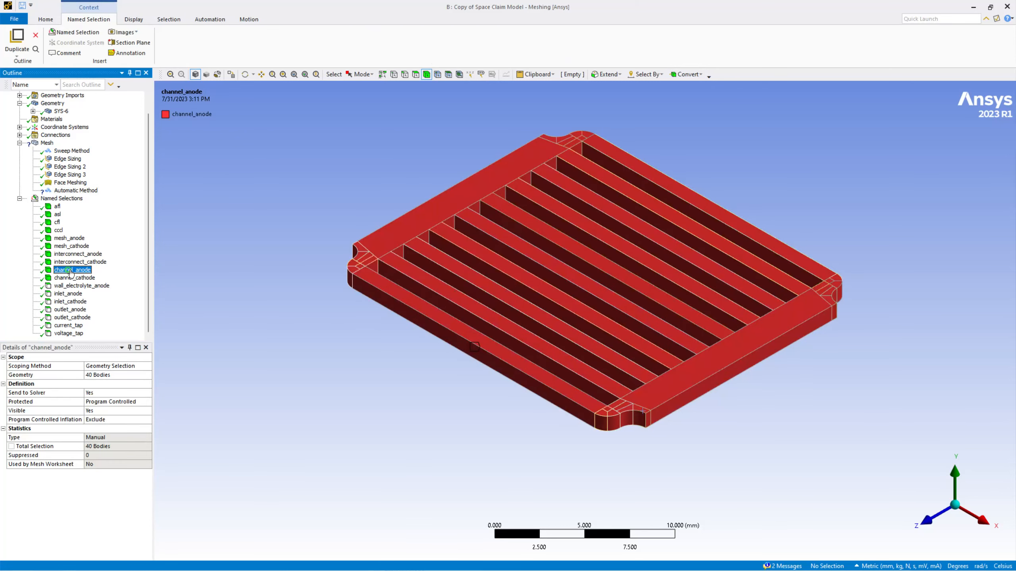
right_click(71, 271)
mouse_move(83, 275)
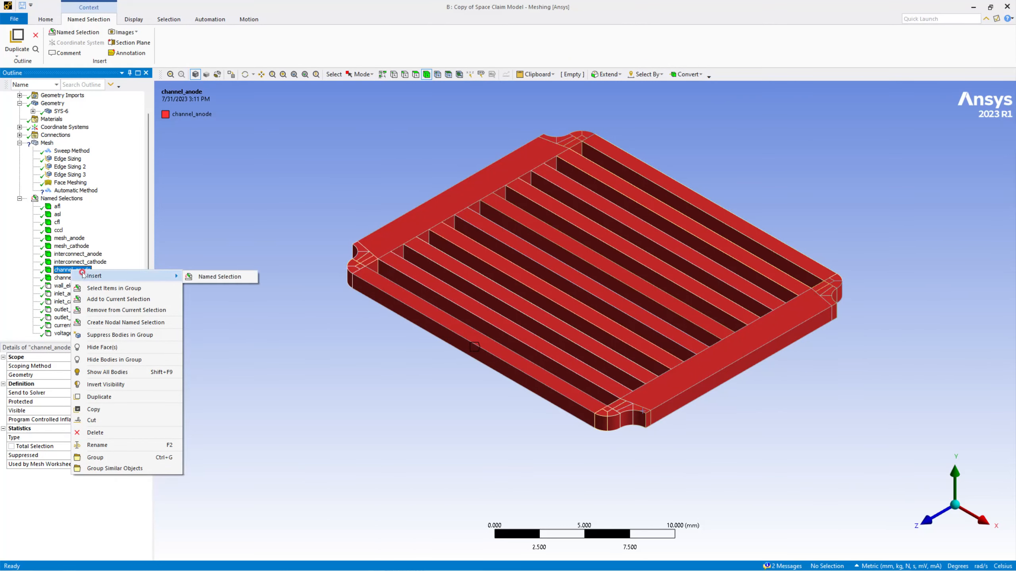
click(192, 258)
Scope the new Automatic Method to all 40 anode channel bodies using box selection, and set its method to Sweep
click(75, 191)
click(254, 142)
click(360, 75)
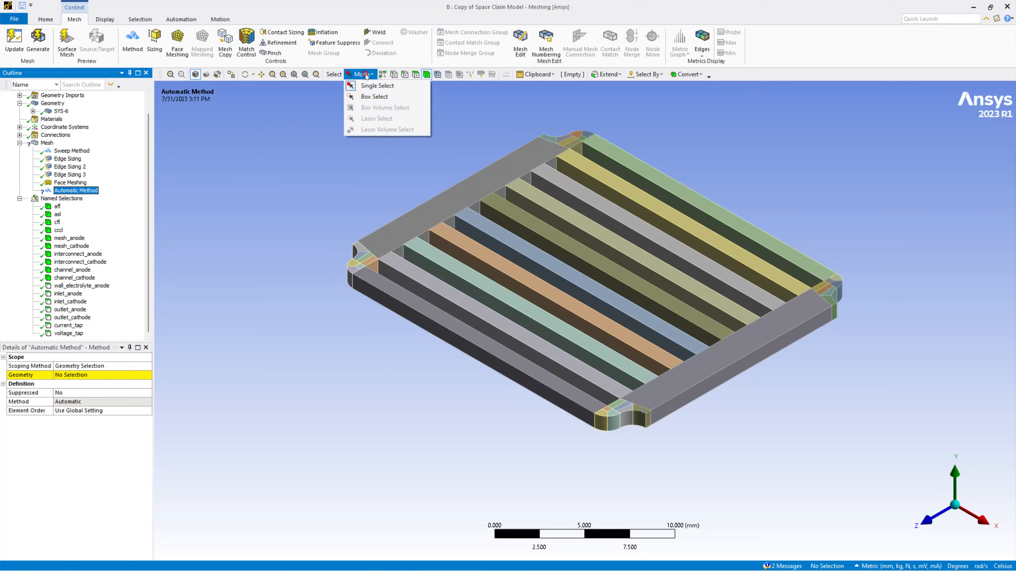
click(371, 98)
drag(325, 93, 895, 472)
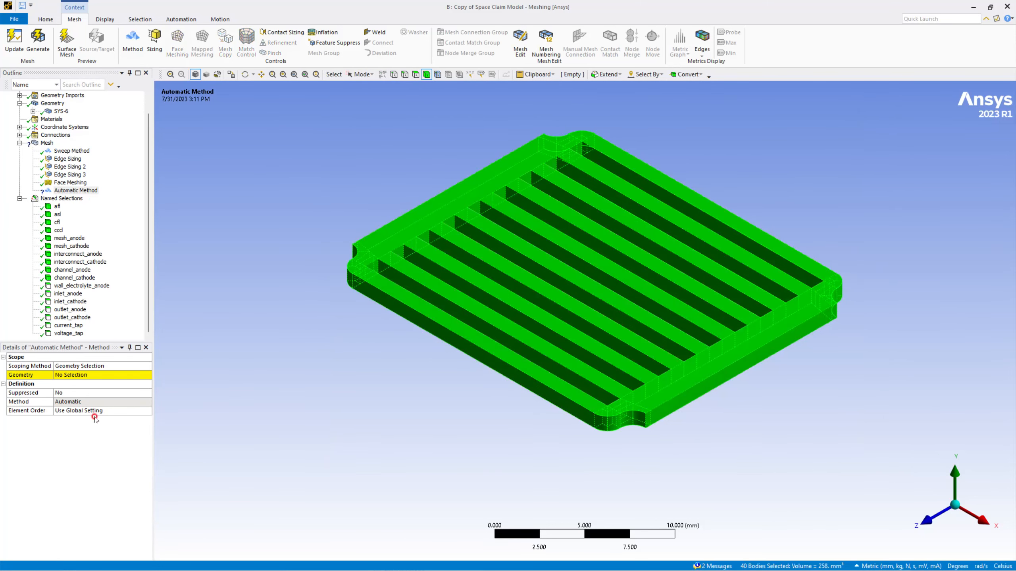
click(86, 375)
click(87, 372)
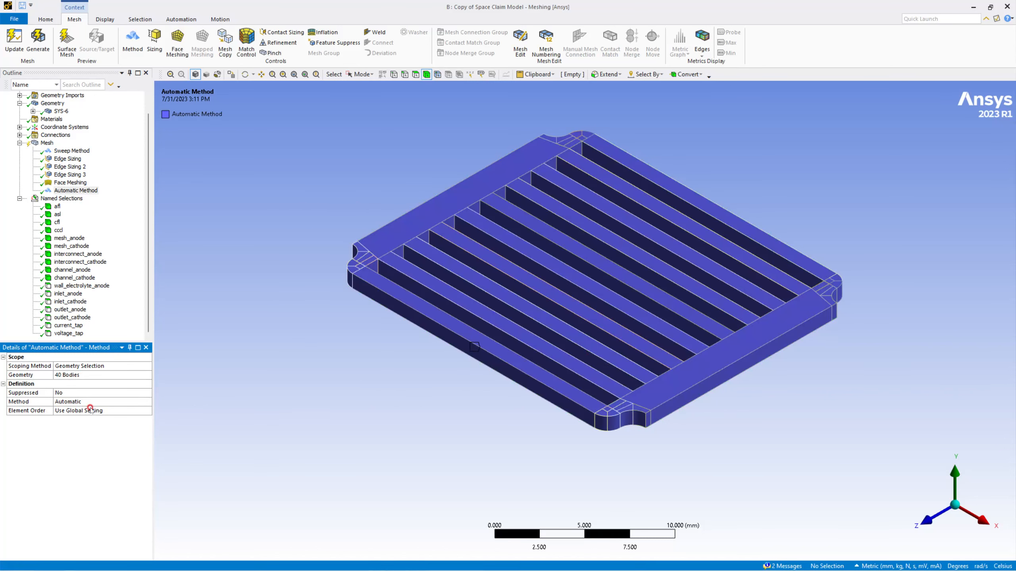
click(71, 402)
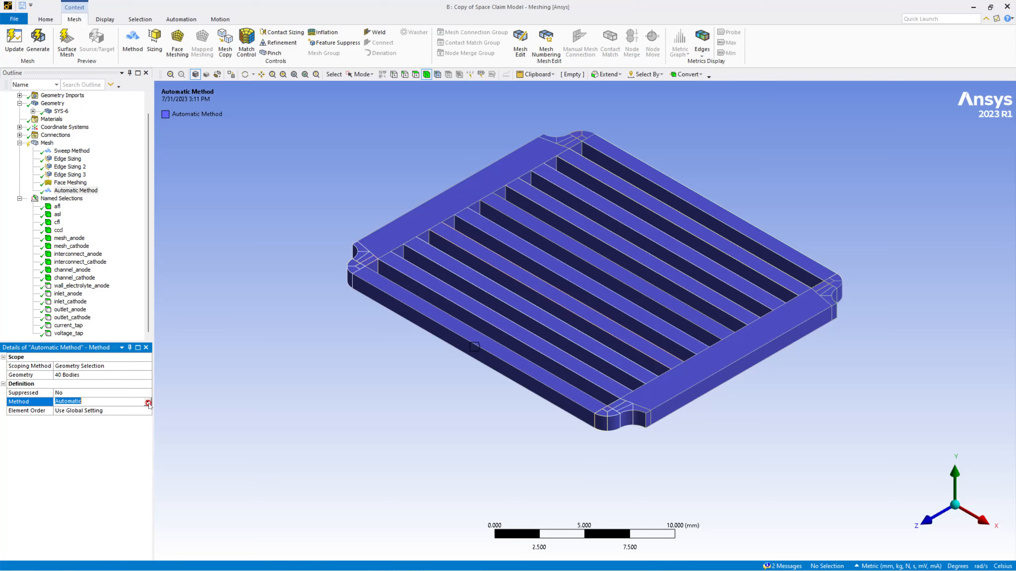
click(104, 401)
click(101, 430)
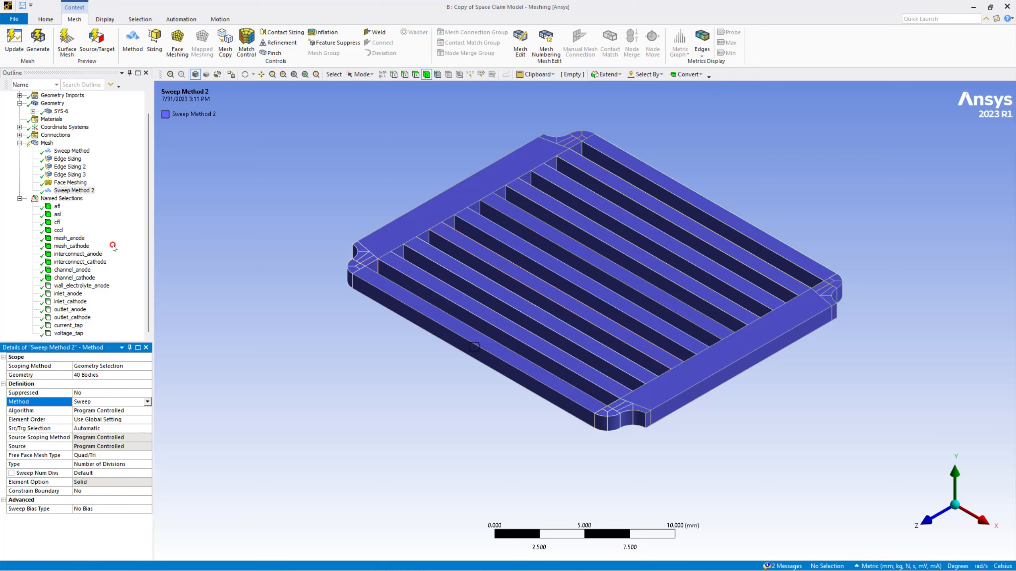
Return to the overall mesh settings and switch the selection mode back to Single Select
click(48, 144)
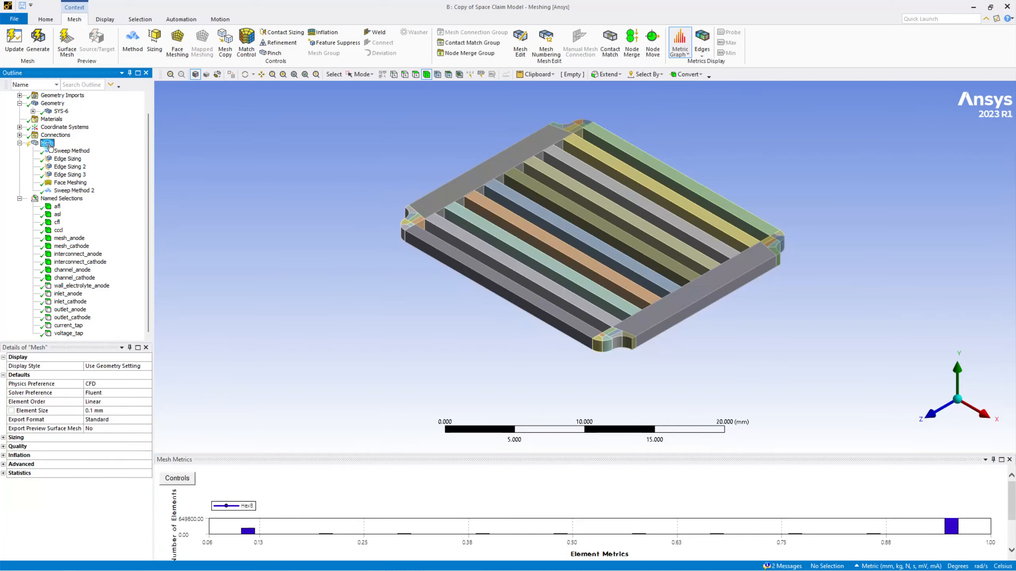
click(79, 190)
click(433, 211)
click(81, 285)
click(360, 74)
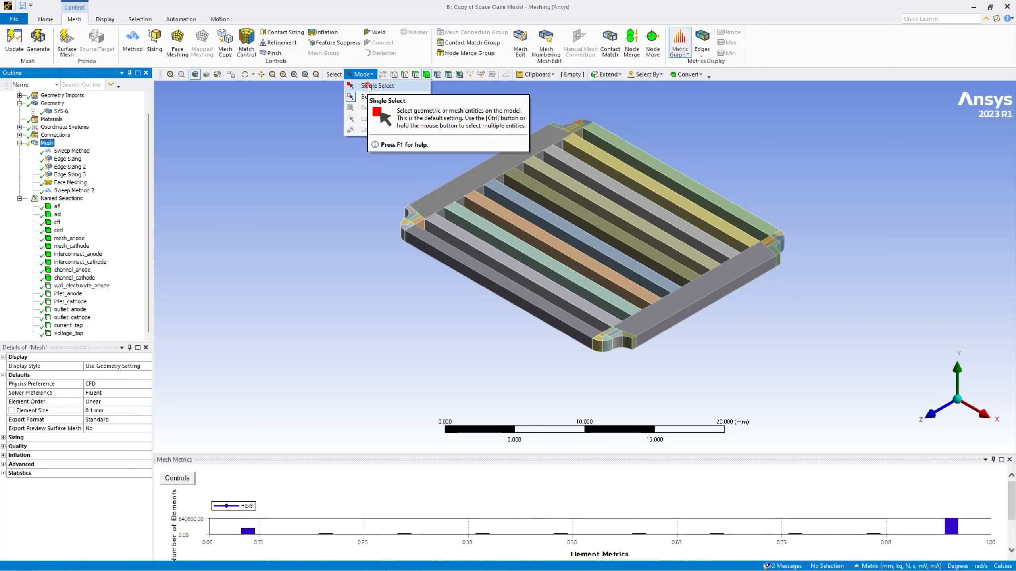
click(367, 86)
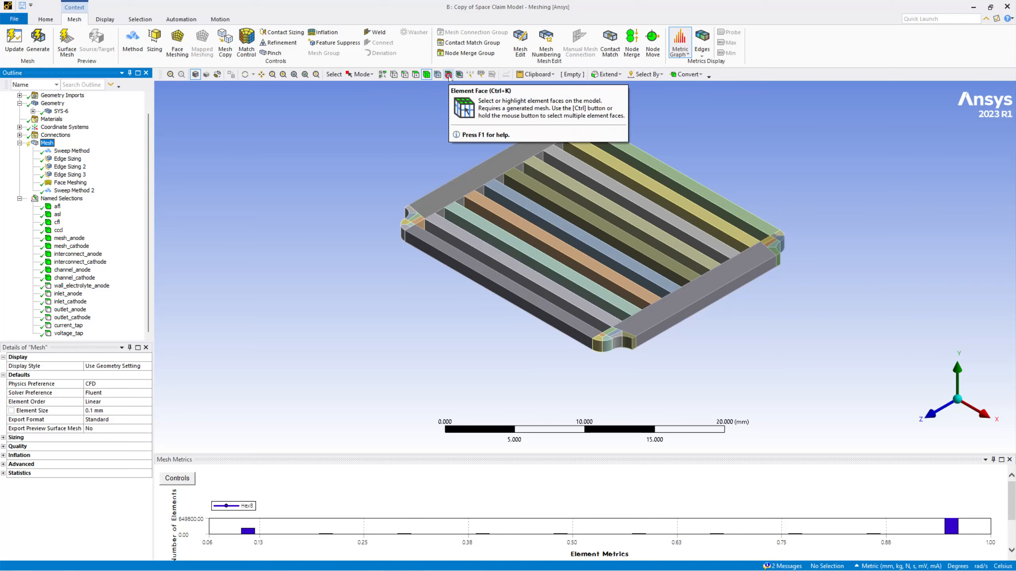
click(195, 179)
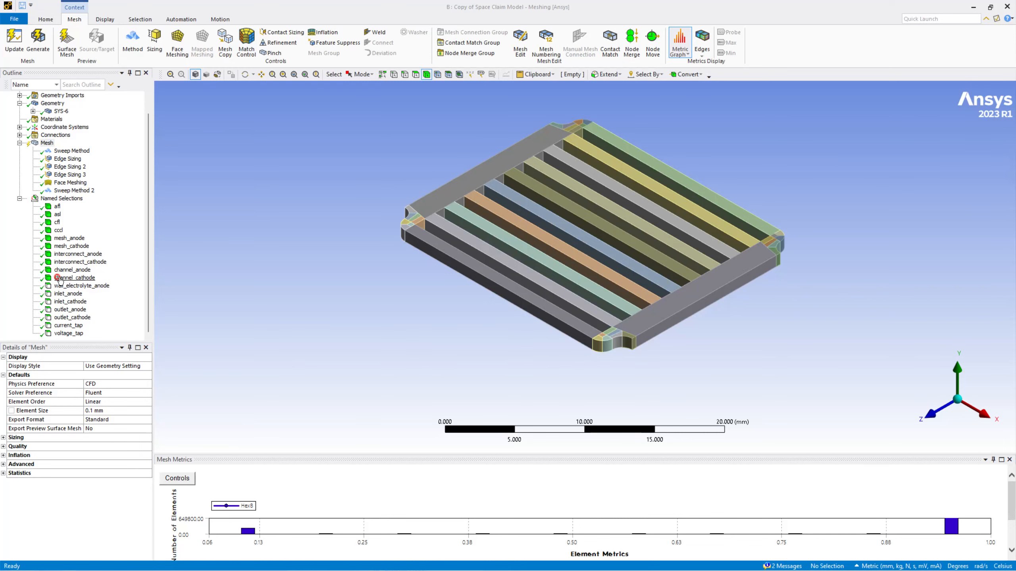
Show the bodies of the channel_cathode named selection together with the anode channel plate
right_click(64, 277)
mouse_move(90, 284)
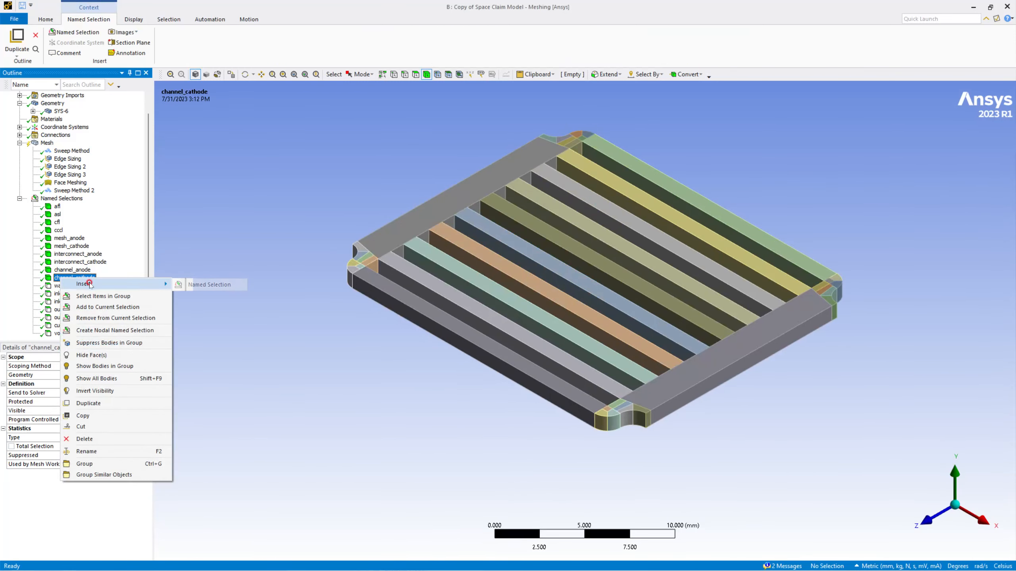
click(102, 366)
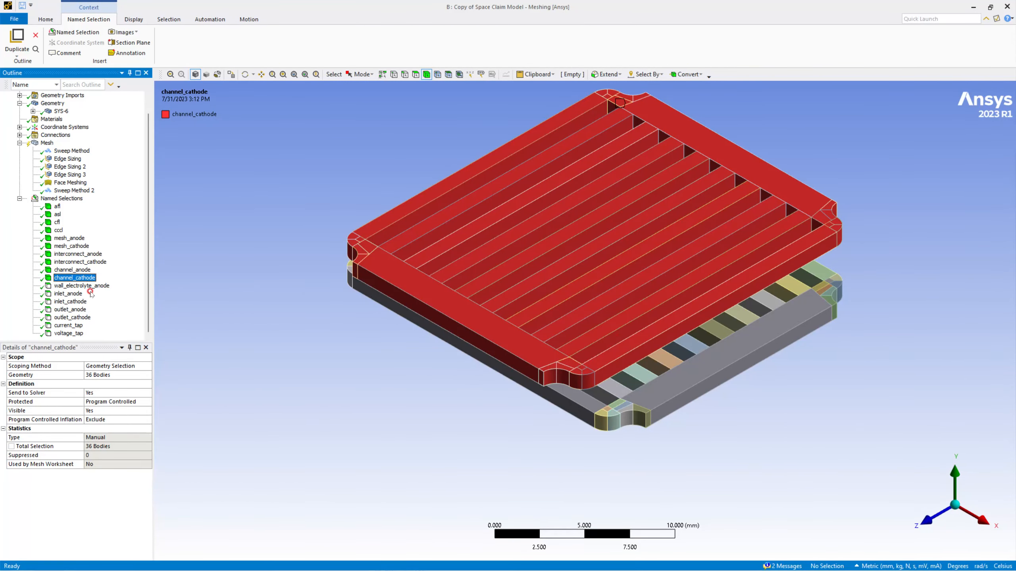
Hide the bodies of the channel_anode named selection
right_click(75, 271)
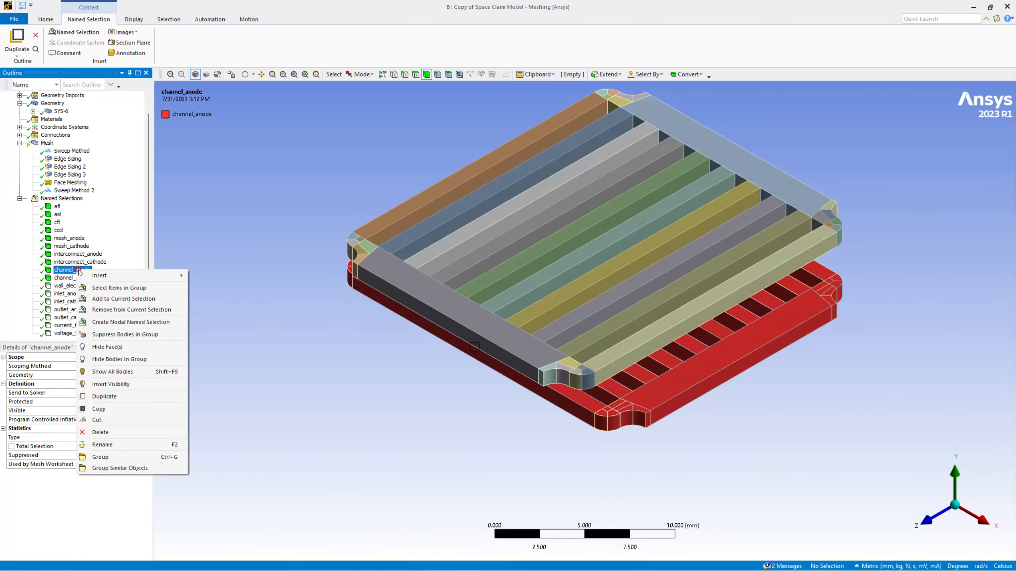
click(120, 360)
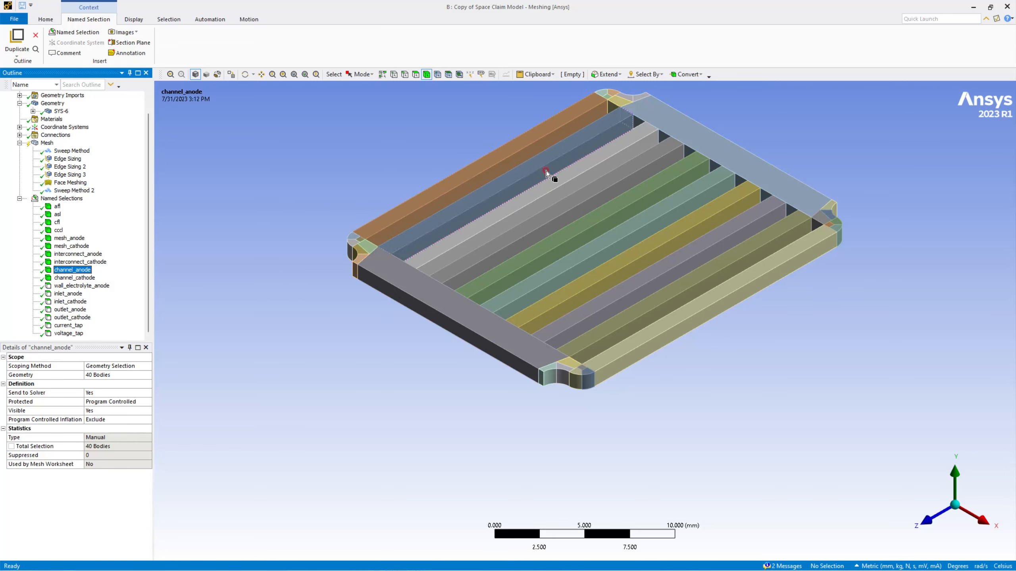
scroll(568, 171, up, 3)
scroll(570, 174, down, 6)
ctrl+middle_drag(524, 175, 562, 233)
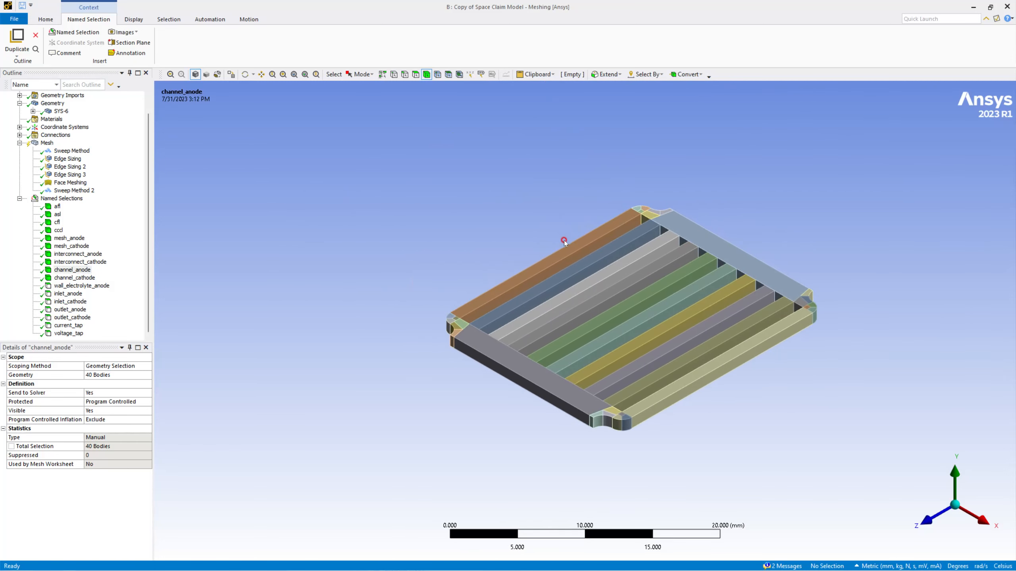
scroll(575, 242, down, 1)
scroll(574, 241, up, 2)
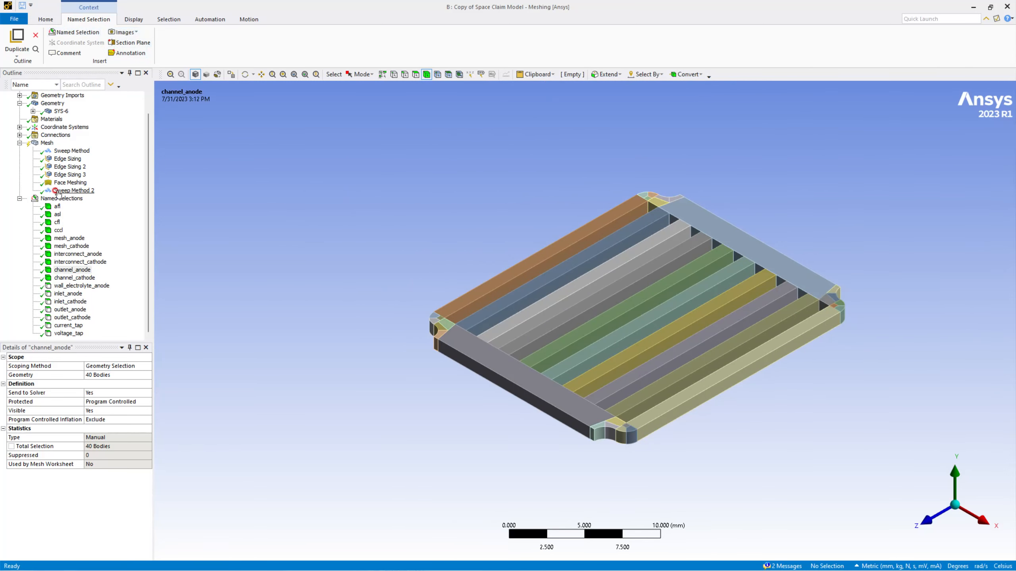
Insert a face meshing control and select the upper faces of one outermost cathode channel, its adjoining corner pieces and the header strip
click(47, 142)
click(191, 56)
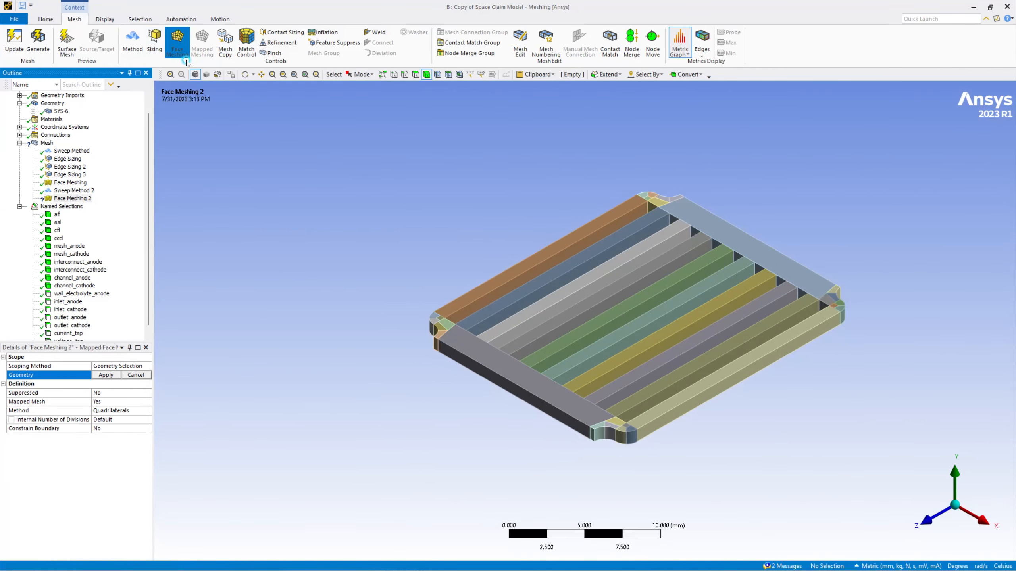
click(474, 296)
scroll(435, 315, up, 2)
scroll(448, 327, down, 1)
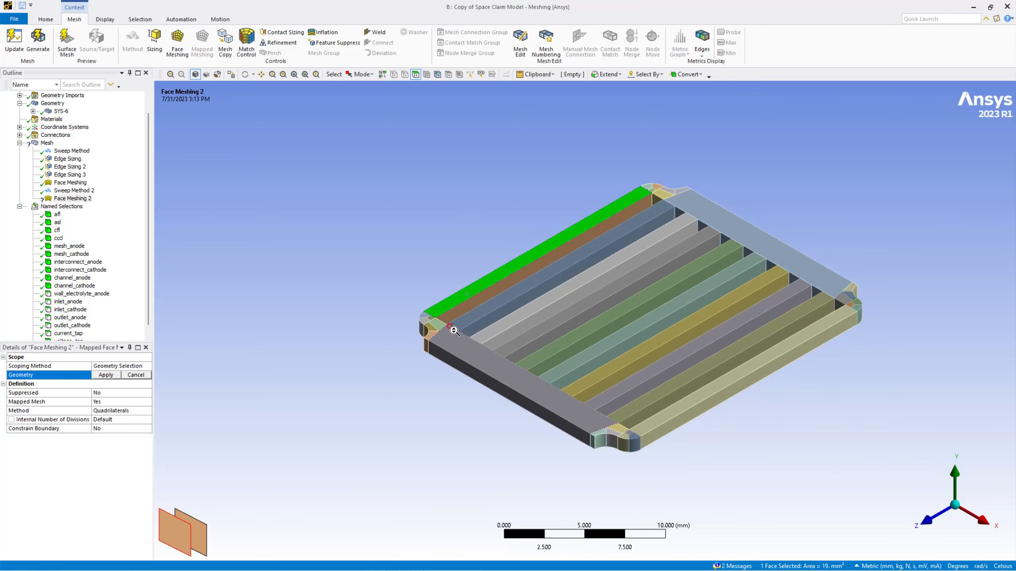
scroll(454, 330, up, 1)
ctrl+click(386, 316)
ctrl+click(392, 319)
ctrl+click(395, 319)
ctrl+click(401, 325)
ctrl+click(394, 331)
ctrl+click(394, 341)
ctrl+click(413, 346)
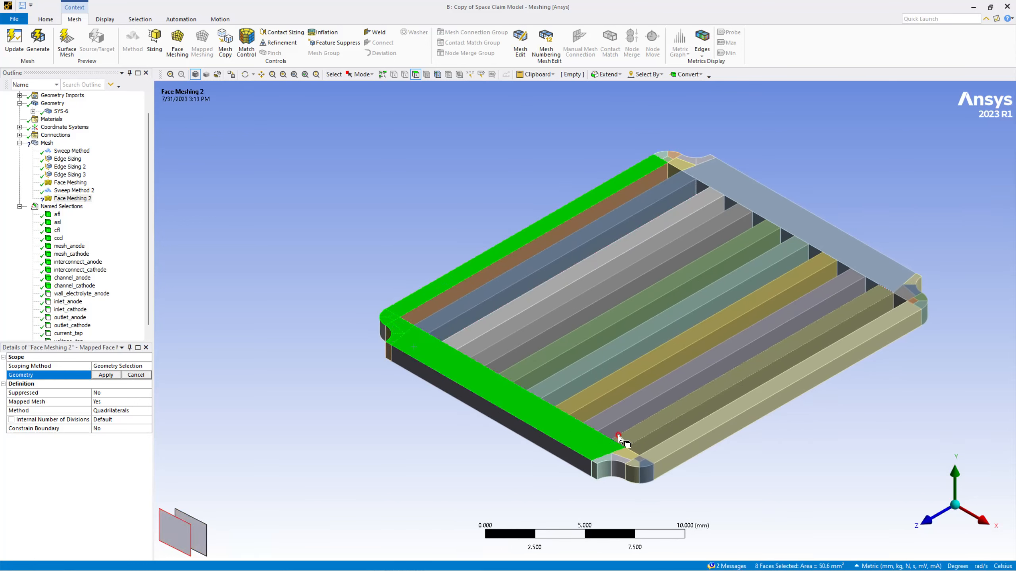
Add the upper faces of the corner pieces at the header's other end and of the opposite outermost channel
ctrl+click(612, 459)
ctrl+click(600, 460)
ctrl+click(637, 461)
ctrl+click(637, 462)
ctrl+click(641, 460)
ctrl+click(647, 462)
ctrl+click(655, 456)
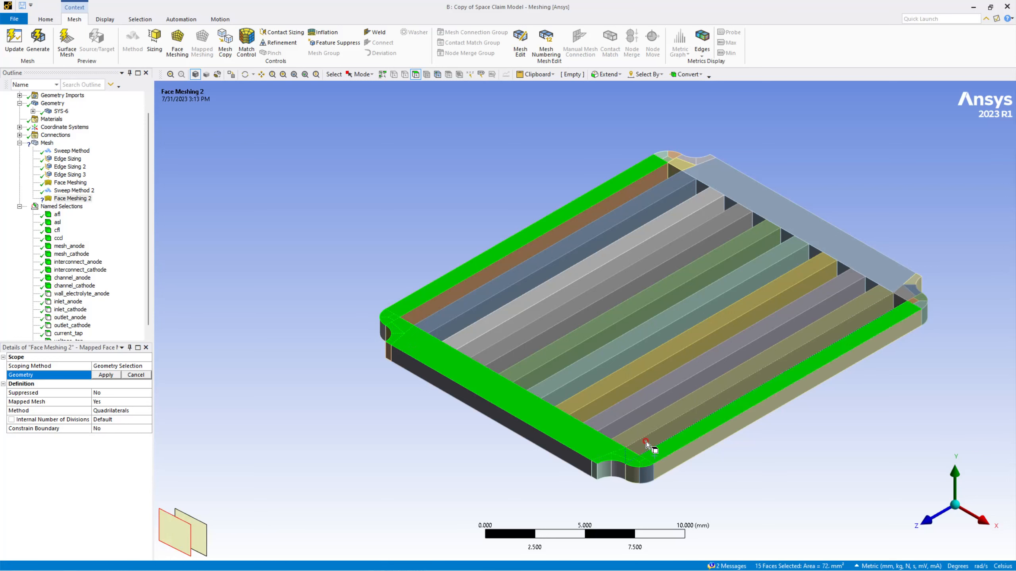
Add the upper faces of the inner cathode channels to the face meshing selection
ctrl+click(627, 432)
ctrl+click(600, 421)
ctrl+click(578, 402)
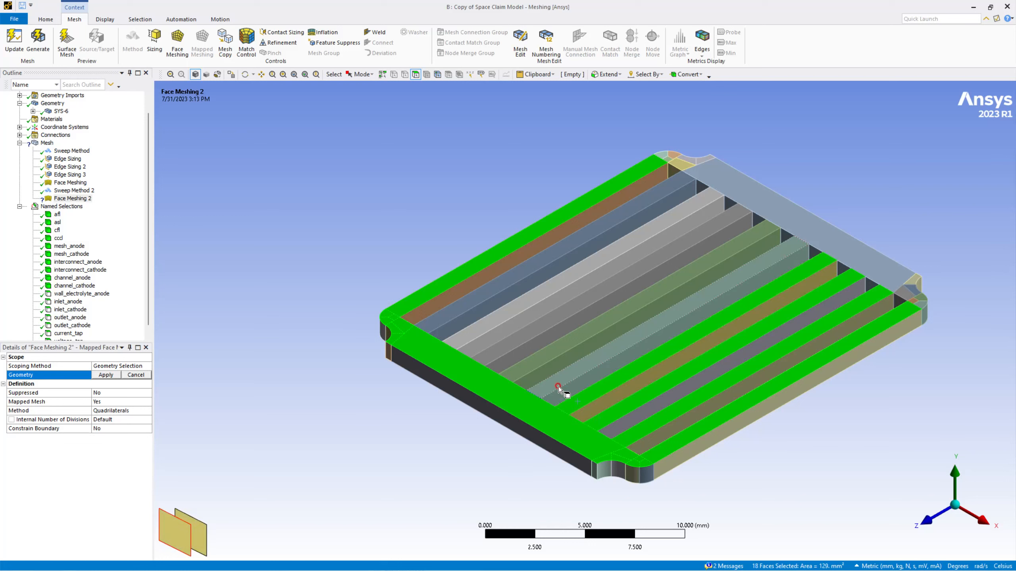
ctrl+click(518, 369)
ctrl+click(496, 358)
ctrl+click(470, 339)
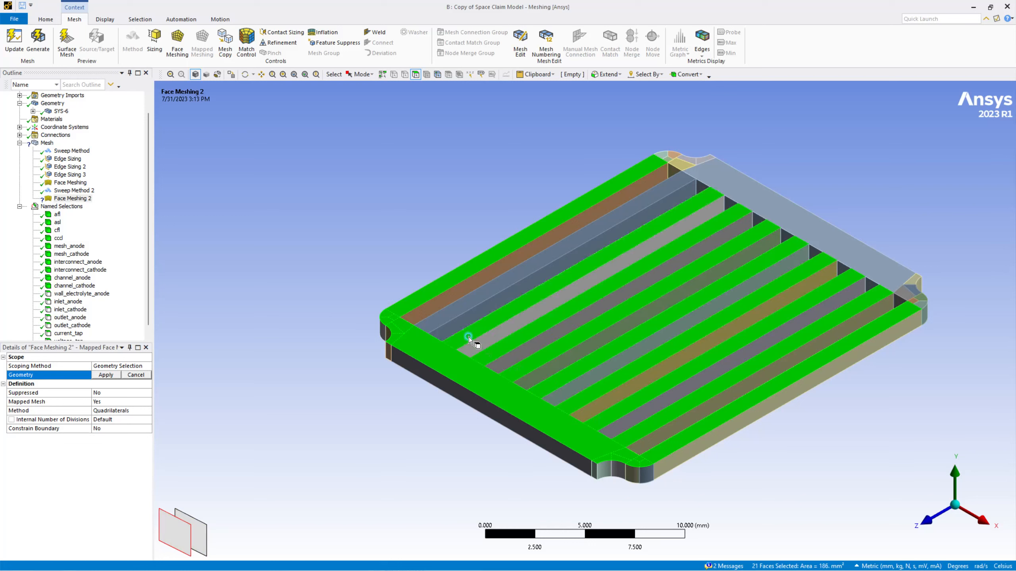
ctrl+click(446, 320)
Add the upper faces of the corner pieces at the first channel's far end and of the far header strip
ctrl+click(663, 155)
ctrl+click(672, 154)
ctrl+click(670, 158)
ctrl+click(678, 162)
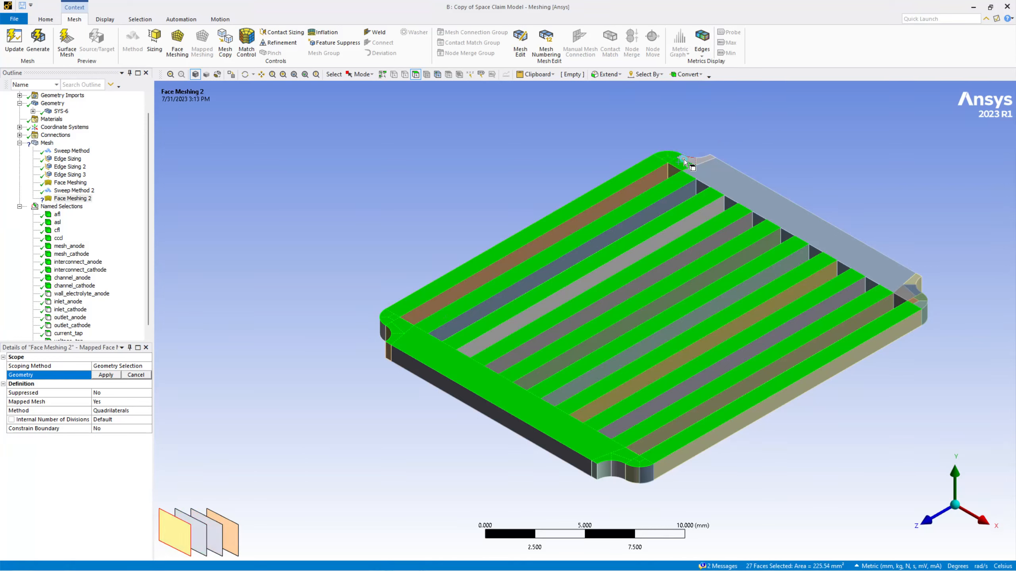
ctrl+click(684, 158)
ctrl+click(705, 160)
ctrl+click(718, 182)
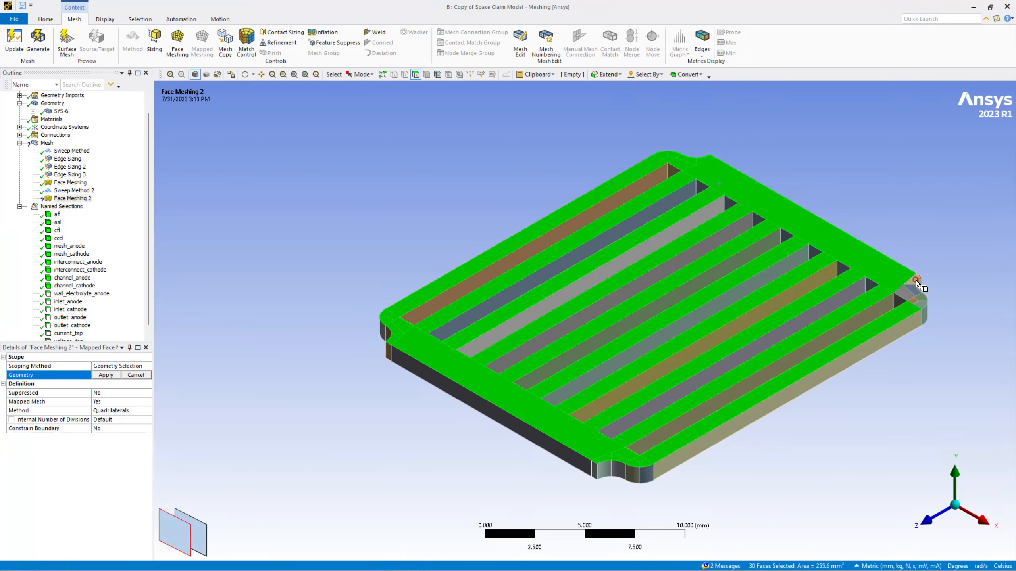
Add the upper faces of the last corner's pieces and apply all 36 faces as the face meshing scope
ctrl+click(915, 280)
ctrl+click(912, 286)
ctrl+click(906, 292)
ctrl+click(915, 302)
ctrl+click(919, 299)
ctrl+click(921, 304)
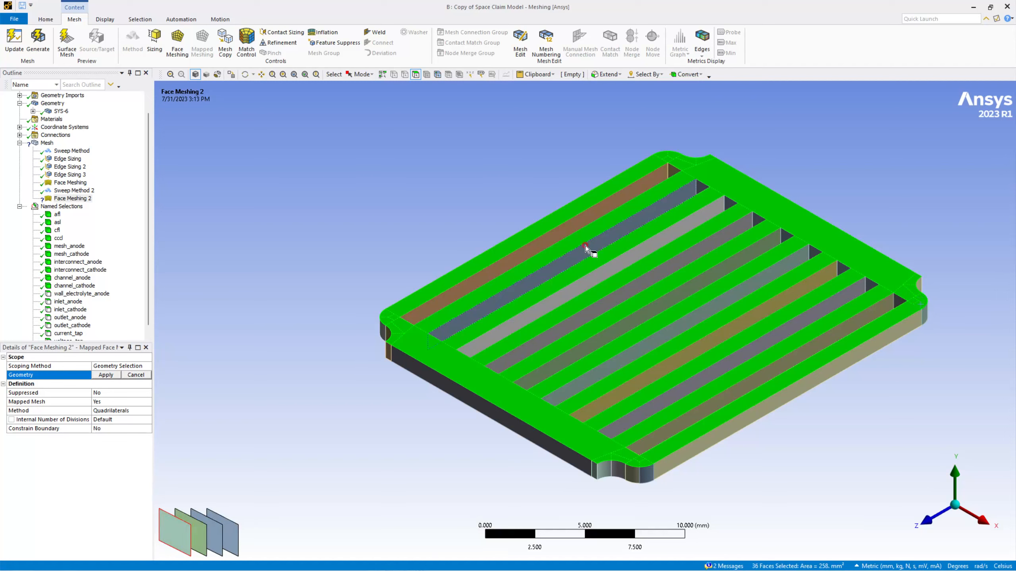
click(114, 375)
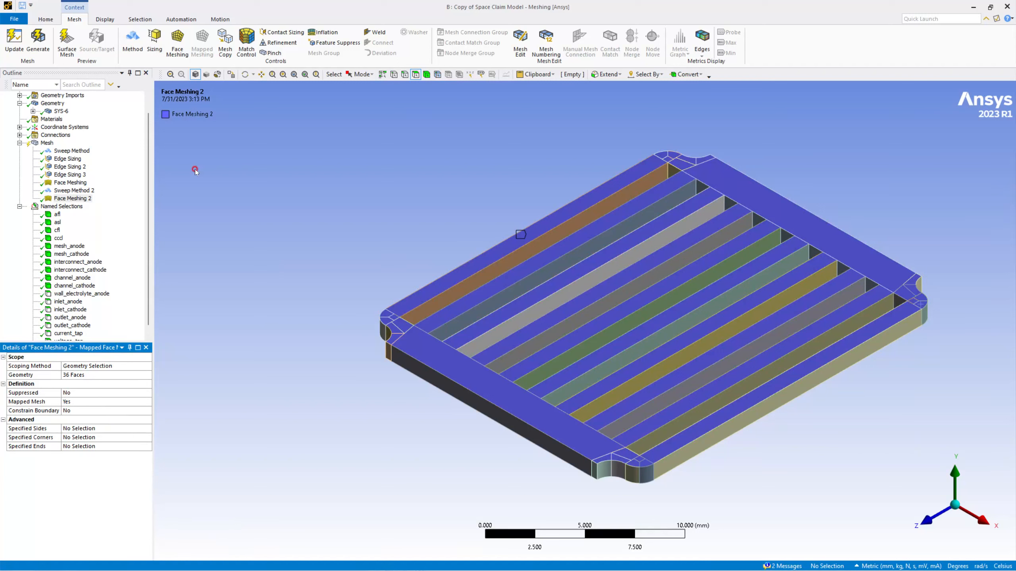
Insert a method control under the mesh and scope it to all 36 cathode channel bodies using Box Select
click(361, 74)
click(384, 97)
right_click(47, 144)
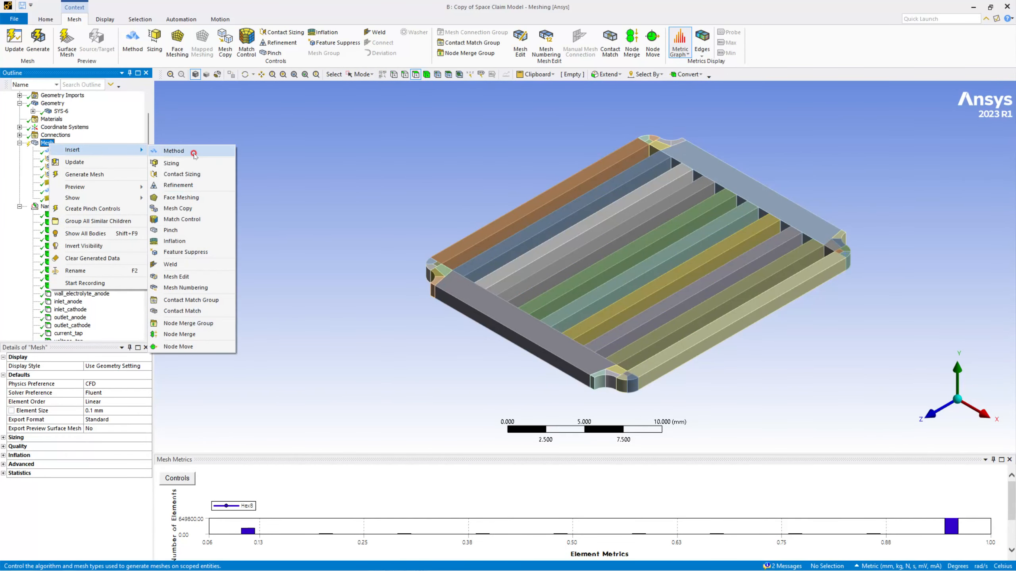
click(189, 160)
drag(346, 118, 956, 507)
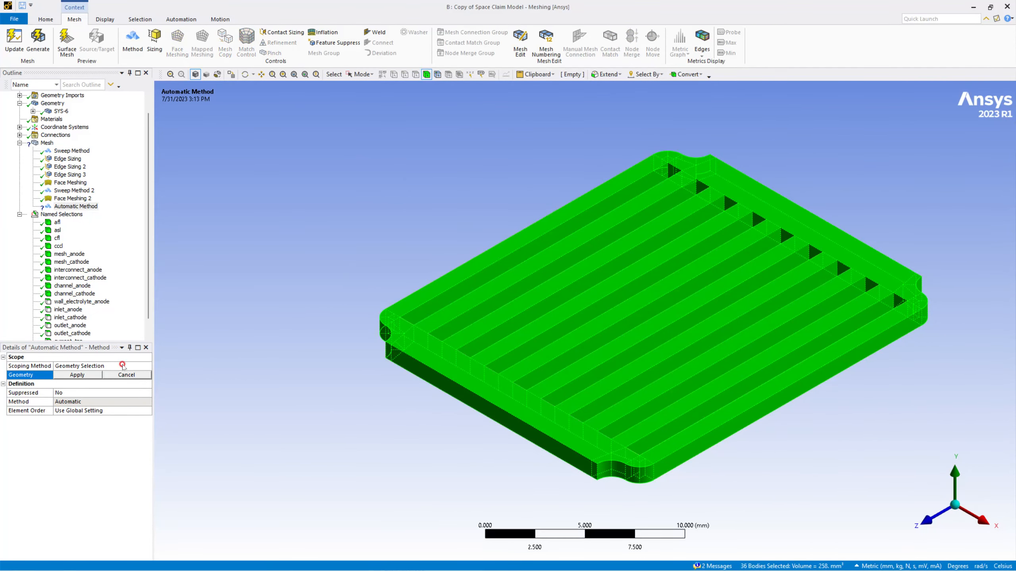
click(78, 375)
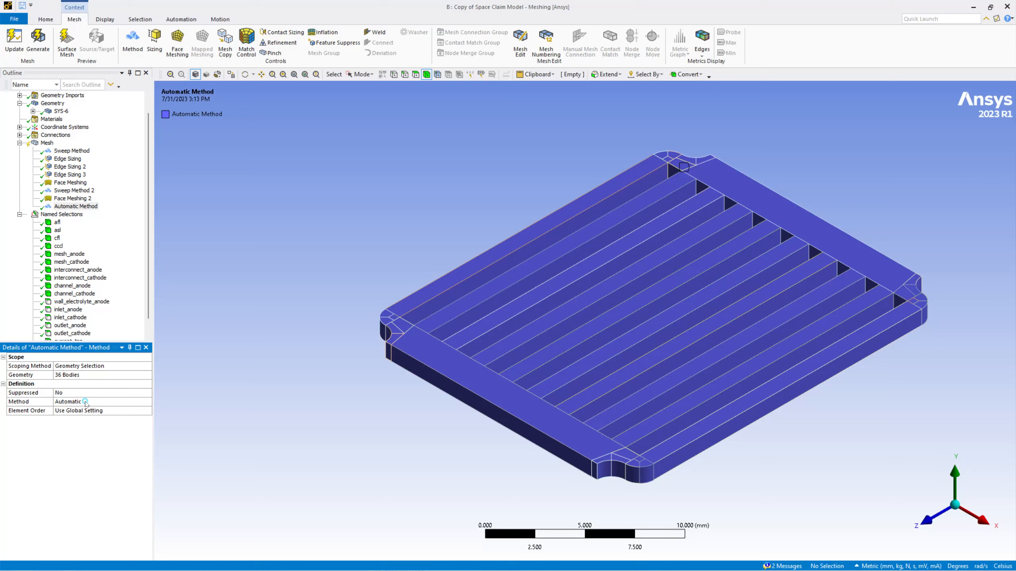
Set the new control's meshing method to Sweep
click(86, 402)
click(85, 402)
click(86, 430)
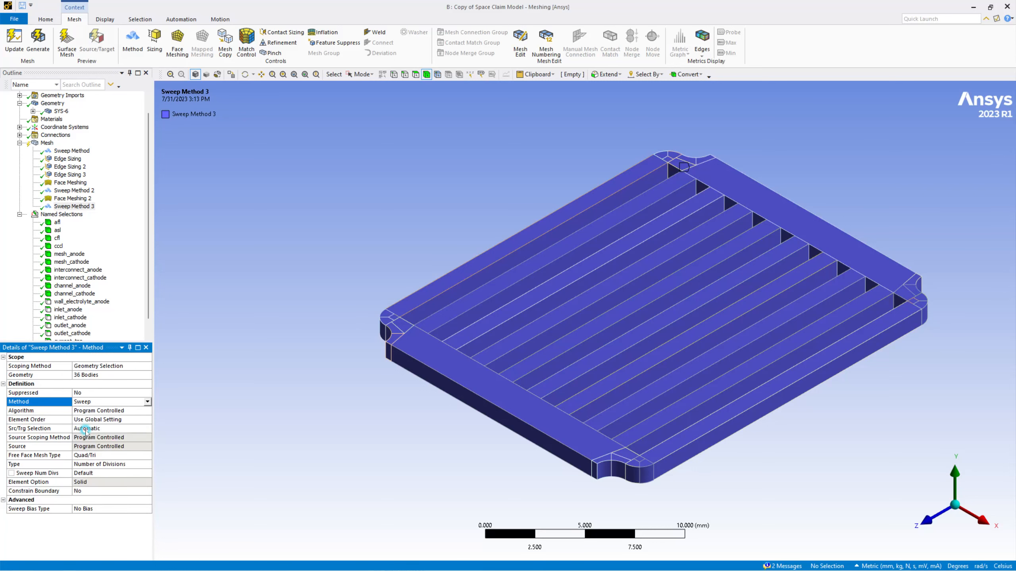
click(252, 429)
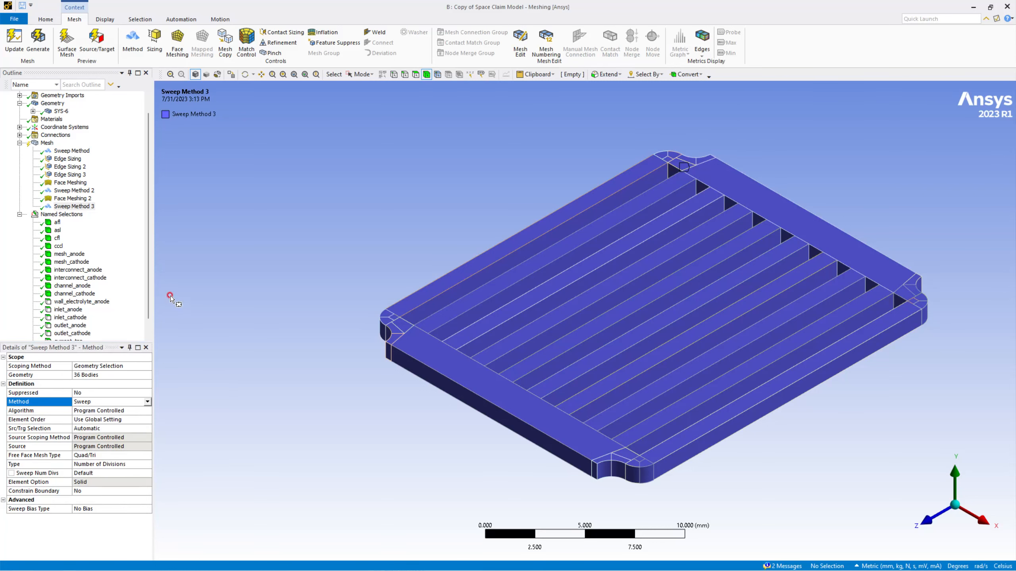
Generate the mesh and switch the selection mode back to Single Select
scroll(125, 202, down, 1)
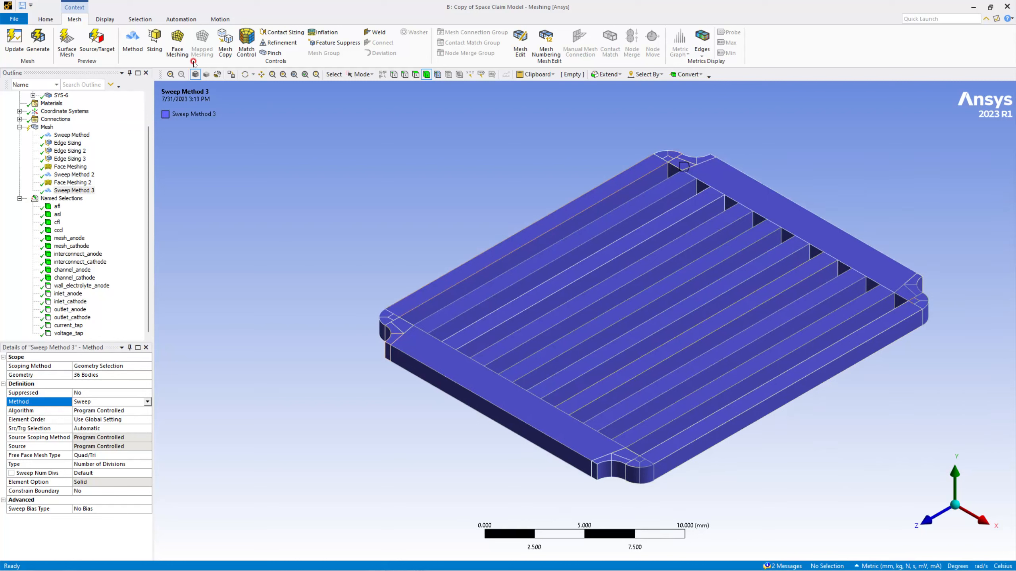
click(47, 58)
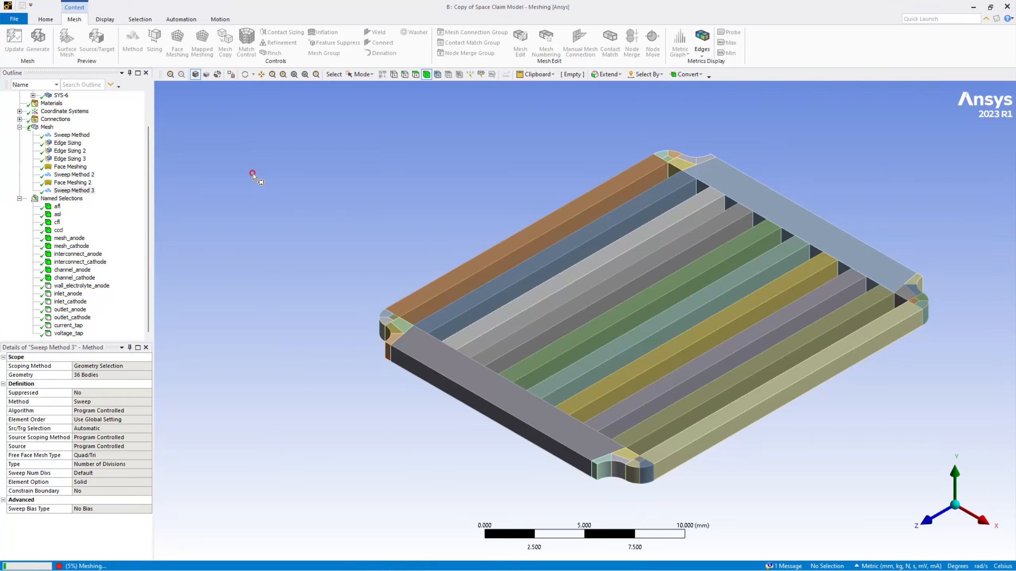
click(371, 74)
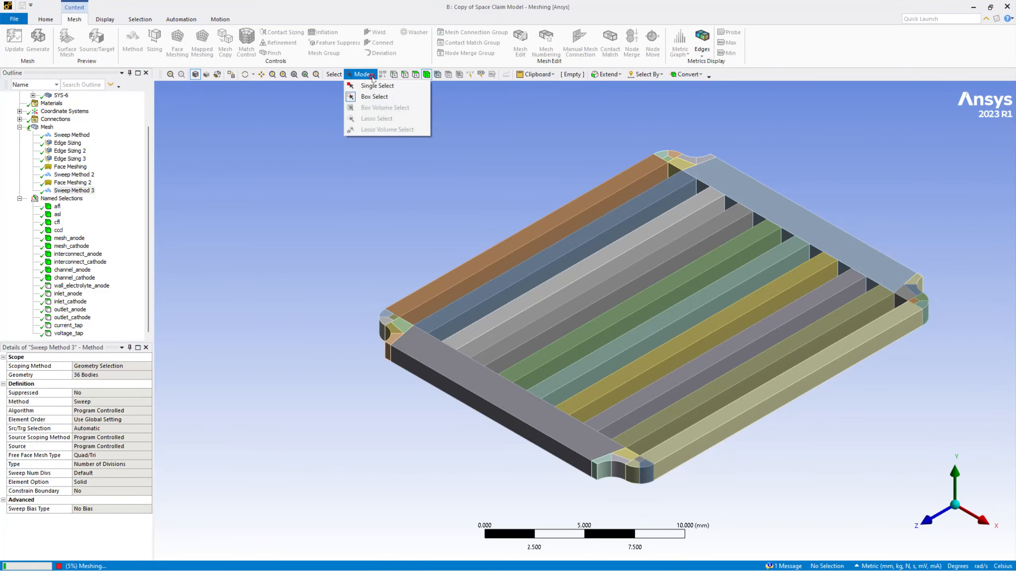
click(375, 86)
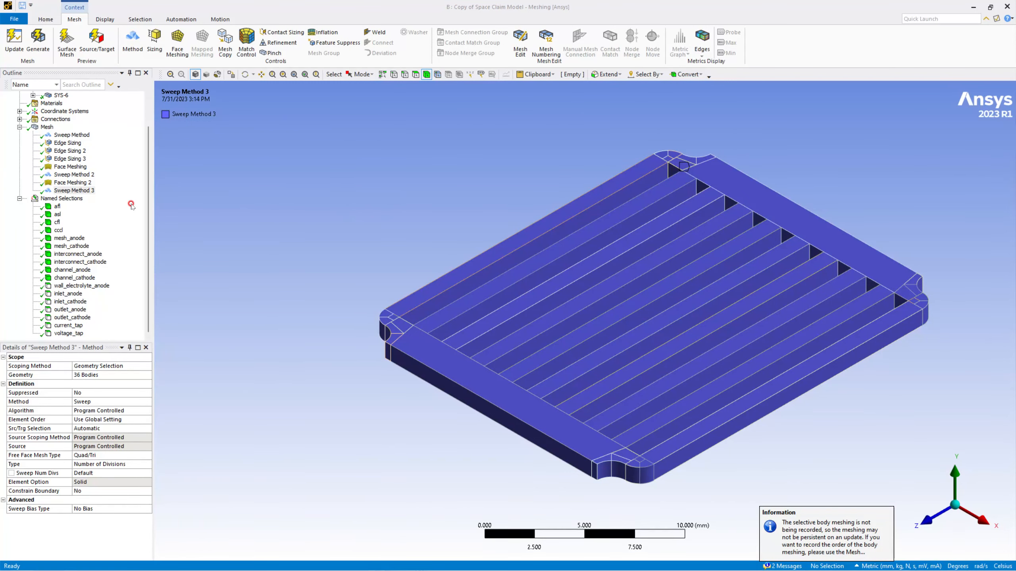
Show all bodies of the geometry
scroll(131, 204, up, 2)
right_click(52, 120)
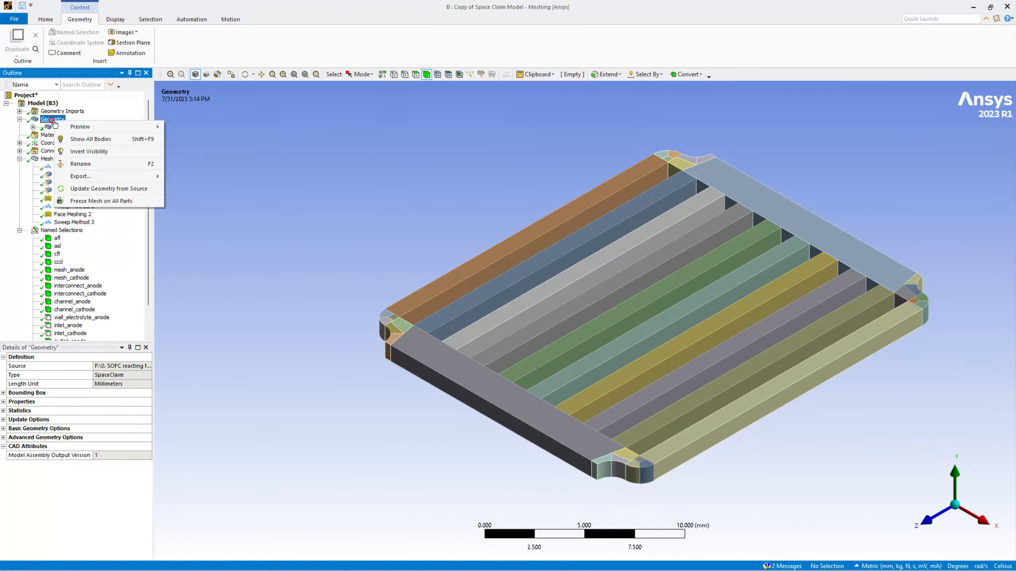
click(127, 156)
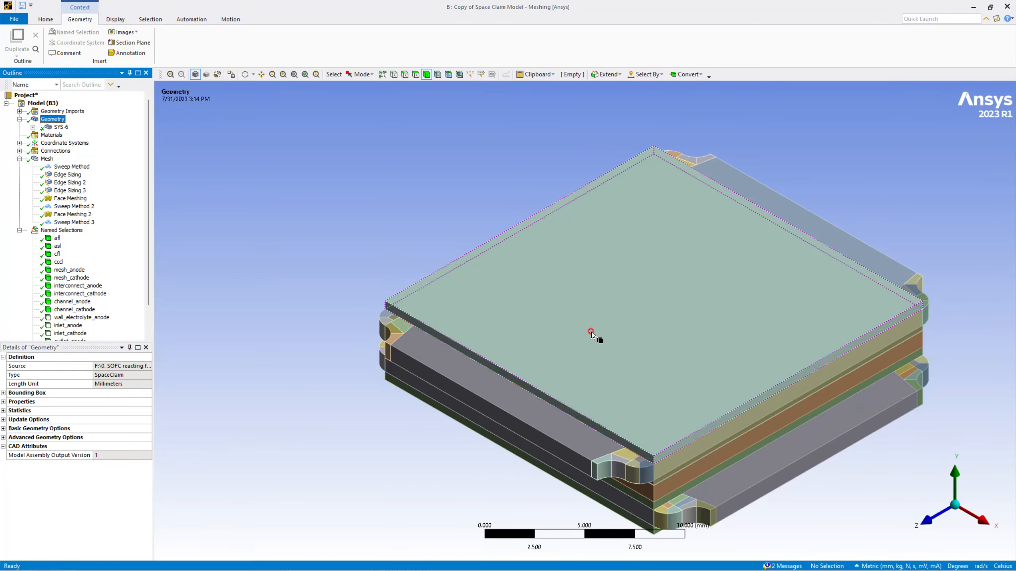
Display the generated mesh and examine the elements around the channel corner pieces and the stacked layers
ctrl+middle_drag(622, 356, 561, 267)
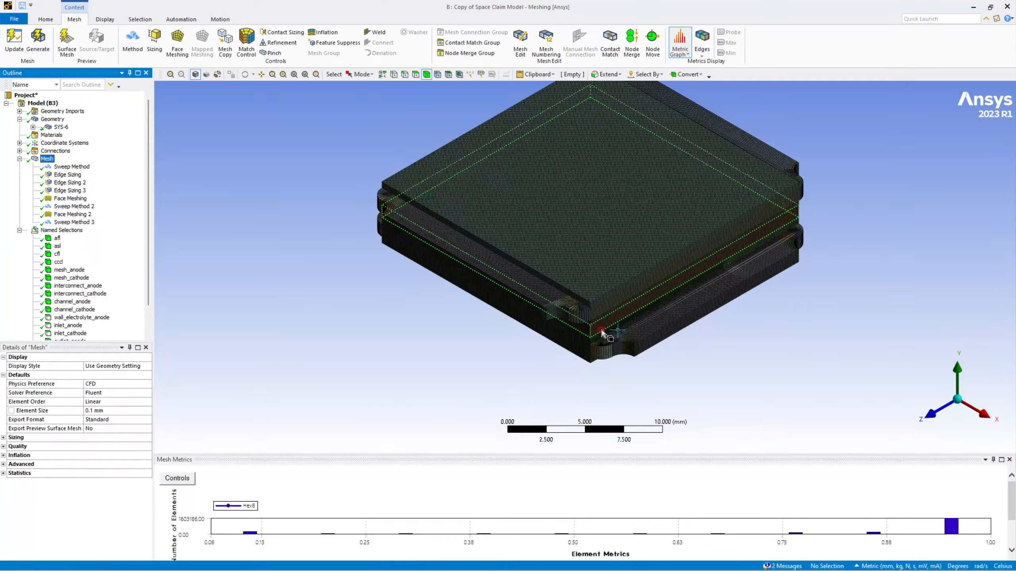
scroll(598, 334, up, 3)
ctrl+middle_drag(595, 330, 560, 276)
scroll(576, 354, up, 2)
scroll(560, 276, up, 4)
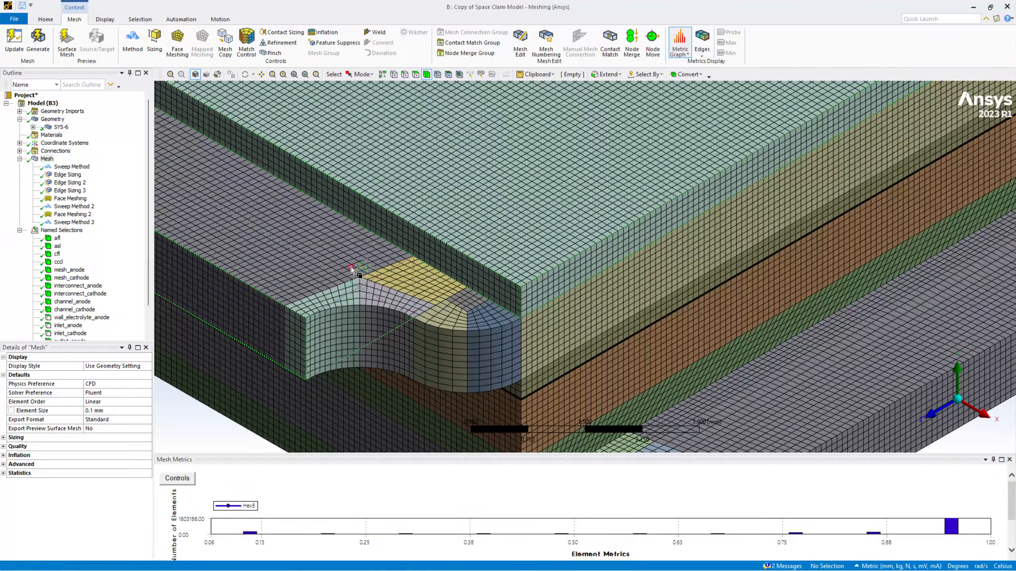
scroll(544, 295, up, 2)
ctrl+middle_drag(506, 315, 530, 90)
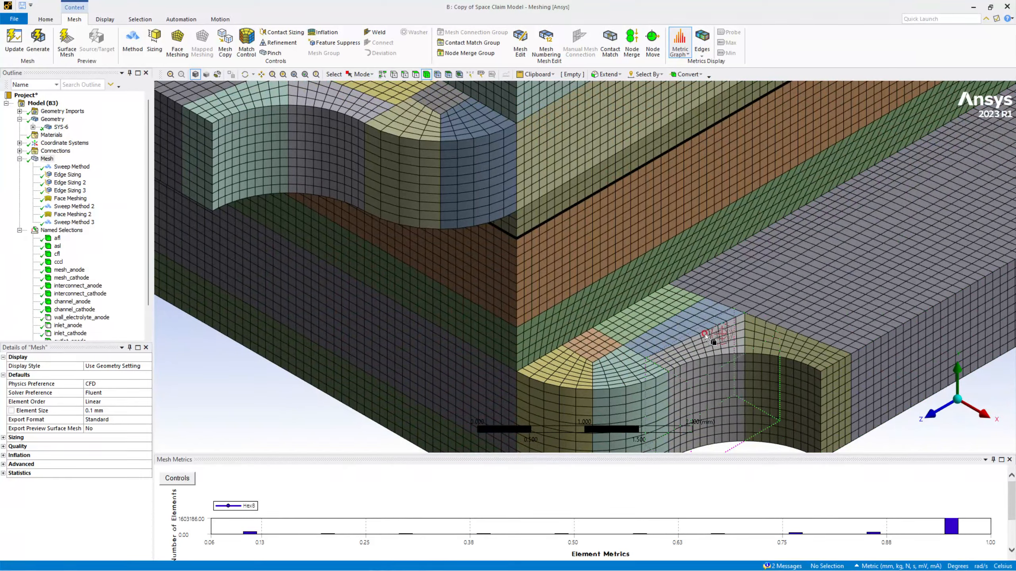
scroll(520, 347, up, 1)
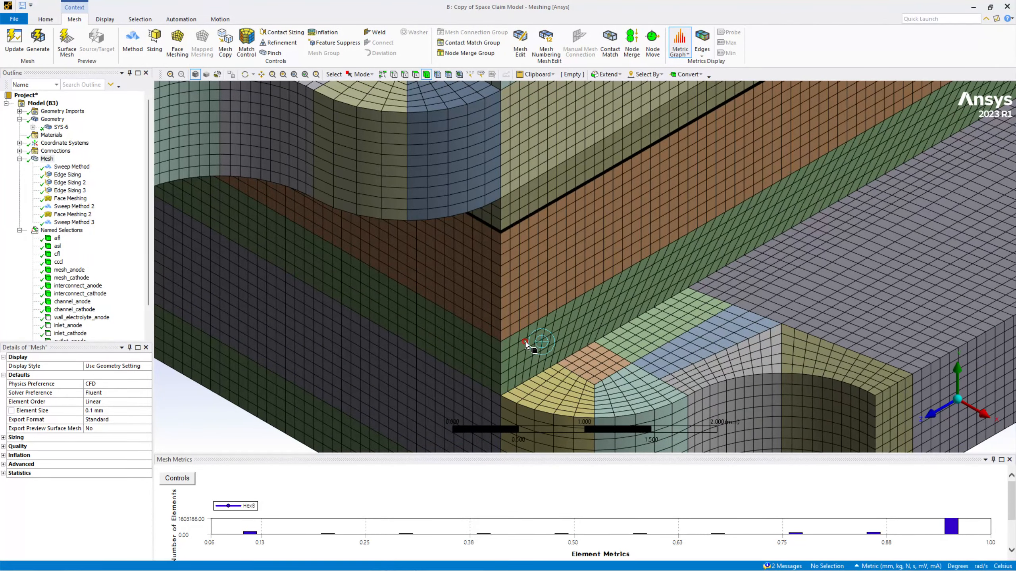
scroll(526, 343, up, 2)
scroll(596, 346, down, 4)
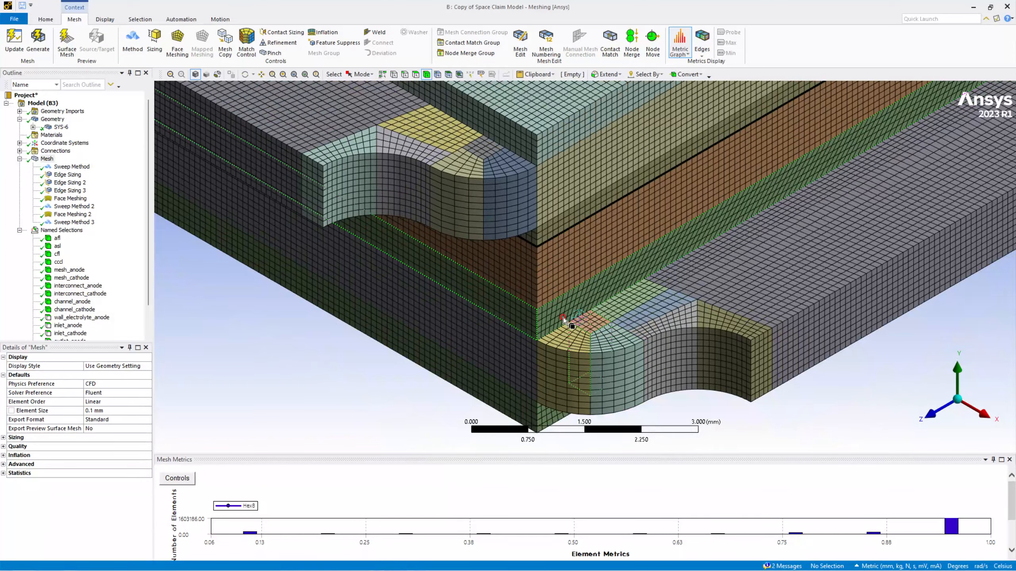
mouse_move(563, 319)
middle_down()
mouse_move(541, 261)
mouse_move(565, 318)
mouse_move(536, 265)
mouse_move(524, 301)
mouse_move(536, 312)
middle_up()
scroll(554, 318, up, 2)
scroll(554, 318, down, 1)
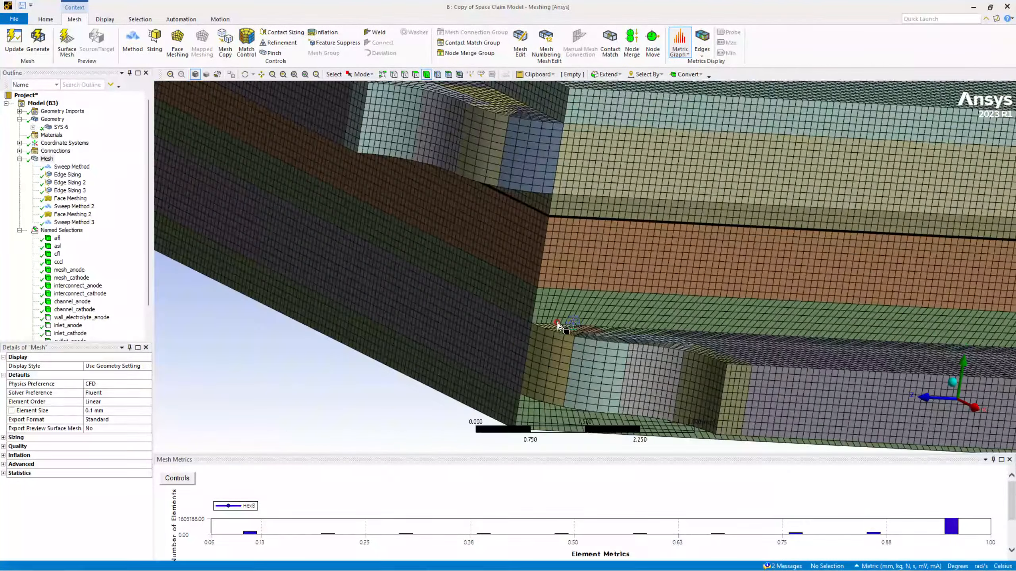
scroll(622, 352, down, 2)
mouse_move(607, 323)
middle_down()
mouse_move(489, 318)
mouse_move(530, 306)
mouse_move(573, 252)
mouse_move(556, 323)
middle_up()
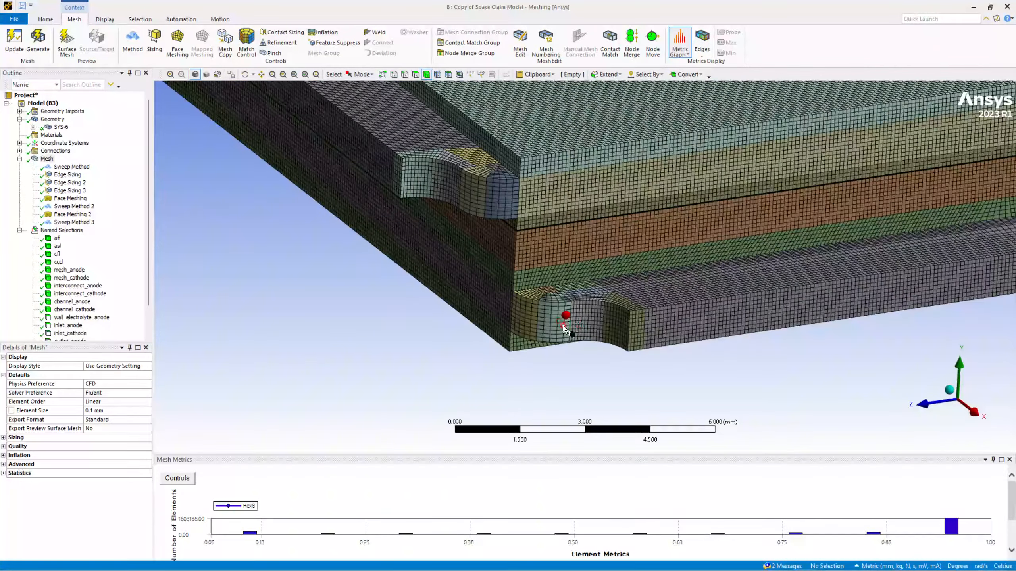
scroll(532, 294, down, 3)
scroll(532, 293, up, 2)
Generate the mesh on only the green layer body between the orange layer and the lower channel corner pieces
scroll(532, 294, up, 5)
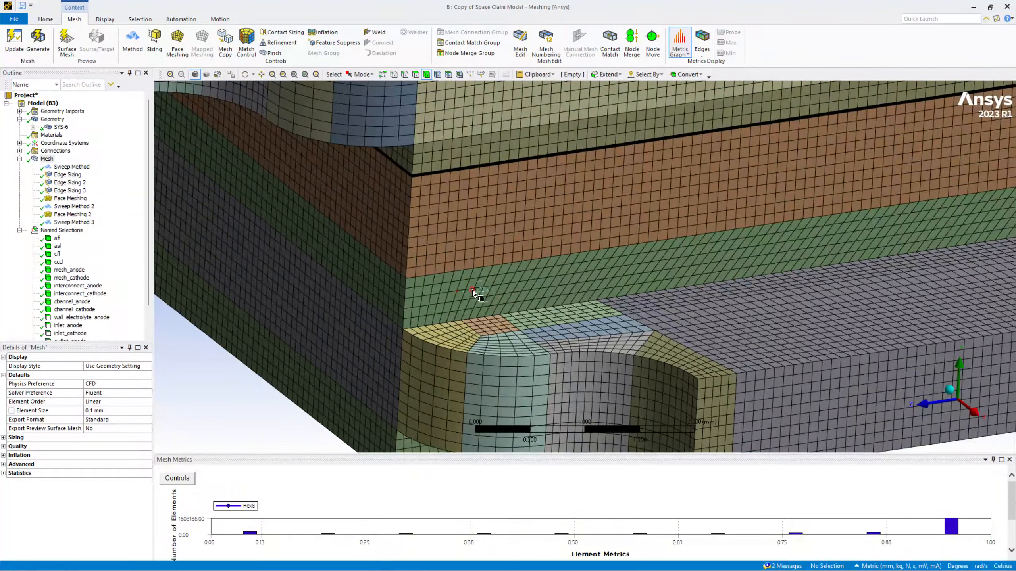
scroll(459, 293, up, 2)
middle_drag(455, 302, 425, 303)
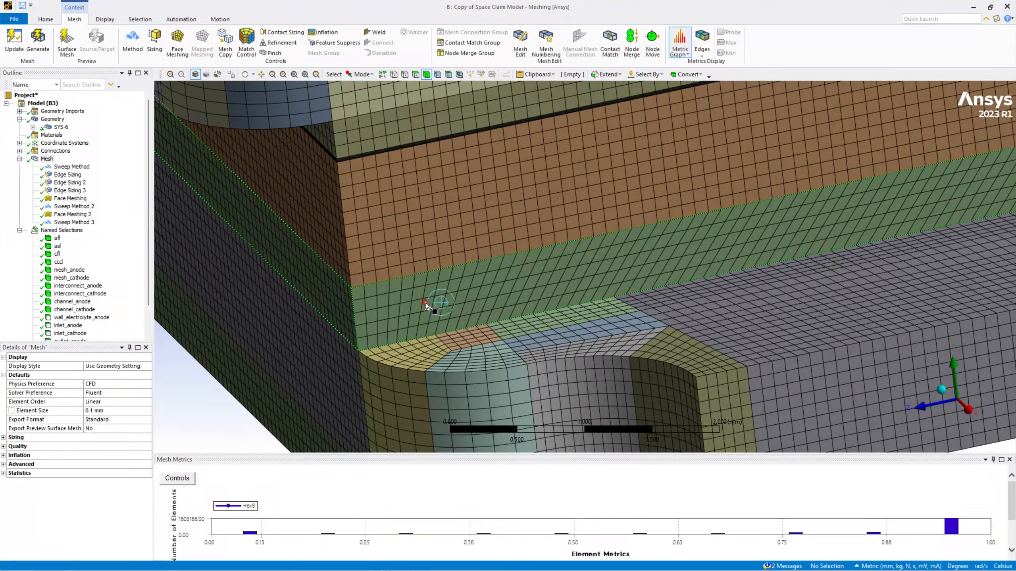
click(427, 301)
right_click(427, 300)
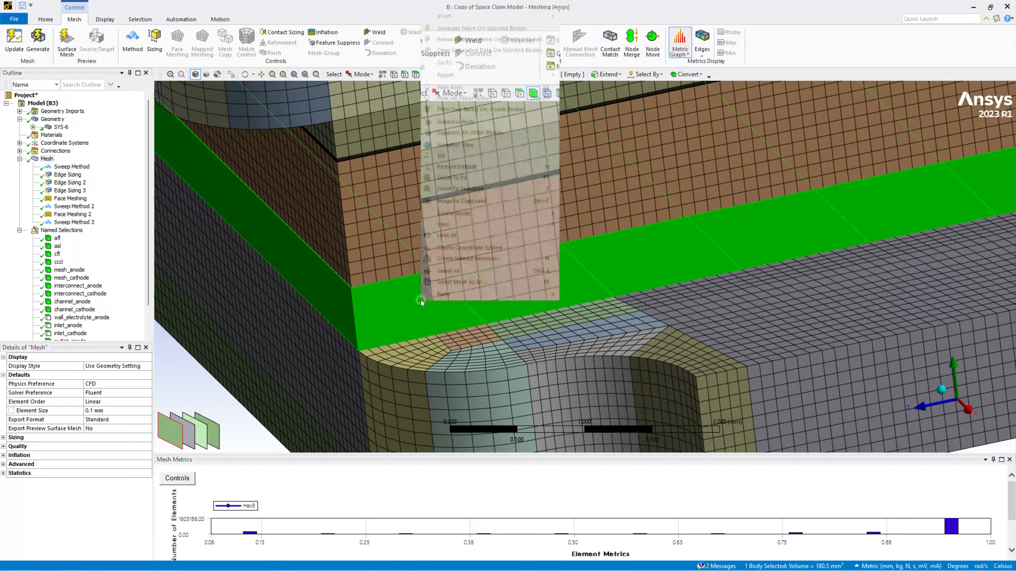
mouse_move(457, 207)
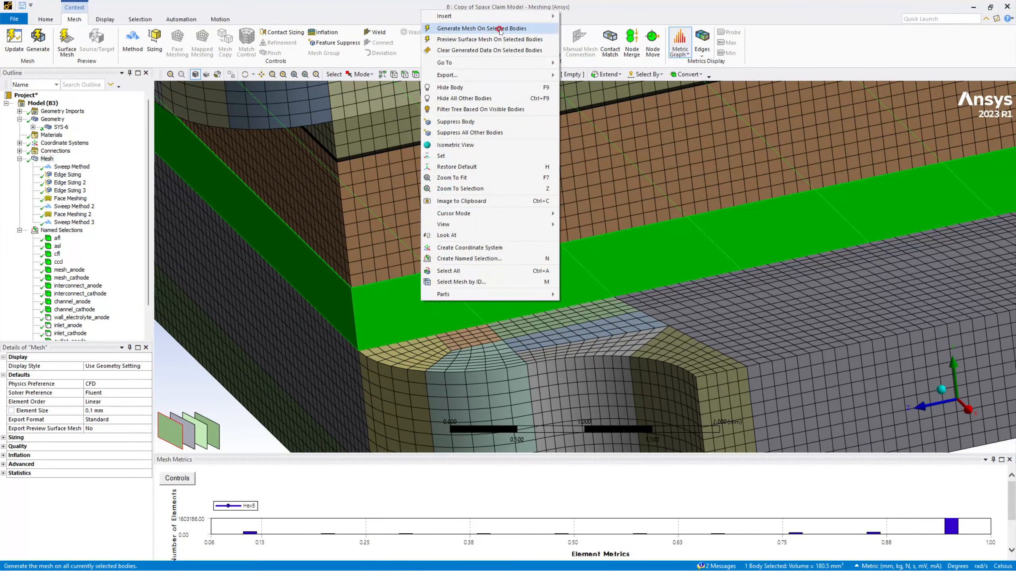
click(499, 29)
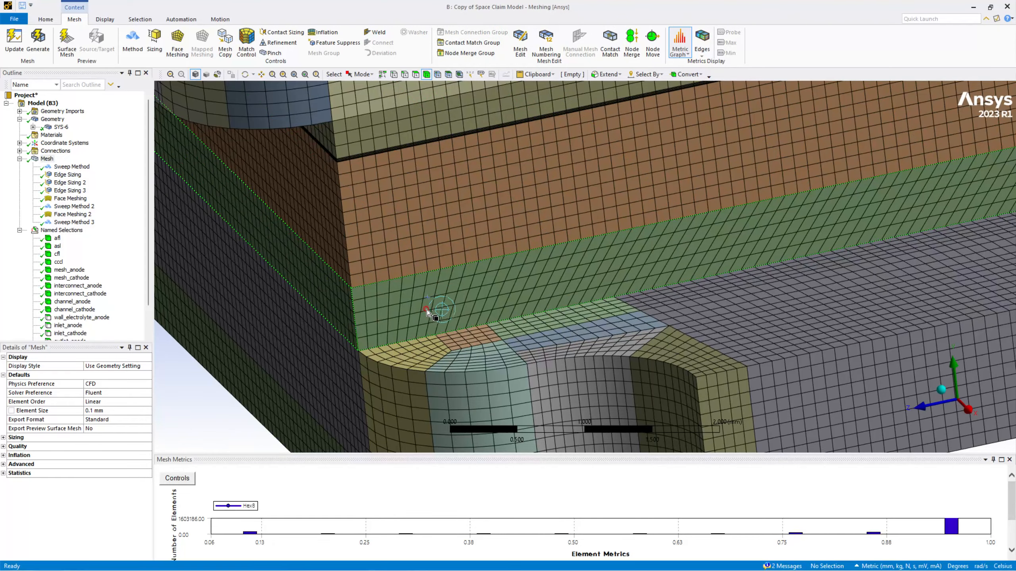
Clear the generated mesh data from the green layer body above the lower channel corner pieces
middle_drag(448, 312, 484, 296)
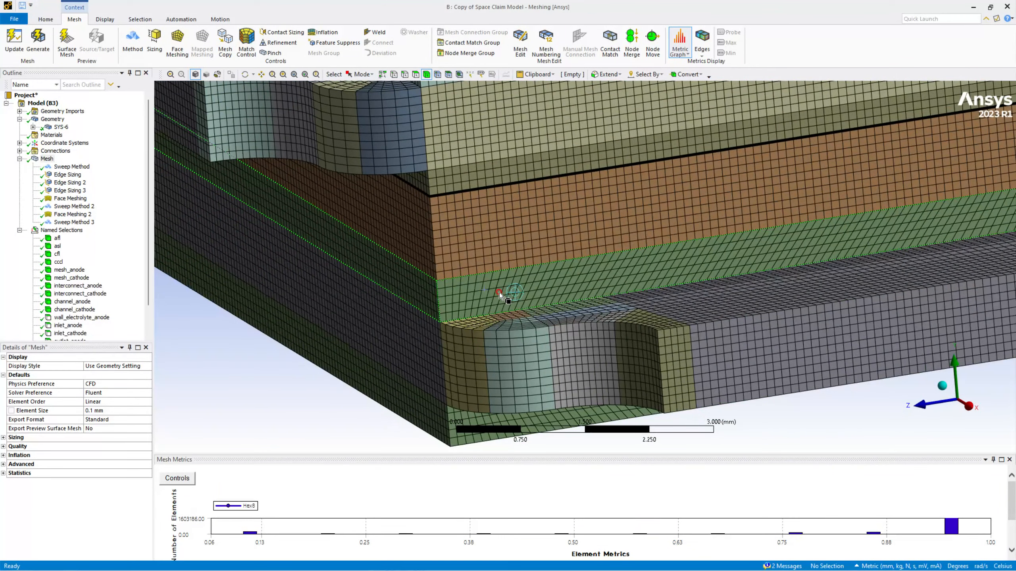
click(475, 302)
right_click(476, 301)
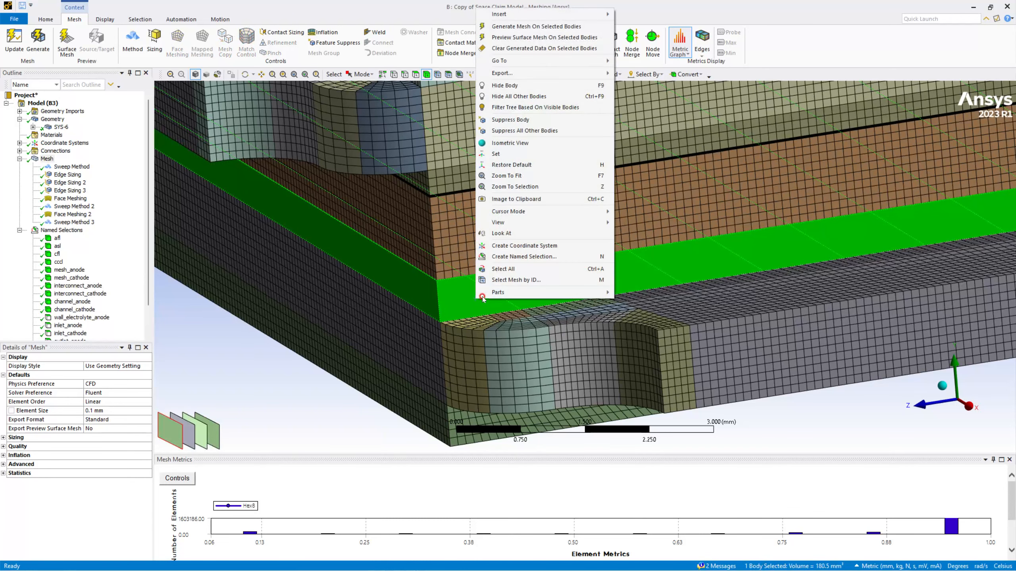
click(533, 48)
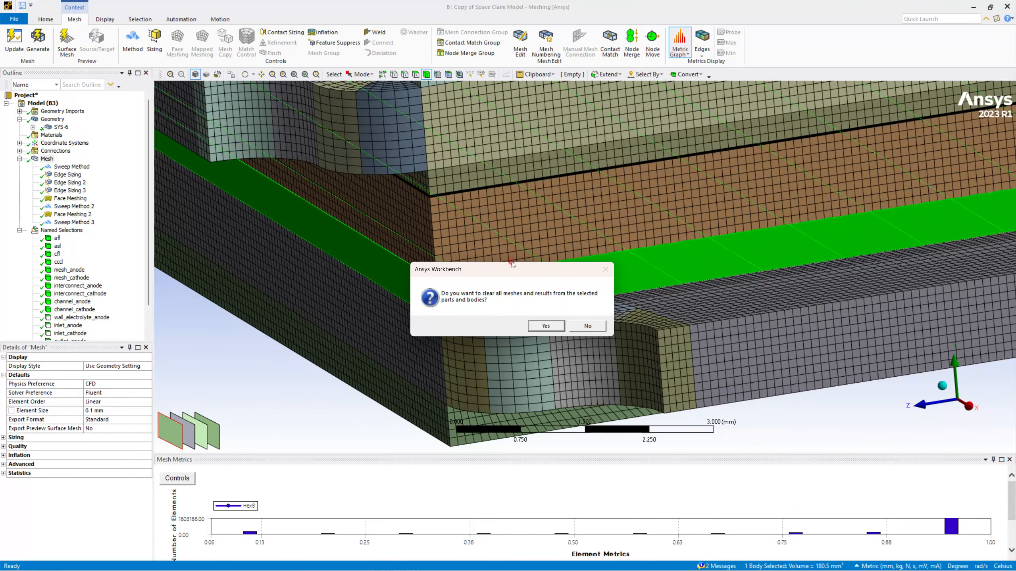
click(551, 329)
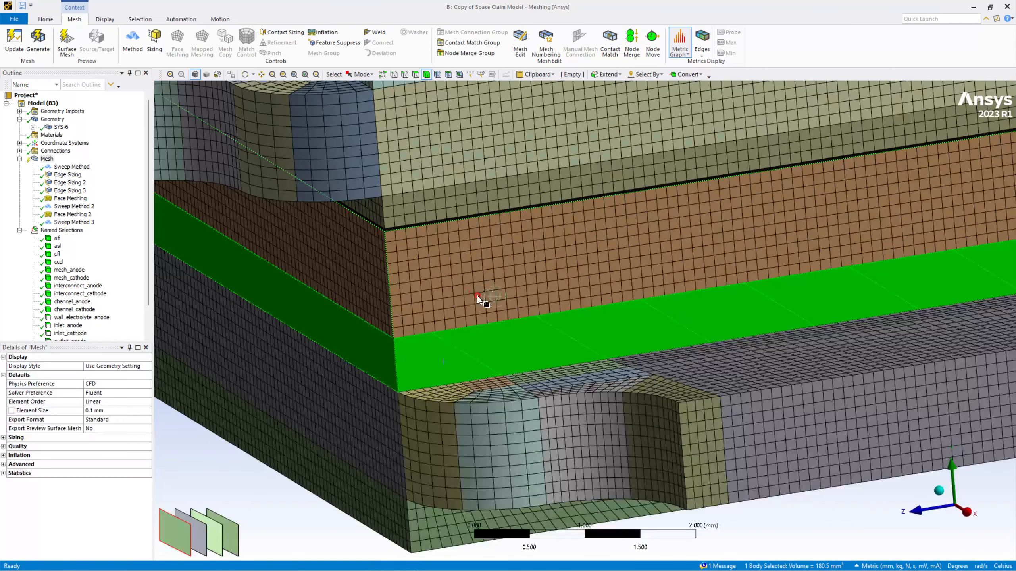
Regenerate the mesh on the selected green layer body alone
right_click(446, 360)
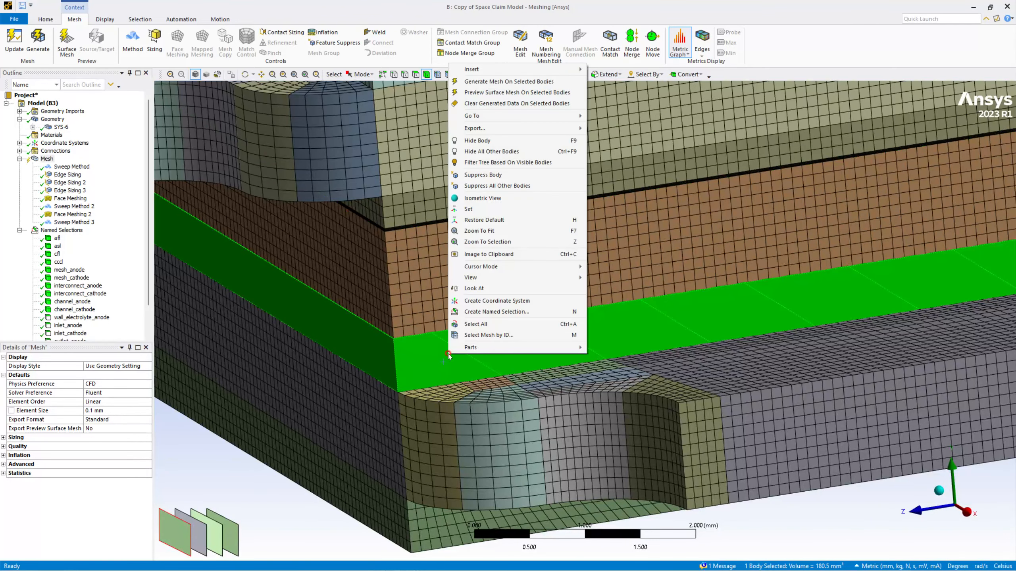
click(508, 82)
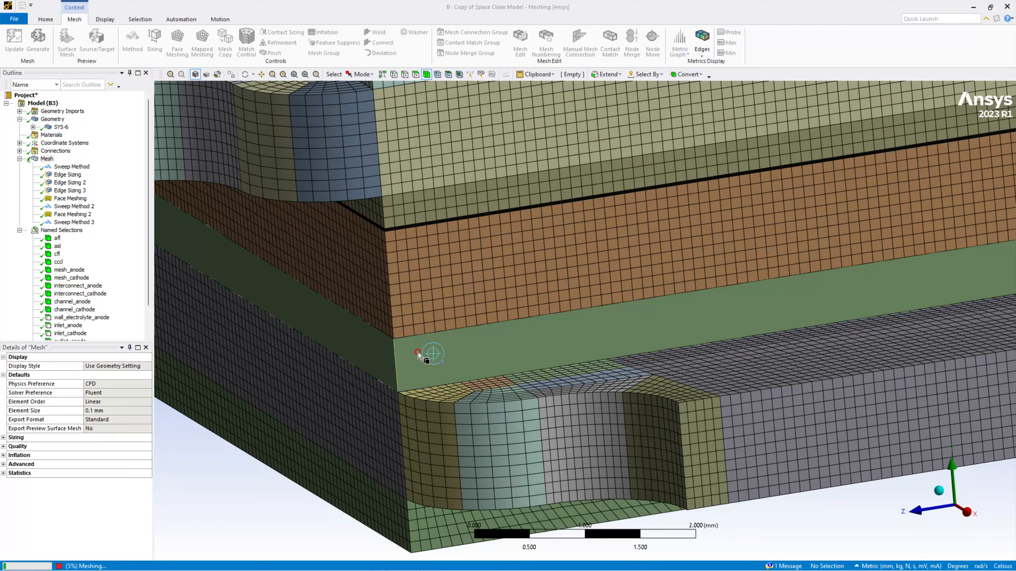
drag(482, 295, 493, 323)
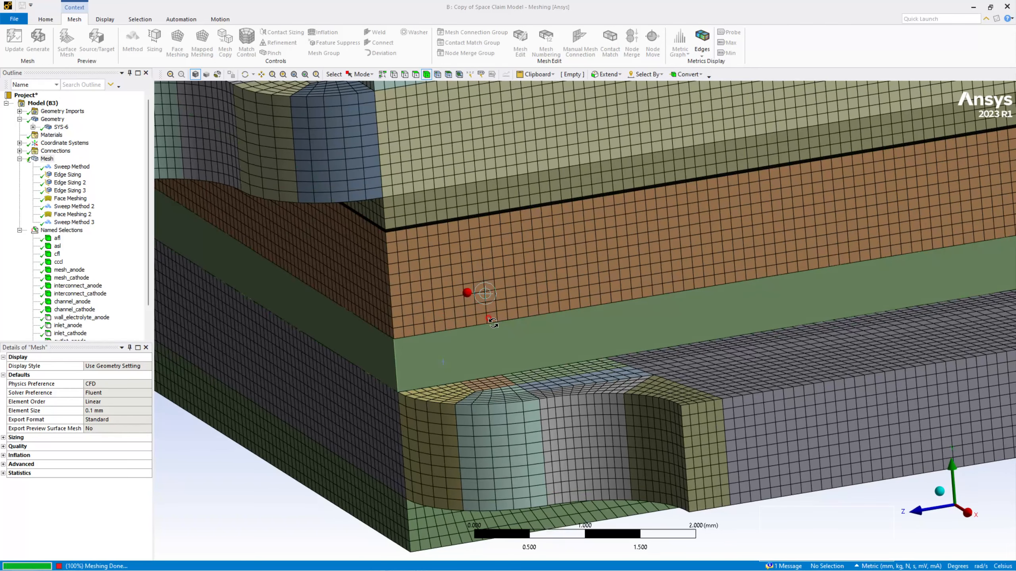
middle_drag(494, 317, 490, 341)
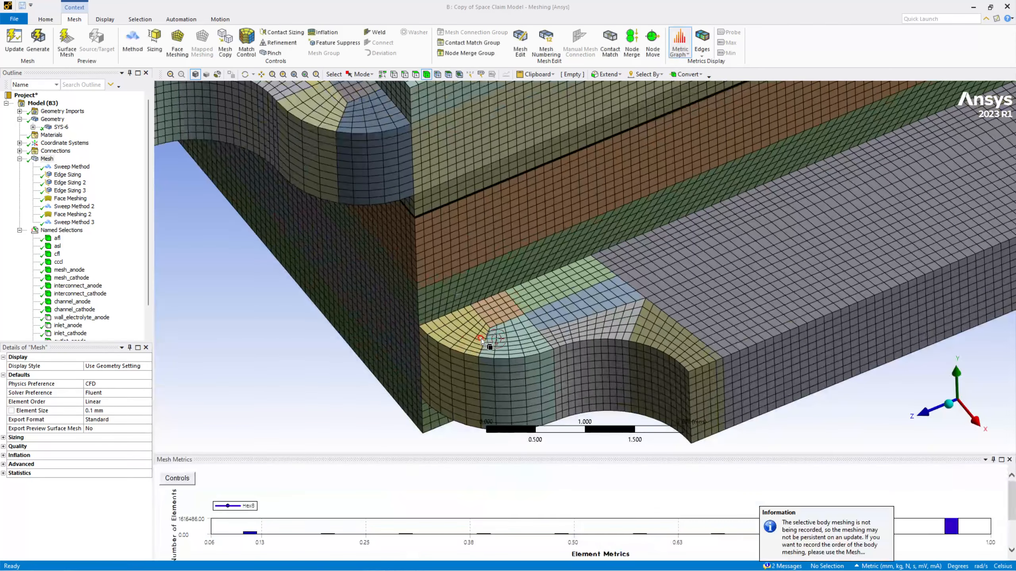
Examine the mesh on the channel corner pieces, stacked layers and long channel plates from several angles
scroll(492, 324, up, 3)
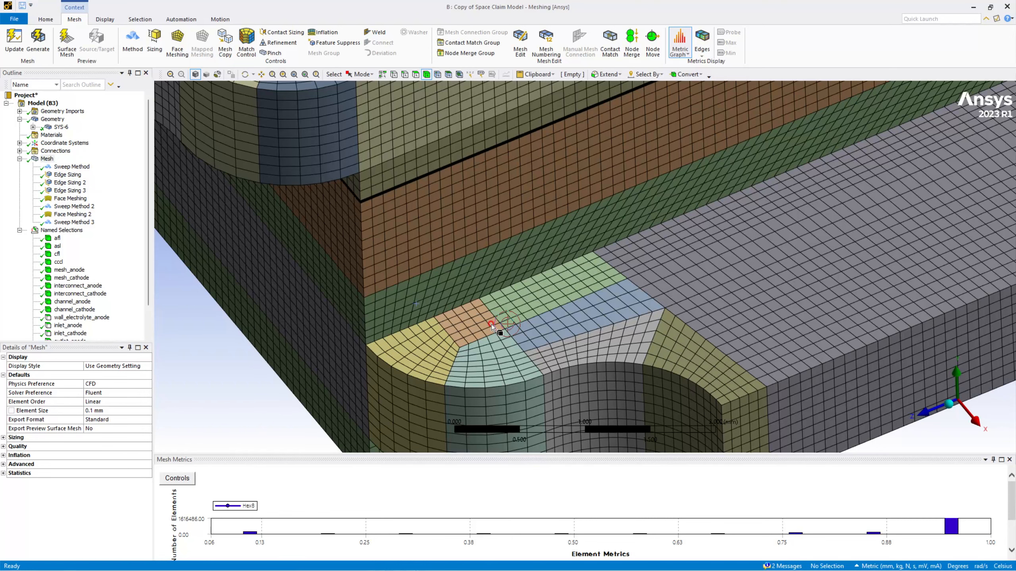
scroll(491, 325, up, 4)
scroll(485, 315, down, 10)
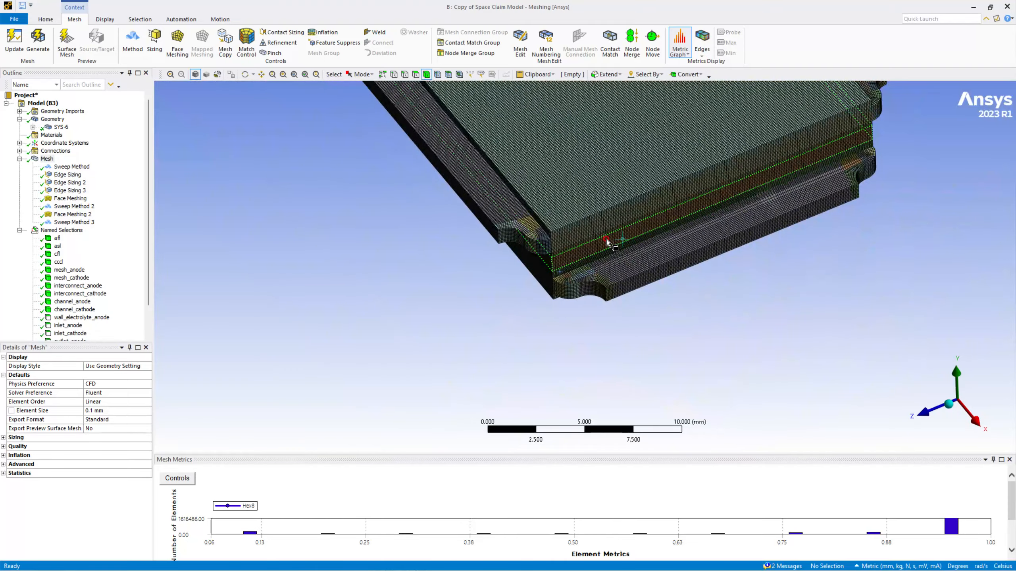
middle_drag(651, 248, 718, 394)
scroll(538, 211, up, 5)
mouse_move(463, 222)
middle_down()
mouse_move(415, 203)
mouse_move(500, 236)
mouse_move(459, 218)
mouse_move(470, 218)
middle_up()
scroll(530, 179, up, 1)
mouse_move(531, 177)
ctrl+middle_down()
mouse_move(480, 187)
mouse_move(517, 177)
ctrl+middle_up()
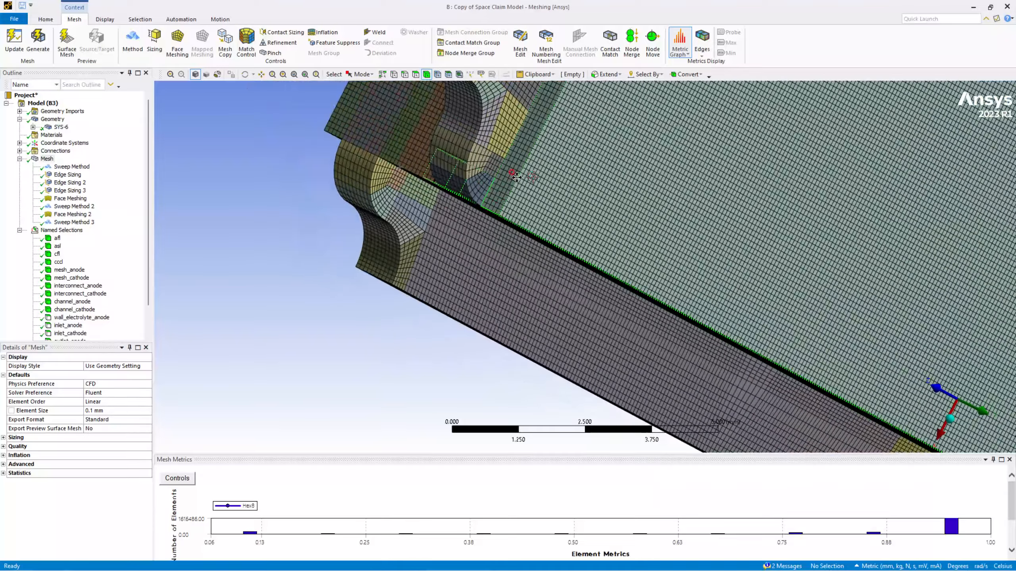
scroll(517, 177, up, 3)
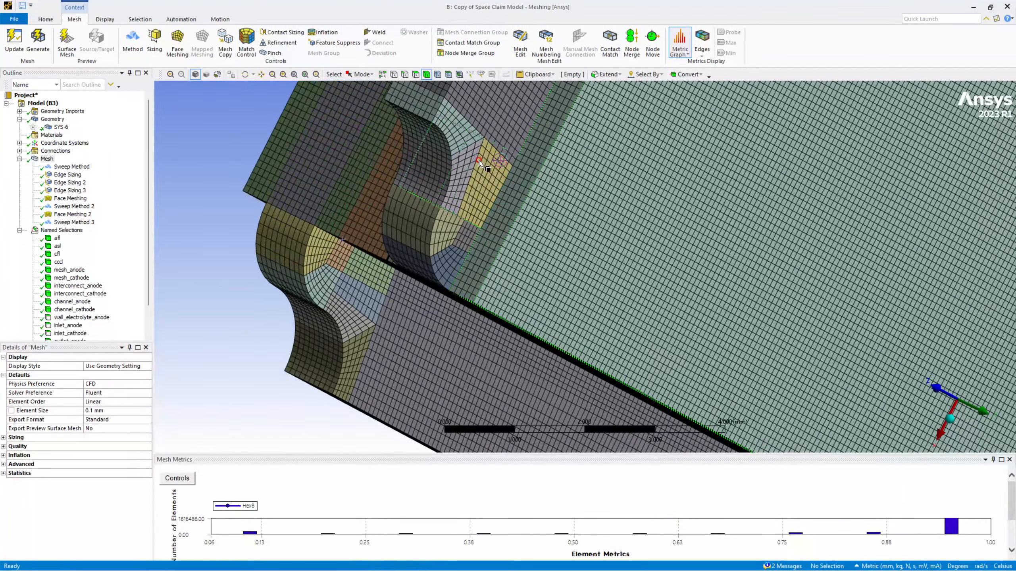
middle_drag(501, 191, 448, 233)
scroll(490, 251, up, 2)
middle_drag(462, 292, 368, 240)
scroll(594, 328, up, 2)
scroll(575, 322, down, 4)
ctrl+middle_drag(631, 348, 525, 185)
middle_drag(459, 272, 570, 314)
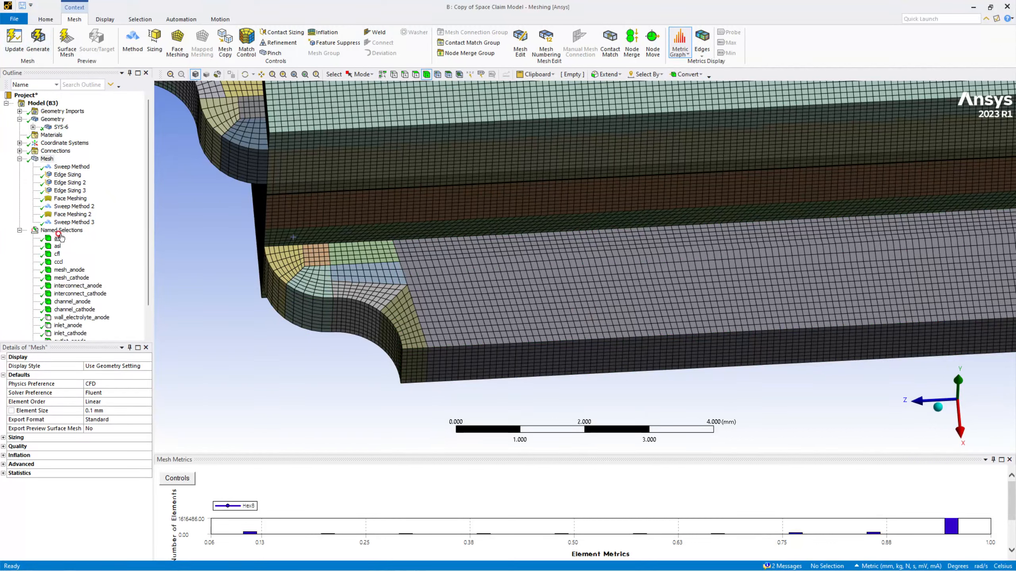
Clear all generated mesh data from the model
right_click(48, 159)
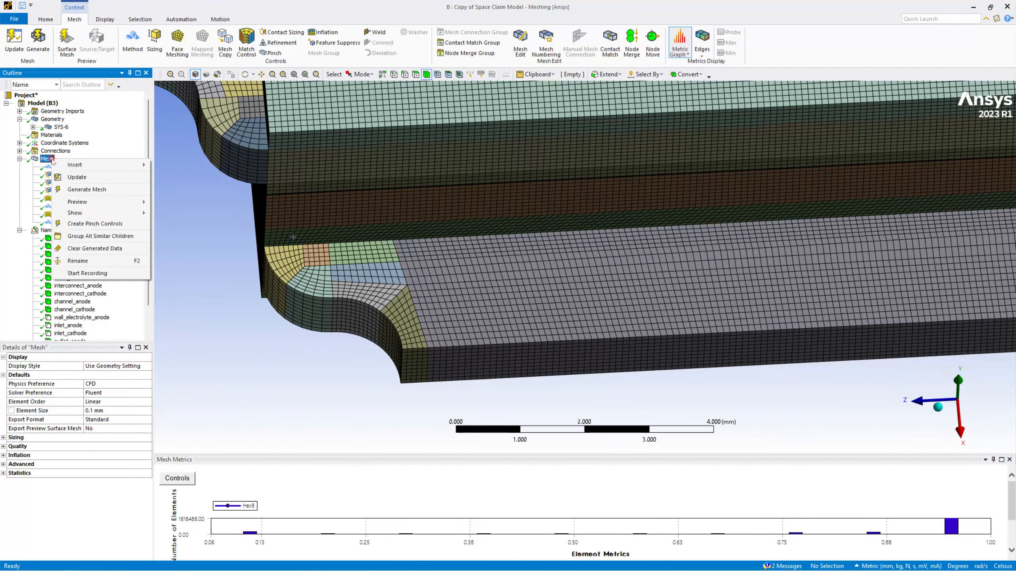
click(100, 248)
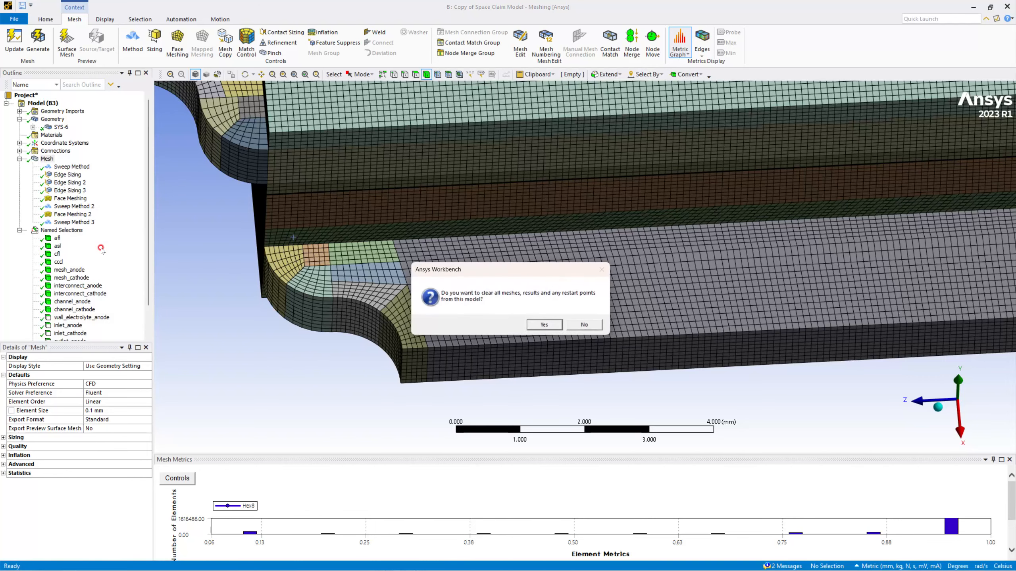
click(548, 327)
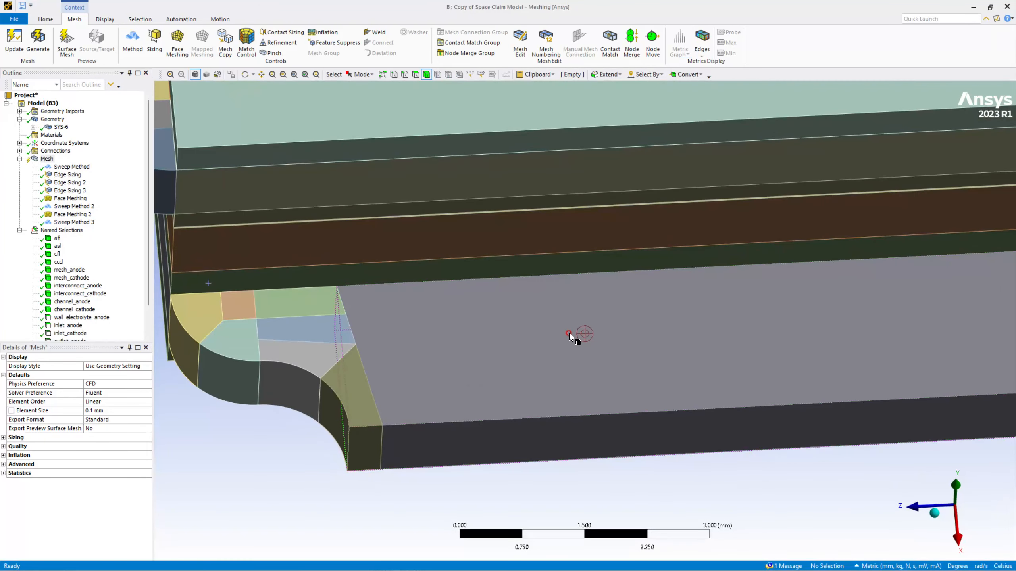
Select the three thin layers between the olive and orange bodies and generate the mesh on them together
ctrl+middle_drag(503, 364, 749, 396)
scroll(525, 305, up, 1)
scroll(519, 306, down, 2)
ctrl+middle_drag(495, 313, 657, 385)
scroll(469, 308, up, 4)
scroll(566, 334, up, 6)
ctrl+middle_drag(594, 379, 721, 217)
scroll(685, 285, up, 2)
click(721, 217)
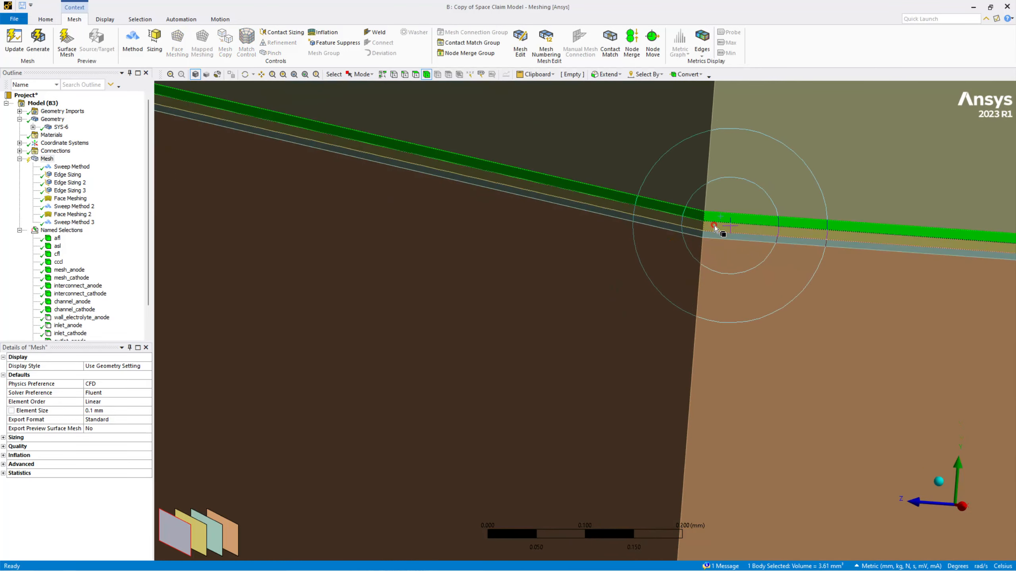
scroll(714, 235, up, 2)
ctrl+click(715, 235)
right_click(715, 235)
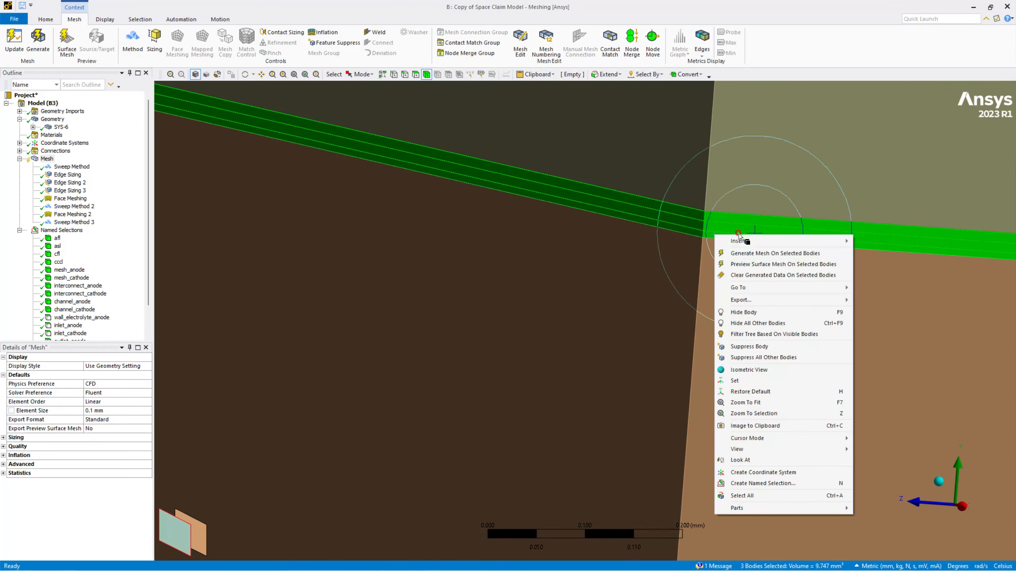
click(750, 257)
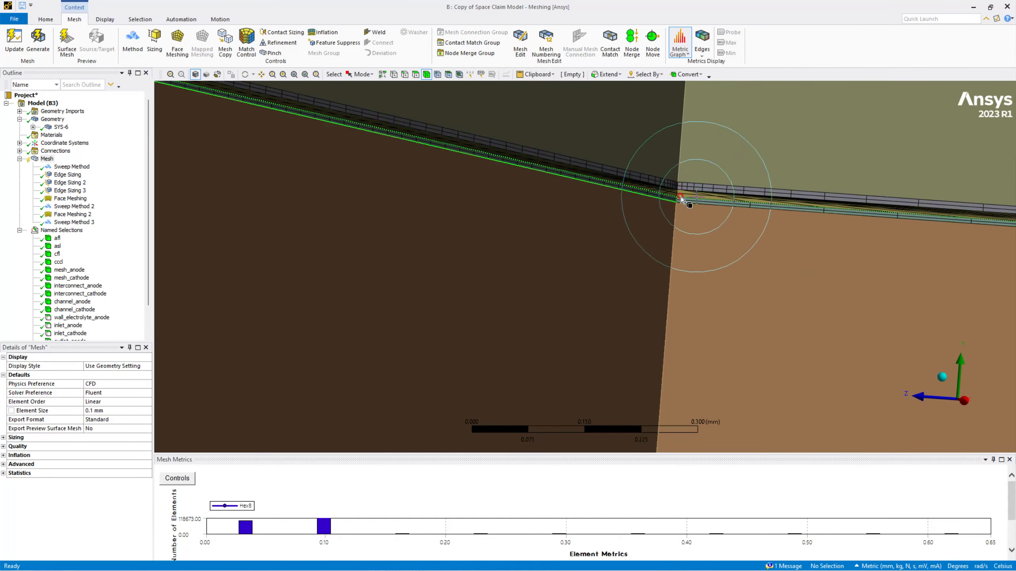
Examine the mesh on the three thin layers and clear all generated mesh data again
scroll(683, 210, up, 2)
ctrl+middle_drag(723, 164, 502, 285)
scroll(505, 285, up, 3)
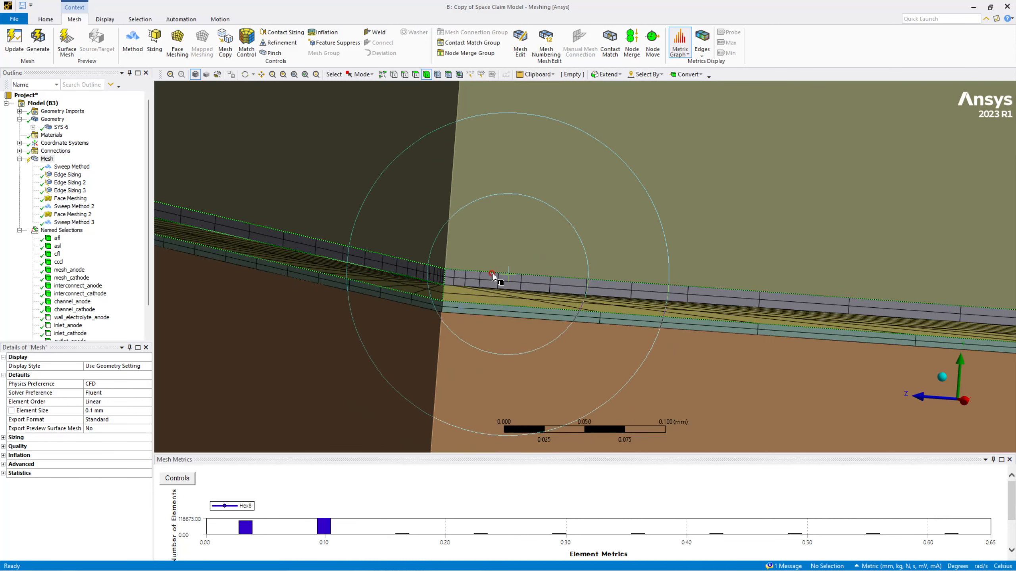
right_click(459, 279)
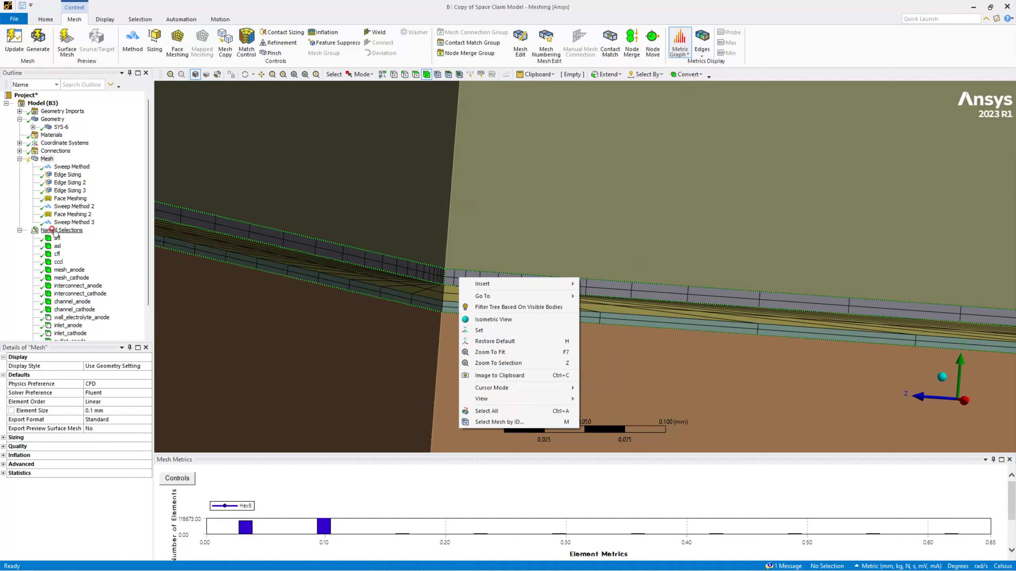
right_click(46, 159)
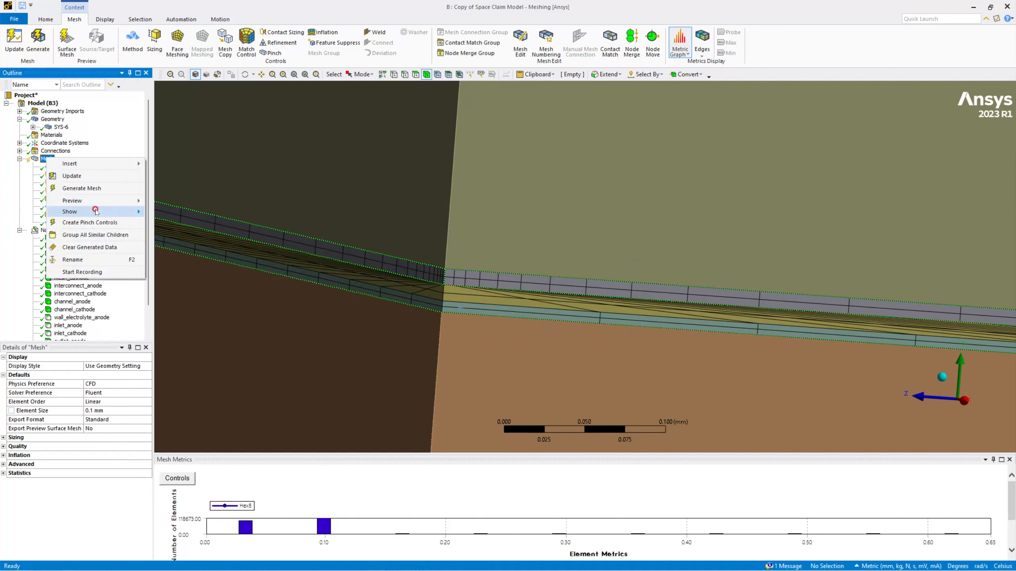
click(91, 248)
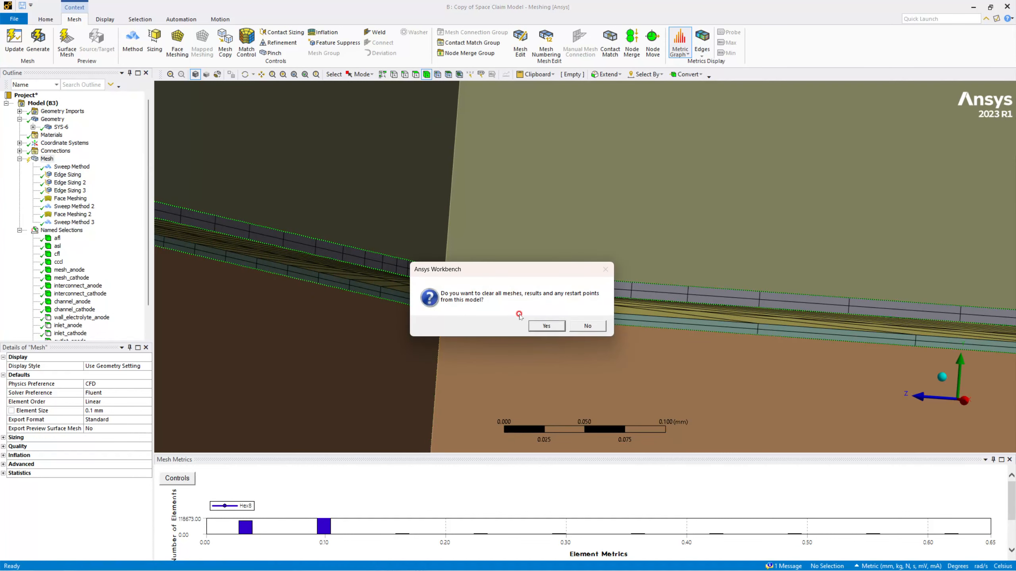
click(555, 326)
Generate the mesh on only the lowest thin layer, directly above the orange body
click(447, 355)
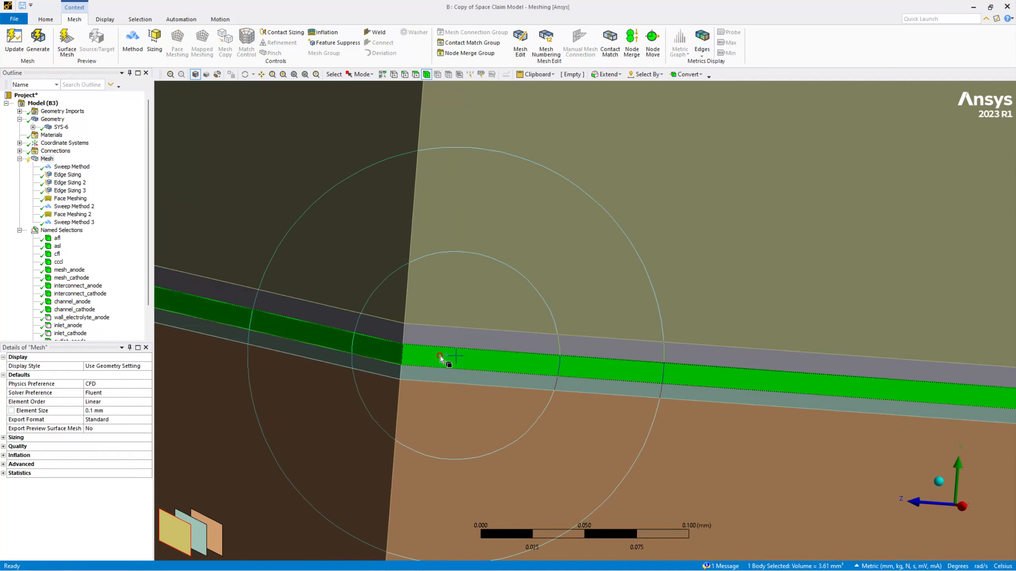
click(416, 372)
right_click(416, 371)
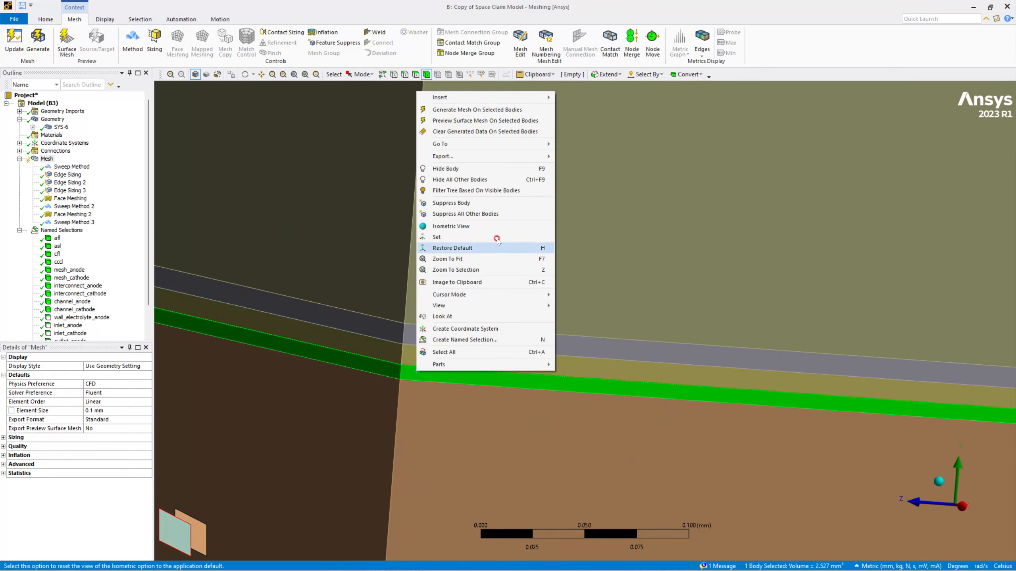
click(483, 111)
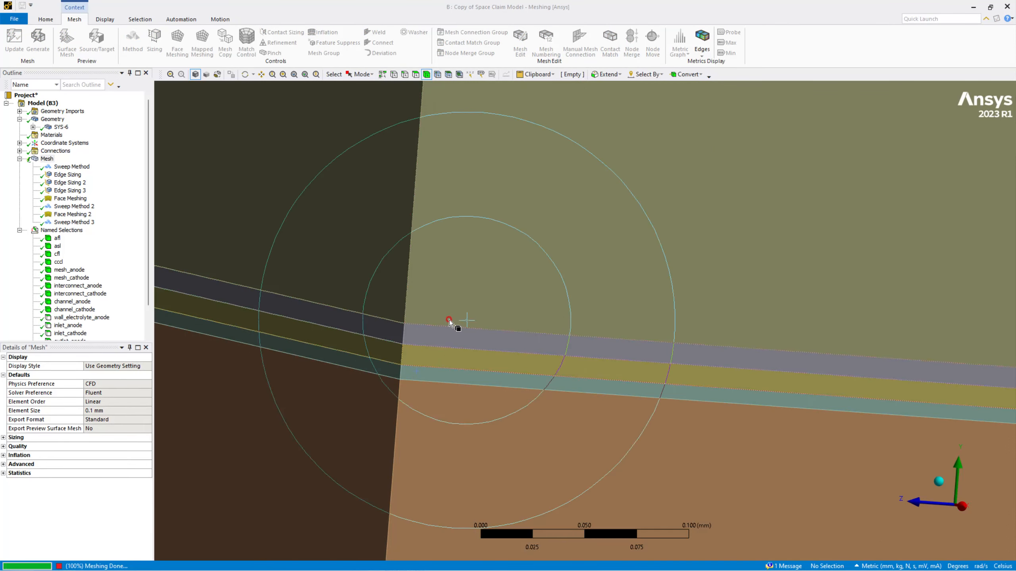
Generate the mesh on the middle, yellow thin layer body
middle_drag(440, 354, 478, 295)
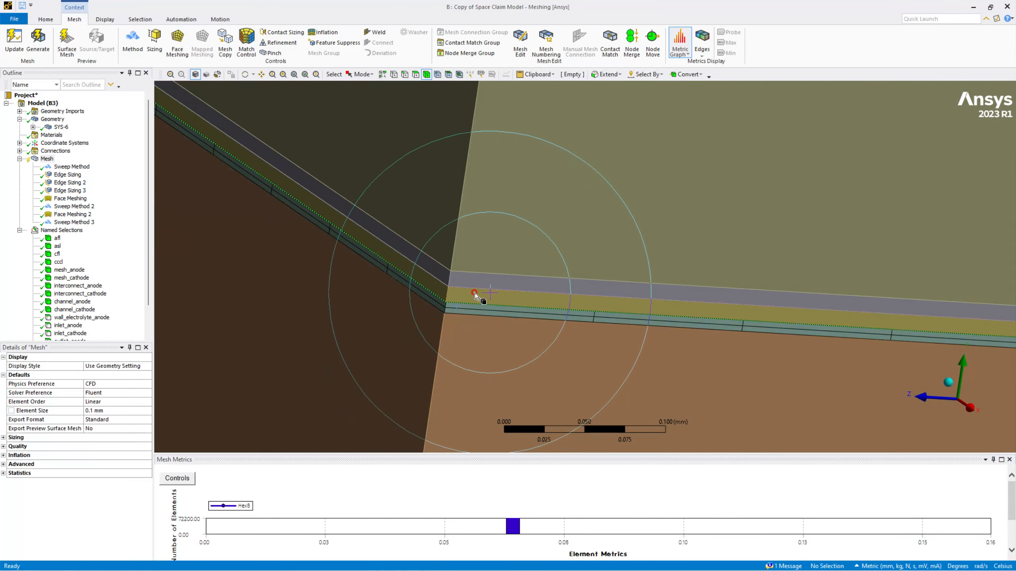
click(472, 290)
right_click(472, 291)
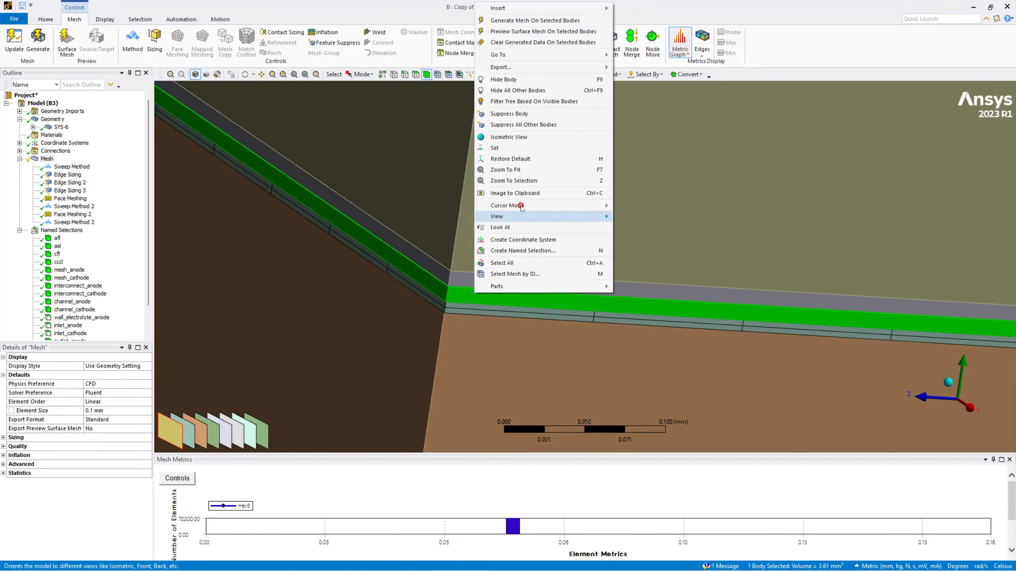
click(528, 20)
Generate the mesh on the uppermost thin grey layer, directly below the olive body
middle_drag(529, 109, 448, 340)
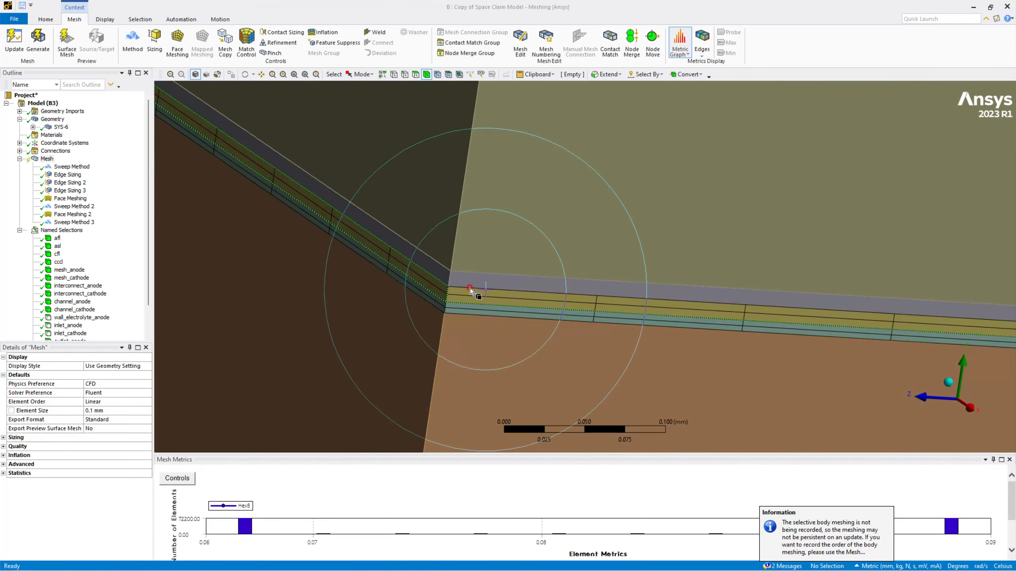
click(470, 277)
right_click(472, 280)
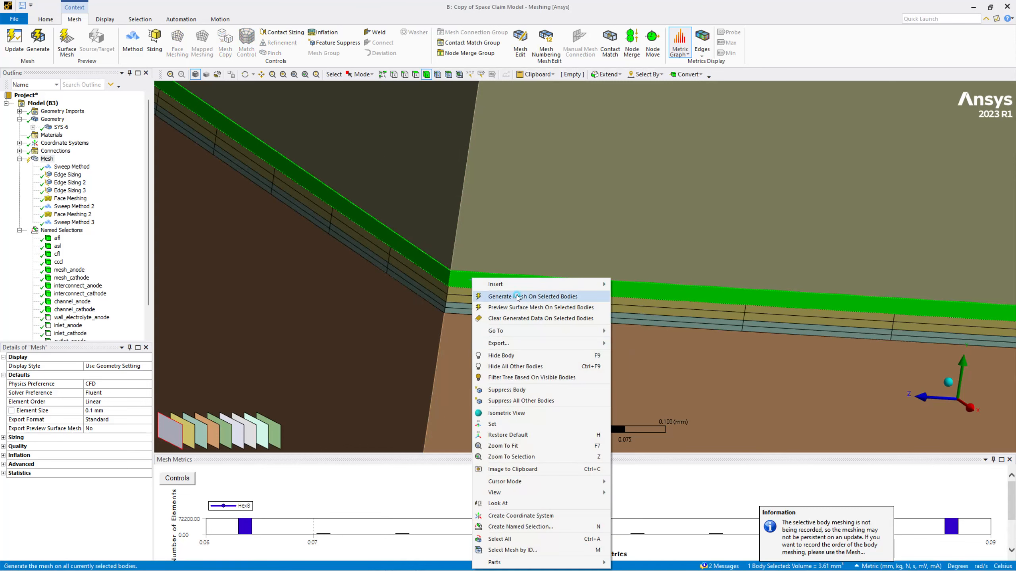
click(516, 293)
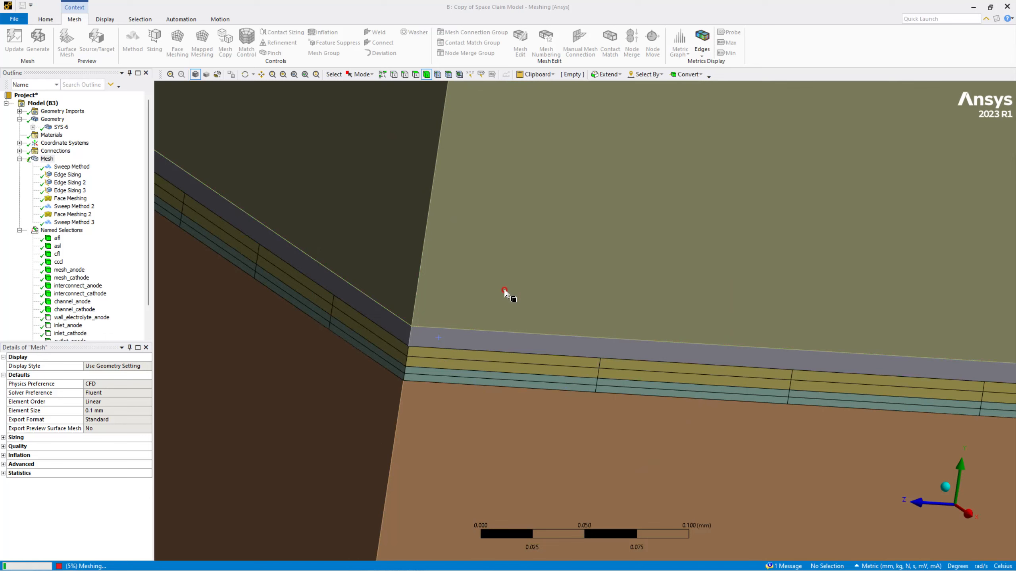
click(504, 291)
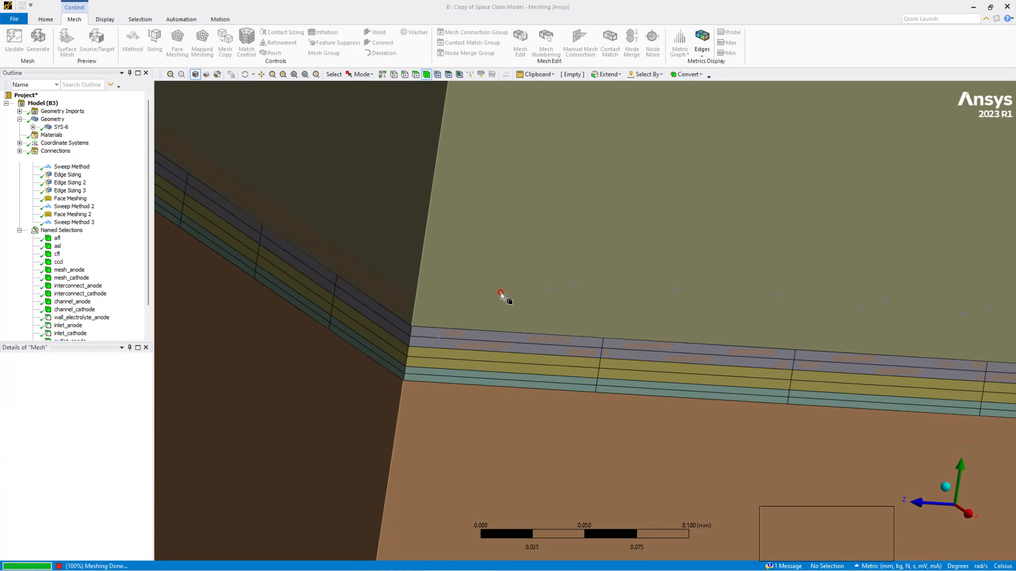
Generate the mesh on the olive body above the thin layers
right_click(495, 230)
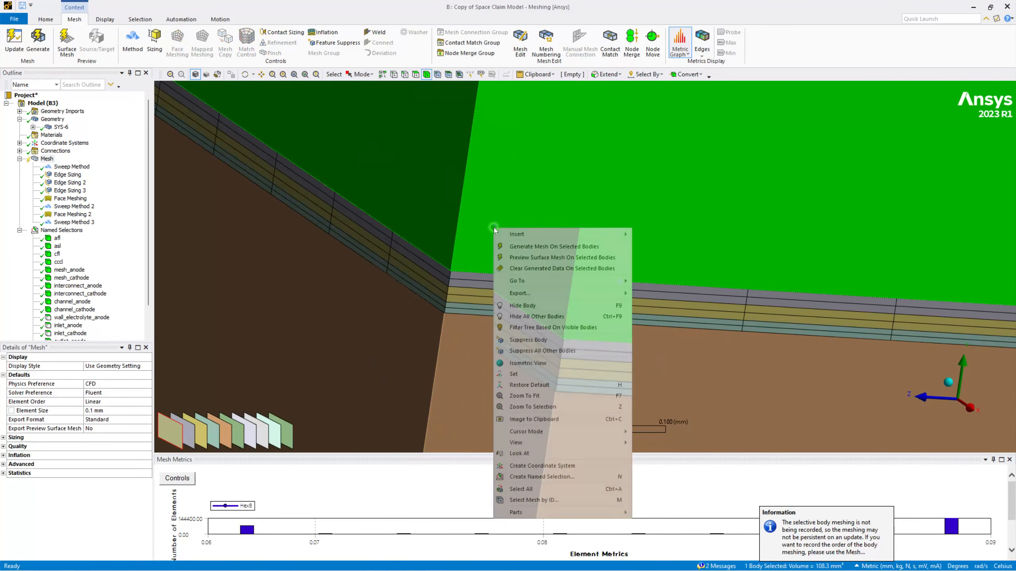
click(525, 251)
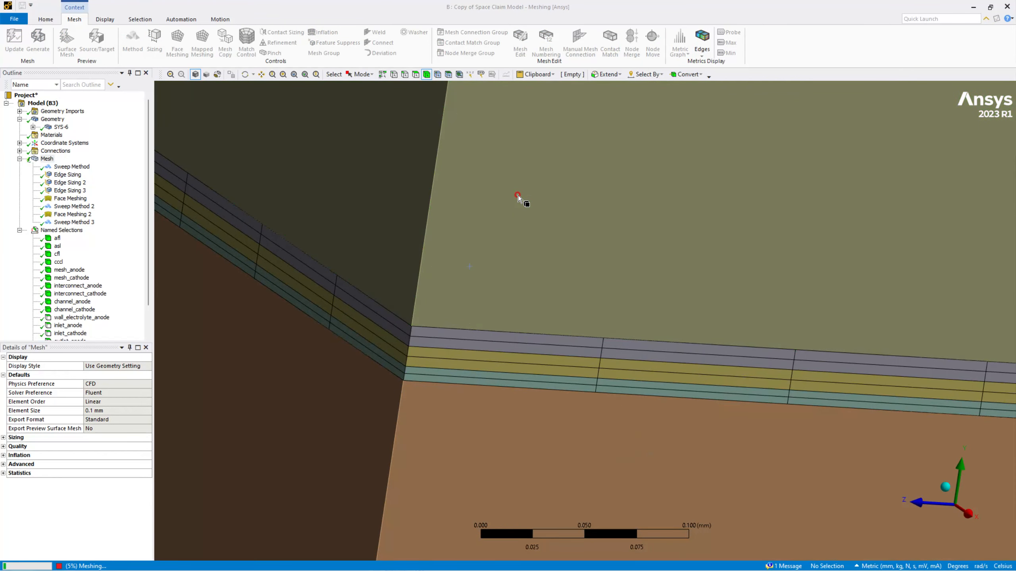
scroll(480, 202, up, 1)
scroll(481, 203, up, 5)
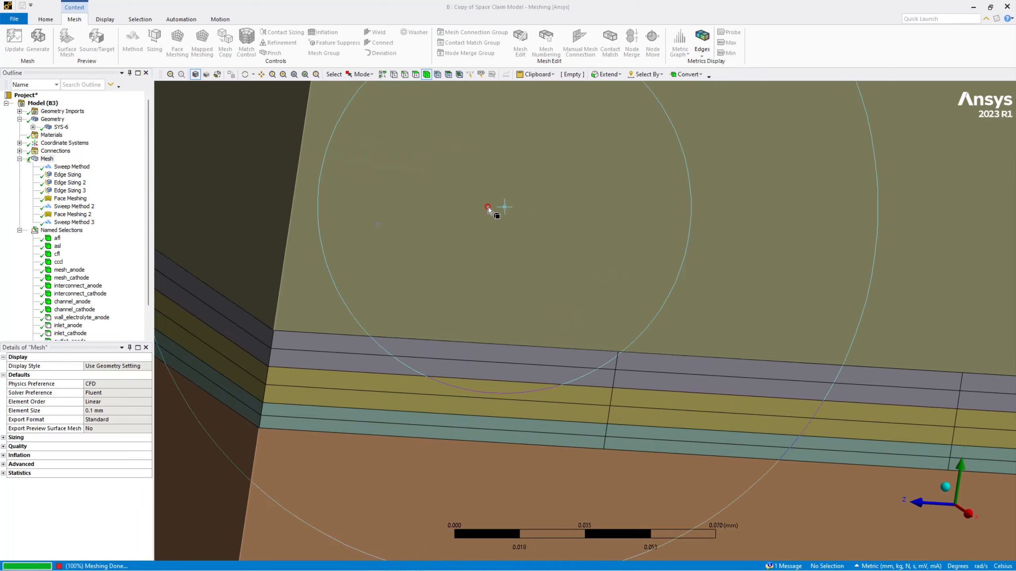
scroll(490, 208, down, 4)
scroll(492, 212, down, 3)
Generate the mesh on the thick orange body below the thin layers
click(534, 313)
right_click(530, 313)
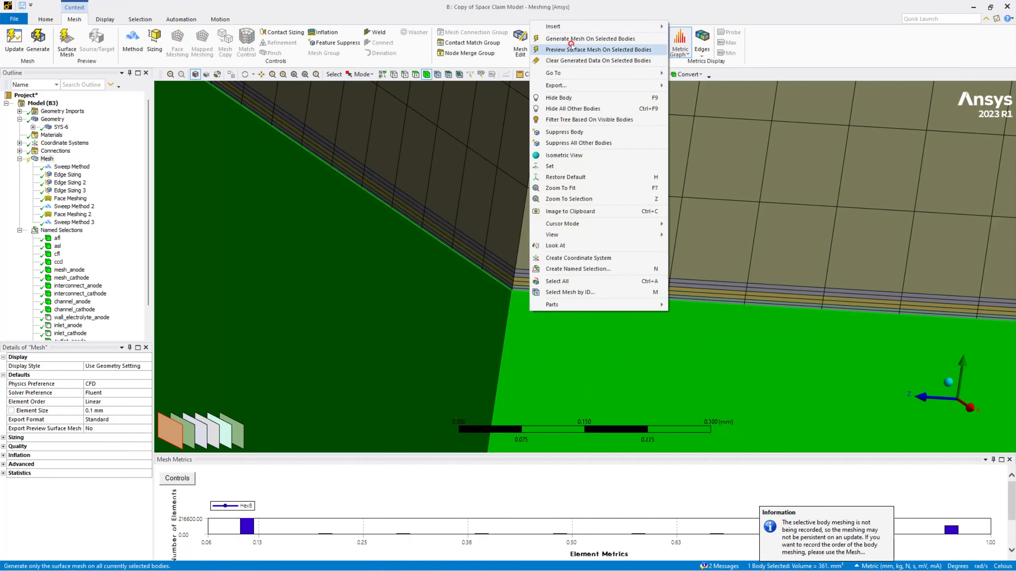
click(572, 55)
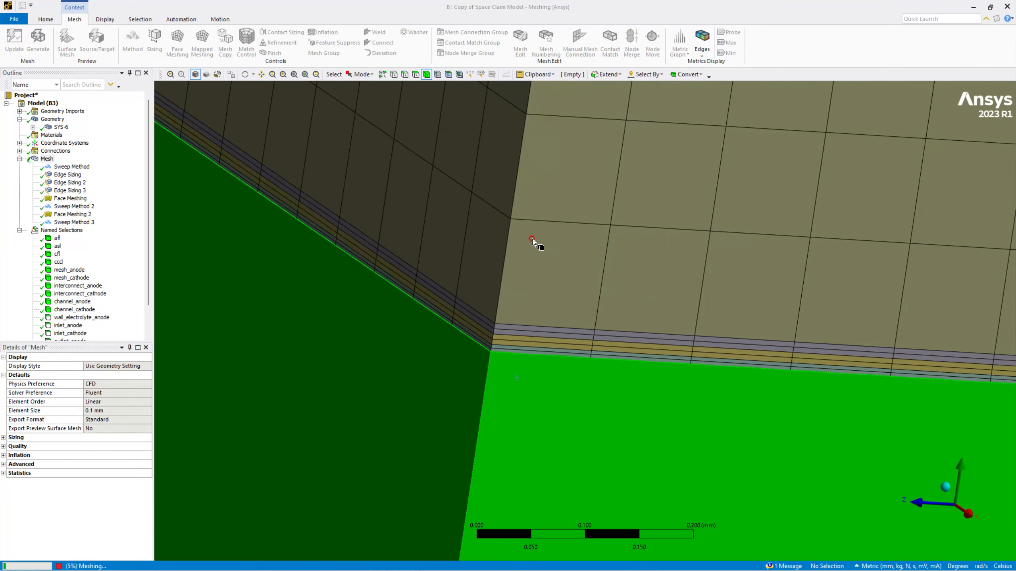
scroll(534, 239, down, 5)
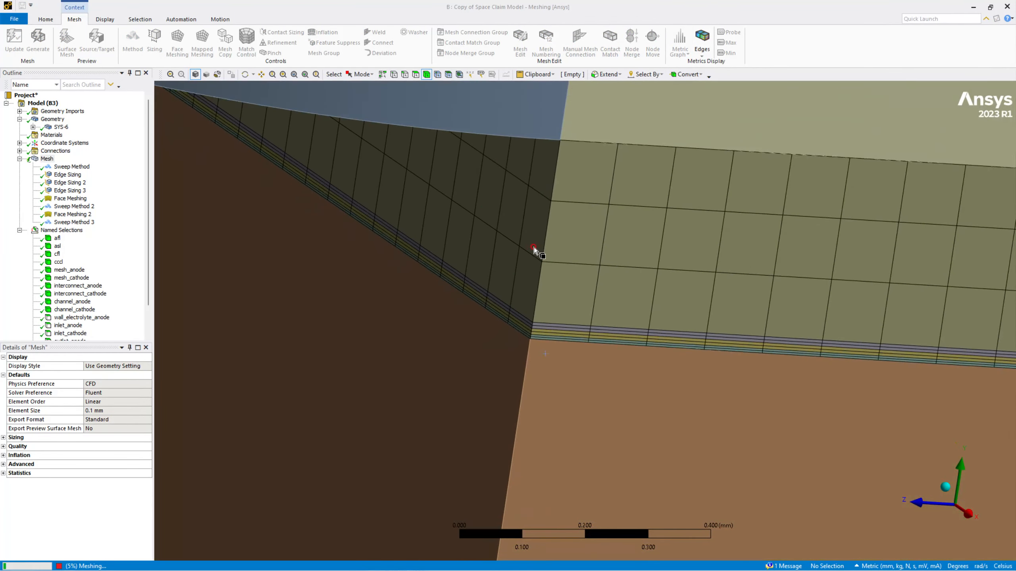
ctrl+middle_drag(580, 253, 553, 257)
scroll(553, 256, up, 2)
scroll(566, 269, down, 7)
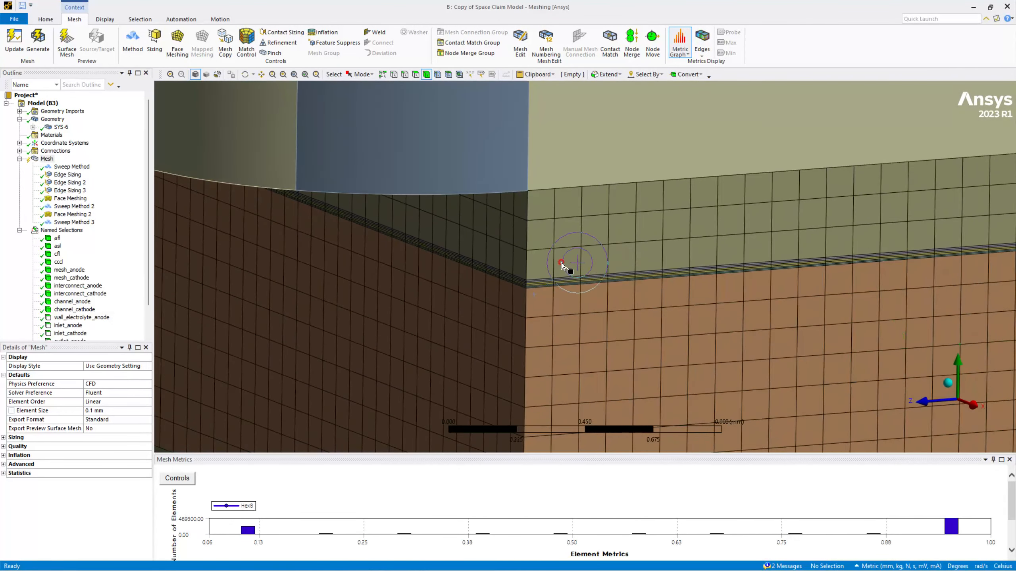
Generate the mesh on the green layer body directly below the orange body
middle_drag(629, 343, 578, 329)
click(582, 325)
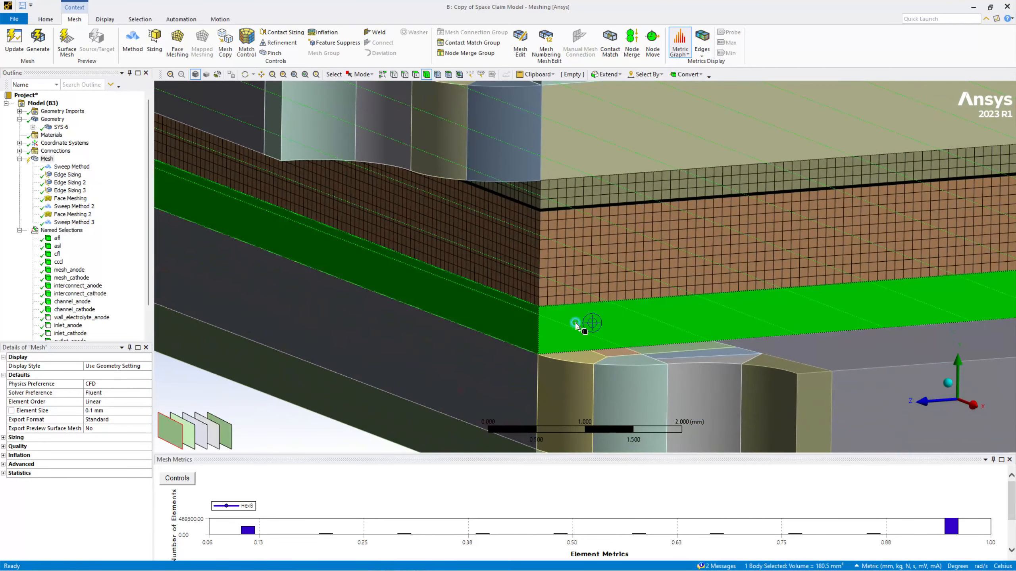
right_click(581, 323)
click(638, 50)
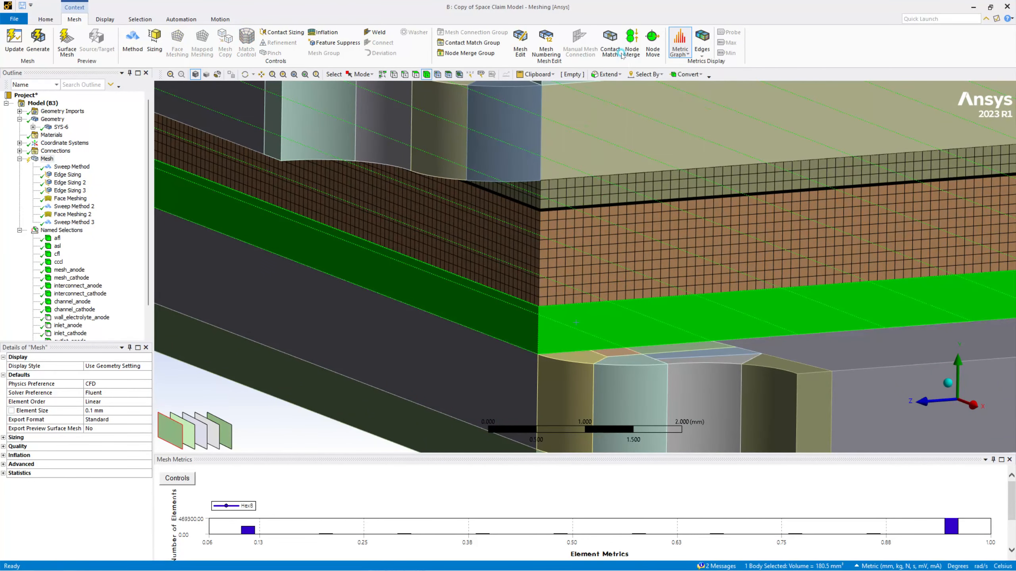
scroll(584, 280, up, 2)
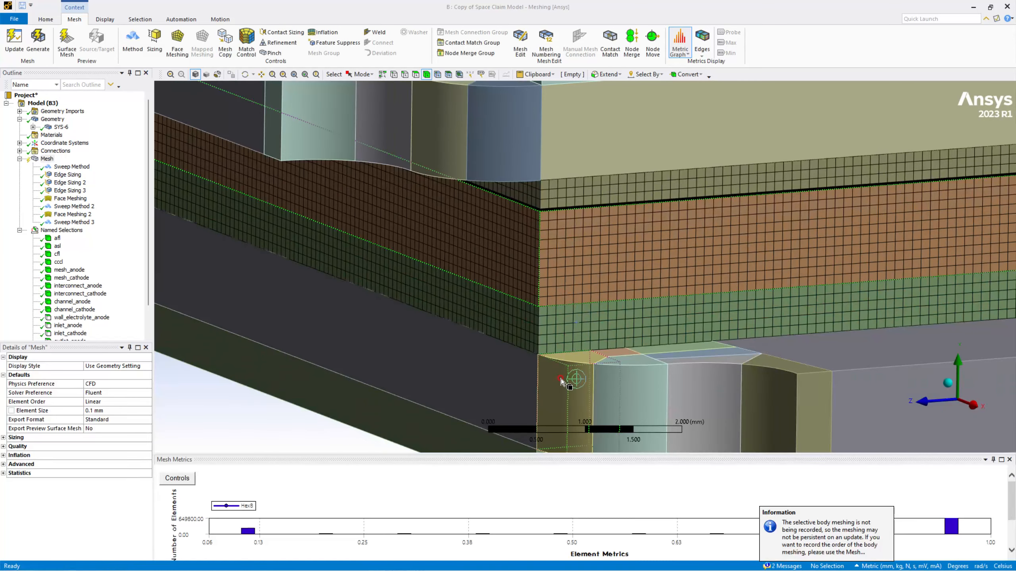
Hide all bodies of the channel_anode and channel_cathode named selections
middle_drag(592, 321, 593, 338)
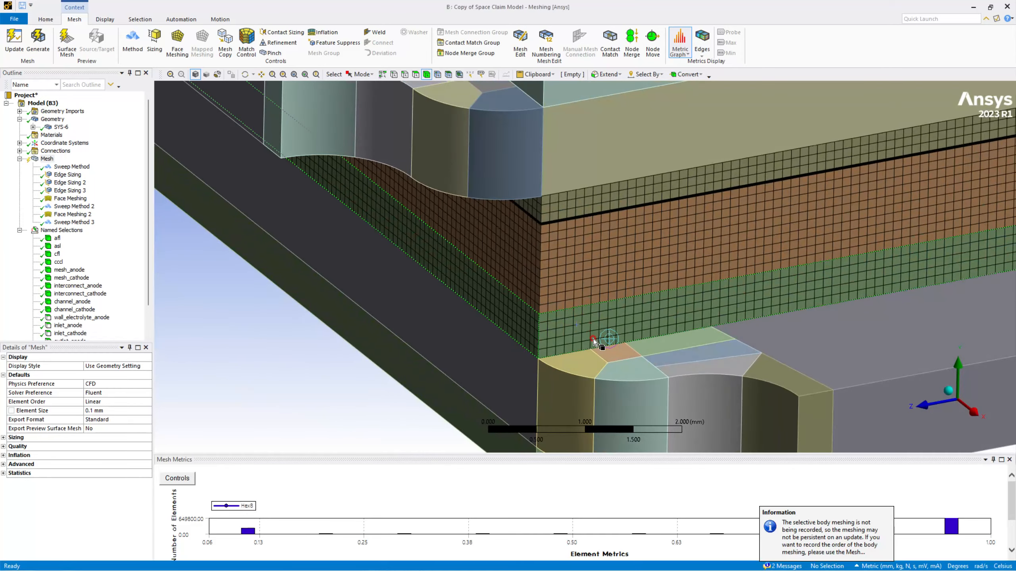
scroll(594, 339, up, 3)
scroll(594, 338, up, 4)
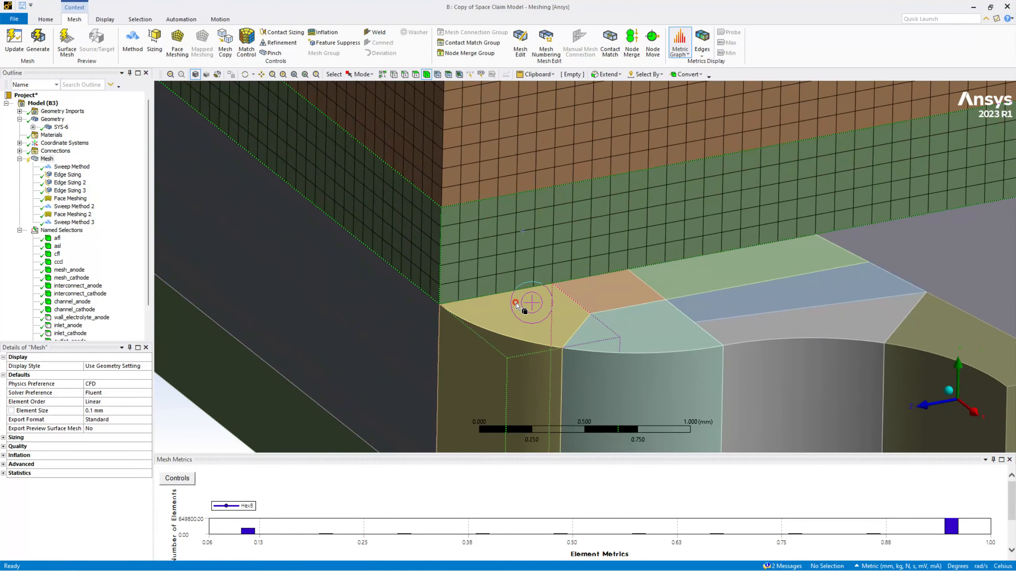
scroll(105, 231, down, 1)
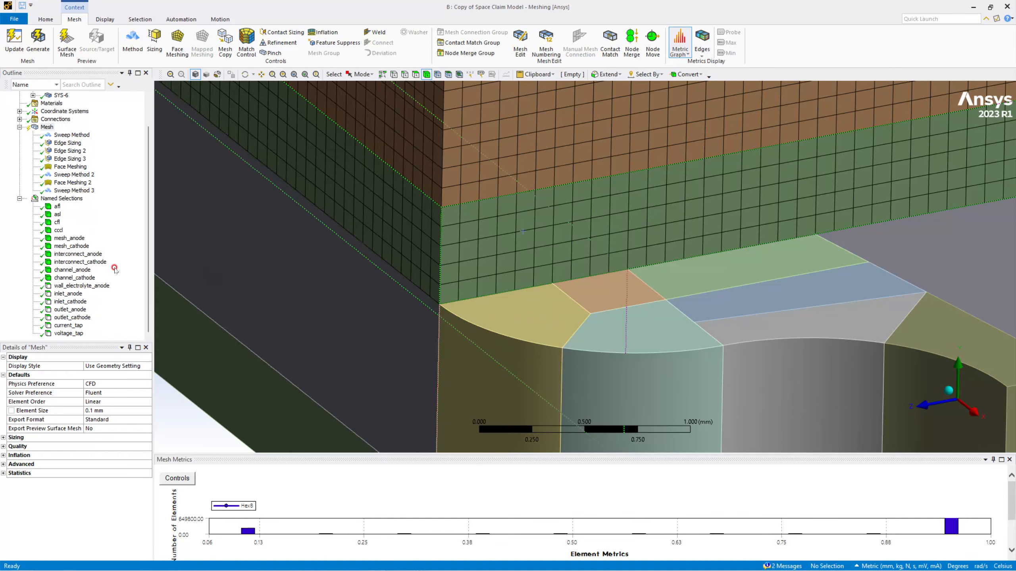
click(72, 270)
right_click(83, 271)
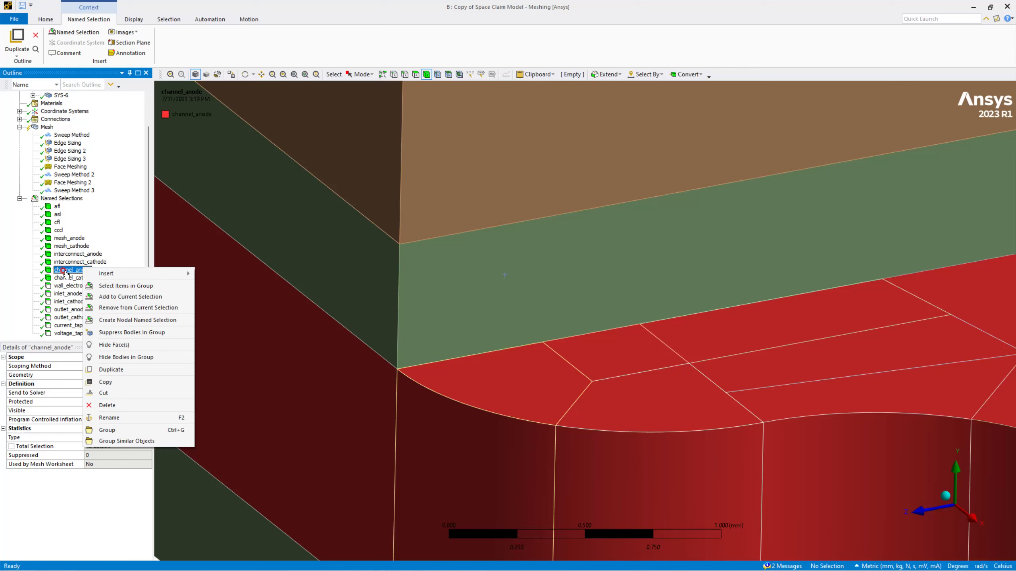
click(126, 357)
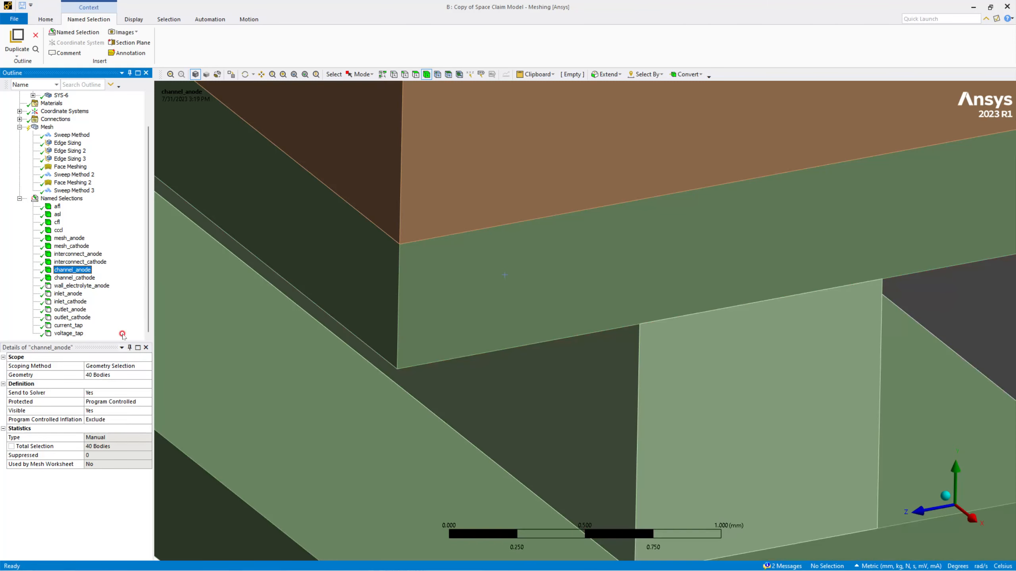
right_click(80, 280)
click(126, 362)
Invert the visibility of the SYS-6 part so that only the anode and cathode channel bodies are shown
scroll(98, 210, up, 2)
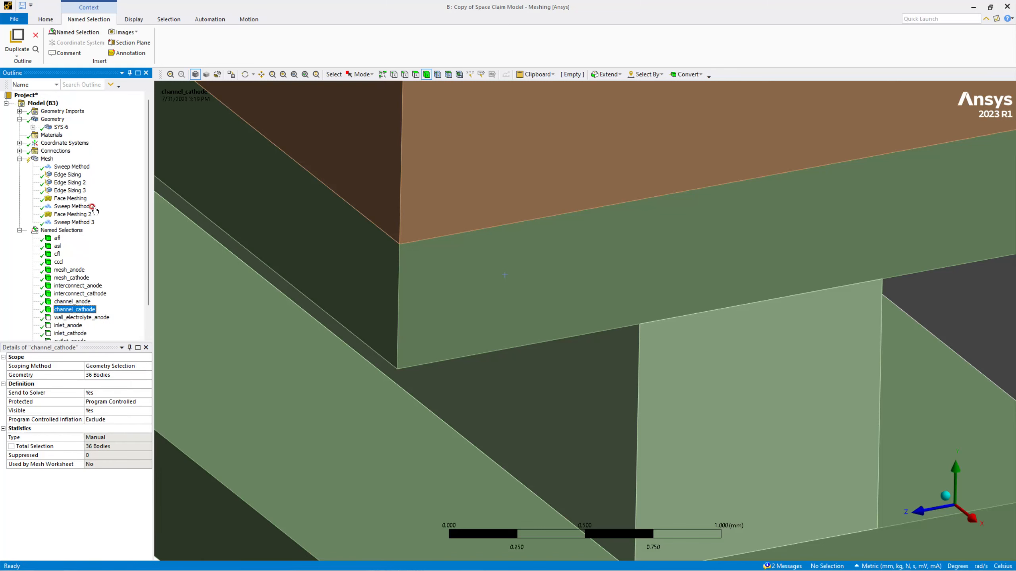
right_click(51, 128)
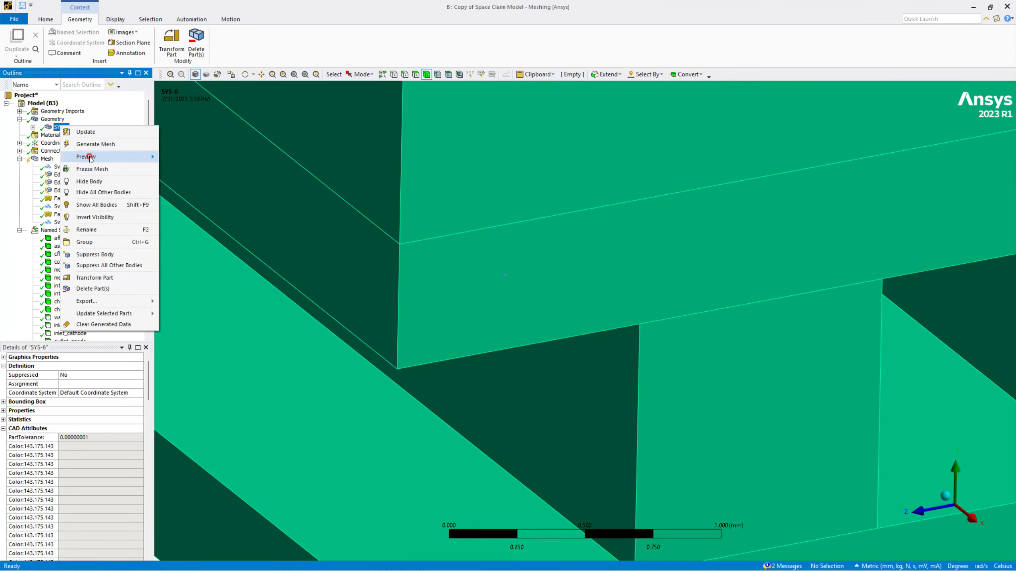
click(97, 218)
scroll(369, 228, up, 4)
scroll(369, 230, down, 10)
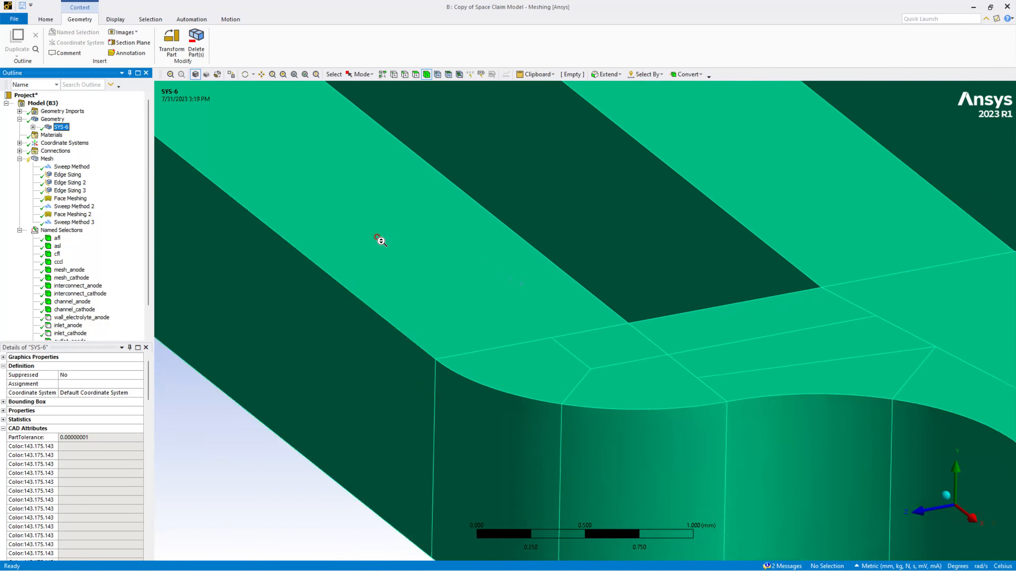
scroll(394, 268, down, 4)
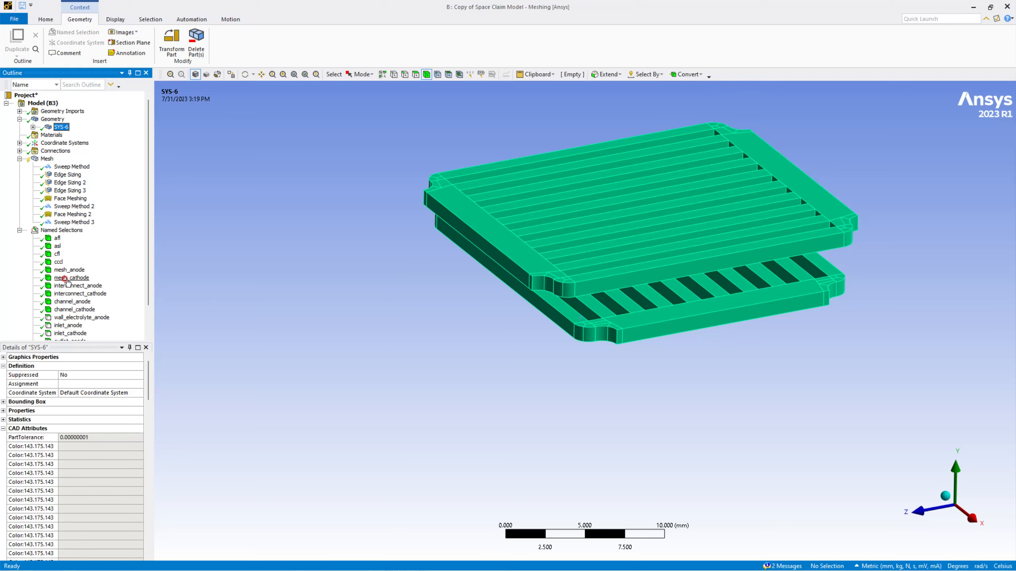
Hide the bodies of the channel_cathode named selection, leaving only the anode channel bodies displayed
right_click(68, 311)
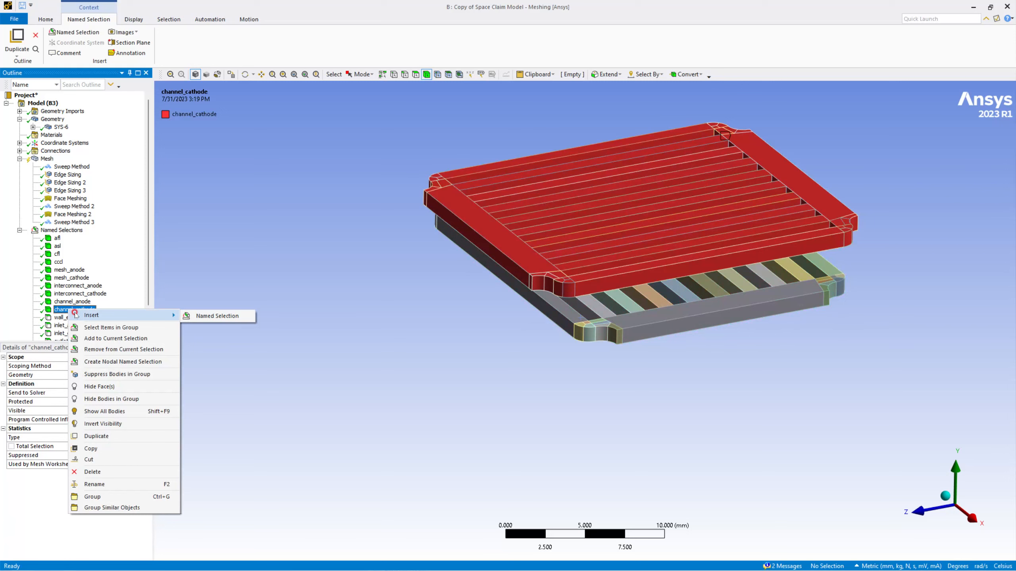
click(64, 302)
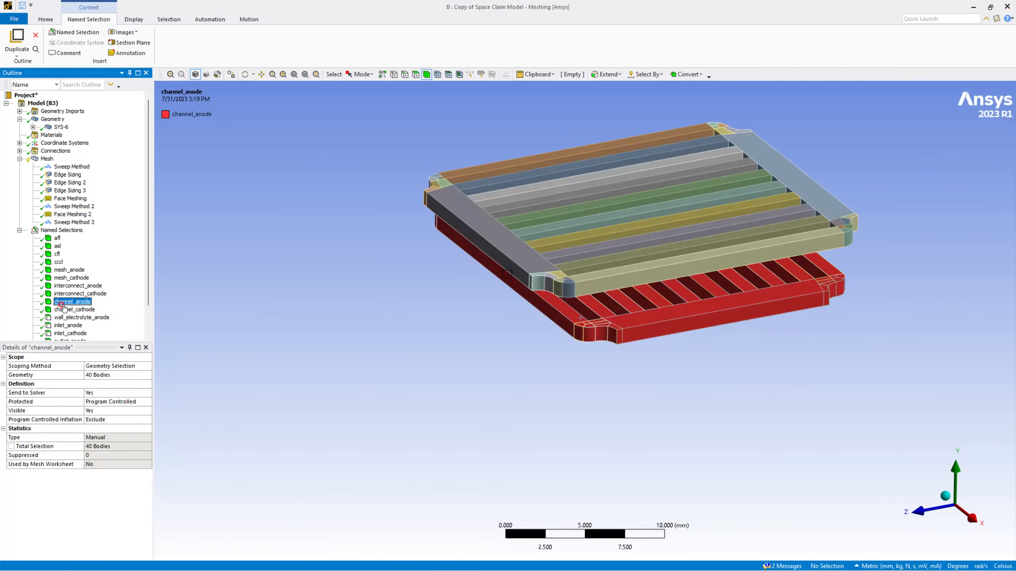
click(66, 310)
right_click(66, 310)
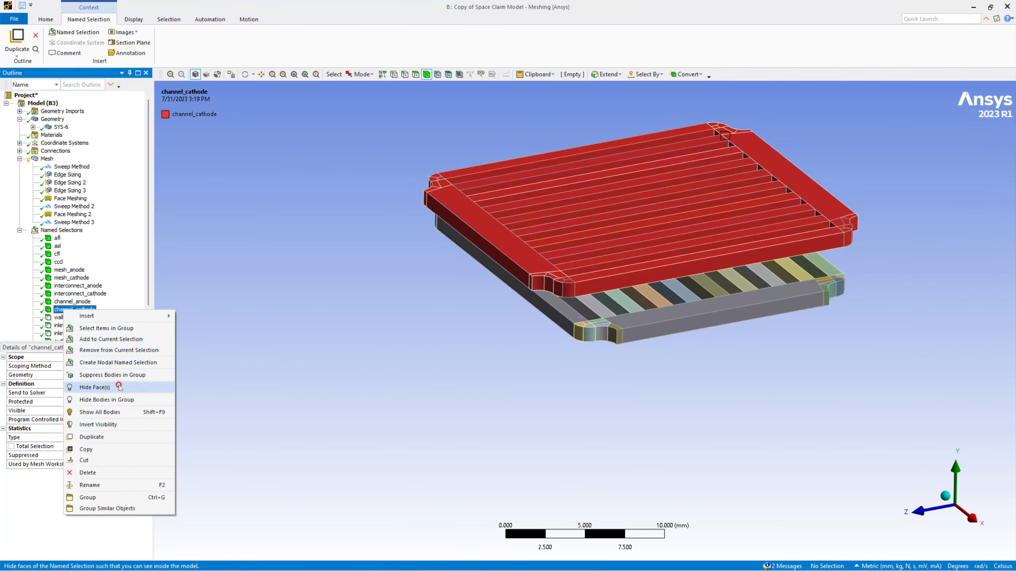
click(121, 398)
Box-select all displayed anode channel bodies and generate the mesh on them
drag(401, 135, 887, 395)
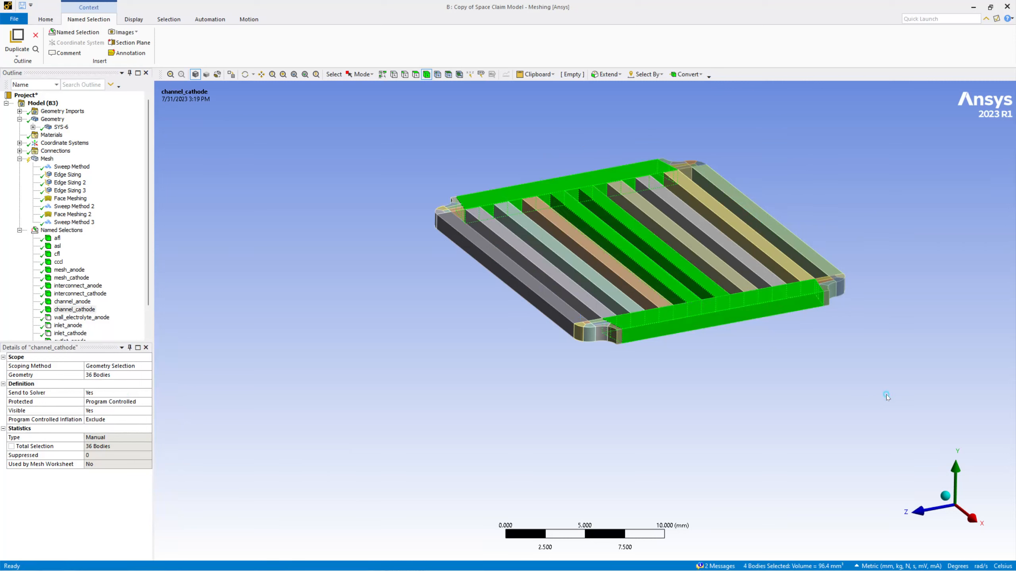
click(361, 77)
click(378, 95)
drag(405, 121, 866, 409)
right_click(695, 311)
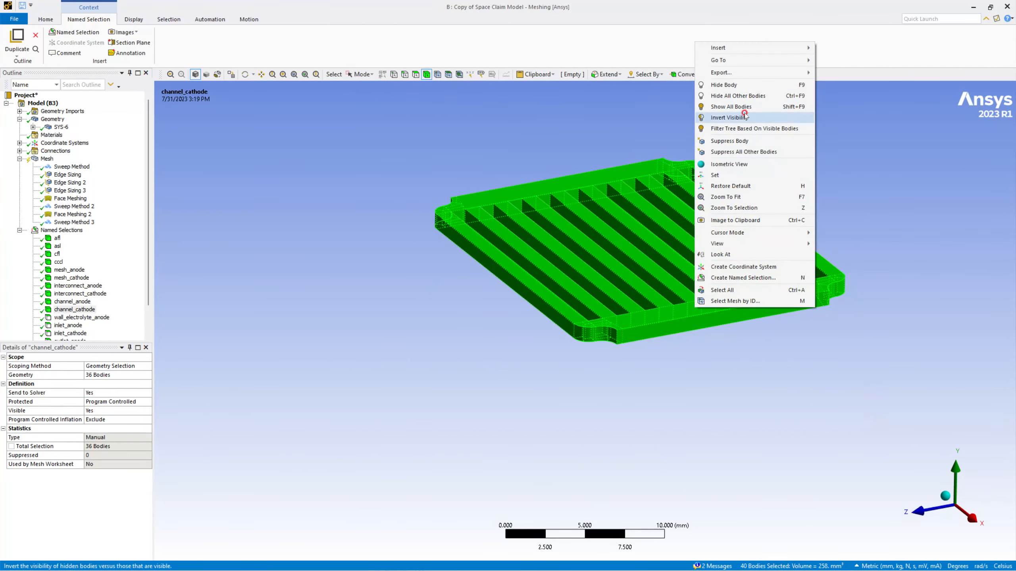
click(47, 159)
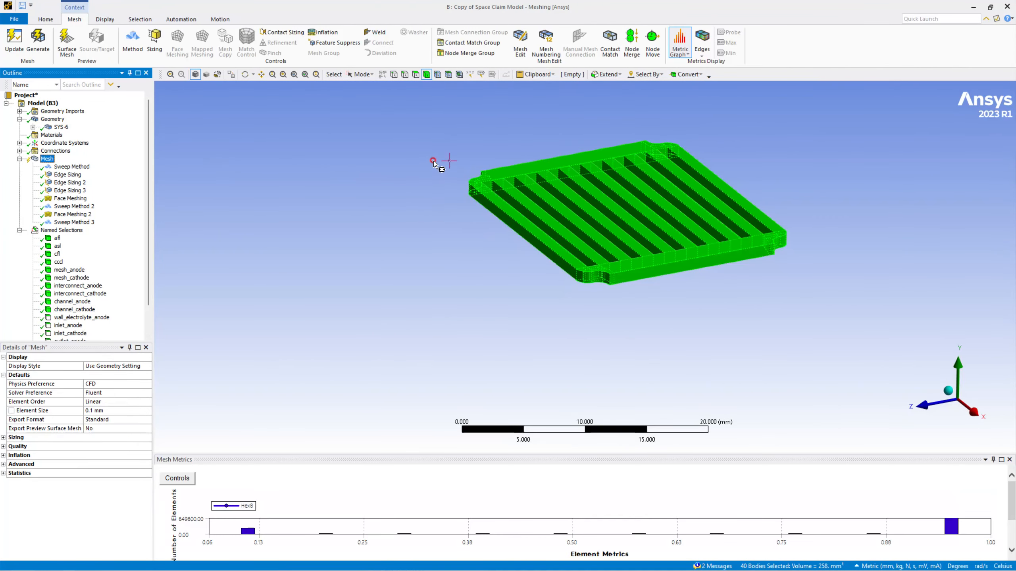
right_click(526, 170)
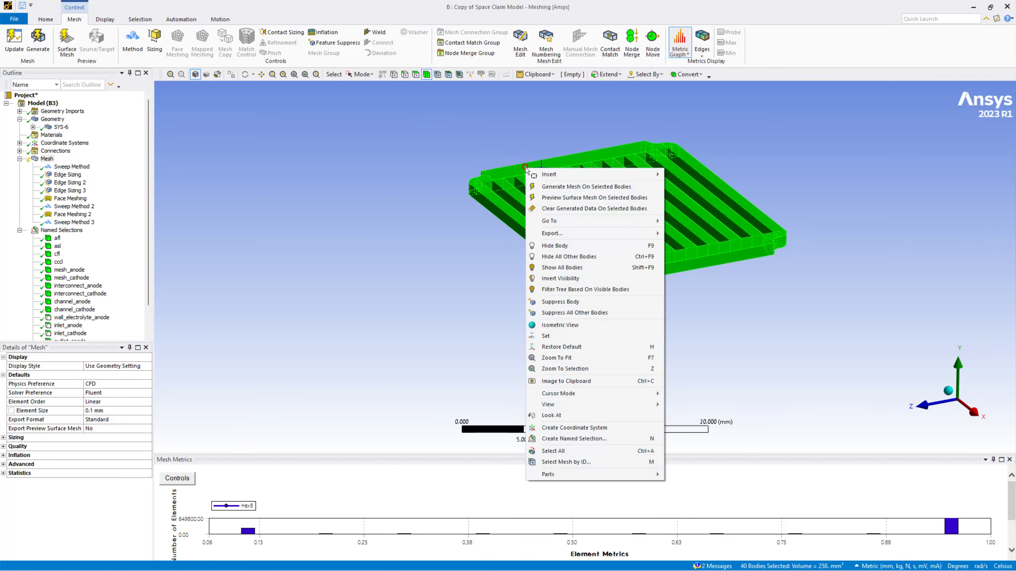
click(576, 188)
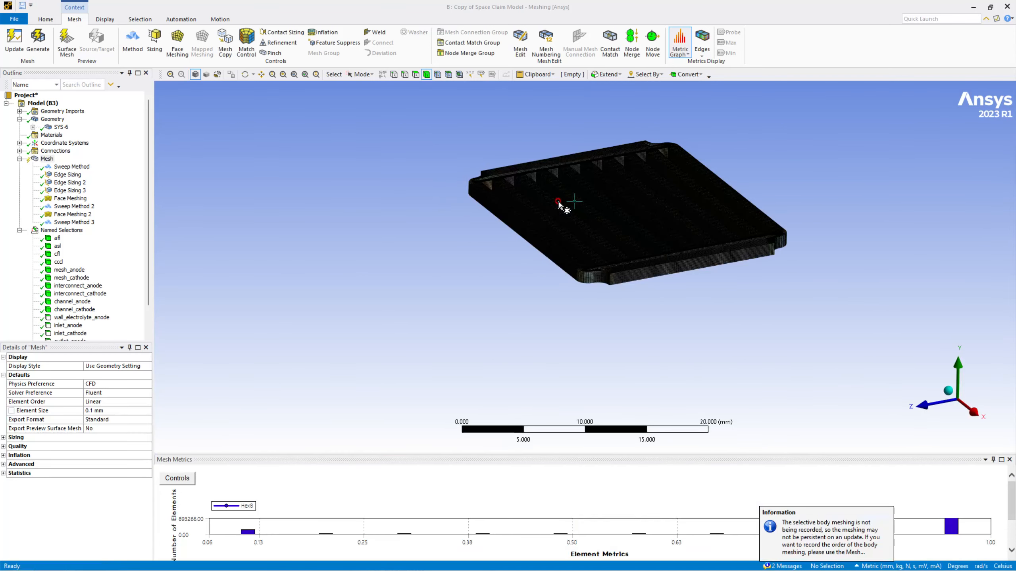
Examine the mesh on the anode channel, especially at the split corner bodies and their transitions to the header and ribs
middle_drag(607, 255, 600, 298)
scroll(600, 298, up, 5)
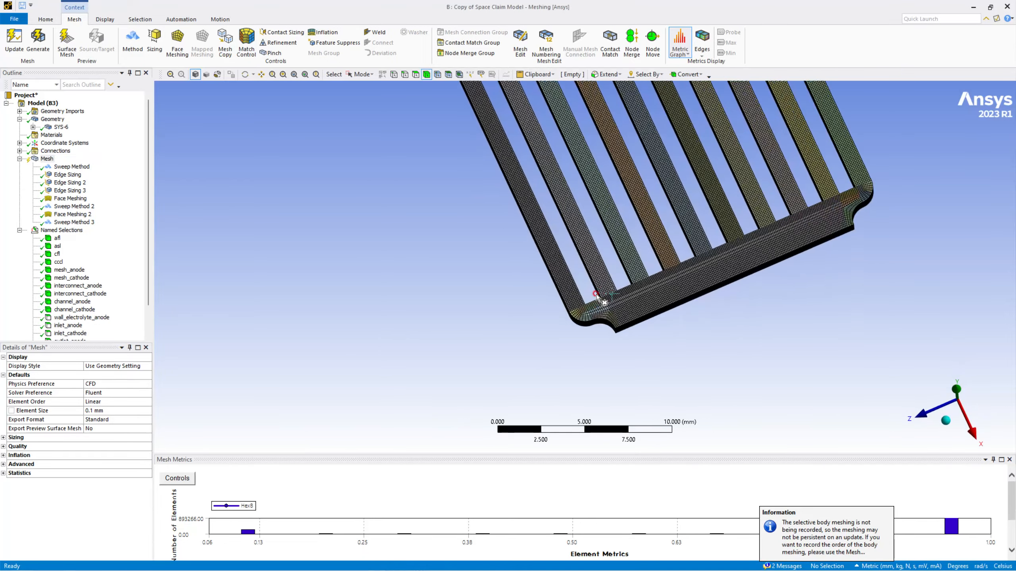
scroll(599, 298, up, 6)
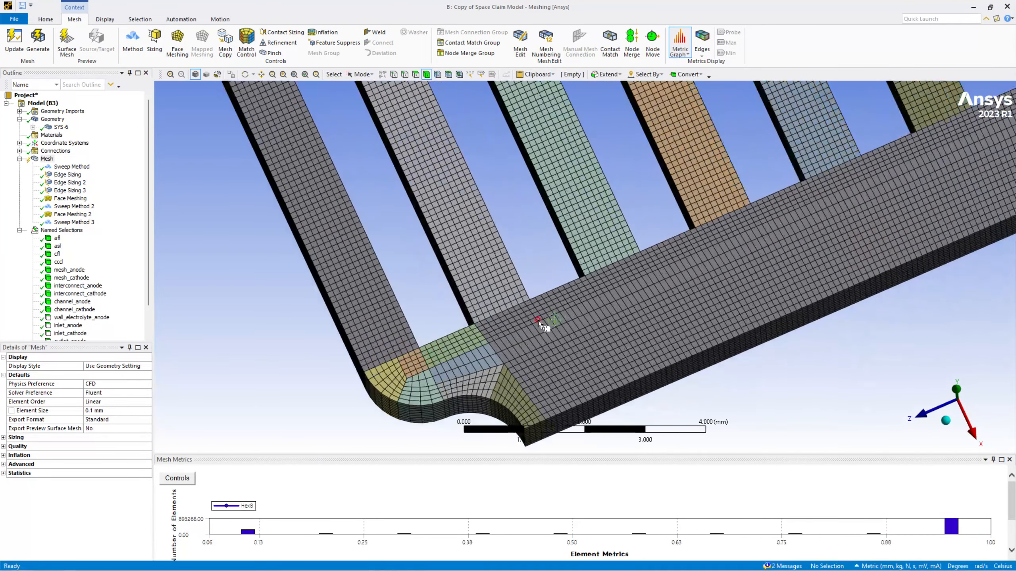
scroll(576, 320, up, 2)
scroll(576, 319, up, 1)
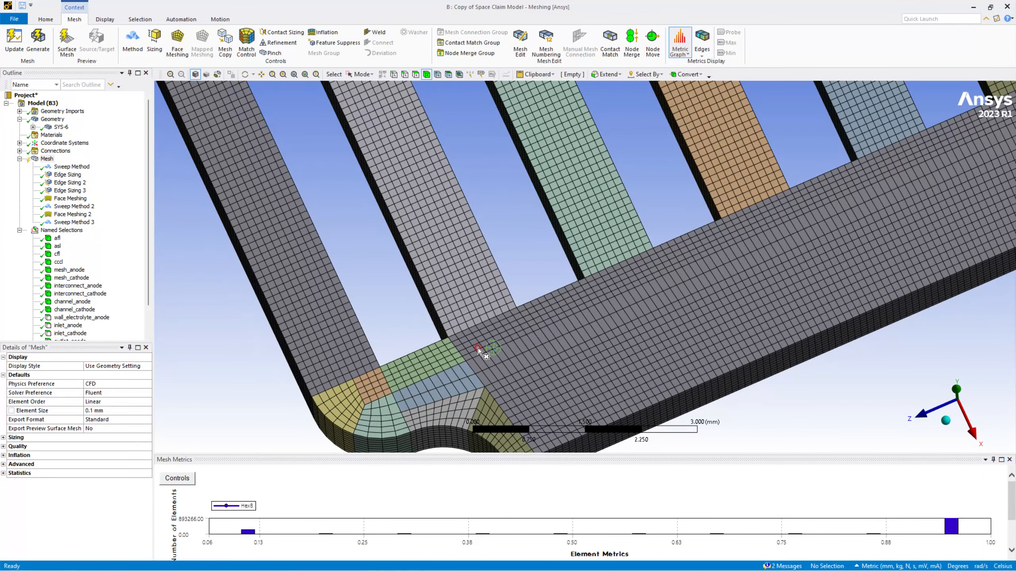
scroll(479, 348, up, 2)
scroll(484, 345, down, 5)
middle_drag(578, 290, 492, 320)
scroll(601, 300, up, 4)
scroll(601, 300, down, 6)
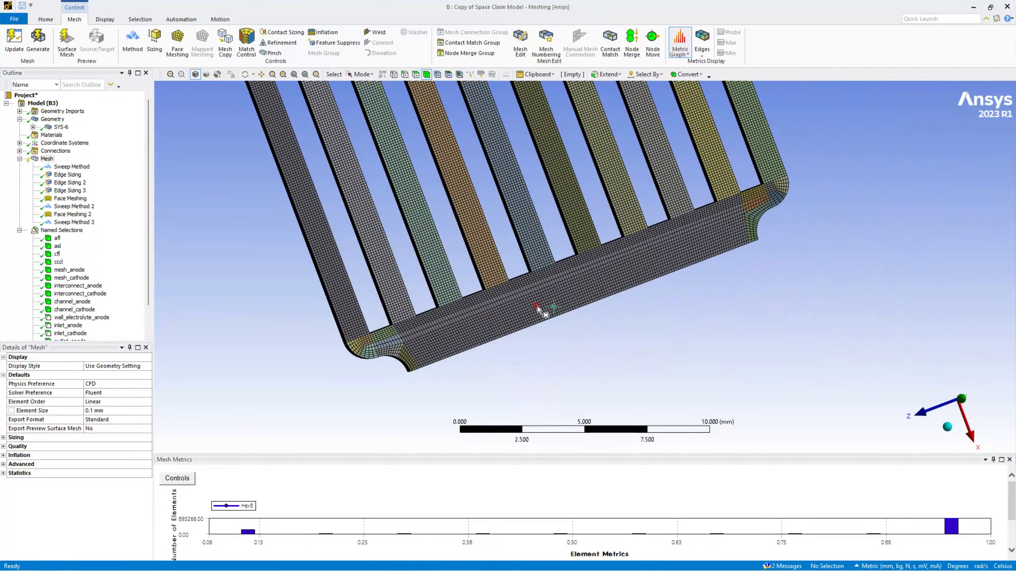
Hide the bodies of the channel_anode named selection and show the channel_cathode bodies in their place
scroll(535, 298, up, 2)
scroll(538, 304, down, 4)
ctrl+middle_drag(450, 165, 574, 306)
scroll(574, 307, up, 3)
ctrl+middle_drag(553, 243, 474, 212)
scroll(103, 256, down, 2)
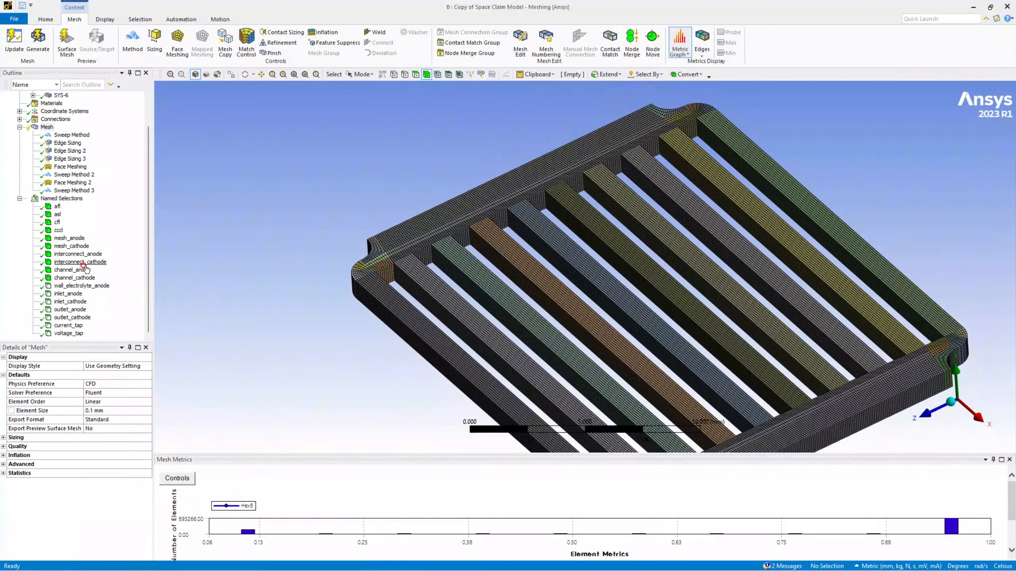
right_click(71, 273)
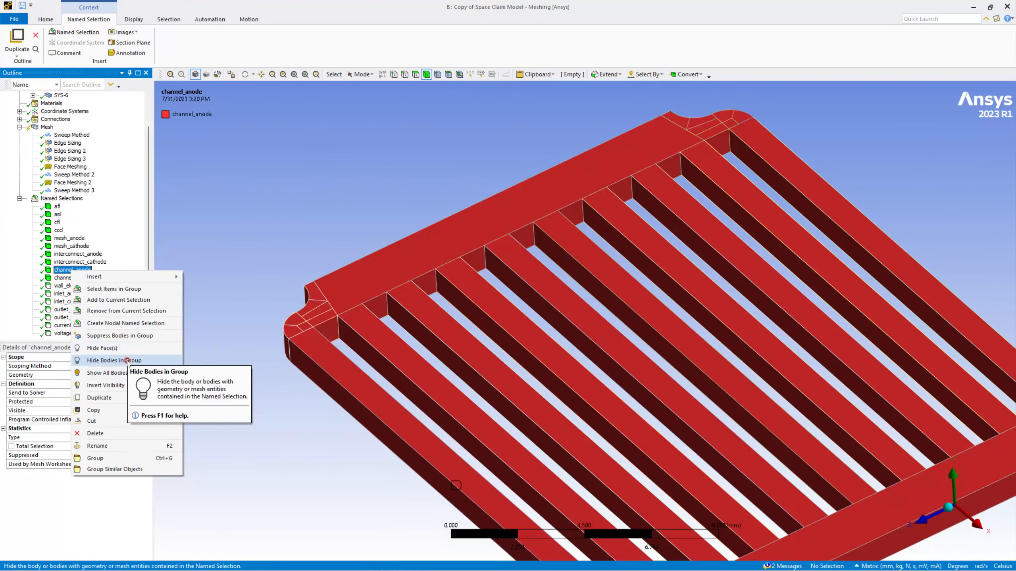
click(116, 360)
right_click(82, 280)
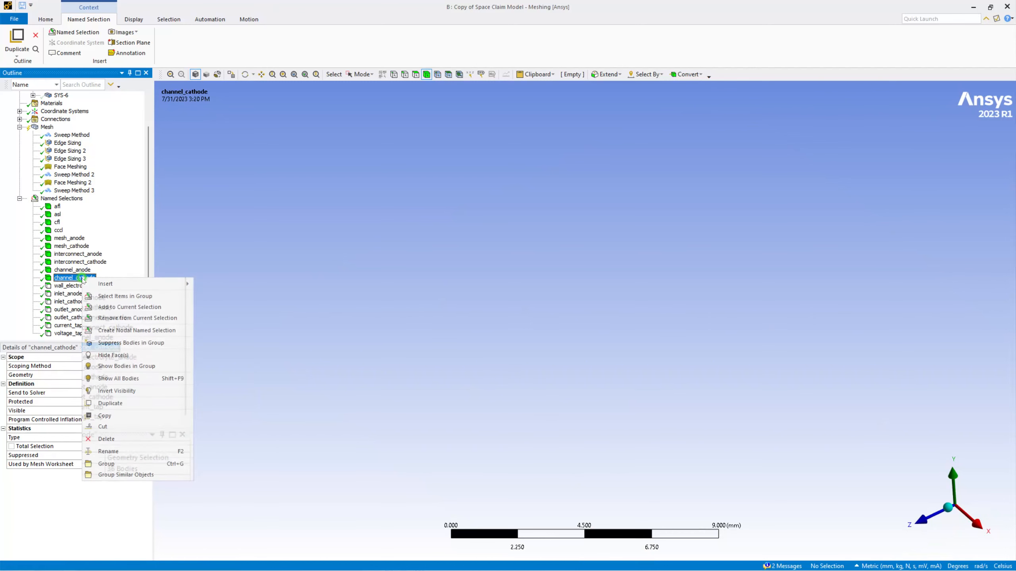
click(130, 379)
Box-select all displayed cathode channel bodies and generate the mesh on them
scroll(310, 243, down, 3)
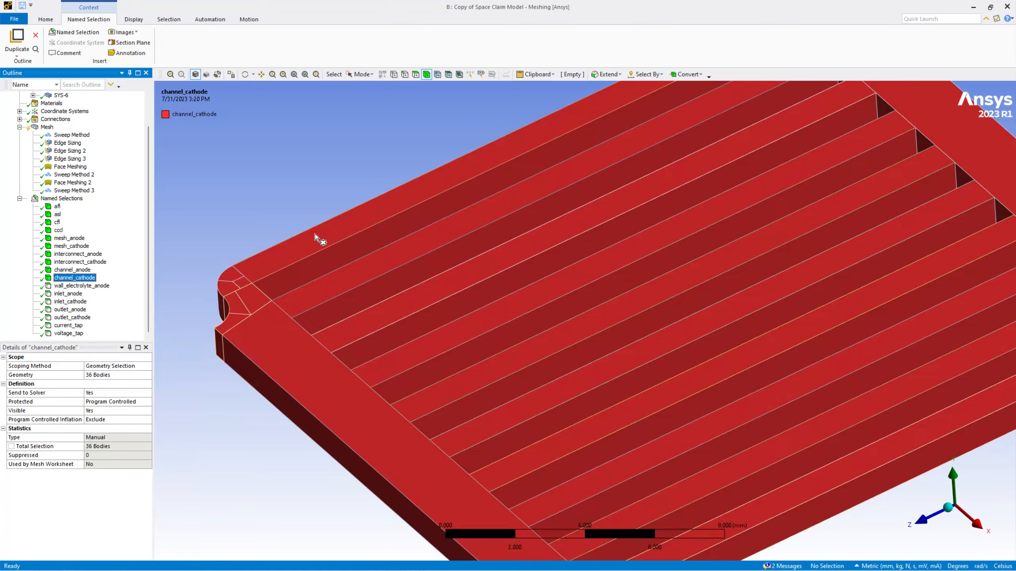
drag(315, 152, 942, 447)
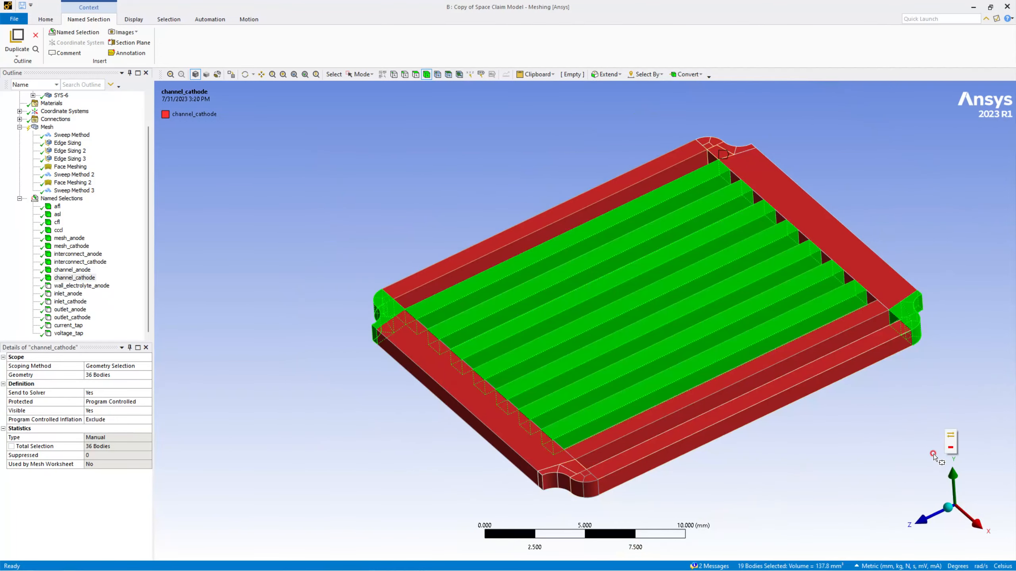
scroll(816, 359, up, 2)
scroll(787, 355, down, 3)
drag(400, 165, 883, 486)
right_click(597, 239)
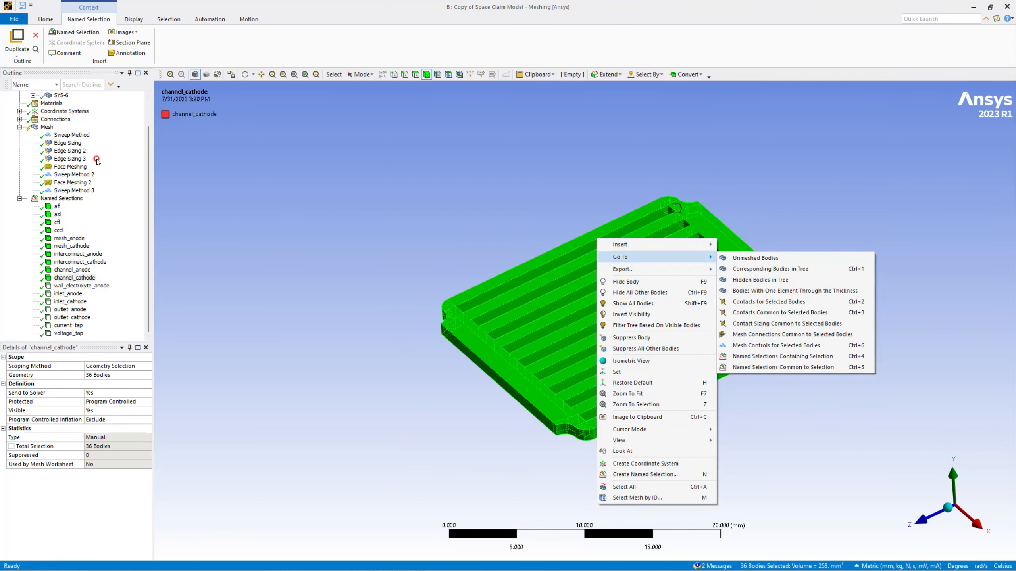
click(49, 127)
drag(398, 137, 843, 440)
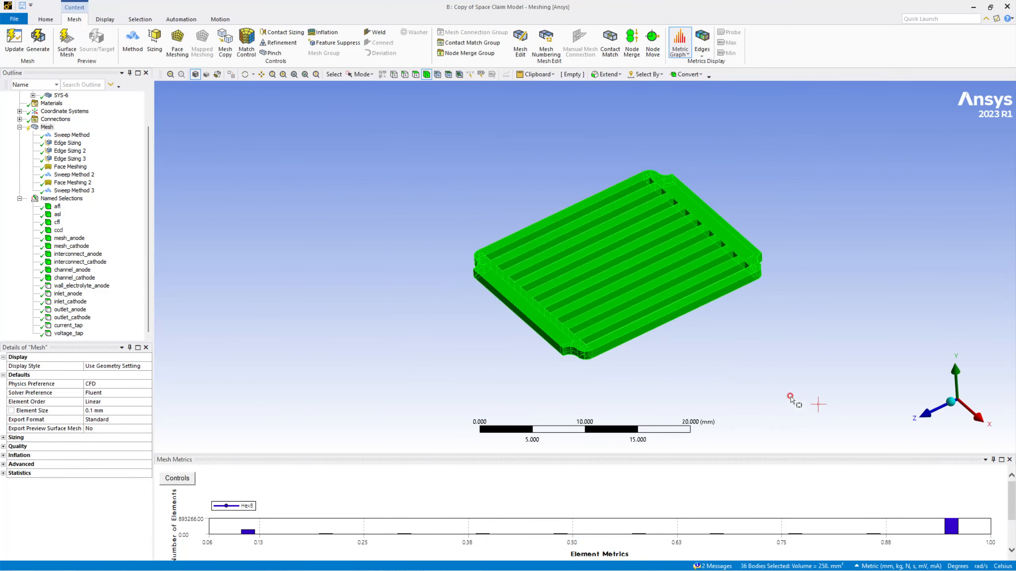
right_click(570, 259)
click(583, 210)
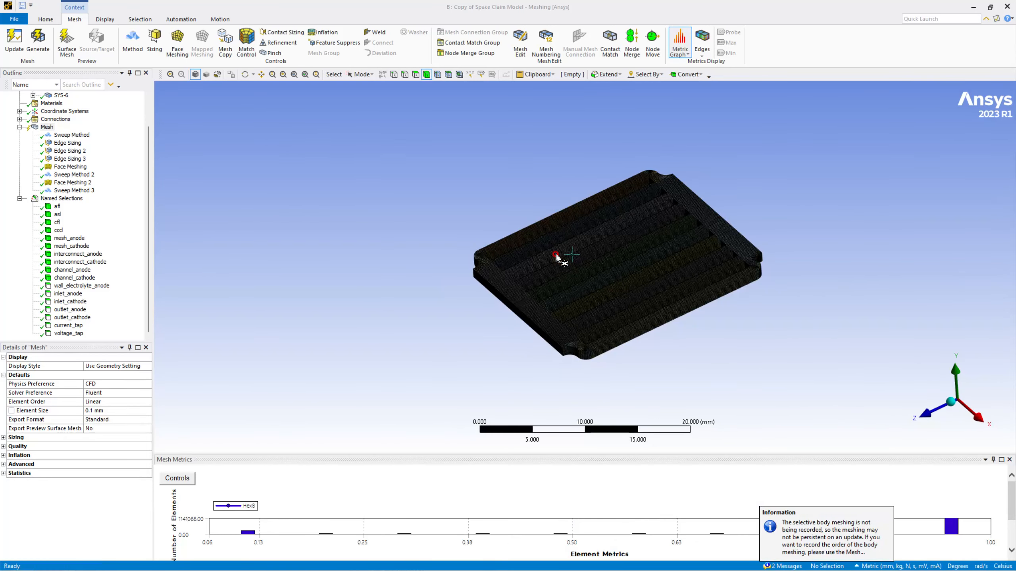
Examine the mesh on the cathode channel, including its corner bodies, headers and parallel ribs
middle_drag(573, 280, 604, 332)
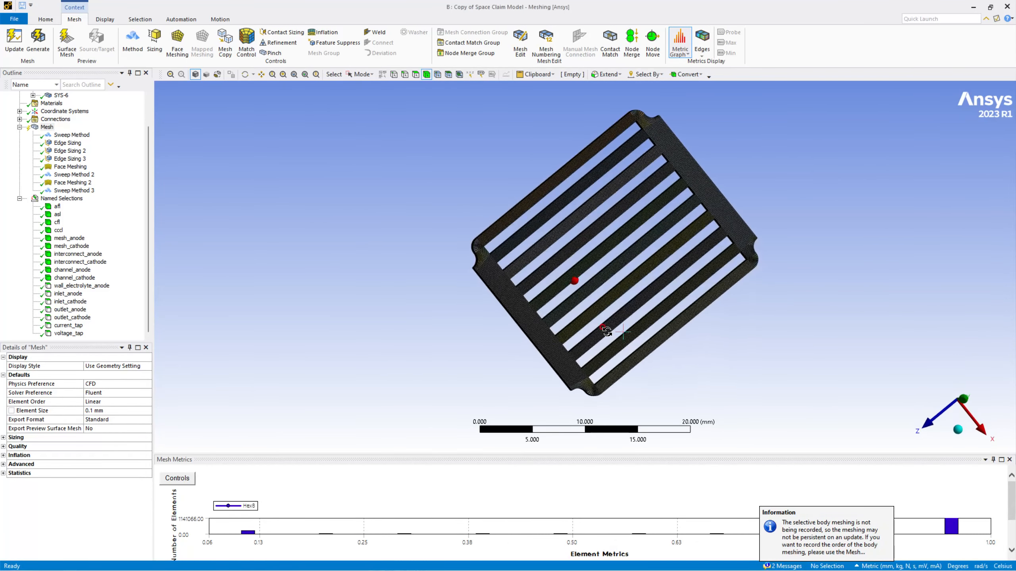
scroll(489, 239, up, 5)
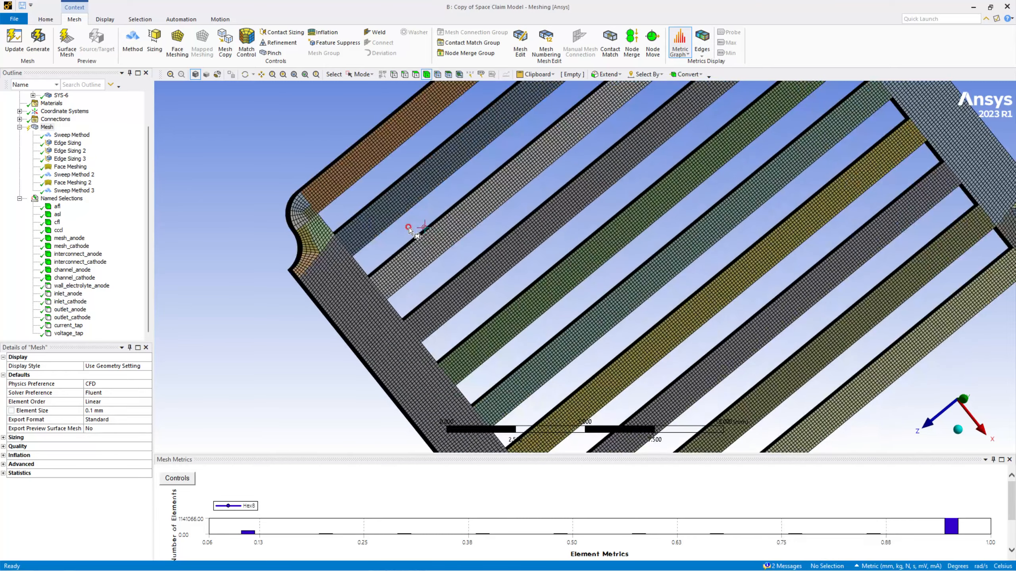
middle_drag(409, 227, 380, 215)
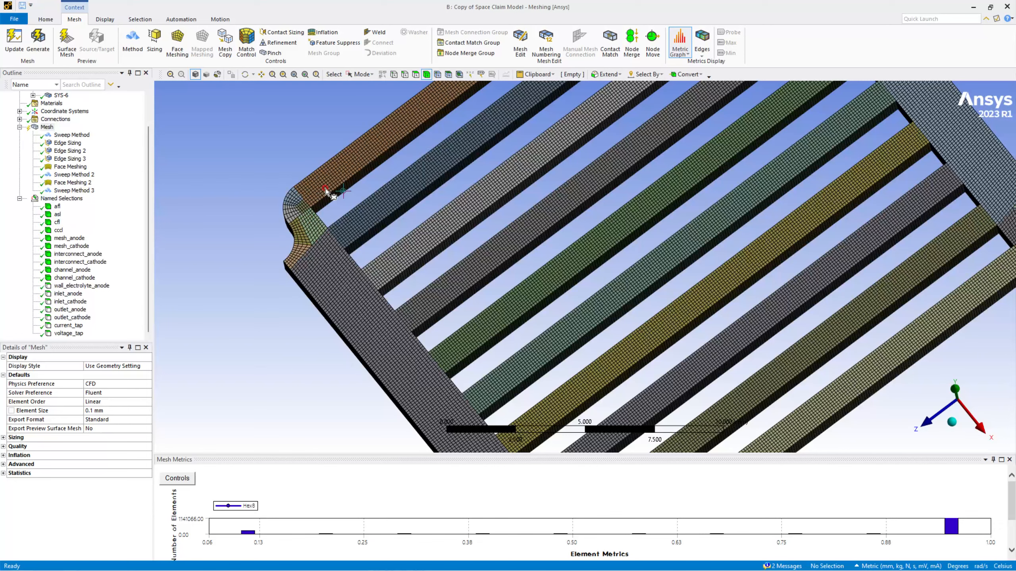
scroll(333, 212, down, 4)
scroll(479, 296, up, 5)
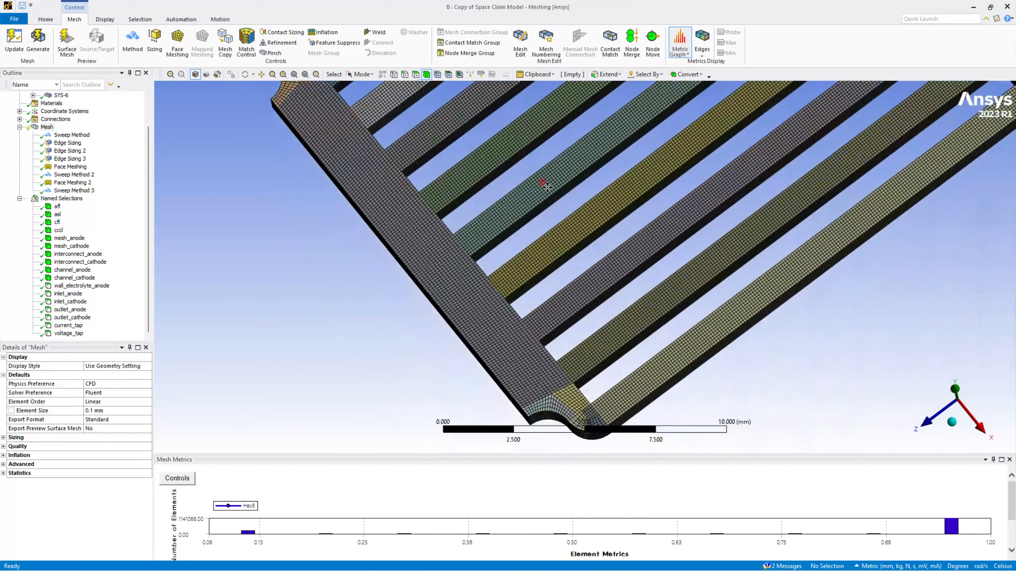
scroll(516, 301, up, 1)
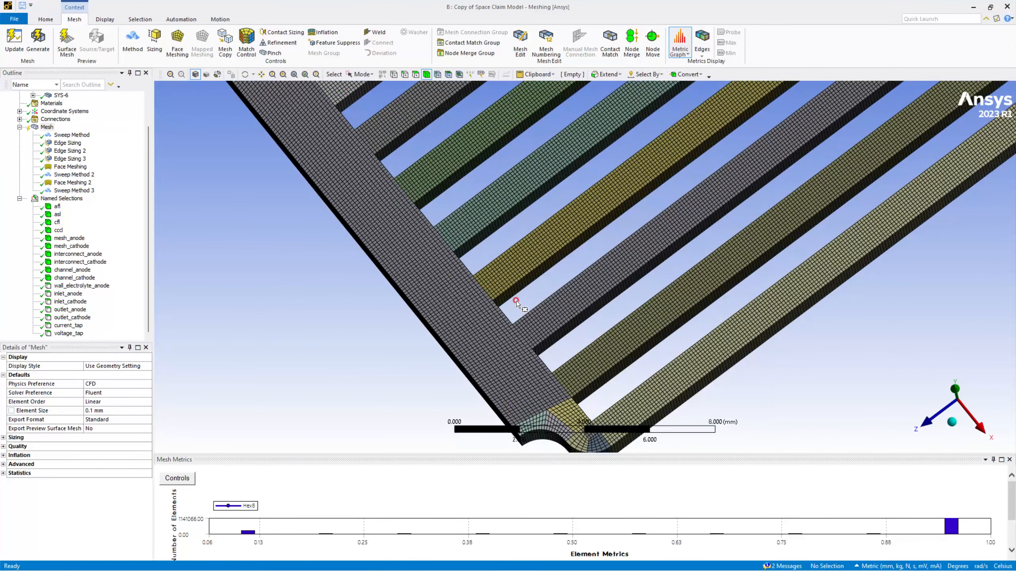
ctrl+middle_drag(521, 291, 504, 452)
scroll(504, 452, down, 3)
mouse_move(400, 294)
middle_down()
mouse_move(390, 288)
mouse_move(431, 221)
mouse_move(513, 191)
mouse_move(517, 200)
mouse_move(392, 288)
middle_up()
scroll(393, 288, up, 2)
scroll(473, 254, up, 2)
scroll(473, 254, down, 5)
ctrl+middle_drag(578, 246, 555, 329)
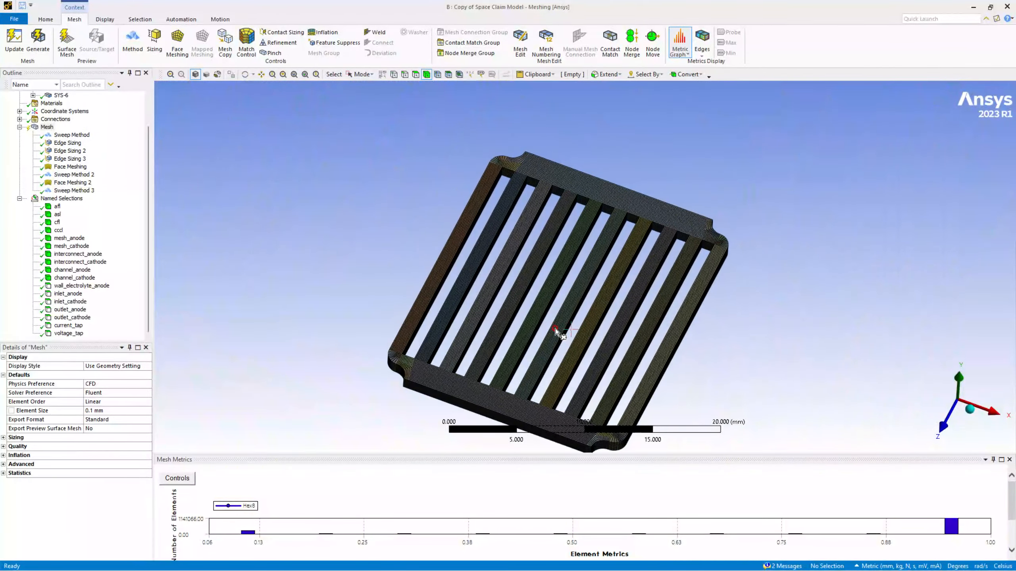
scroll(559, 287, up, 2)
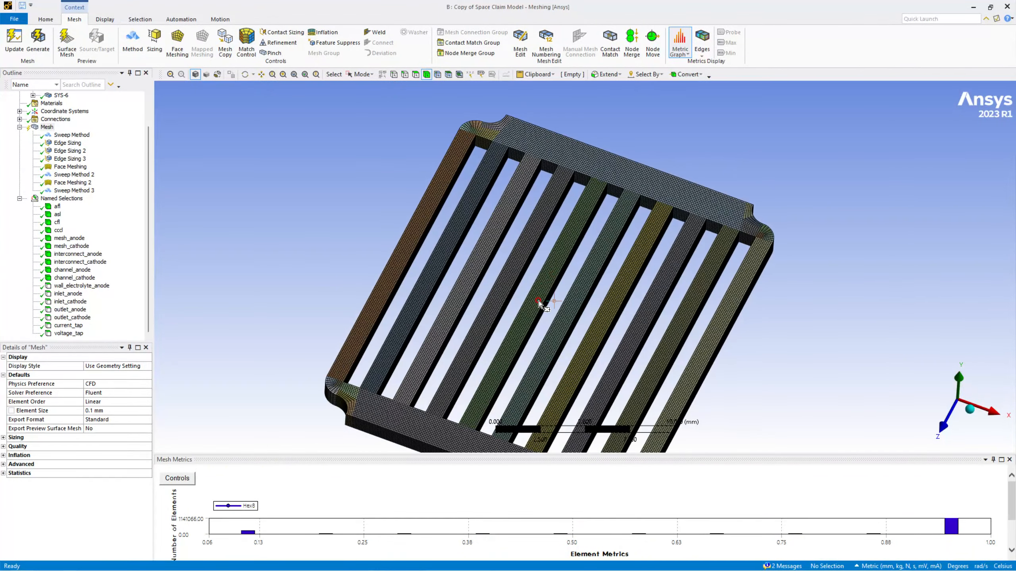
scroll(540, 298, up, 2)
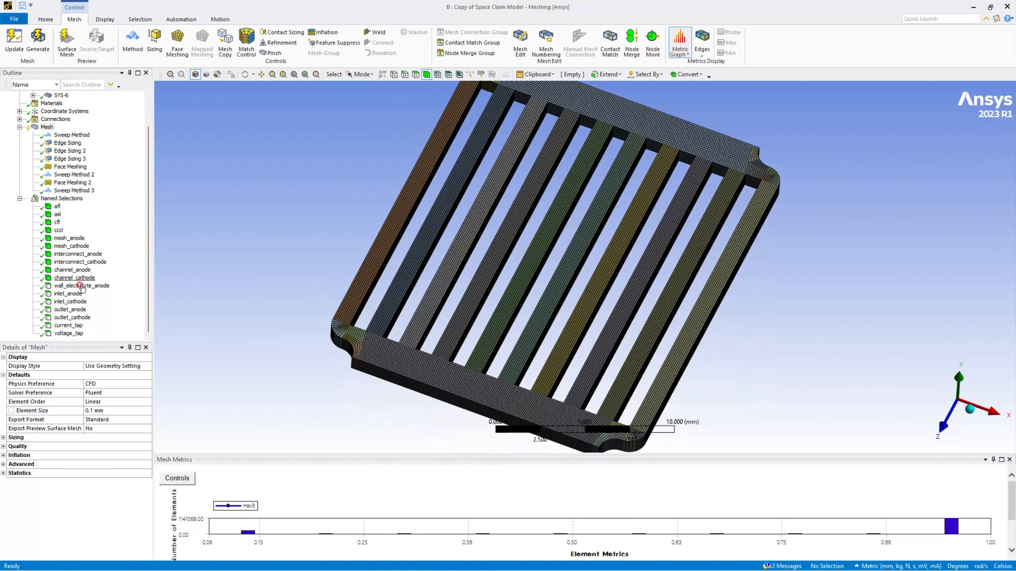
Show all bodies of the geometry again and display the mesh on the full fuel cell stack
right_click(73, 278)
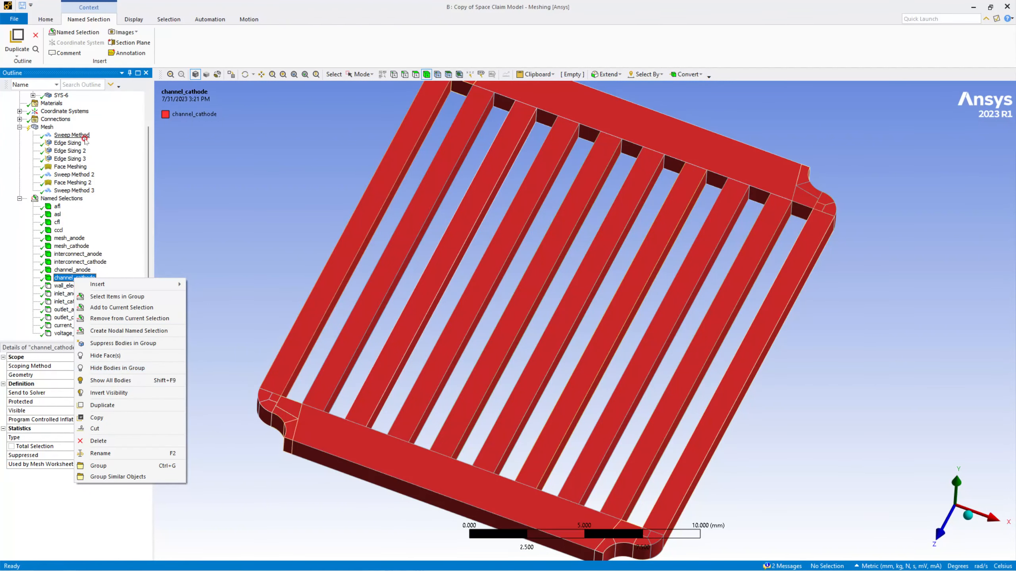
drag(148, 155, 149, 112)
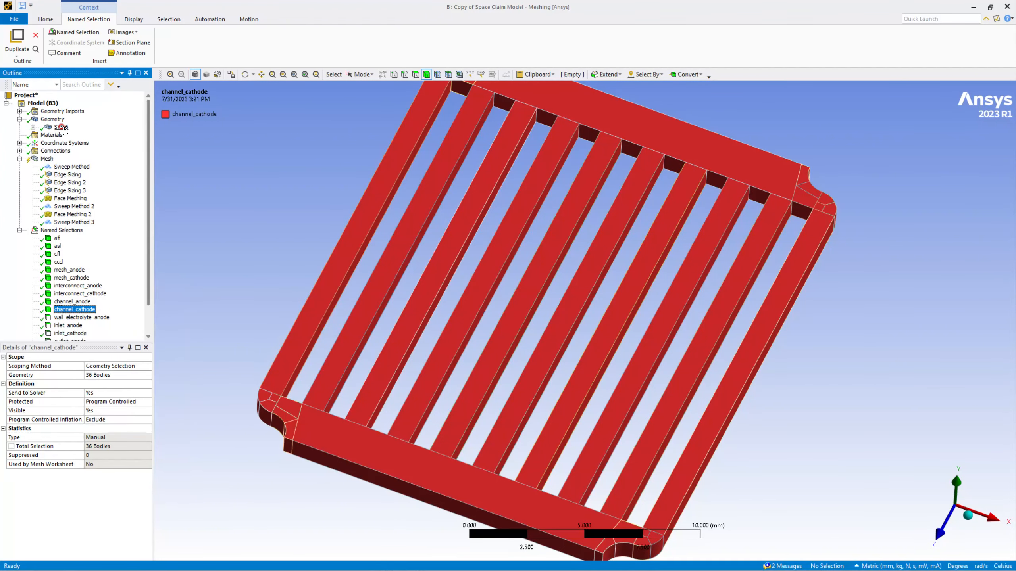
right_click(61, 121)
click(148, 136)
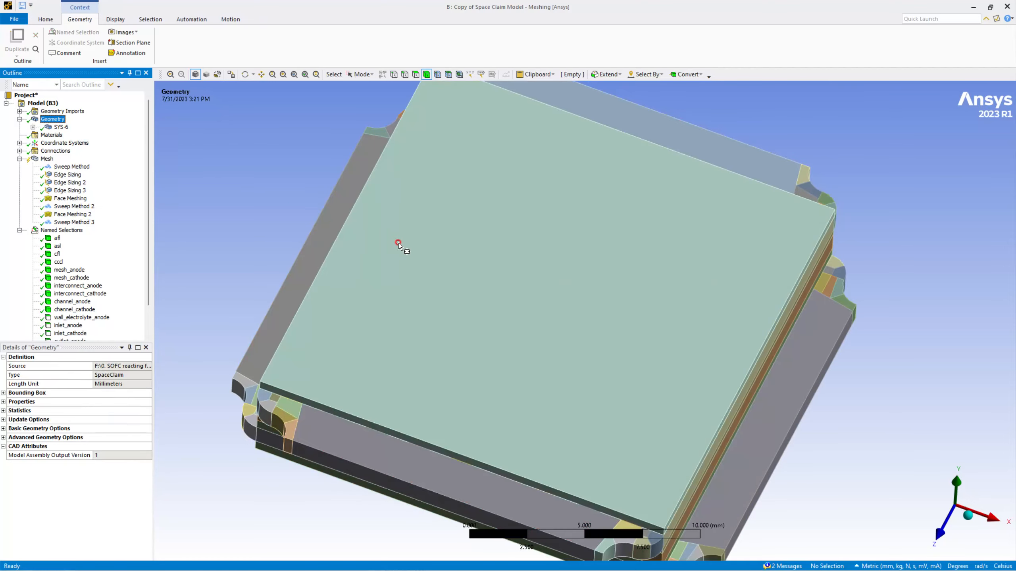
click(47, 159)
Check the stack's corner for bodies without a mesh and generate the mesh for the whole model
middle_drag(469, 332, 509, 316)
scroll(520, 313, up, 5)
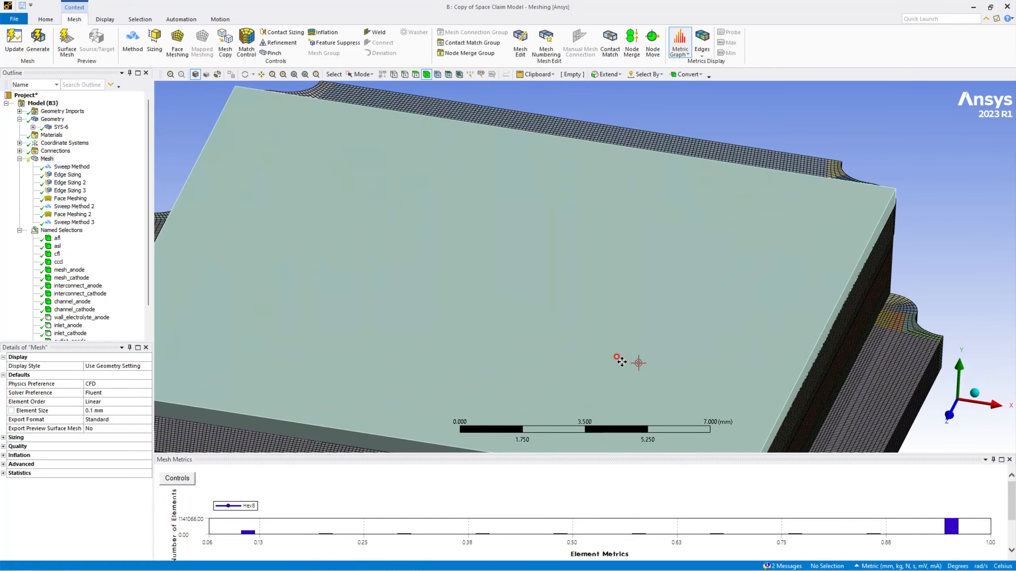
ctrl+middle_drag(634, 363, 575, 149)
middle_drag(699, 364, 631, 384)
scroll(676, 377, up, 3)
ctrl+middle_drag(715, 372, 623, 226)
scroll(563, 247, up, 8)
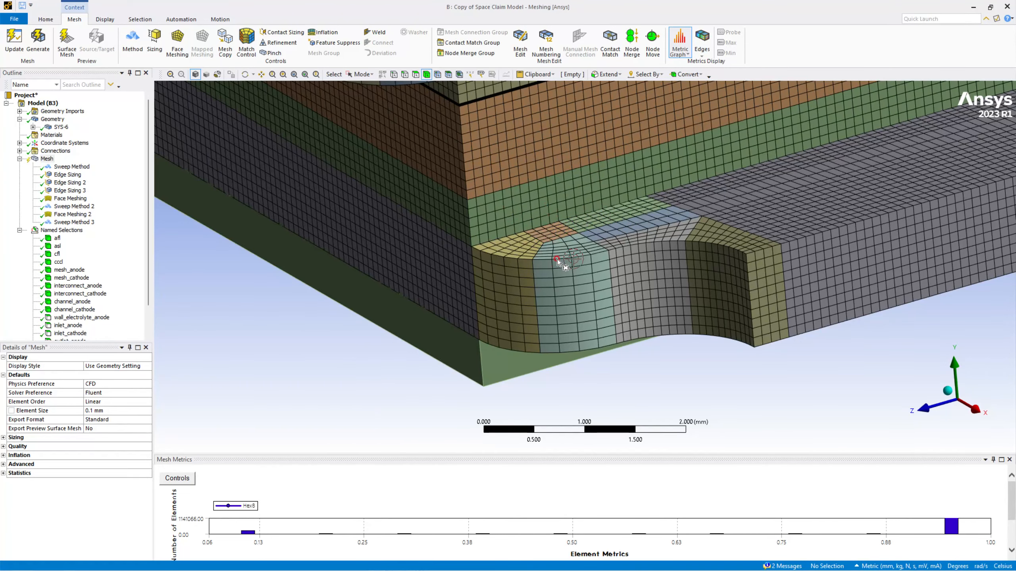
middle_drag(557, 259, 562, 257)
click(37, 40)
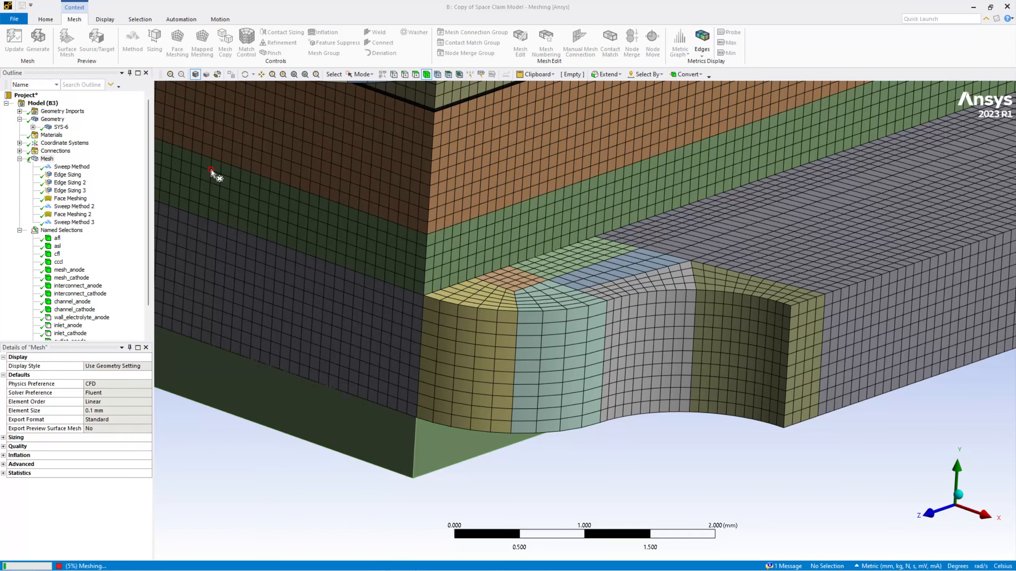
Examine the completed mesh at the stack's corner, where the layers meet the anode and cathode channel bodies, finishing in isometric view
scroll(474, 278, up, 1)
scroll(474, 278, down, 10)
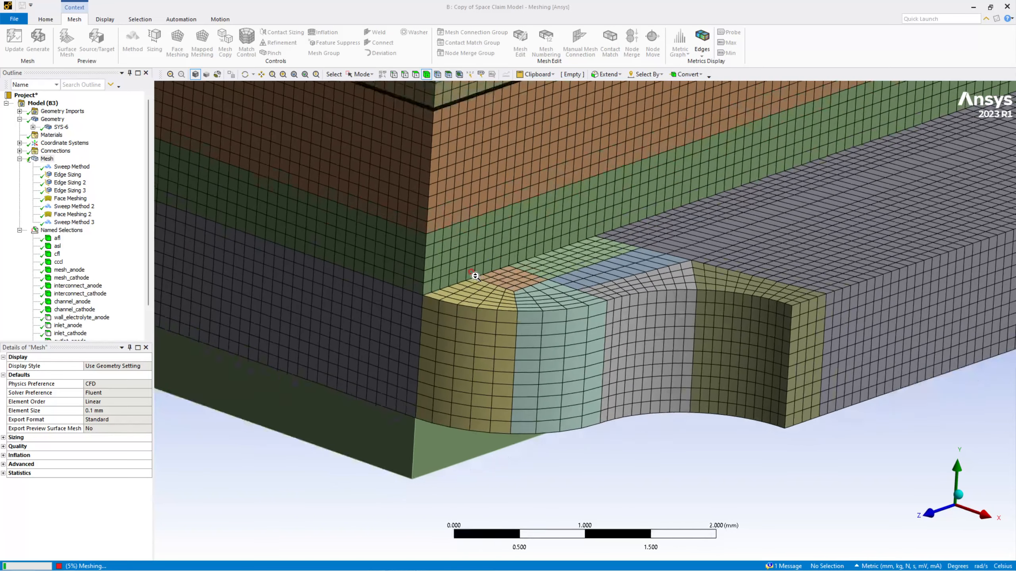
ctrl+middle_drag(542, 285, 567, 356)
scroll(606, 371, up, 1)
scroll(606, 372, down, 1)
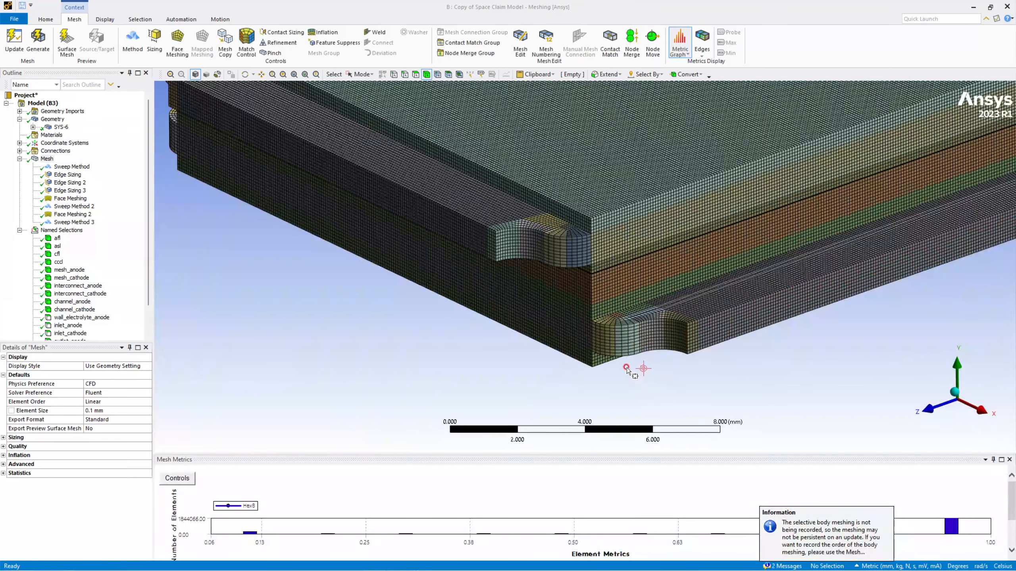
middle_drag(591, 348, 575, 387)
scroll(576, 335, up, 4)
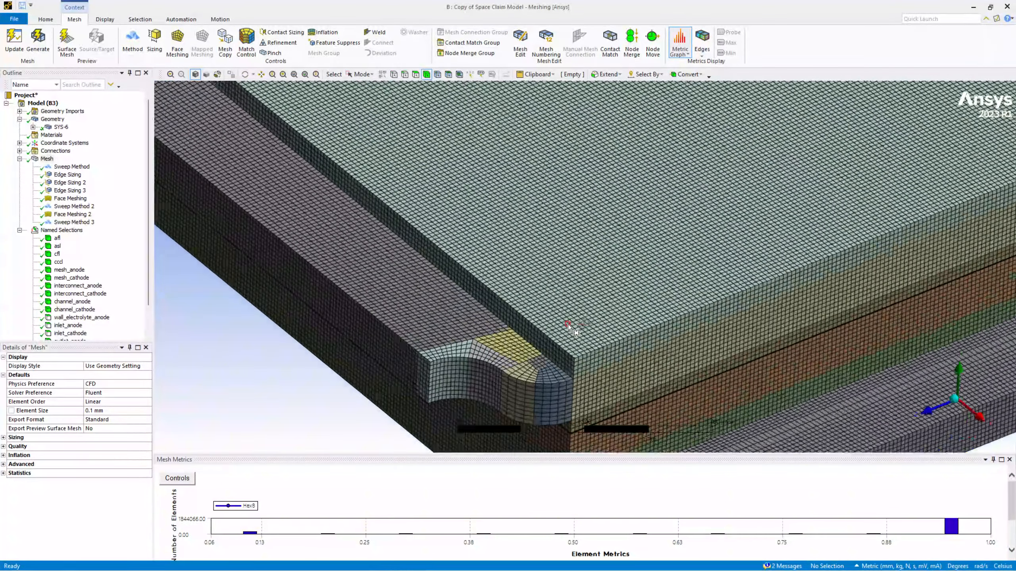
mouse_move(572, 338)
middle_down()
mouse_move(612, 295)
mouse_move(581, 331)
middle_up()
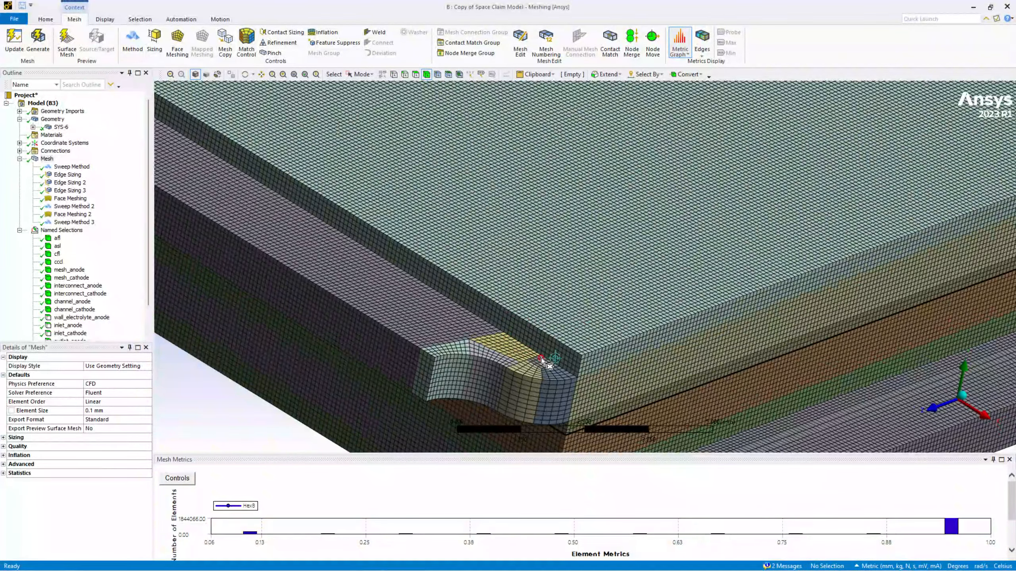
scroll(545, 349, up, 2)
scroll(546, 350, down, 6)
ctrl+middle_drag(618, 402, 587, 316)
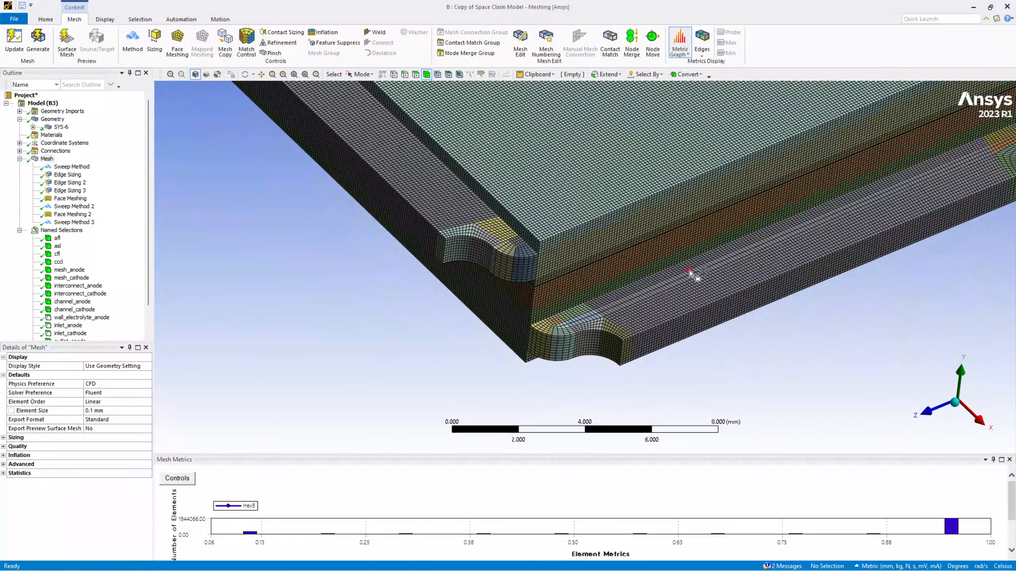
middle_drag(612, 341, 567, 320)
scroll(568, 320, up, 4)
ctrl+middle_drag(600, 391, 576, 208)
scroll(560, 301, up, 3)
scroll(495, 253, down, 2)
middle_drag(495, 253, 540, 286)
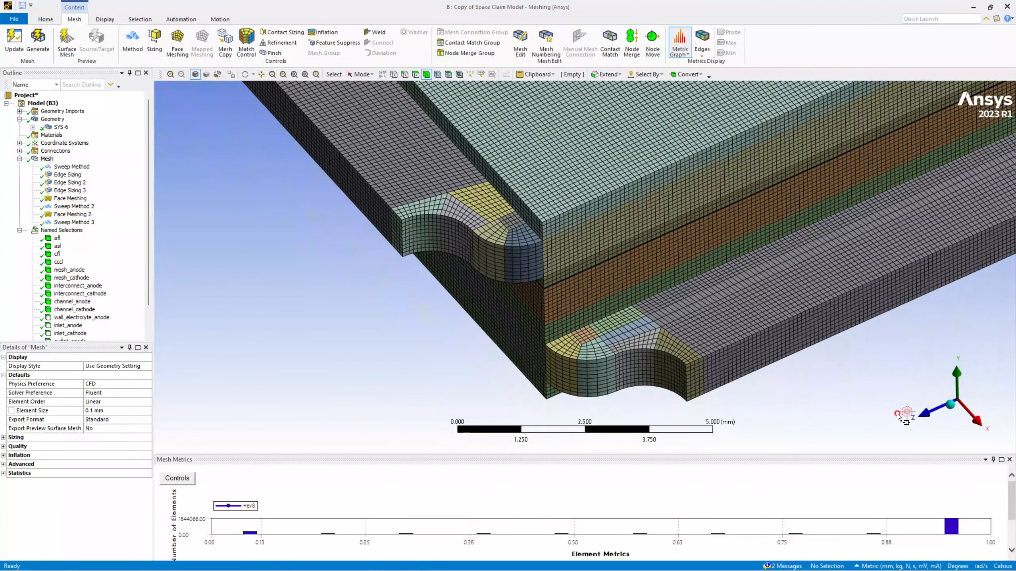
click(951, 404)
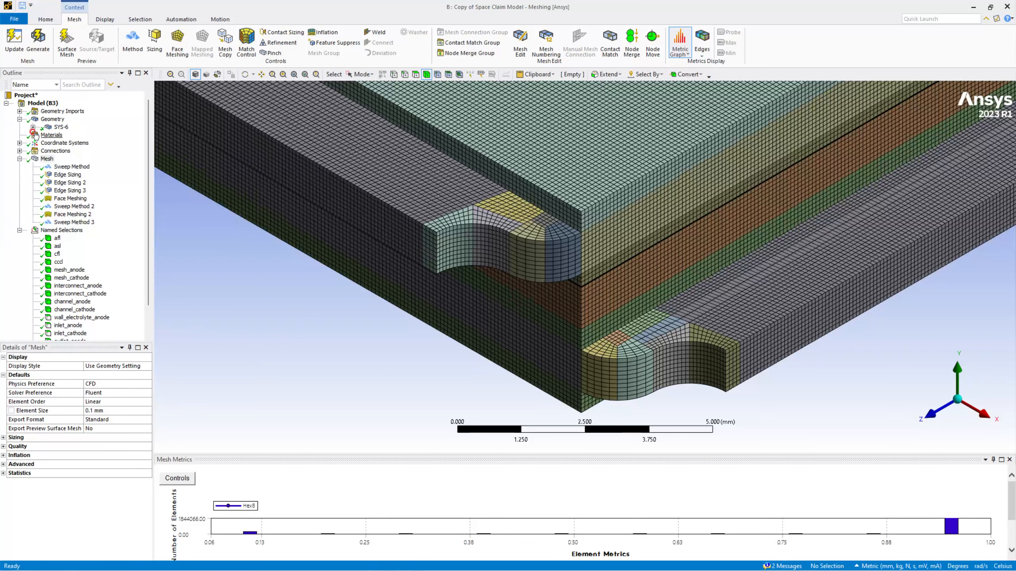
Suppress the bodies of afl, asl, cfl, cccl, mesh_anode, mesh_cathode, interconnect_anode and interconnect_cathode, and display the mesh of the remaining channels
click(56, 239)
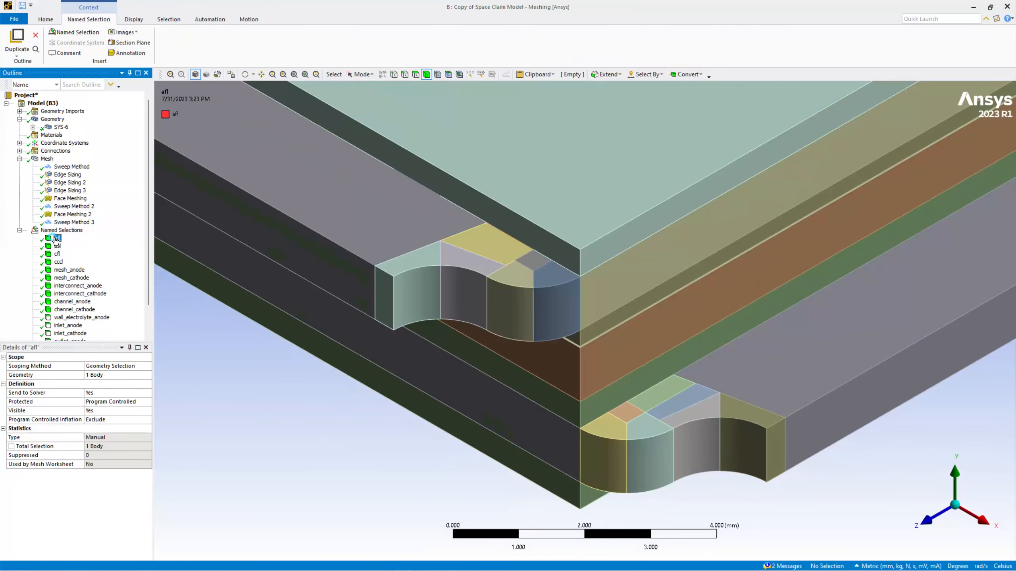
ctrl+click(57, 246)
ctrl+click(57, 254)
ctrl+click(58, 262)
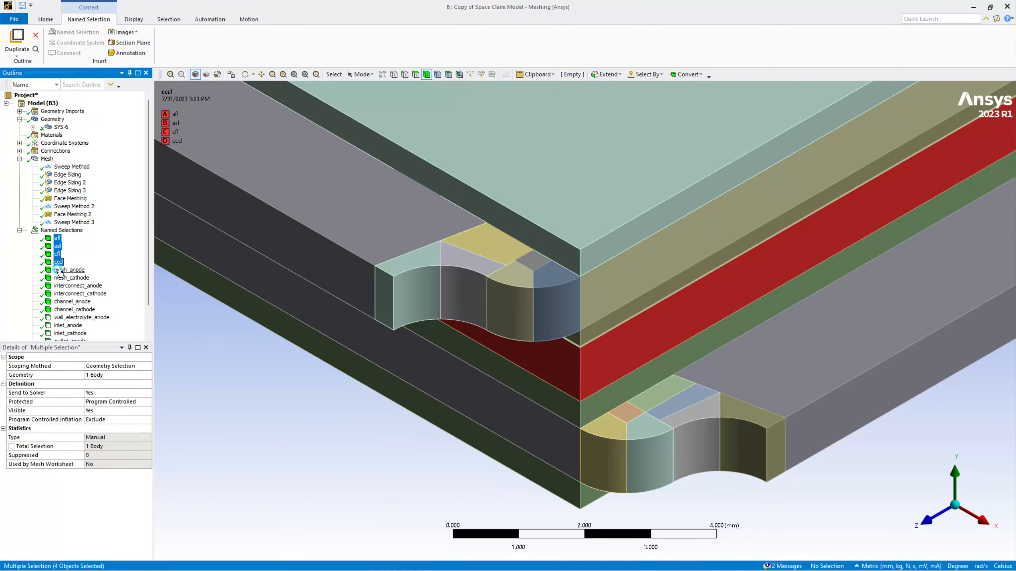
ctrl+click(60, 271)
ctrl+click(61, 278)
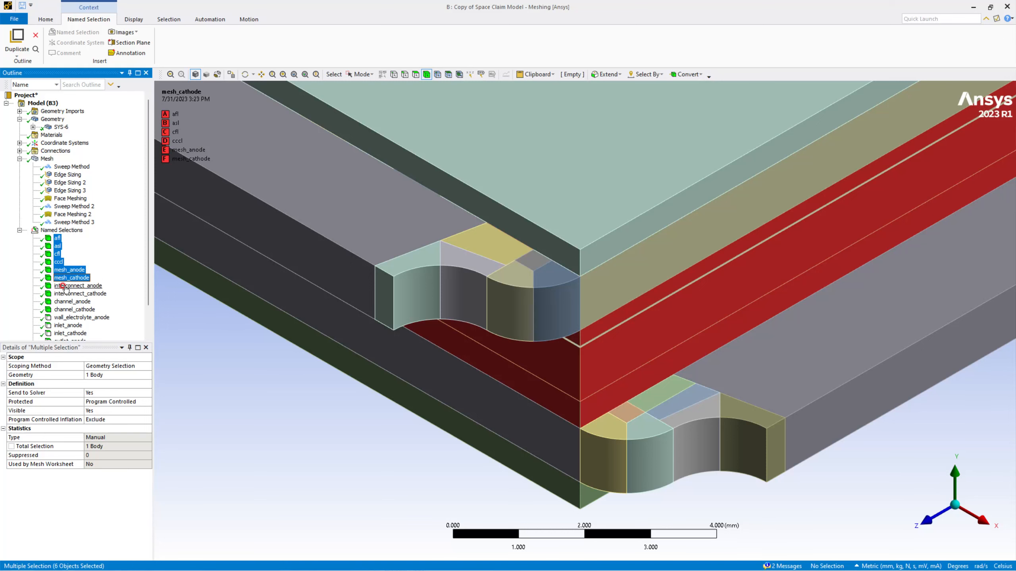
ctrl+click(65, 287)
ctrl+click(66, 294)
right_click(66, 295)
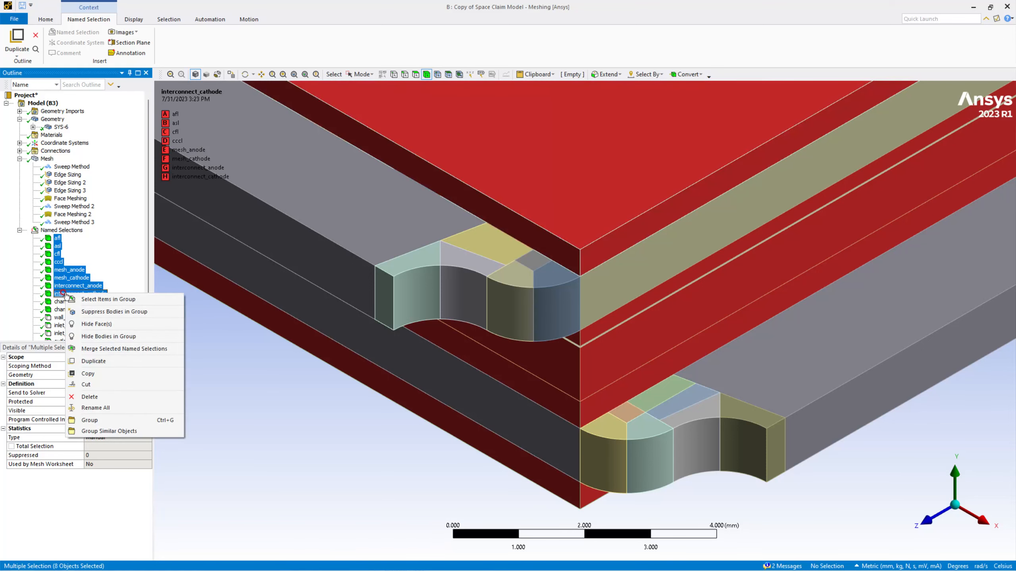
click(103, 312)
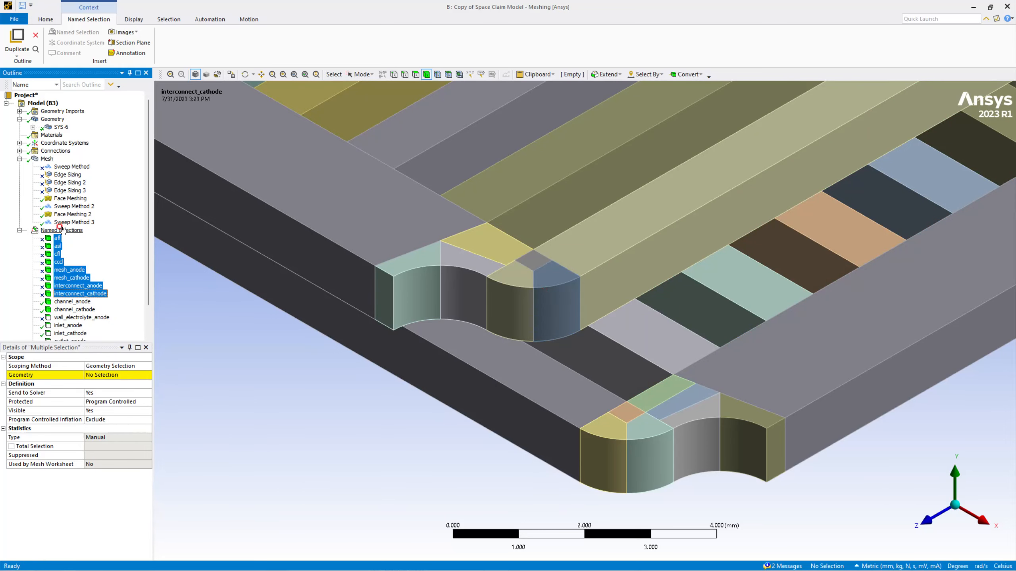
click(46, 158)
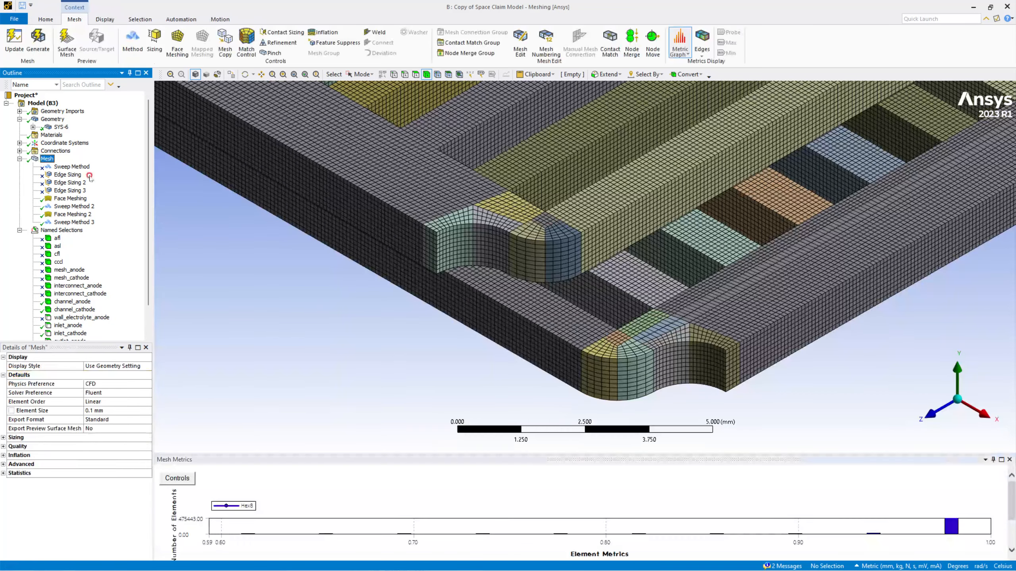
Use the mesh metric graph to isolate the lowest-quality hex elements and examine where they lie at the channel corner
click(681, 51)
click(697, 75)
click(247, 535)
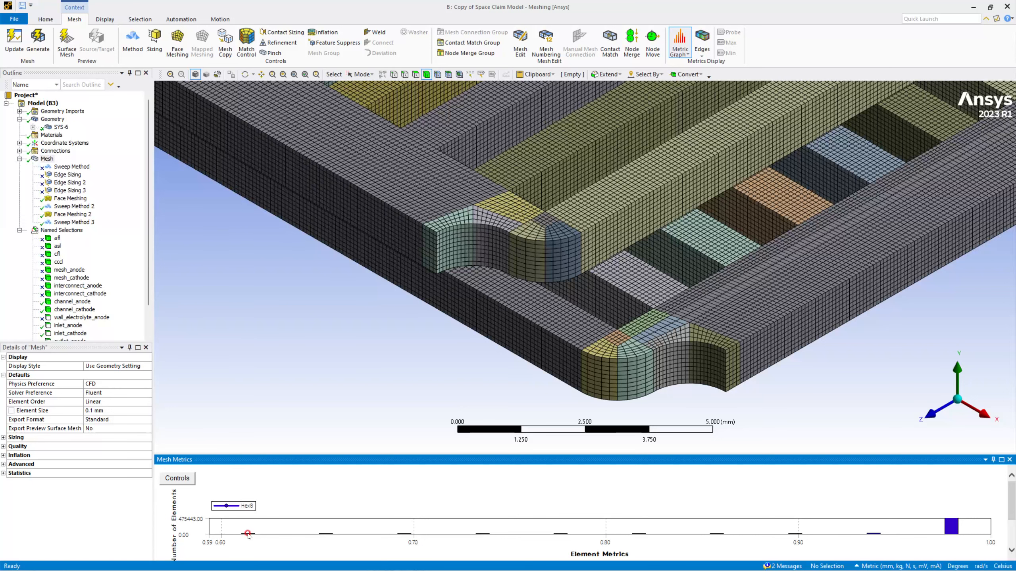
click(248, 534)
middle_drag(694, 334, 706, 387)
middle_drag(546, 328, 521, 320)
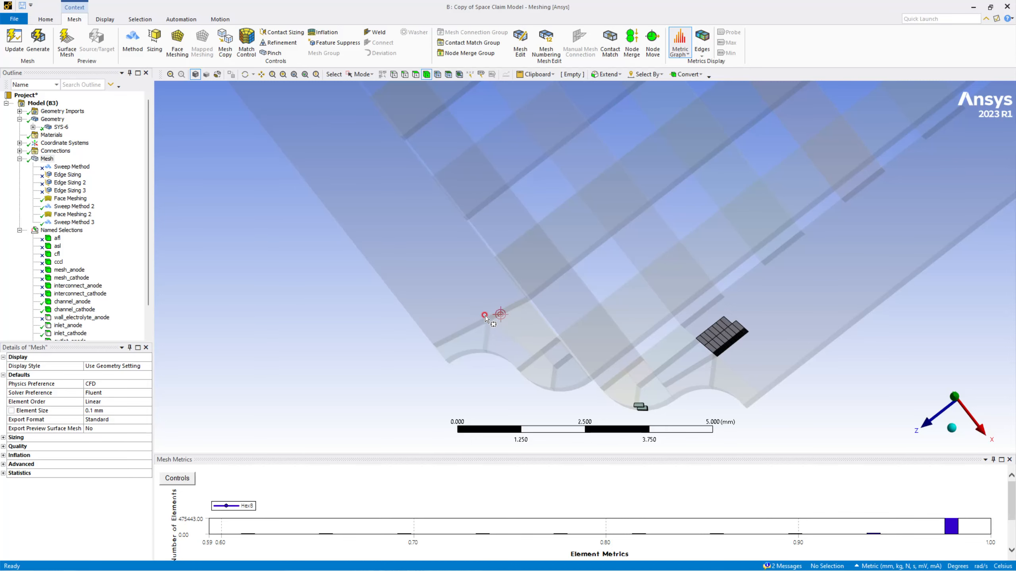
middle_drag(687, 346, 661, 301)
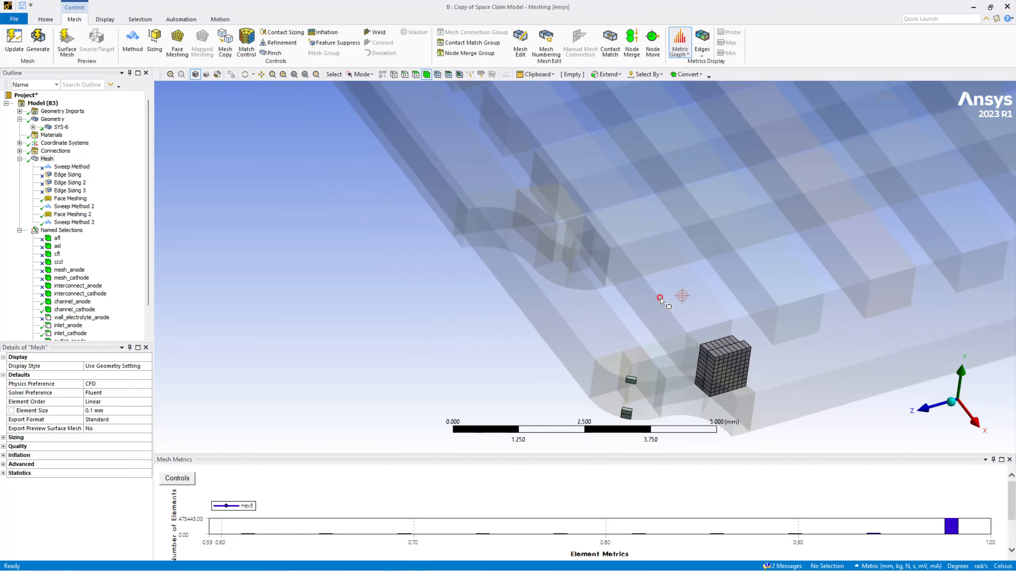
Isolate the elements of the second and third lowest quality bars and examine their positions across the channels
click(328, 534)
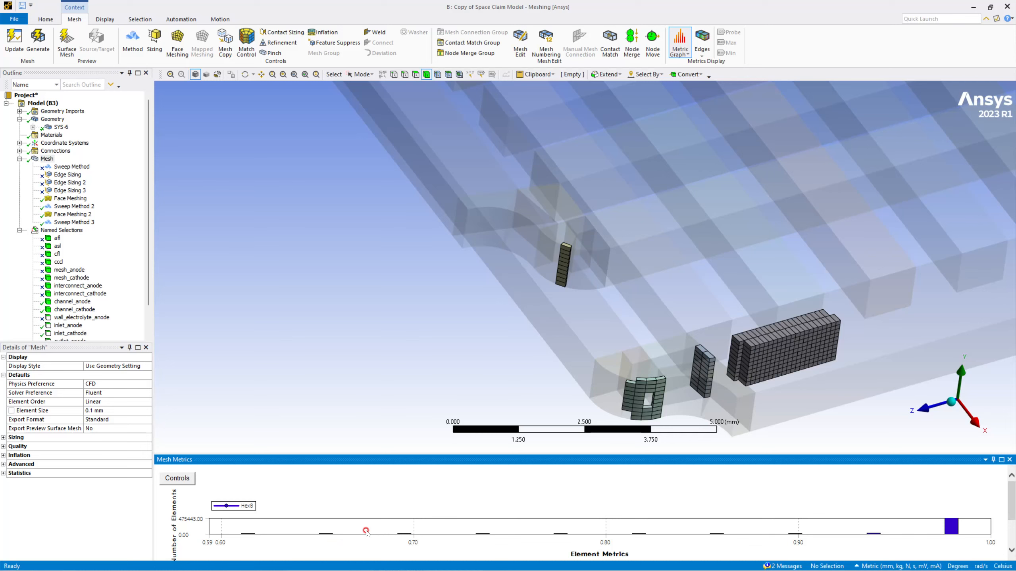
click(402, 533)
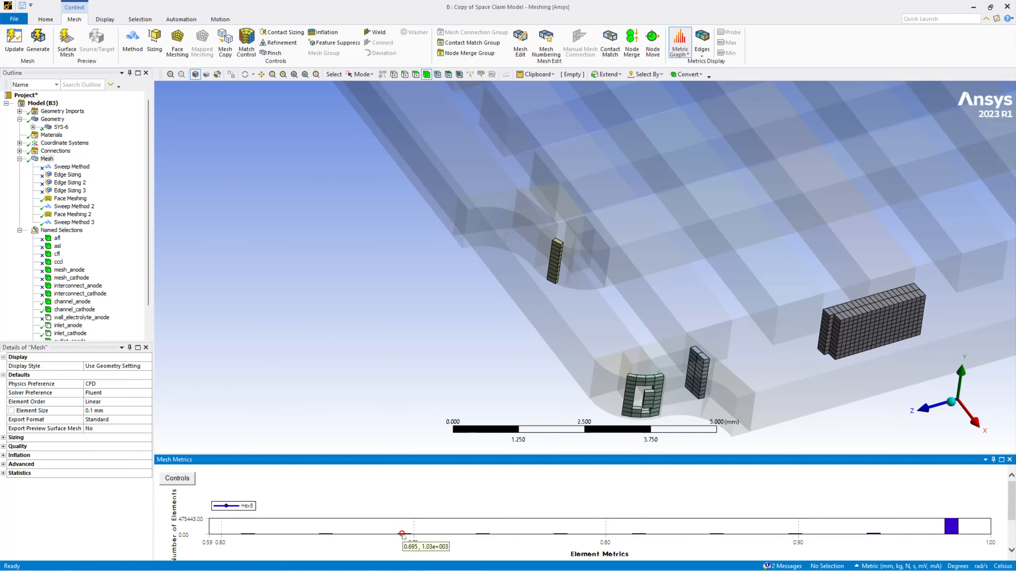
mouse_move(550, 306)
middle_down()
mouse_move(507, 333)
mouse_move(516, 302)
mouse_move(569, 302)
middle_up()
scroll(608, 282, up, 5)
scroll(610, 282, down, 8)
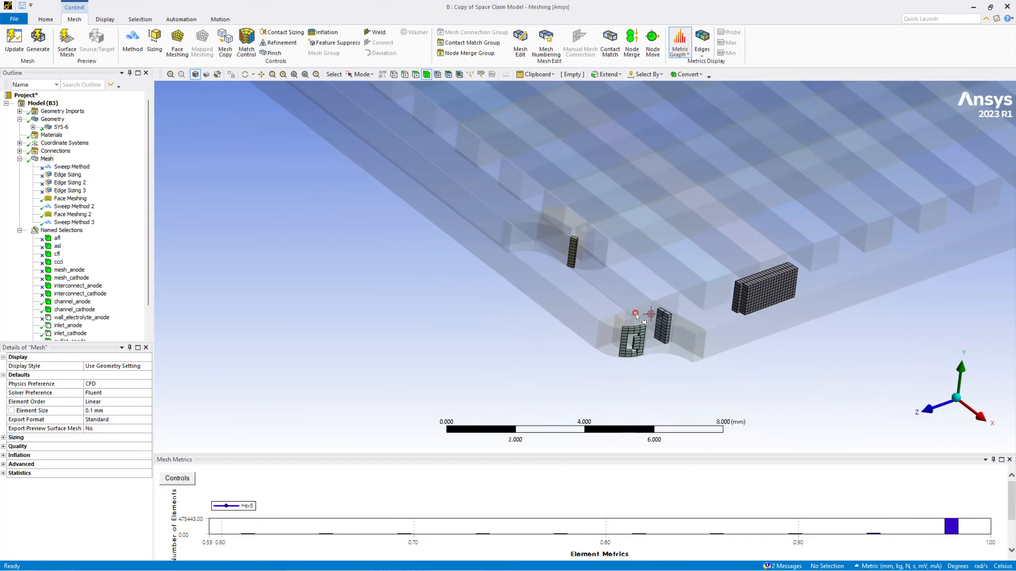
middle_drag(592, 305, 581, 312)
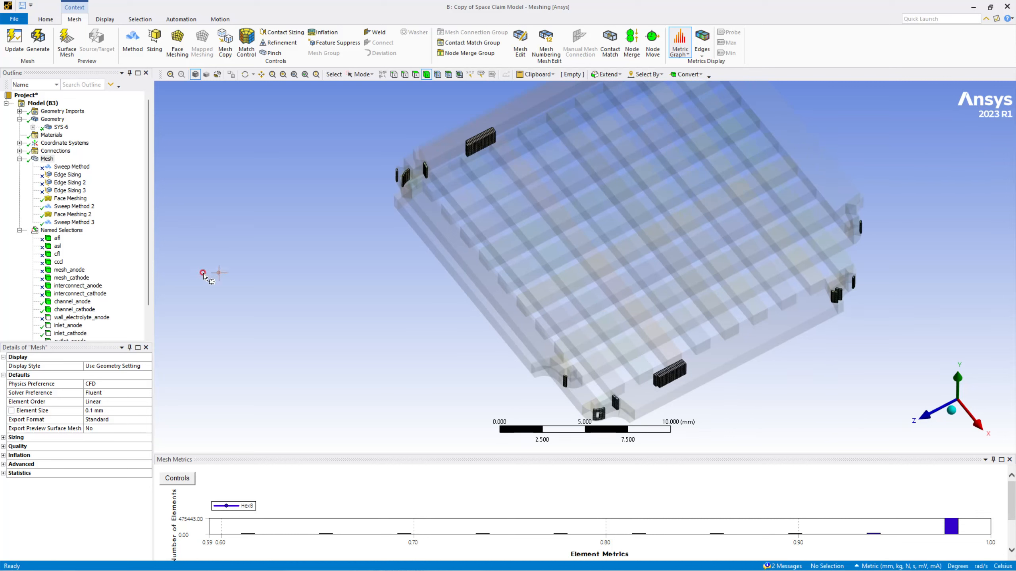
Unsuppress the bodies of afl, asl, cfl, cccl, mesh_anode, mesh_cathode, interconnect_anode and interconnect_cathode
right_click(57, 239)
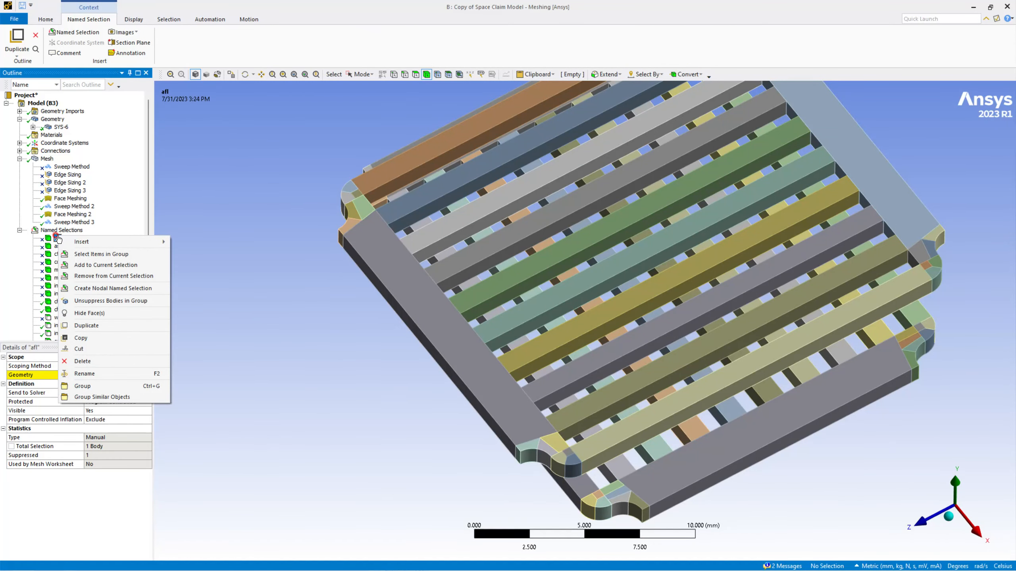
click(258, 261)
click(55, 239)
ctrl+click(56, 246)
ctrl+click(57, 254)
ctrl+click(58, 263)
ctrl+click(58, 271)
ctrl+click(59, 279)
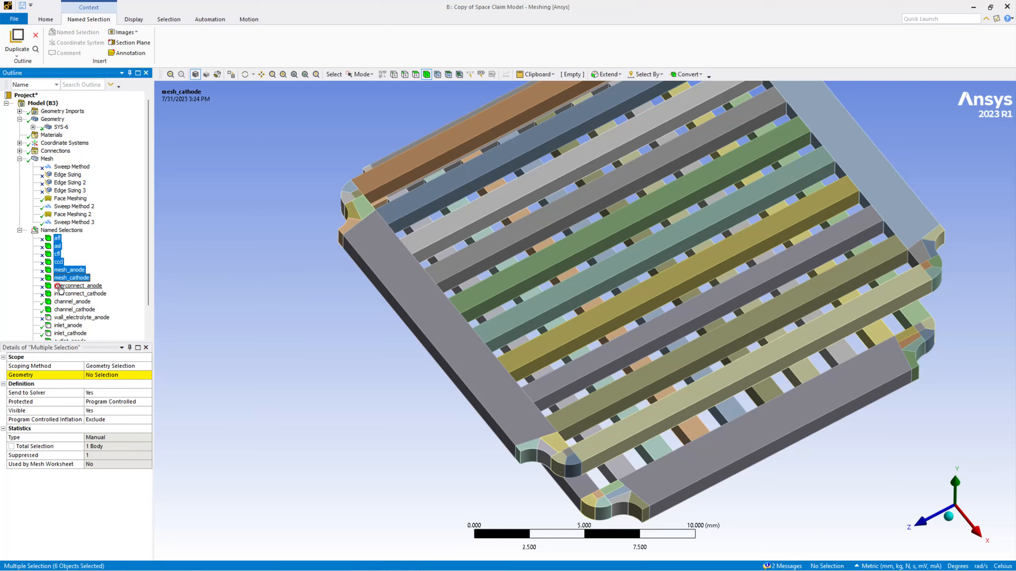
ctrl+click(60, 287)
ctrl+click(60, 294)
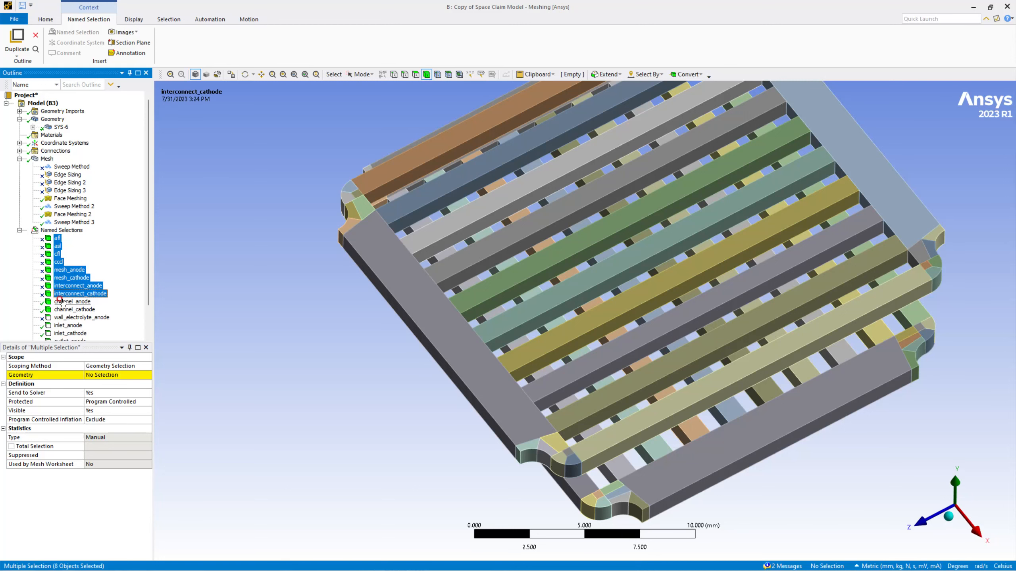
right_click(64, 296)
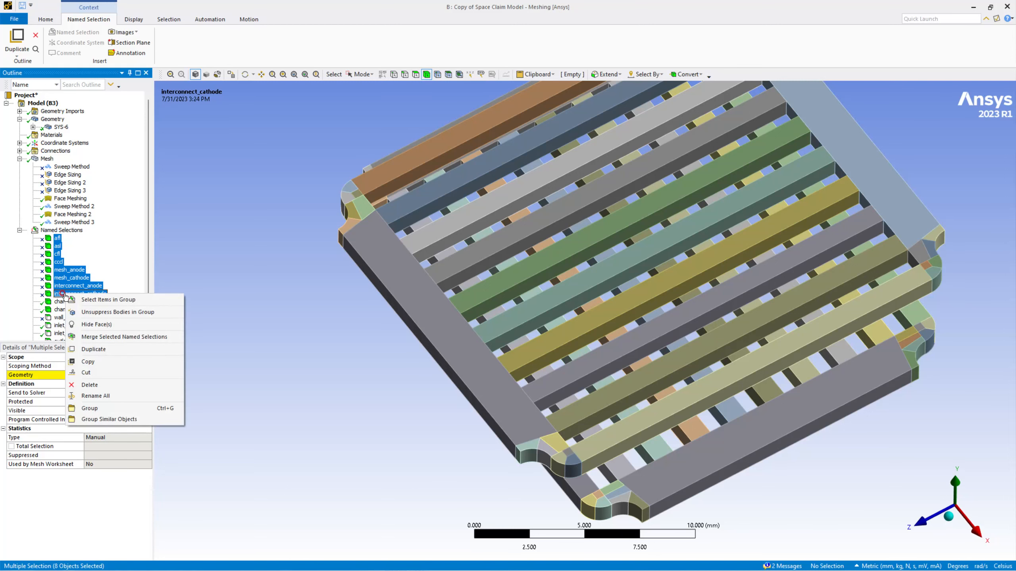
click(115, 312)
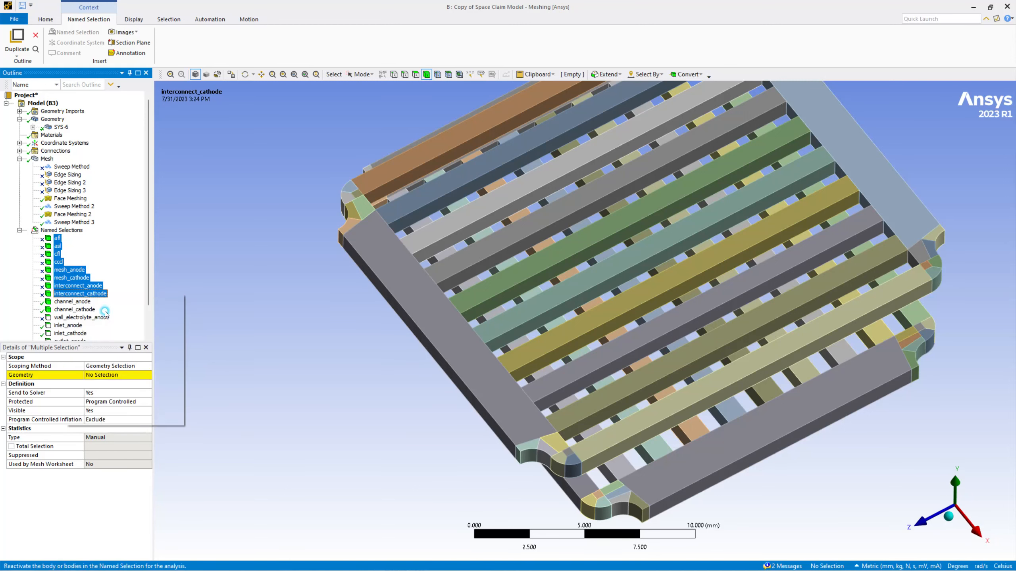
scroll(100, 249, down, 2)
scroll(95, 246, up, 2)
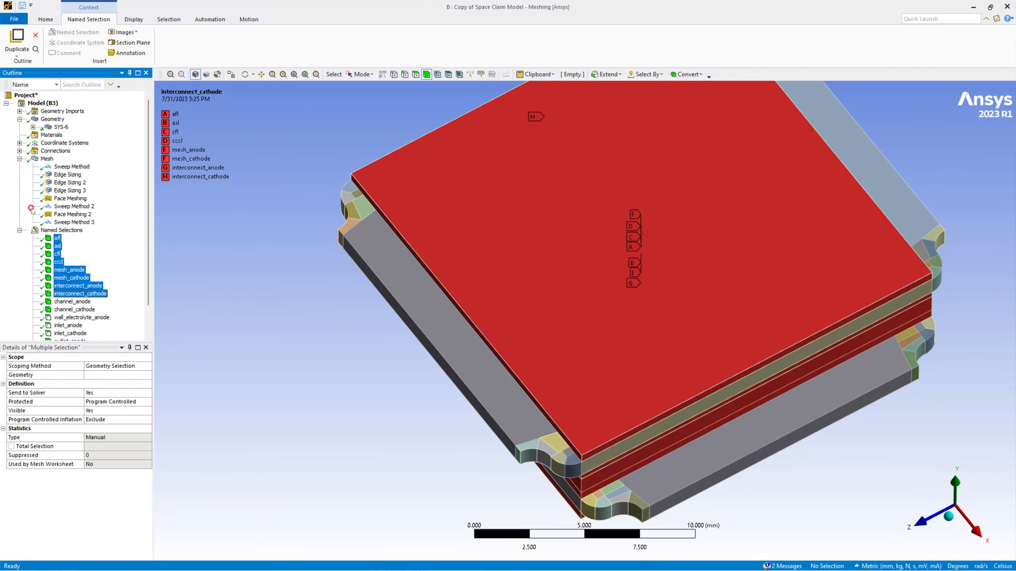
Display the mesh of the full stack and examine the front corner up close in isometric view
click(47, 159)
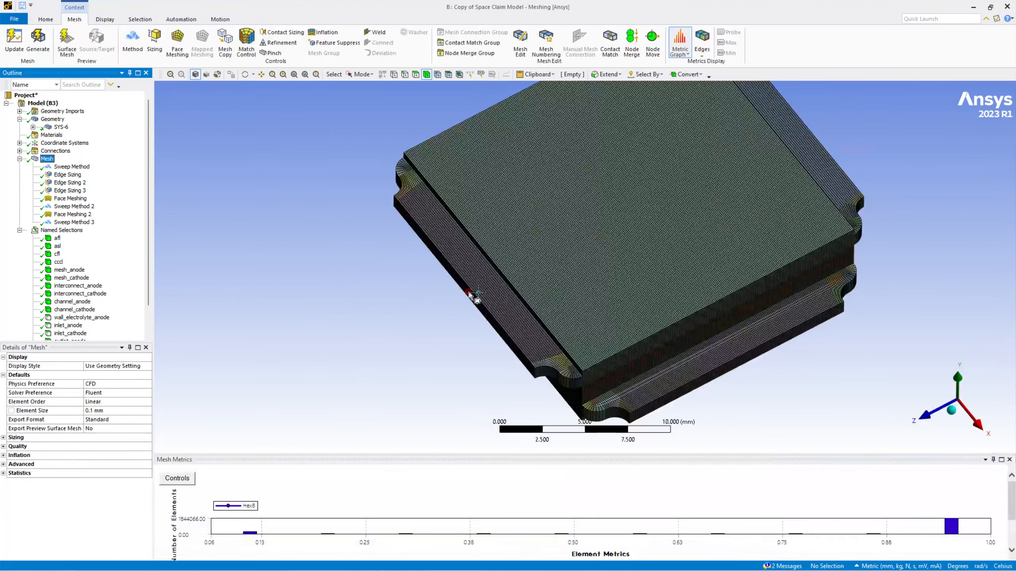
ctrl+middle_drag(527, 290, 436, 245)
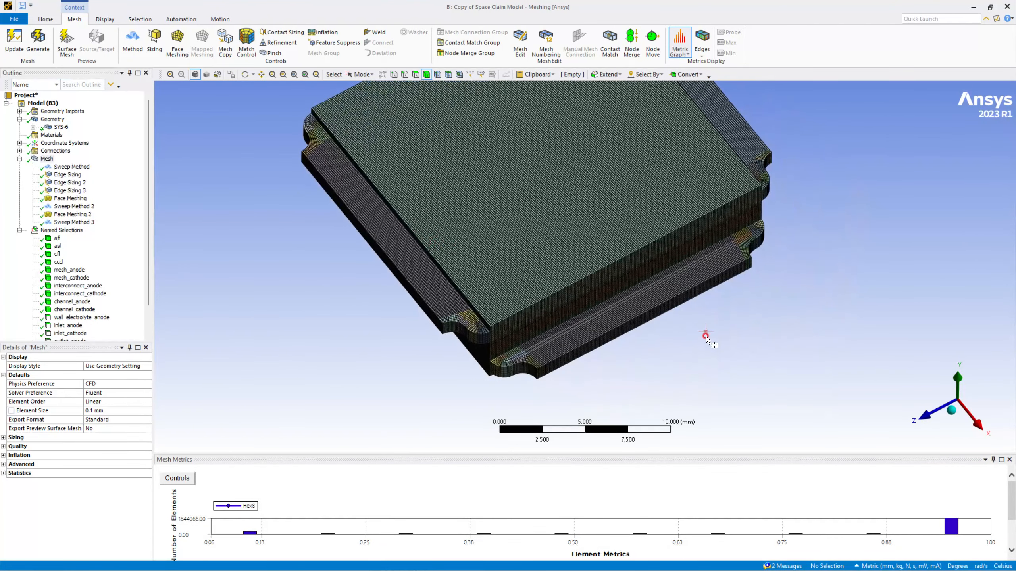
click(952, 416)
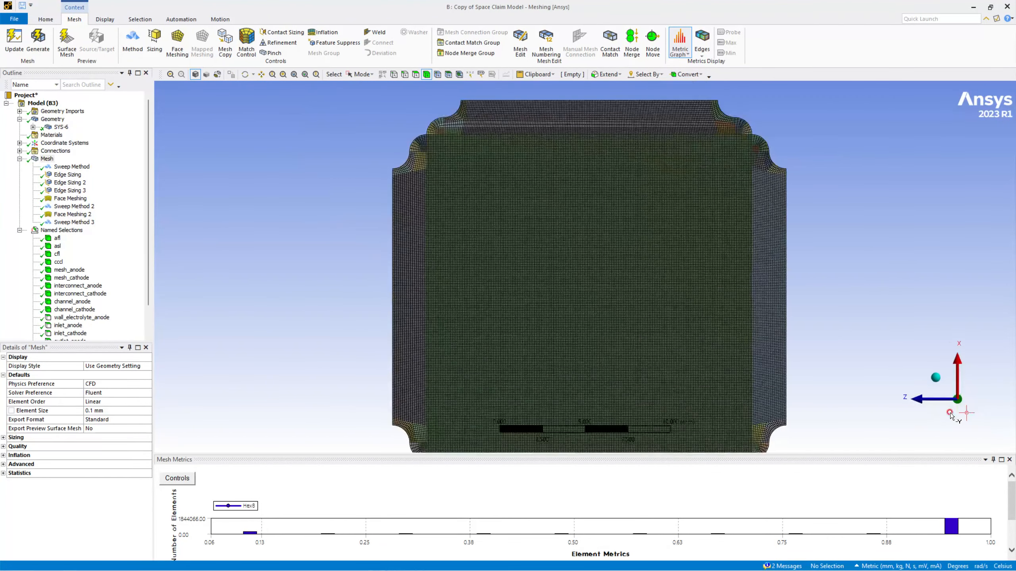
click(936, 377)
scroll(737, 340, up, 3)
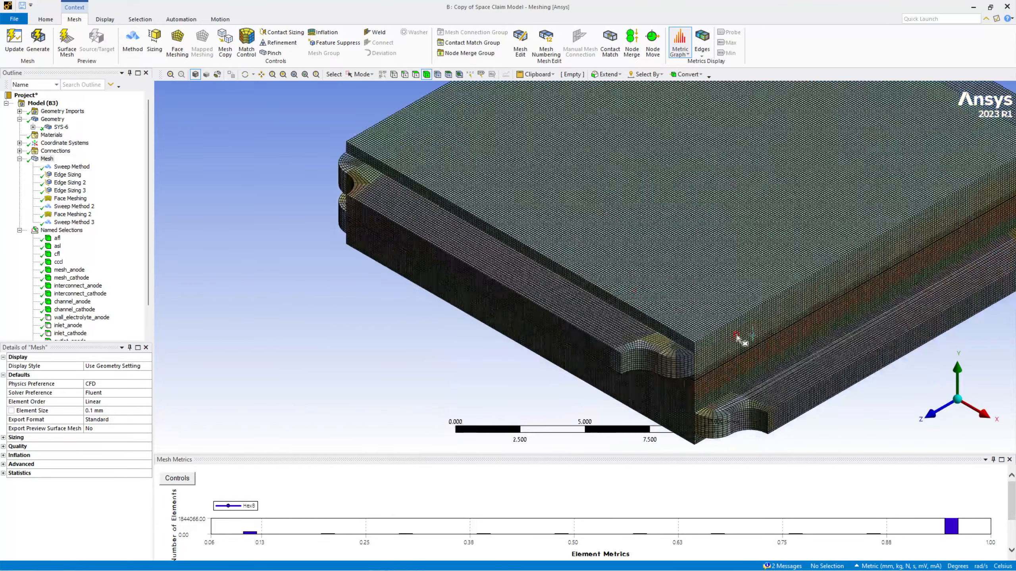
scroll(465, 268, up, 3)
scroll(465, 267, up, 4)
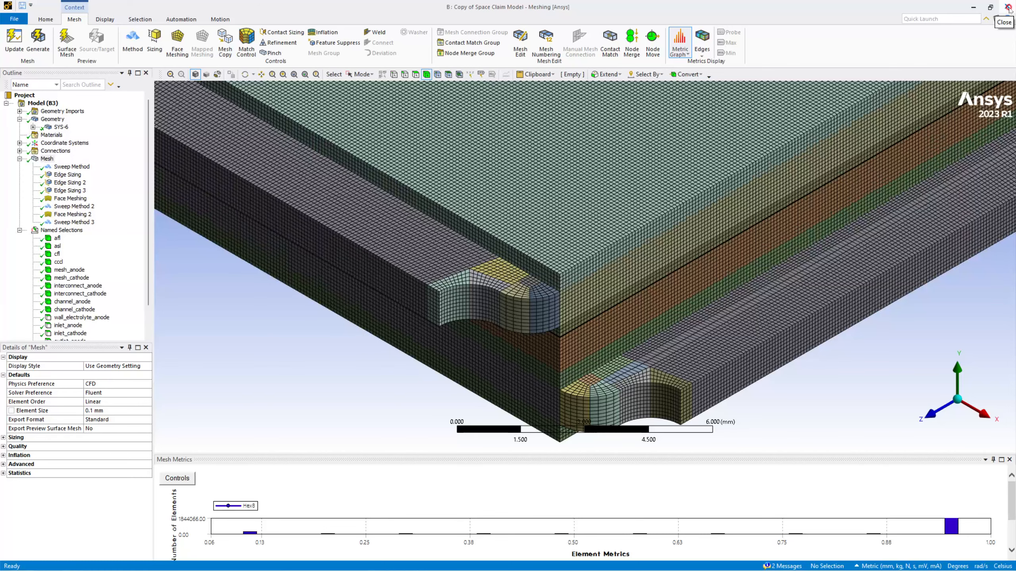
Close Meshing, transfer the mesh of Copy of Space Claim Model to a new Fluent system in Workbench, and update its mesh data
click(1006, 8)
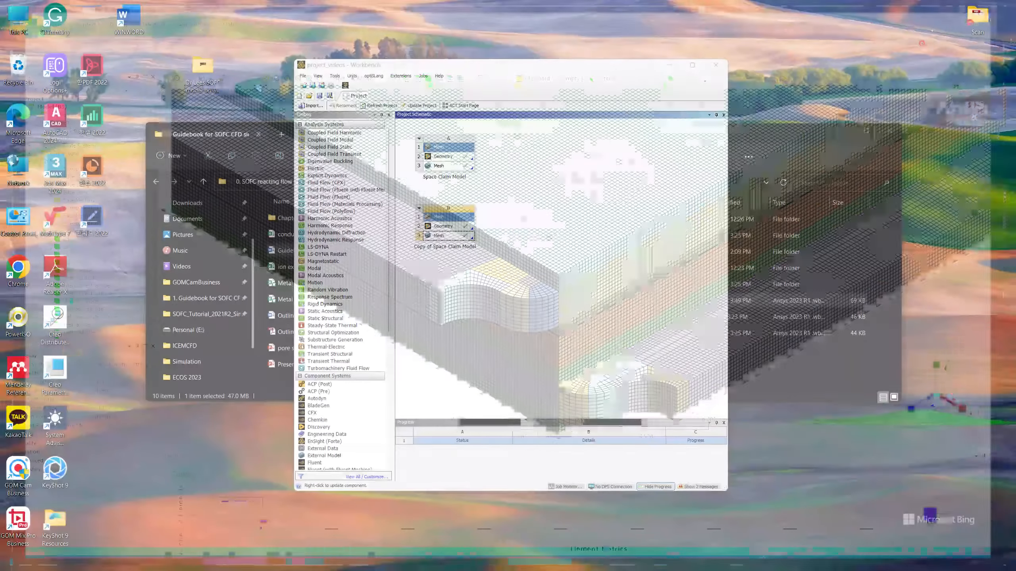
right_click(437, 237)
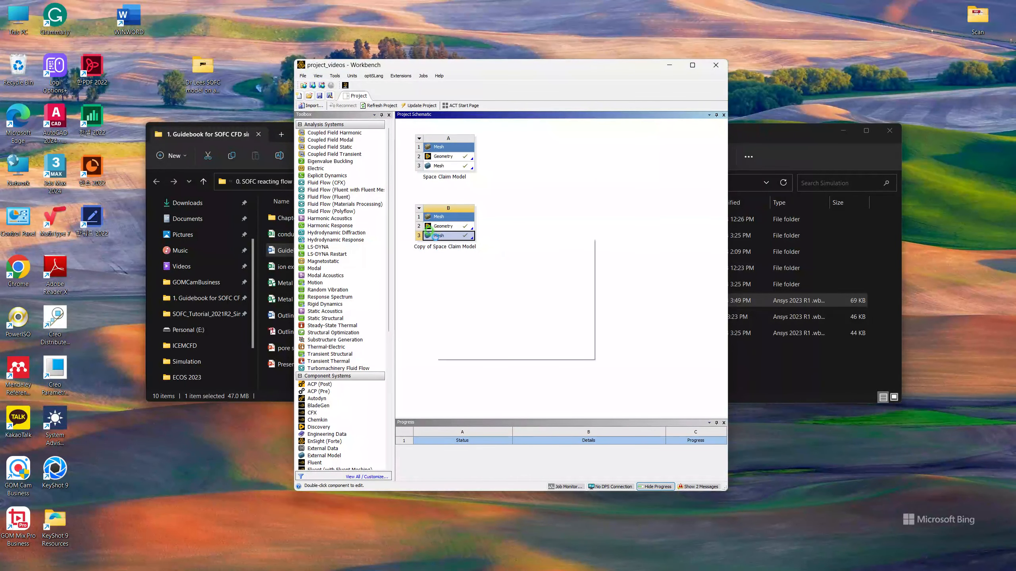
mouse_move(486, 264)
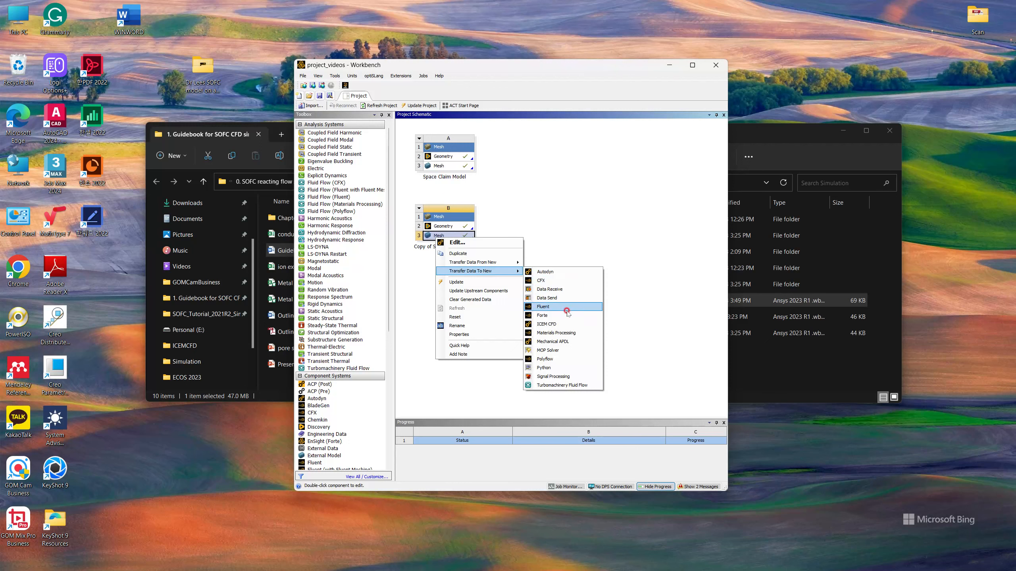
click(566, 308)
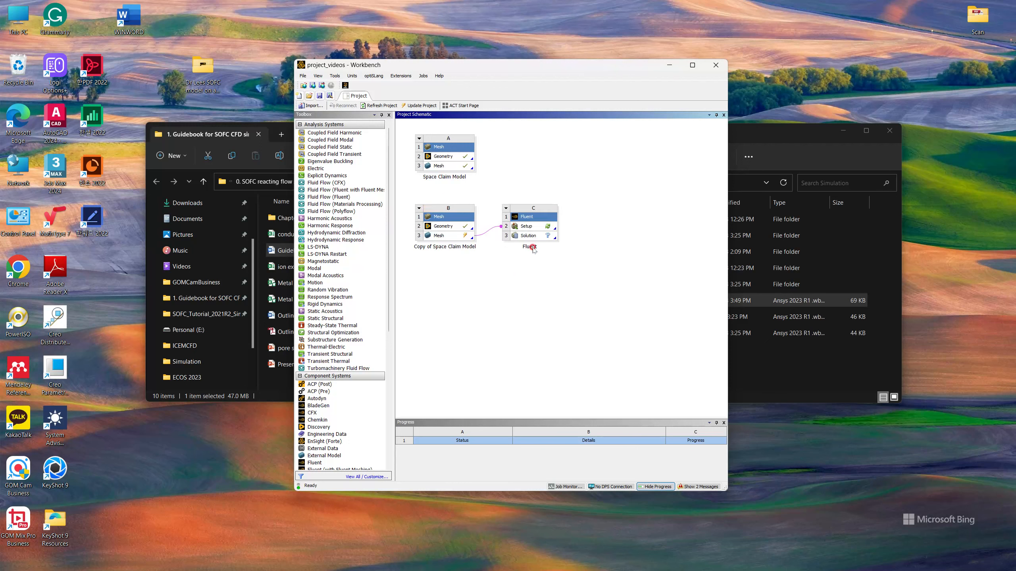
right_click(526, 226)
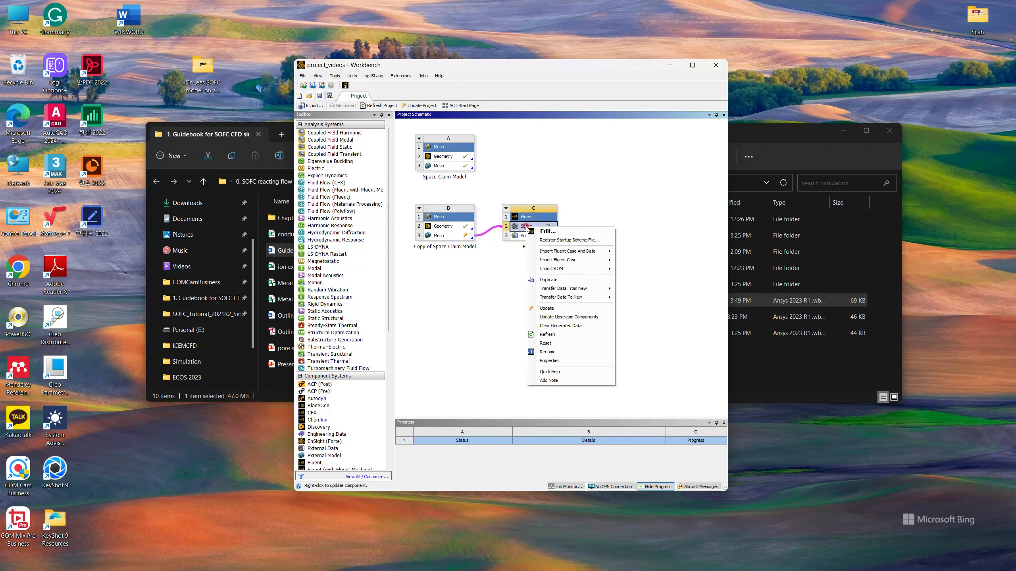
click(557, 310)
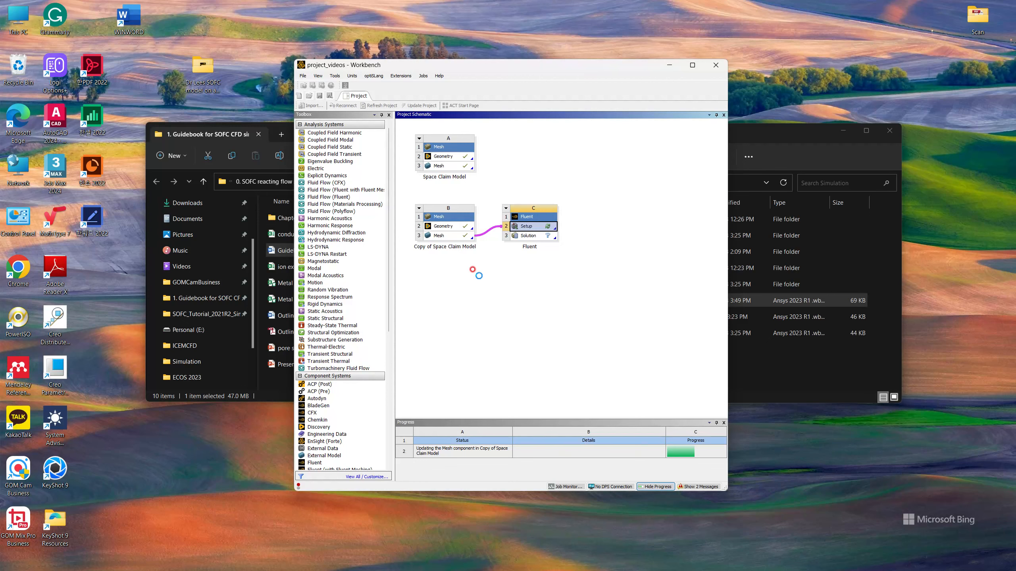
Launch Fluent from the new system's Setup with double precision and 4 solver processes
double_click(531, 229)
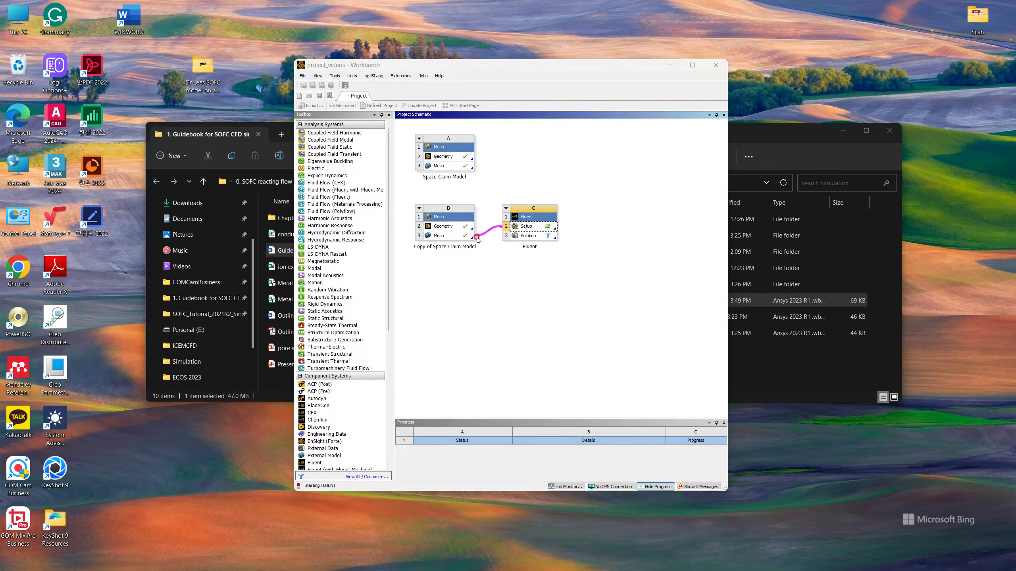
click(539, 231)
double_click(536, 263)
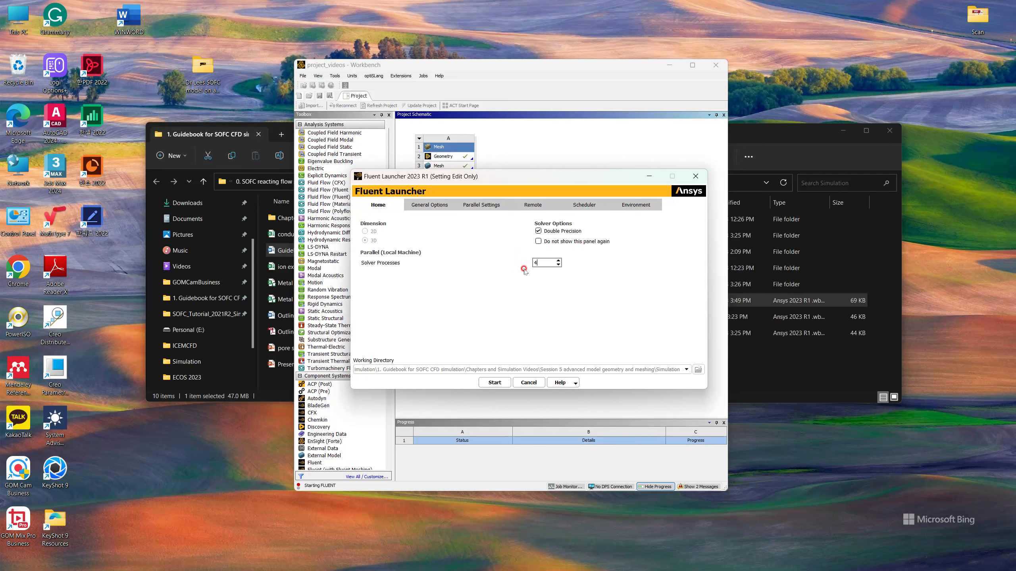
click(504, 382)
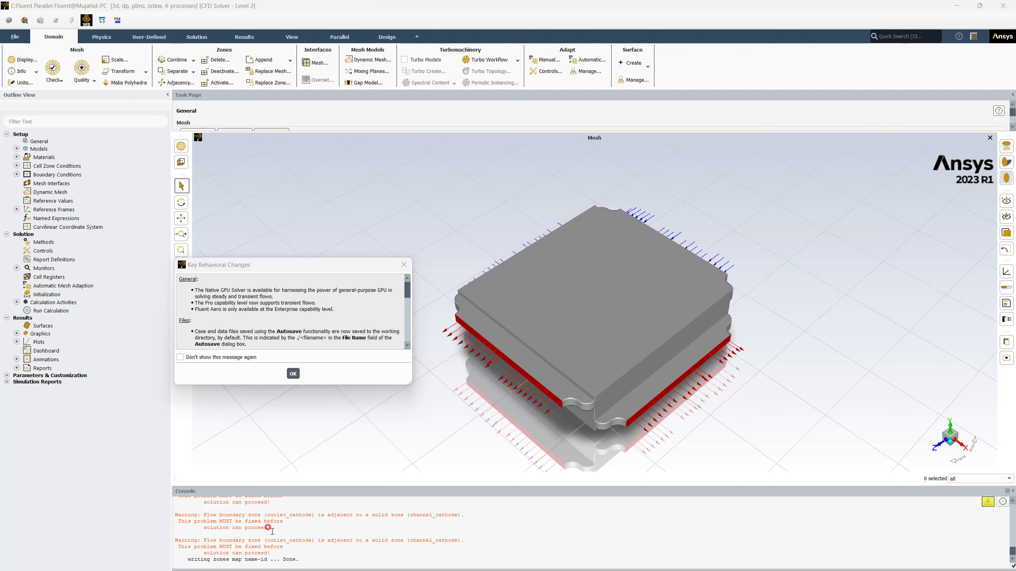
Read the console warnings about the inlet and outlet boundary zones and dismiss the Key Behavioral Changes notice
scroll(256, 516, up, 2)
scroll(254, 516, up, 2)
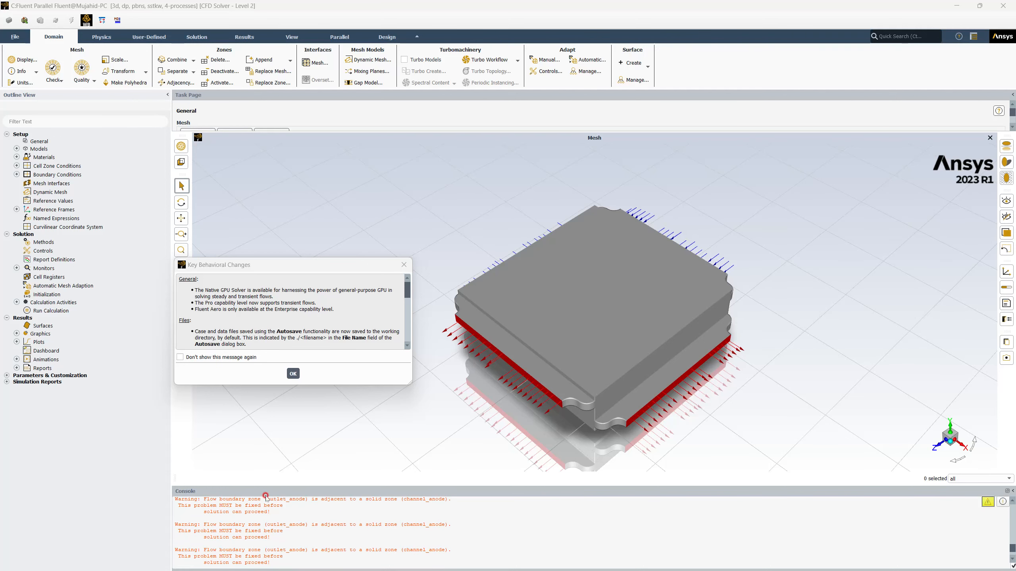
click(293, 373)
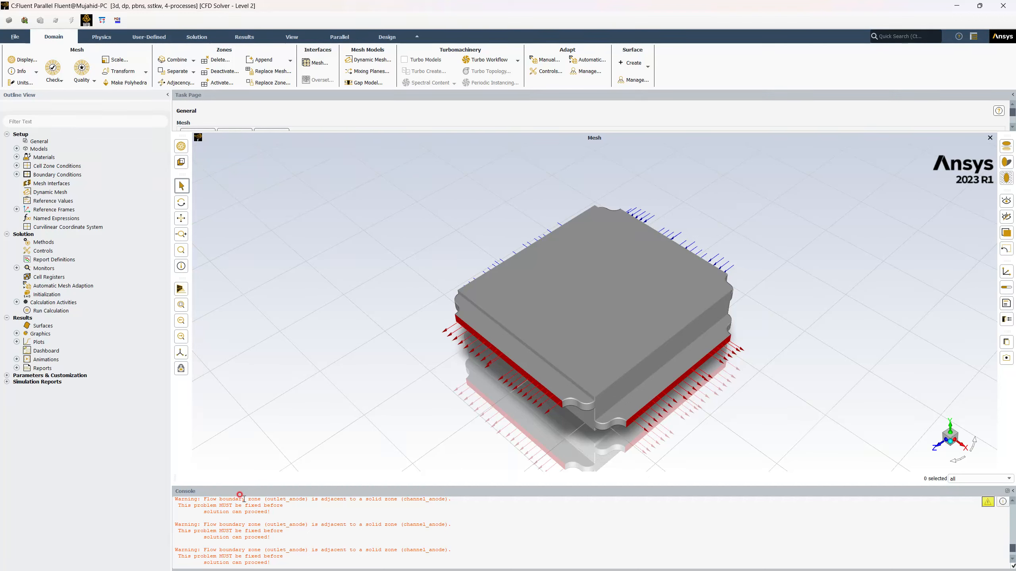
Quit Fluent and delete the Fluent system from the Workbench project schematic
click(1003, 5)
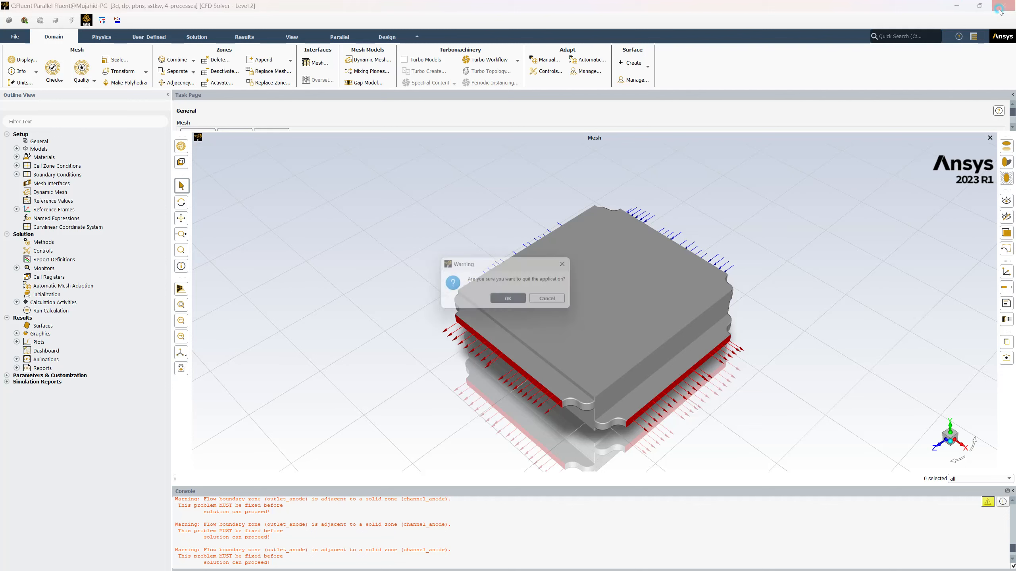
click(520, 300)
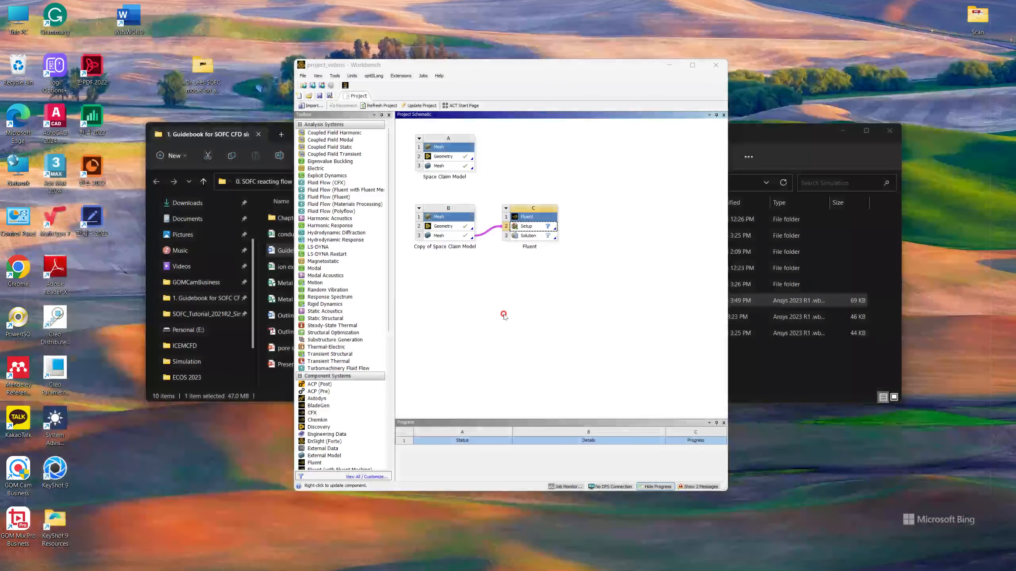
click(506, 208)
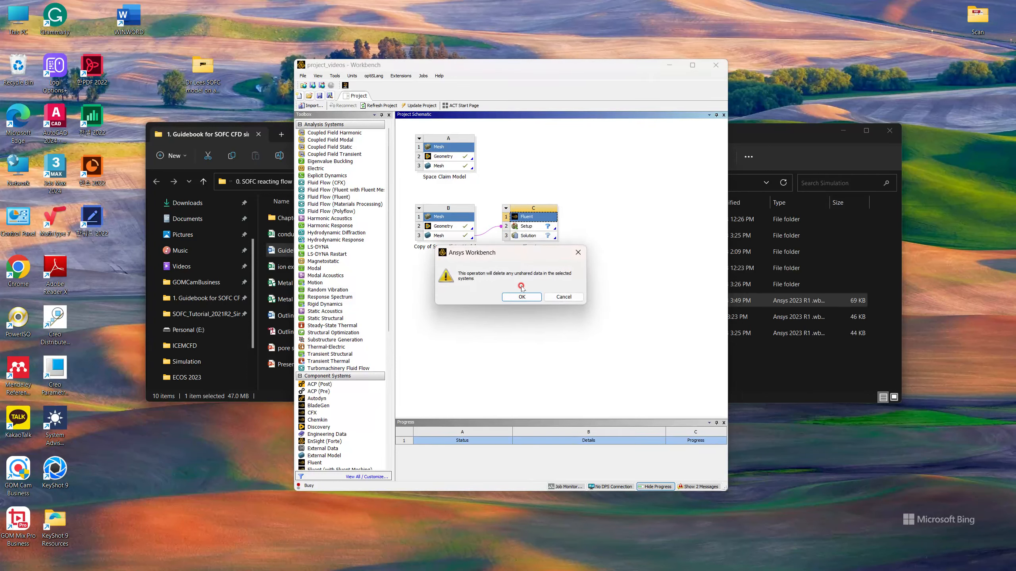
click(519, 294)
Reopen the mesh of Copy of Space Claim Model in Meshing and expand the geometry to list the SYS-6 bodies
double_click(444, 236)
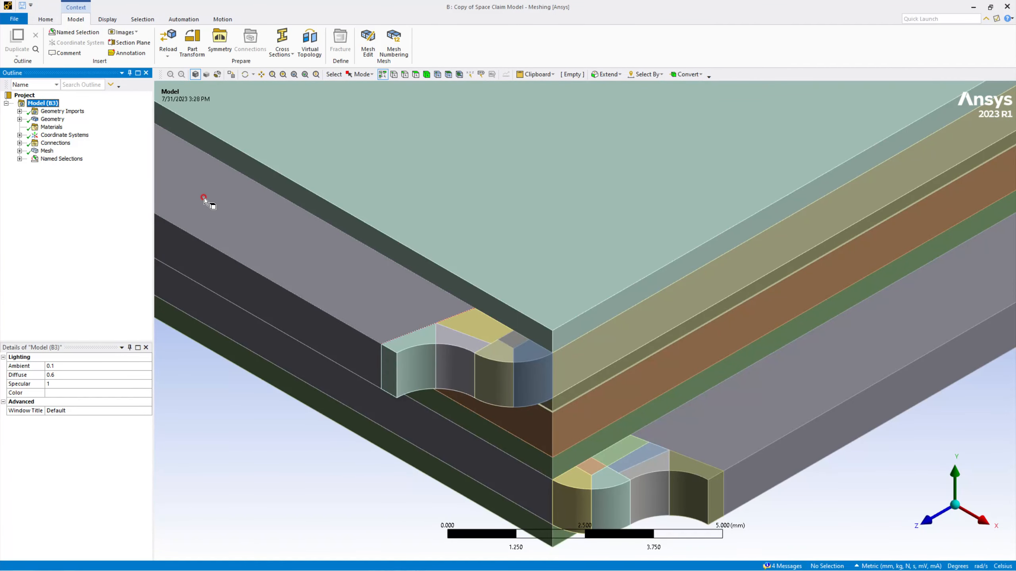
click(20, 118)
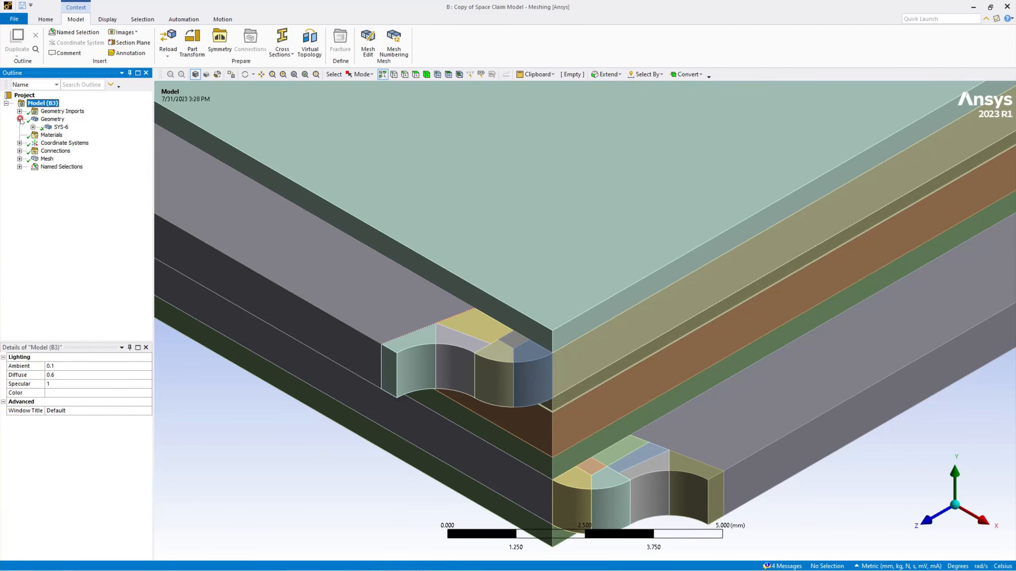
click(33, 127)
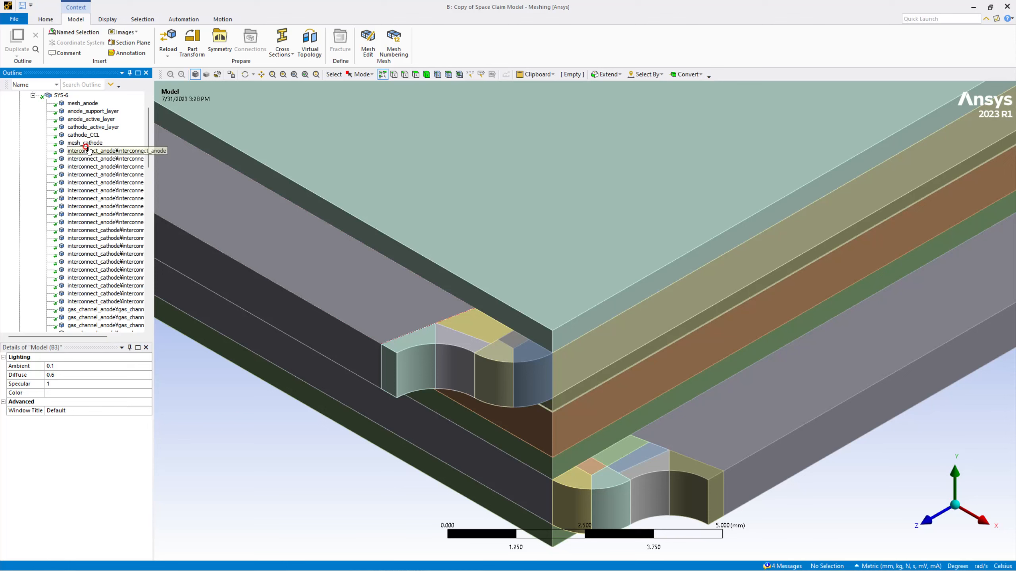
Select all SYS-6 bodies from mesh_anode through the last gas_channel_cathode body and set their Fluid/Solid property to Fluid
click(89, 151)
scroll(82, 172, down, 8)
scroll(81, 175, up, 8)
click(76, 135)
scroll(84, 173, down, 11)
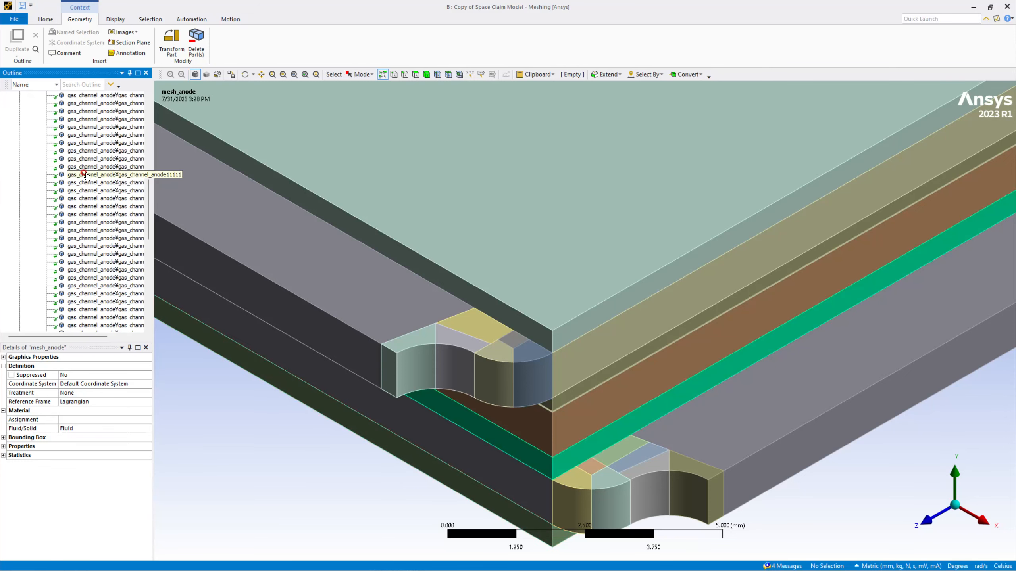
scroll(85, 175, down, 3)
shift+click(88, 286)
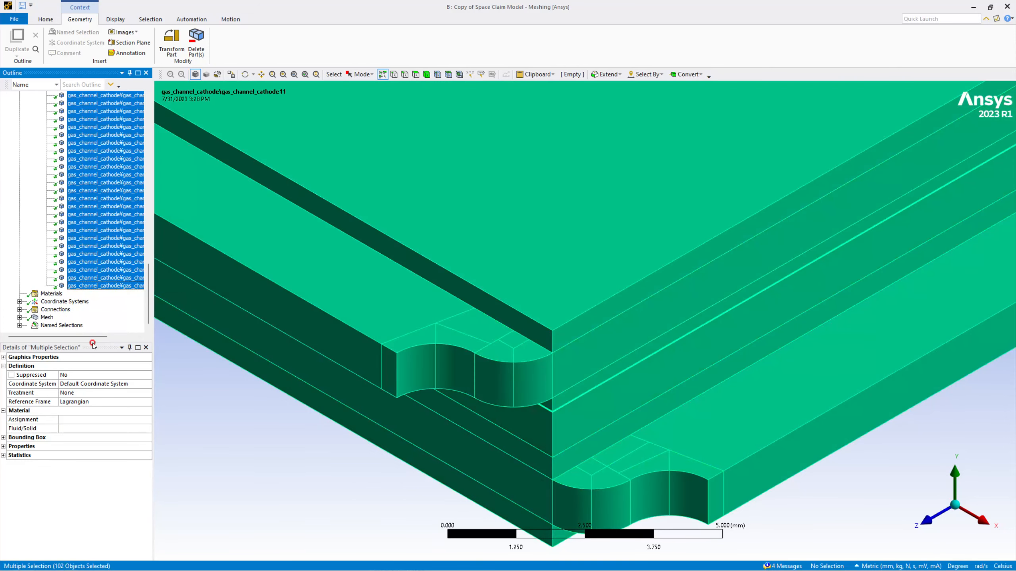
click(100, 425)
click(148, 429)
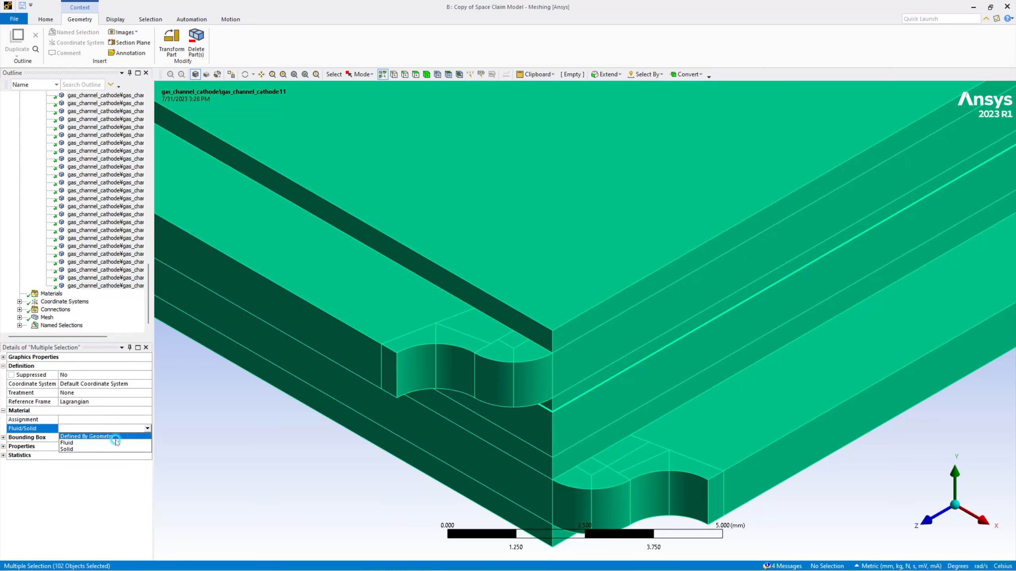
click(116, 442)
Select all interconnect_anode and interconnect_cathode bodies and hide all other bodies to isolate them in the view
scroll(104, 250, up, 5)
scroll(101, 247, up, 10)
click(85, 182)
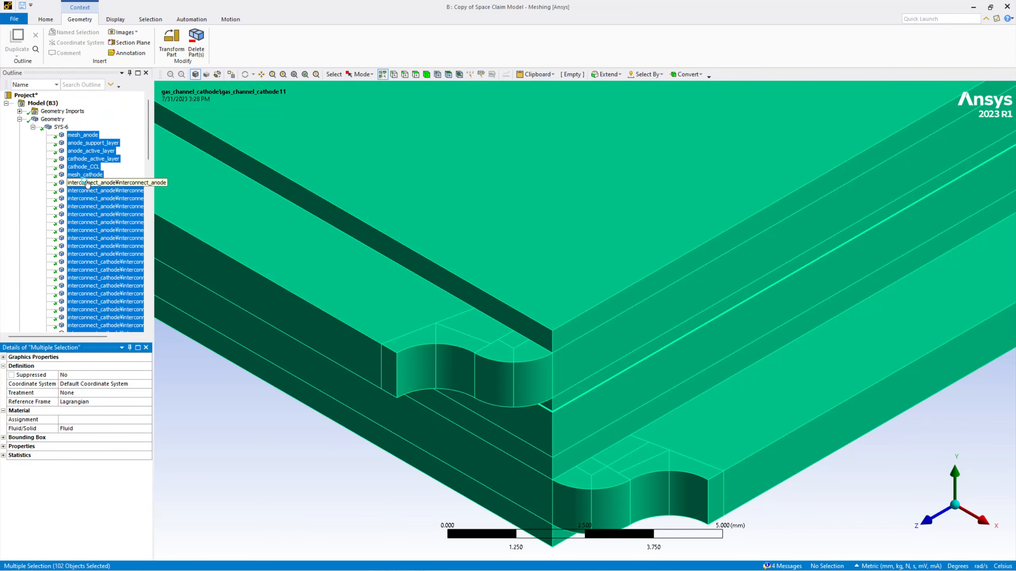
scroll(87, 196, down, 5)
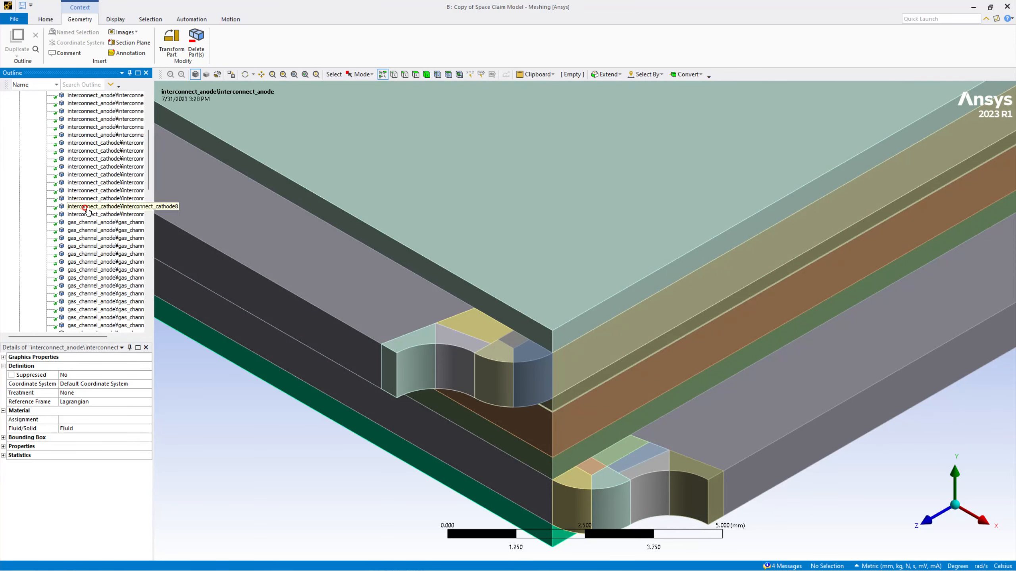
shift+click(88, 216)
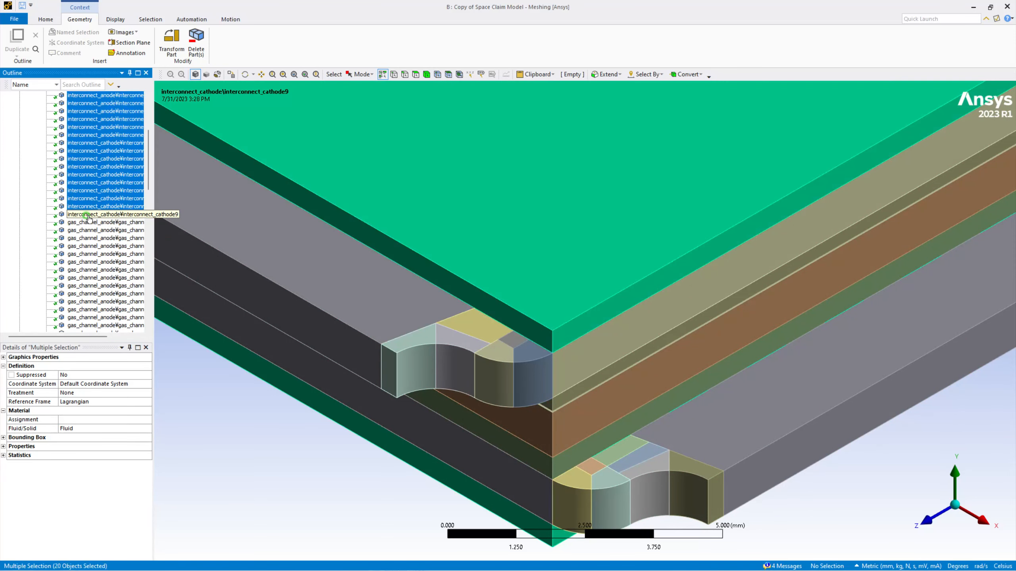
right_click(88, 218)
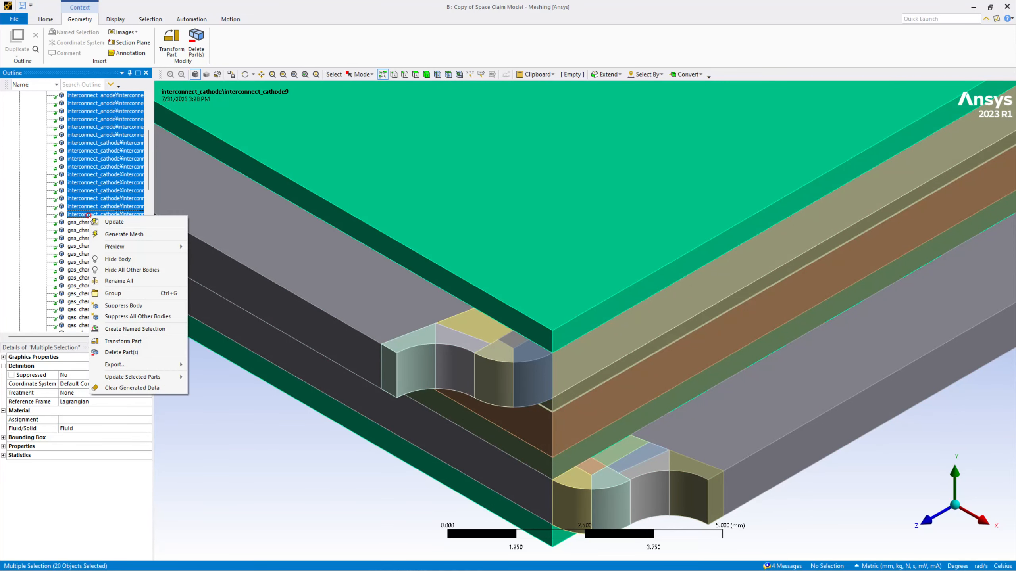
click(133, 270)
middle_drag(482, 289, 469, 325)
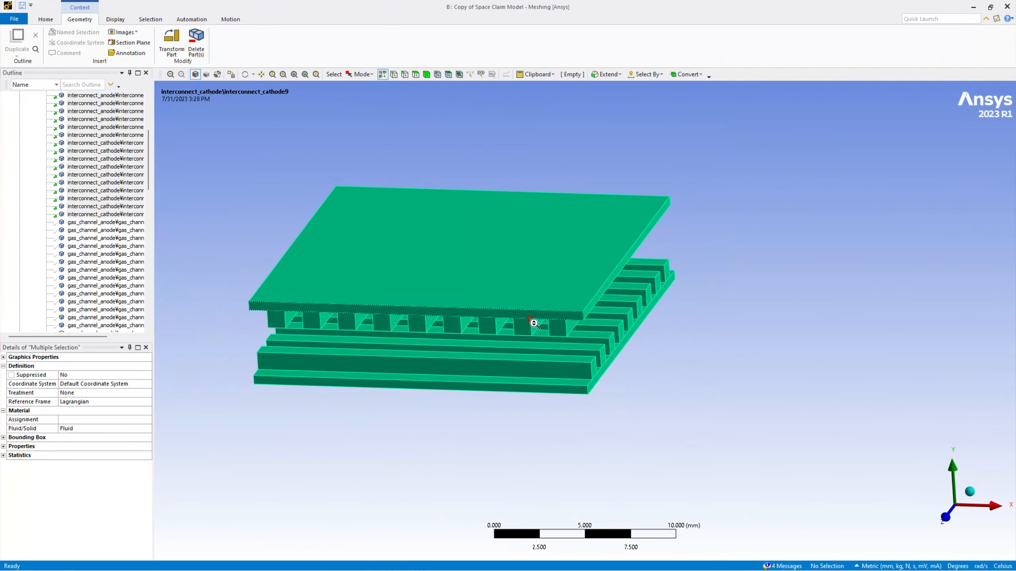
middle_drag(392, 304, 462, 309)
shift+middle_drag(461, 309, 486, 319)
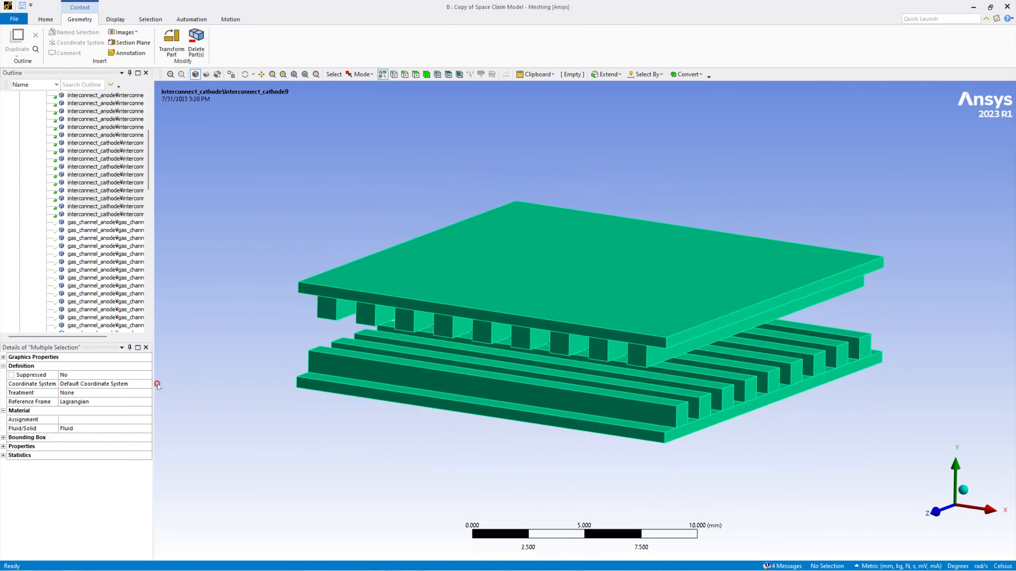
Set the Fluid/Solid property of the selected interconnect bodies to Solid and save the project
click(111, 428)
click(148, 428)
click(112, 449)
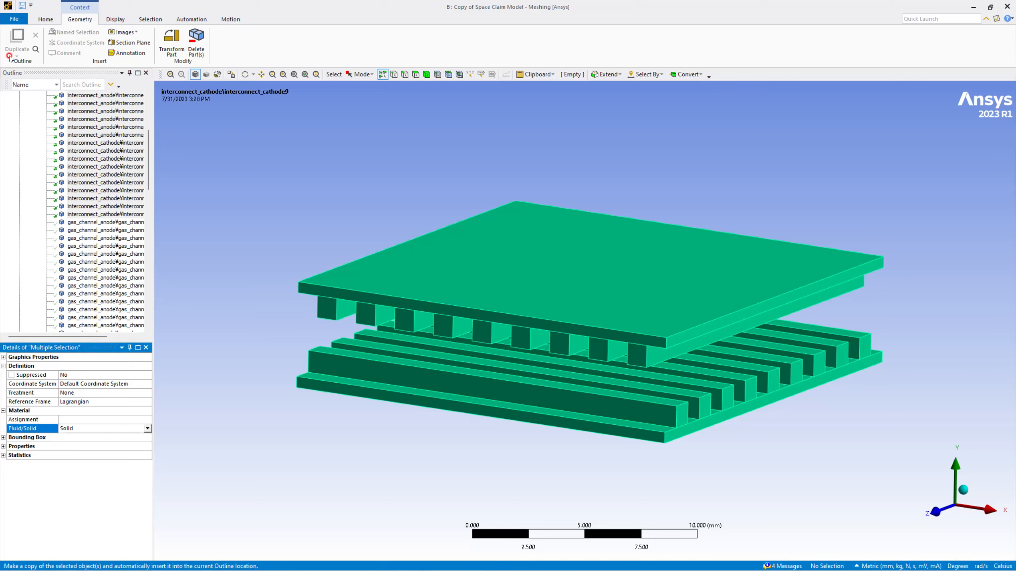
click(24, 8)
click(446, 304)
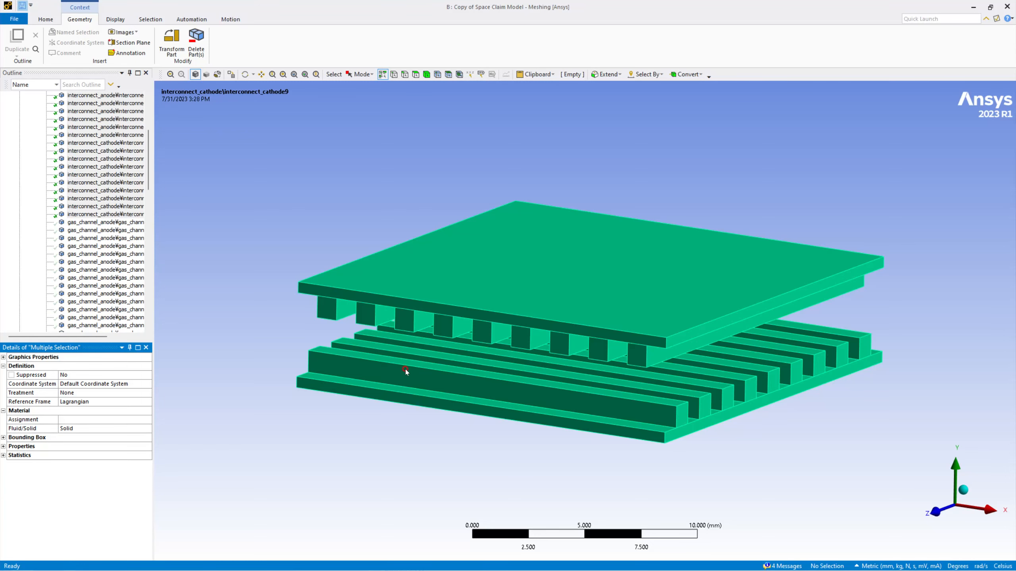
Collapse the SYS-6 body list, then show all bodies of the geometry again and inspect the full stack's mesh
click(92, 158)
click(165, 164)
click(149, 146)
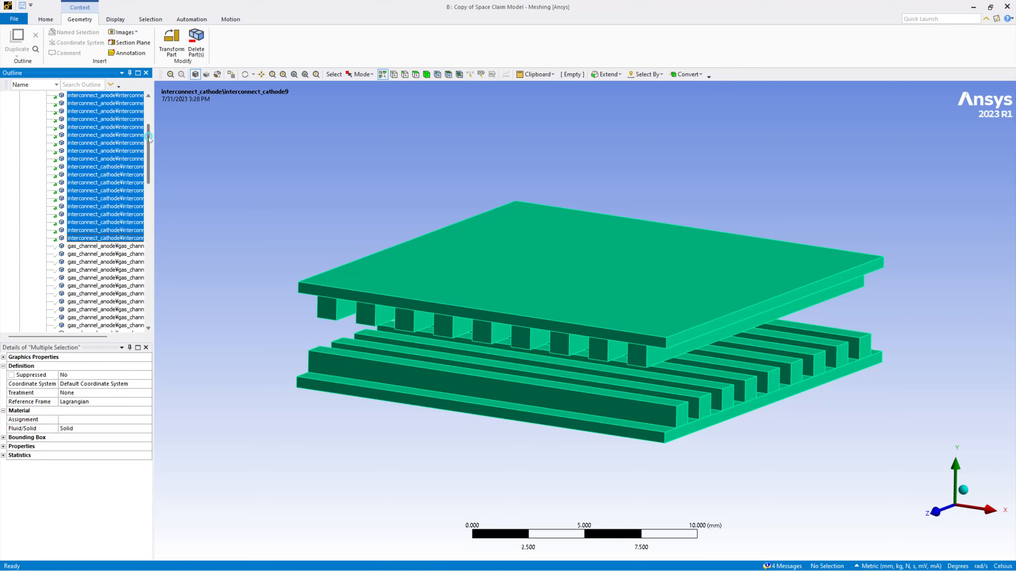
scroll(108, 132, up, 5)
click(55, 129)
click(33, 127)
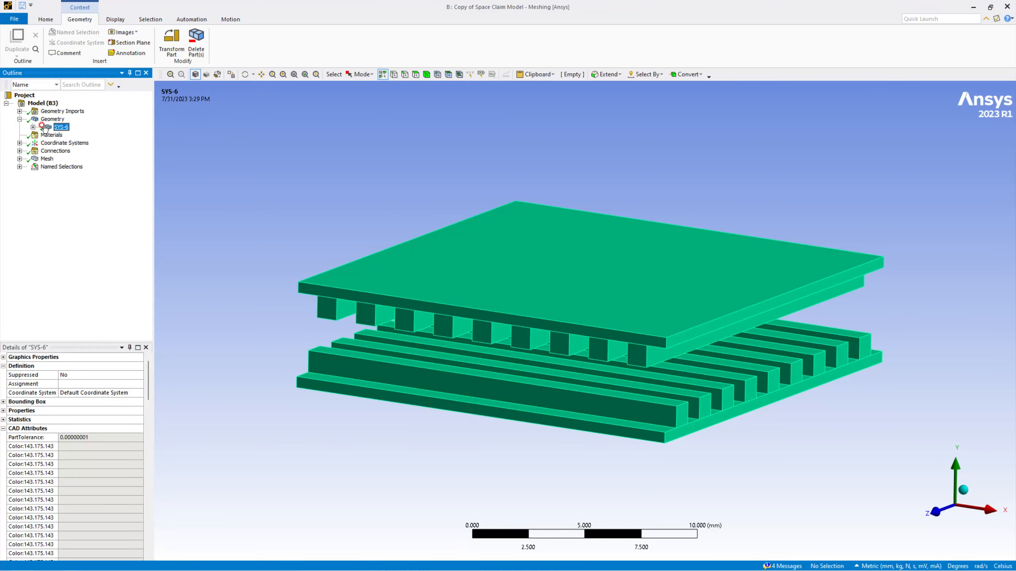
click(52, 120)
right_click(52, 119)
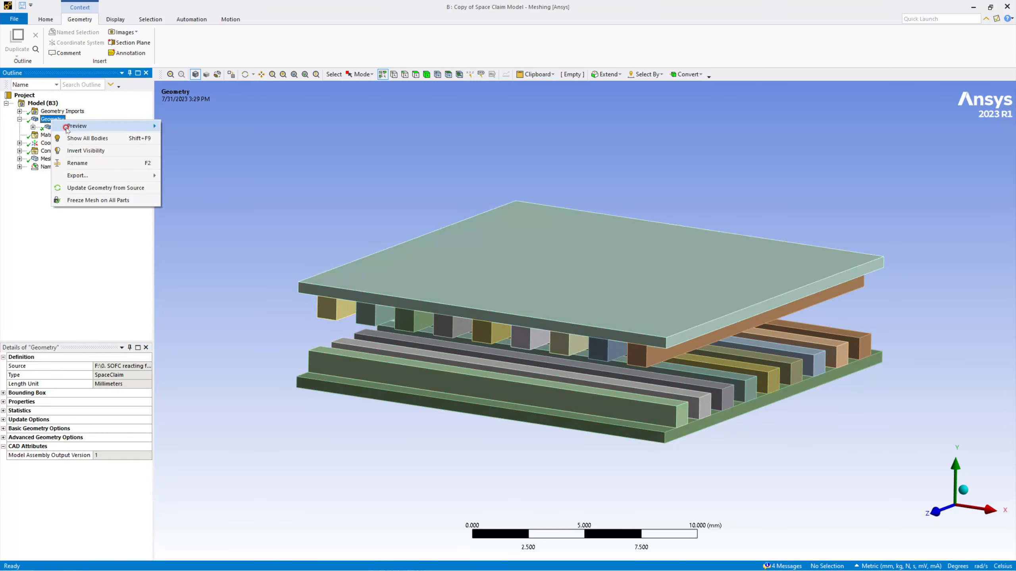
click(92, 139)
click(46, 158)
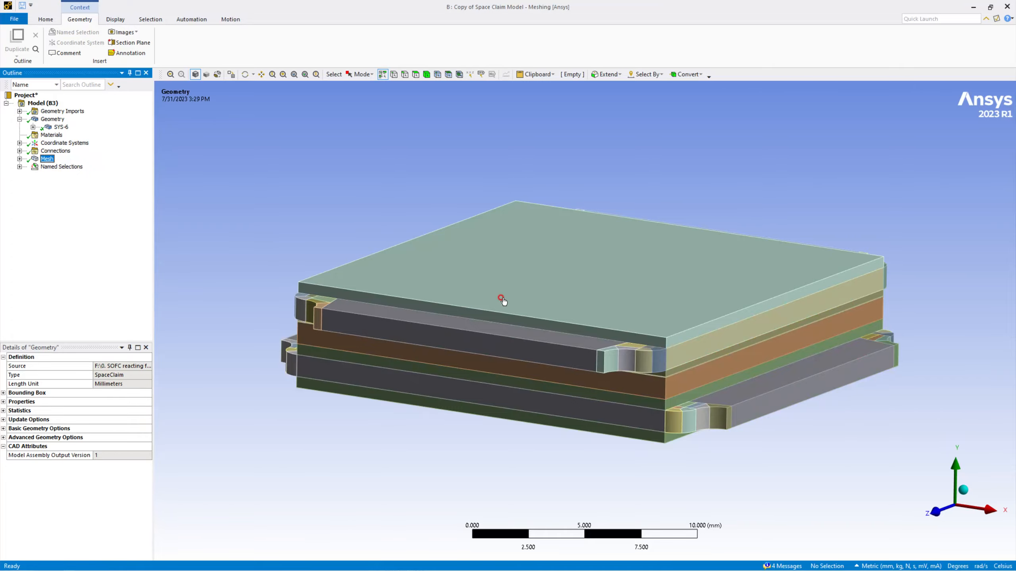
click(538, 310)
middle_drag(595, 302, 576, 338)
scroll(578, 341, up, 2)
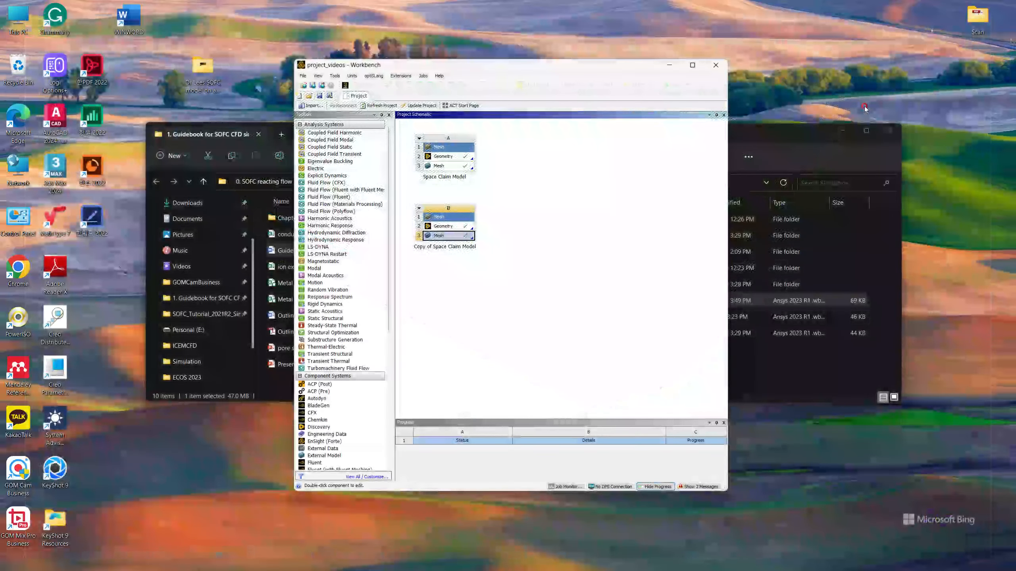
In Workbench, transfer the mesh of Copy of Space Claim Model to a new Fluent system and update its Setup's upstream components
right_click(439, 235)
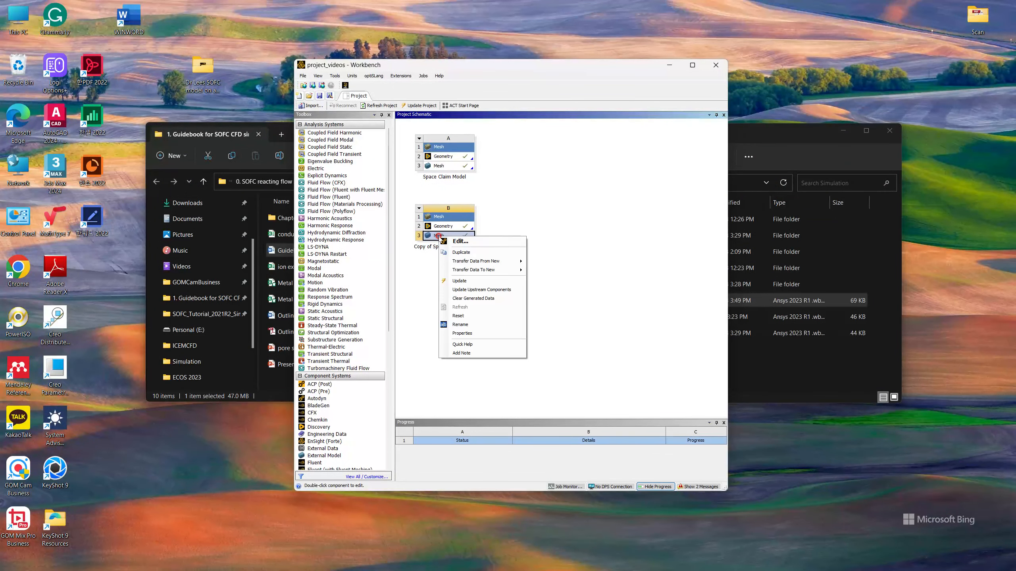
mouse_move(472, 270)
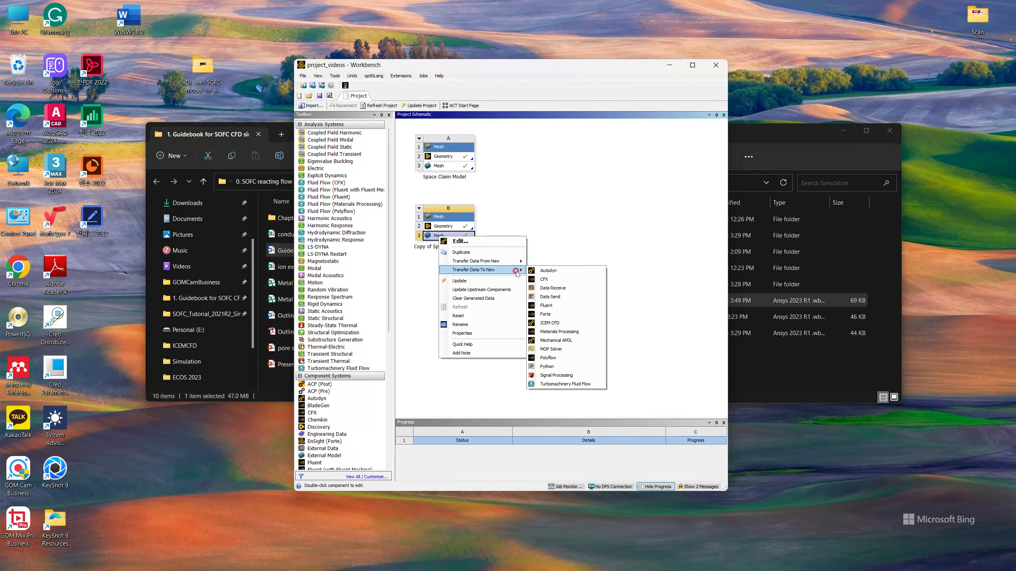
click(559, 303)
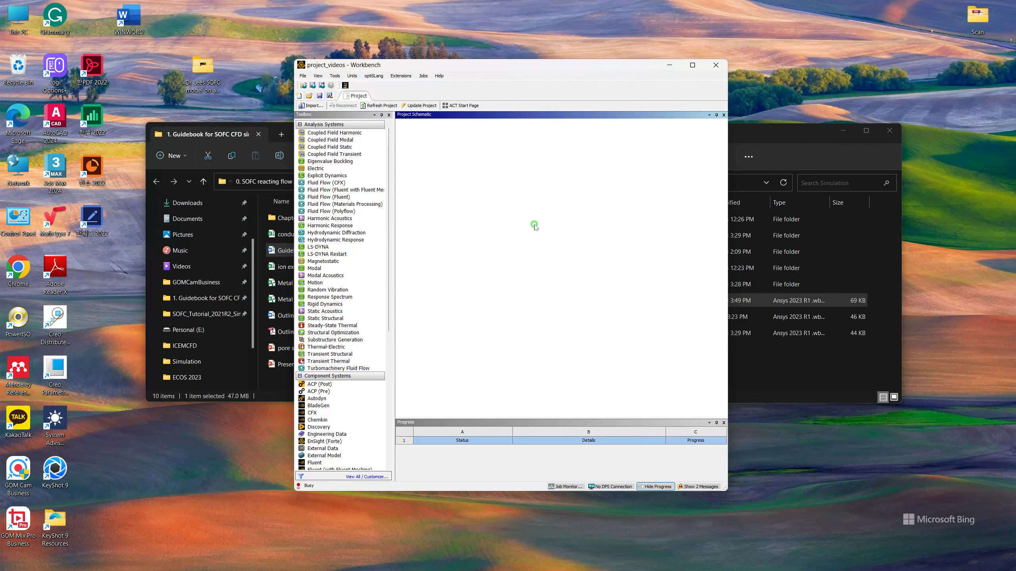
right_click(535, 226)
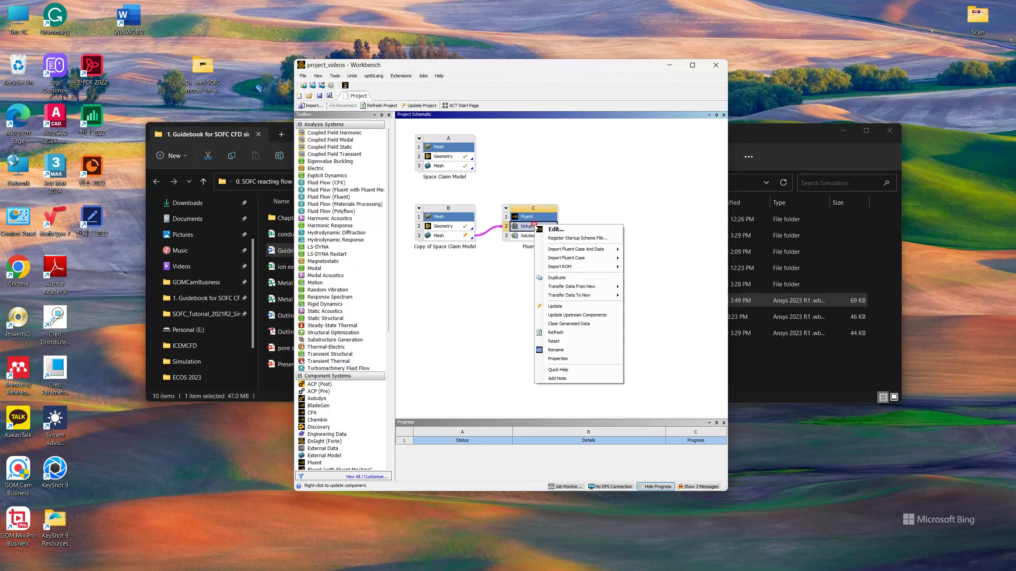
click(584, 316)
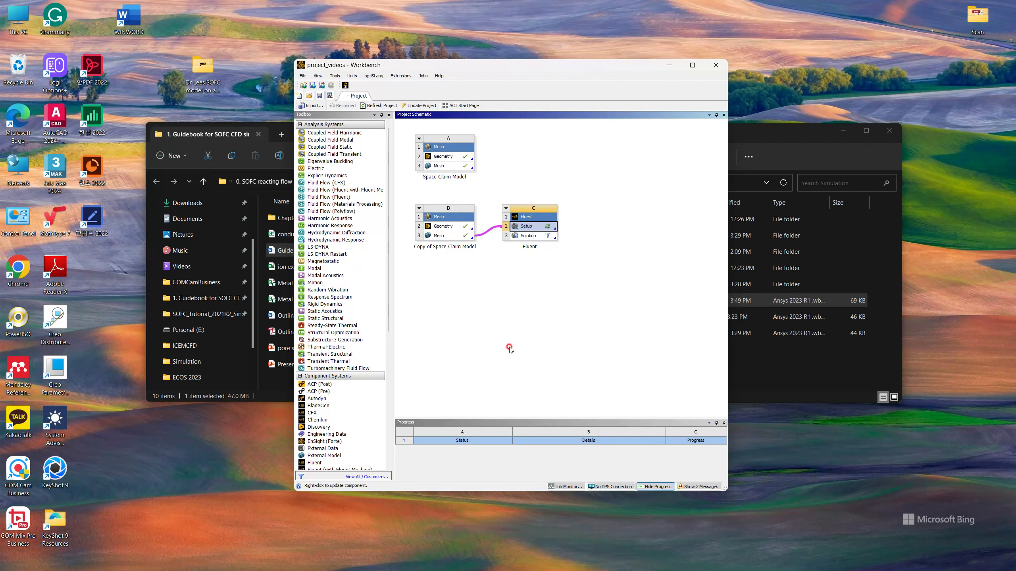
Launch Fluent from the new system's Setup with double precision and 4 solver processes
double_click(527, 227)
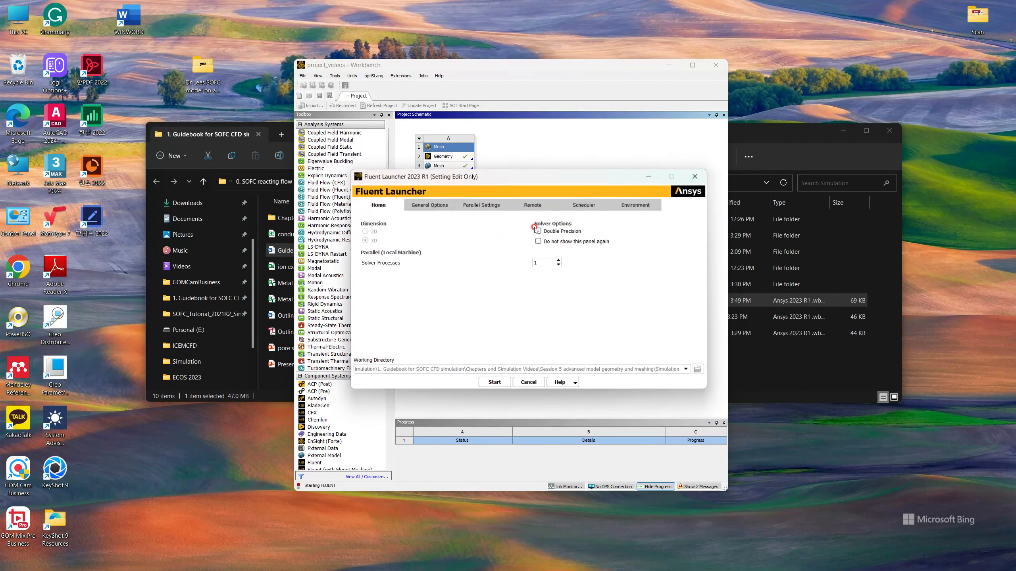
click(539, 231)
double_click(541, 263)
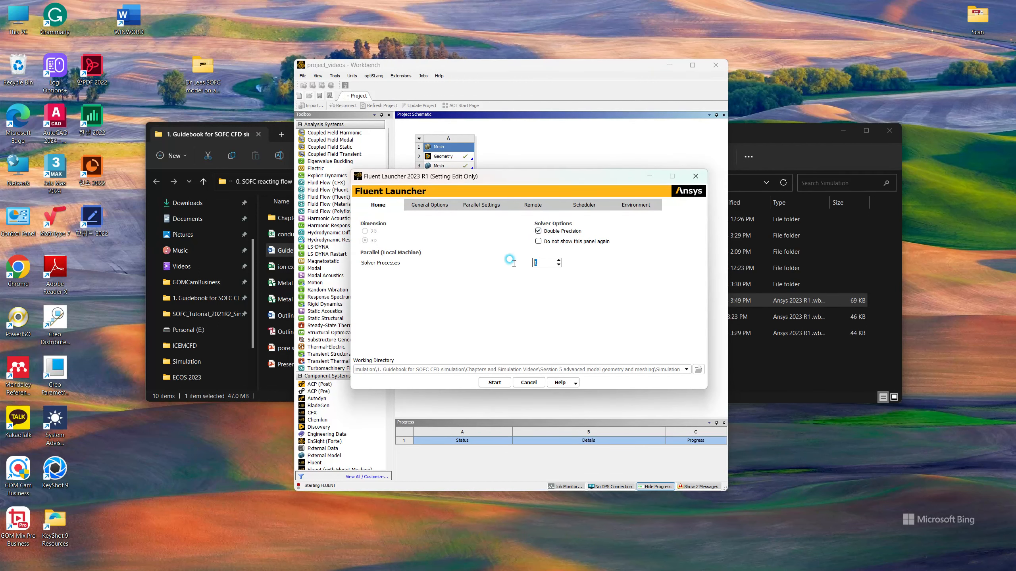
text(4)
click(428, 204)
click(377, 206)
click(495, 382)
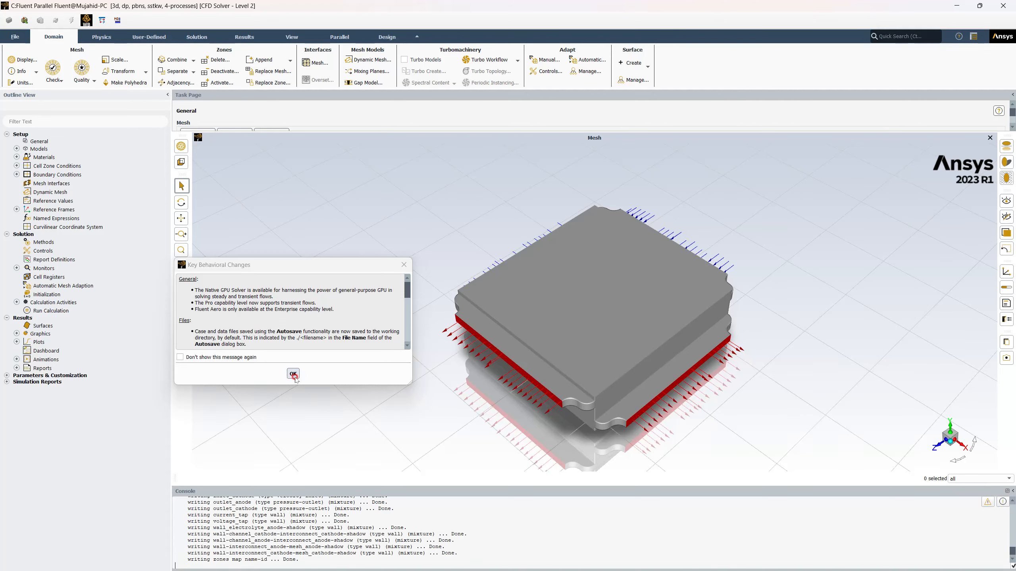
Dismiss the Key Behavioral Changes notice, perform a mesh check, and review the domain extents and volume statistics in the console
click(293, 374)
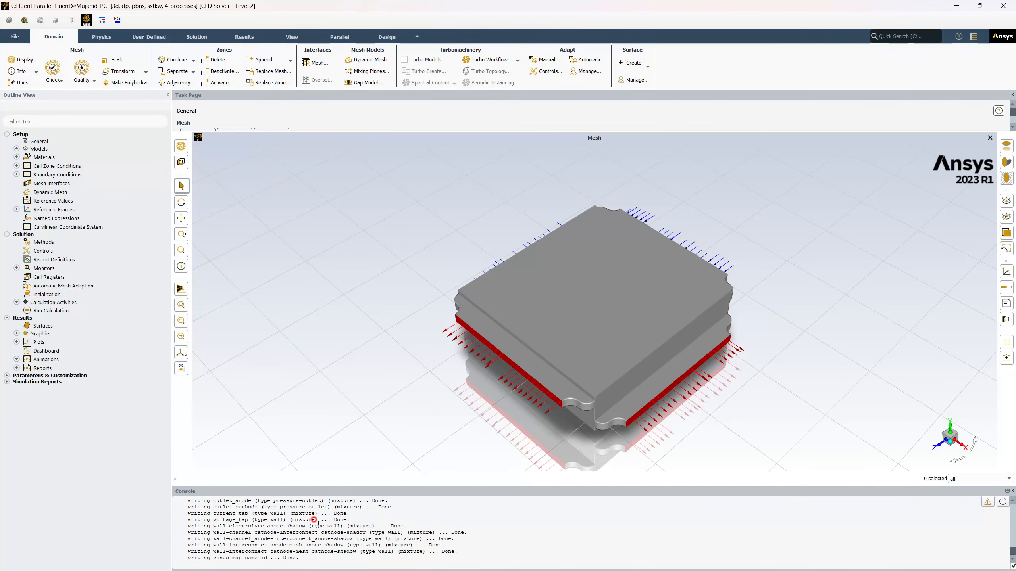
mouse_move(565, 347)
mouse_down()
mouse_move(592, 308)
mouse_move(608, 242)
mouse_move(601, 315)
mouse_move(571, 339)
mouse_up()
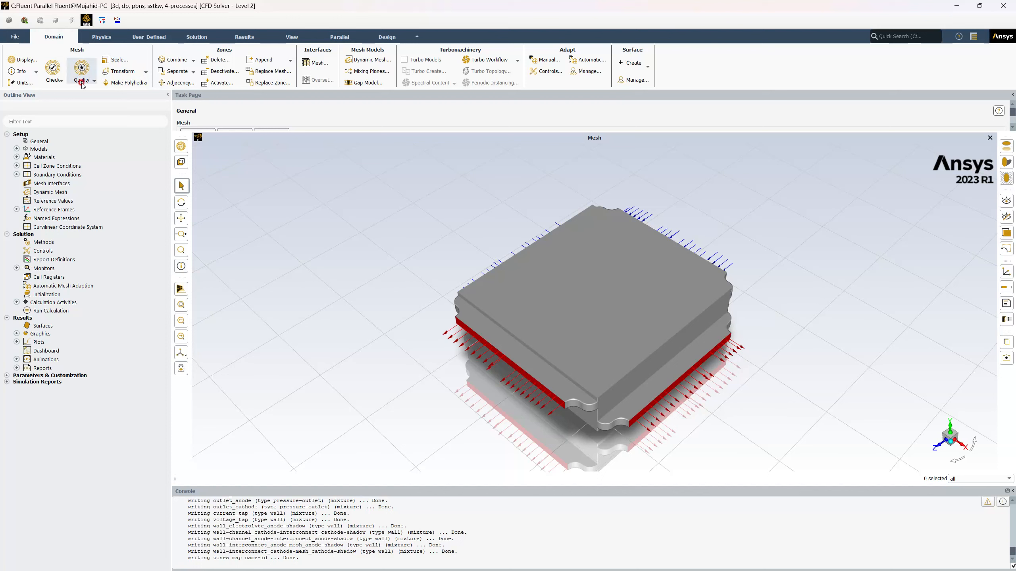
click(61, 81)
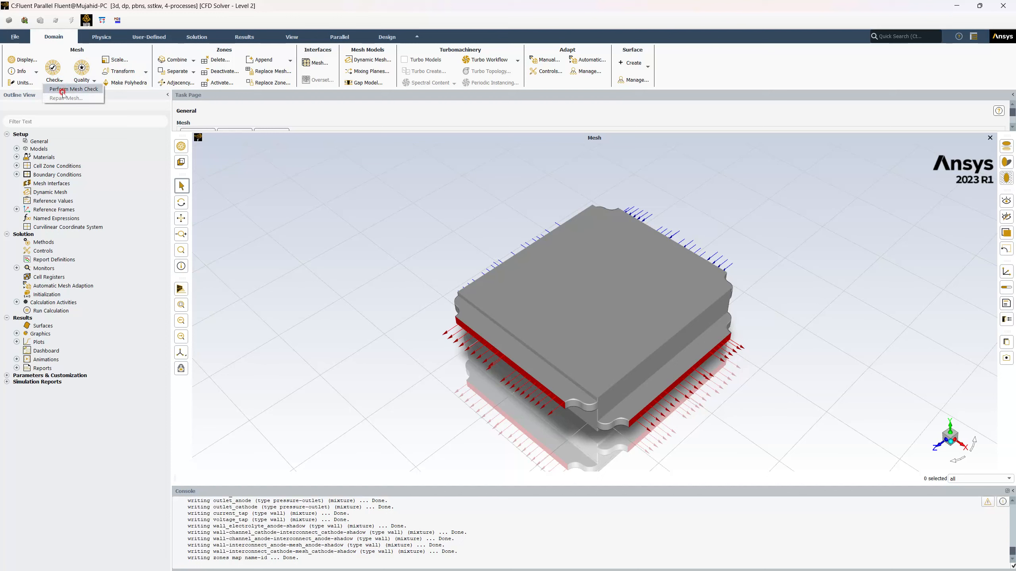
click(63, 90)
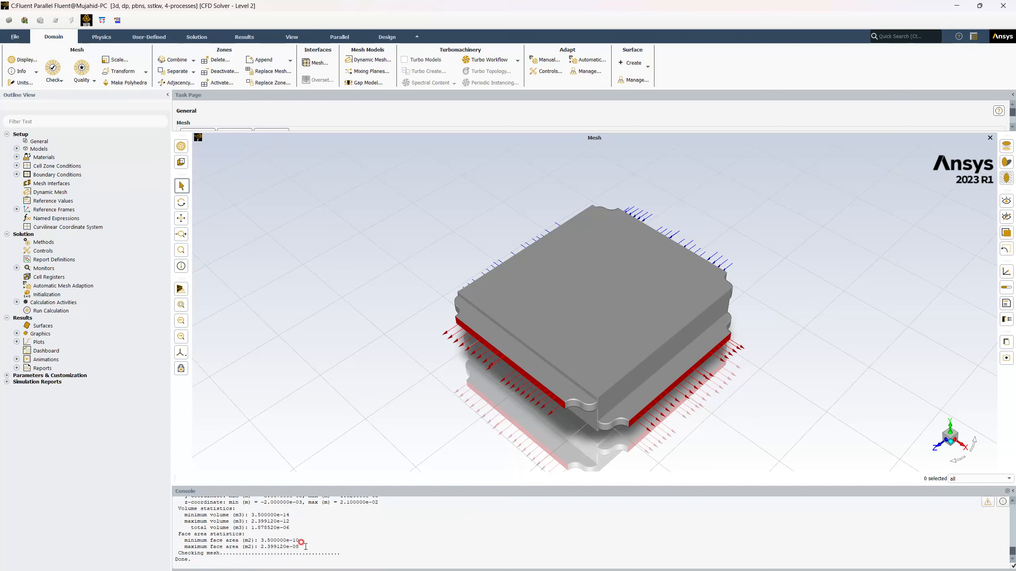
scroll(224, 539, up, 2)
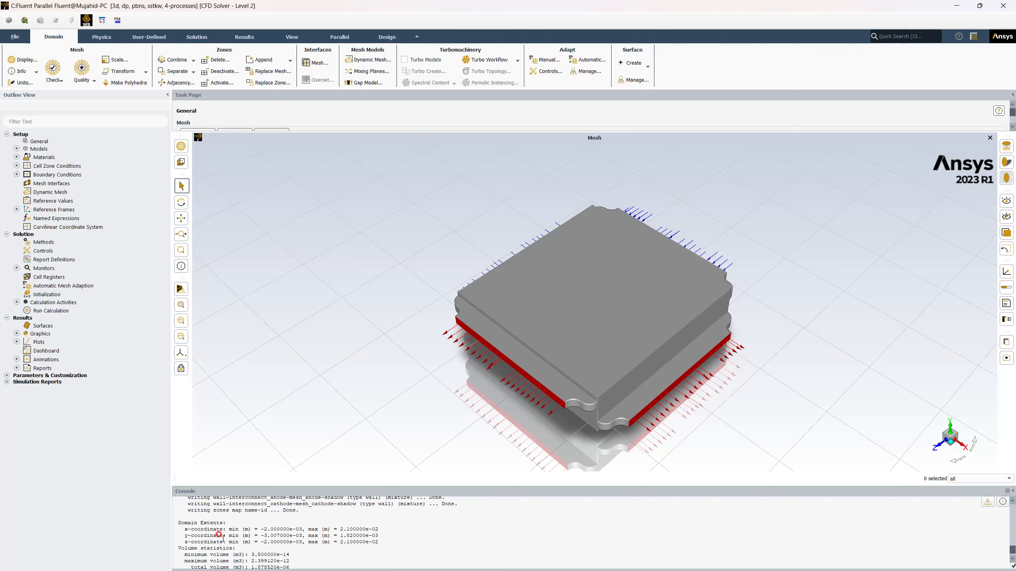
scroll(223, 538, down, 2)
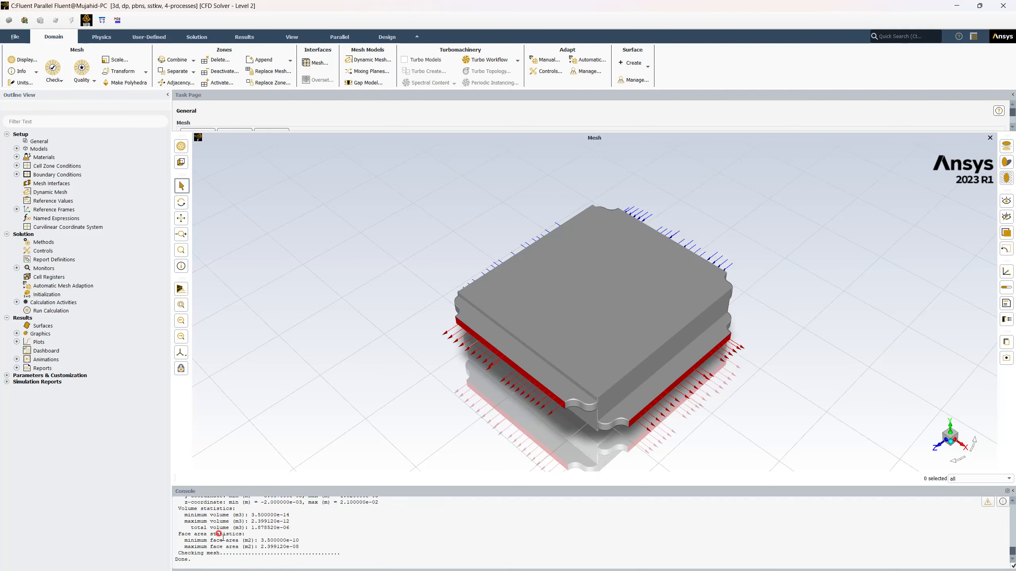
Open Scale Mesh and set the view length unit to mm to inspect the domain extents
click(115, 59)
click(226, 340)
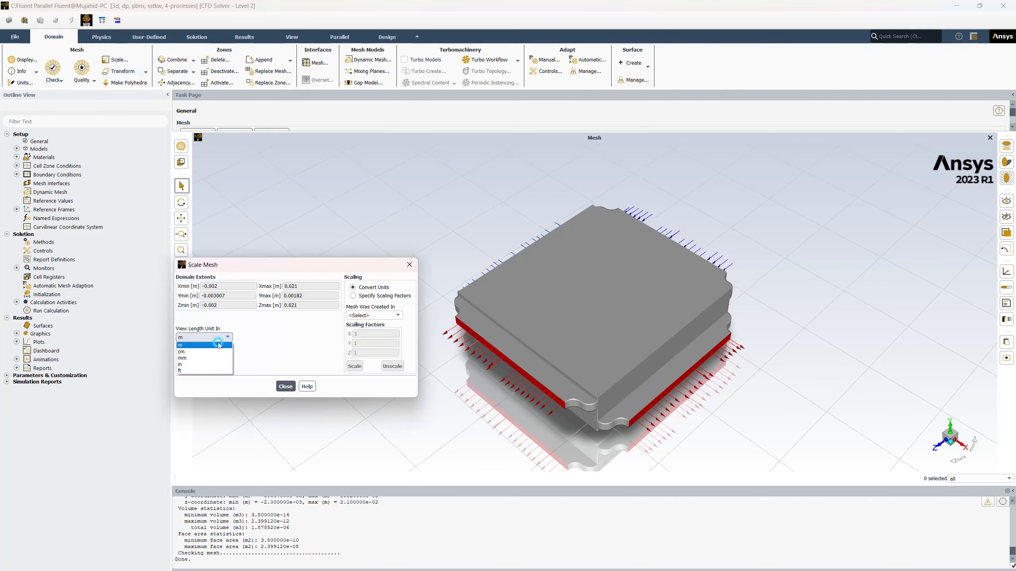
click(192, 360)
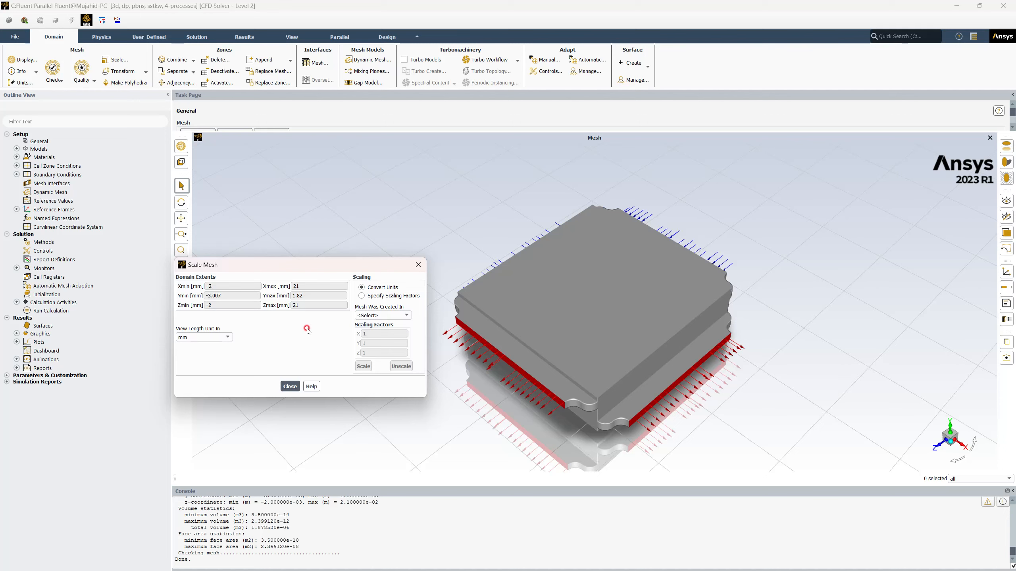
Close Scale Mesh and redisplay the mesh with its colors assigned by surface instead of by type
click(290, 386)
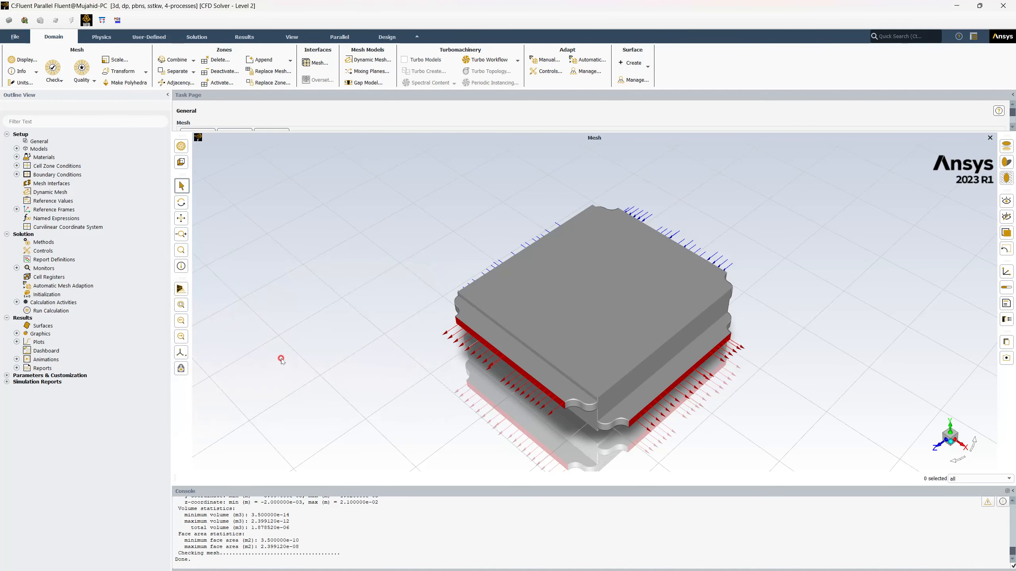
click(27, 60)
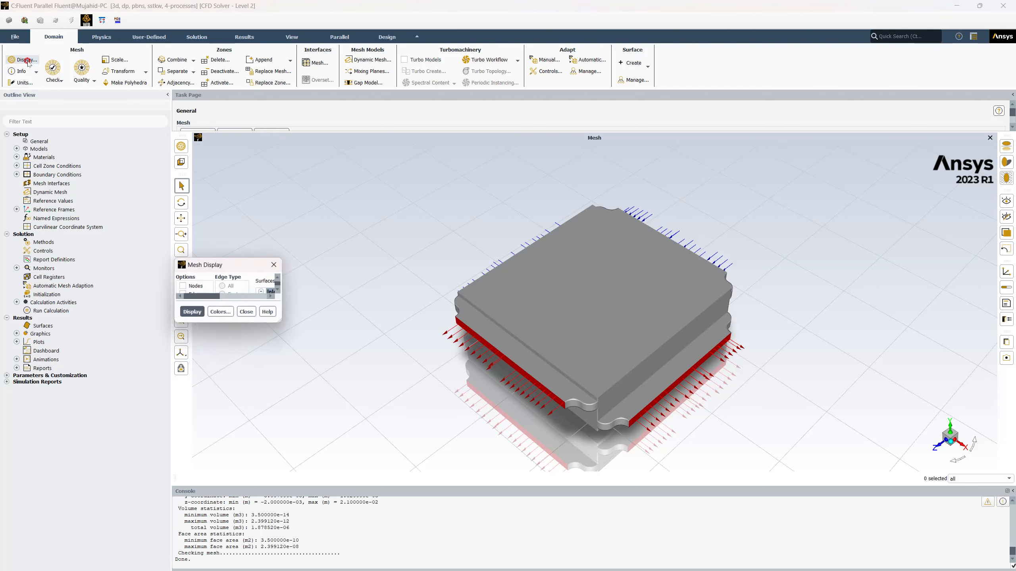
click(282, 408)
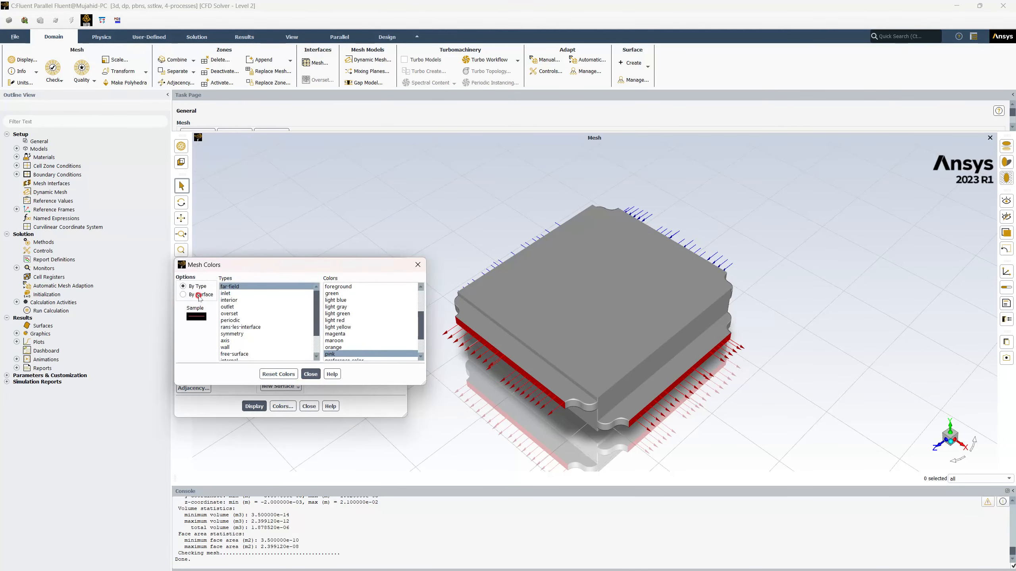
click(199, 296)
click(310, 374)
click(256, 406)
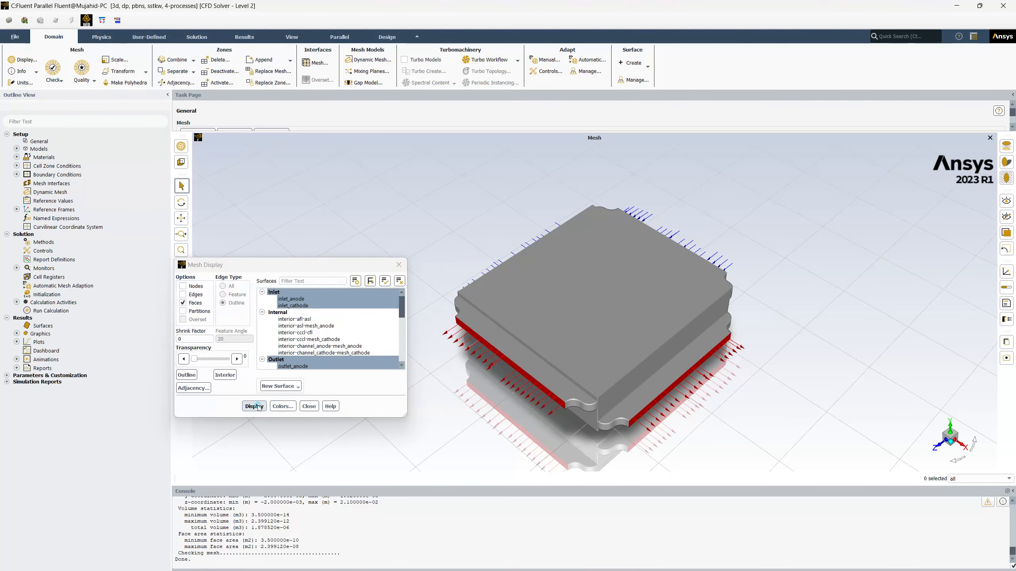
click(308, 406)
drag(490, 354, 511, 320)
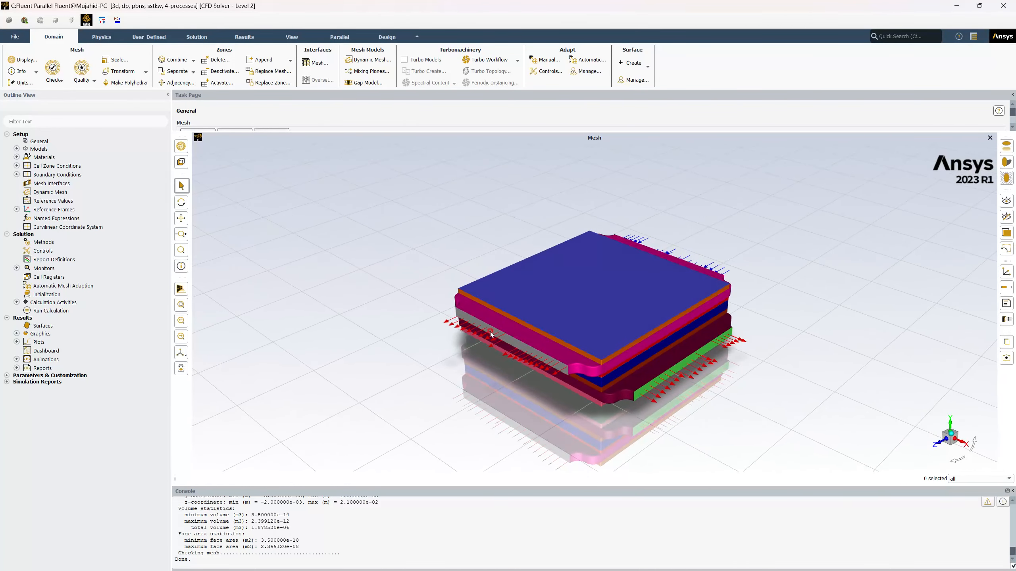
Expand the Fluid and Solid groups of Cell Zone Conditions to examine which zones each one contains
click(16, 165)
click(24, 174)
click(27, 253)
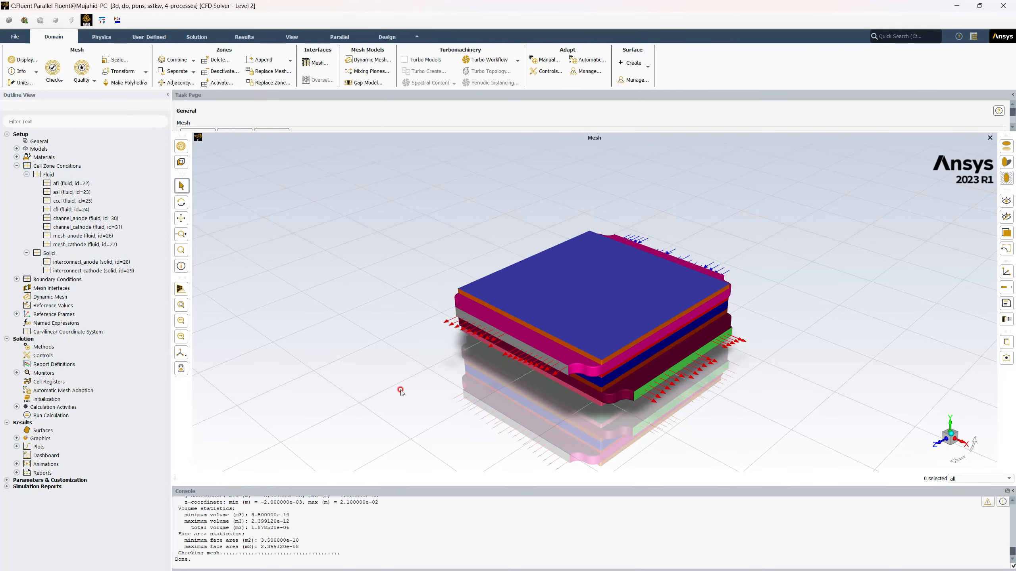